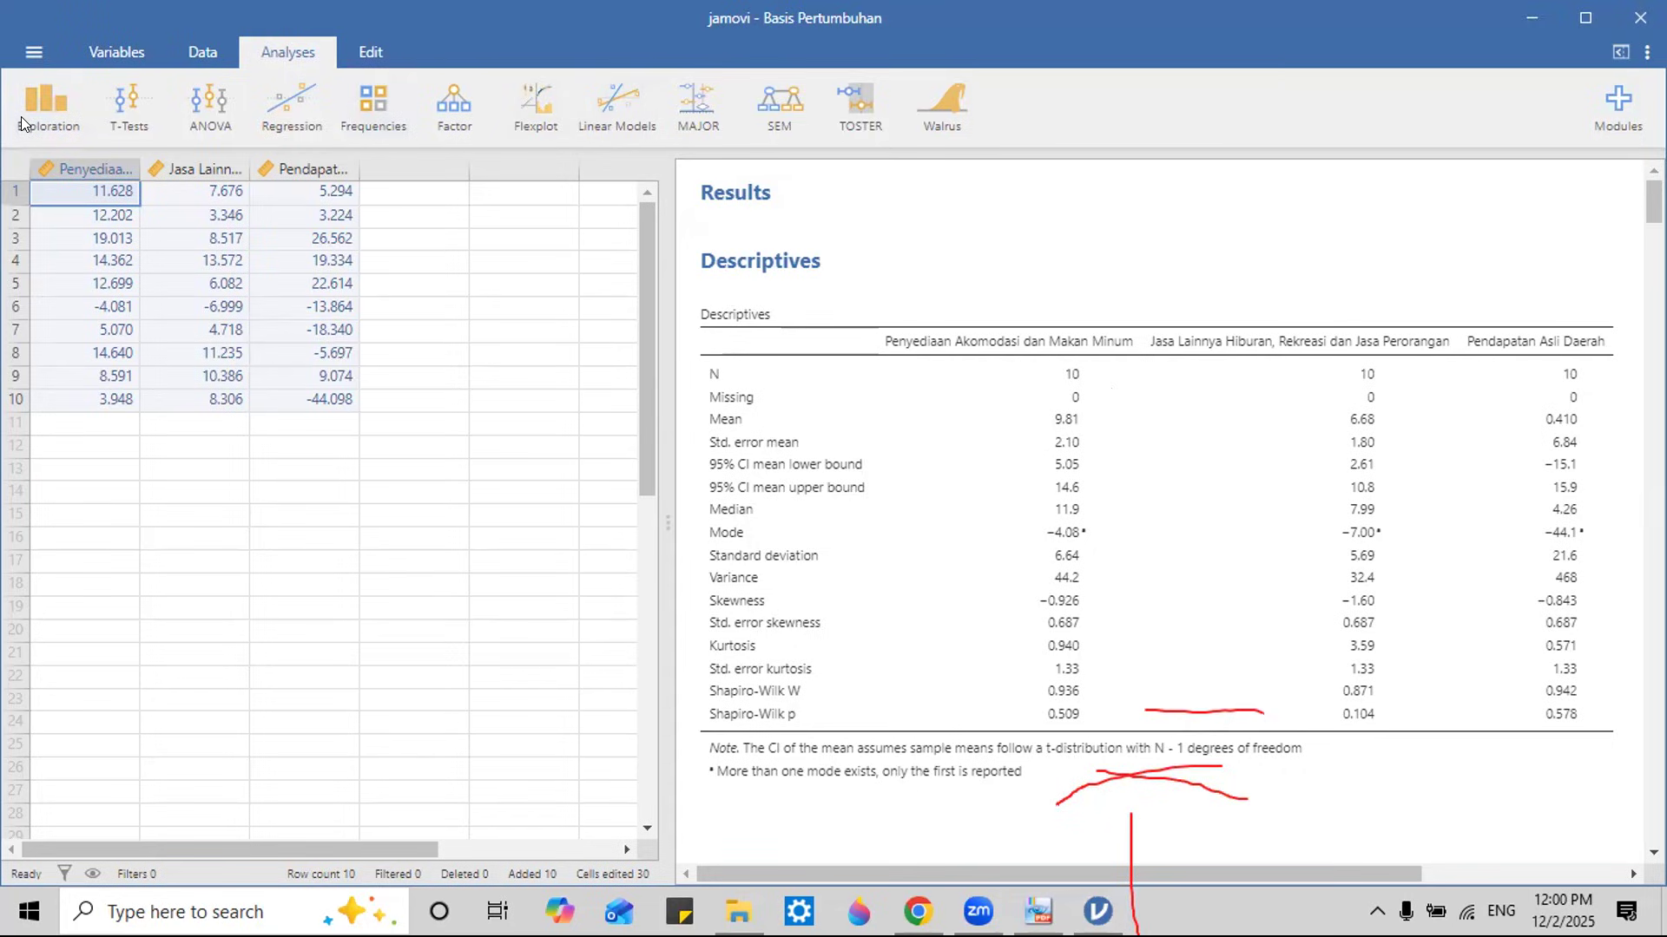
Step: Reduce the window from full screen and widen the results area until all columns of the Descriptives table fit
{"action": "left_click", "coordinate": [1573, 24]}
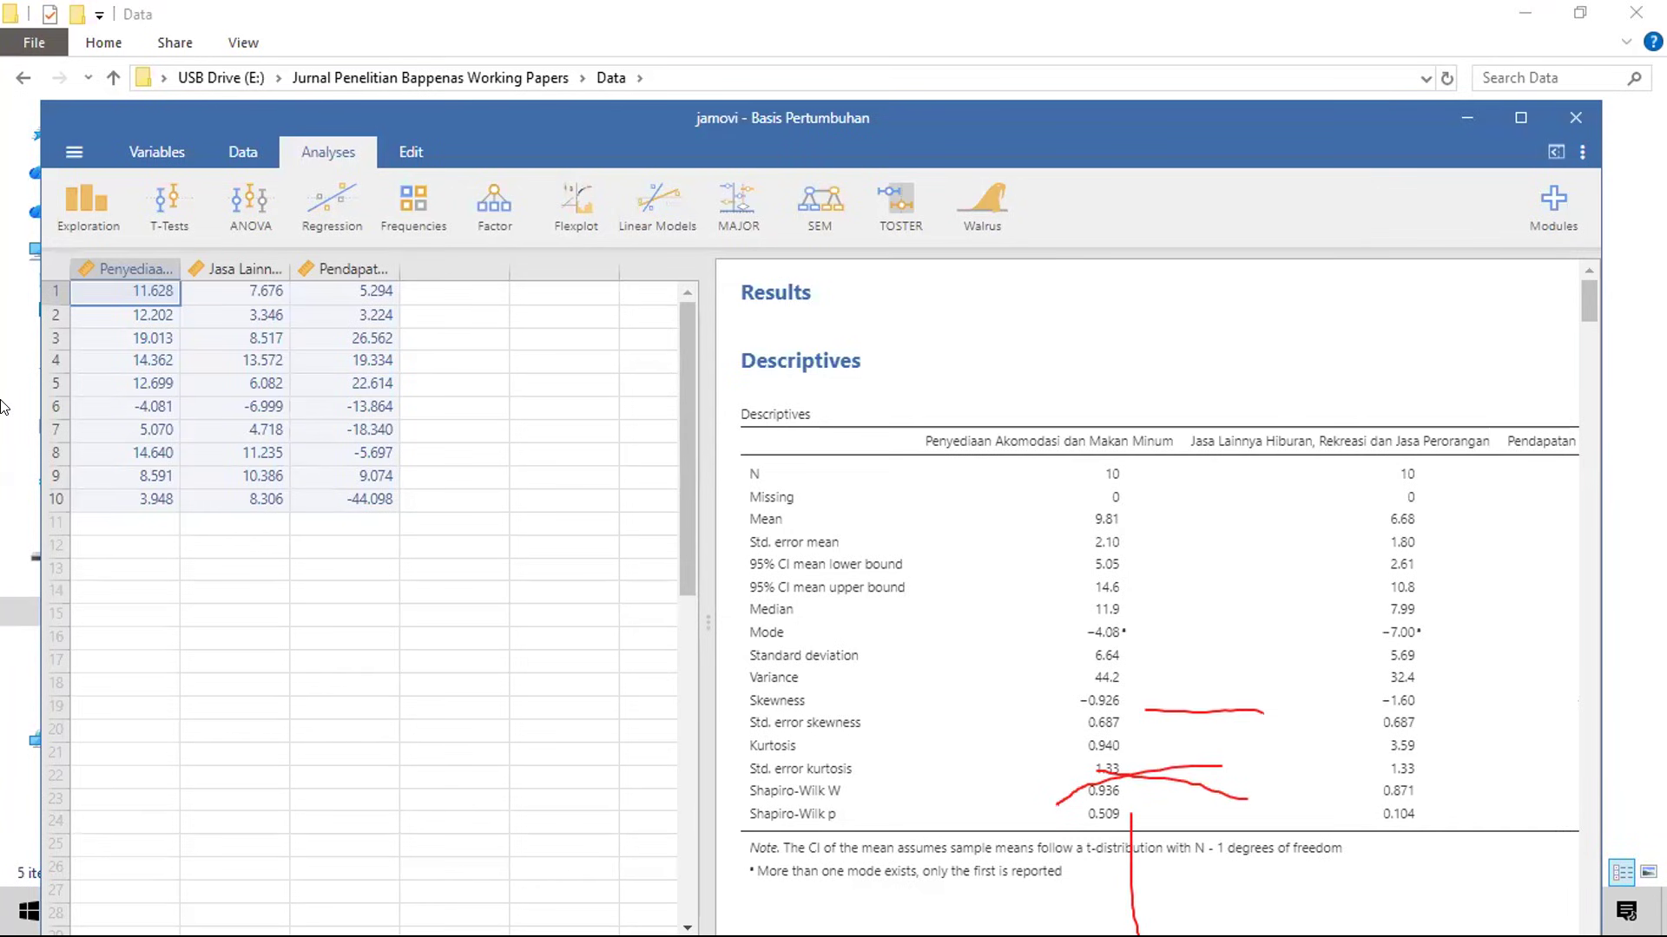
{"action": "key", "text": "e"}
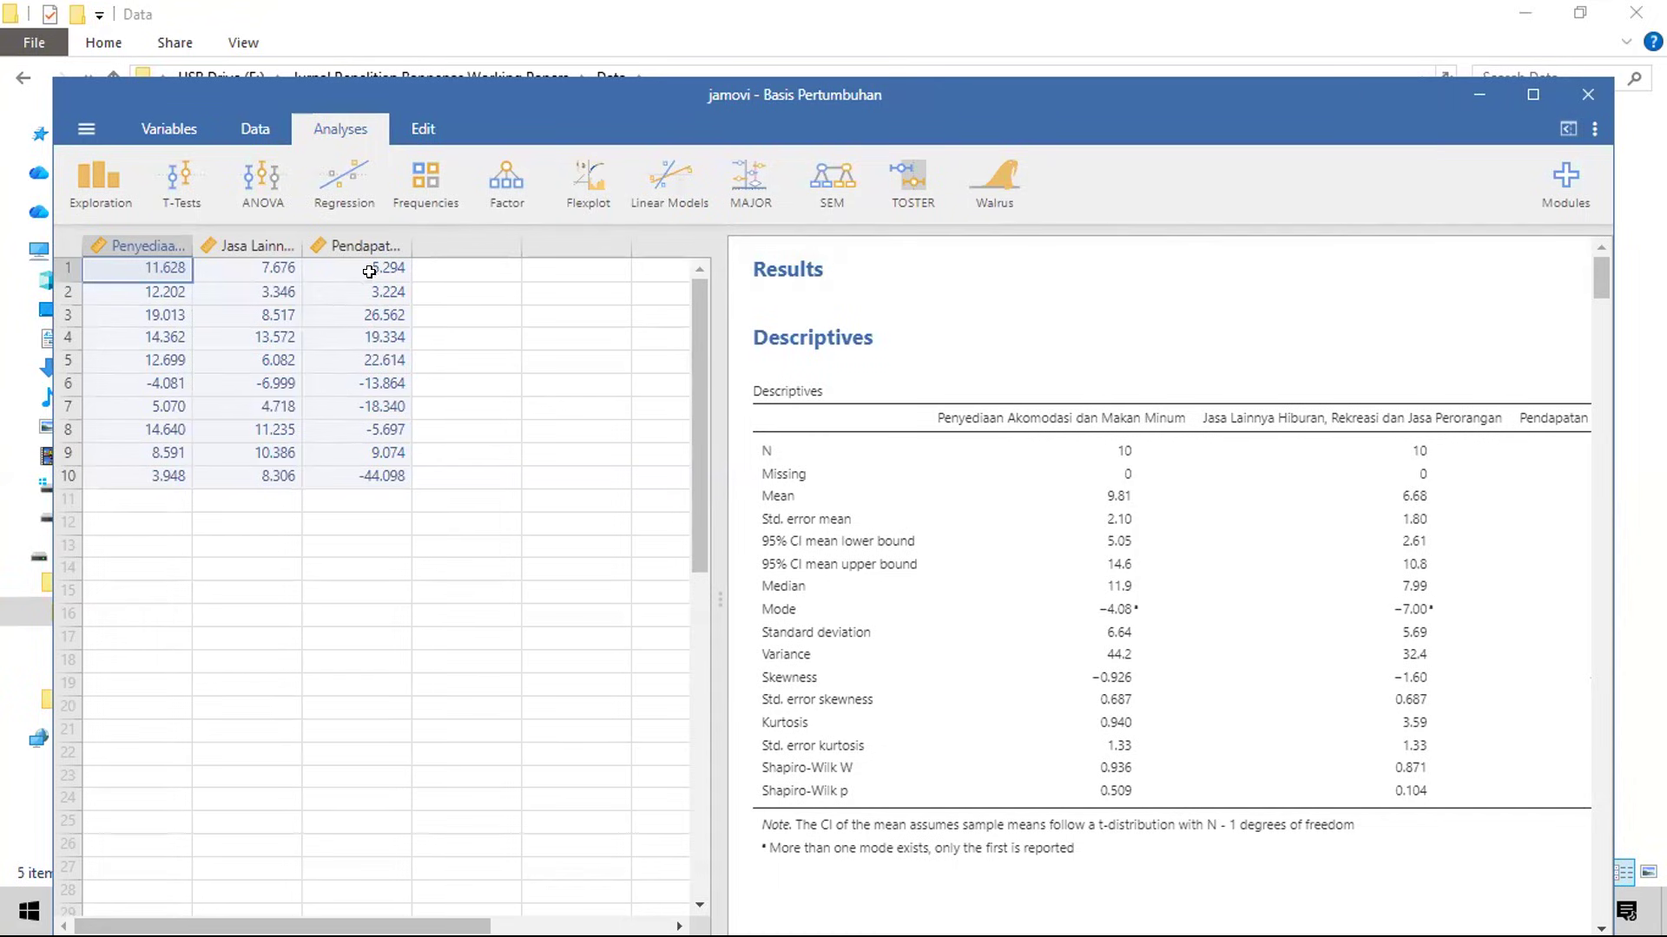
{"action": "left_click_drag", "start_coordinate": [688, 351], "coordinate": [722, 337]}
{"action": "left_click_drag", "start_coordinate": [1237, 121], "coordinate": [1234, 118]}
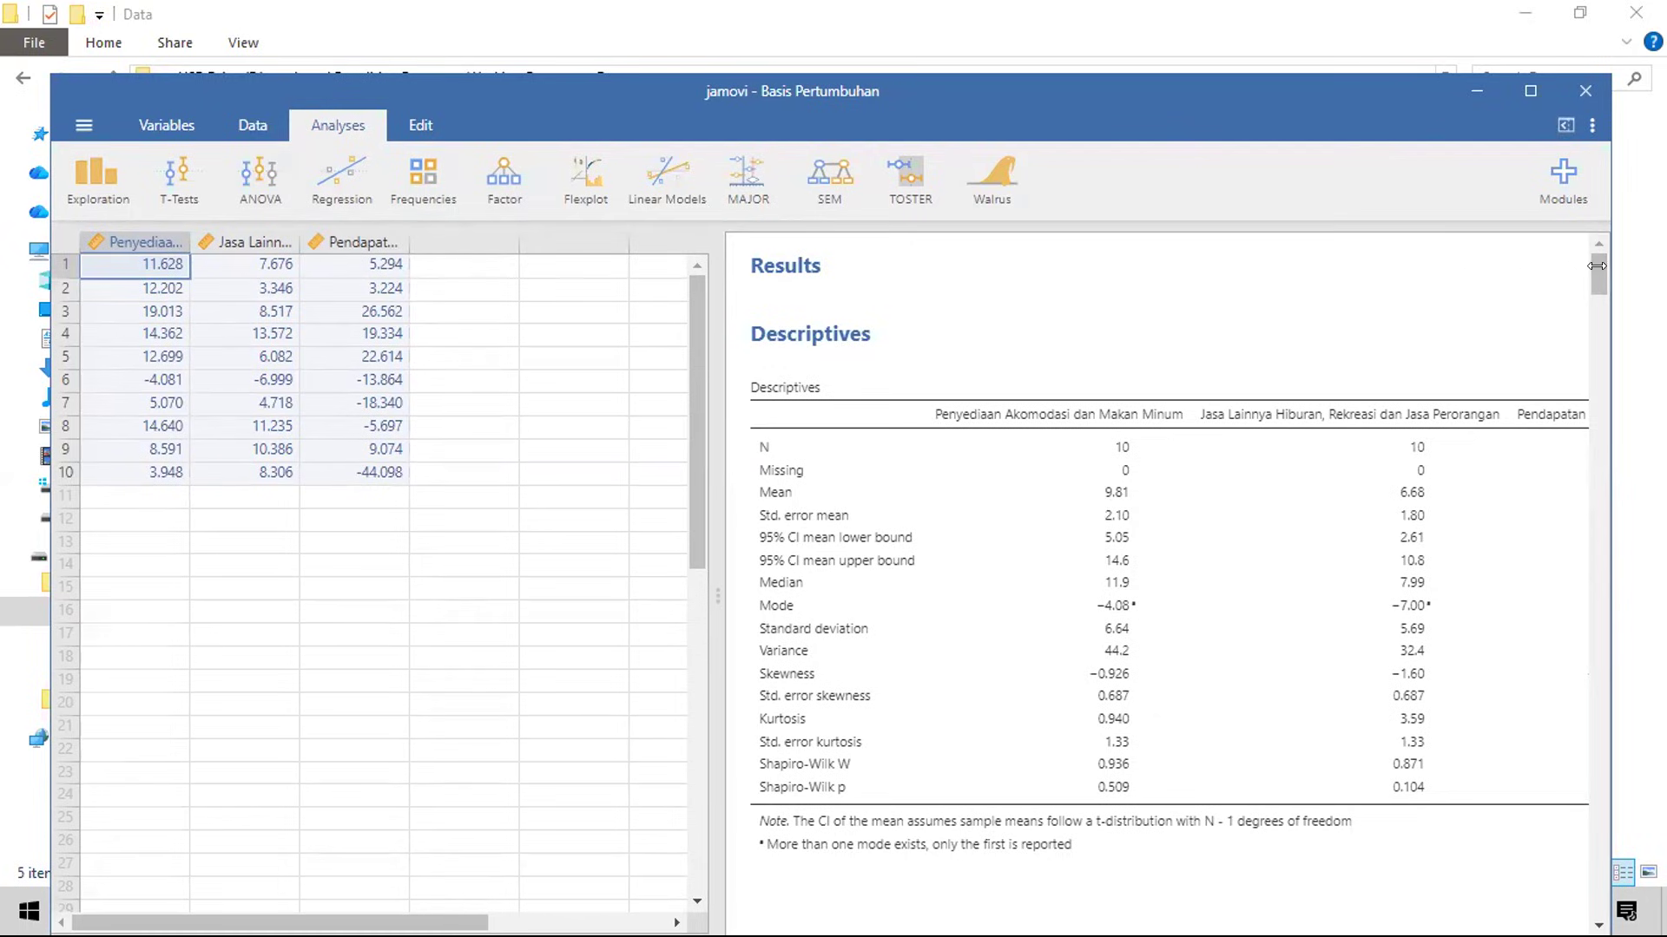
{"action": "left_click_drag", "start_coordinate": [1595, 266], "coordinate": [1595, 355]}
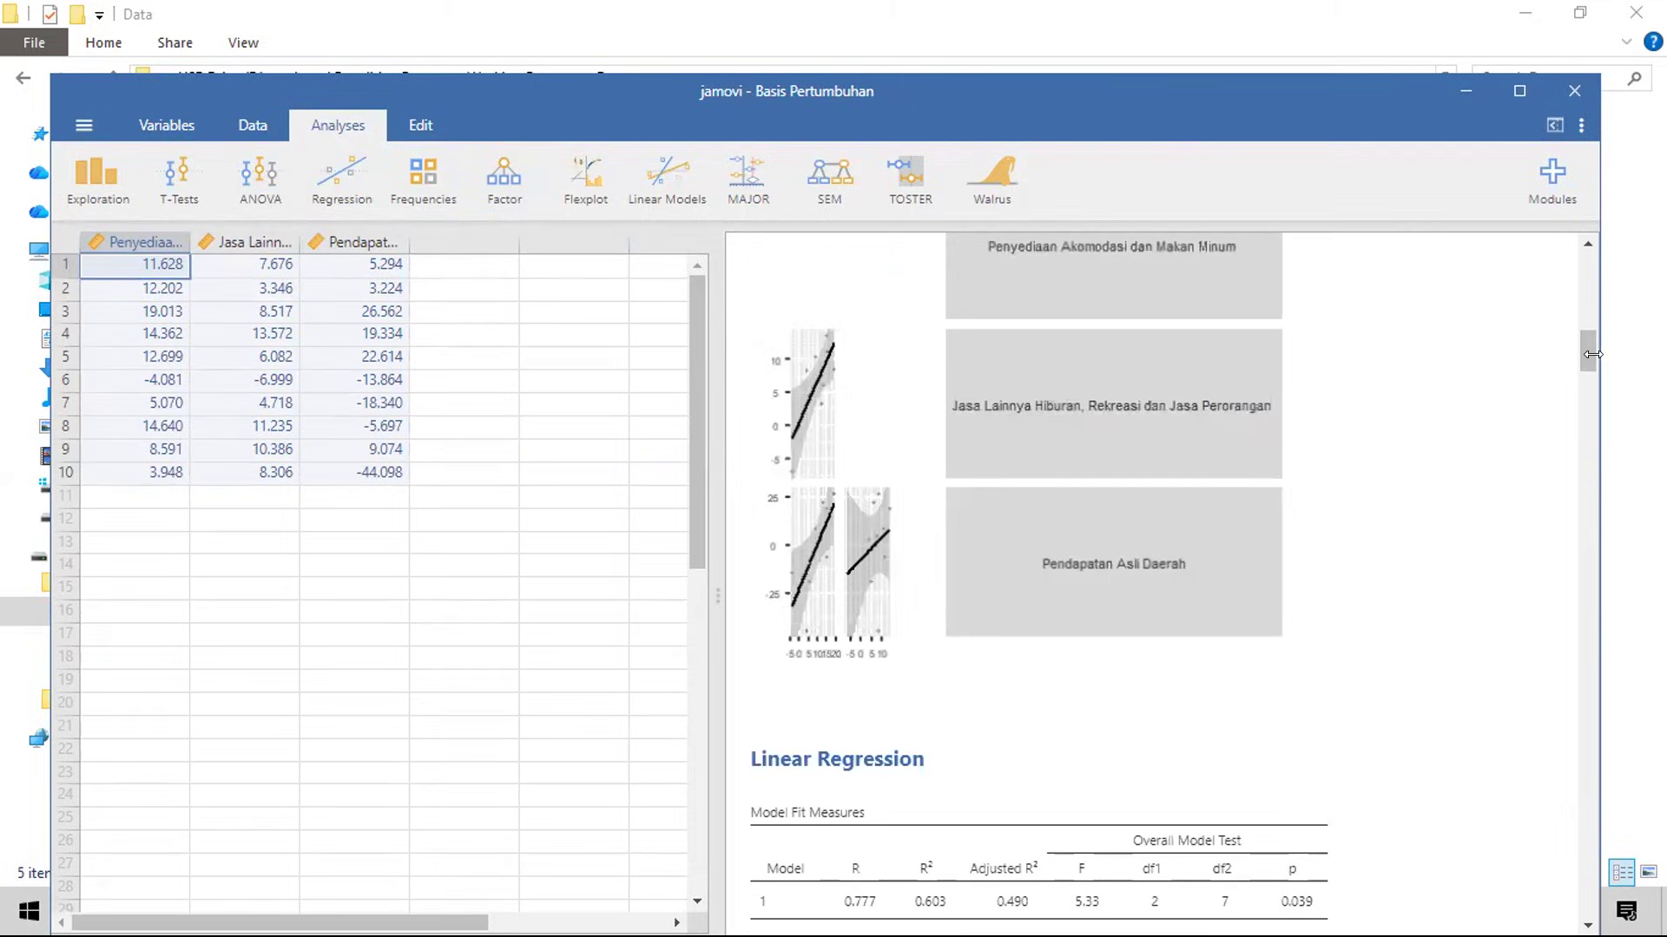
{"action": "left_click_drag", "start_coordinate": [1589, 346], "coordinate": [1625, 264]}
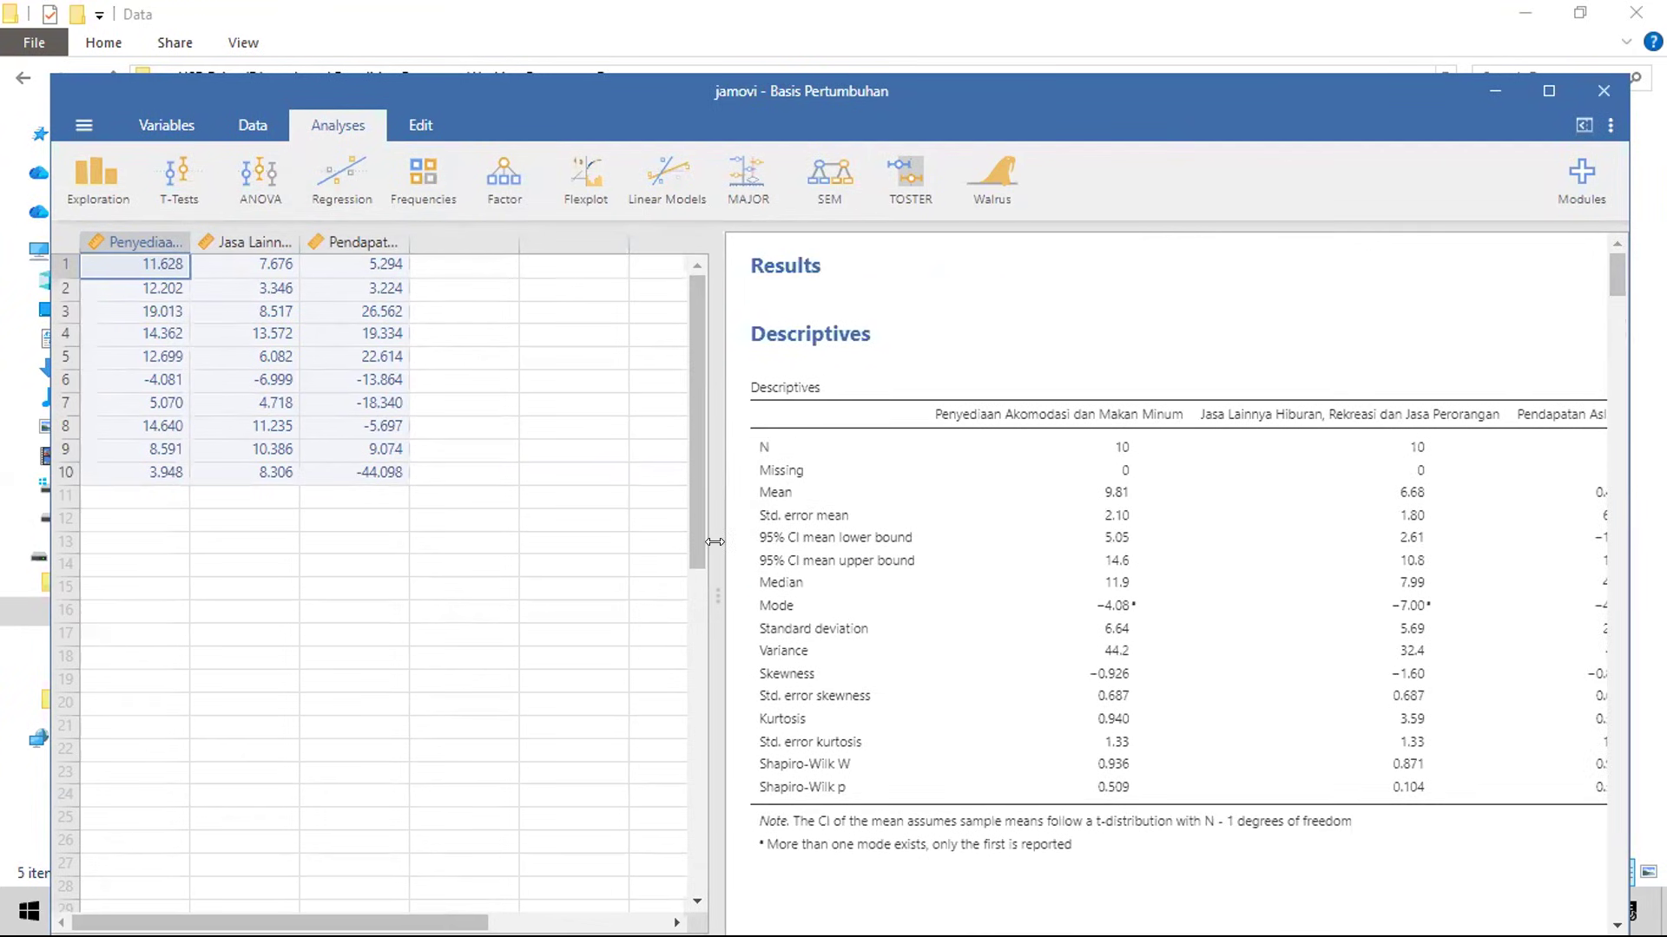
{"action": "left_click_drag", "start_coordinate": [704, 555], "coordinate": [573, 560]}
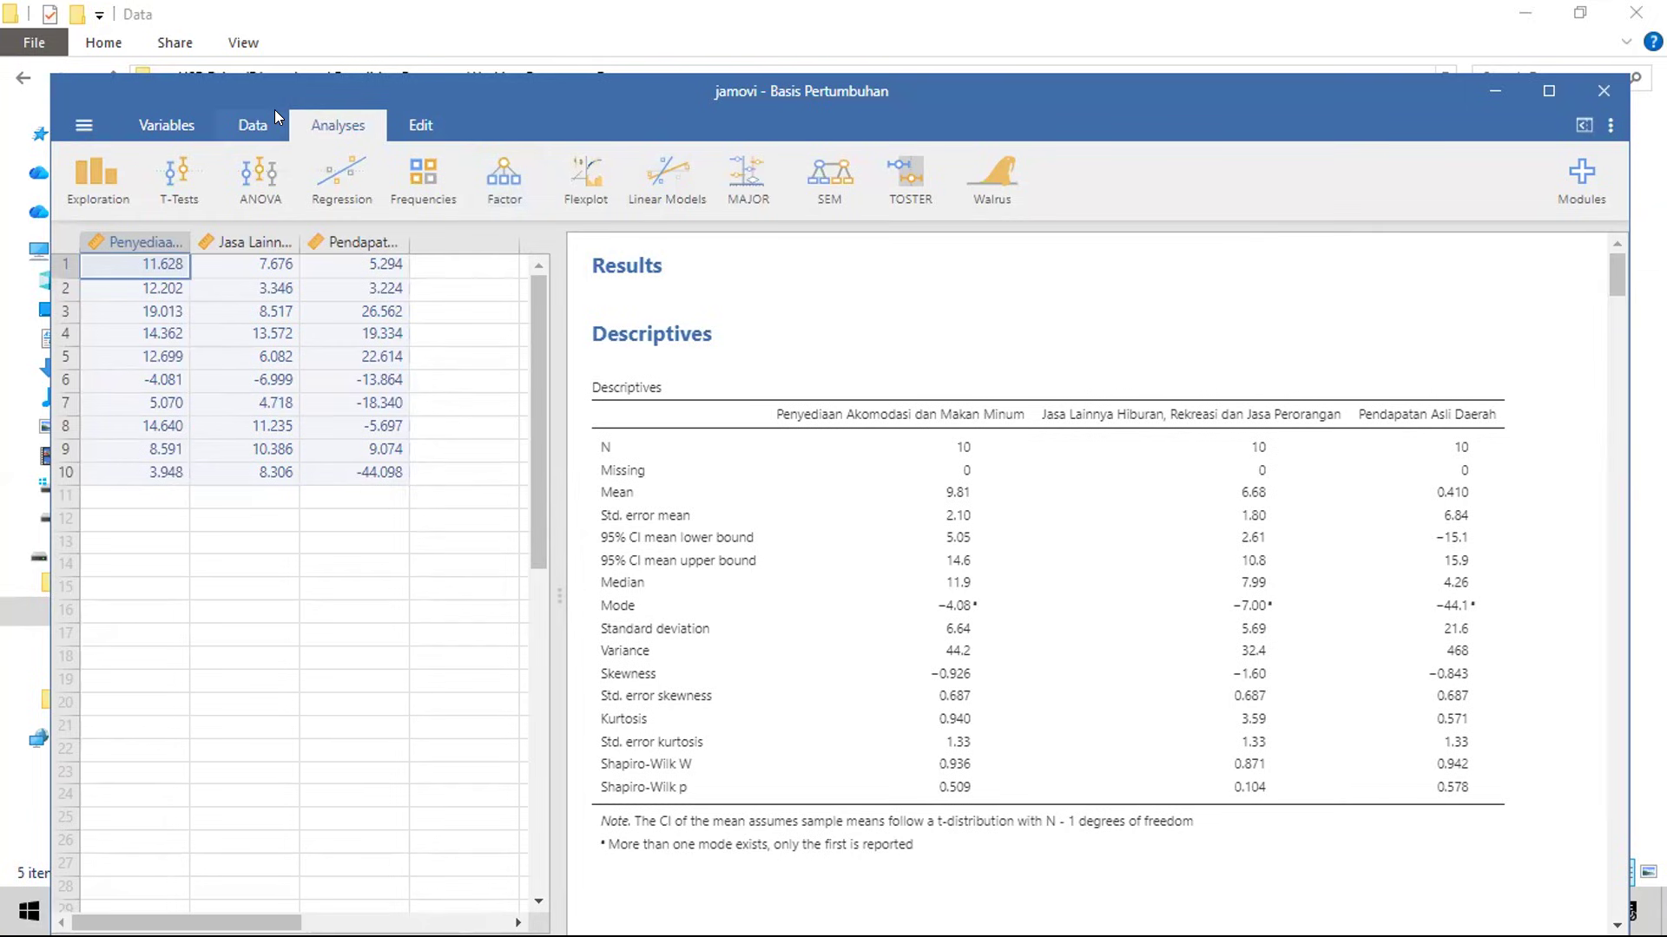
Step: Review the data sheet and the variable list with its names and descriptions
{"action": "left_click", "coordinate": [256, 127]}
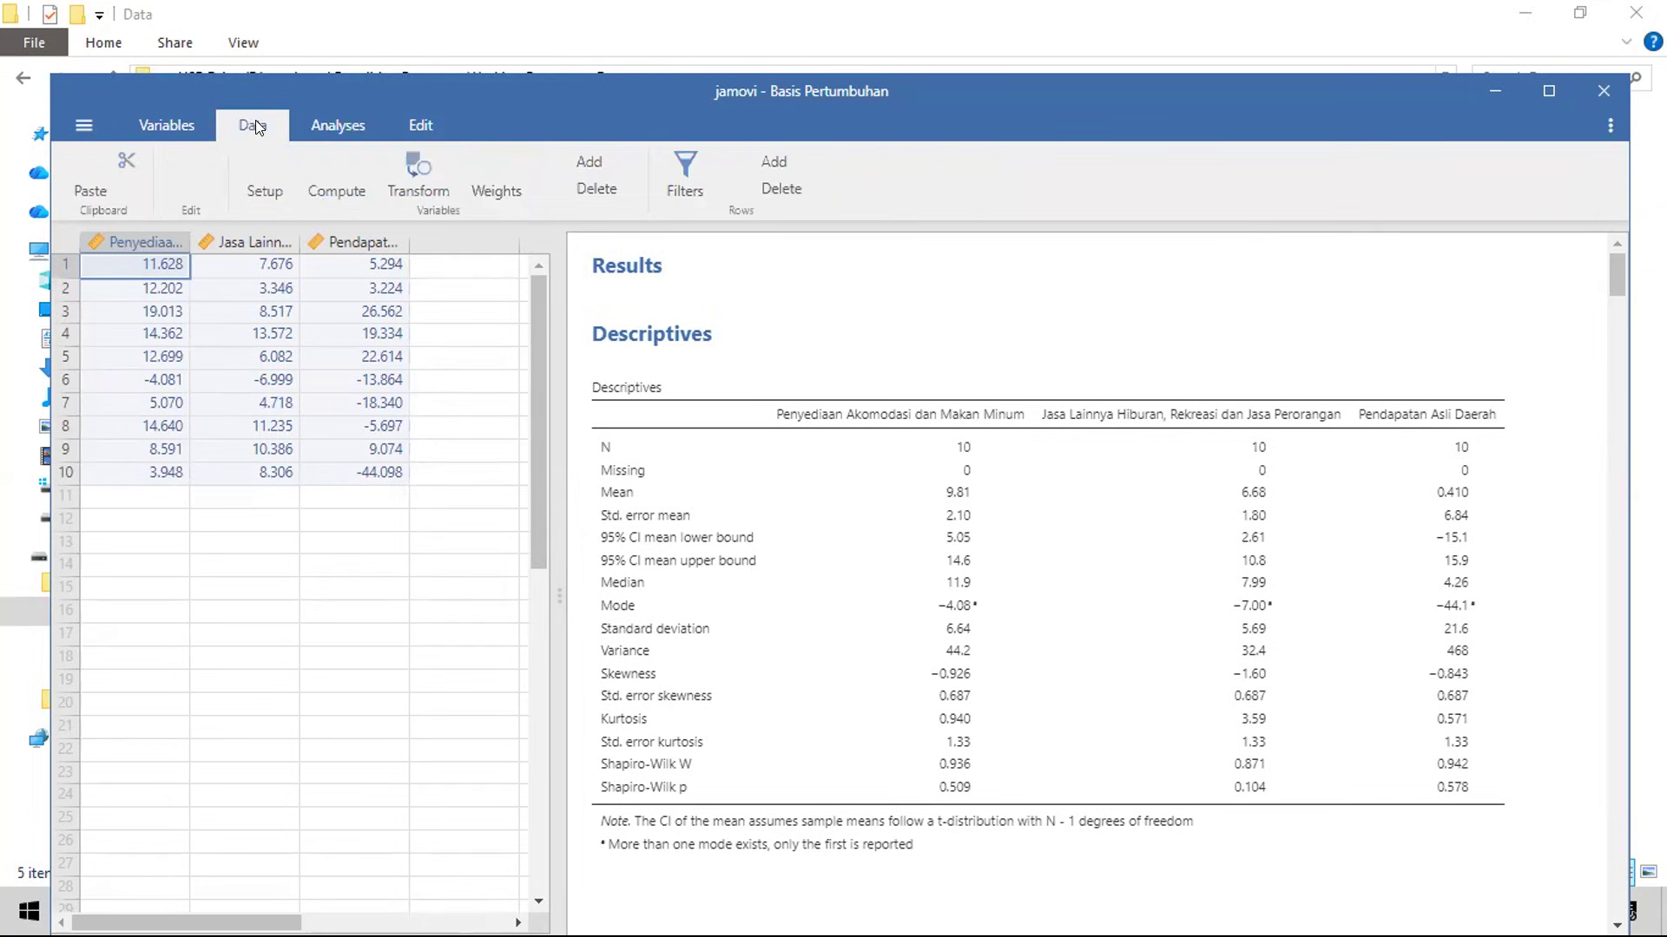
{"action": "left_click", "coordinate": [182, 122]}
{"action": "left_click", "coordinate": [243, 124]}
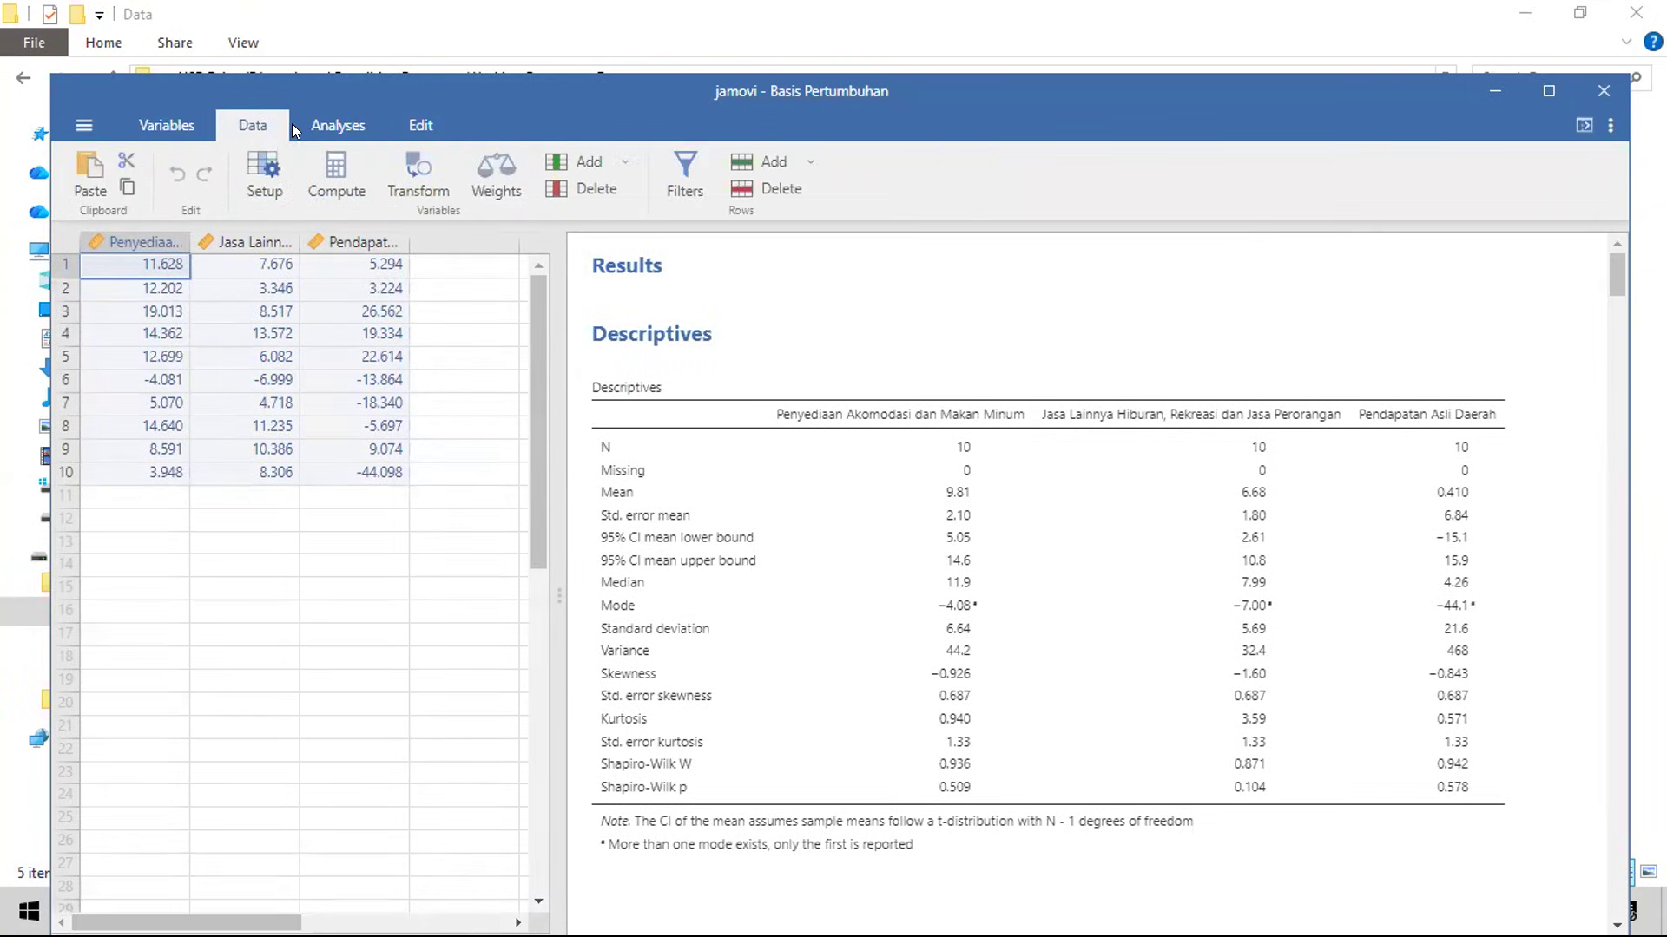
{"action": "left_click", "coordinate": [321, 124]}
{"action": "left_click", "coordinate": [224, 123]}
{"action": "left_click", "coordinate": [150, 113]}
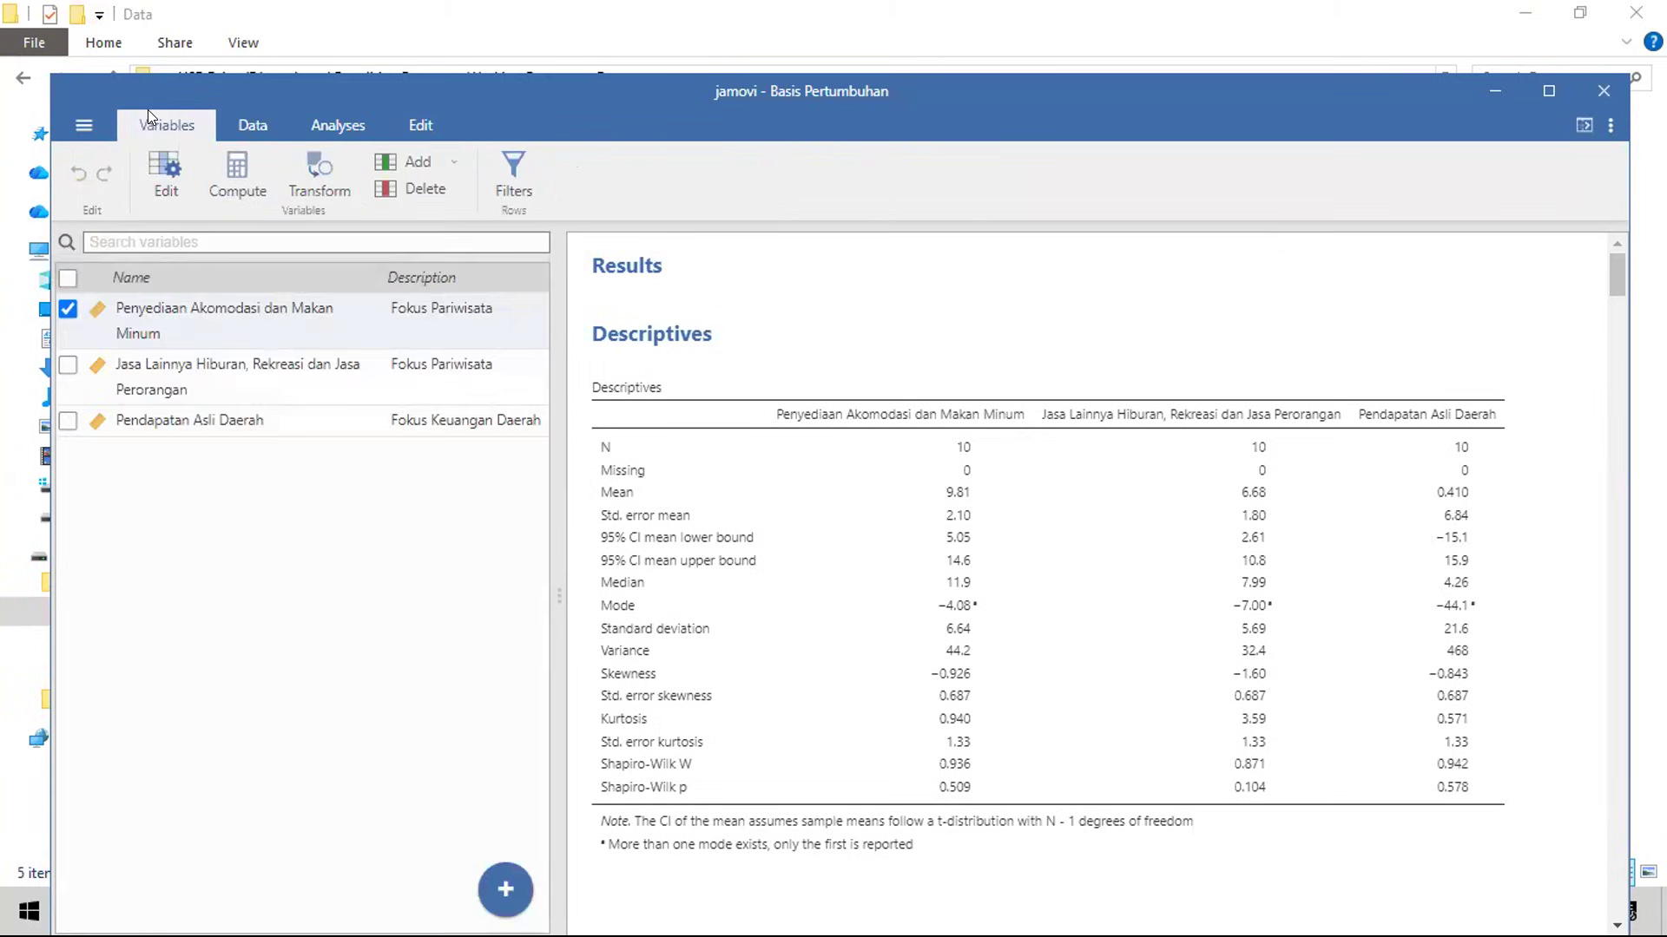
{"action": "left_click", "coordinate": [242, 122]}
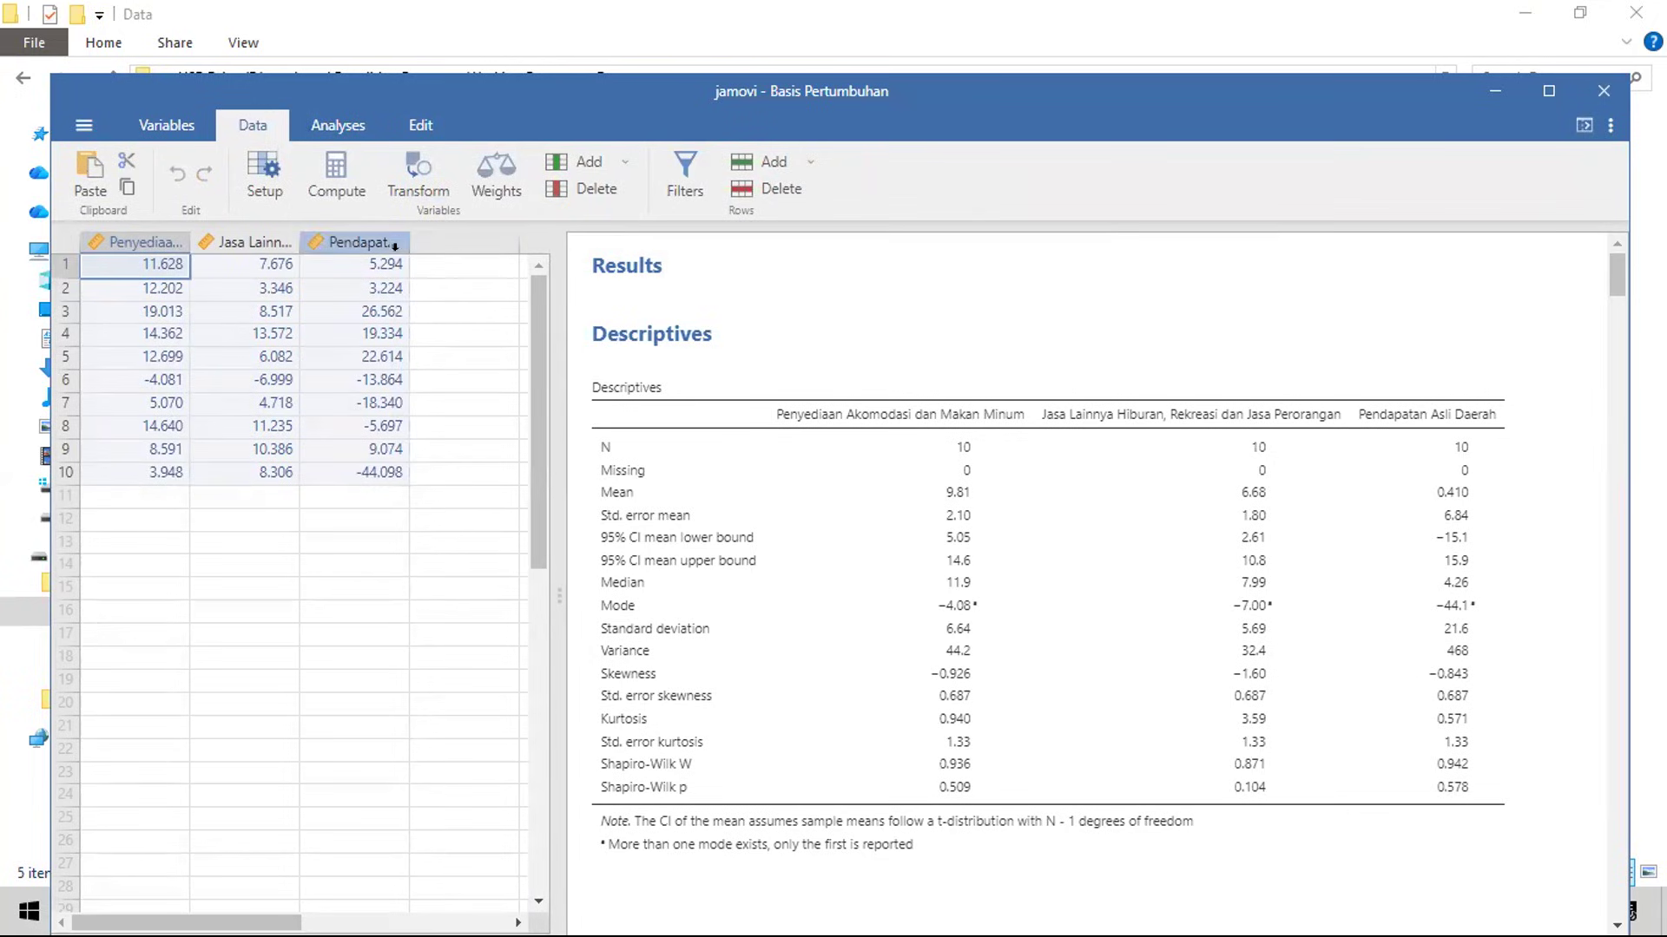
Step: Select the Pendapatan Asli Daerah column and view its entry in the variable list
{"action": "left_click", "coordinate": [385, 241]}
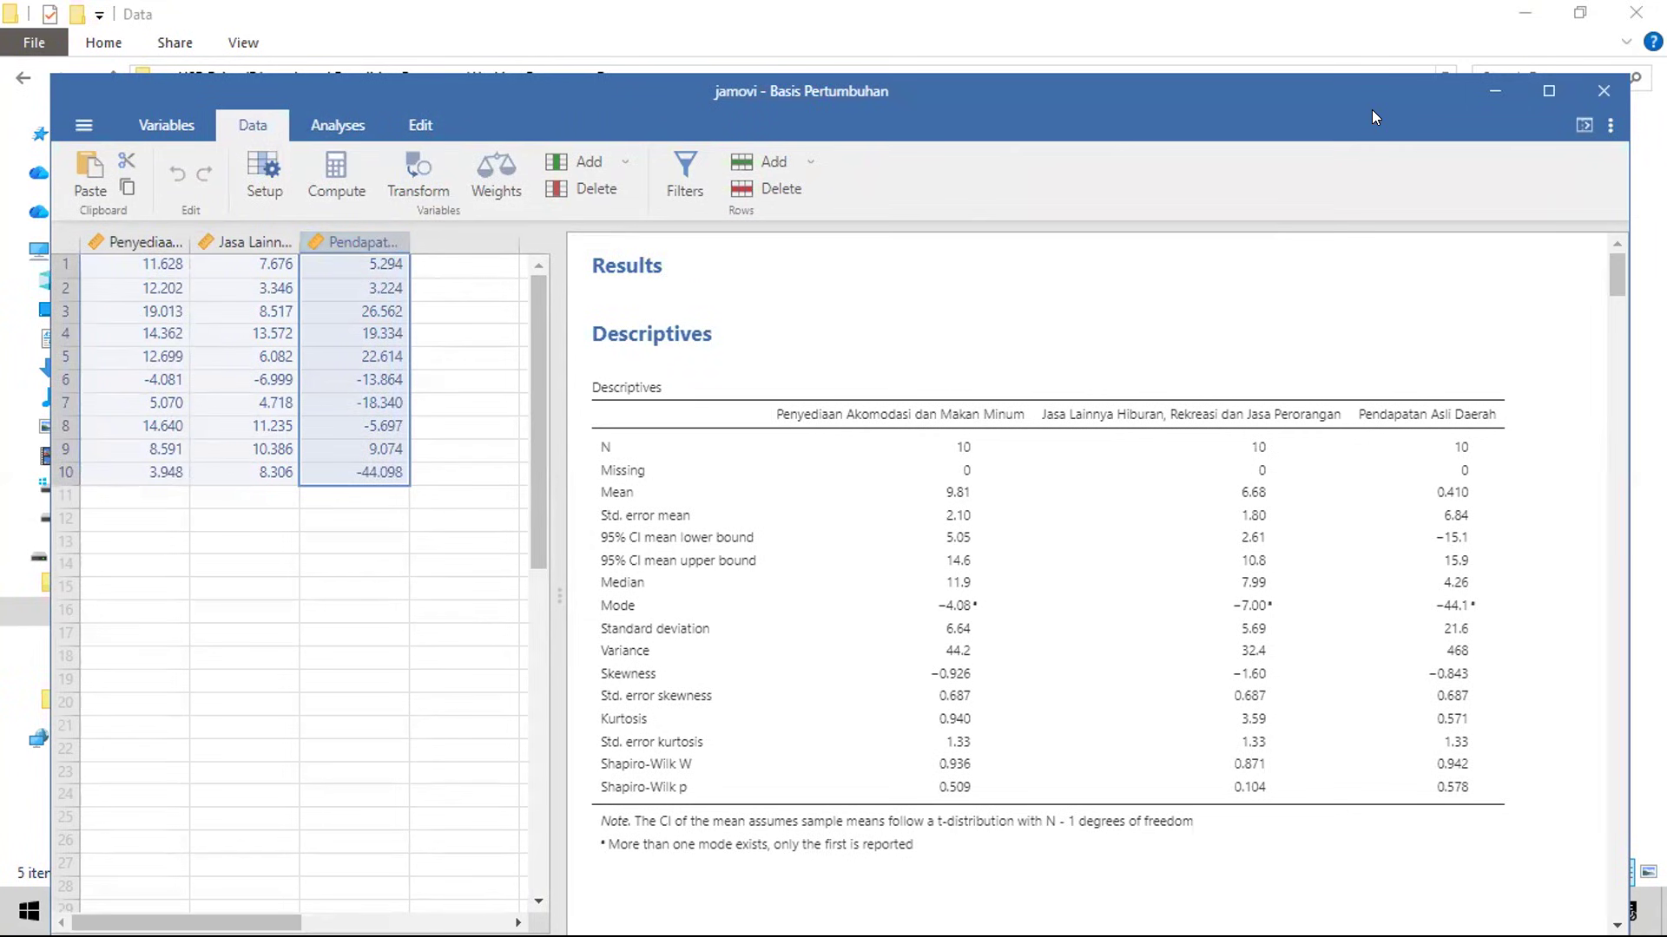
{"action": "left_click_drag", "start_coordinate": [1372, 110], "coordinate": [1387, 103]}
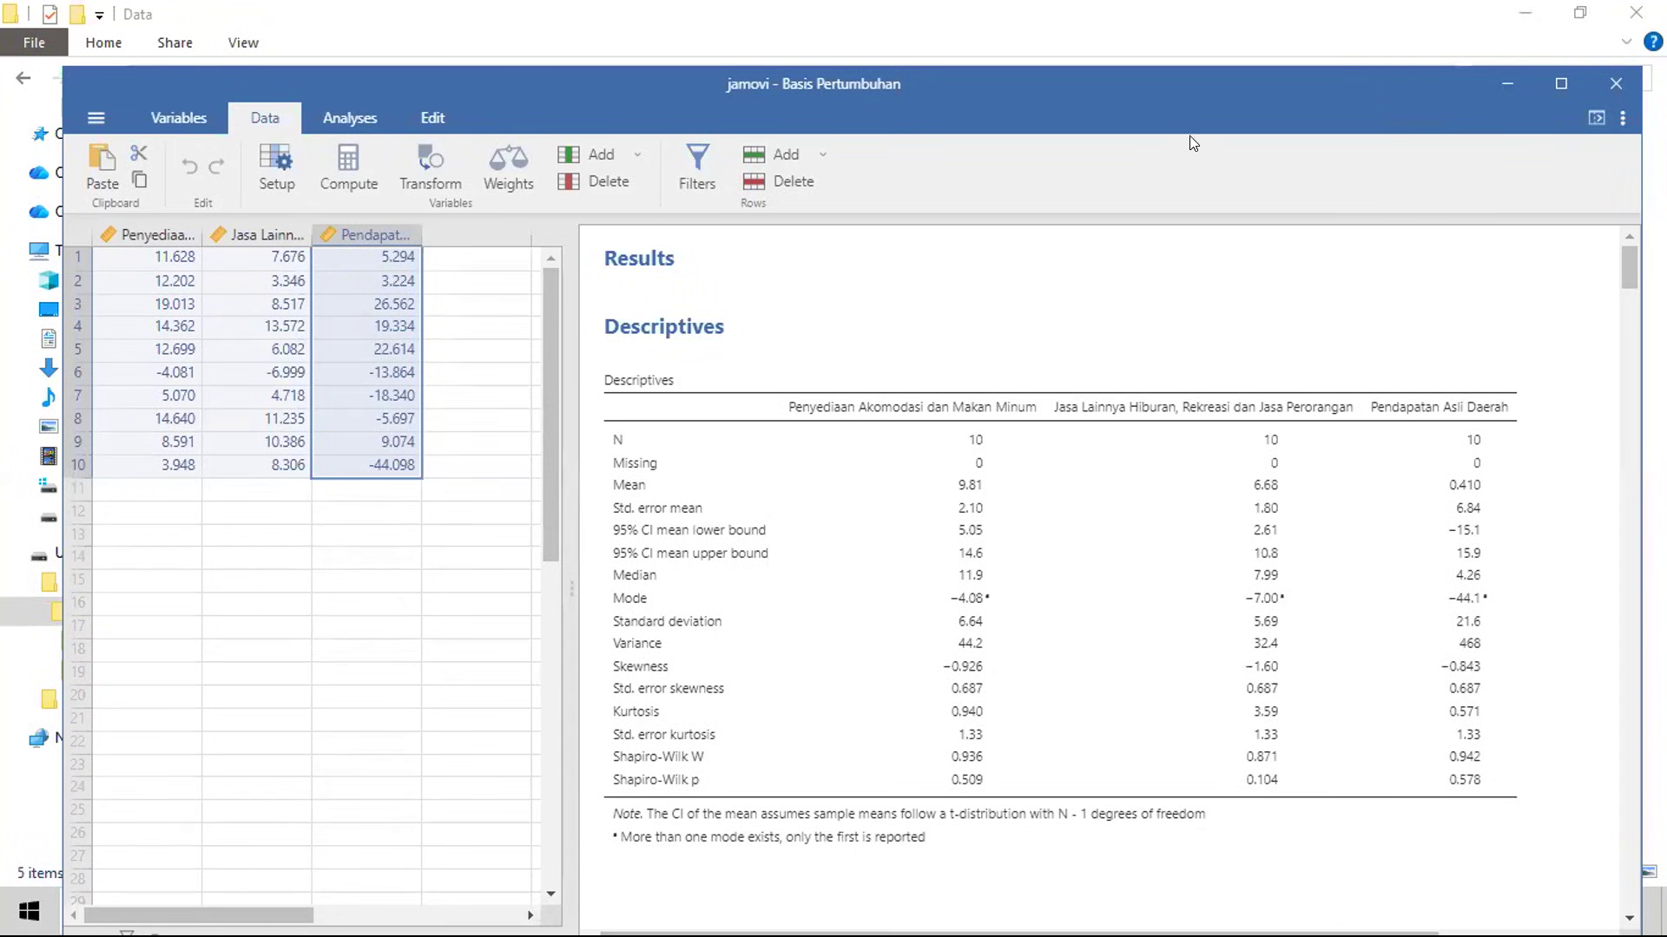
{"action": "left_click_drag", "start_coordinate": [1189, 119], "coordinate": [1189, 116]}
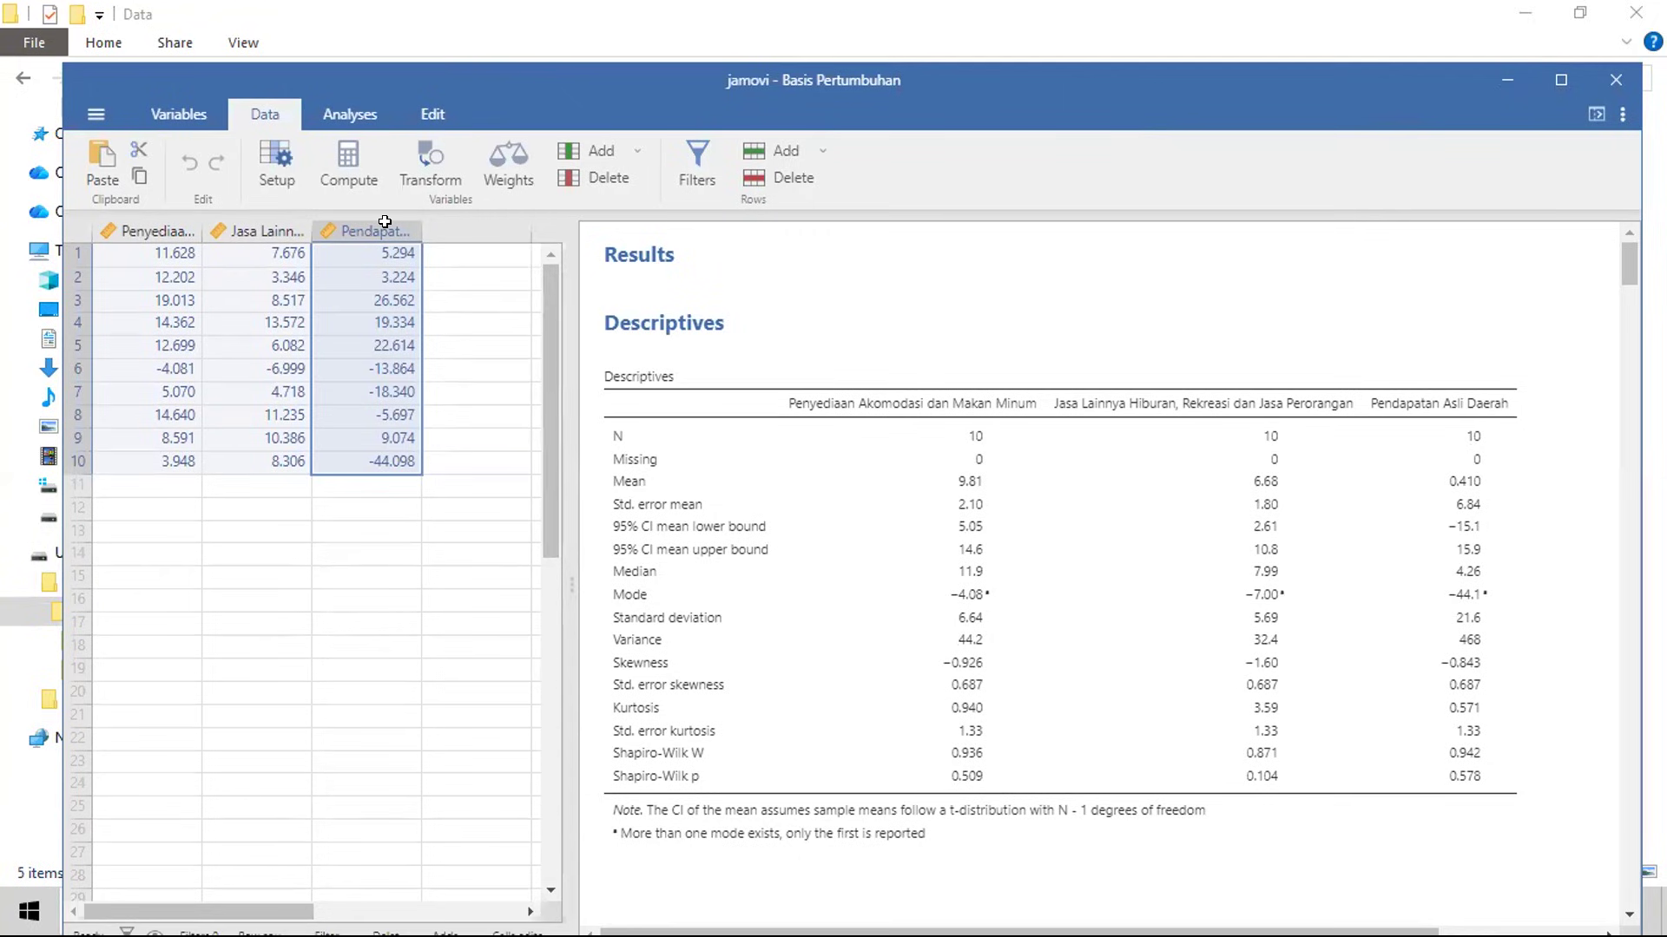
{"action": "left_click", "coordinate": [217, 109]}
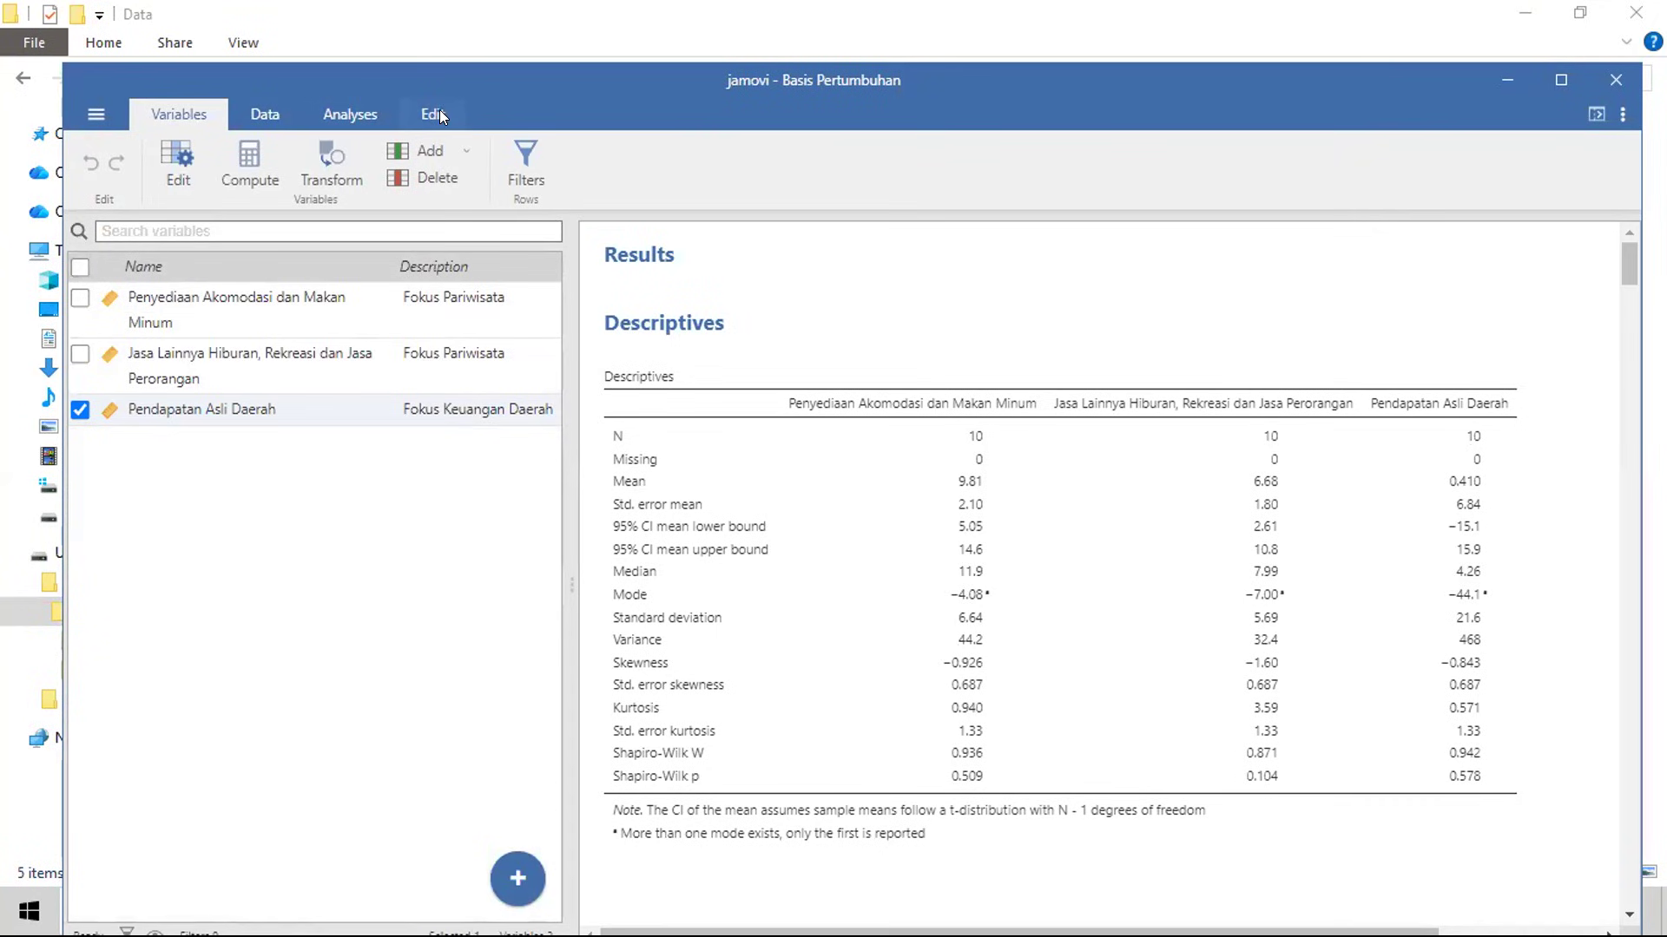
Step: Examine the Descriptives table in the results
{"action": "left_click_drag", "start_coordinate": [1131, 109], "coordinate": [1132, 120]}
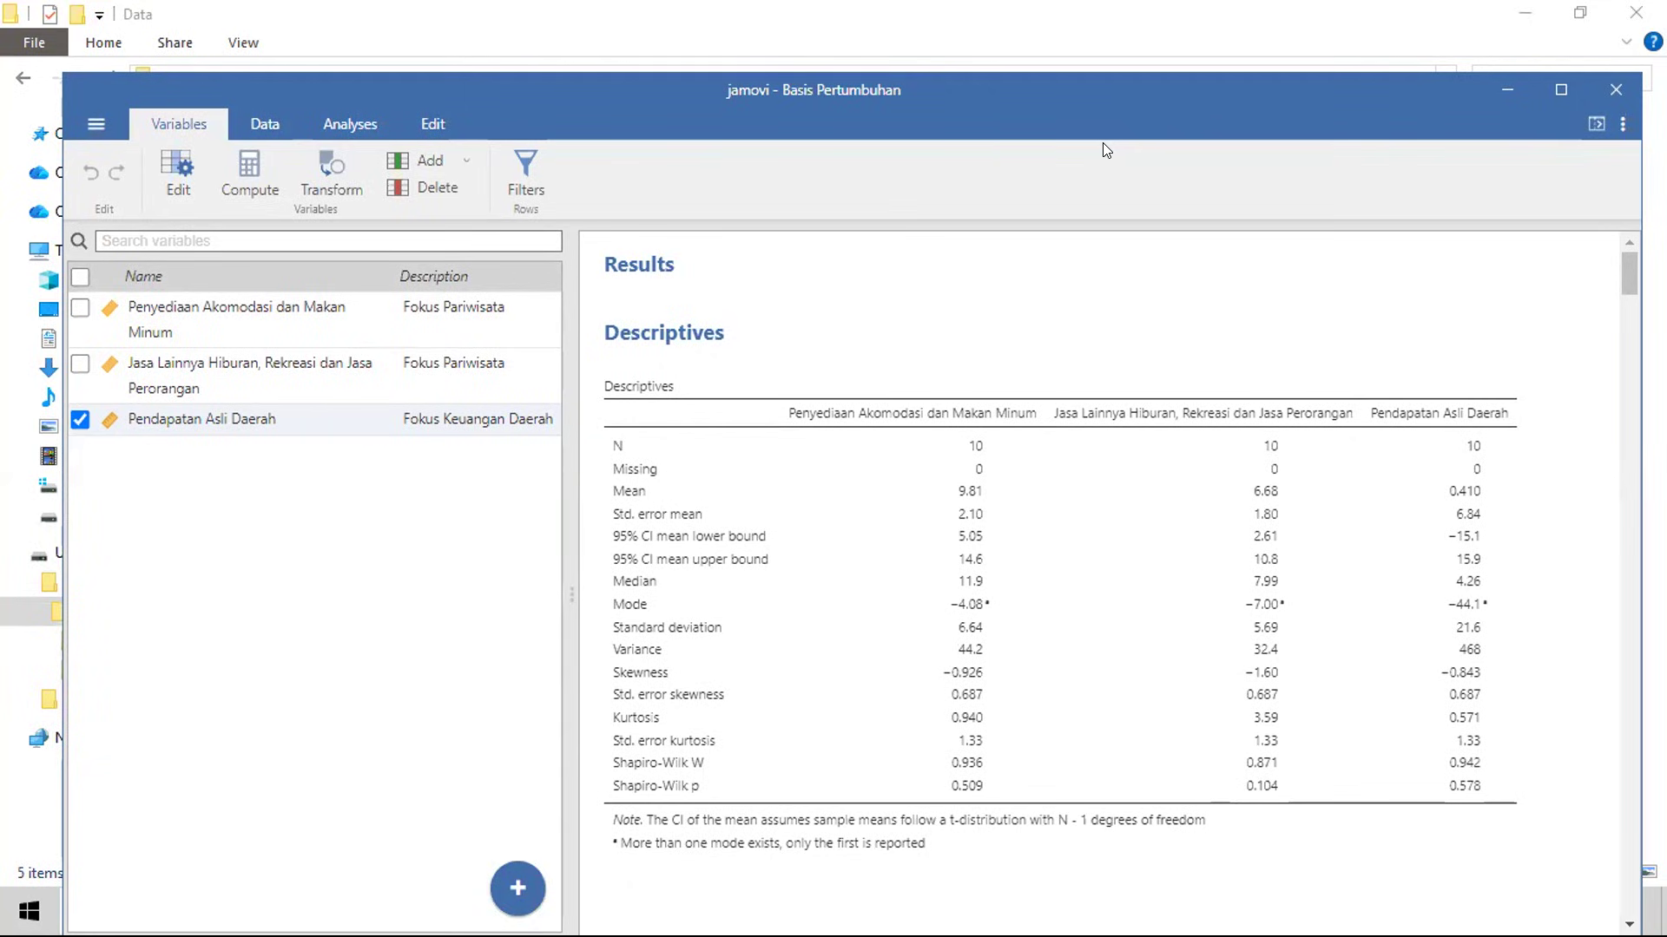
{"action": "left_click_drag", "start_coordinate": [1629, 273], "coordinate": [1629, 293]}
{"action": "scroll", "coordinate": [1163, 247], "scroll_direction": "up", "scroll_amount": 4}
{"action": "left_click_drag", "start_coordinate": [1626, 269], "coordinate": [1628, 278]}
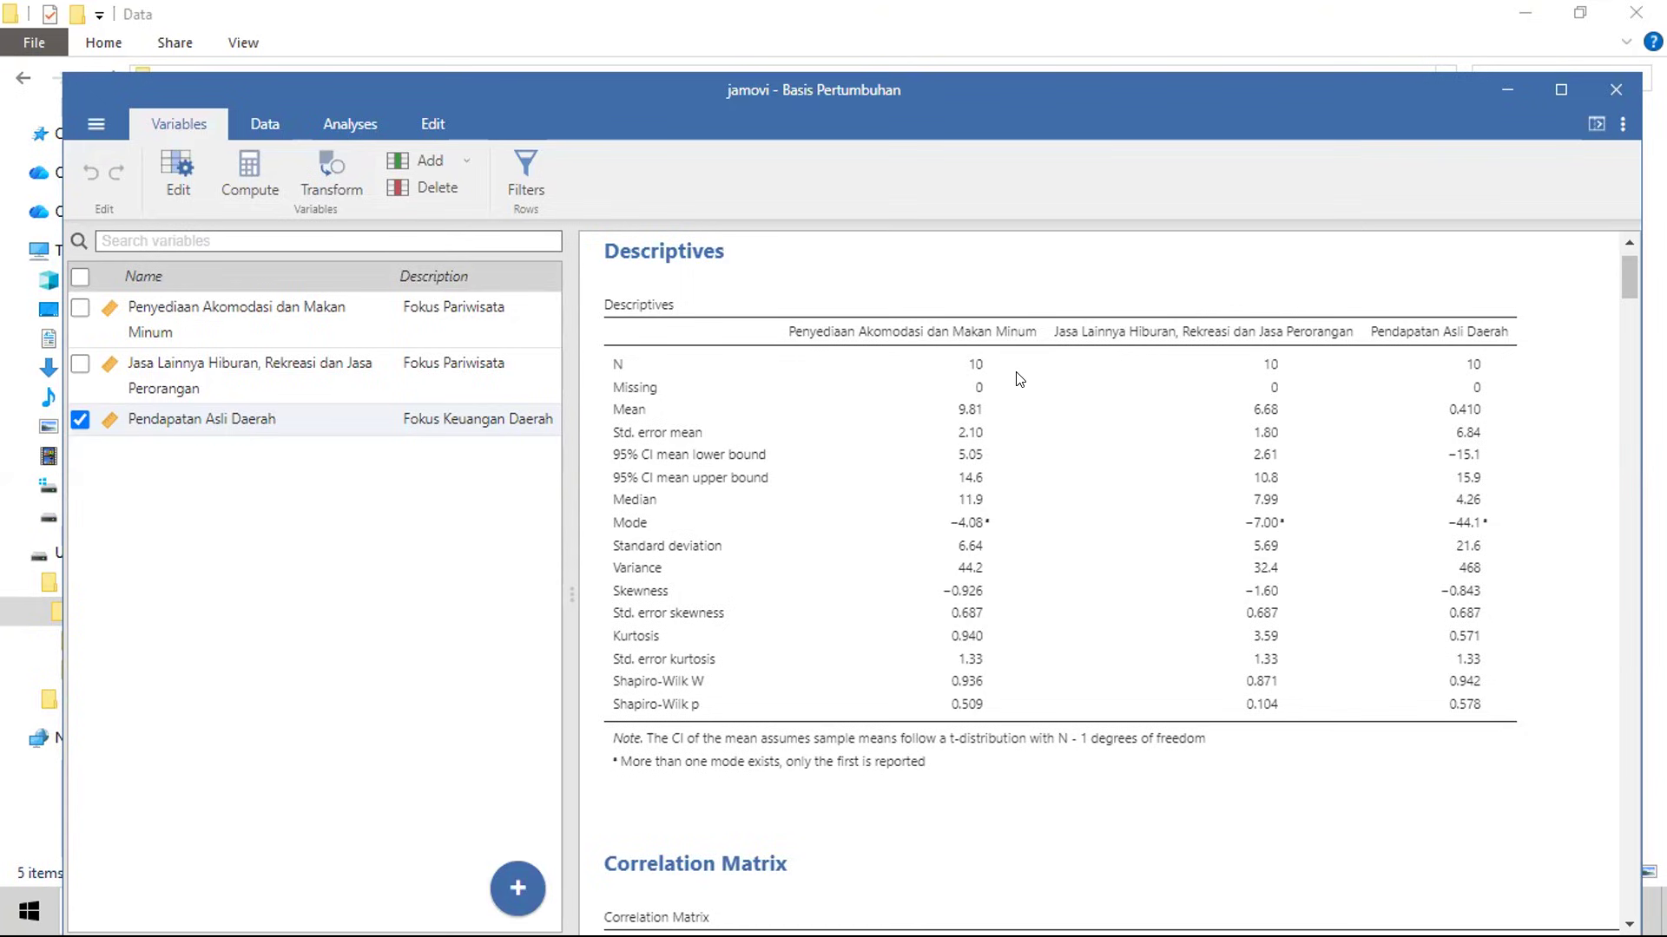
Step: Open the setup of the Penyediaan Akomodasi dan Makan Minum variable from the data sheet and inspect its name and description
{"action": "left_click", "coordinate": [273, 127]}
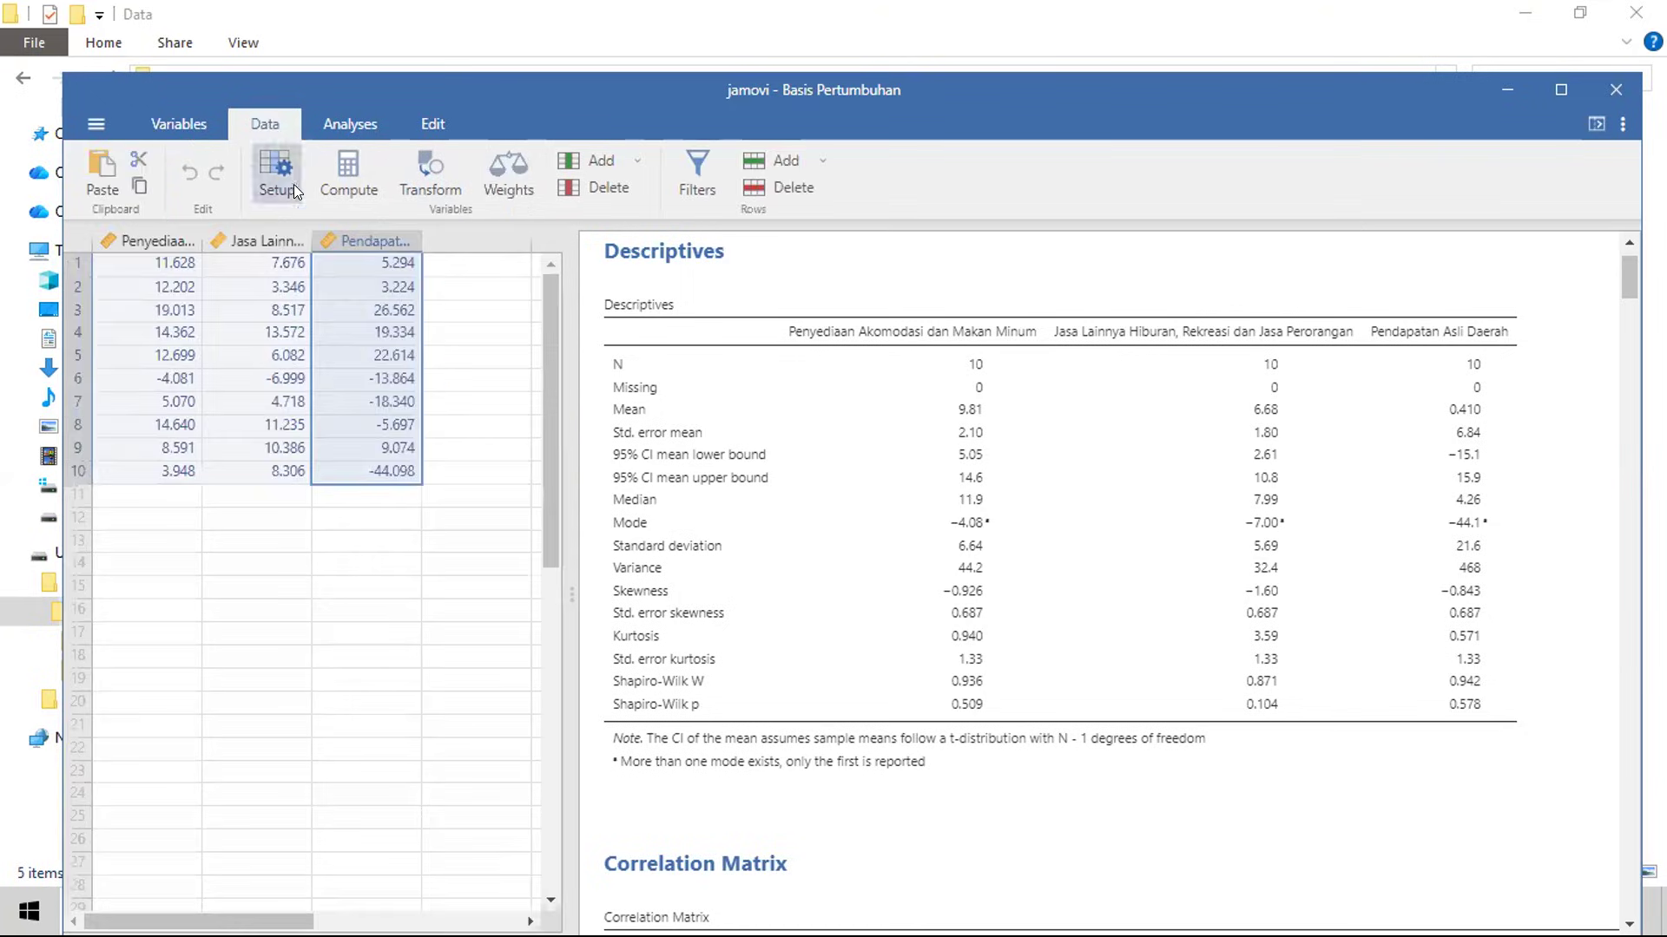
{"action": "left_click", "coordinate": [167, 327]}
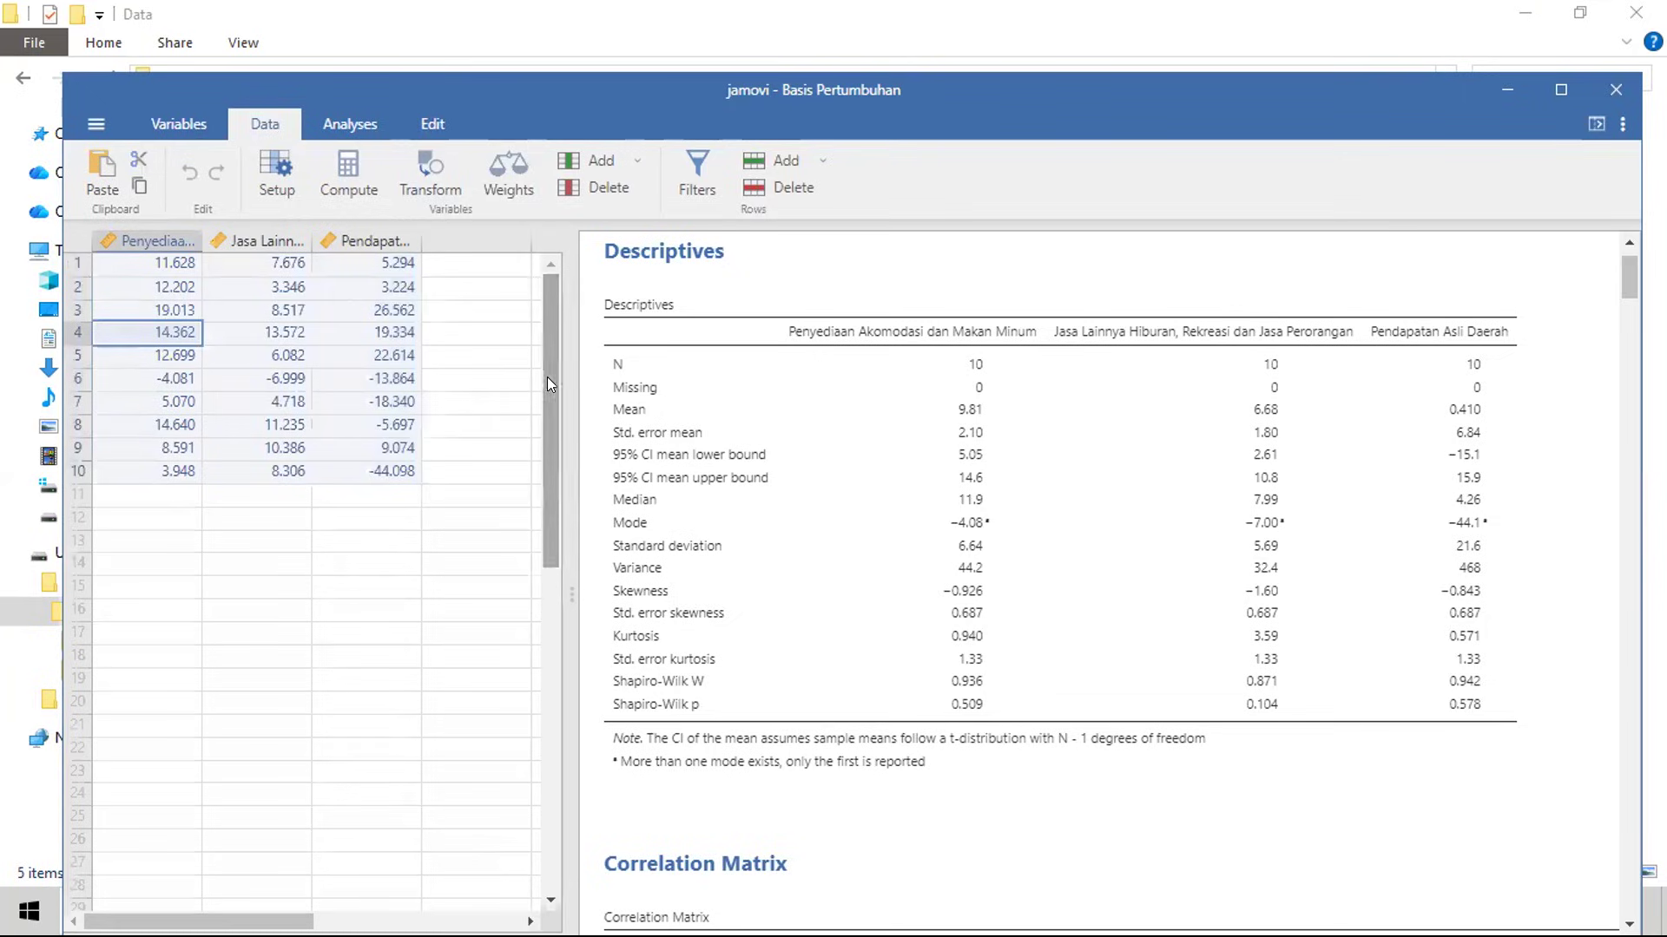
{"action": "left_click_drag", "start_coordinate": [167, 262], "coordinate": [164, 470]}
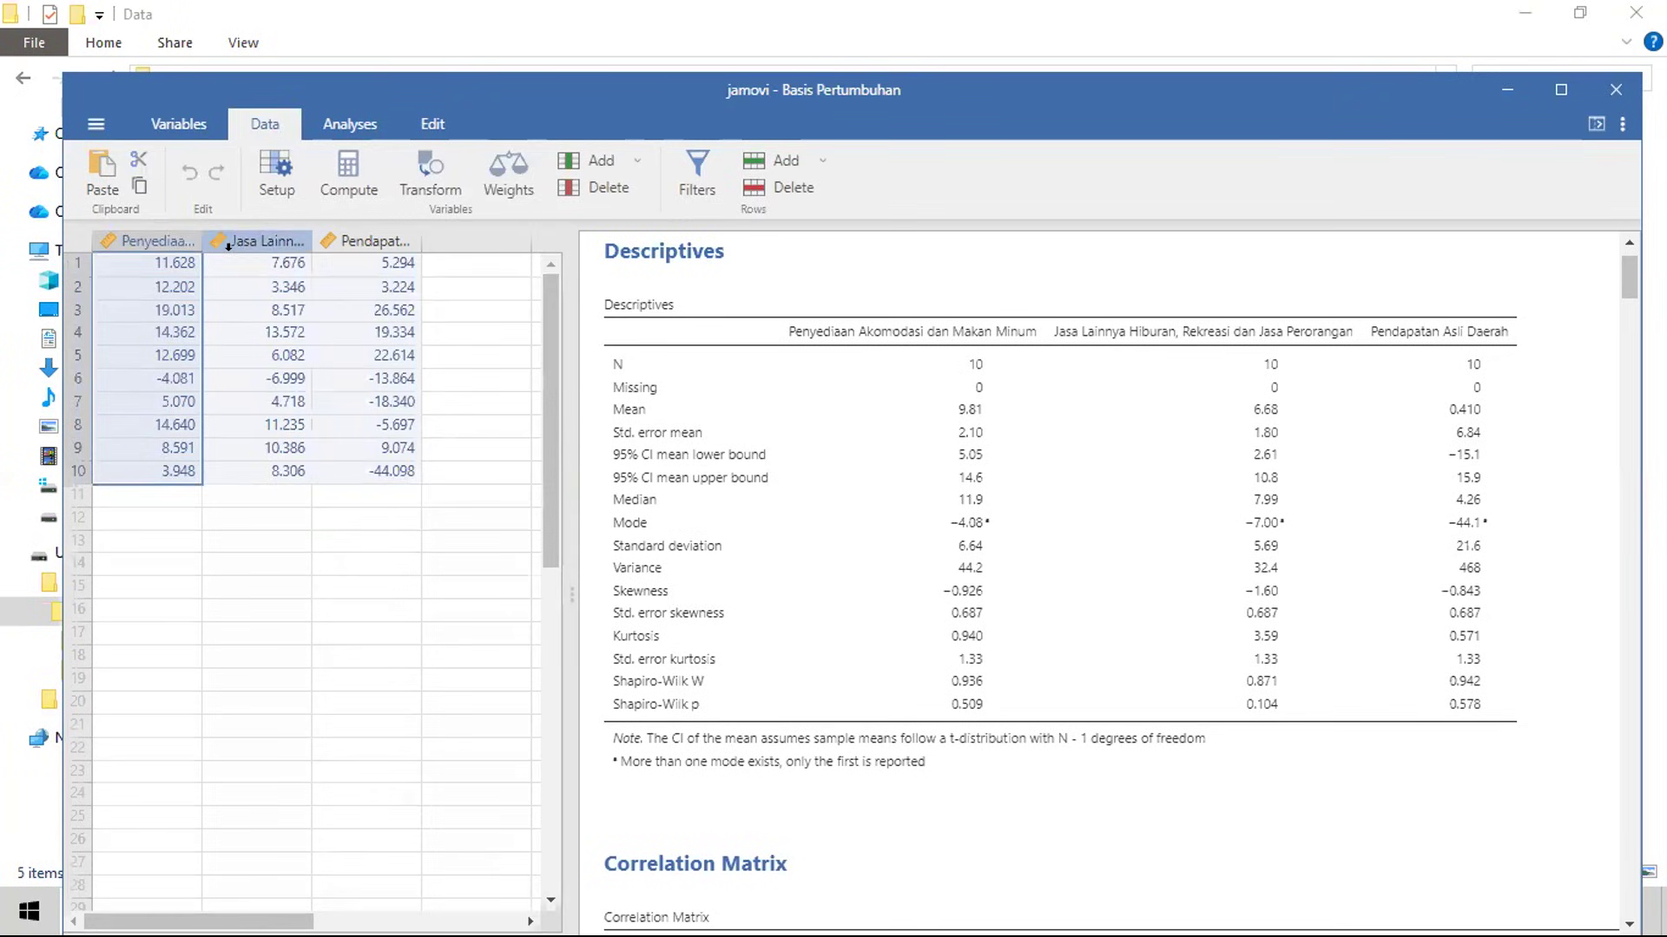
{"action": "double_click", "coordinate": [164, 228]}
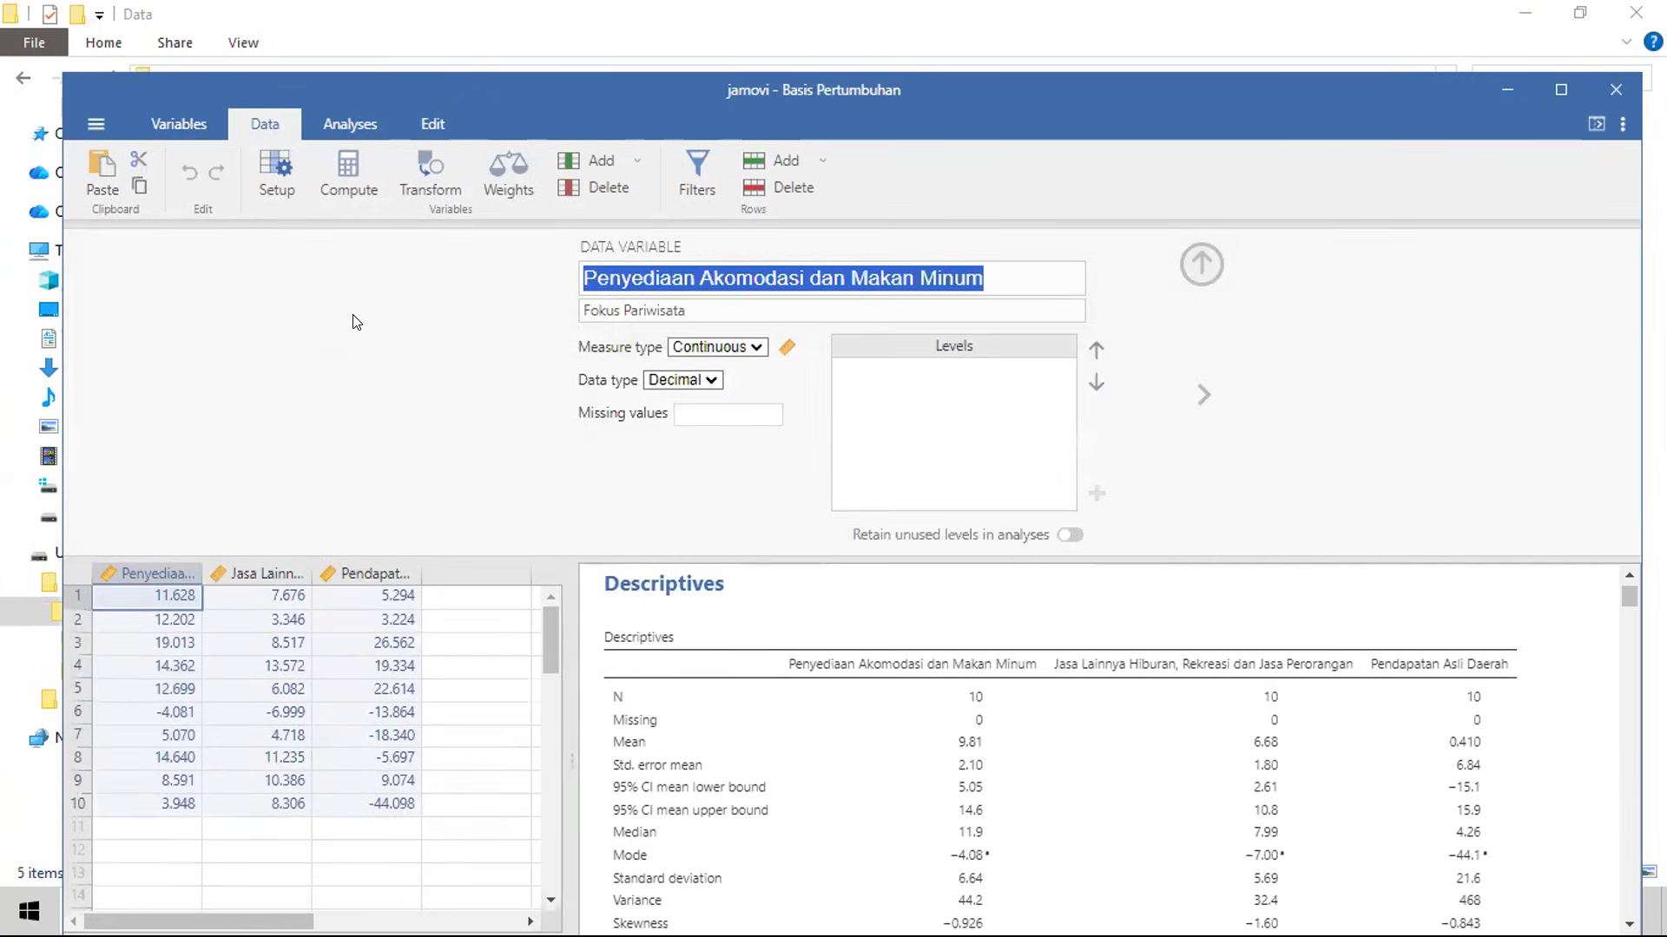
{"action": "left_click", "coordinate": [734, 276]}
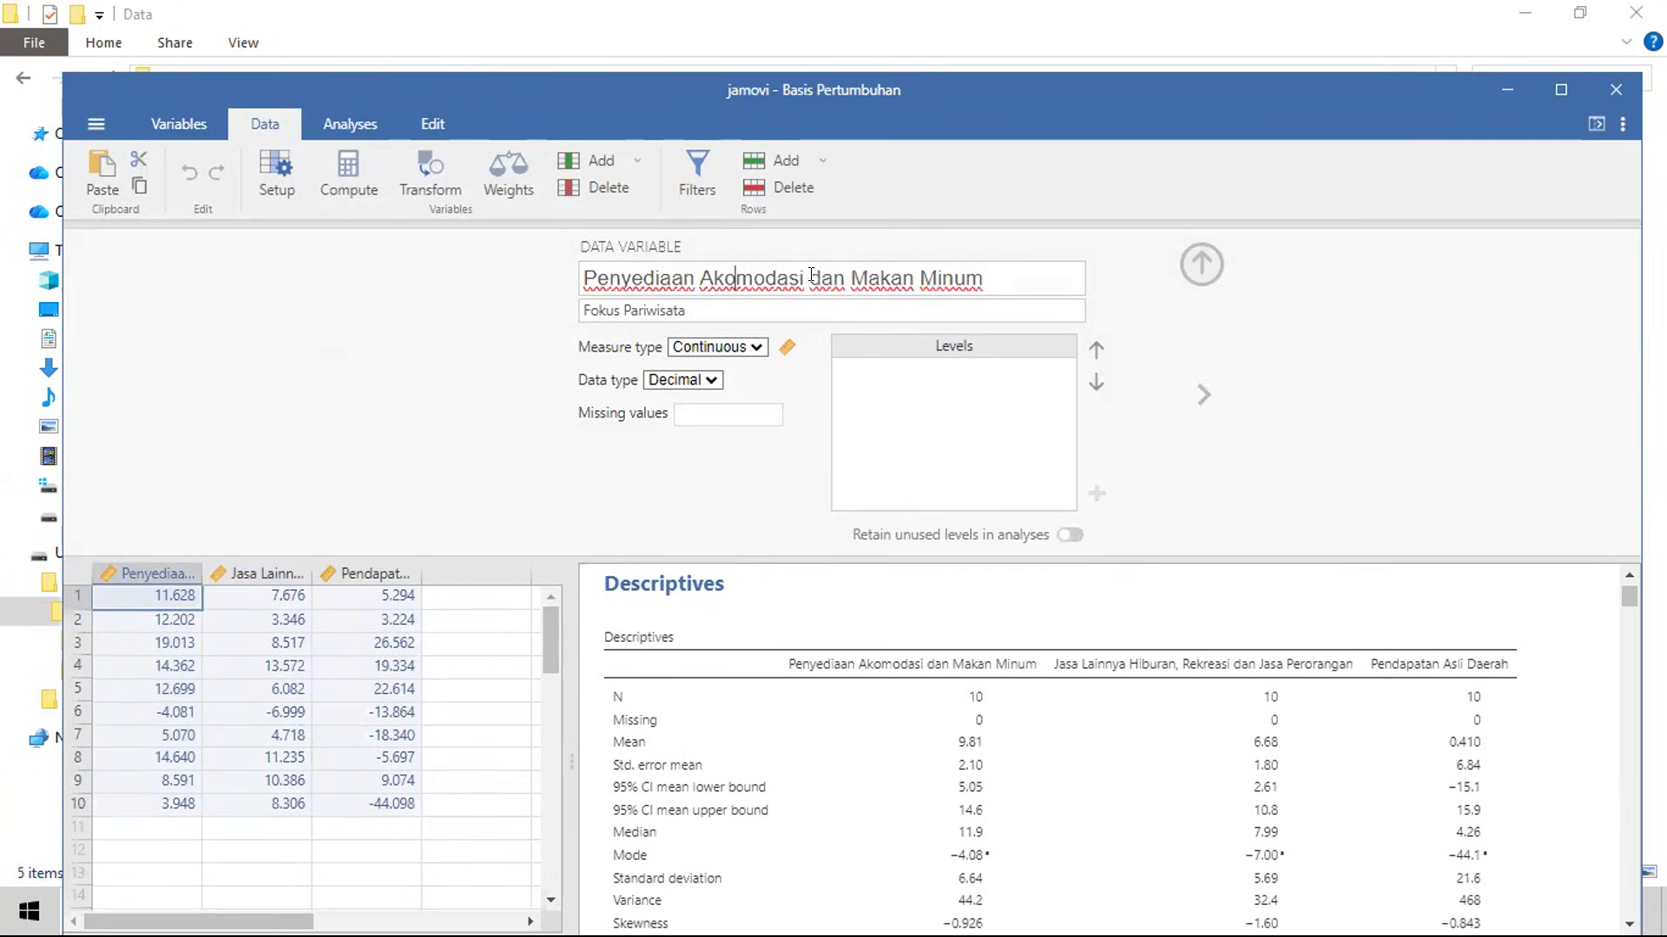
{"action": "left_click_drag", "start_coordinate": [694, 313], "coordinate": [520, 323]}
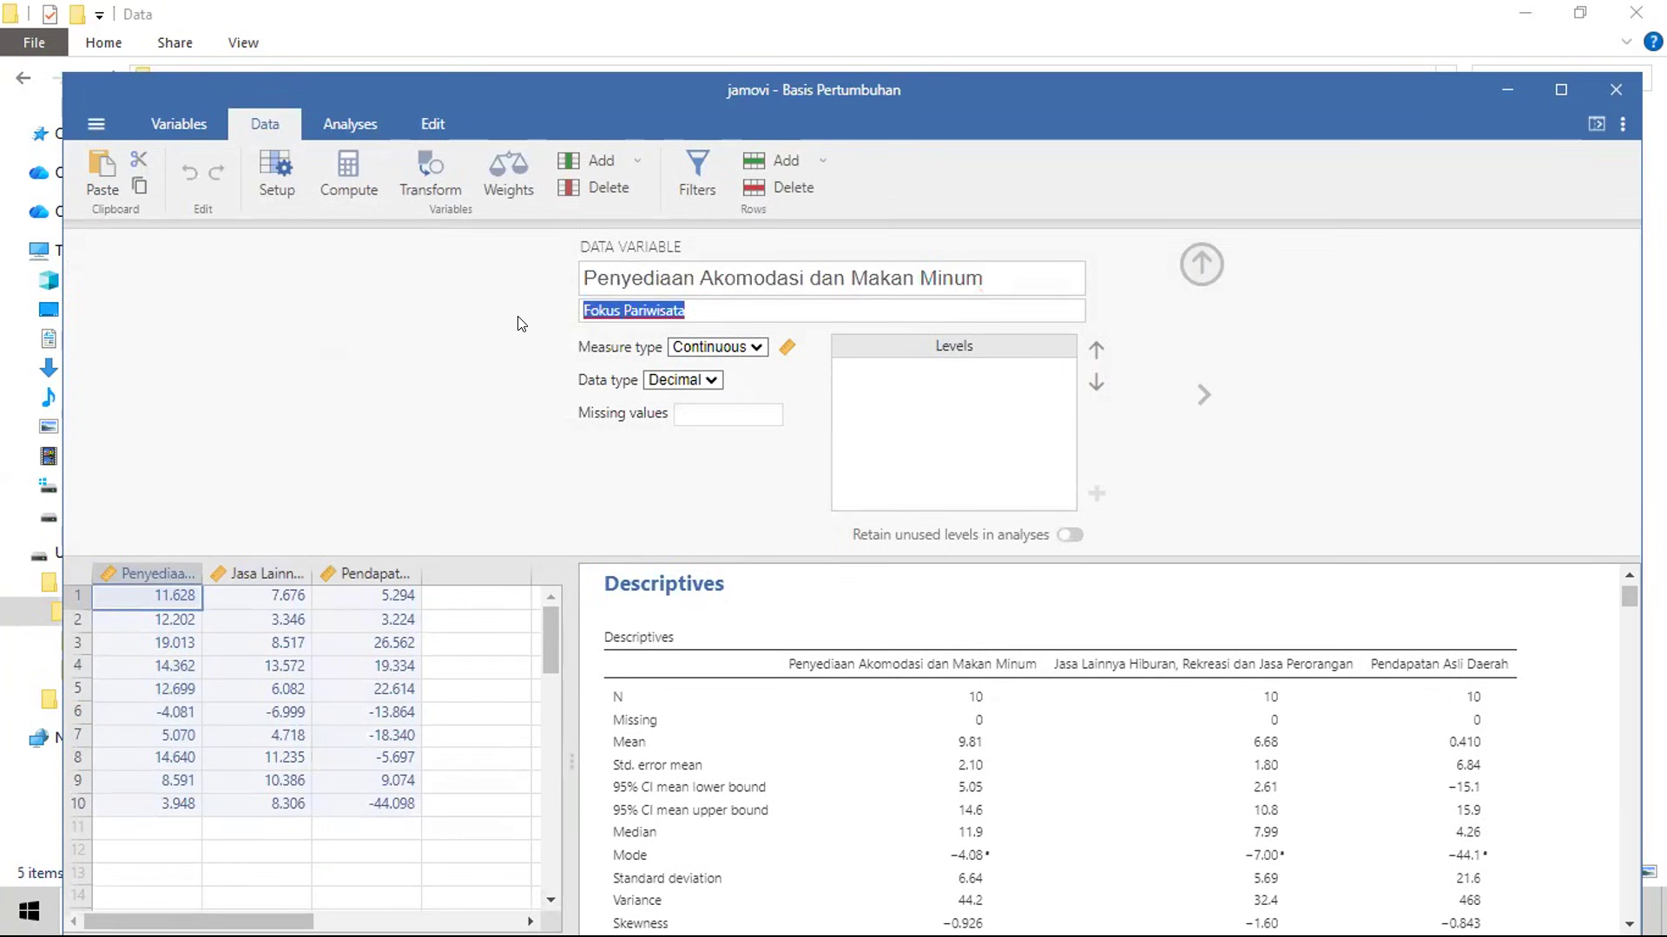
Step: Review the measure type options for Penyediaan Akomodasi dan Makan Minum and choose Continuous
{"action": "left_click", "coordinate": [722, 347]}
{"action": "left_click", "coordinate": [729, 430]}
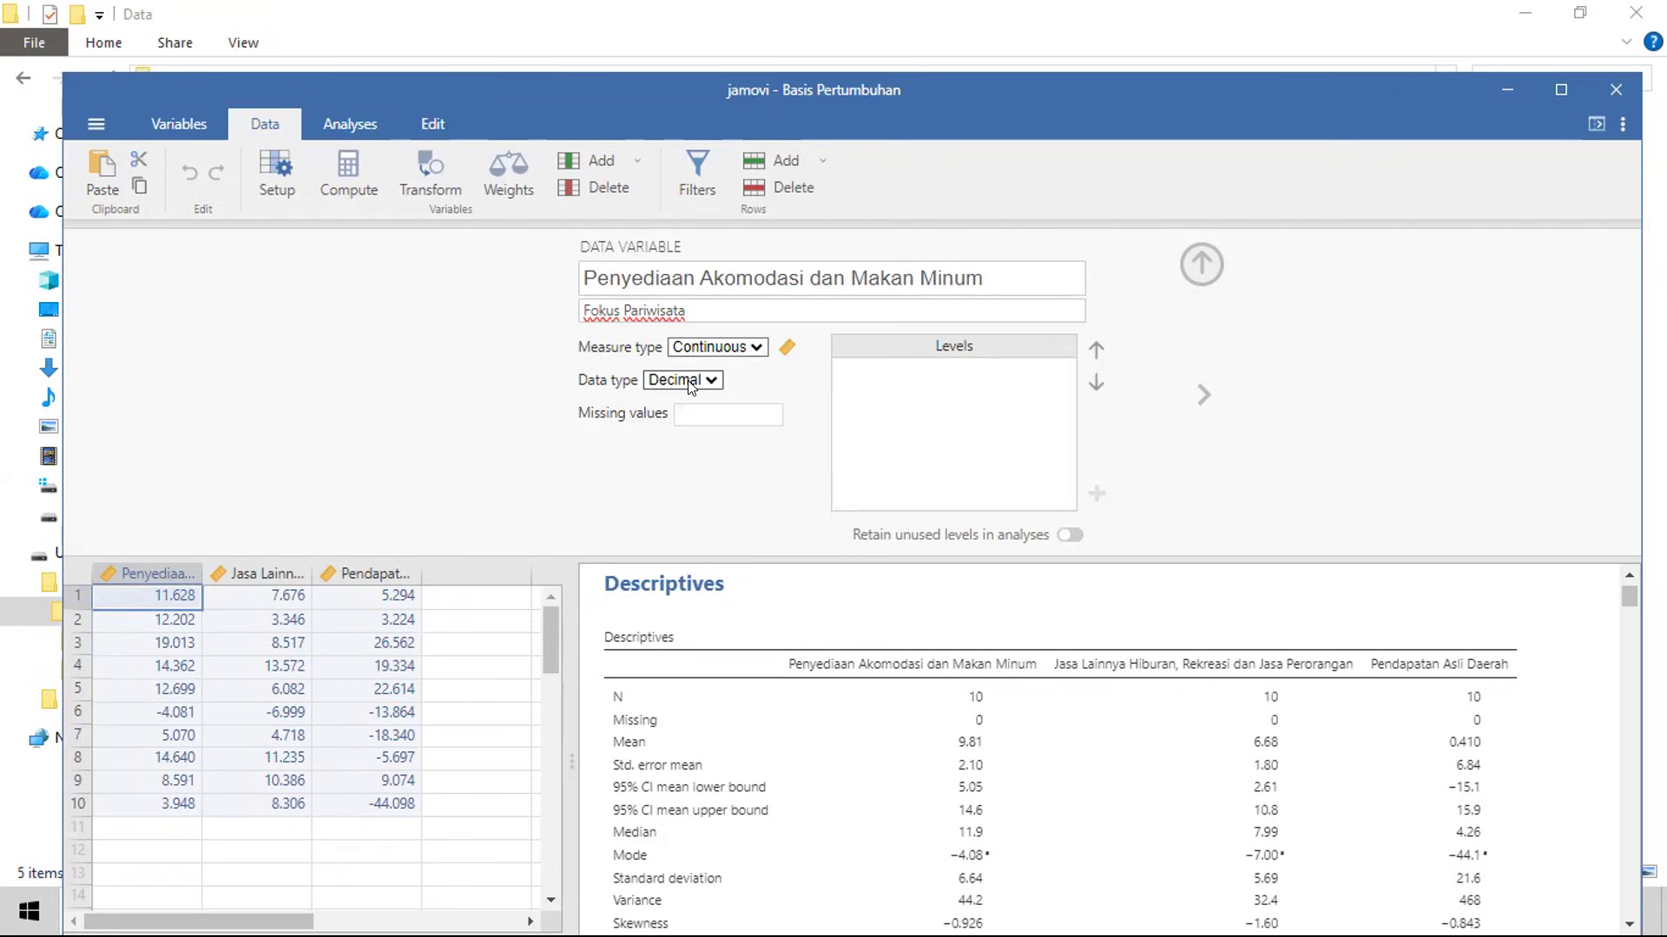
{"action": "left_click", "coordinate": [708, 347]}
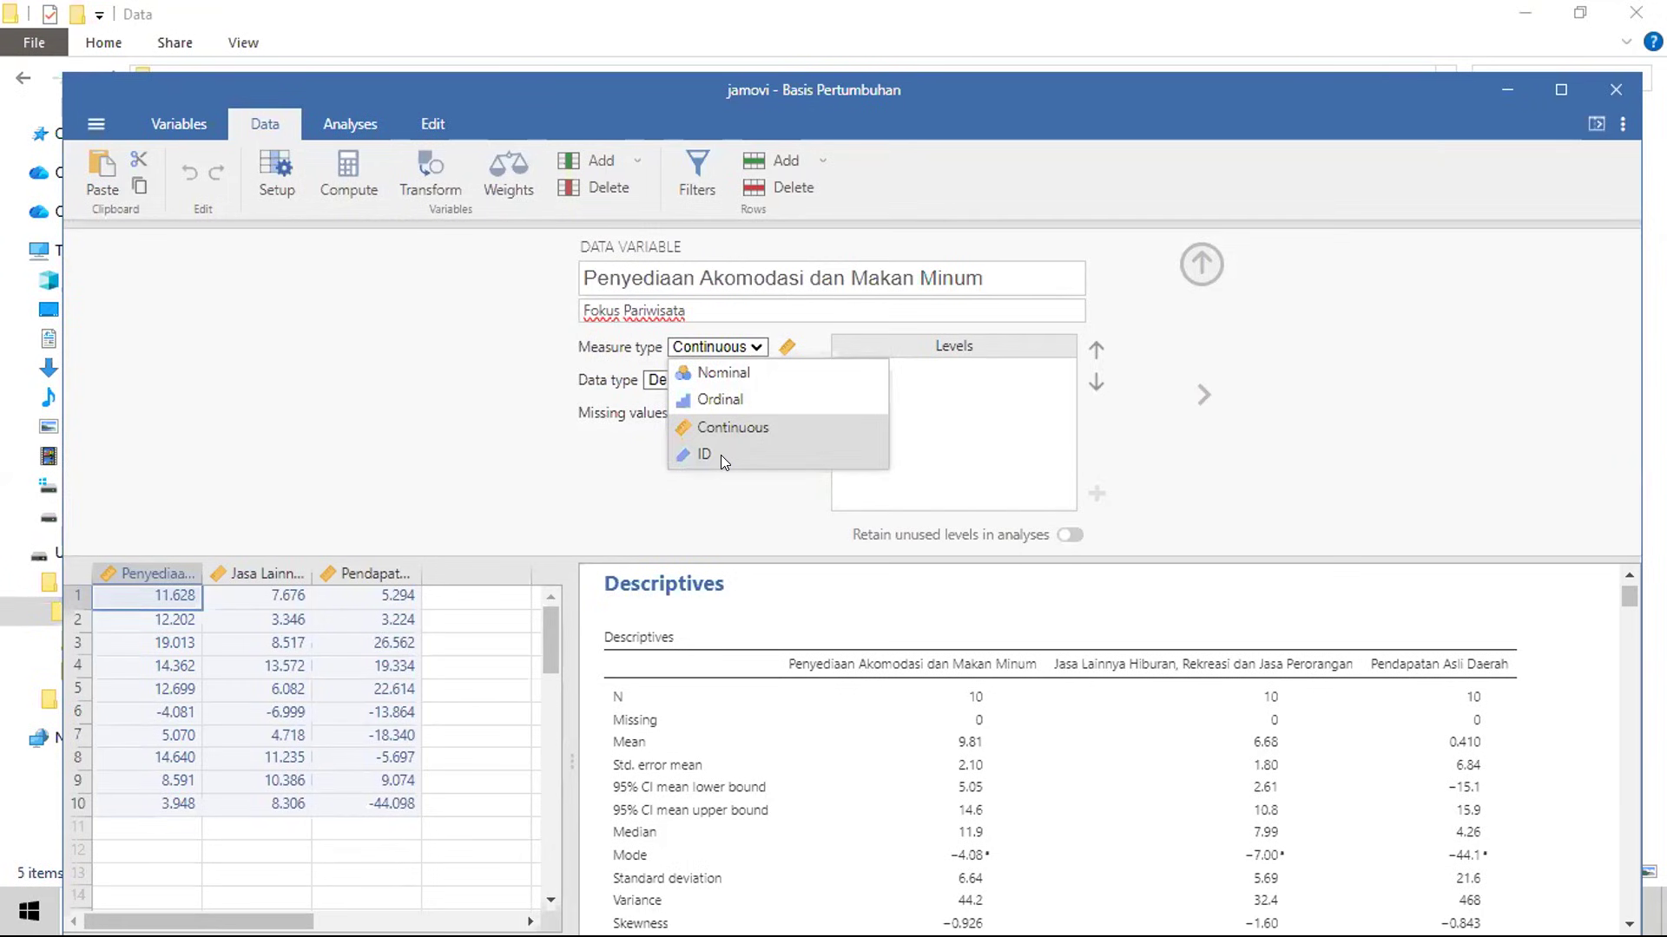
{"action": "left_click", "coordinate": [722, 424]}
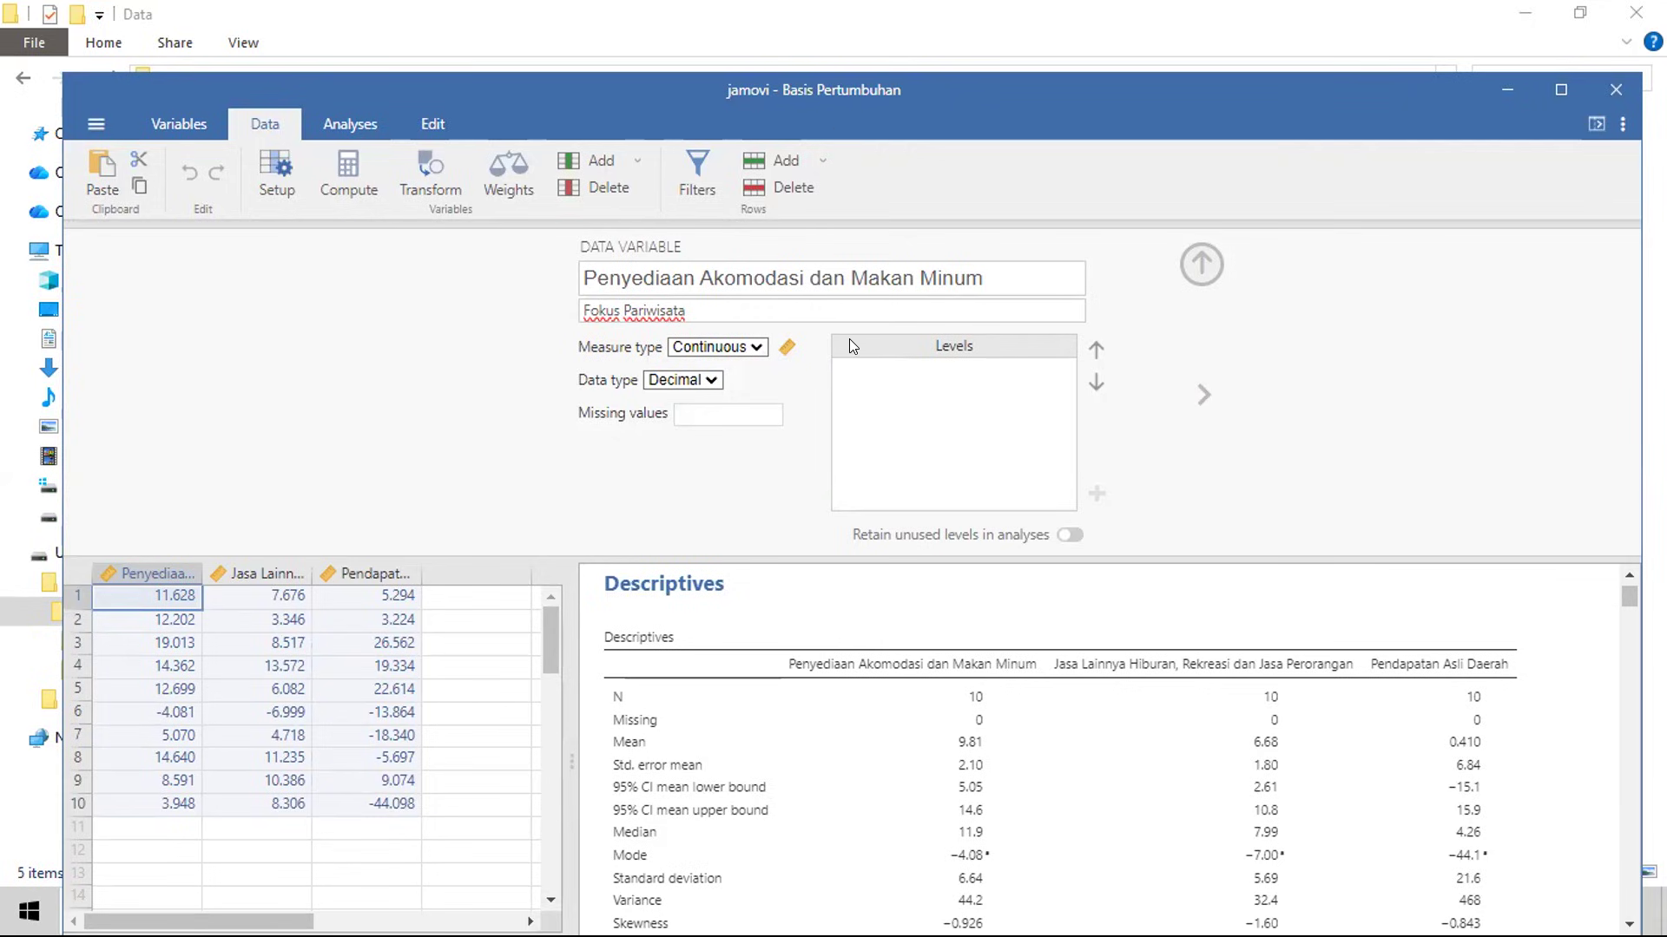
{"action": "left_click", "coordinate": [717, 346]}
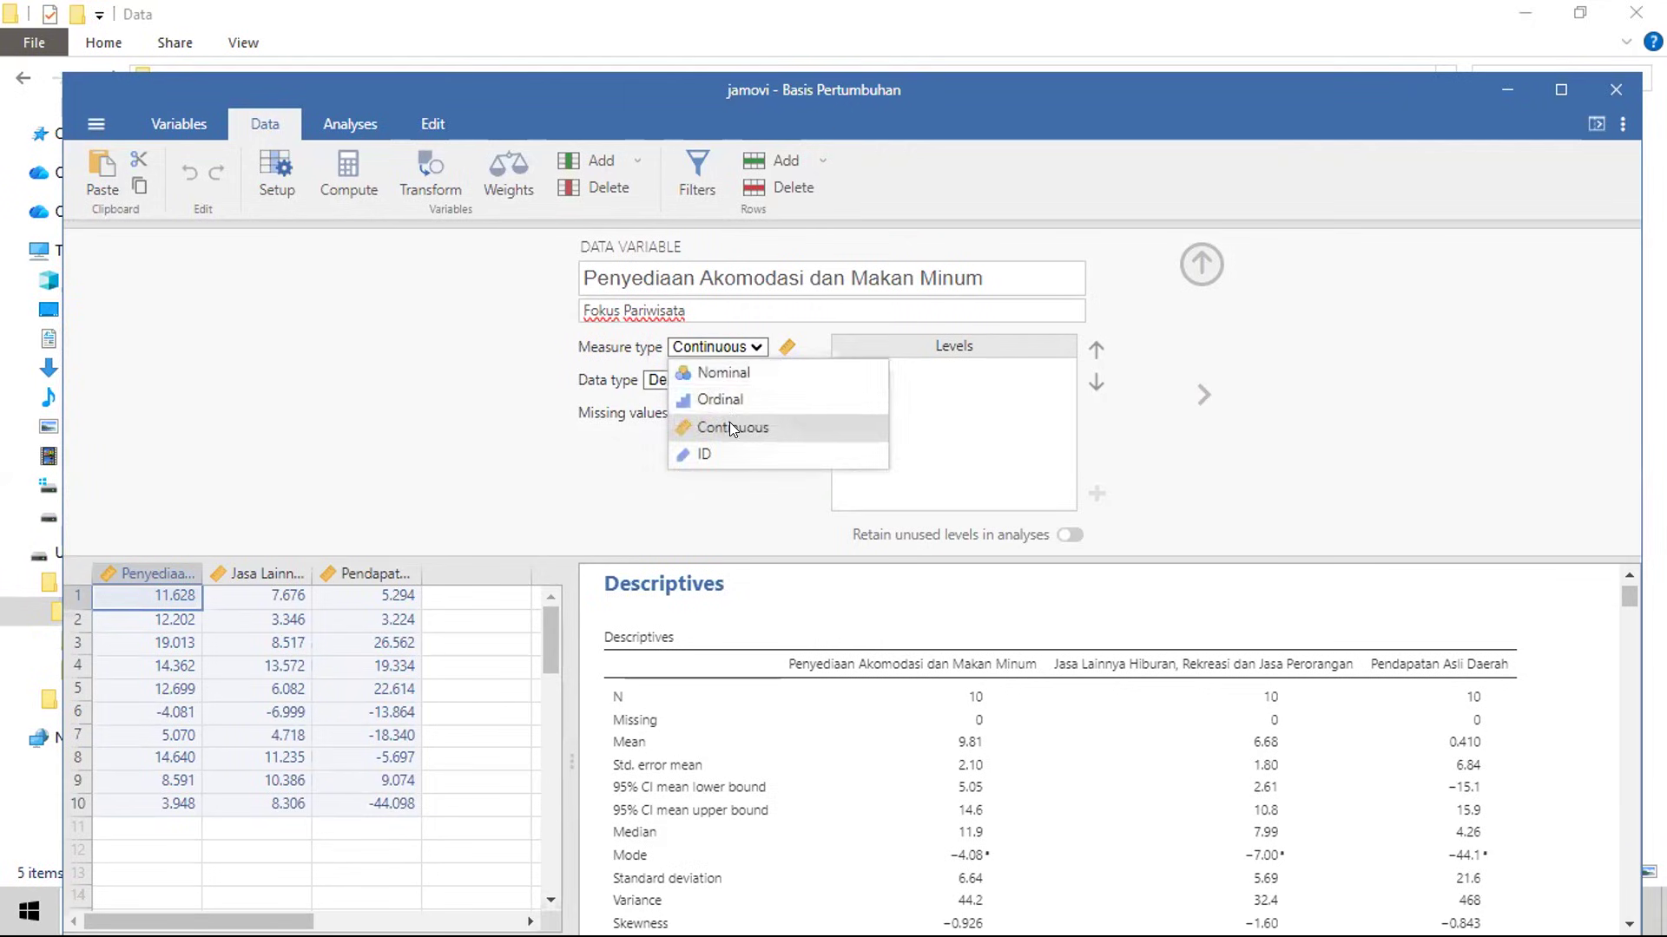
{"action": "left_click", "coordinate": [729, 425]}
Step: Try the Ordinal and Nominal measure types on Penyediaan Akomodasi dan Makan Minum and return it to Continuous
{"action": "left_click", "coordinate": [717, 346]}
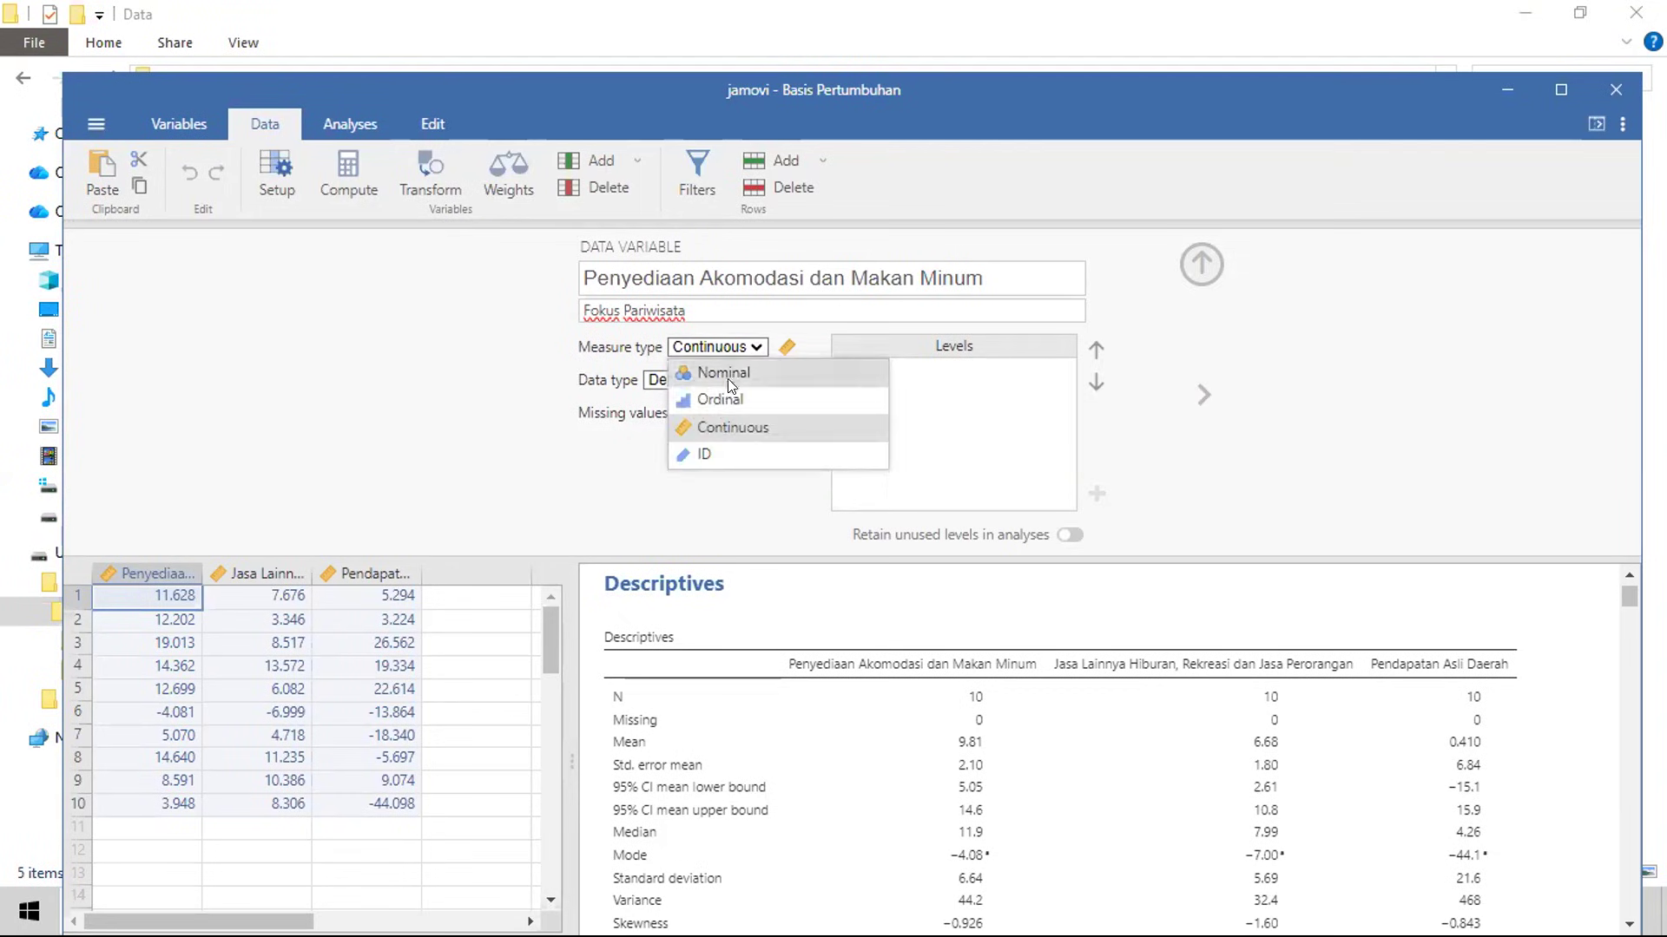
{"action": "left_click", "coordinate": [728, 399]}
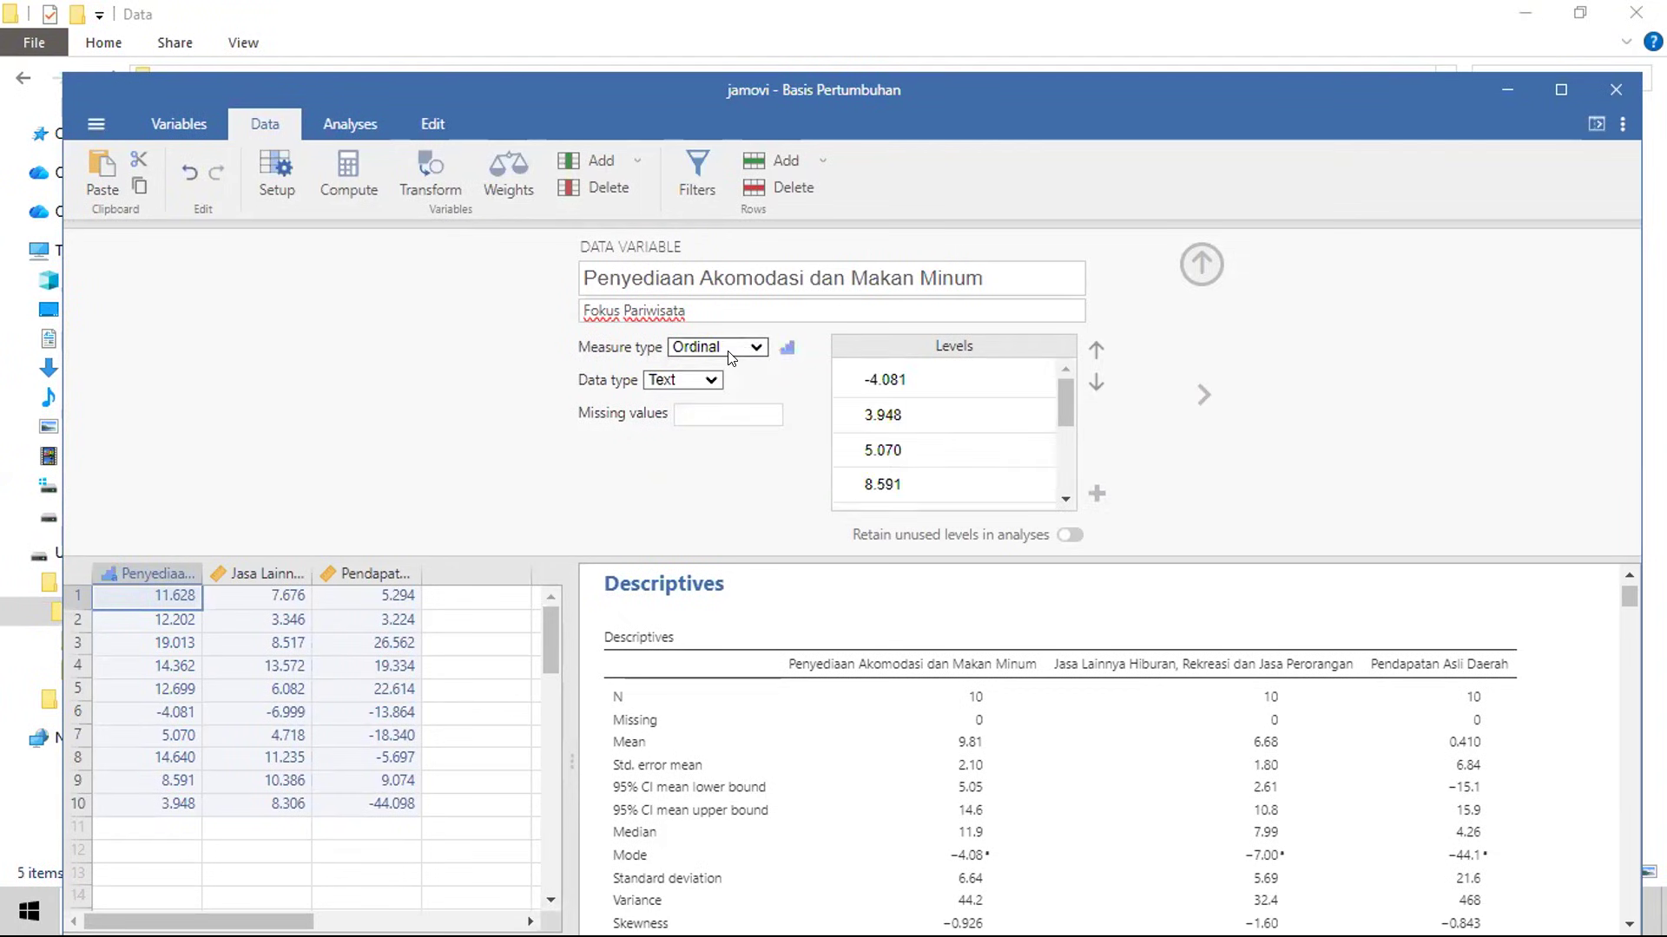
{"action": "left_click", "coordinate": [729, 354]}
{"action": "left_click", "coordinate": [726, 372]}
{"action": "left_click", "coordinate": [701, 350]}
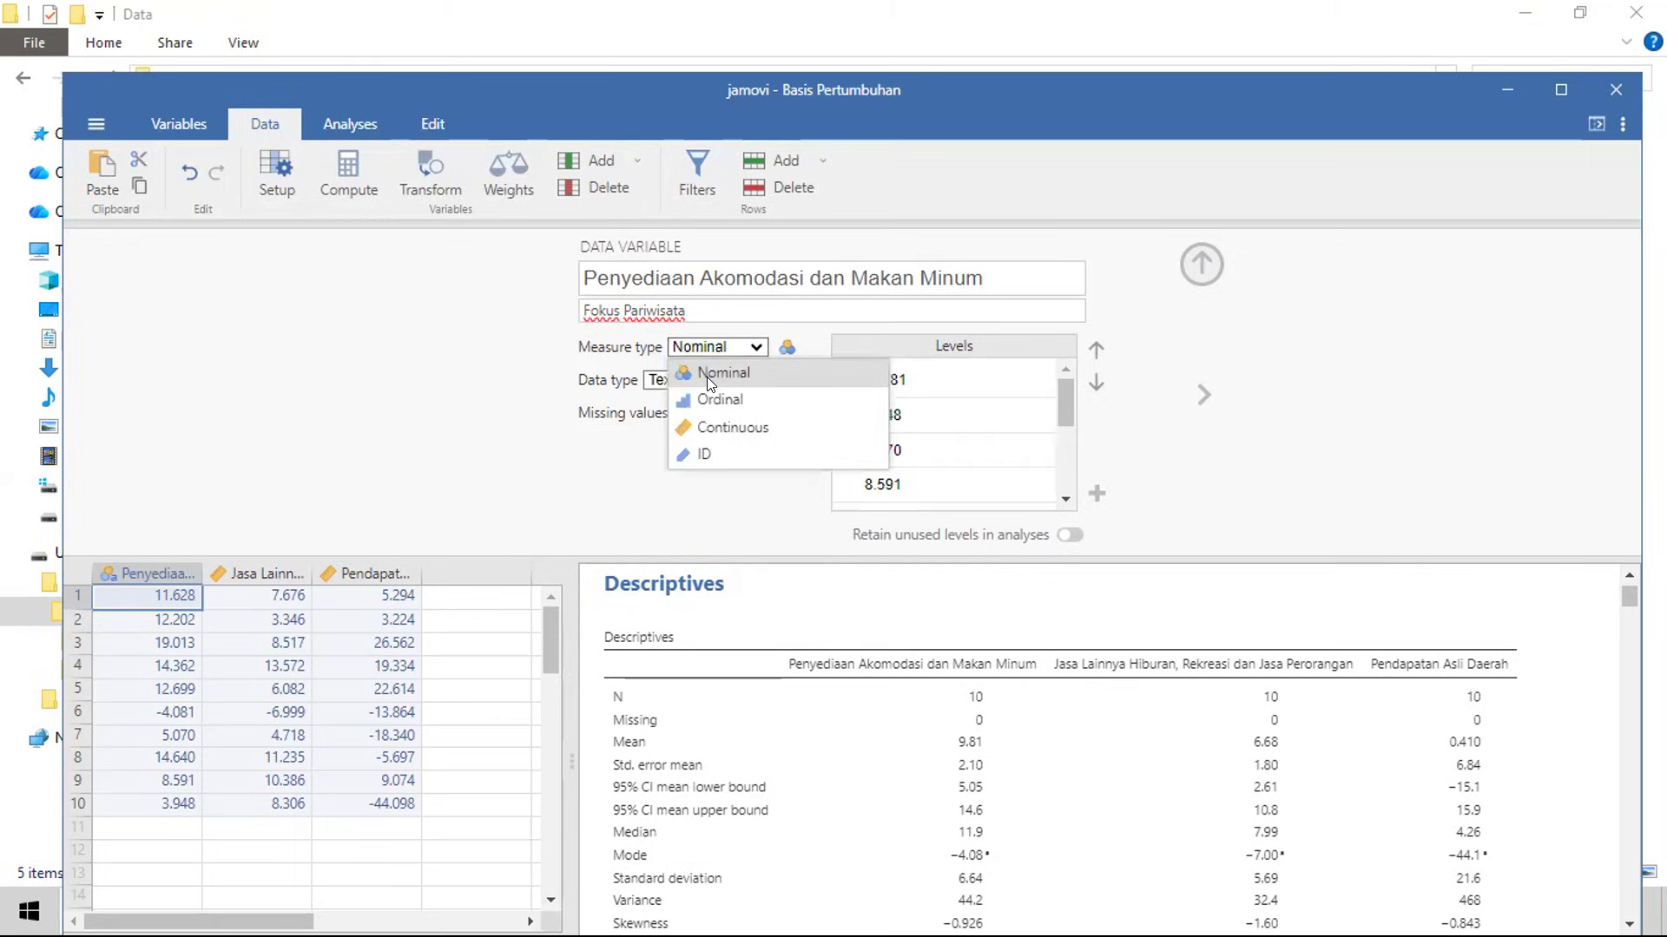
{"action": "left_click", "coordinate": [730, 427]}
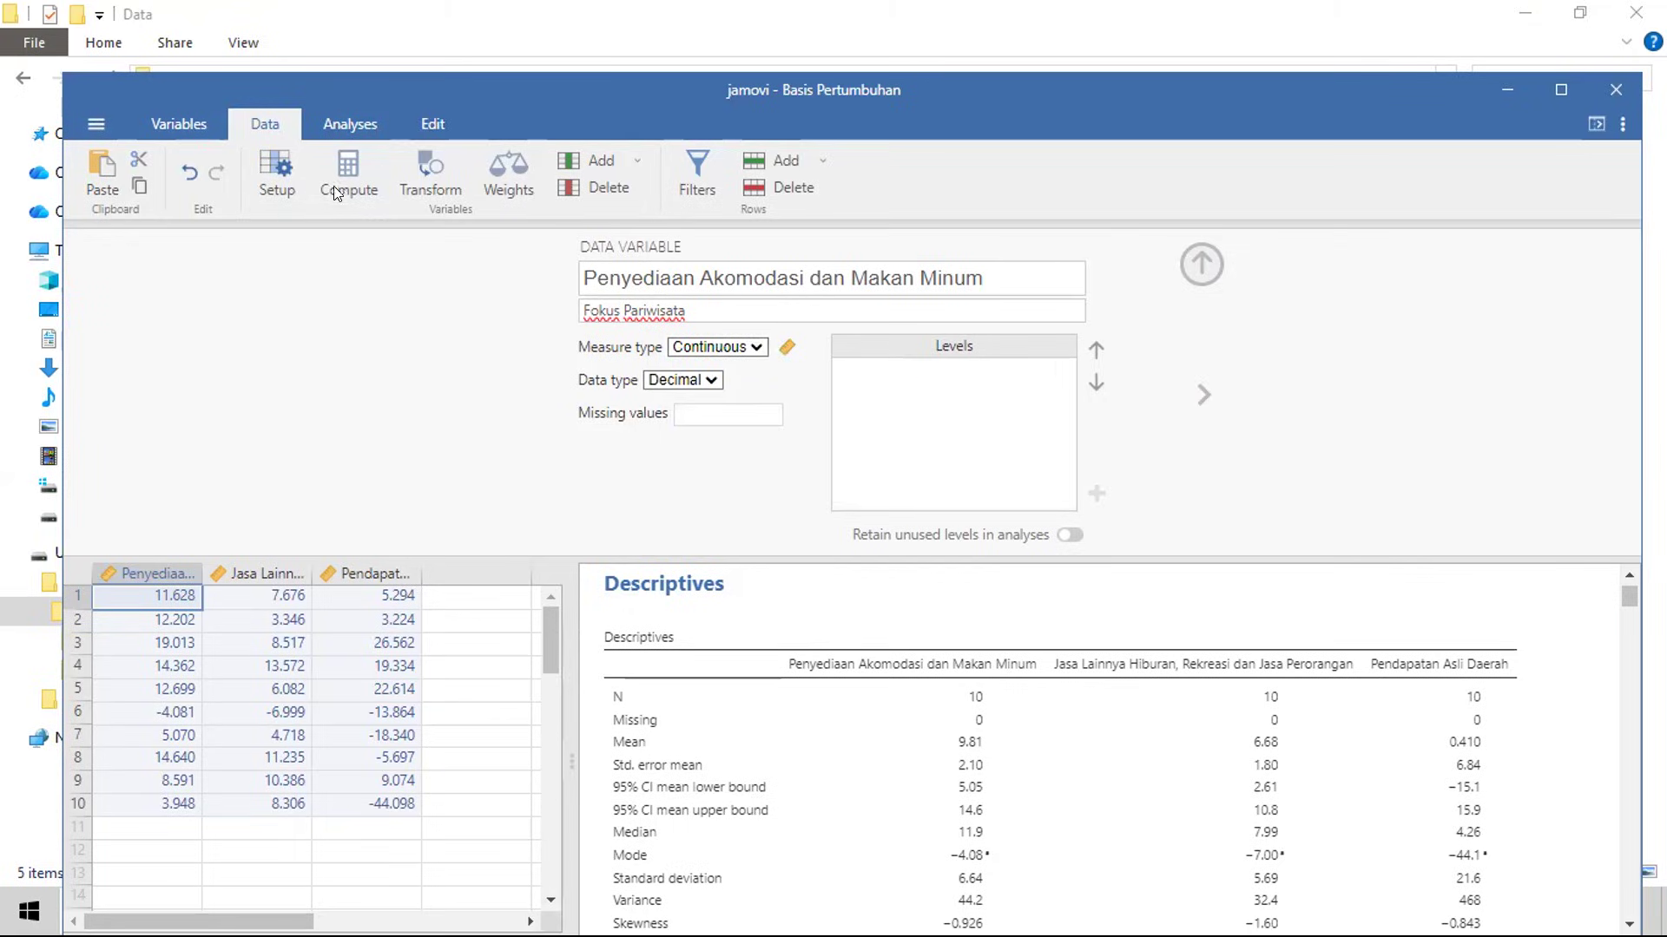
Step: Minimize the File Explorer window showing the Data folder and return to the jamovi window
{"action": "key", "text": "alt+Tab"}
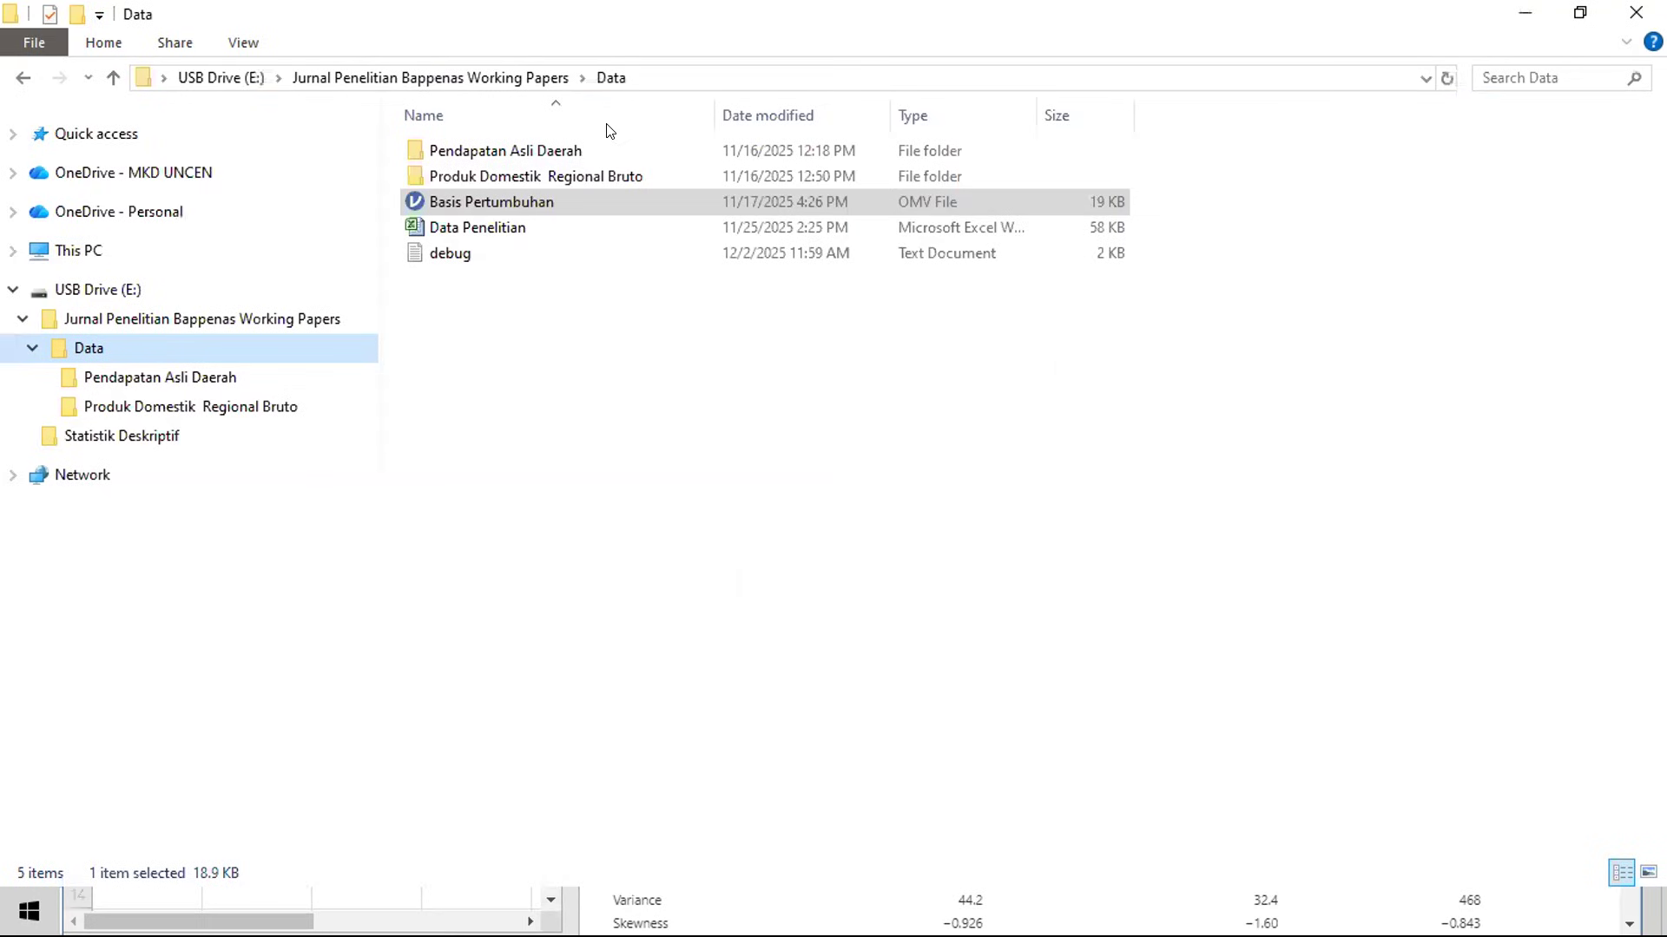
{"action": "left_click", "coordinate": [585, 912]}
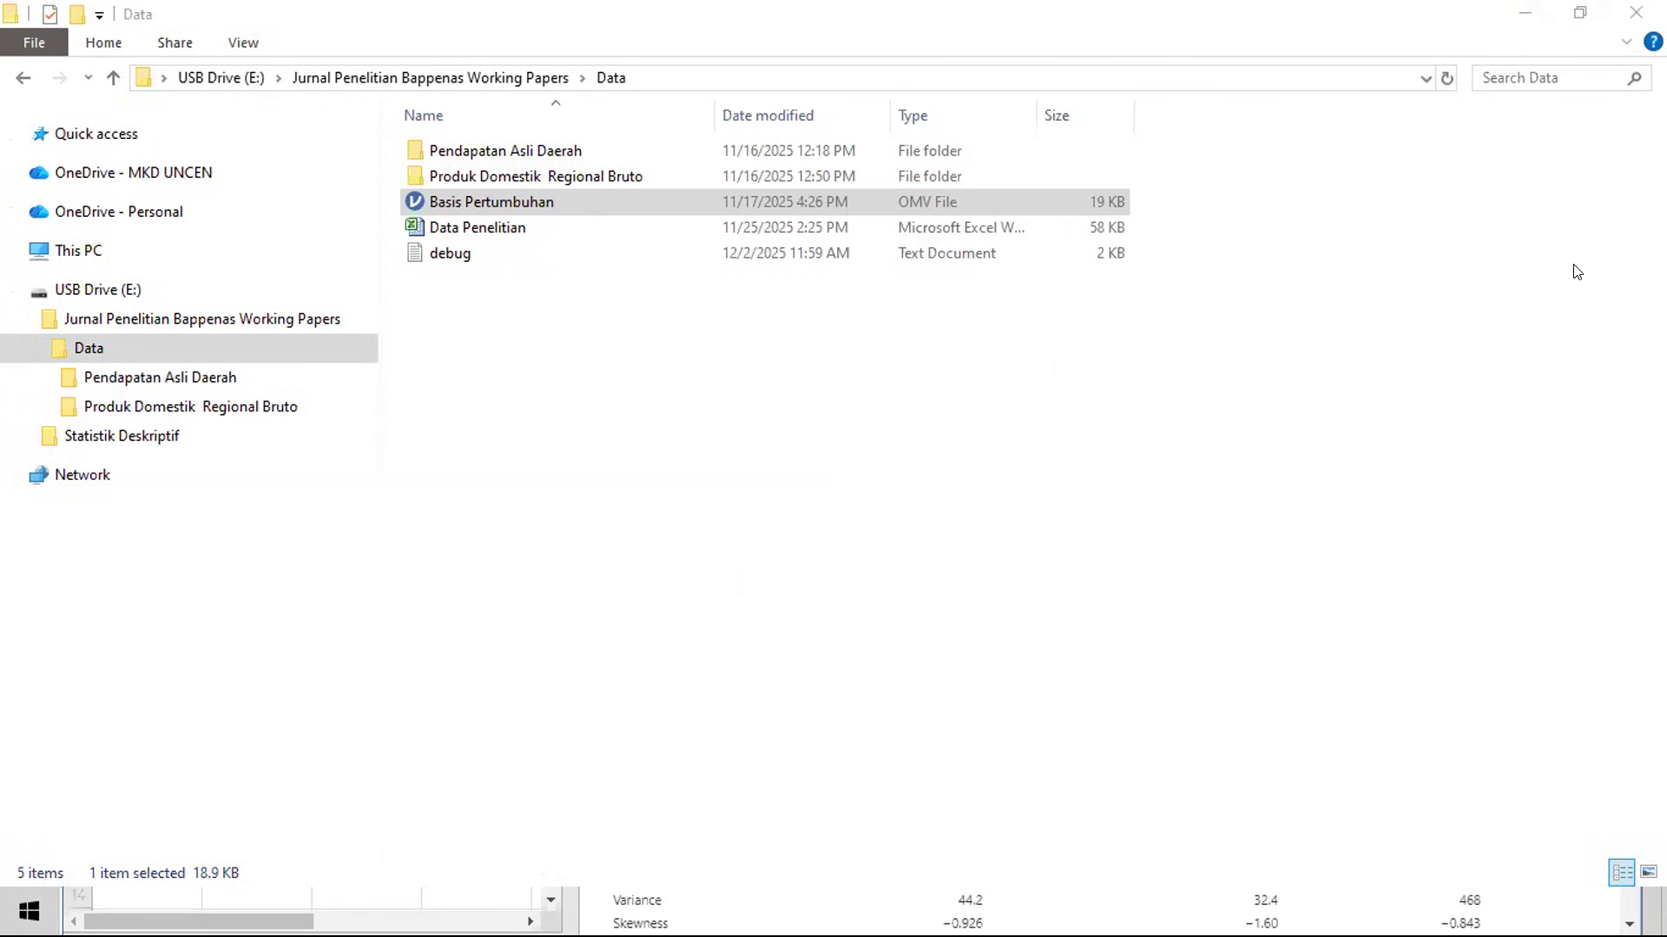
{"action": "left_click", "coordinate": [1540, 11]}
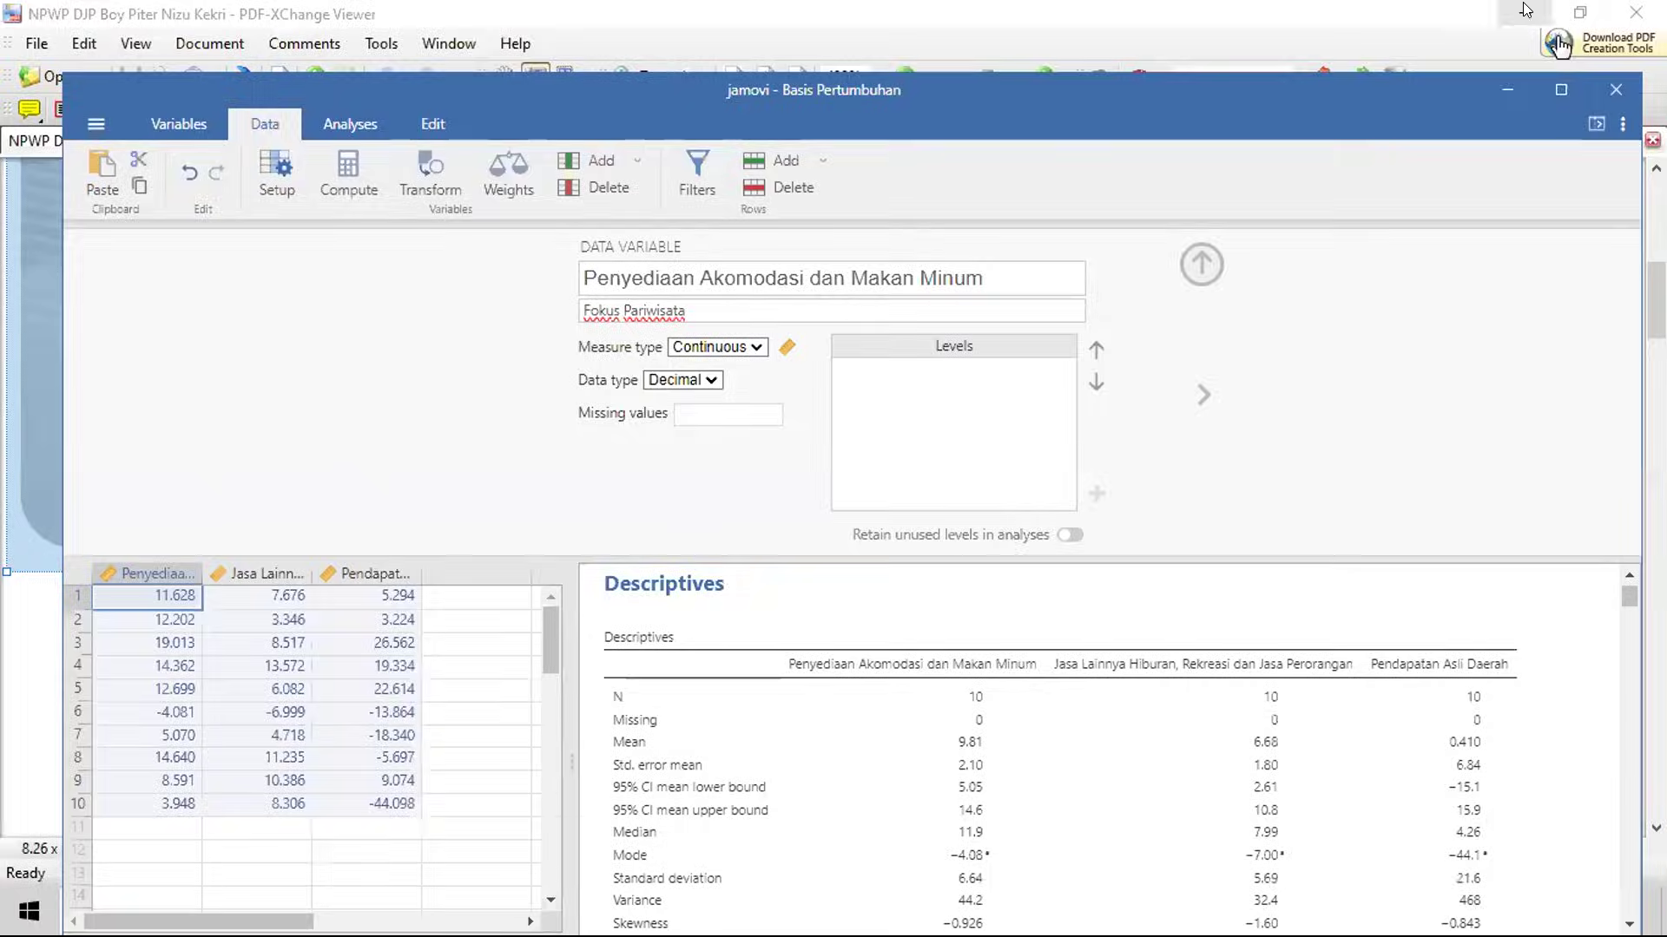
{"action": "left_click", "coordinate": [1553, 95]}
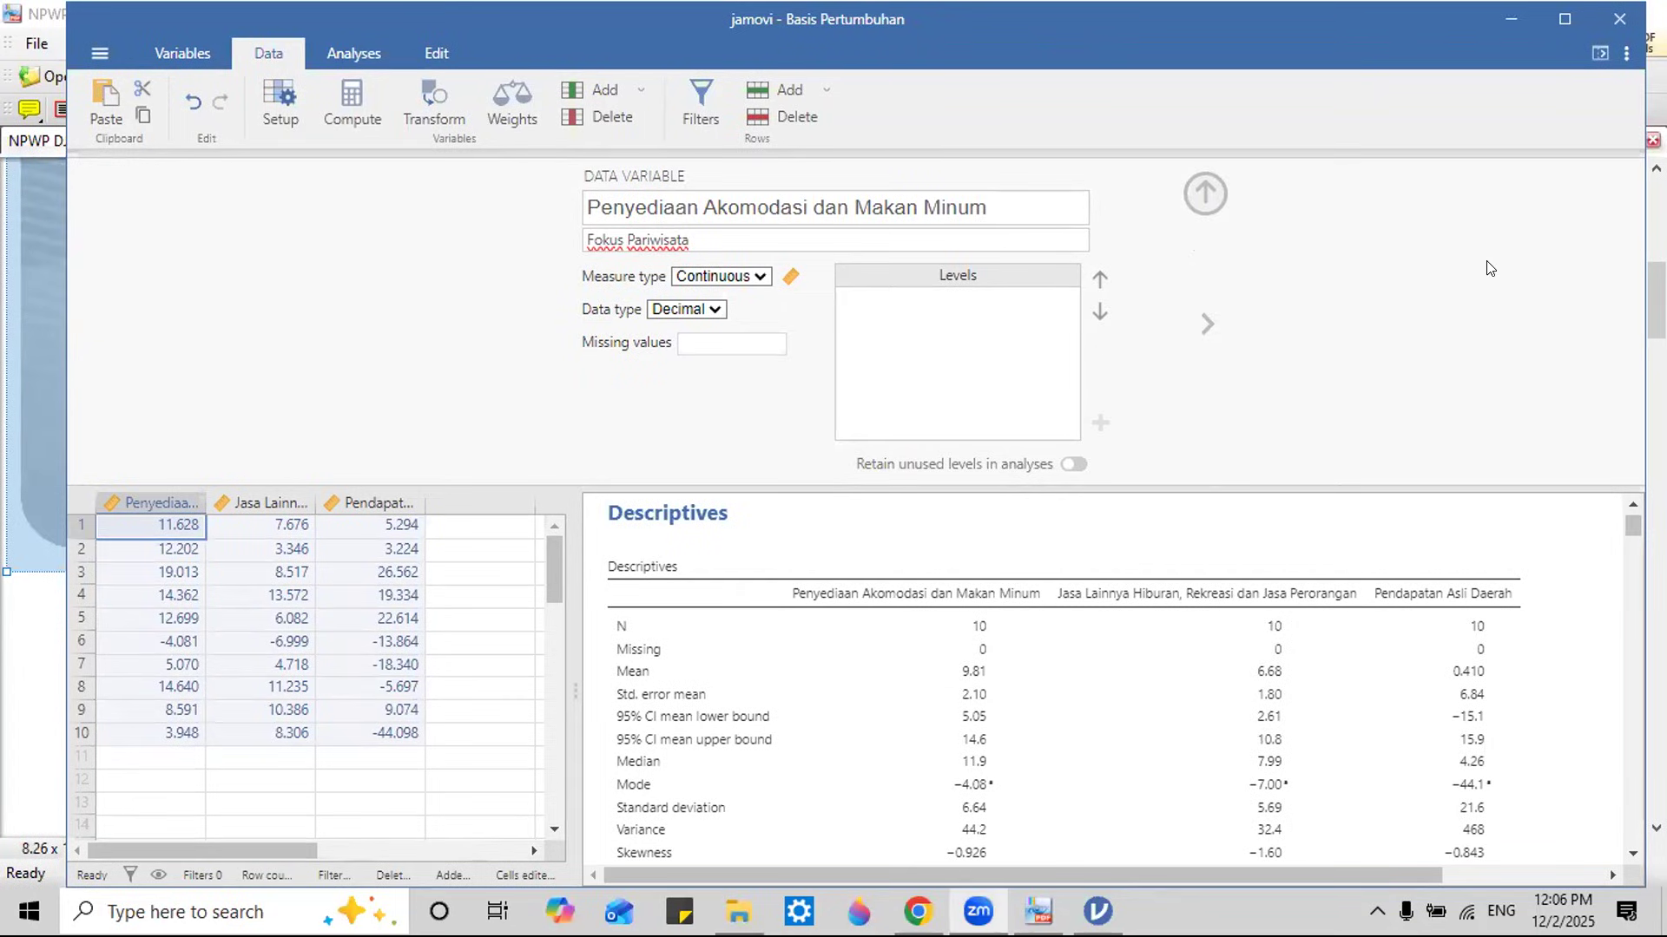
Step: Review the available measure types for Penyediaan Akomodasi dan Makan Minum and keep Continuous selected
{"action": "left_click", "coordinate": [697, 277]}
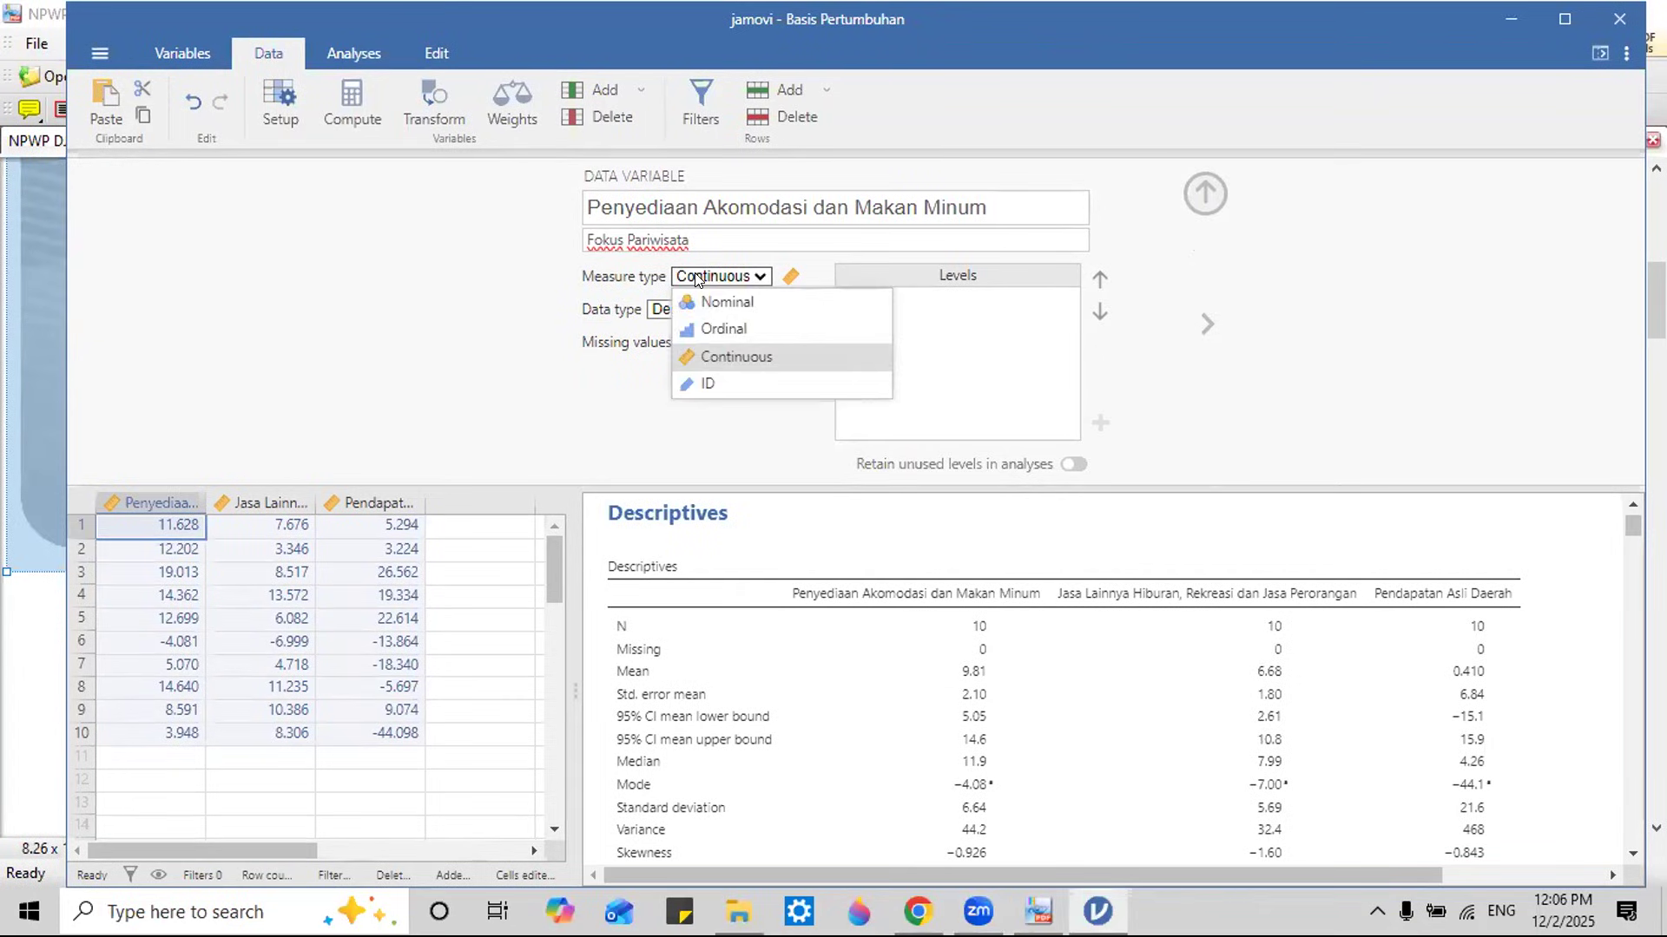
{"action": "left_click", "coordinate": [712, 356]}
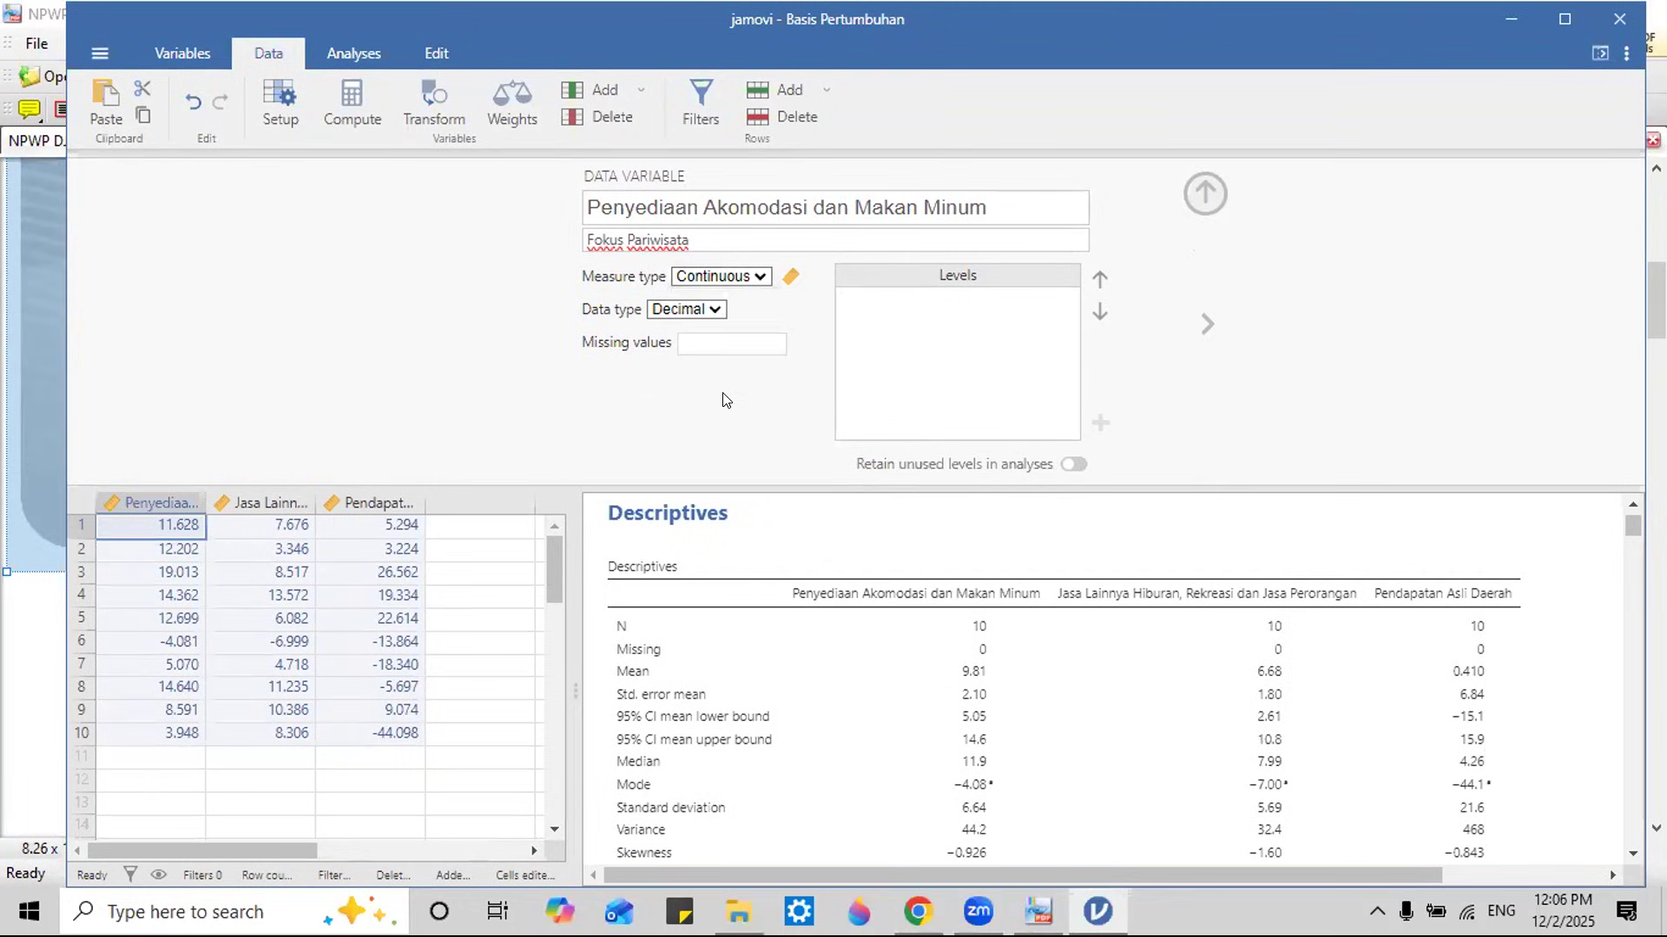
{"action": "left_click", "coordinate": [705, 274]}
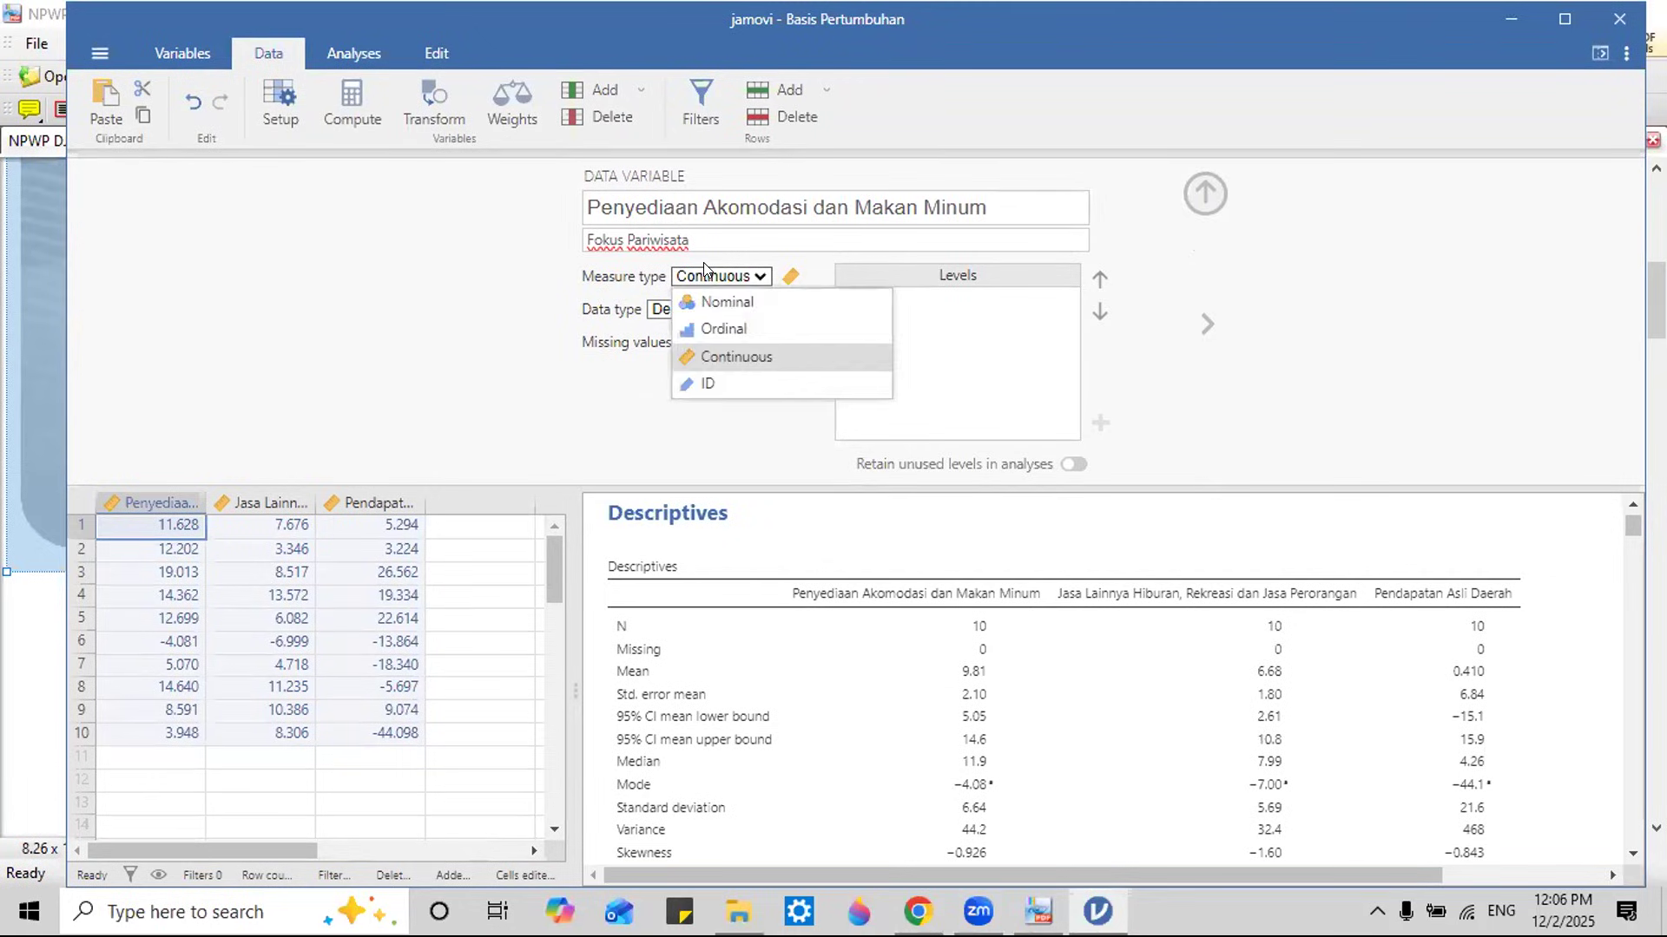
{"action": "left_click", "coordinate": [721, 356]}
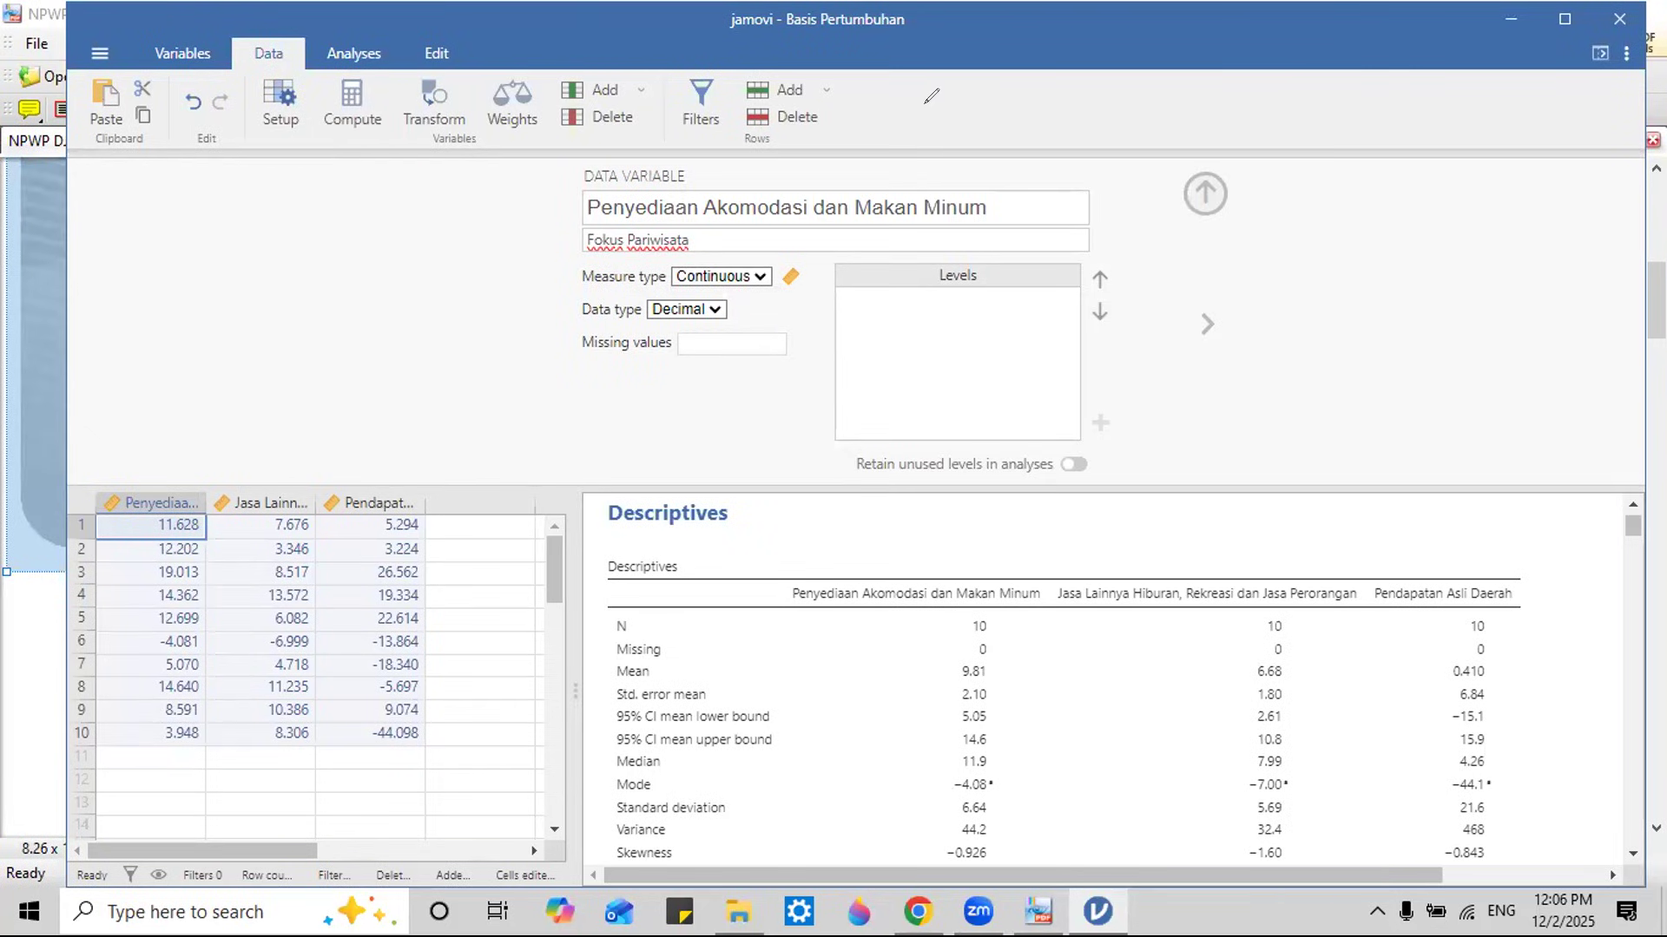
Step: Annotate the three variable columns with freehand red strokes and short handwritten notes, and erase the annotations
{"action": "left_click_drag", "start_coordinate": [170, 493], "coordinate": [228, 376]}
{"action": "mouse_move", "coordinate": [274, 495]}
{"action": "left_mouse_down"}
{"action": "mouse_move", "coordinate": [301, 404]}
{"action": "mouse_move", "coordinate": [343, 374]}
{"action": "left_mouse_up"}
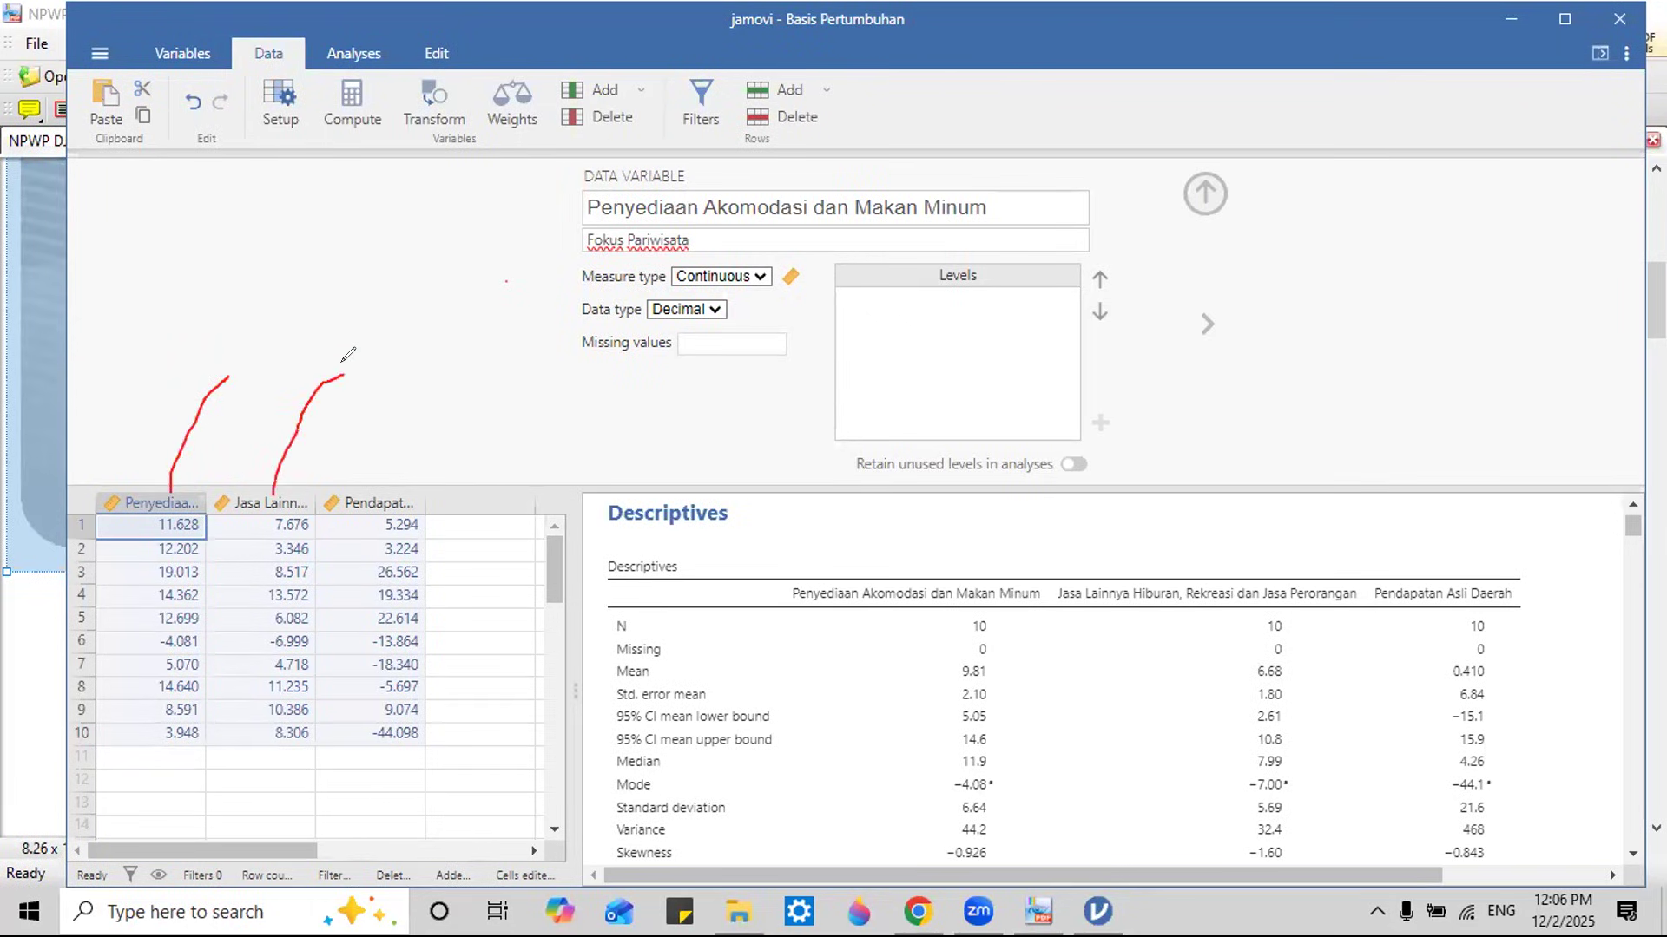
{"action": "left_click_drag", "start_coordinate": [371, 480], "coordinate": [422, 379]}
{"action": "left_click_drag", "start_coordinate": [213, 350], "coordinate": [365, 381]}
{"action": "mouse_move", "coordinate": [271, 278]}
{"action": "left_mouse_down"}
{"action": "mouse_move", "coordinate": [268, 308]}
{"action": "mouse_move", "coordinate": [317, 295]}
{"action": "left_mouse_up"}
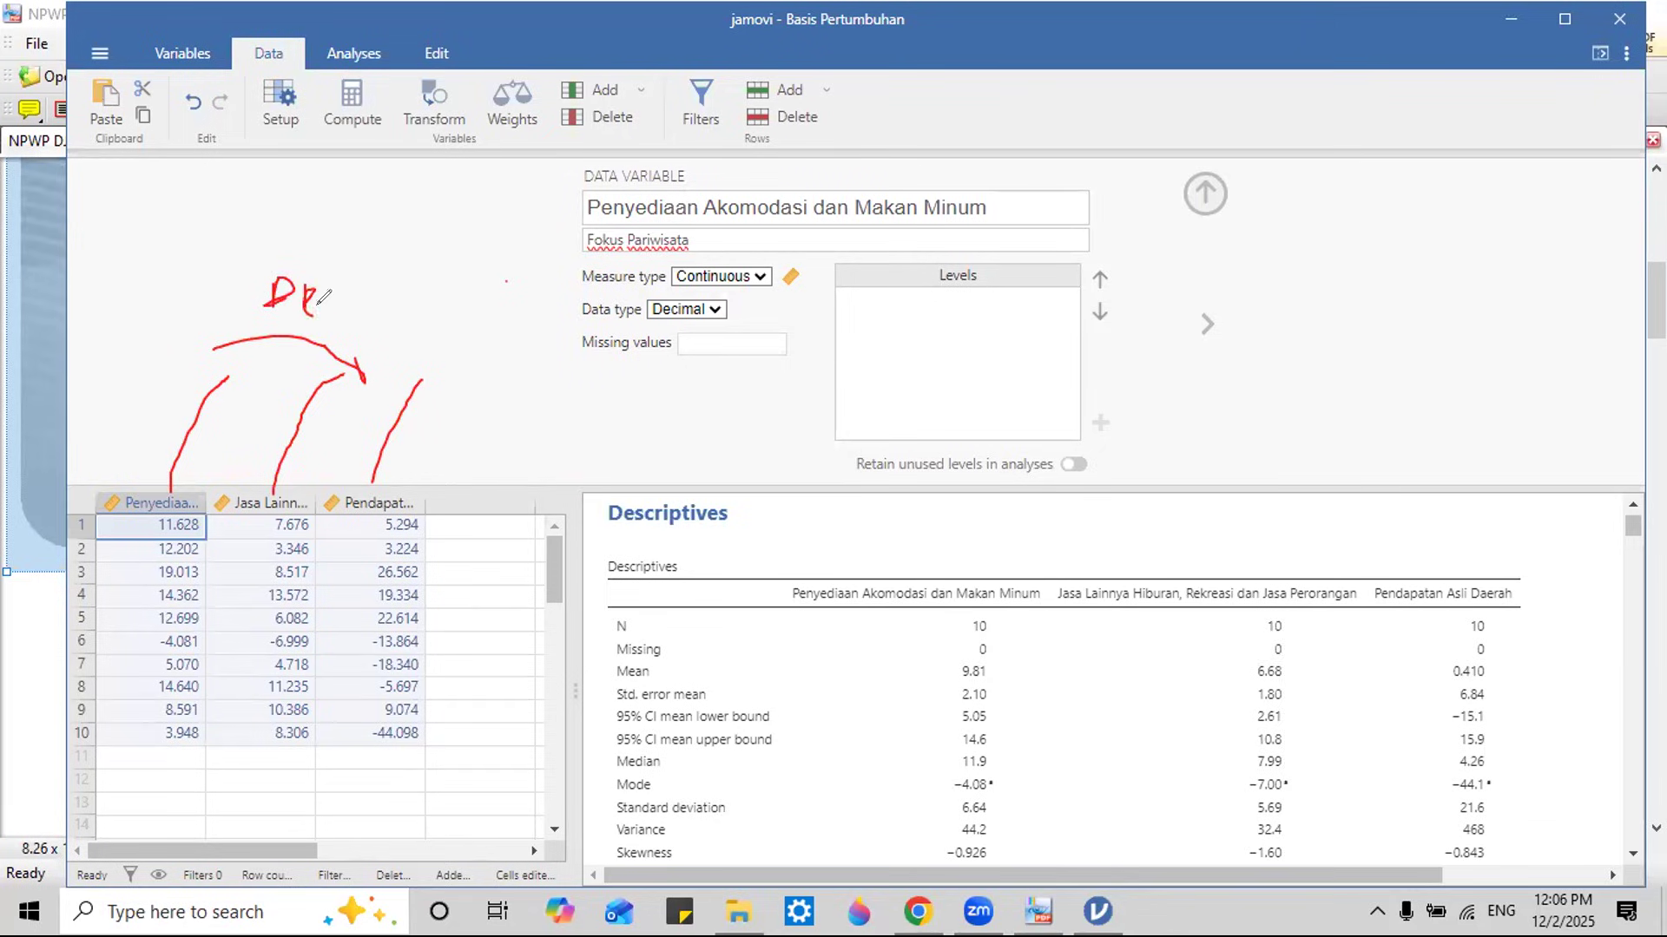
{"action": "mouse_move", "coordinate": [399, 382]}
{"action": "left_mouse_down"}
{"action": "mouse_move", "coordinate": [453, 375]}
{"action": "mouse_move", "coordinate": [432, 363]}
{"action": "mouse_move", "coordinate": [445, 331]}
{"action": "left_mouse_up"}
{"action": "mouse_move", "coordinate": [448, 356]}
{"action": "left_mouse_down"}
{"action": "mouse_move", "coordinate": [469, 333]}
{"action": "mouse_move", "coordinate": [506, 359]}
{"action": "left_mouse_up"}
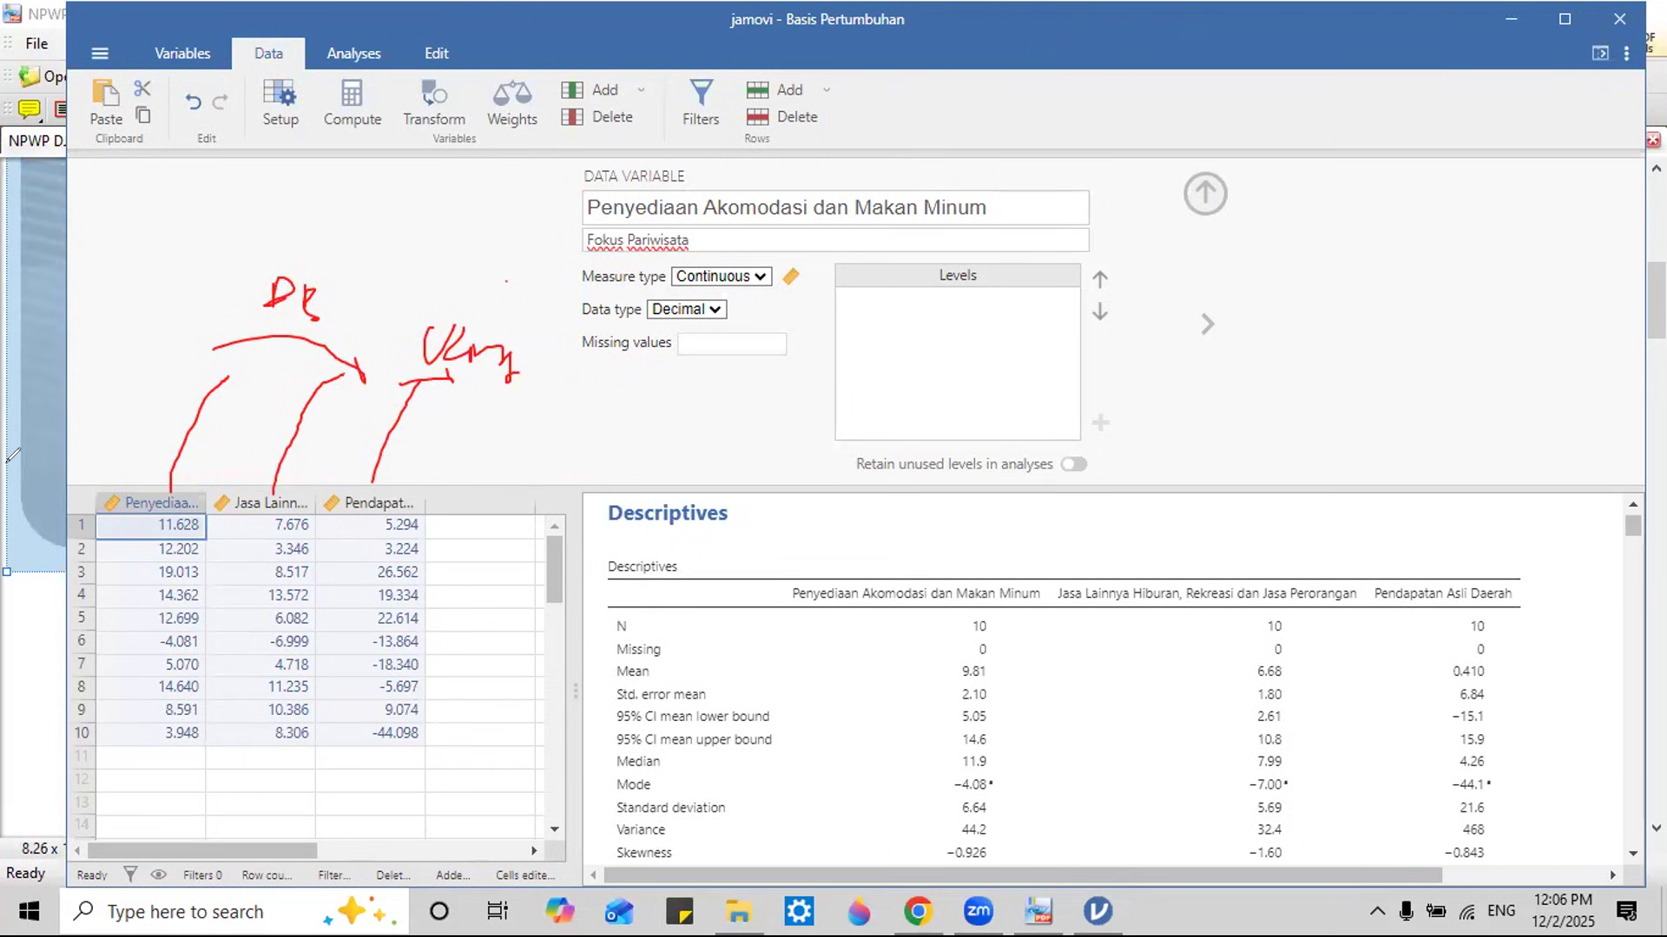
{"action": "mouse_move", "coordinate": [259, 330]}
{"action": "left_mouse_down"}
{"action": "mouse_move", "coordinate": [290, 287]}
{"action": "mouse_move", "coordinate": [519, 308]}
{"action": "mouse_move", "coordinate": [429, 354]}
{"action": "left_mouse_up"}
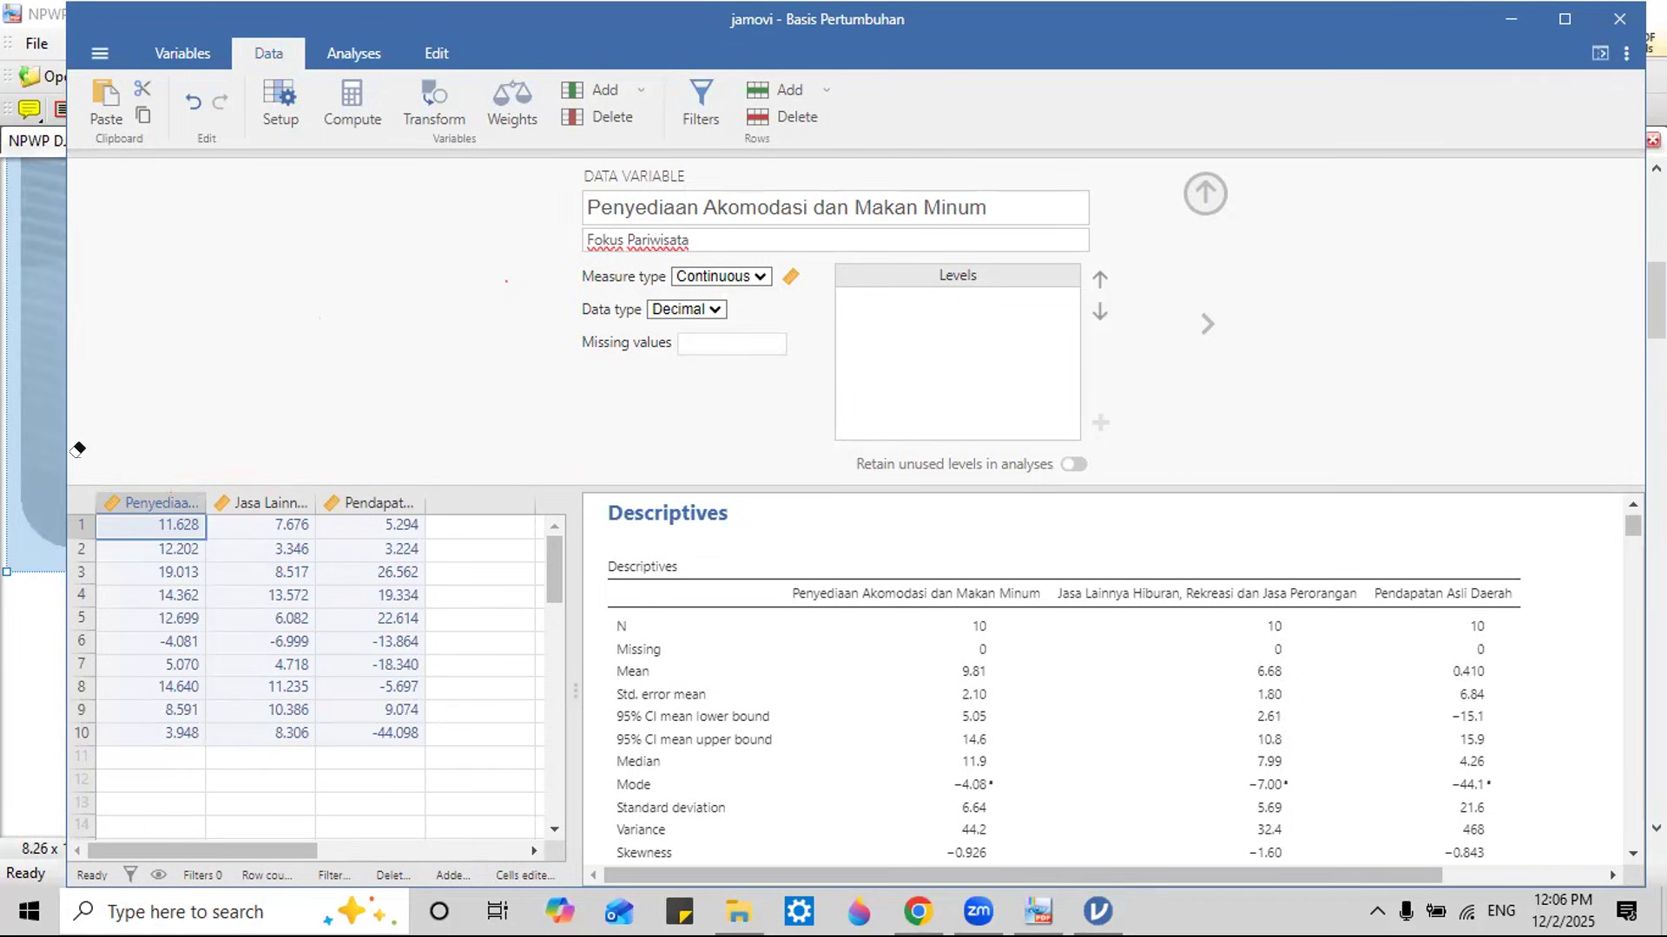
Step: Handwrite "H, U" beside the variable setup, circle the H and link it to the note "60 = 10,5"
{"action": "left_click", "coordinate": [340, 296]}
{"action": "mouse_move", "coordinate": [163, 268]}
{"action": "left_mouse_down"}
{"action": "mouse_move", "coordinate": [155, 324]}
{"action": "mouse_move", "coordinate": [205, 290]}
{"action": "left_mouse_up"}
{"action": "mouse_move", "coordinate": [207, 260]}
{"action": "left_mouse_down"}
{"action": "mouse_move", "coordinate": [185, 333]}
{"action": "mouse_move", "coordinate": [247, 339]}
{"action": "left_mouse_up"}
{"action": "left_click_drag", "start_coordinate": [271, 280], "coordinate": [309, 275]}
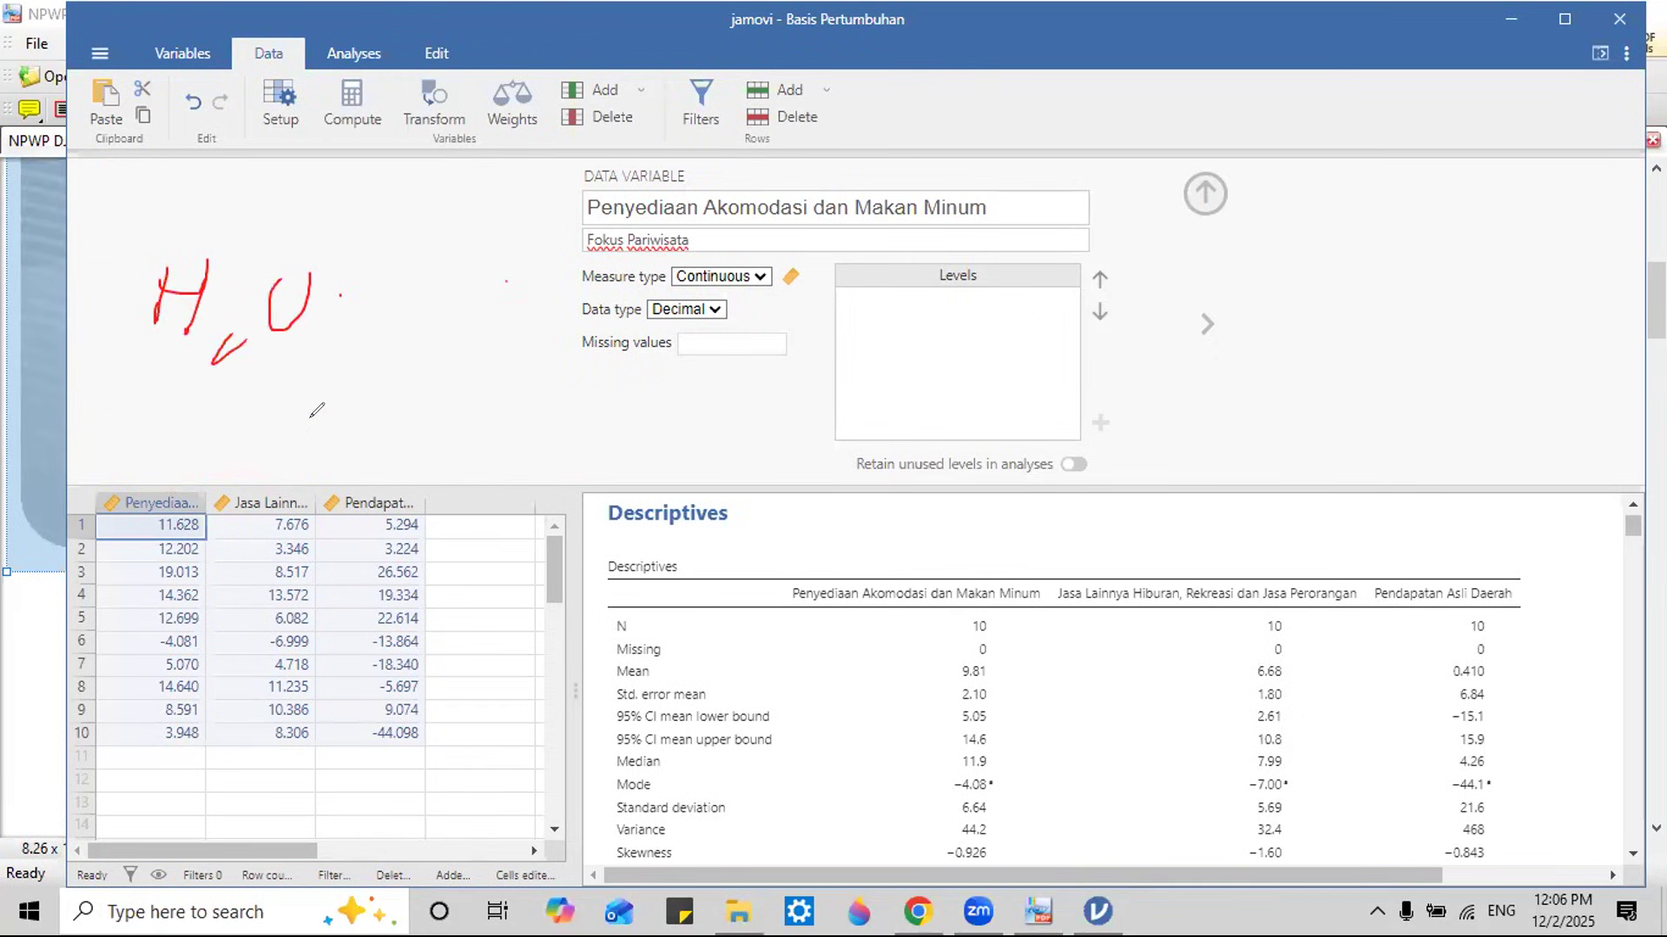
{"action": "mouse_move", "coordinate": [208, 245]}
{"action": "left_mouse_down"}
{"action": "mouse_move", "coordinate": [114, 287]}
{"action": "mouse_move", "coordinate": [207, 258]}
{"action": "left_mouse_up"}
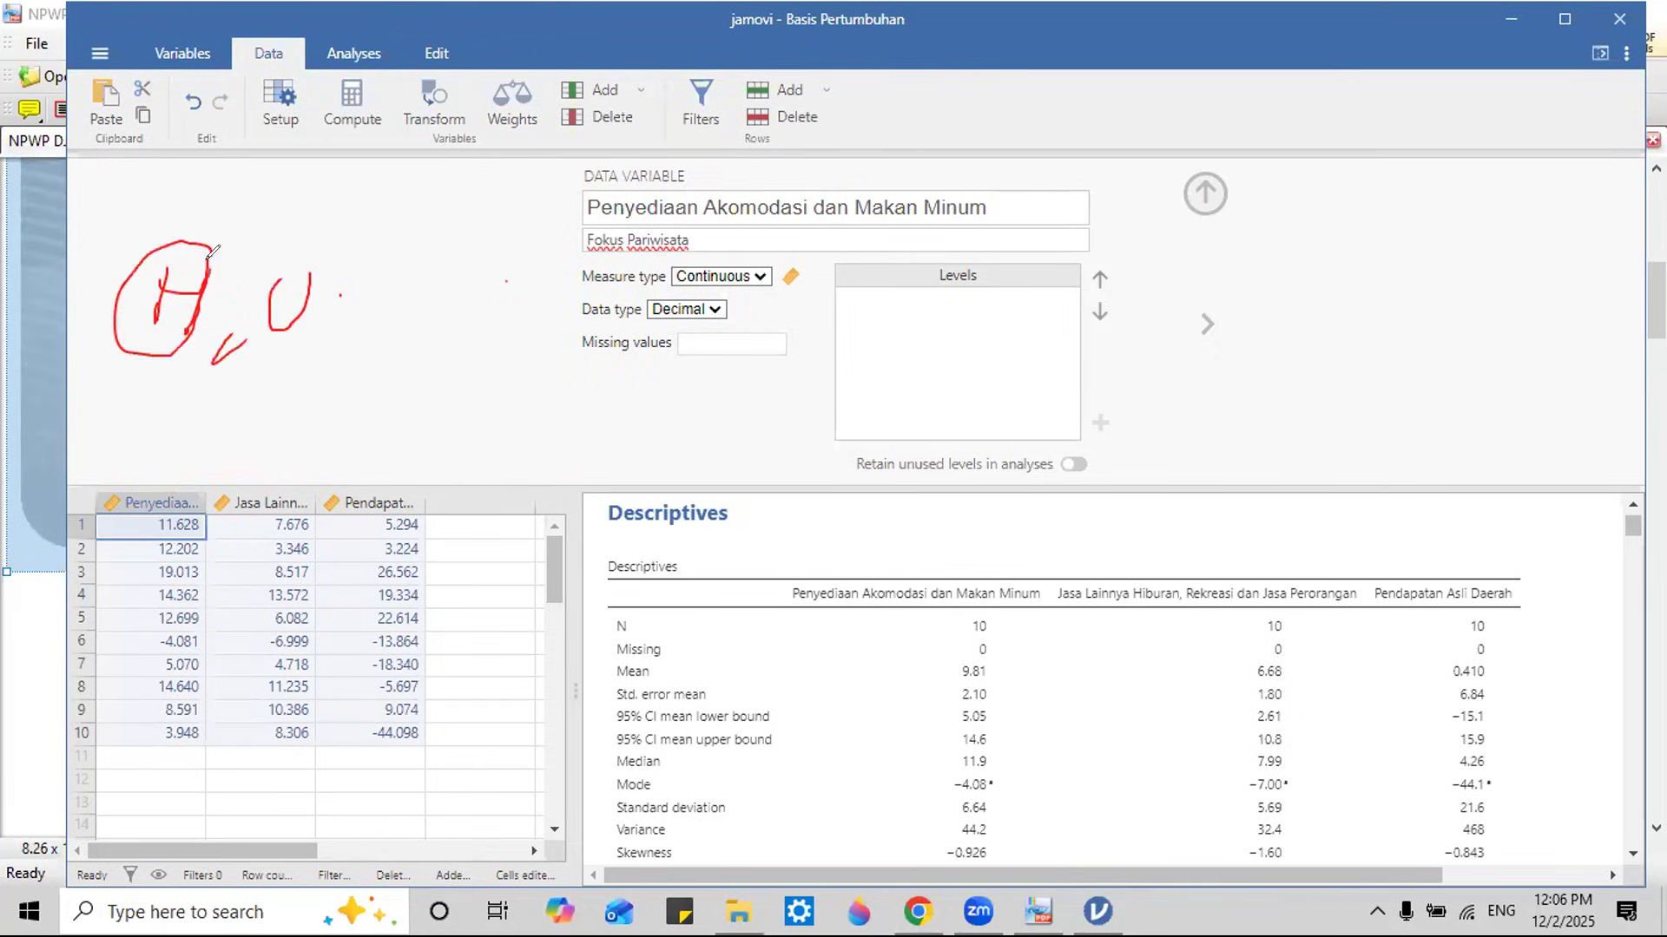
{"action": "mouse_move", "coordinate": [152, 354]}
{"action": "left_mouse_down"}
{"action": "mouse_move", "coordinate": [231, 456]}
{"action": "mouse_move", "coordinate": [328, 434]}
{"action": "left_mouse_up"}
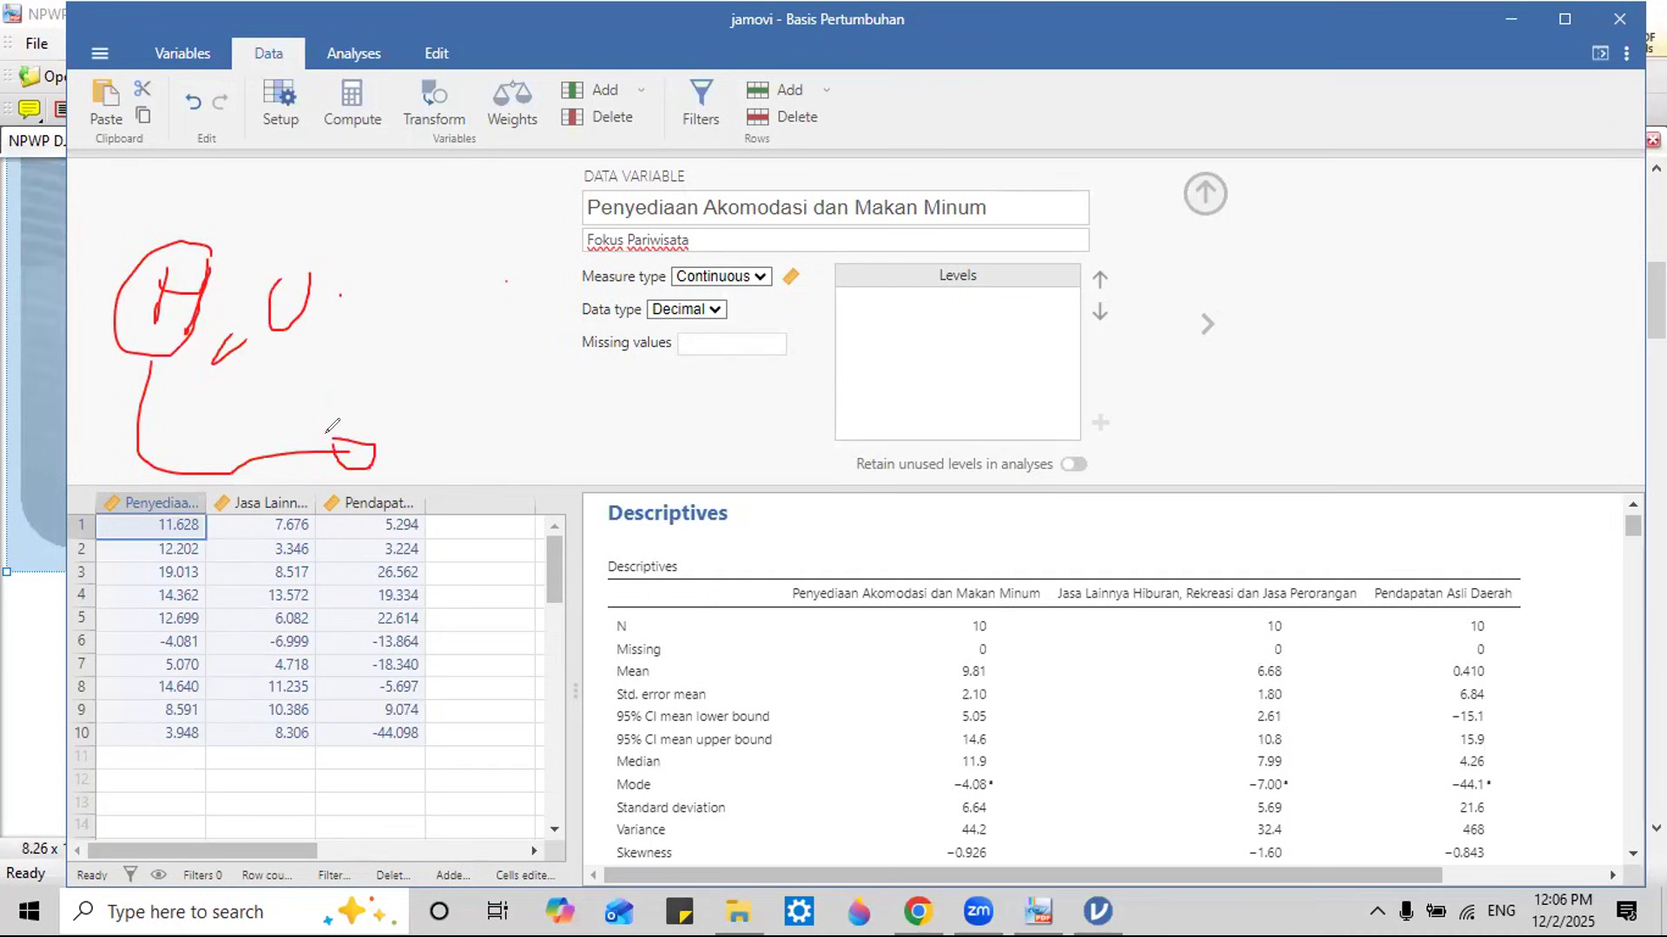
{"action": "mouse_move", "coordinate": [449, 401]}
{"action": "left_mouse_down"}
{"action": "mouse_move", "coordinate": [388, 454]}
{"action": "mouse_move", "coordinate": [446, 469]}
{"action": "mouse_move", "coordinate": [476, 408]}
{"action": "left_mouse_up"}
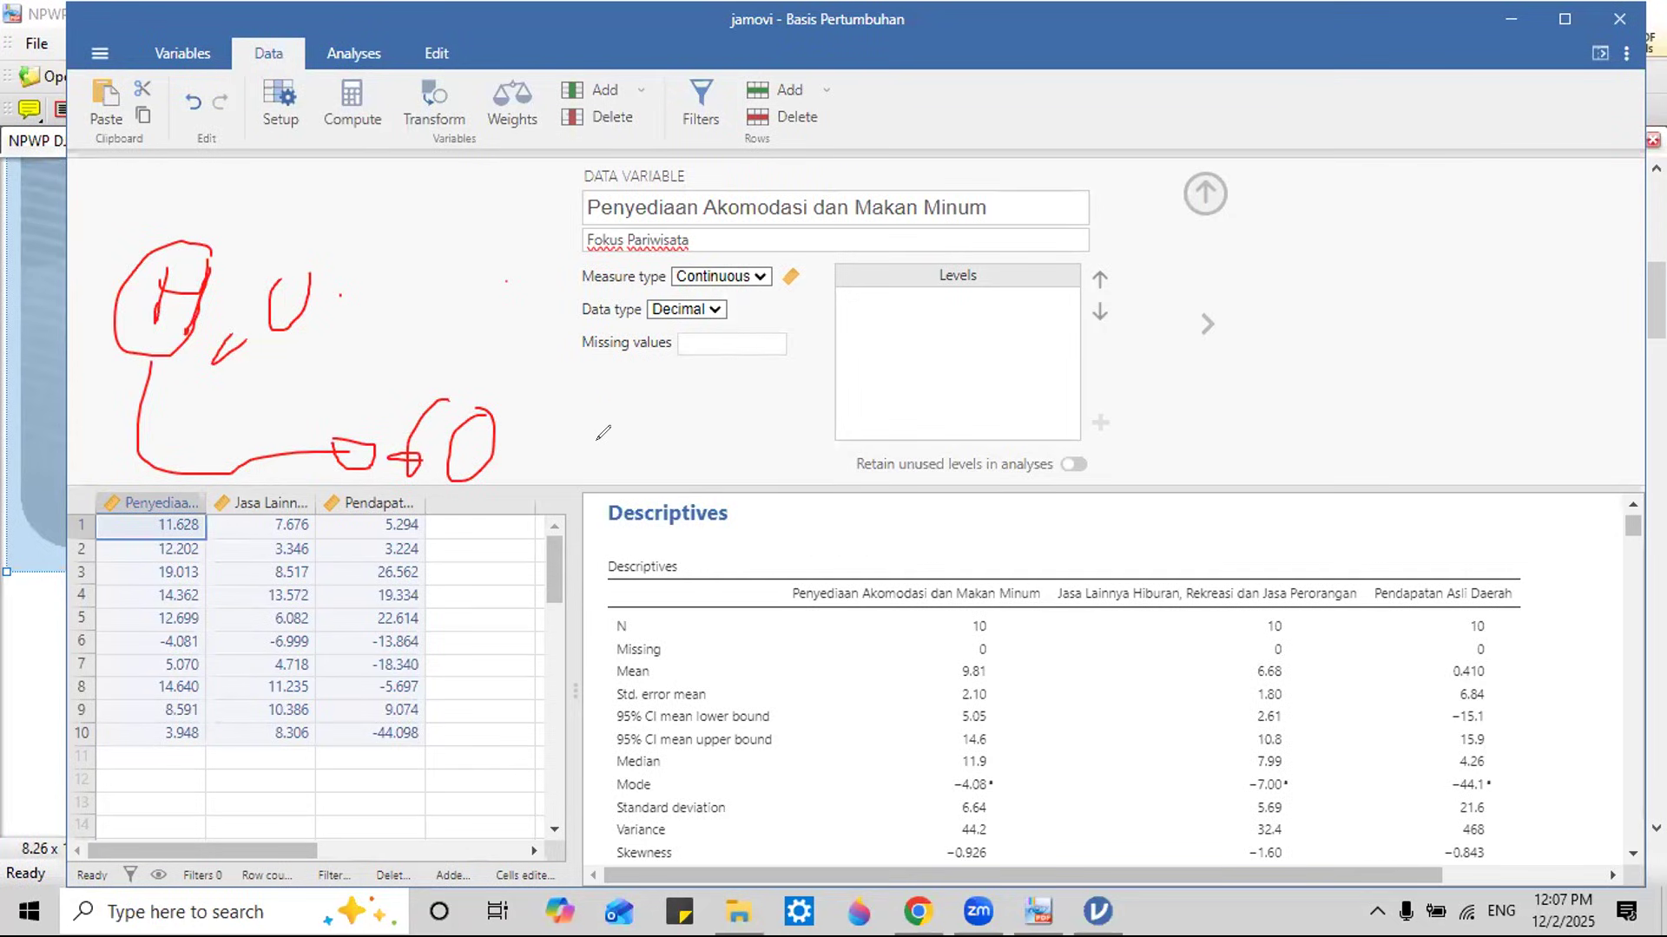
{"action": "left_click", "coordinate": [539, 442]}
{"action": "left_click_drag", "start_coordinate": [539, 443], "coordinate": [574, 446]}
{"action": "mouse_move", "coordinate": [548, 463]}
{"action": "left_mouse_down"}
{"action": "mouse_move", "coordinate": [614, 460]}
{"action": "mouse_move", "coordinate": [651, 419]}
{"action": "mouse_move", "coordinate": [667, 466]}
{"action": "left_mouse_up"}
{"action": "mouse_move", "coordinate": [694, 419]}
{"action": "left_mouse_down"}
{"action": "mouse_move", "coordinate": [722, 417]}
{"action": "mouse_move", "coordinate": [686, 466]}
{"action": "left_mouse_up"}
{"action": "mouse_move", "coordinate": [752, 412]}
{"action": "left_mouse_down"}
{"action": "mouse_move", "coordinate": [658, 387]}
{"action": "mouse_move", "coordinate": [608, 475]}
{"action": "mouse_move", "coordinate": [745, 423]}
{"action": "left_mouse_up"}
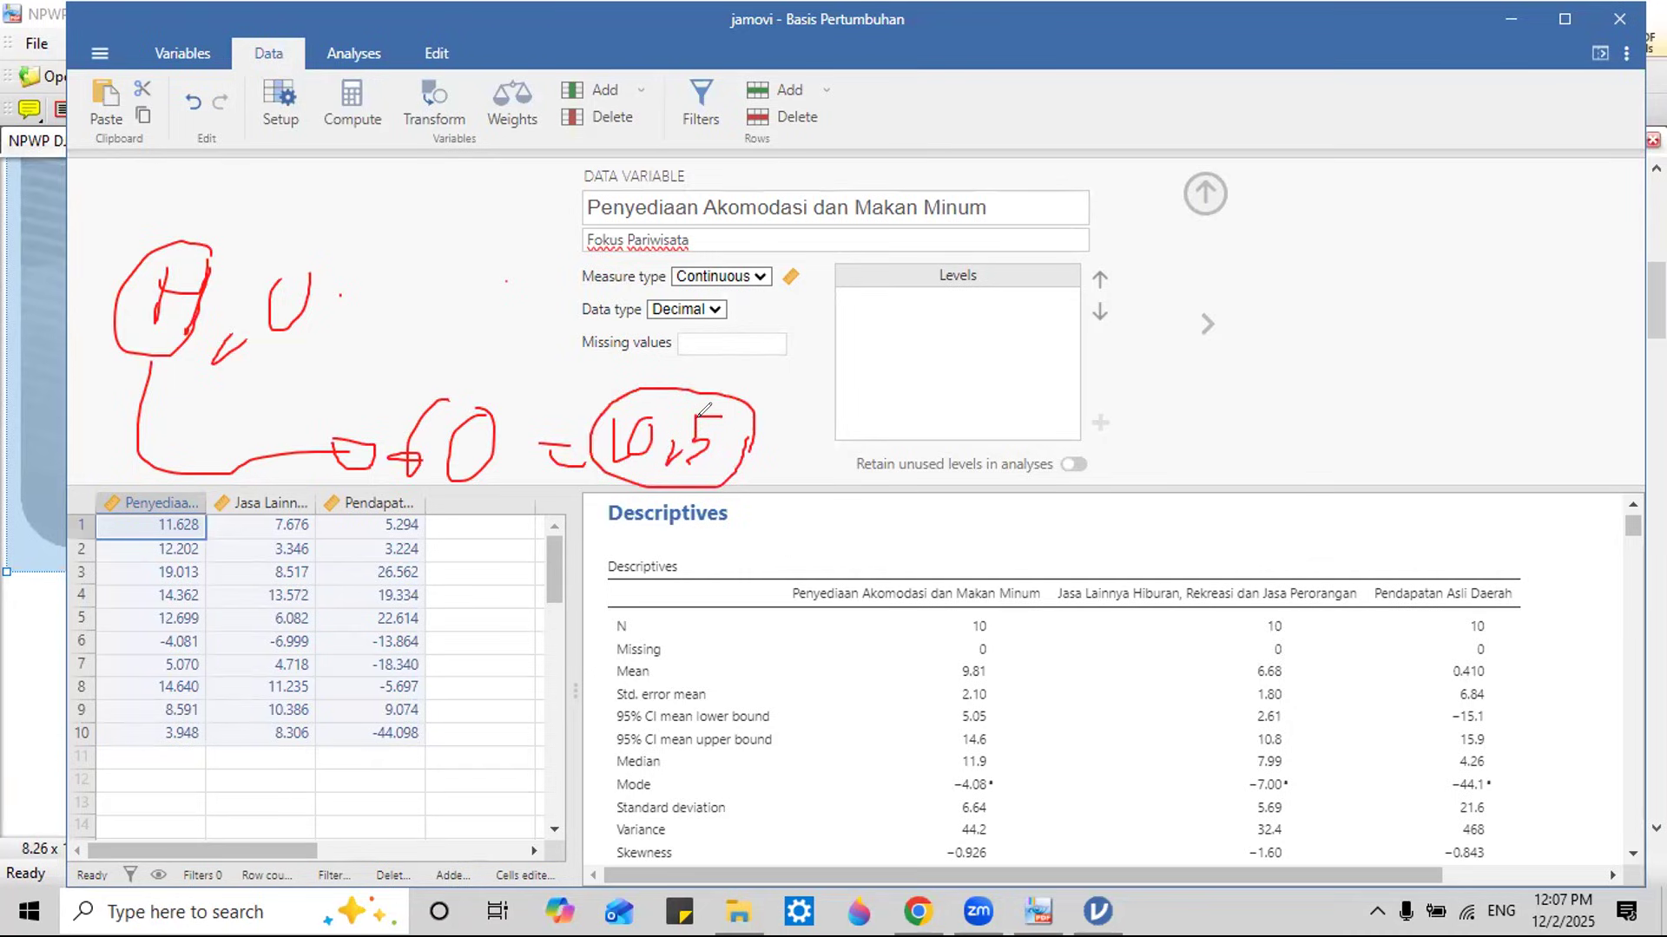
Step: Undo the handwritten "60 = 10,5" strokes, keeping the "H, U" note
{"action": "key", "text": "ctrl+z"}
{"action": "key", "text": "ctrl+z"}
{"action": "key", "text": "ctrl+z"}
{"action": "key", "text": "ctrl+z"}
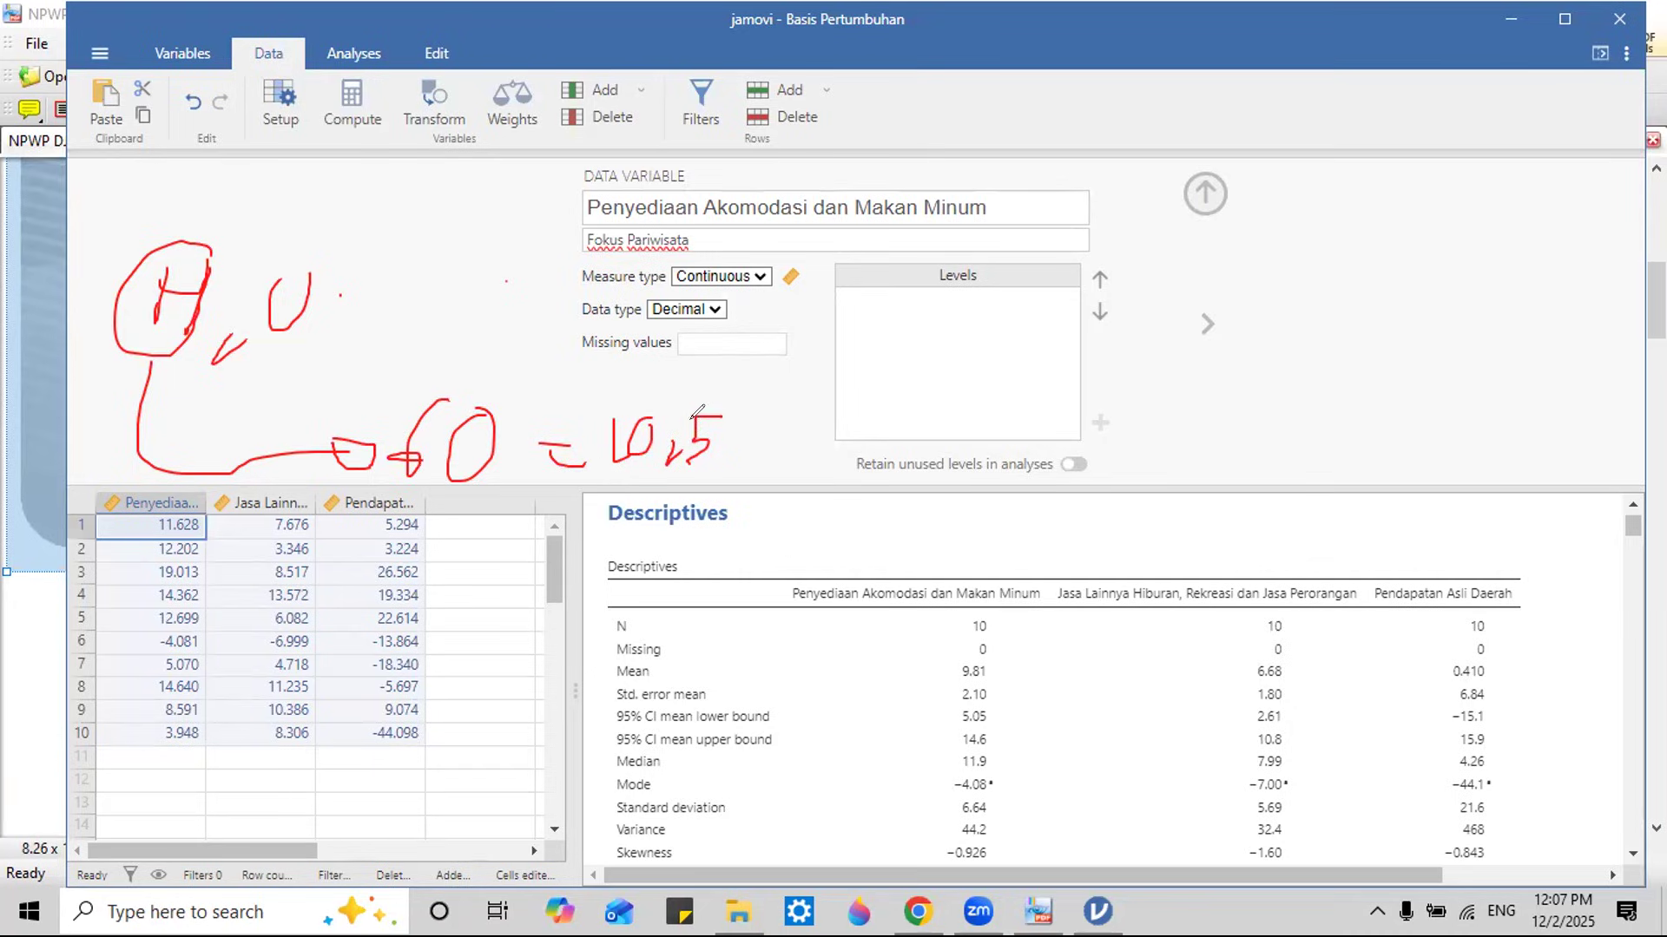
{"action": "key", "text": "ctrl+z"}
{"action": "key", "text": "ctrl+z"}
{"action": "key", "text": "ctrl+z"}
{"action": "key", "text": "ctrl+z"}
{"action": "key", "text": "ctrl+z"}
{"action": "key", "text": "ctrl+z"}
{"action": "key", "text": "ctrl+z"}
{"action": "key", "text": "ctrl+z"}
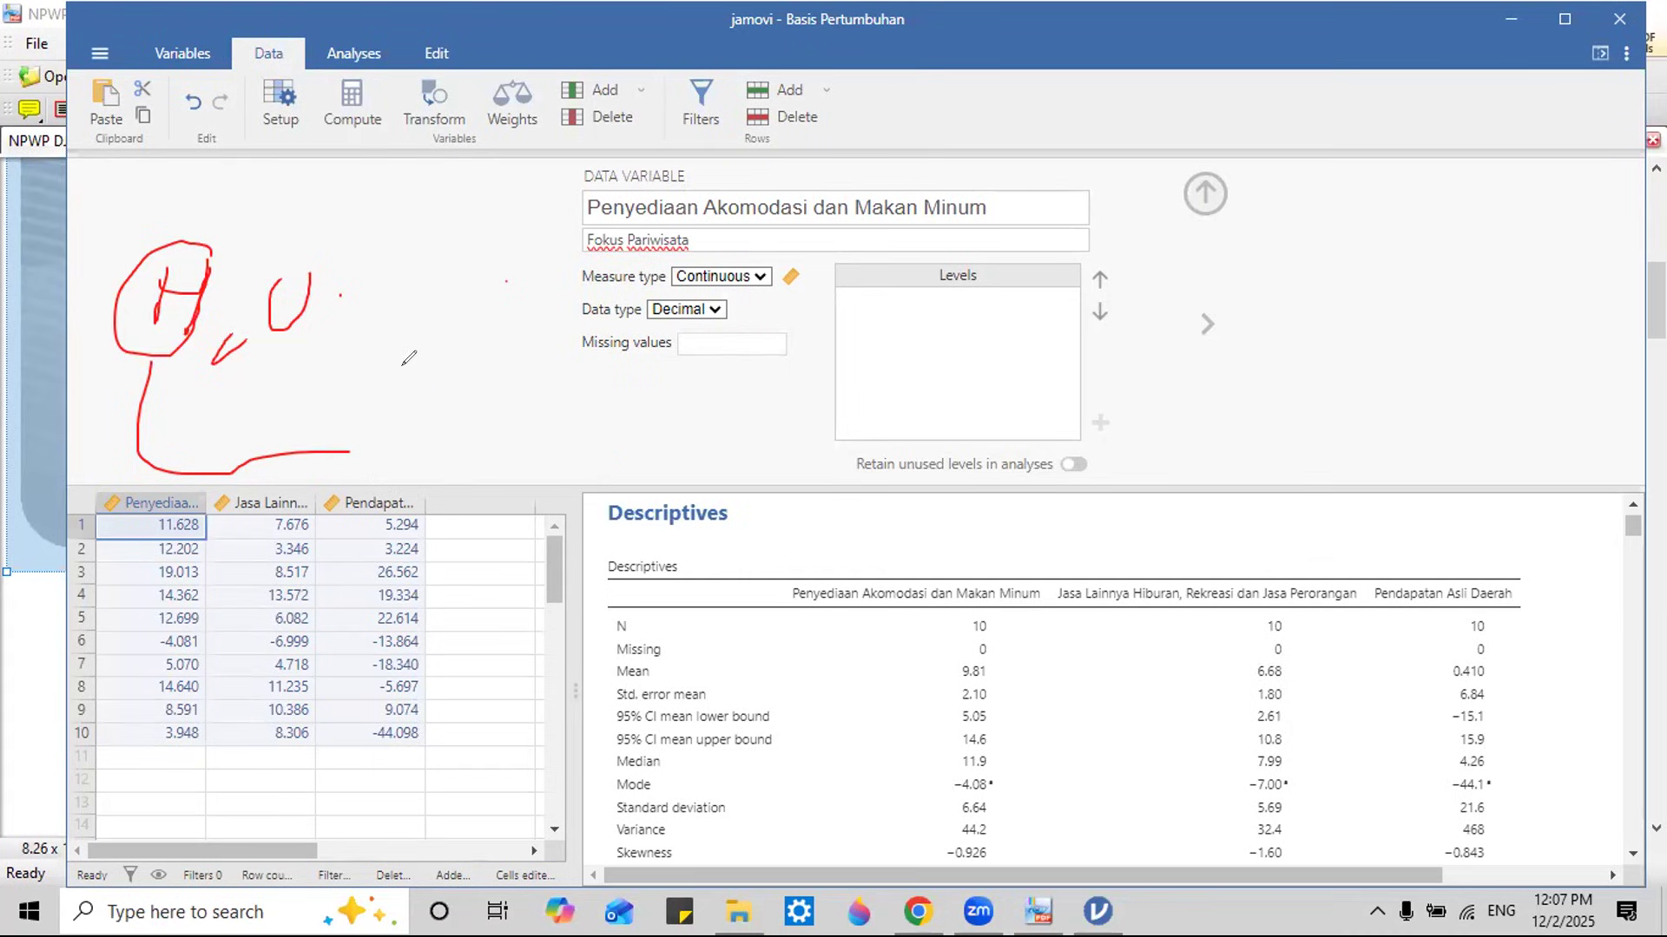
Step: Handwrite "T = 20,5" beside the "H, U" note and replace its value with "1,53"
{"action": "left_click_drag", "start_coordinate": [388, 322], "coordinate": [388, 375]}
{"action": "mouse_move", "coordinate": [375, 320]}
{"action": "left_mouse_down"}
{"action": "mouse_move", "coordinate": [427, 321]}
{"action": "mouse_move", "coordinate": [452, 368]}
{"action": "mouse_move", "coordinate": [508, 384]}
{"action": "mouse_move", "coordinate": [510, 356]}
{"action": "mouse_move", "coordinate": [538, 399]}
{"action": "mouse_move", "coordinate": [571, 395]}
{"action": "left_mouse_up"}
{"action": "left_click_drag", "start_coordinate": [562, 353], "coordinate": [572, 352]}
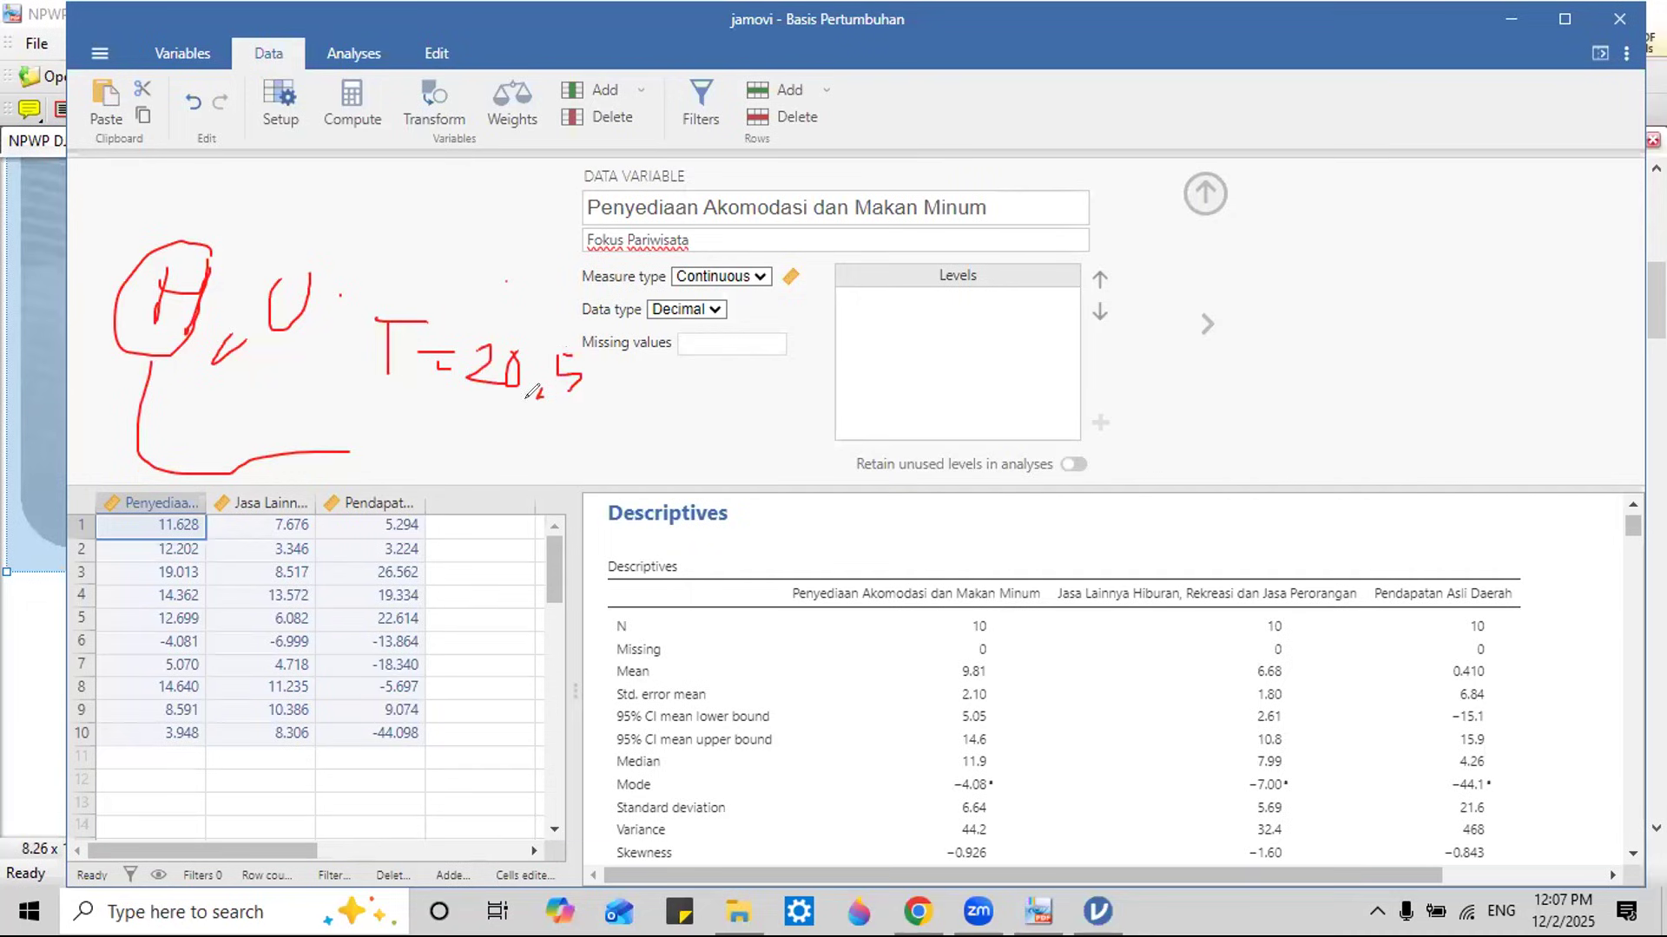
{"action": "key", "text": "ctrl+z"}
{"action": "key", "text": "ctrl+z"}
{"action": "key", "text": "ctrl+z"}
{"action": "left_click", "coordinate": [477, 351]}
{"action": "mouse_move", "coordinate": [477, 371]}
{"action": "left_mouse_down"}
{"action": "mouse_move", "coordinate": [477, 400]}
{"action": "mouse_move", "coordinate": [499, 406]}
{"action": "mouse_move", "coordinate": [569, 388]}
{"action": "mouse_move", "coordinate": [547, 417]}
{"action": "mouse_move", "coordinate": [601, 392]}
{"action": "mouse_move", "coordinate": [580, 420]}
{"action": "left_mouse_up"}
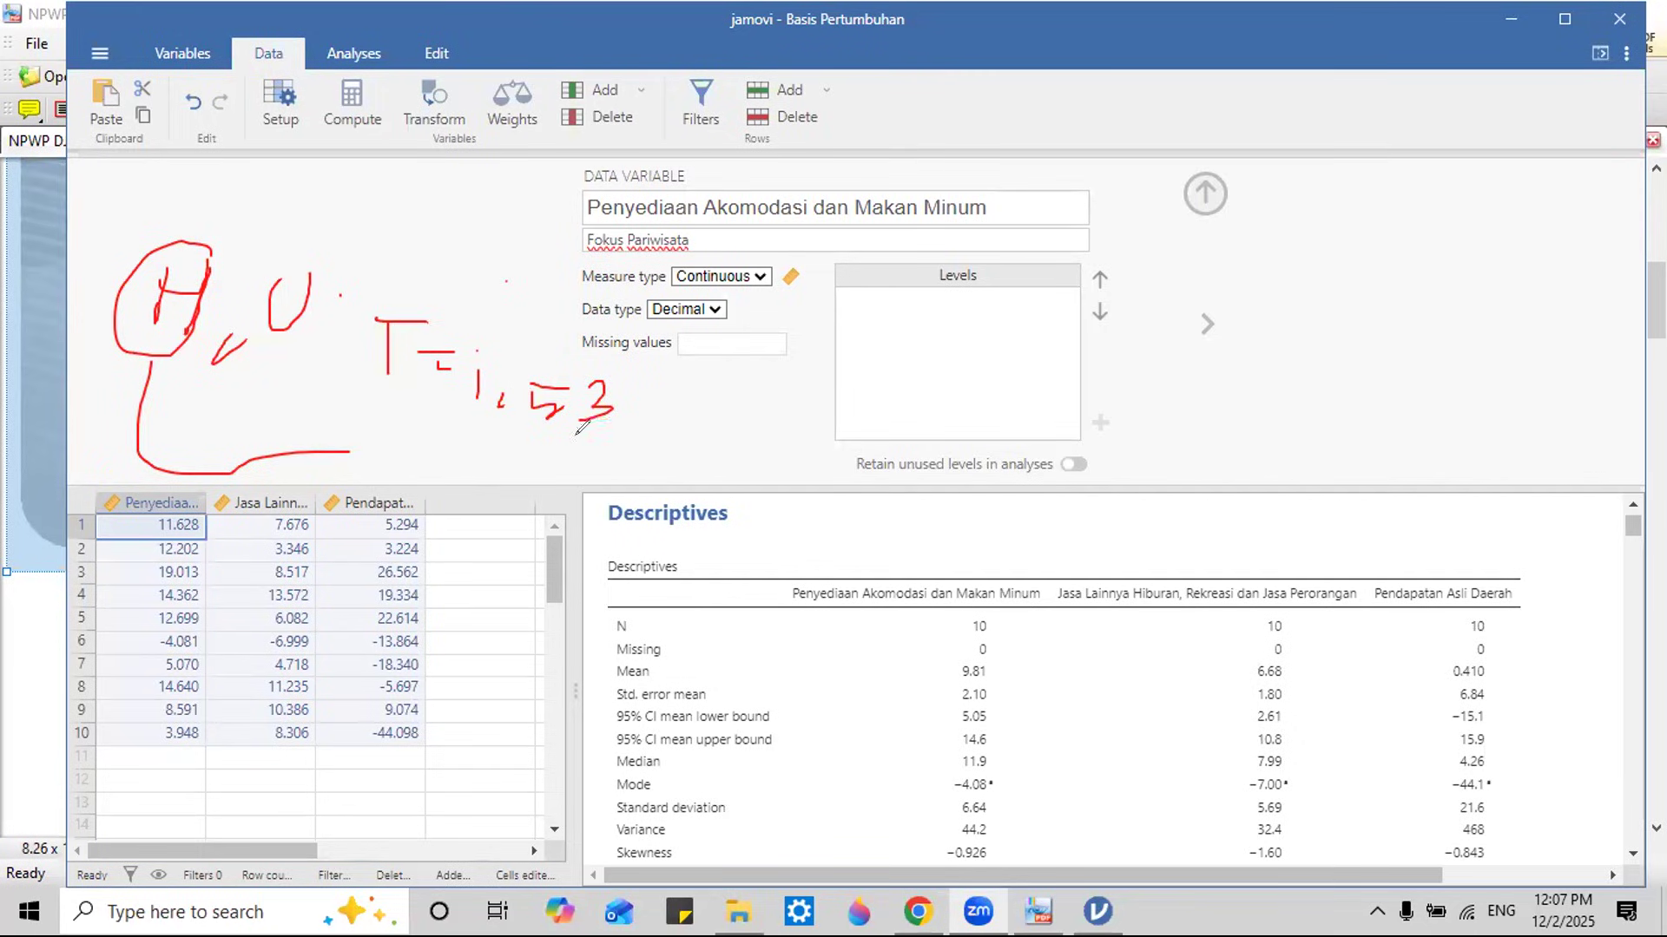
Step: Add a circled letter with a handwritten note below the "T =" line and erase the handwritten annotations
{"action": "mouse_move", "coordinate": [446, 431]}
{"action": "left_mouse_down"}
{"action": "mouse_move", "coordinate": [490, 416]}
{"action": "mouse_move", "coordinate": [562, 443]}
{"action": "left_mouse_up"}
{"action": "mouse_move", "coordinate": [521, 460]}
{"action": "left_mouse_down"}
{"action": "mouse_move", "coordinate": [685, 434]}
{"action": "mouse_move", "coordinate": [700, 452]}
{"action": "mouse_move", "coordinate": [795, 449]}
{"action": "left_mouse_up"}
{"action": "left_click_drag", "start_coordinate": [468, 408], "coordinate": [493, 430]}
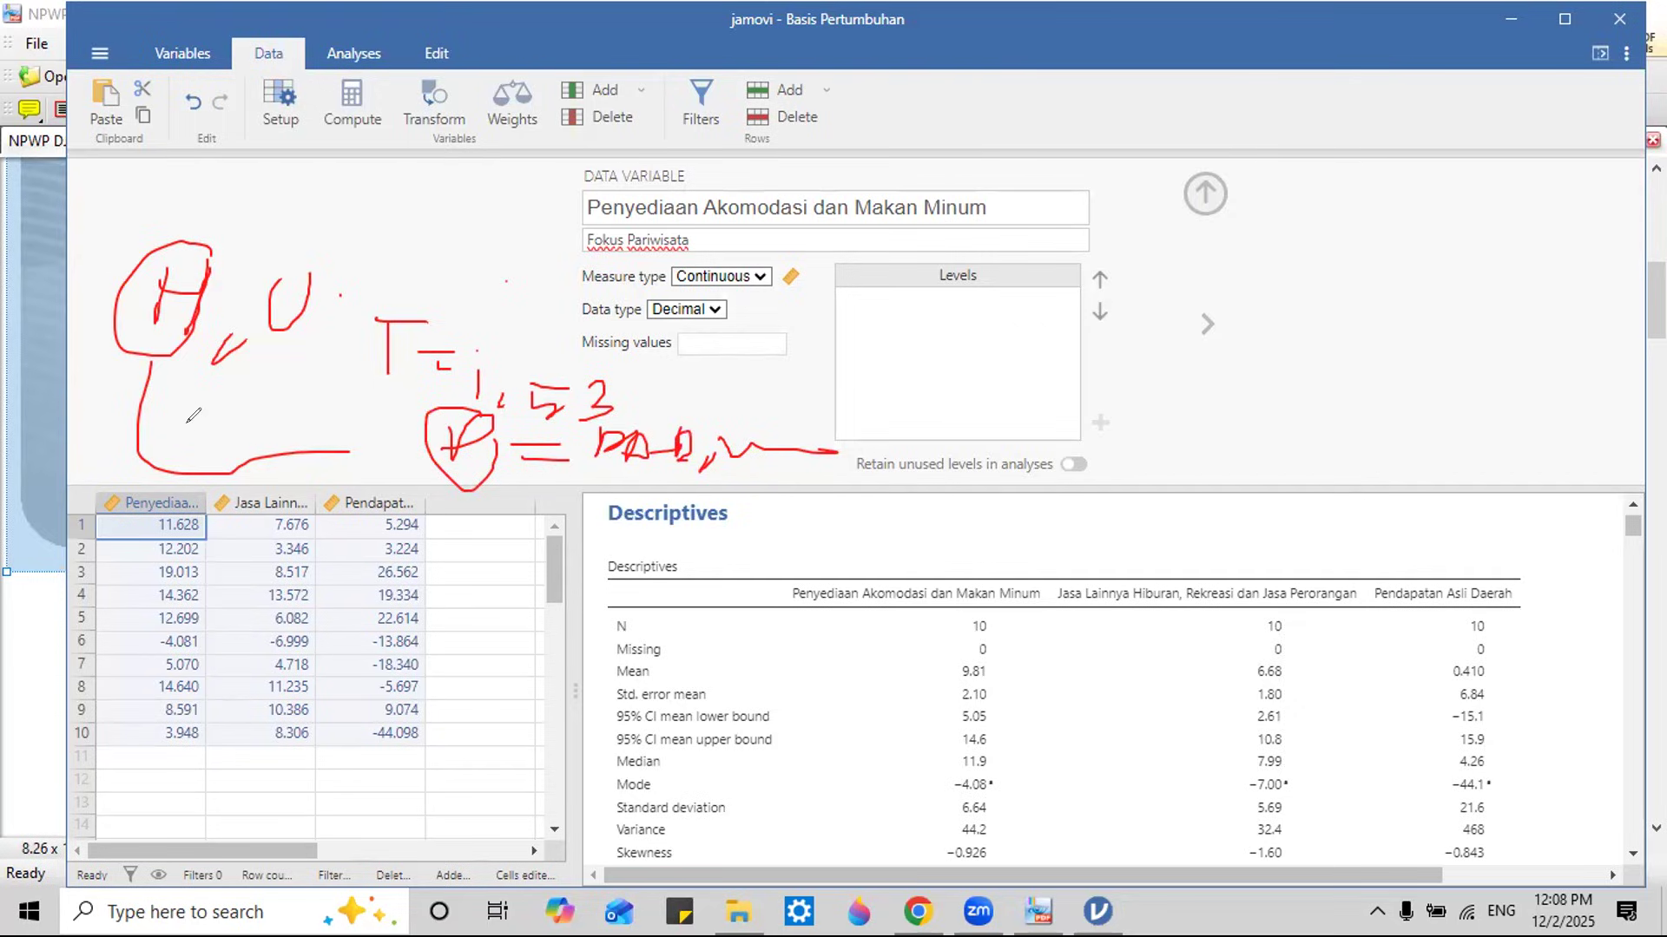
{"action": "mouse_move", "coordinate": [306, 297]}
{"action": "left_mouse_down"}
{"action": "mouse_move", "coordinate": [465, 397]}
{"action": "mouse_move", "coordinate": [386, 426]}
{"action": "mouse_move", "coordinate": [370, 366]}
{"action": "mouse_move", "coordinate": [707, 455]}
{"action": "mouse_move", "coordinate": [649, 450]}
{"action": "left_mouse_up"}
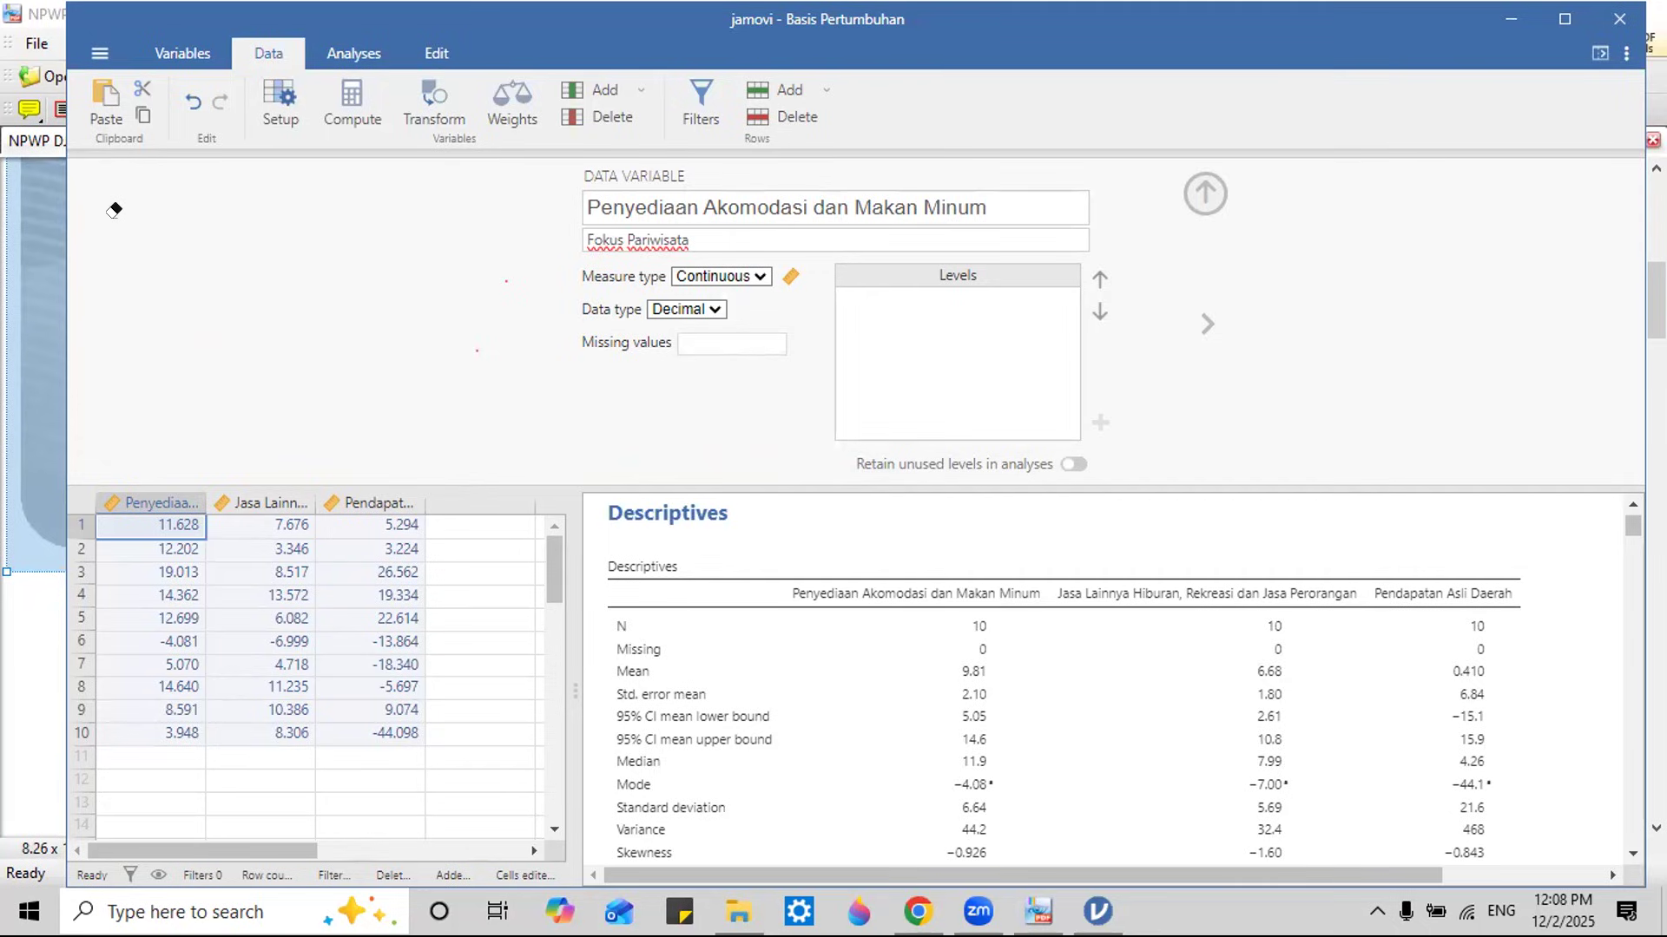
Step: Inspect the setup of Jasa Lainnya Hiburan, Rekreasi dan Jasa Perorangan and Pendapatan Asli Daerah, and close the variable setup
{"action": "left_click", "coordinate": [712, 276]}
{"action": "left_click", "coordinate": [708, 380]}
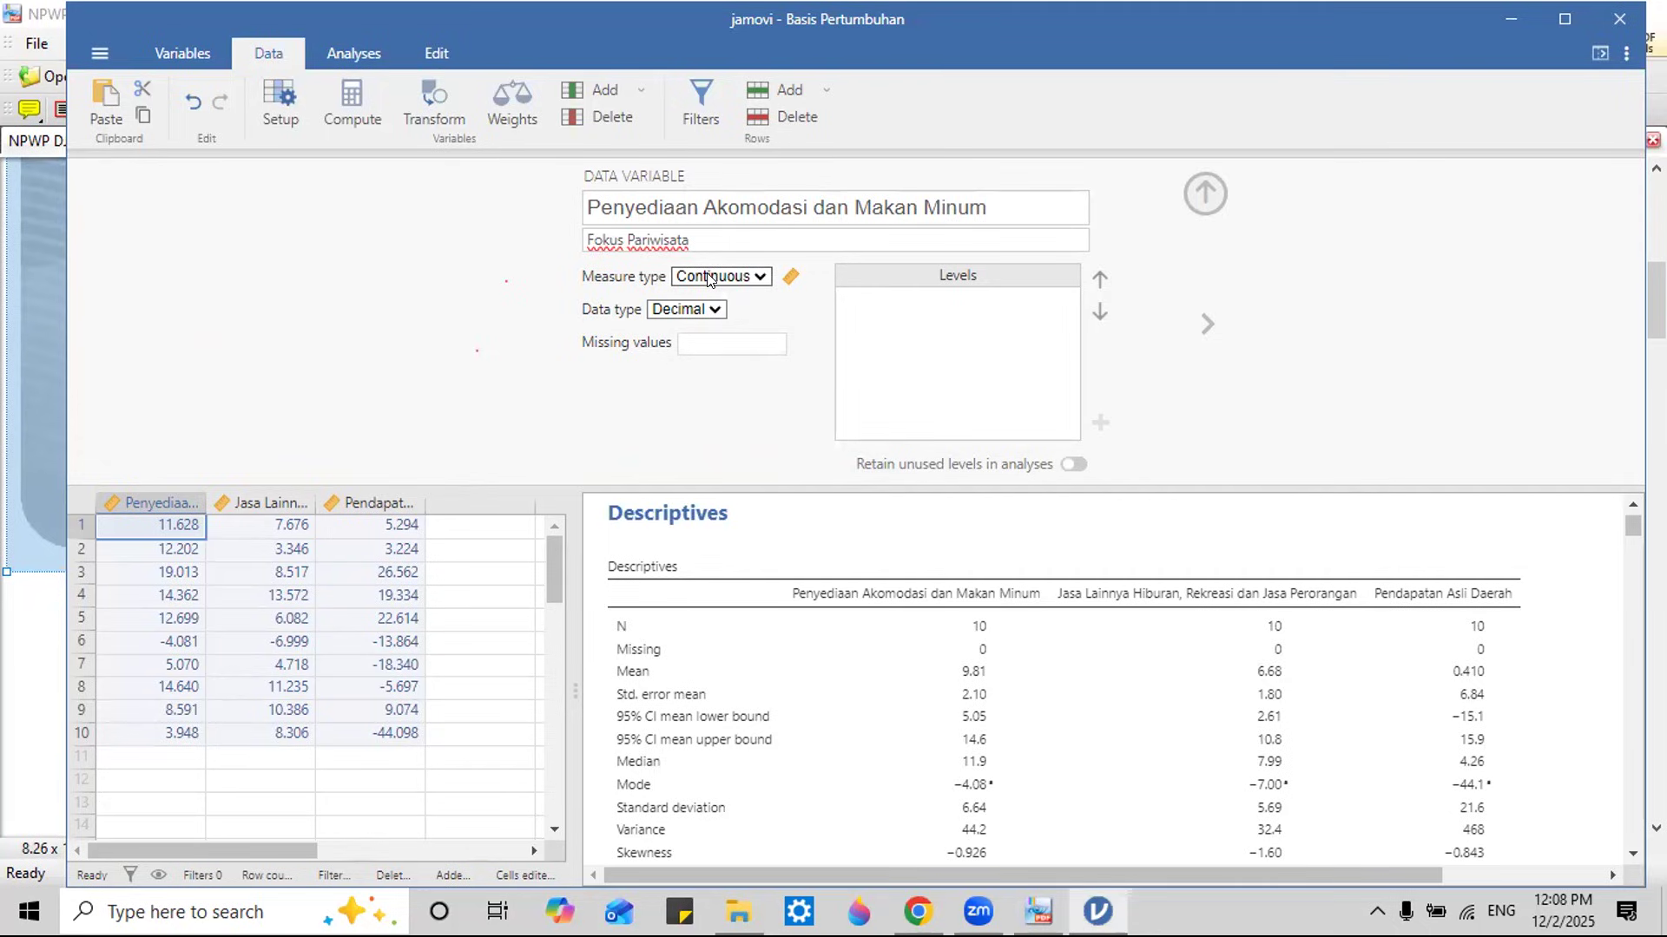
{"action": "left_click", "coordinate": [1205, 324]}
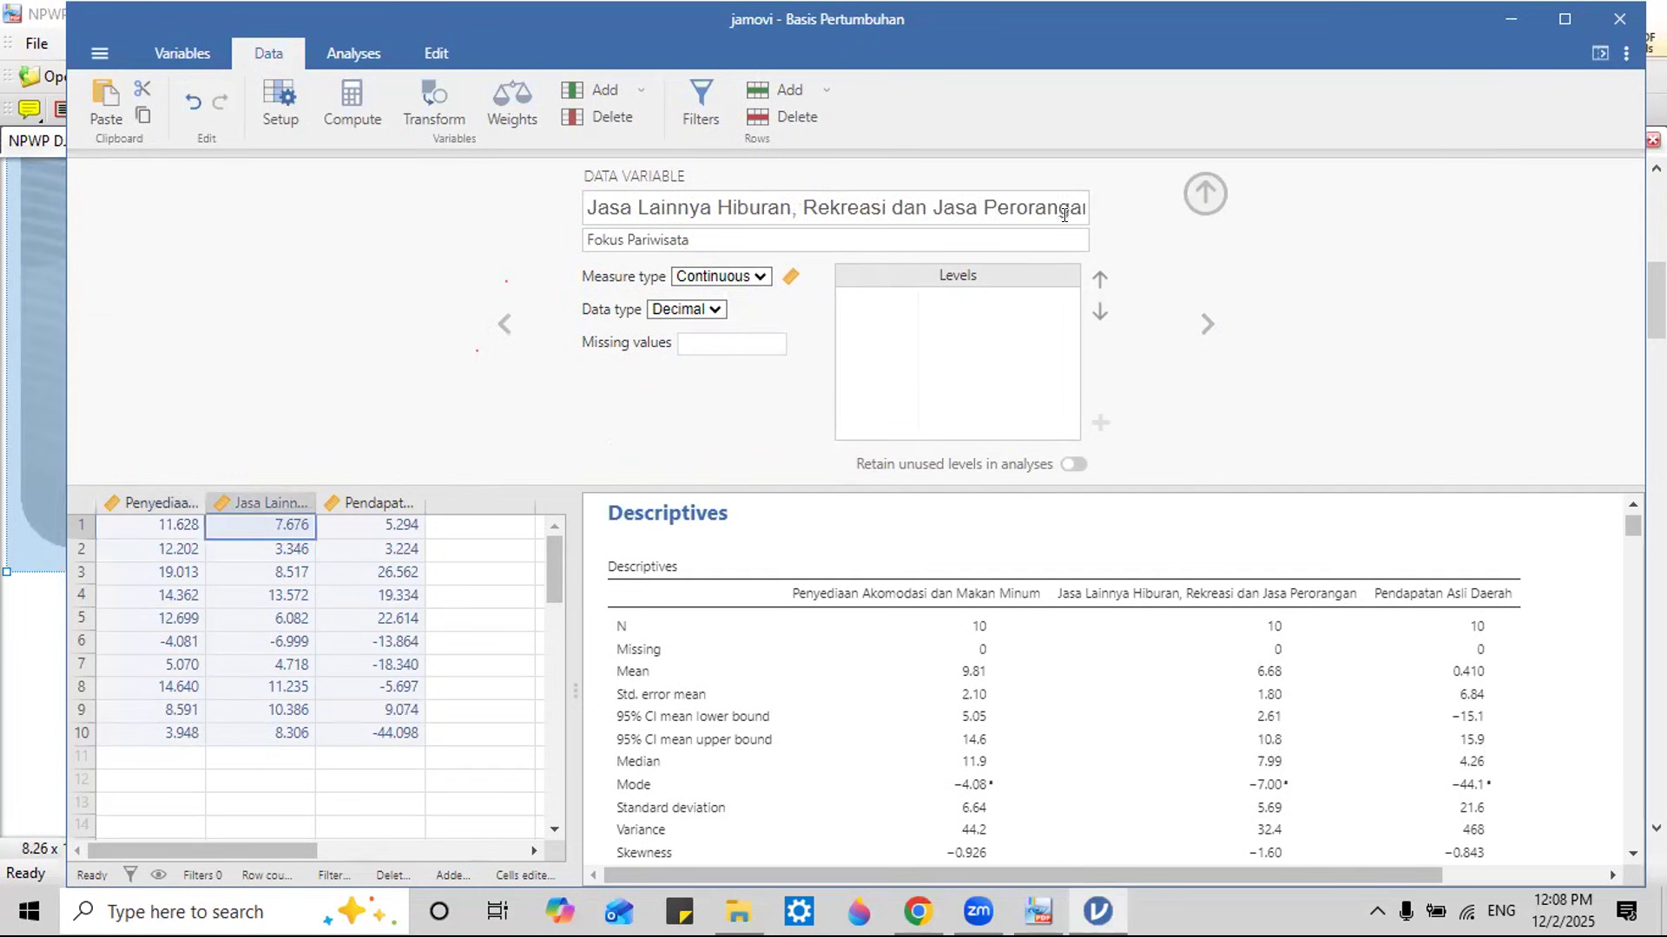
{"action": "left_click", "coordinate": [1205, 324]}
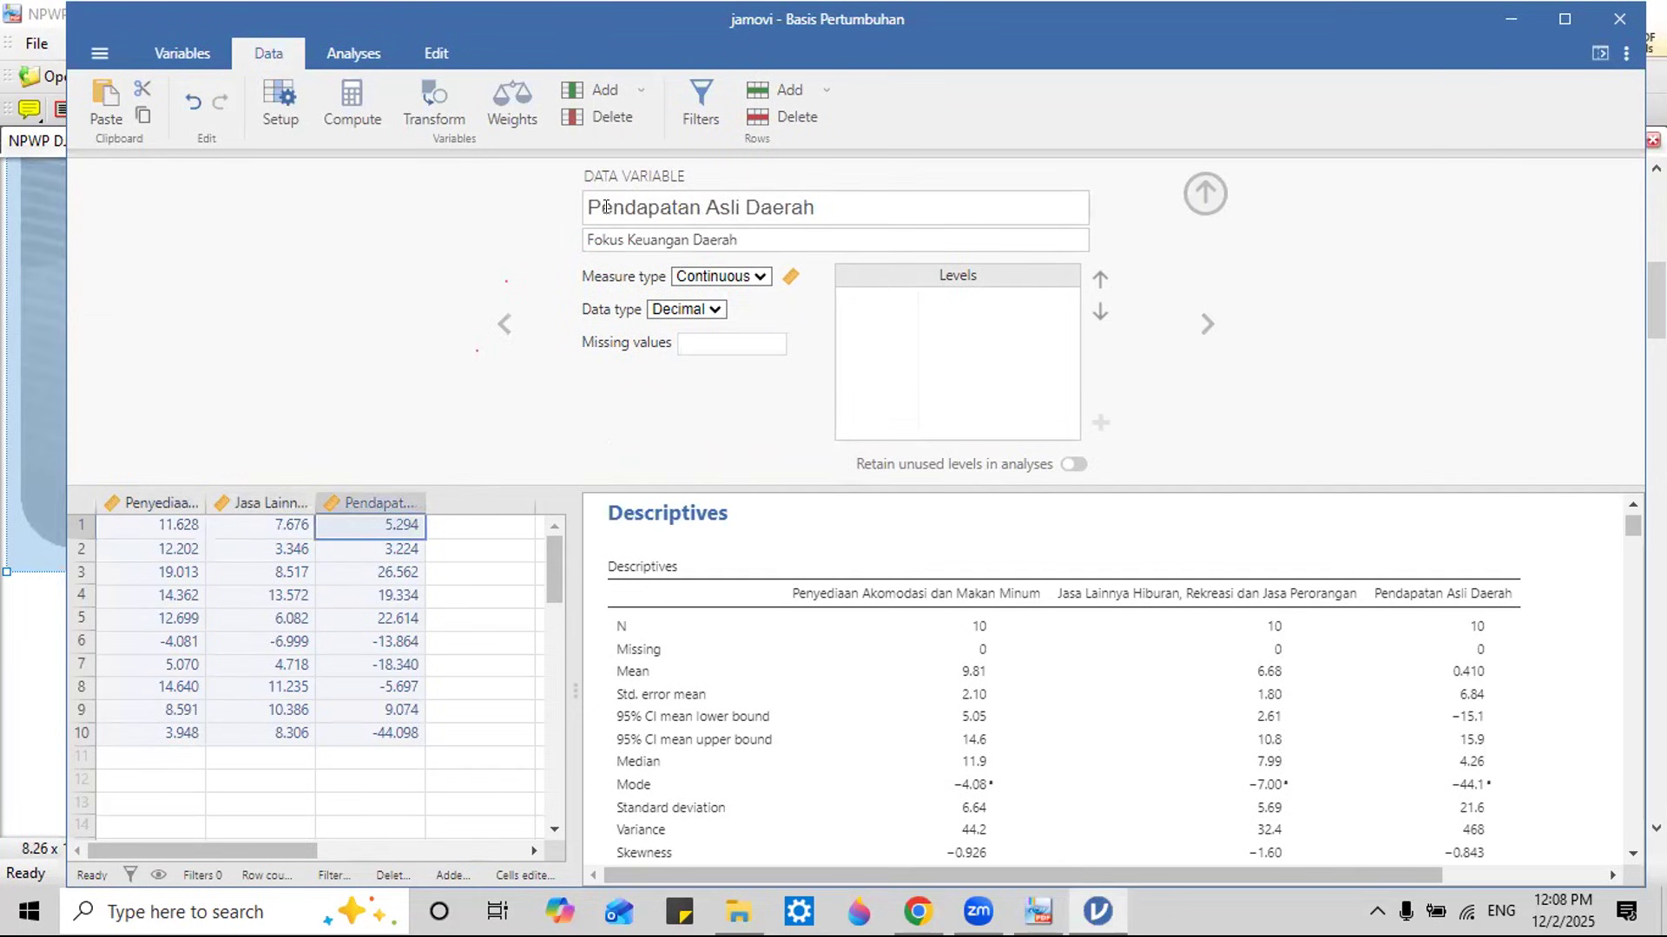
{"action": "left_click", "coordinate": [1205, 193]}
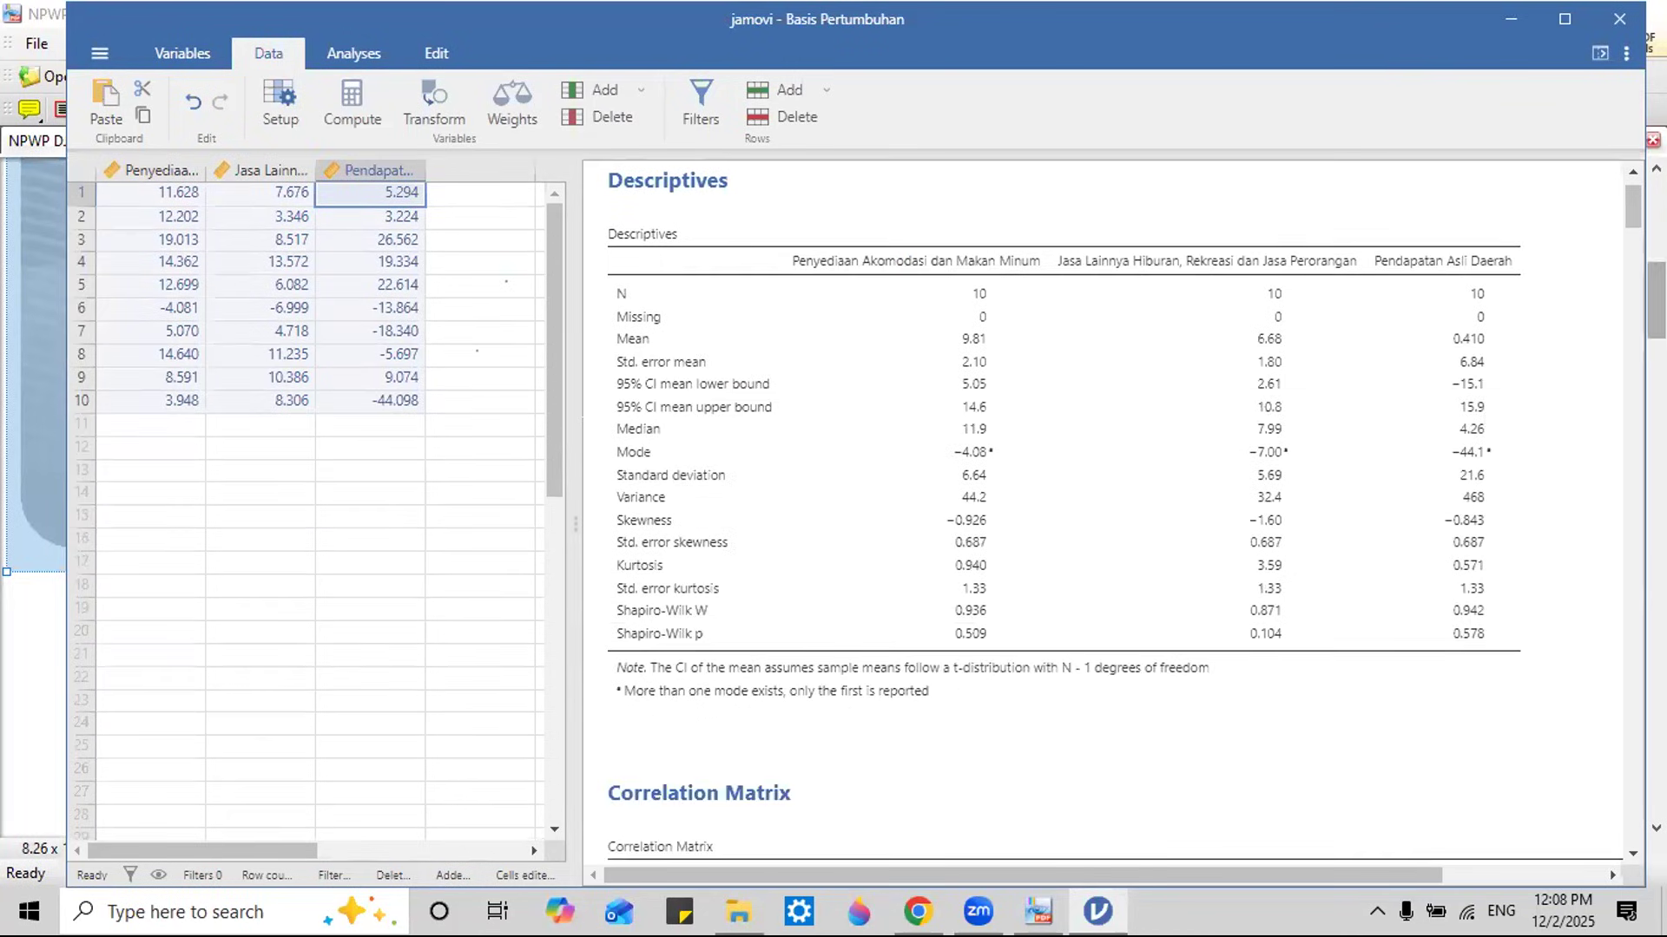
Step: Minimize the jamovi window, close the NPWP card document in PDF-XChange Viewer and return to jamovi
{"action": "left_click", "coordinate": [1511, 19]}
{"action": "scroll", "coordinate": [1558, 45], "scroll_direction": "down", "scroll_amount": 5}
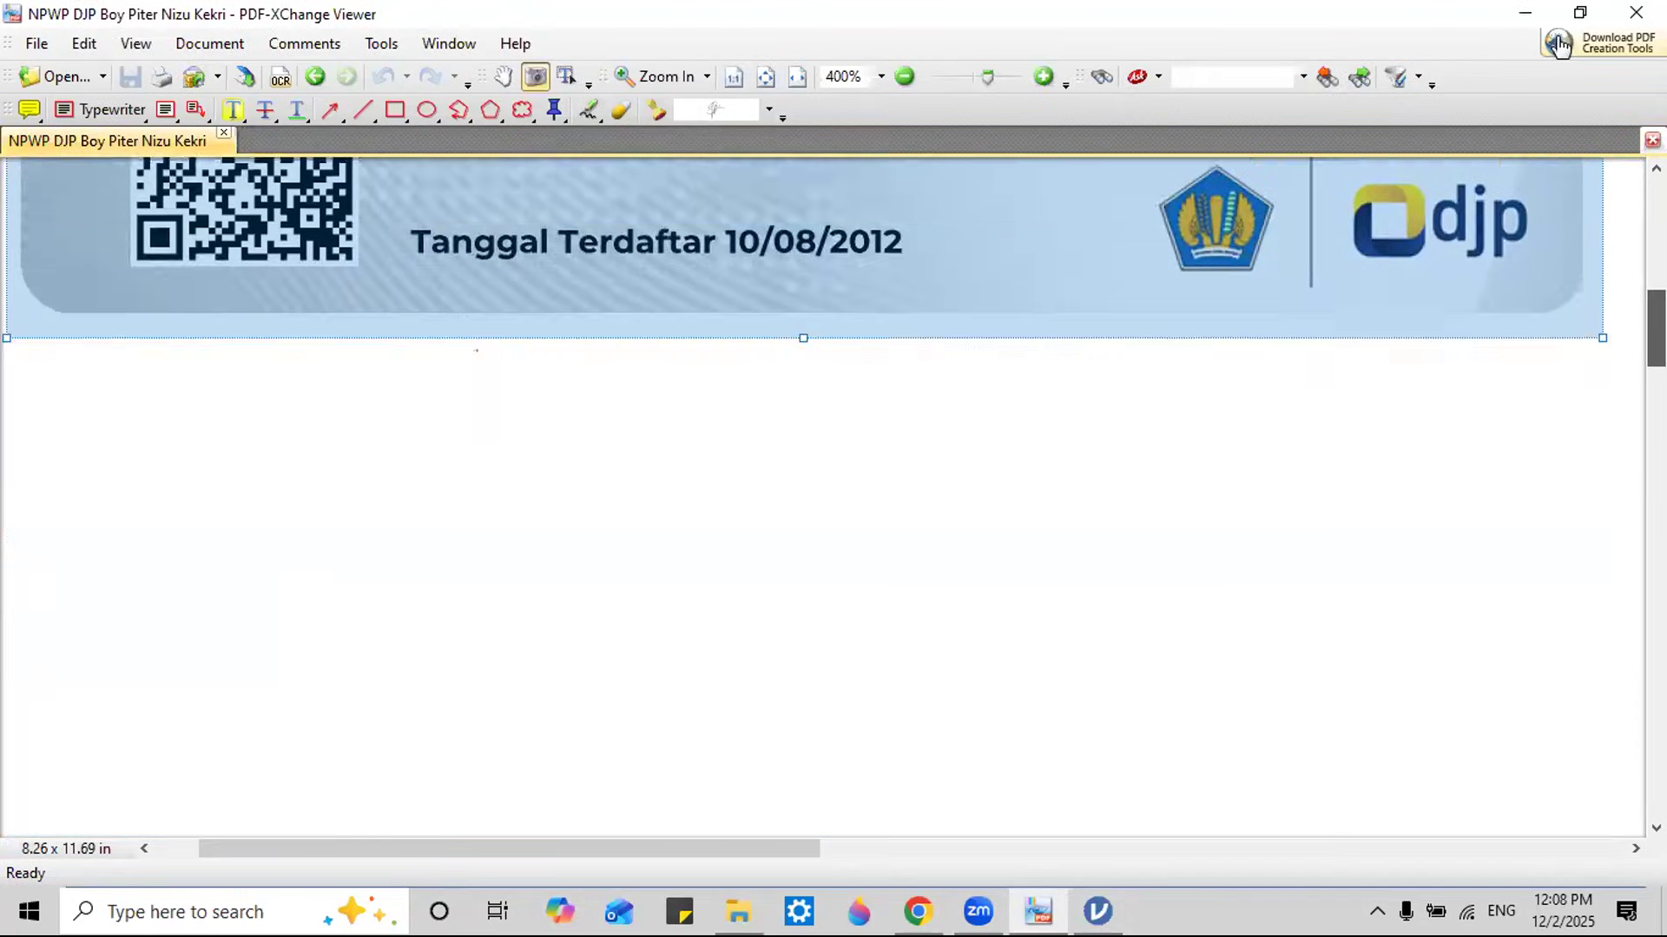
{"action": "scroll", "coordinate": [1558, 45], "scroll_direction": "up", "scroll_amount": 4}
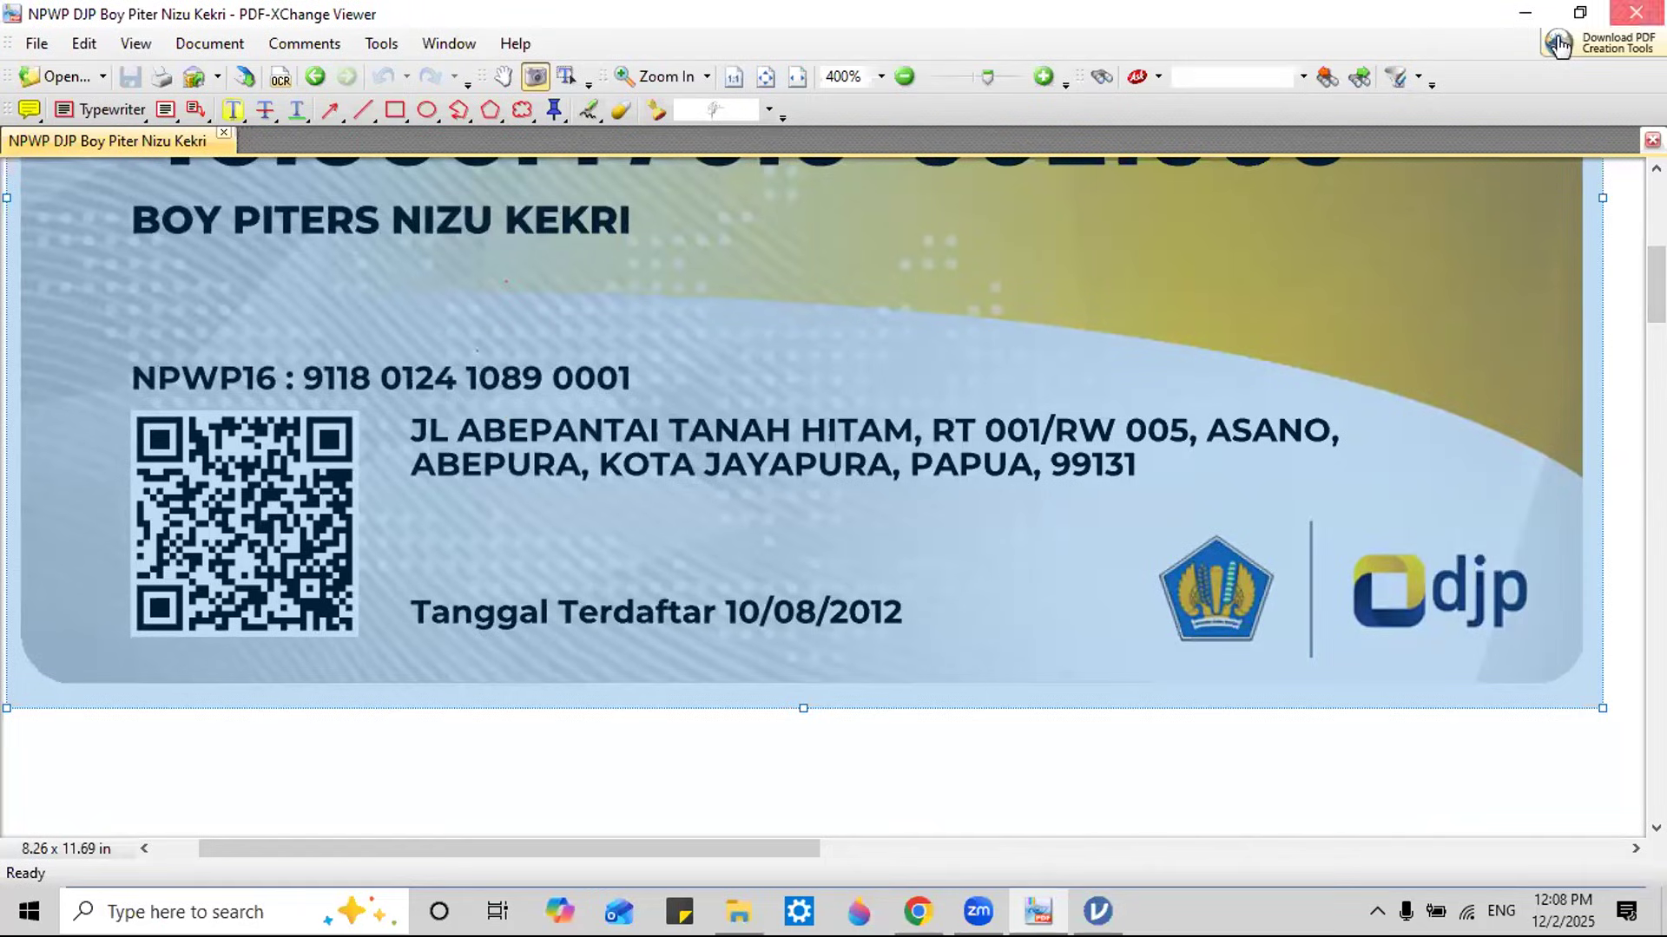
{"action": "left_click", "coordinate": [1636, 12]}
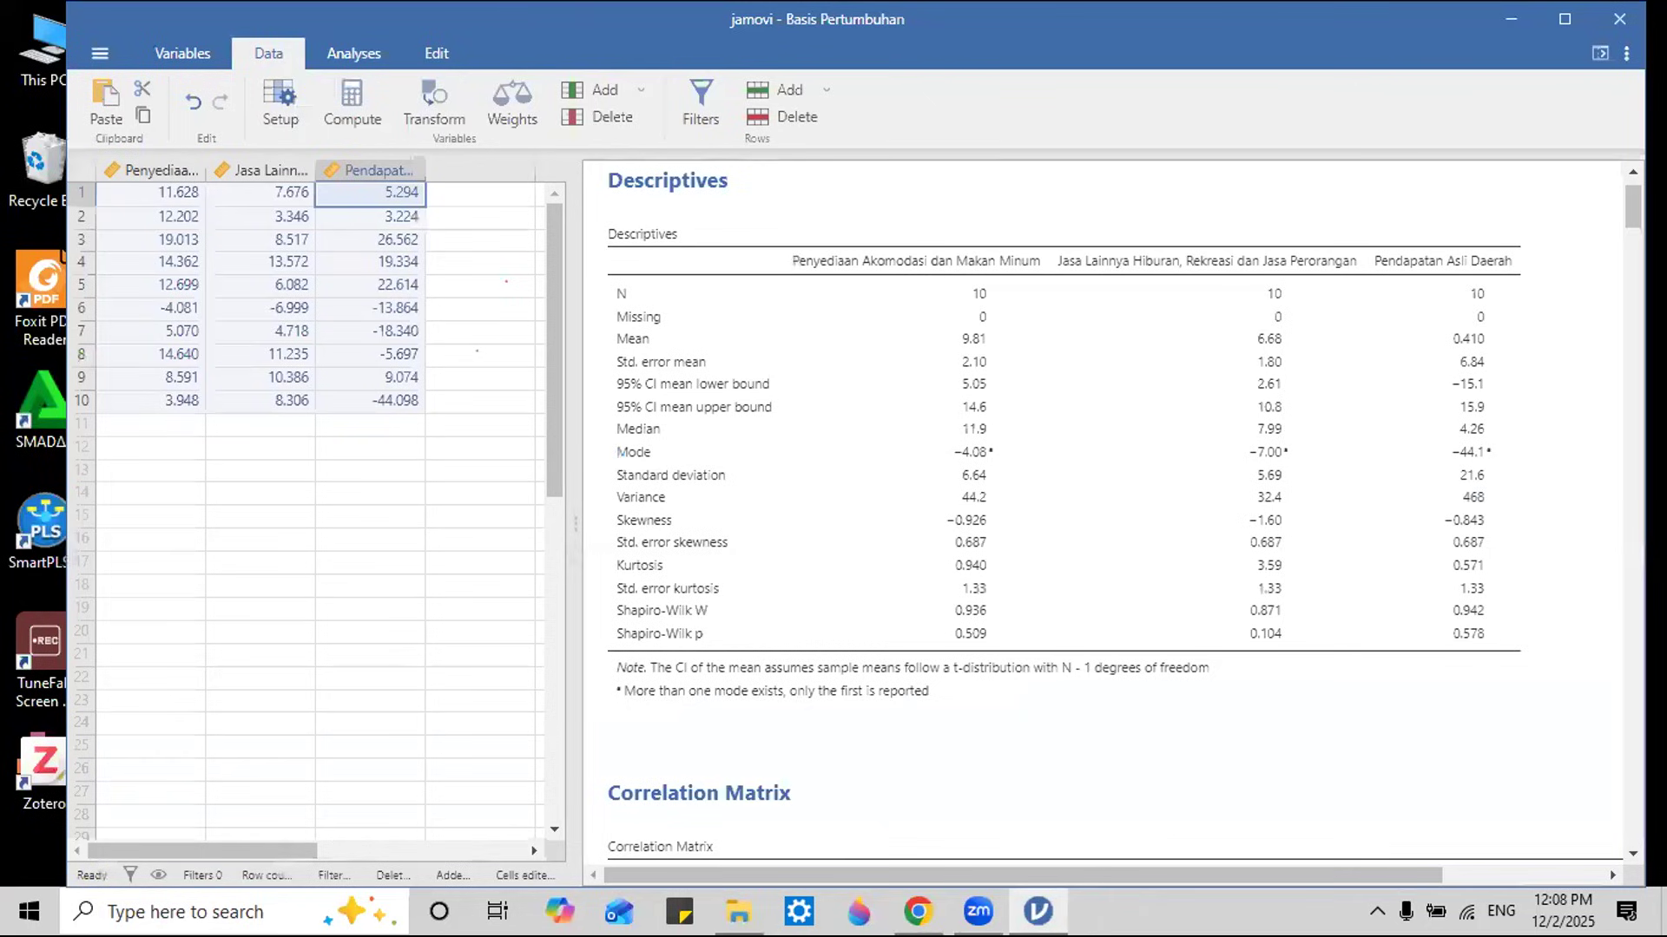
Step: Remove Pendapatan Asli Daerah and the struck-out Penyediaan Akomodasi dan Makan Minum from the Descriptives analysis variables and close its options
{"action": "scroll", "coordinate": [1636, 206], "scroll_direction": "up", "scroll_amount": 1}
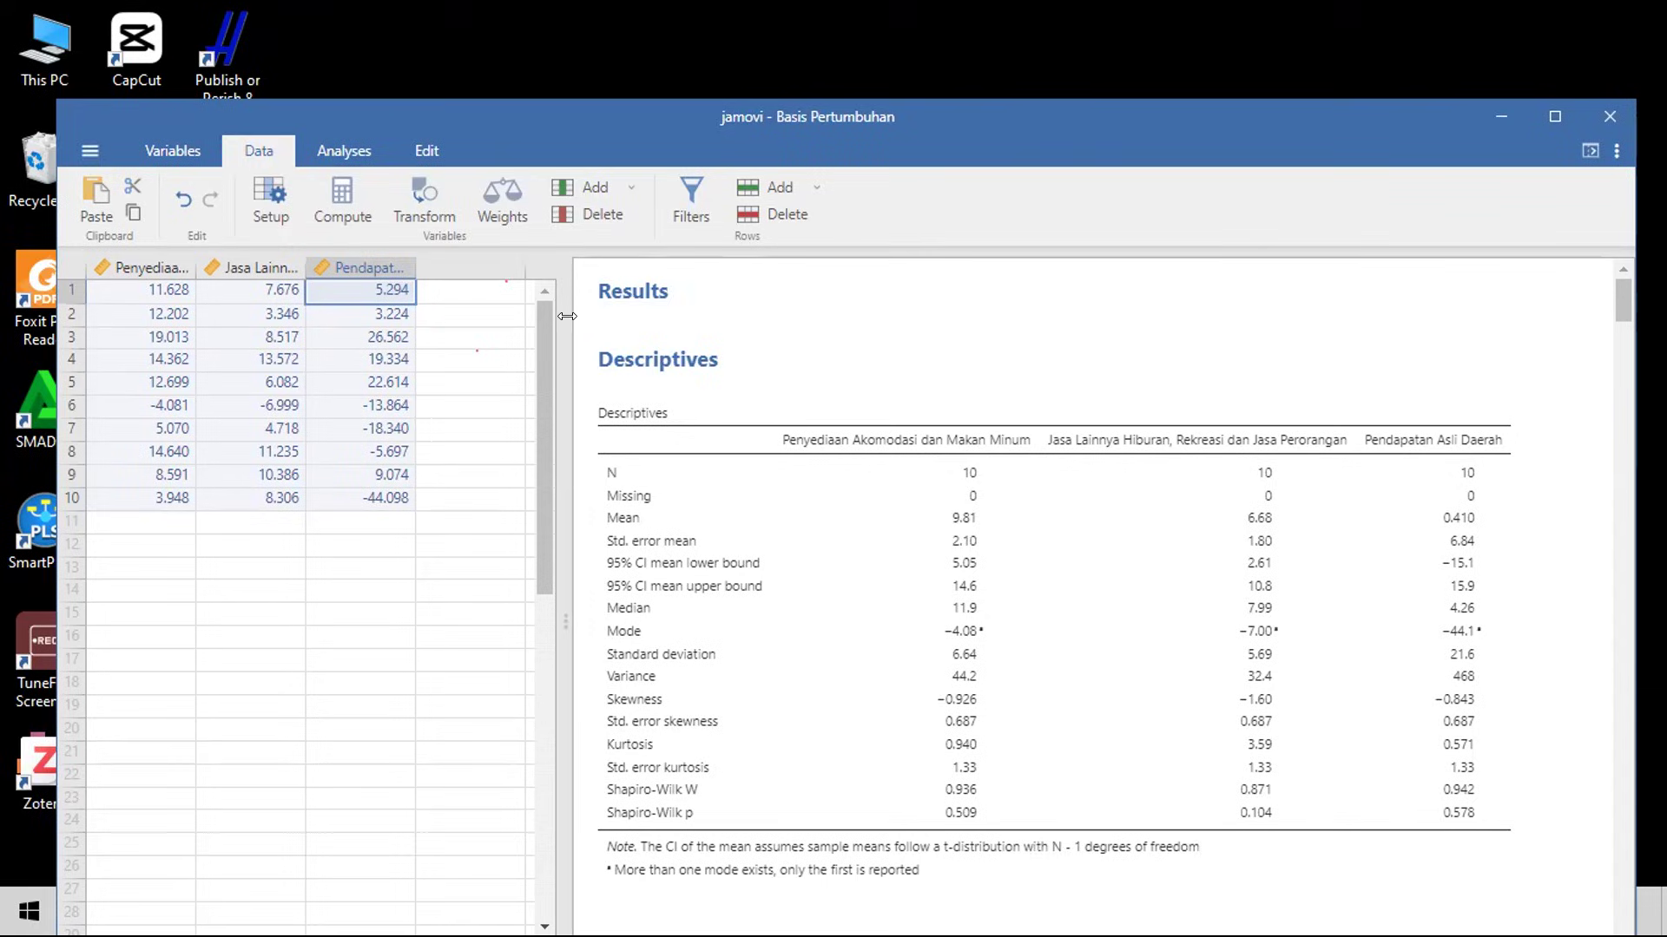
{"action": "left_click", "coordinate": [820, 456]}
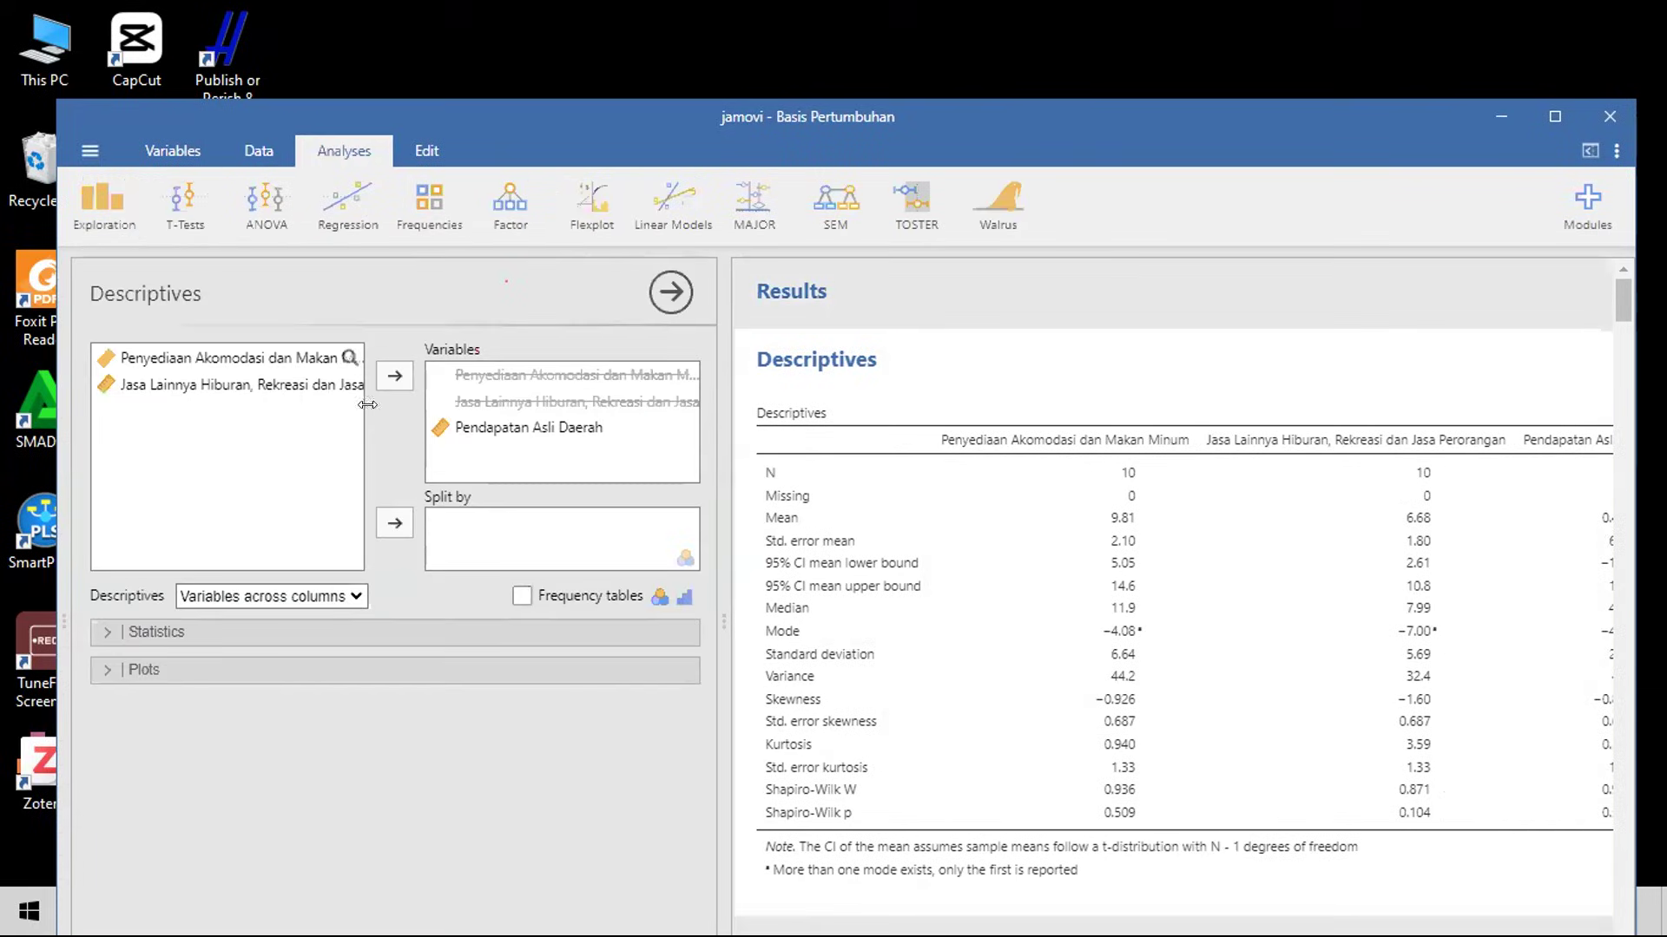
{"action": "left_click", "coordinate": [529, 427]}
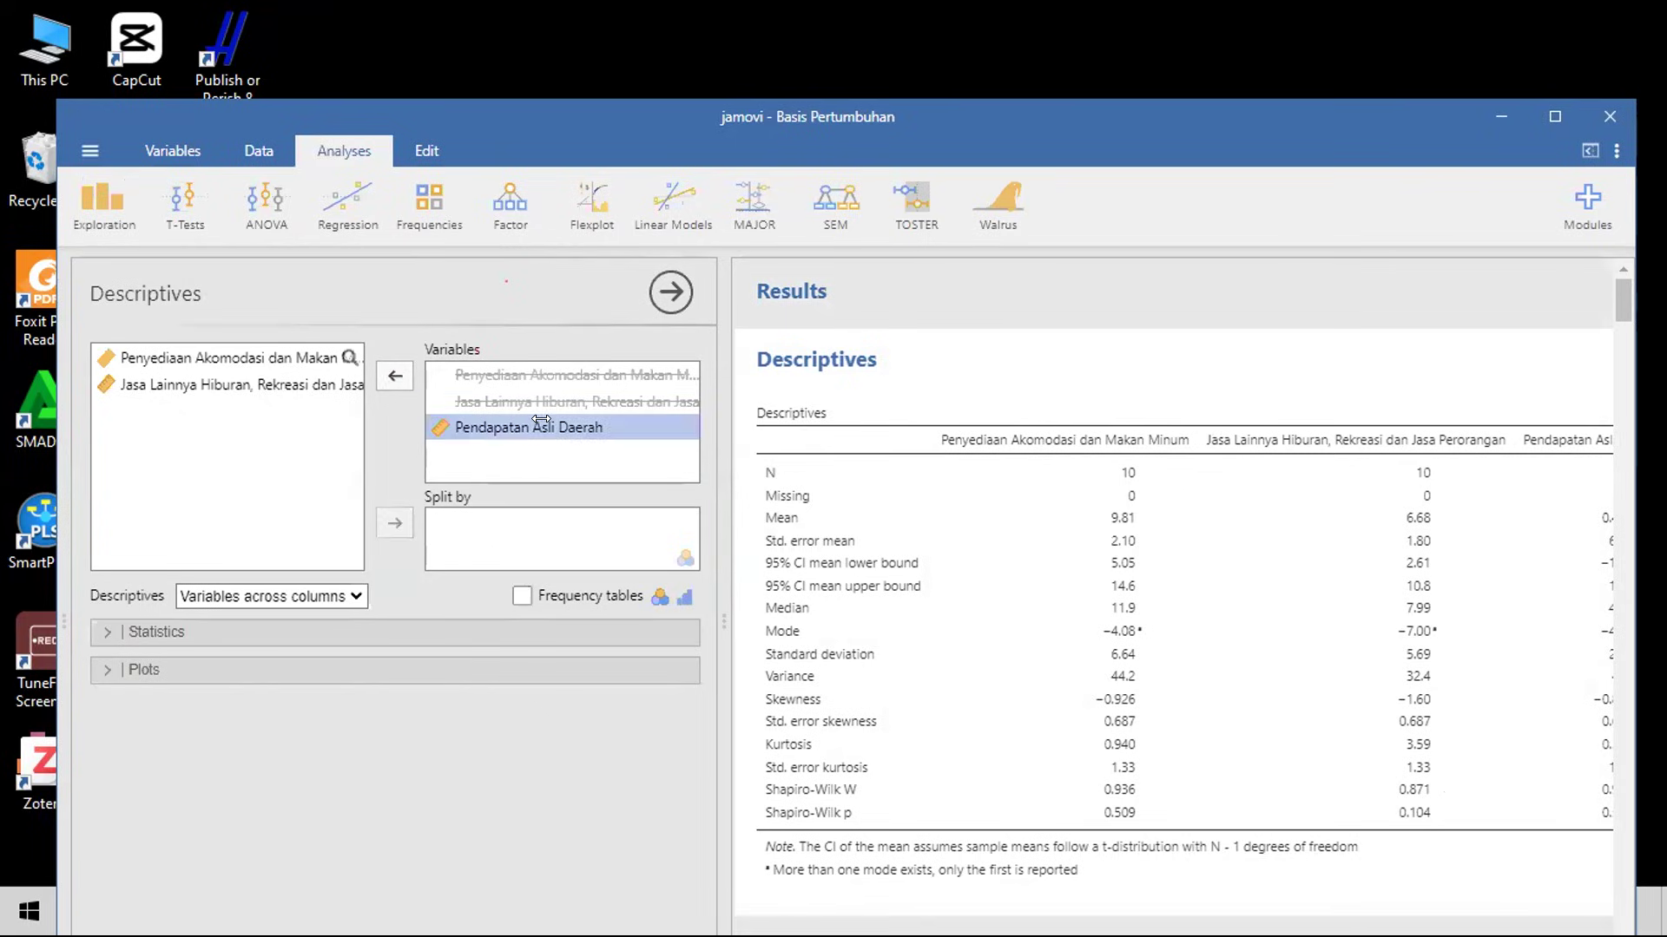
{"action": "left_click", "coordinate": [395, 375]}
{"action": "left_click", "coordinate": [434, 374]}
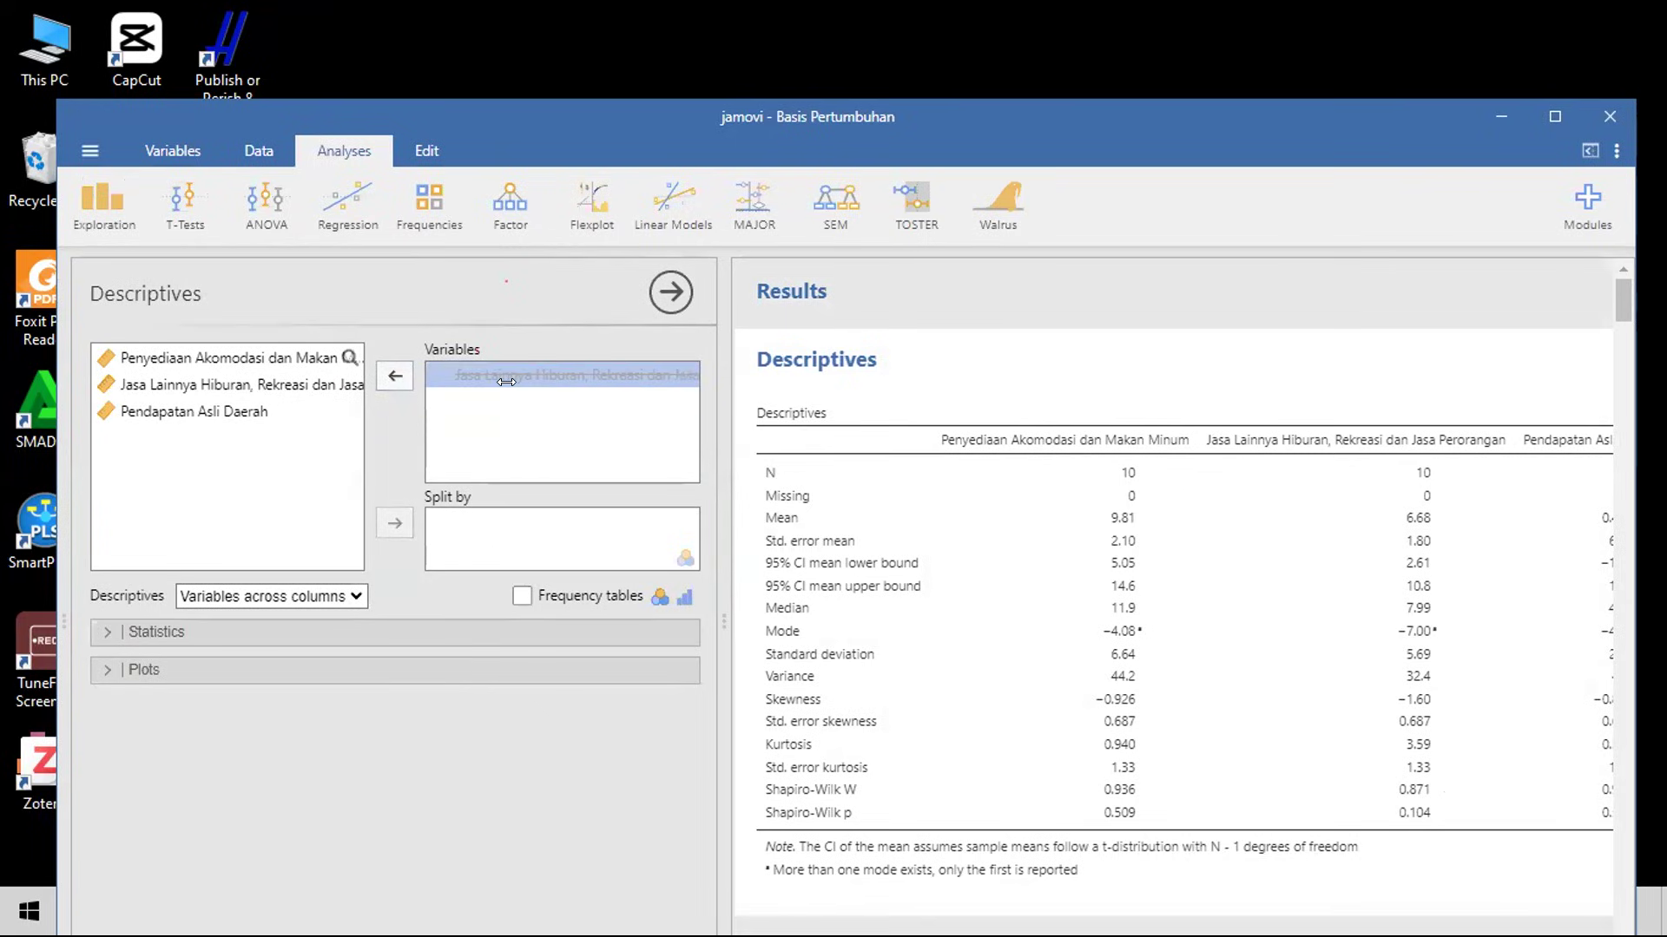
{"action": "left_click", "coordinate": [395, 376]}
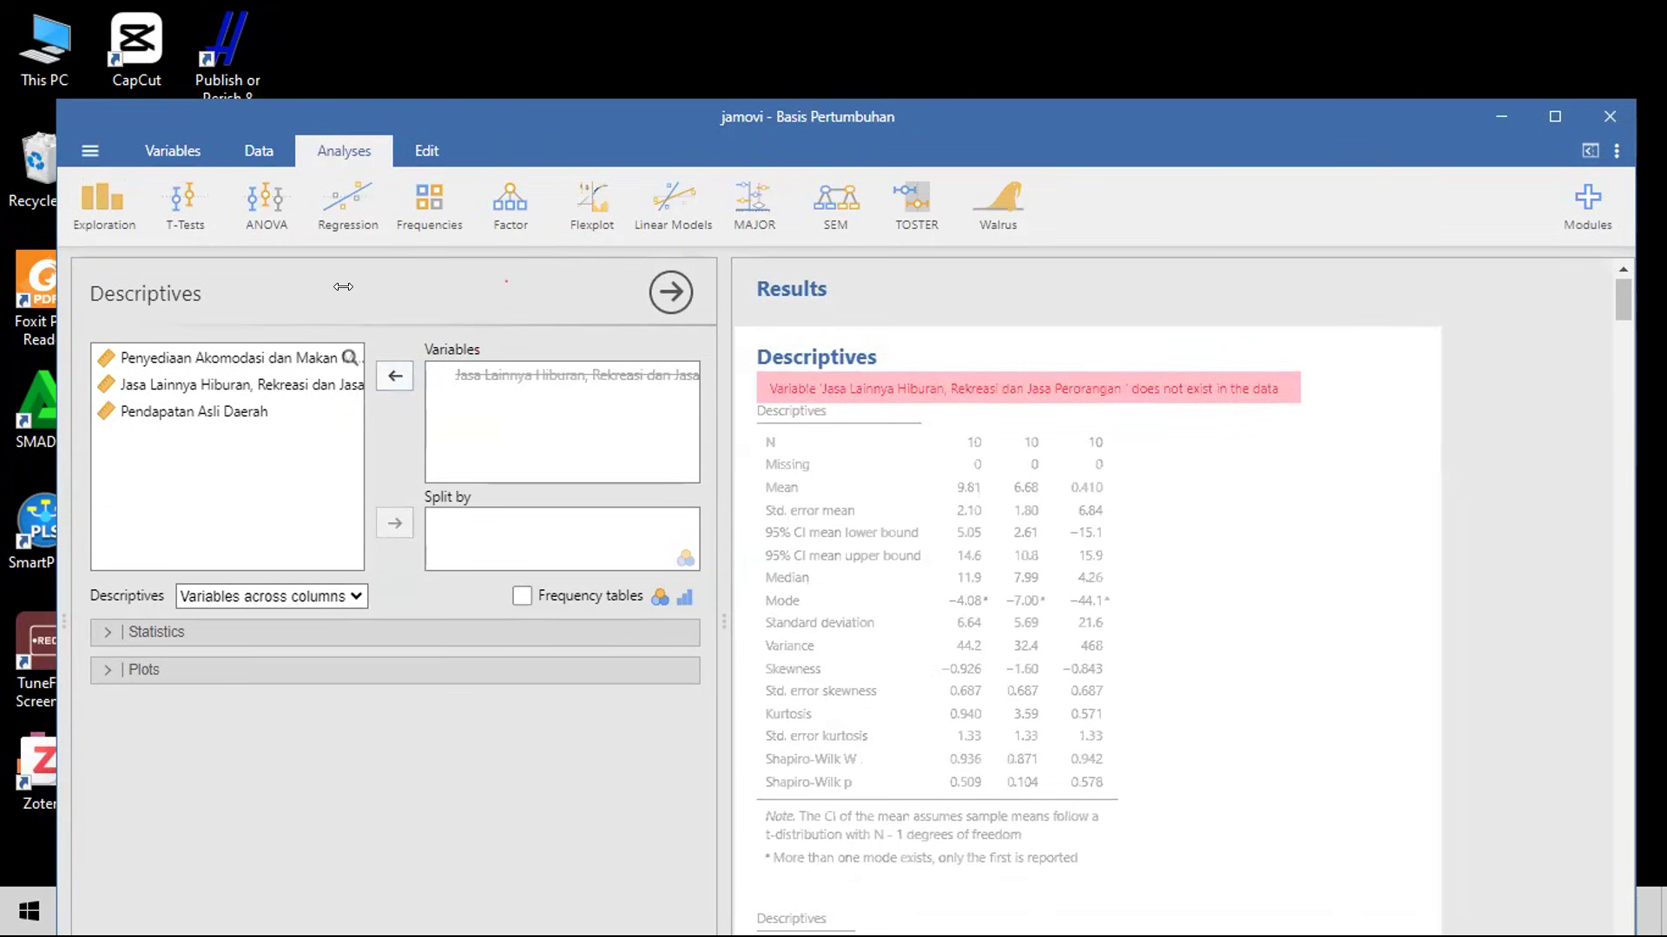
{"action": "left_click", "coordinate": [657, 295]}
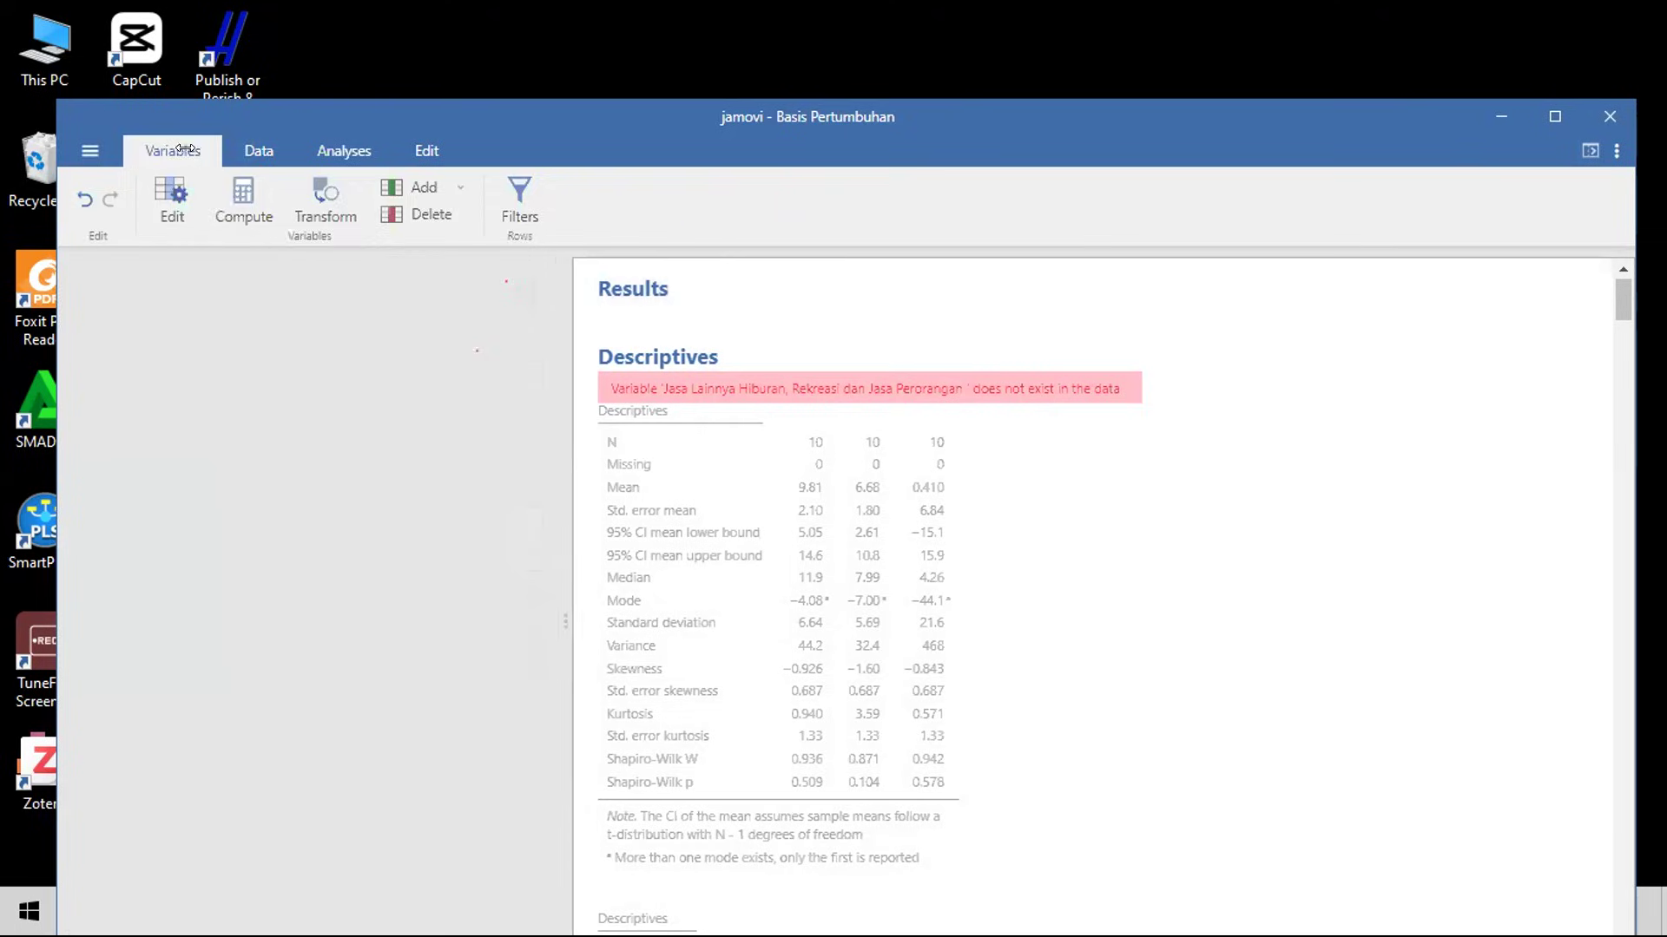
{"action": "left_click", "coordinate": [269, 150]}
{"action": "left_click", "coordinate": [315, 149]}
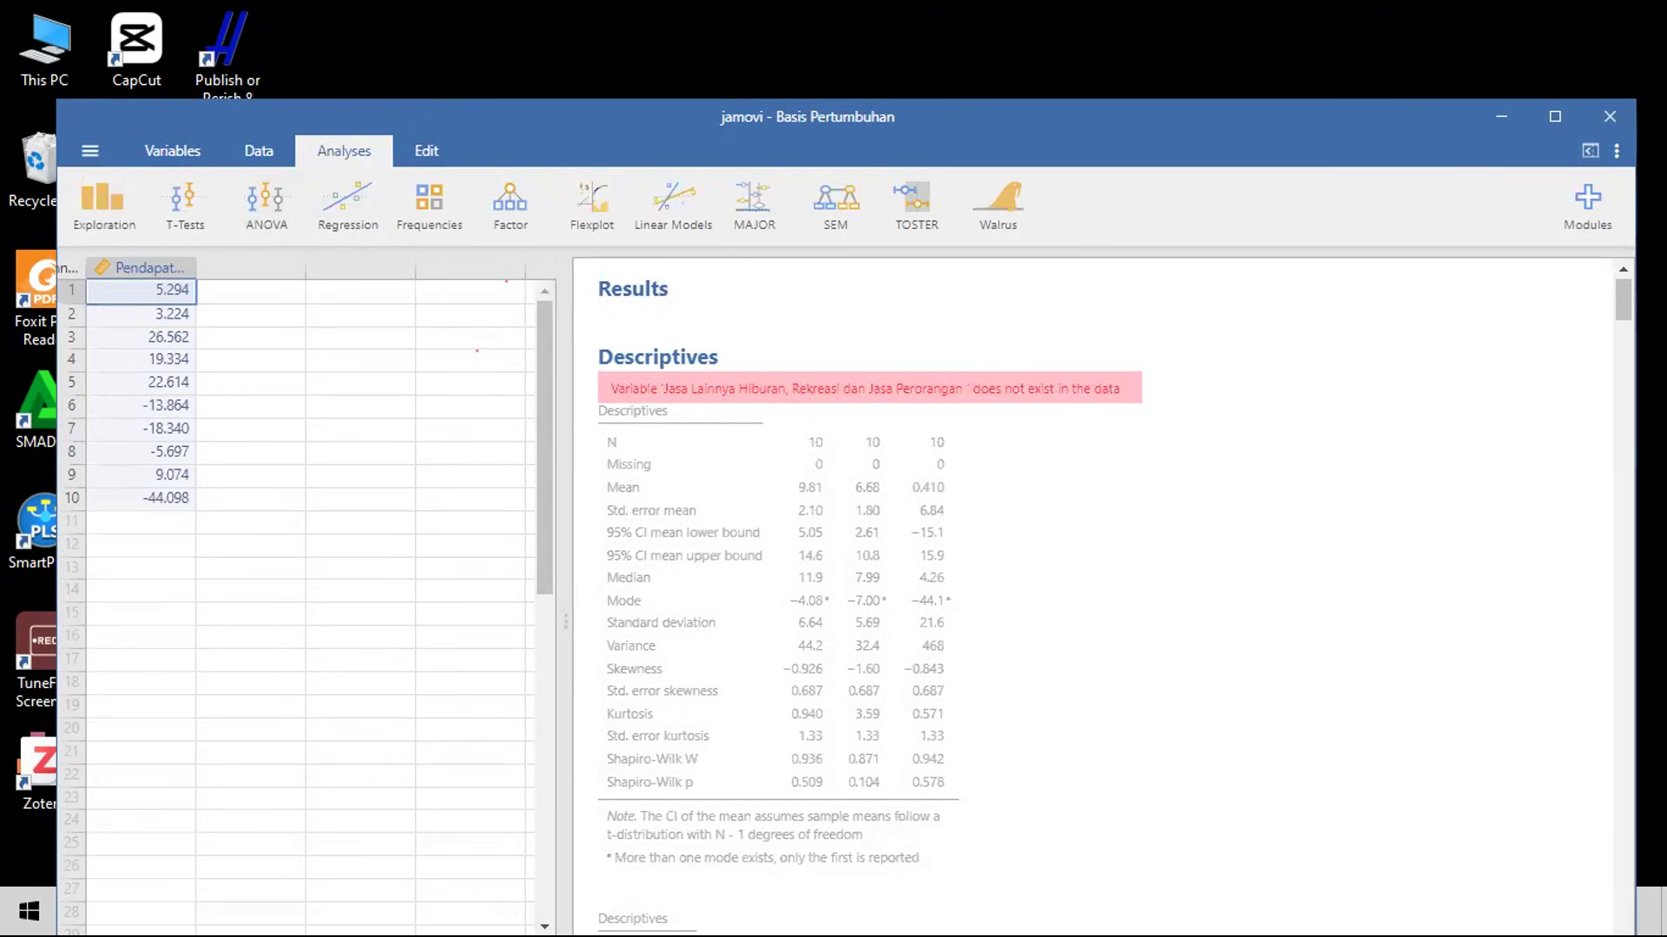
{"action": "left_click", "coordinate": [1541, 126]}
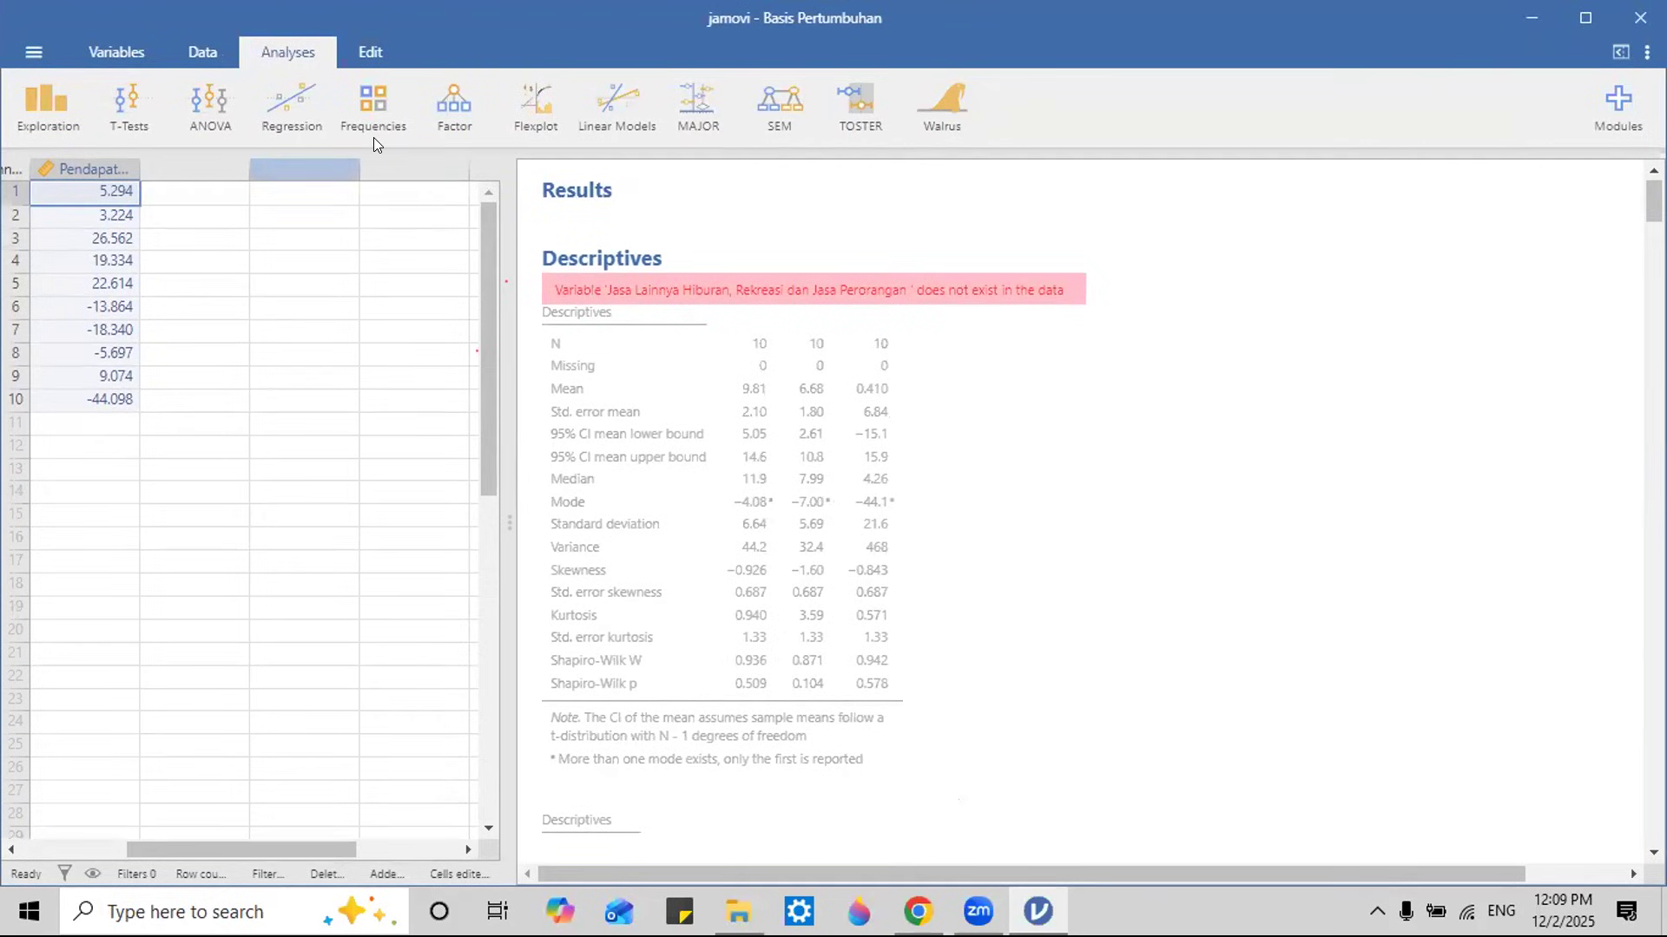
{"action": "key", "text": "super+Down"}
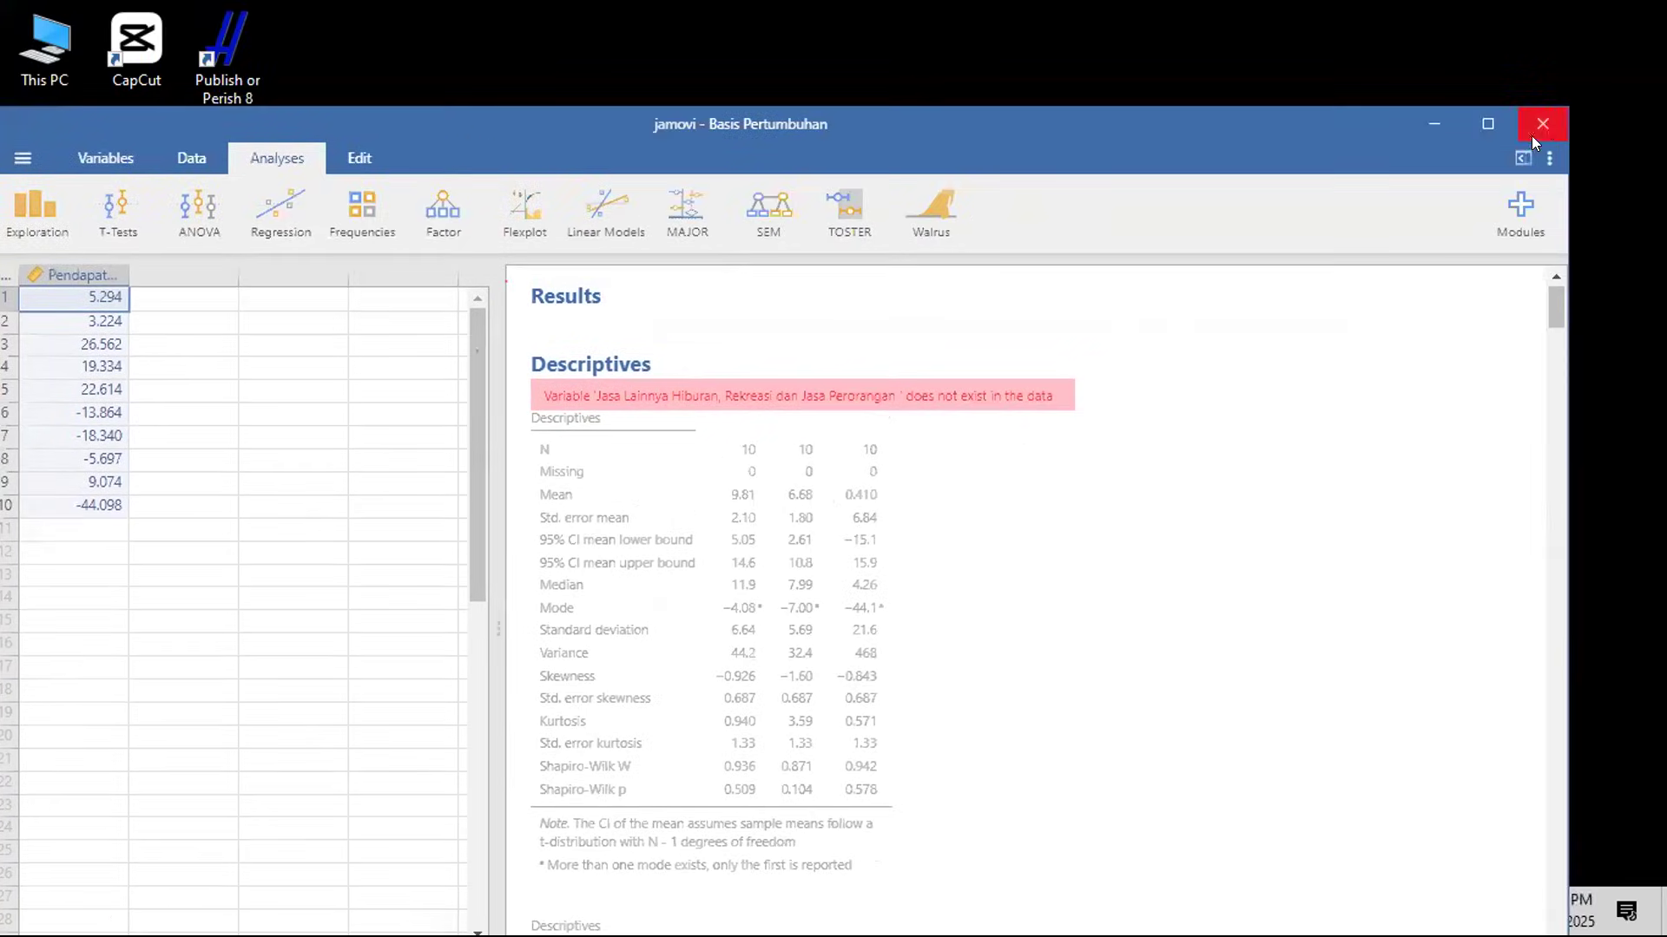
Step: Close jamovi without saving the changes, reopen Basis Pertumbuhan from the Data folder and reposition its window
{"action": "left_click", "coordinate": [1541, 124]}
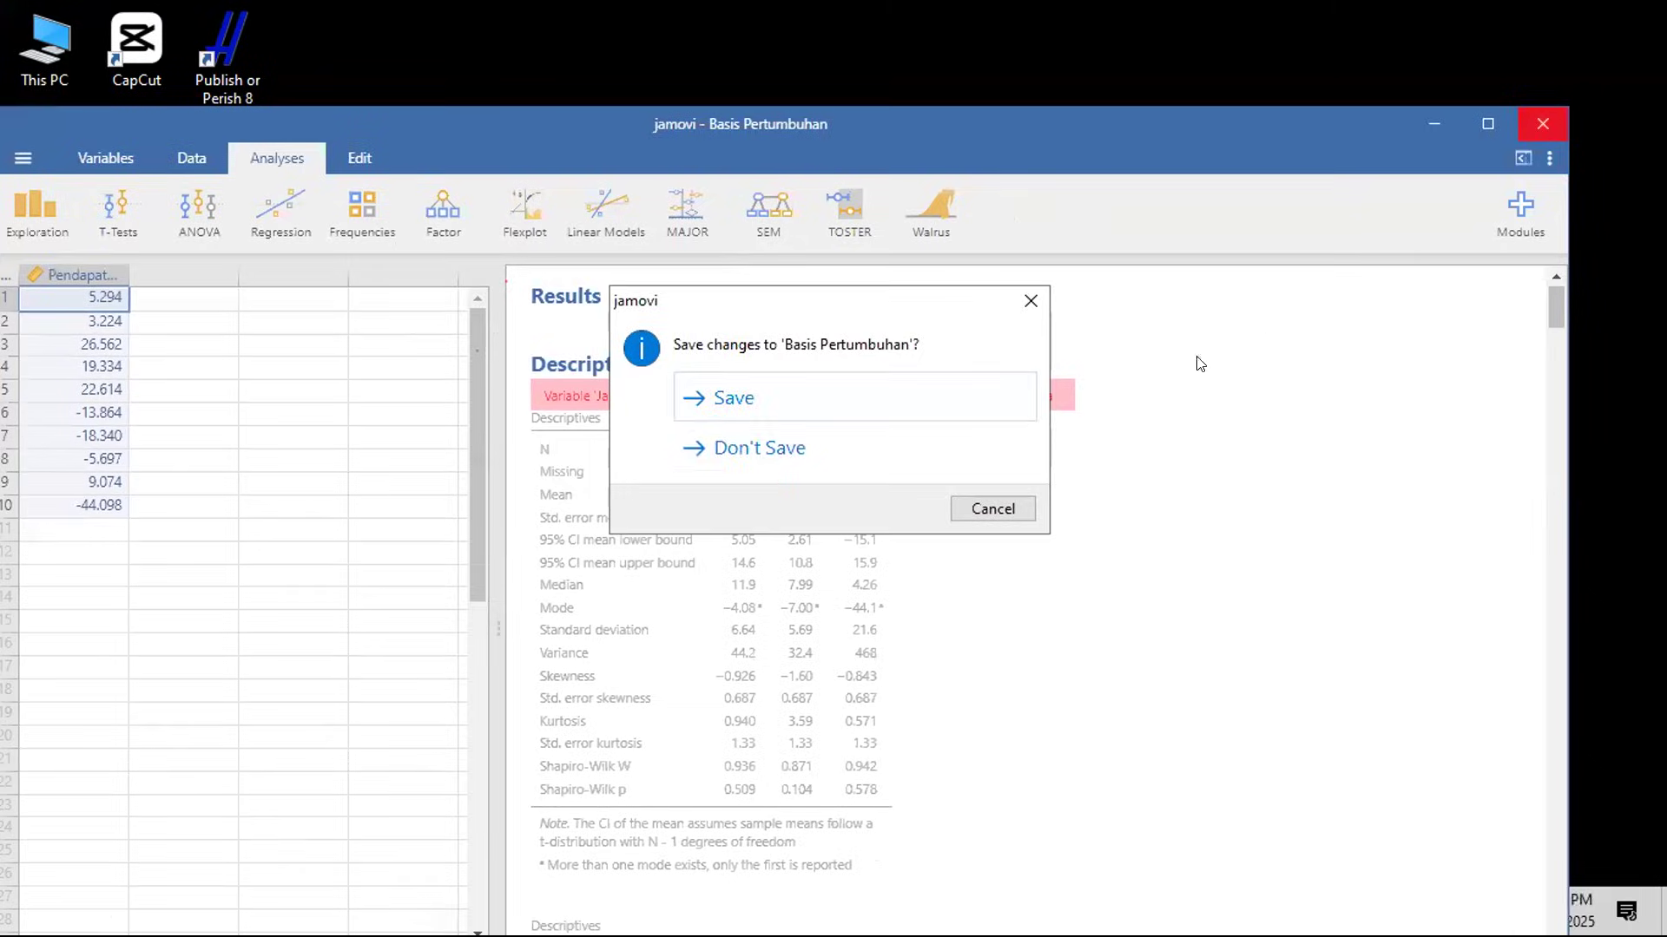
{"action": "left_click", "coordinate": [733, 446]}
{"action": "left_click", "coordinate": [737, 911]}
{"action": "left_click", "coordinate": [738, 911]}
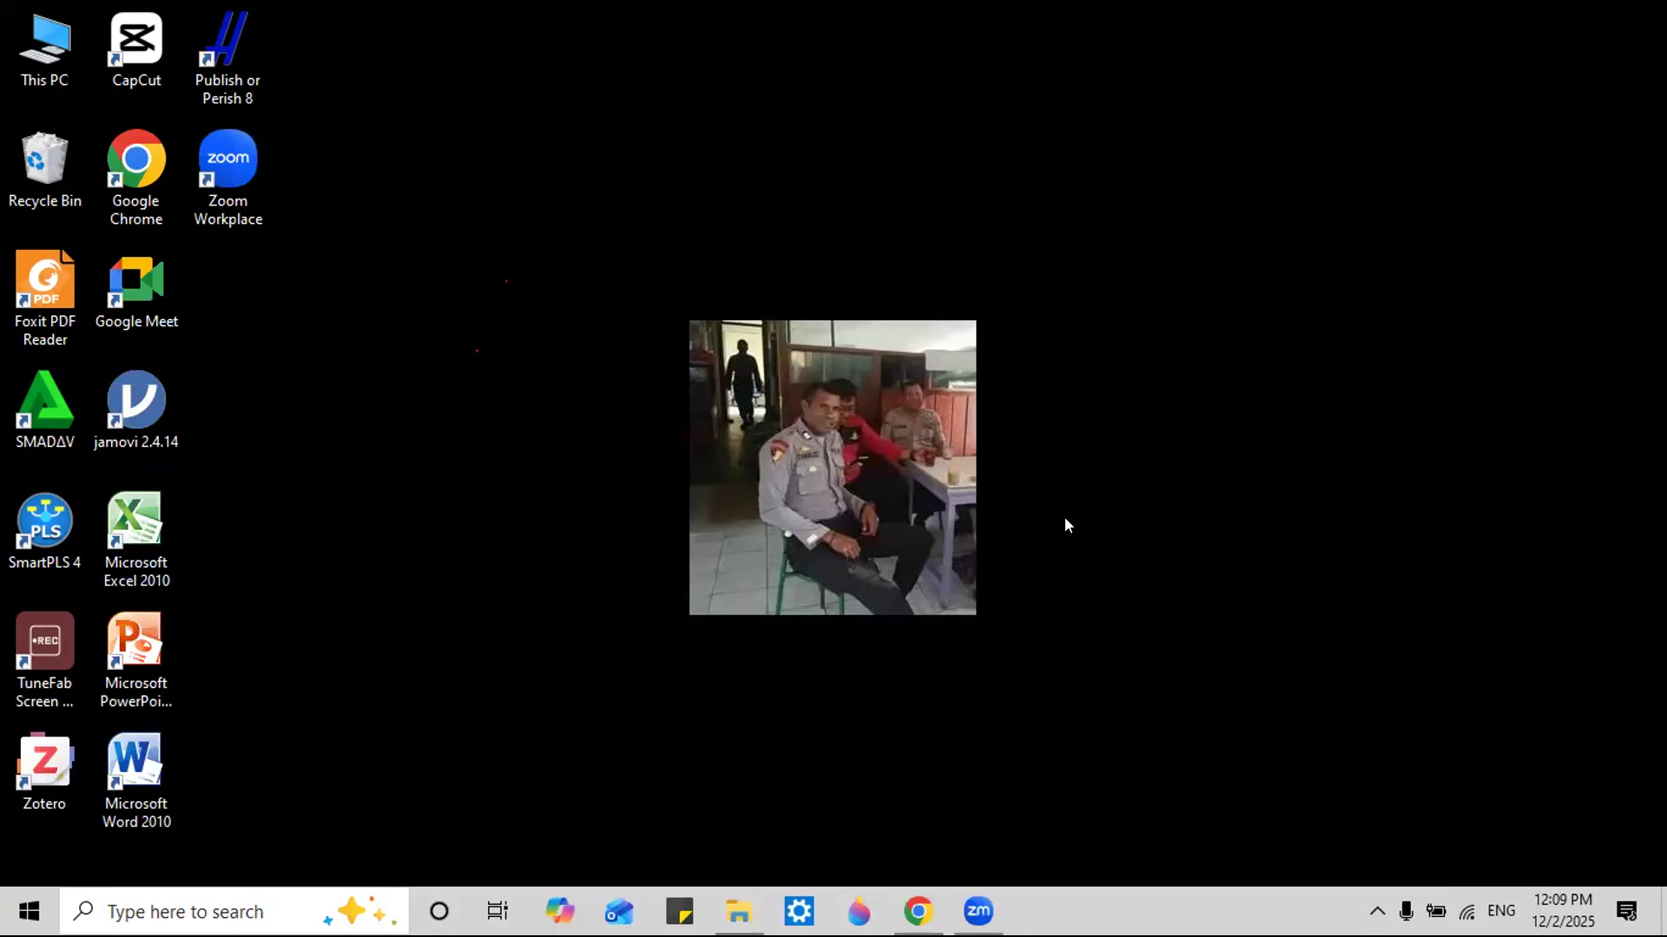
{"action": "left_click", "coordinate": [738, 912]}
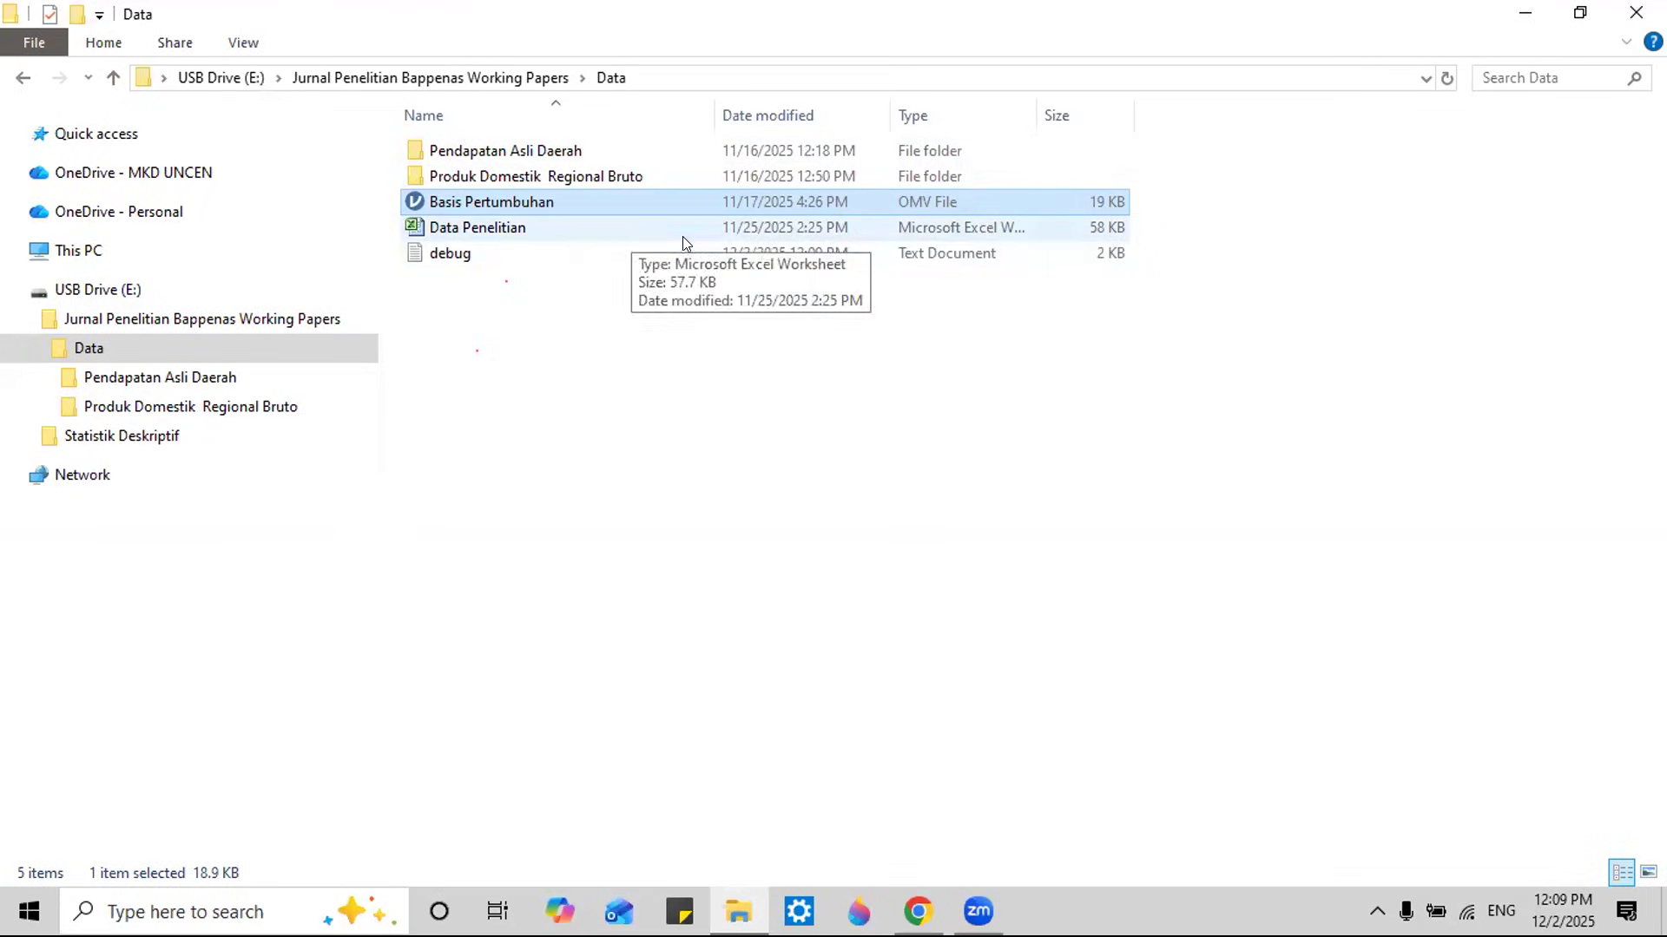
{"action": "double_click", "coordinate": [478, 201]}
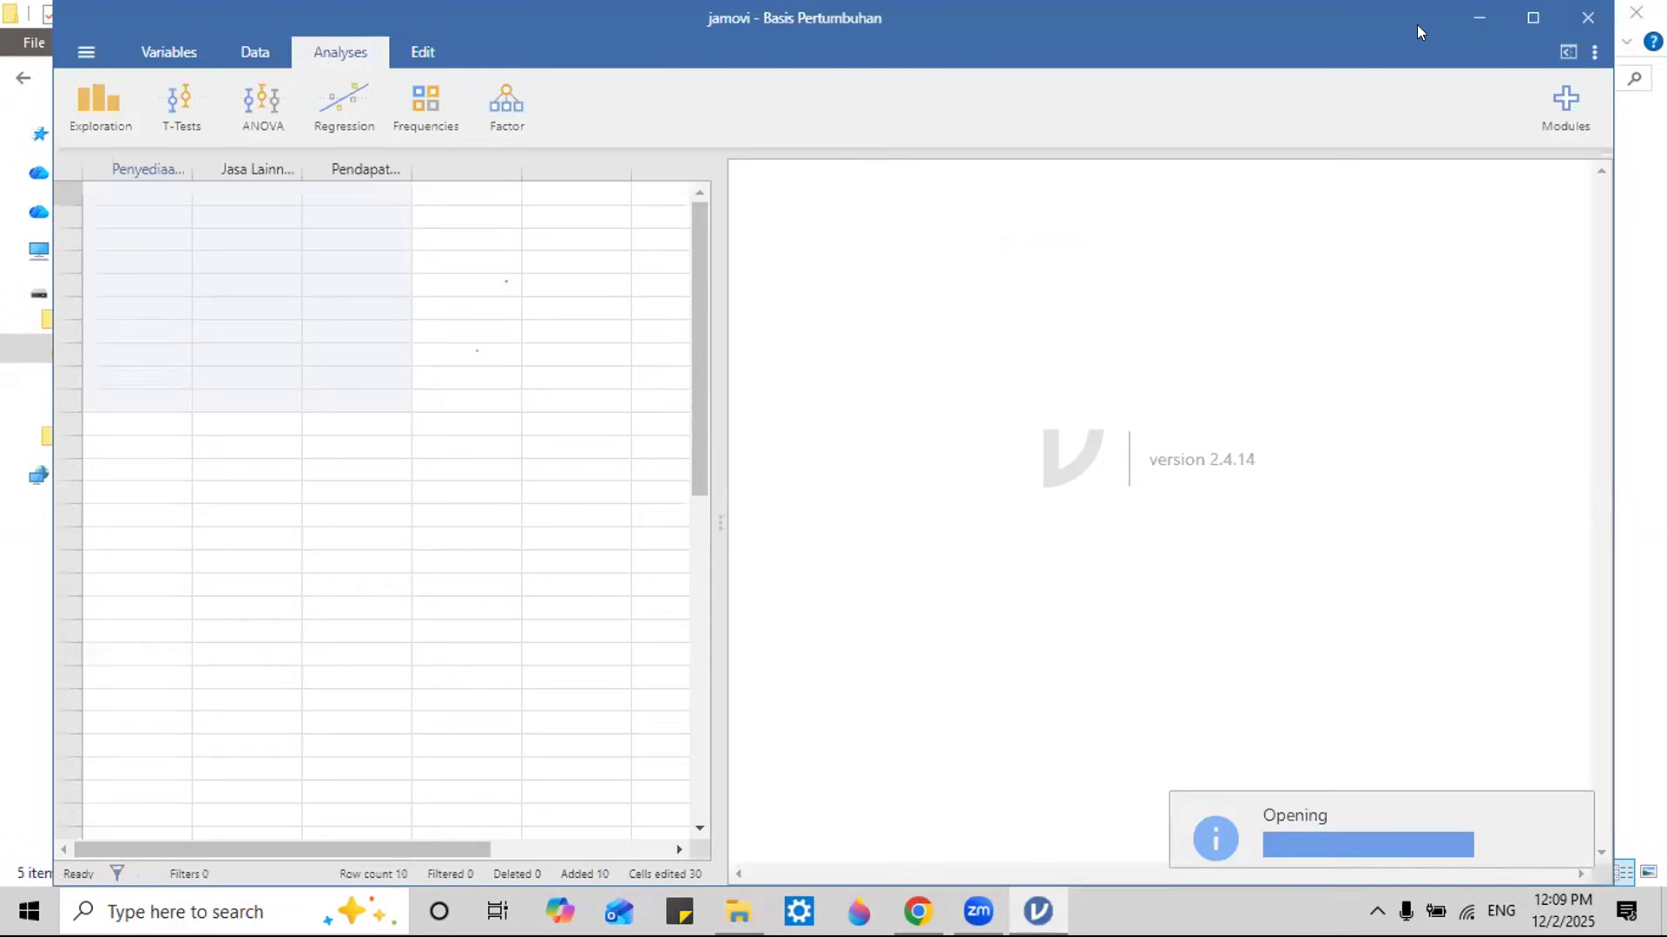
{"action": "left_click_drag", "start_coordinate": [1351, 12], "coordinate": [1404, 45]}
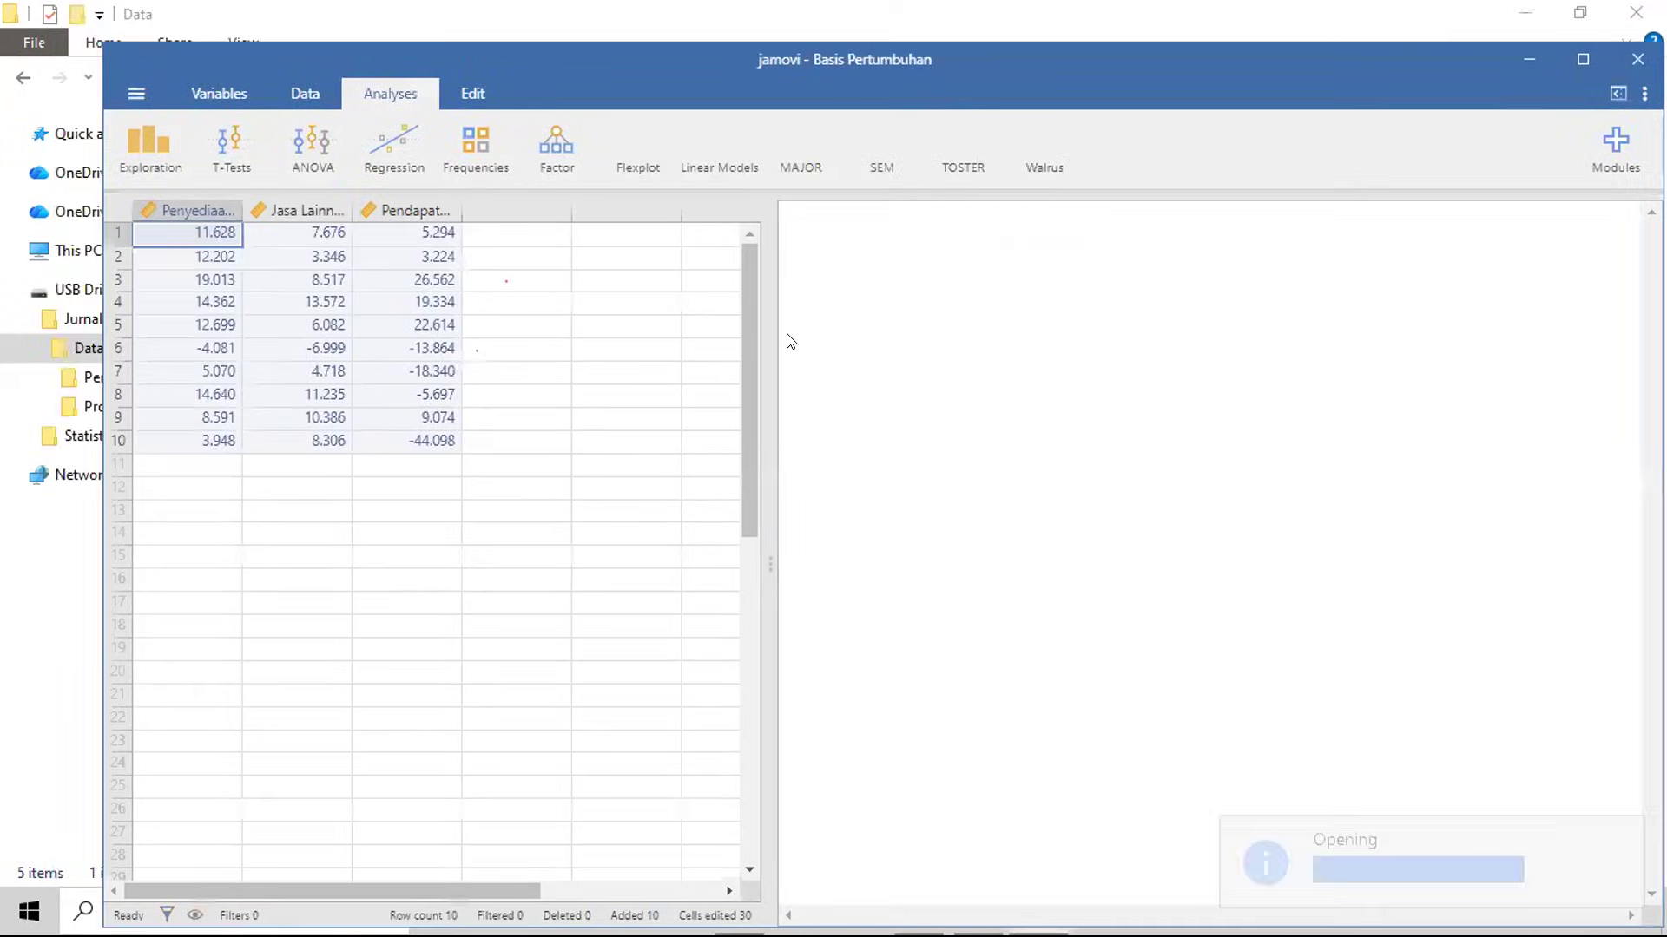
{"action": "left_click_drag", "start_coordinate": [1393, 38], "coordinate": [1388, 33]}
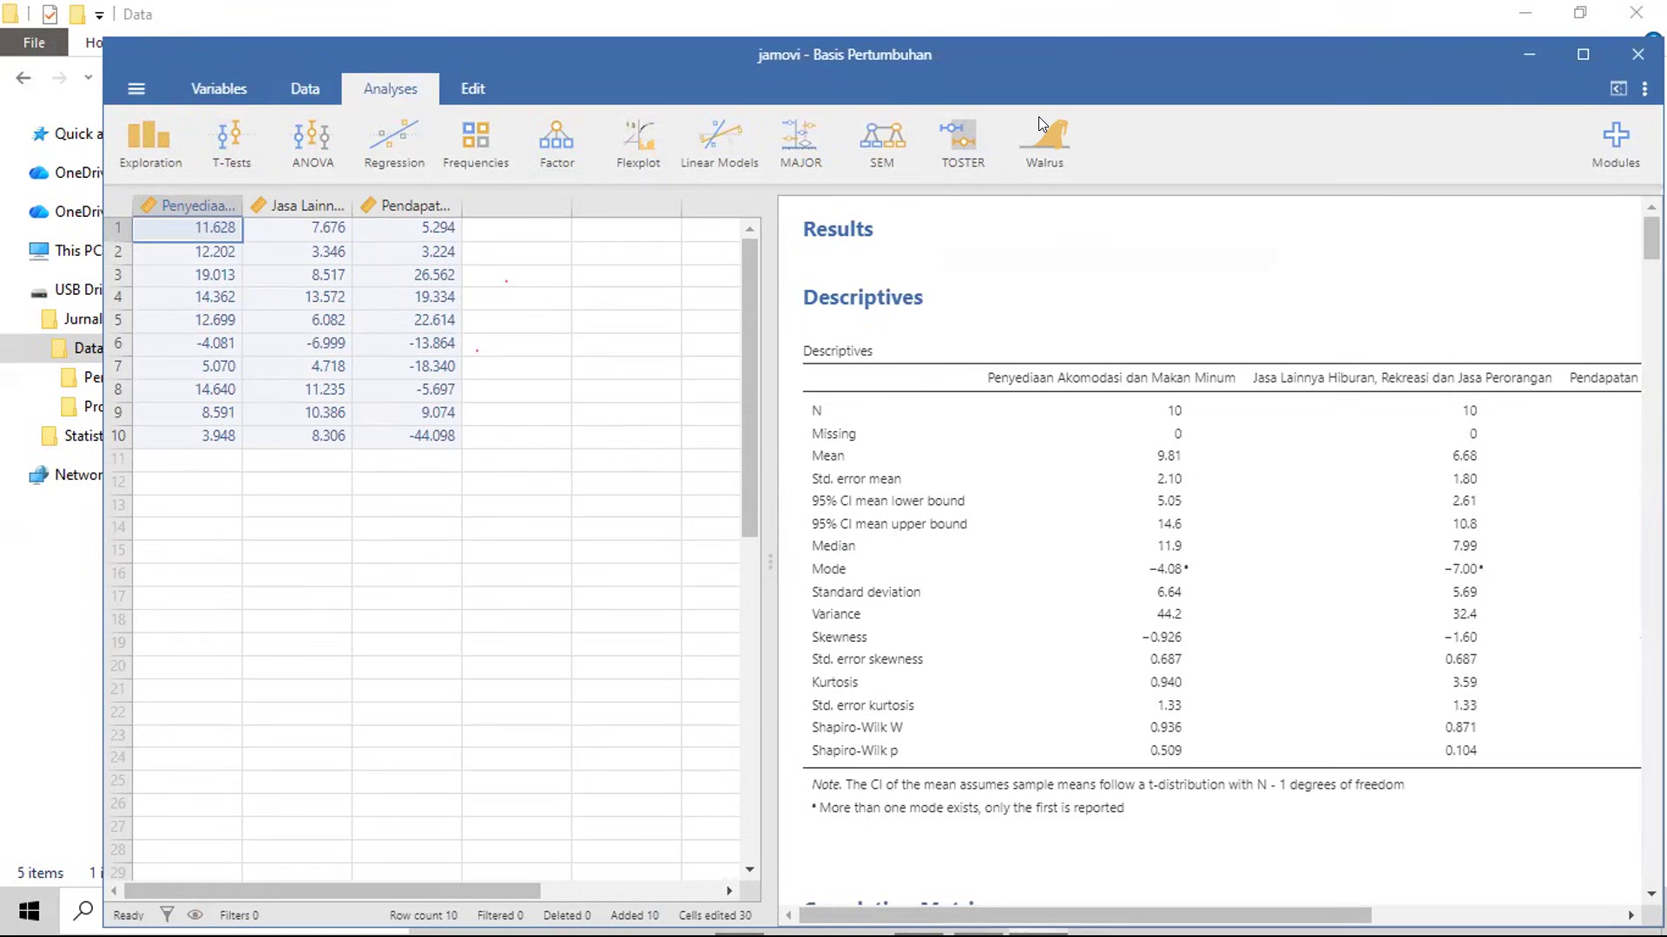
Step: Review the variable list and the data sheet of the three variables, including the empty column beside them
{"action": "left_click", "coordinate": [198, 99]}
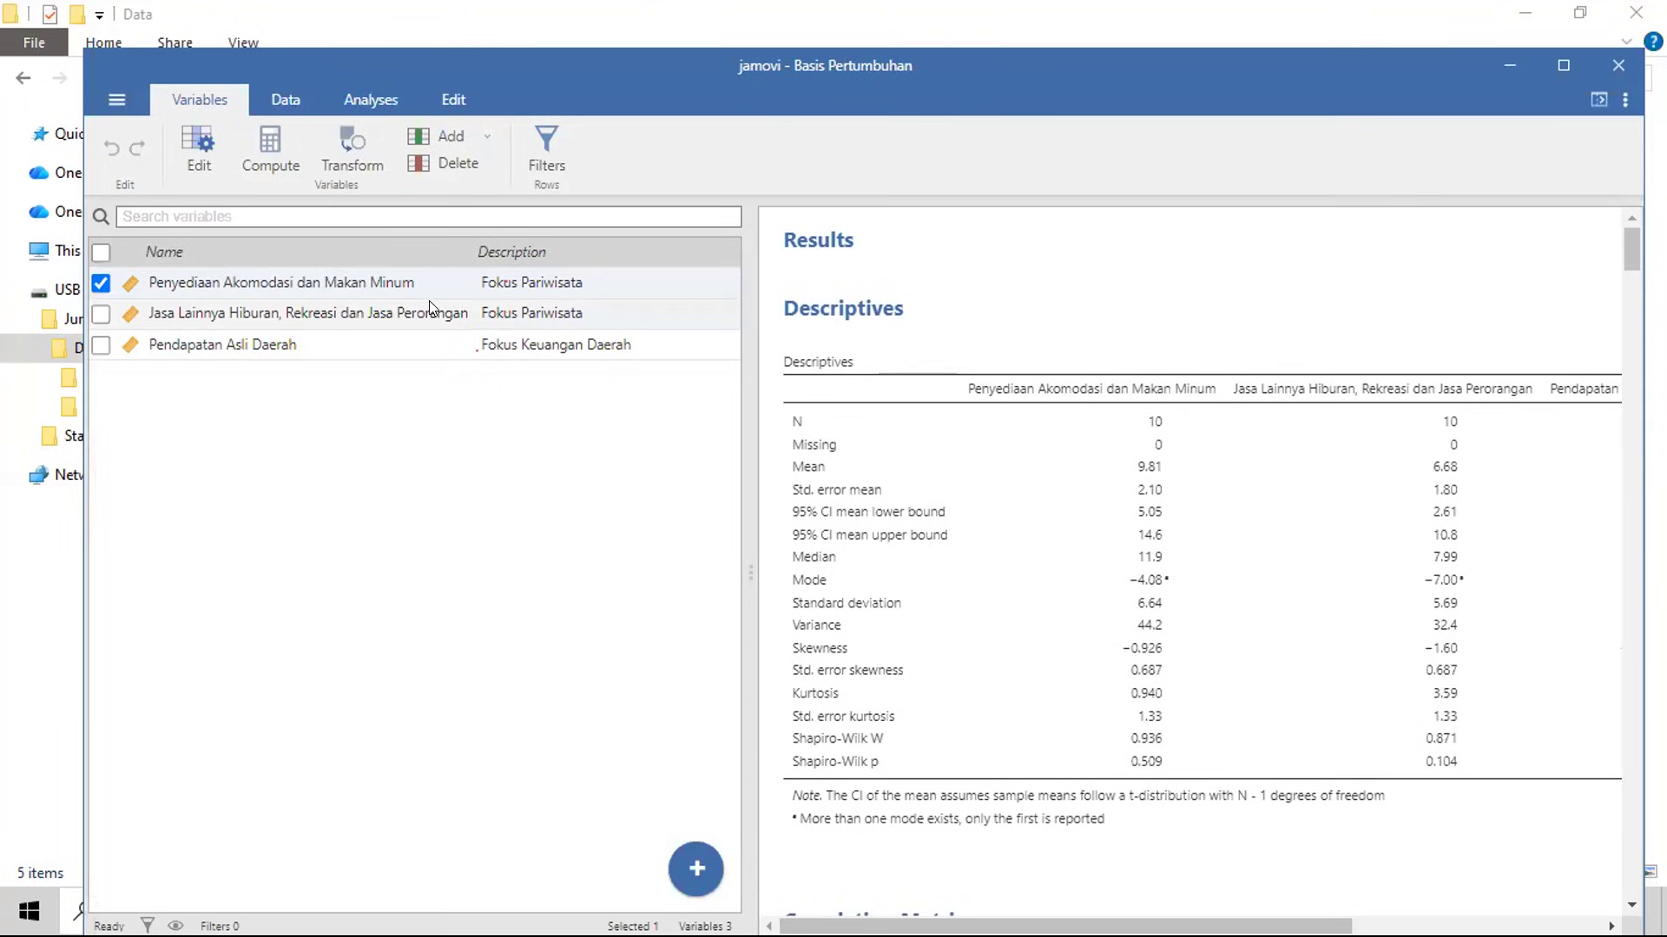
{"action": "left_click", "coordinate": [276, 109]}
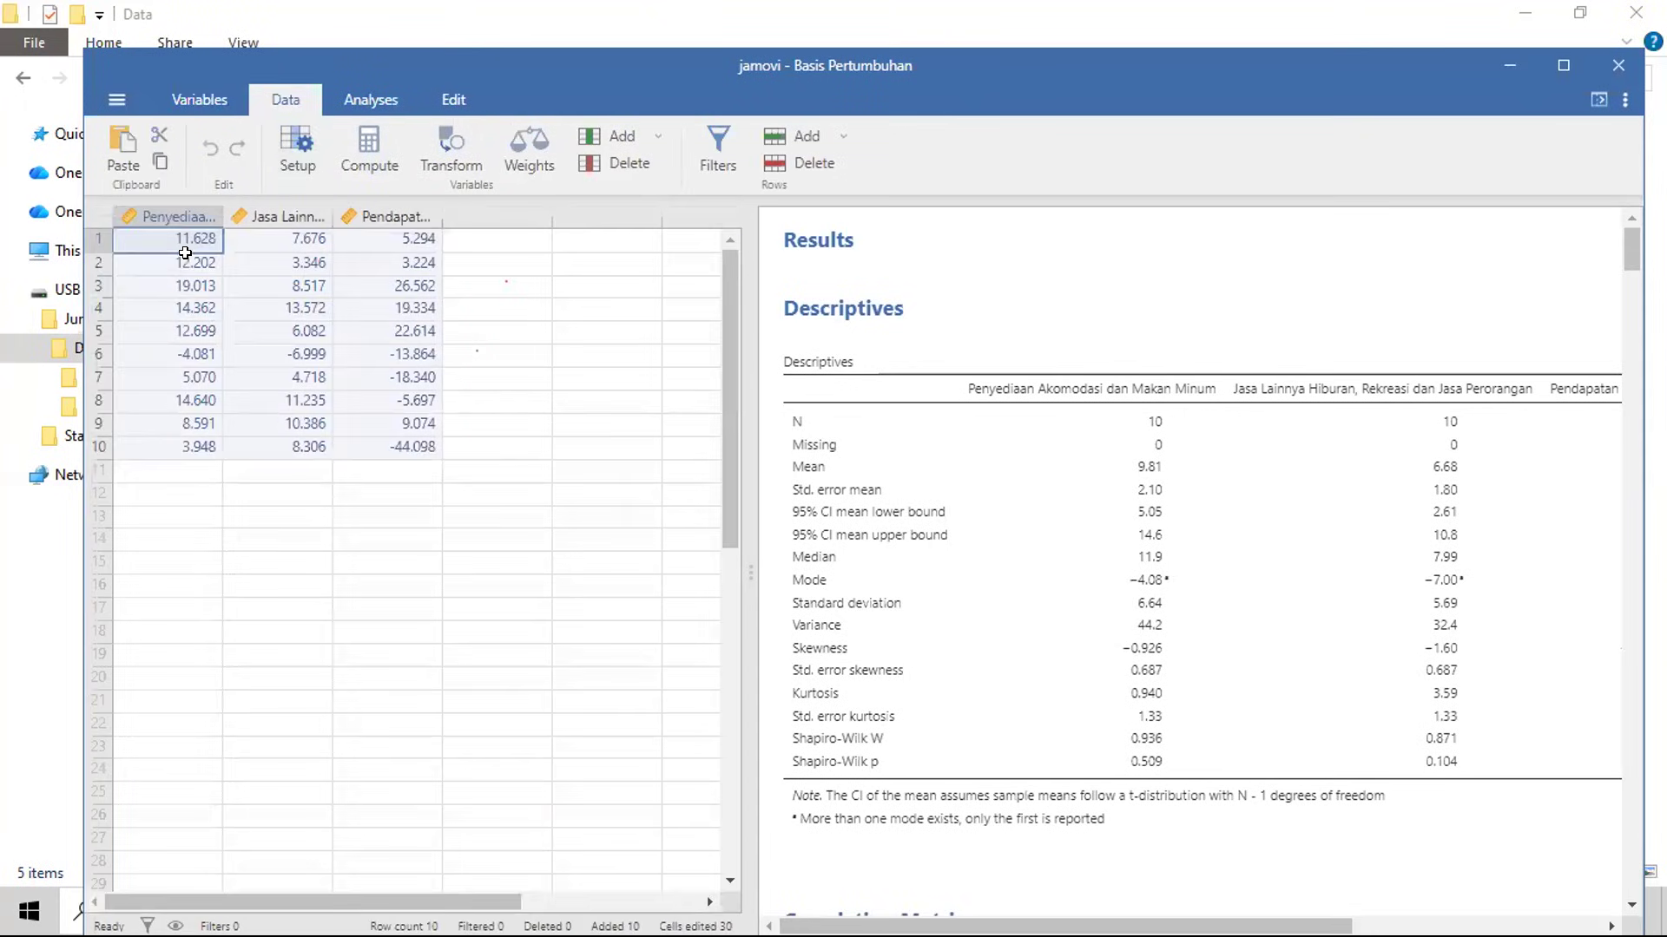
{"action": "left_click", "coordinate": [356, 118]}
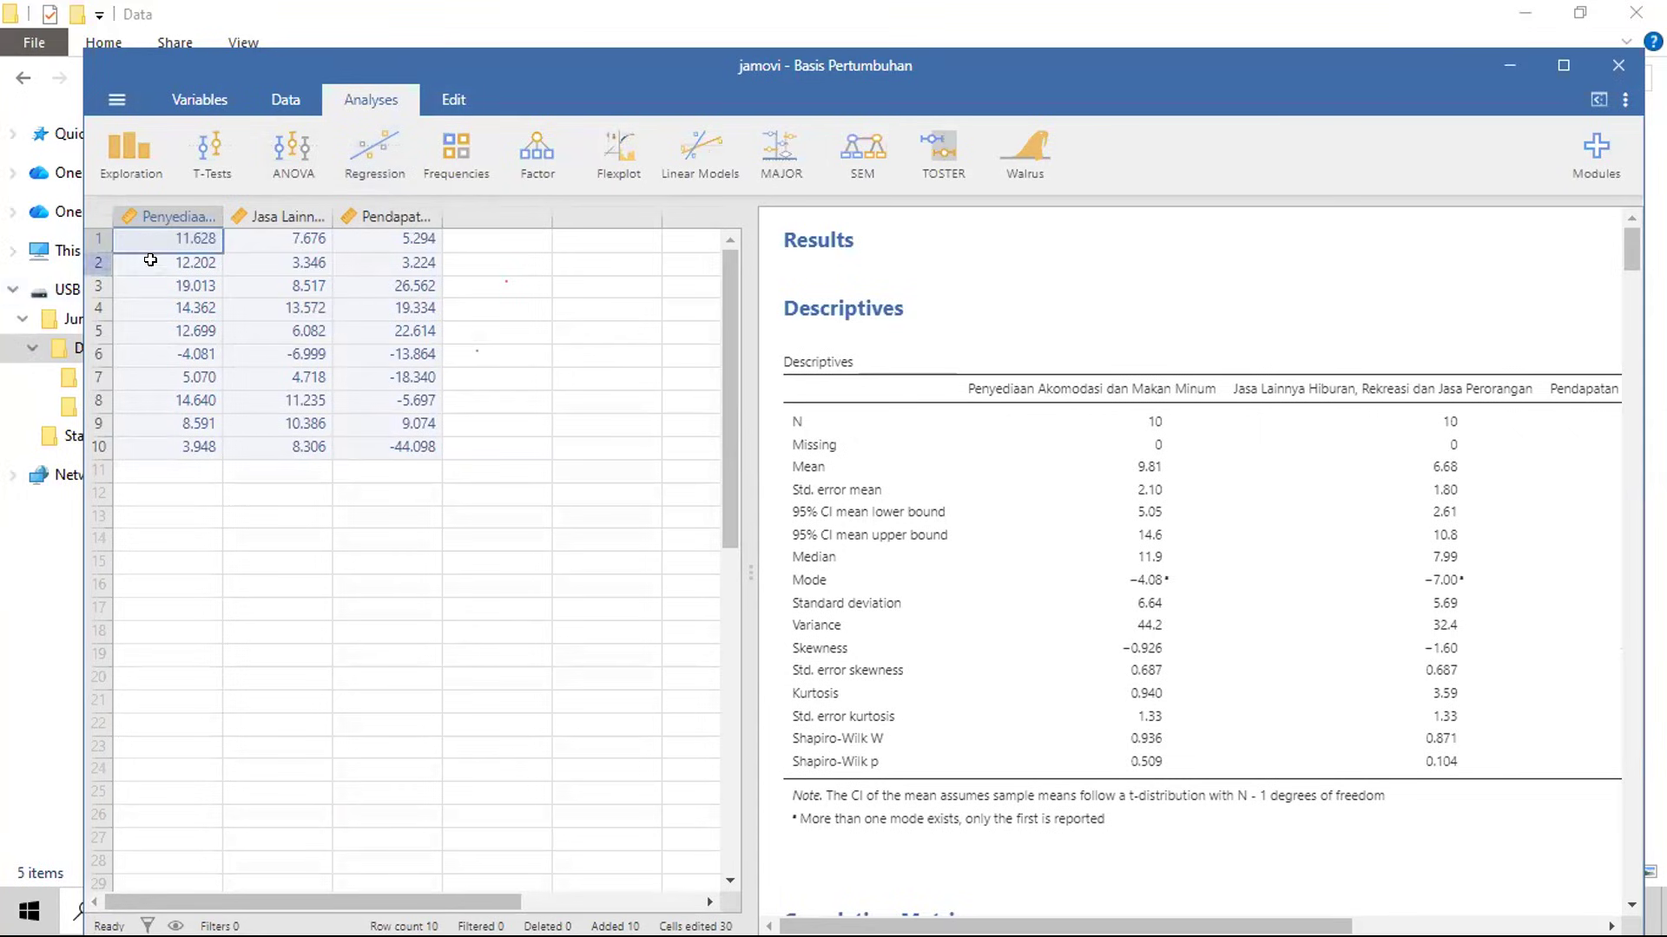
{"action": "left_click", "coordinate": [482, 227]}
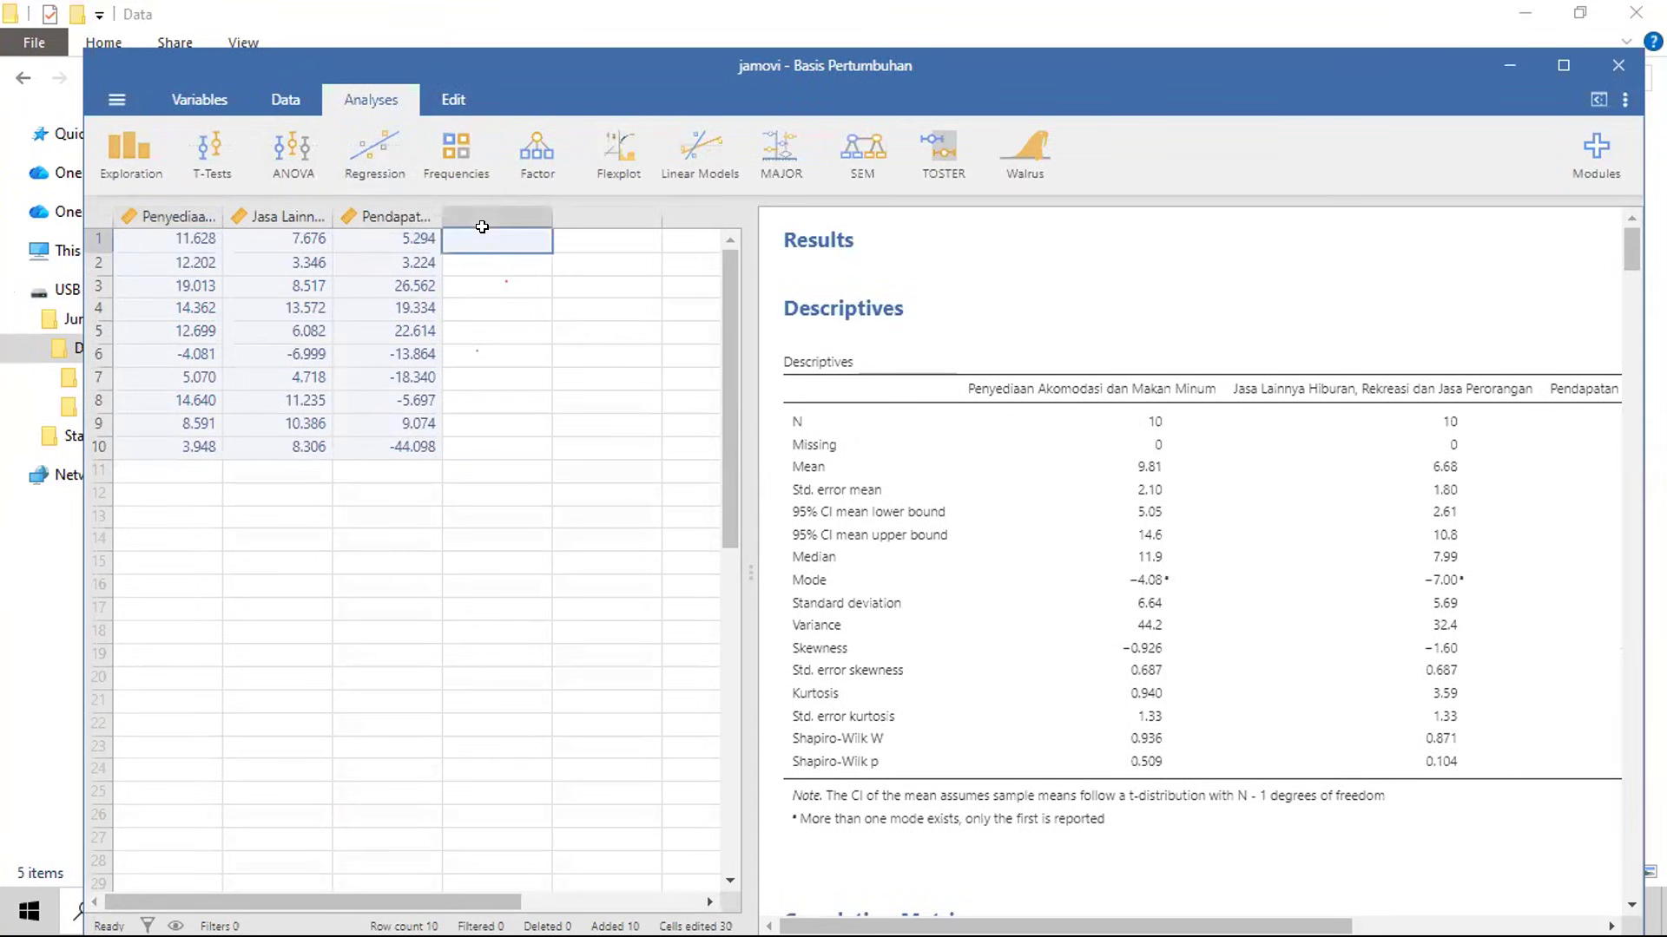
{"action": "right_click", "coordinate": [495, 243]}
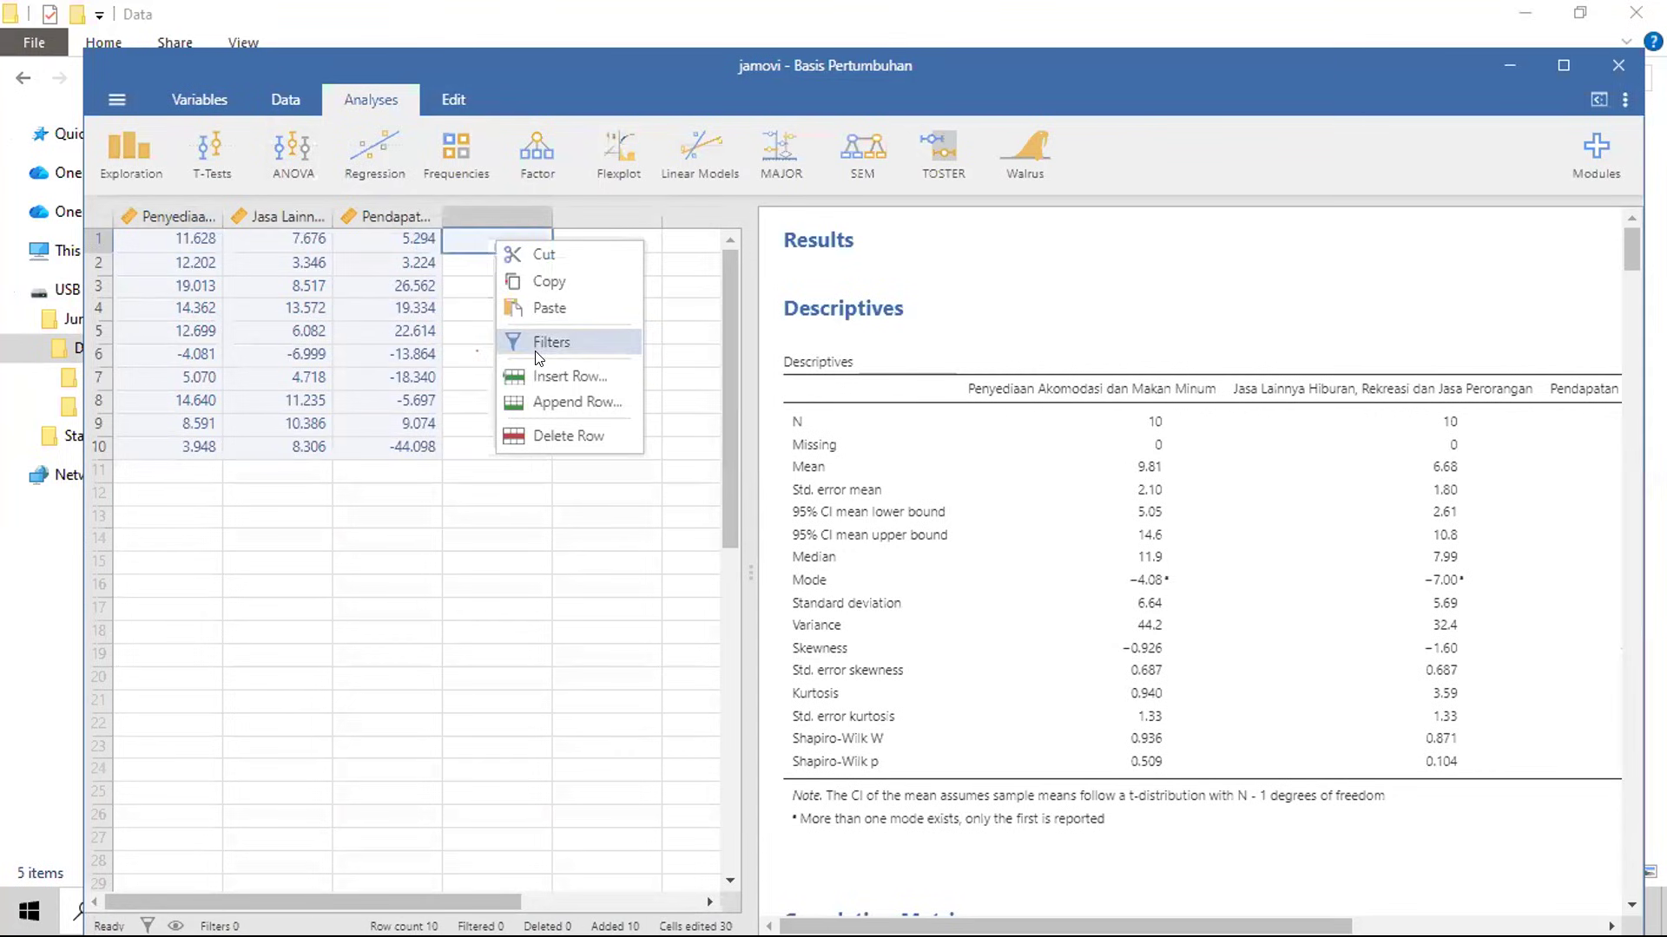
{"action": "left_click", "coordinate": [392, 343]}
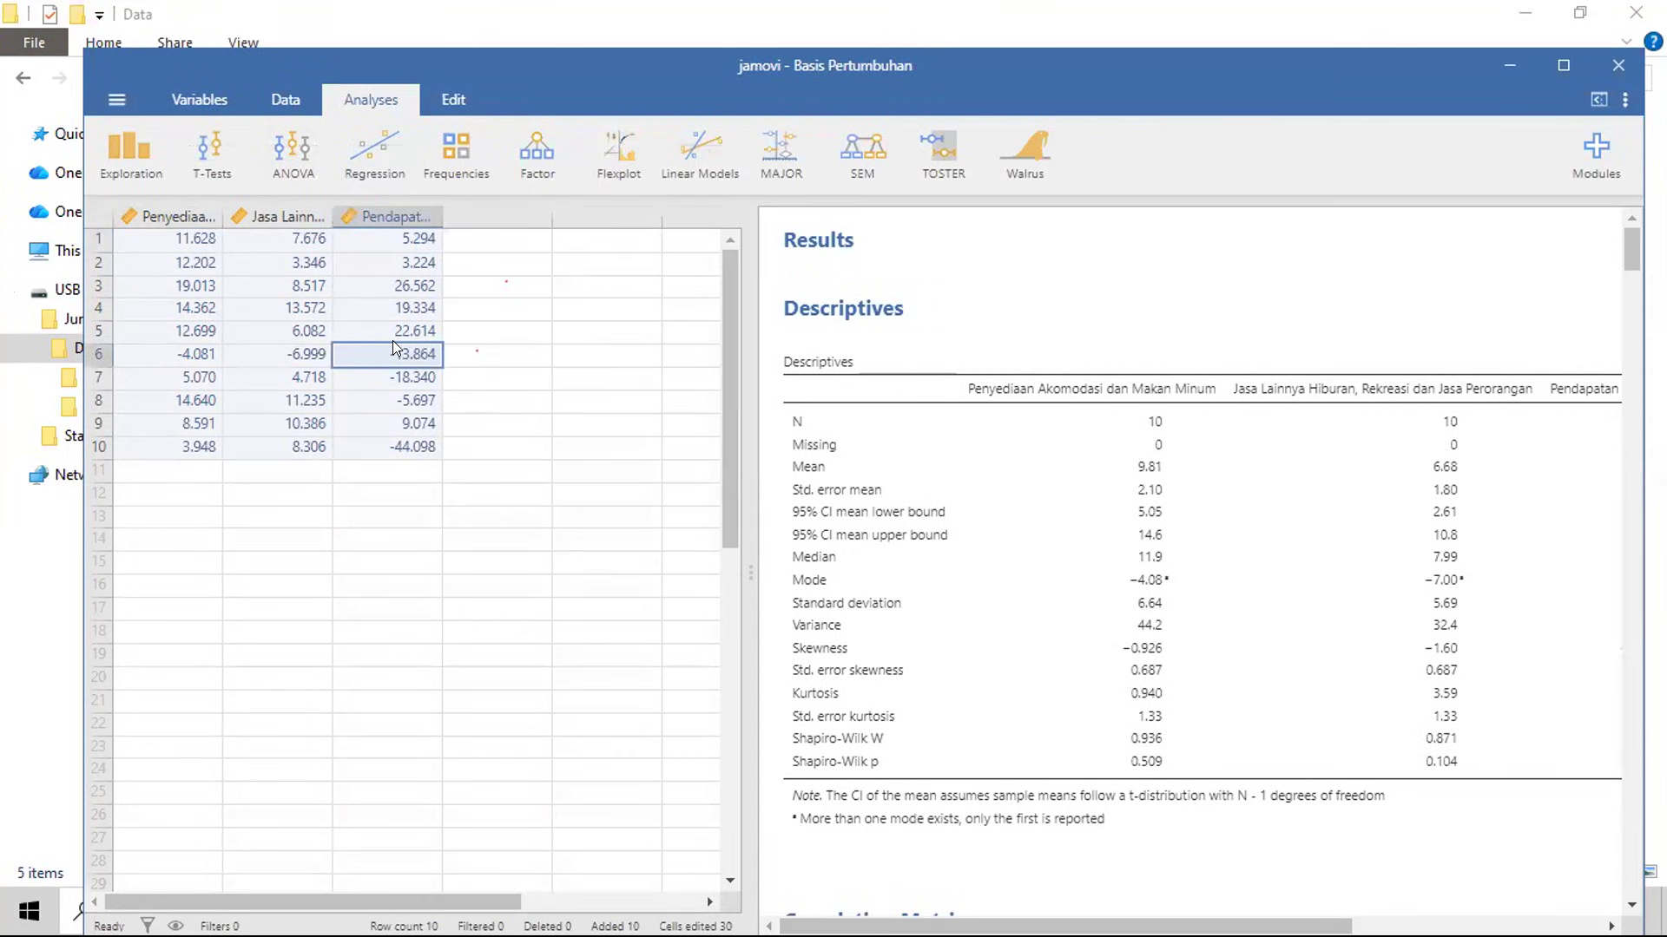
{"action": "left_click", "coordinate": [503, 286]}
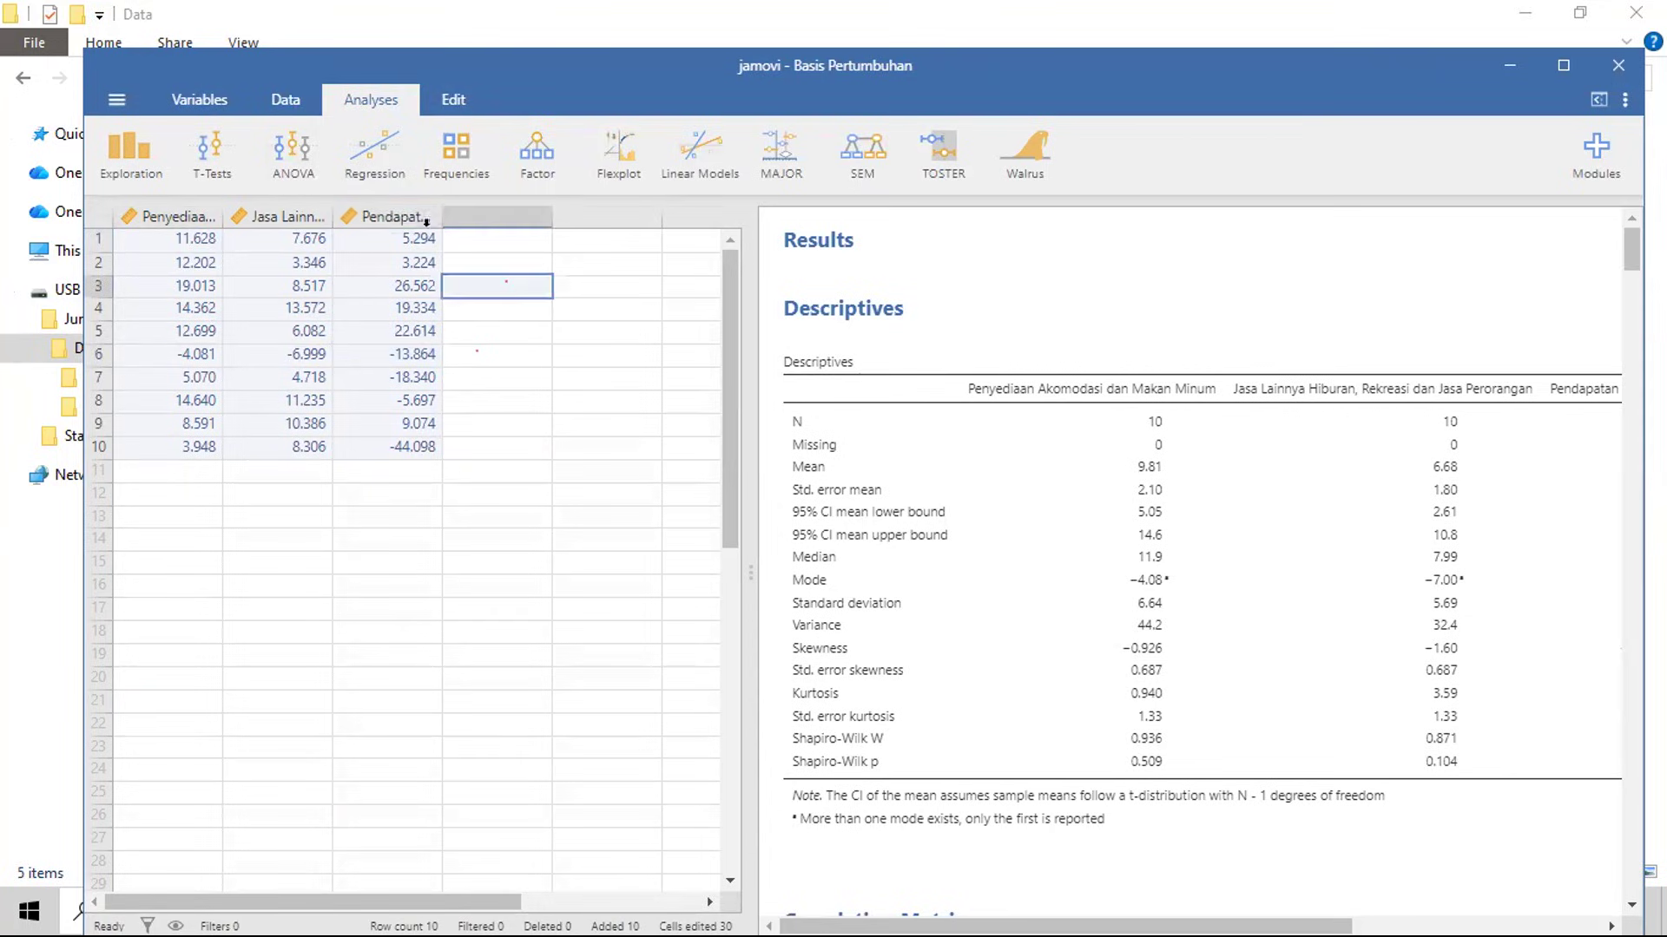
Step: Look over the regression analyses on offer, including Correlation Matrix and Linear Regression
{"action": "left_click", "coordinate": [379, 168]}
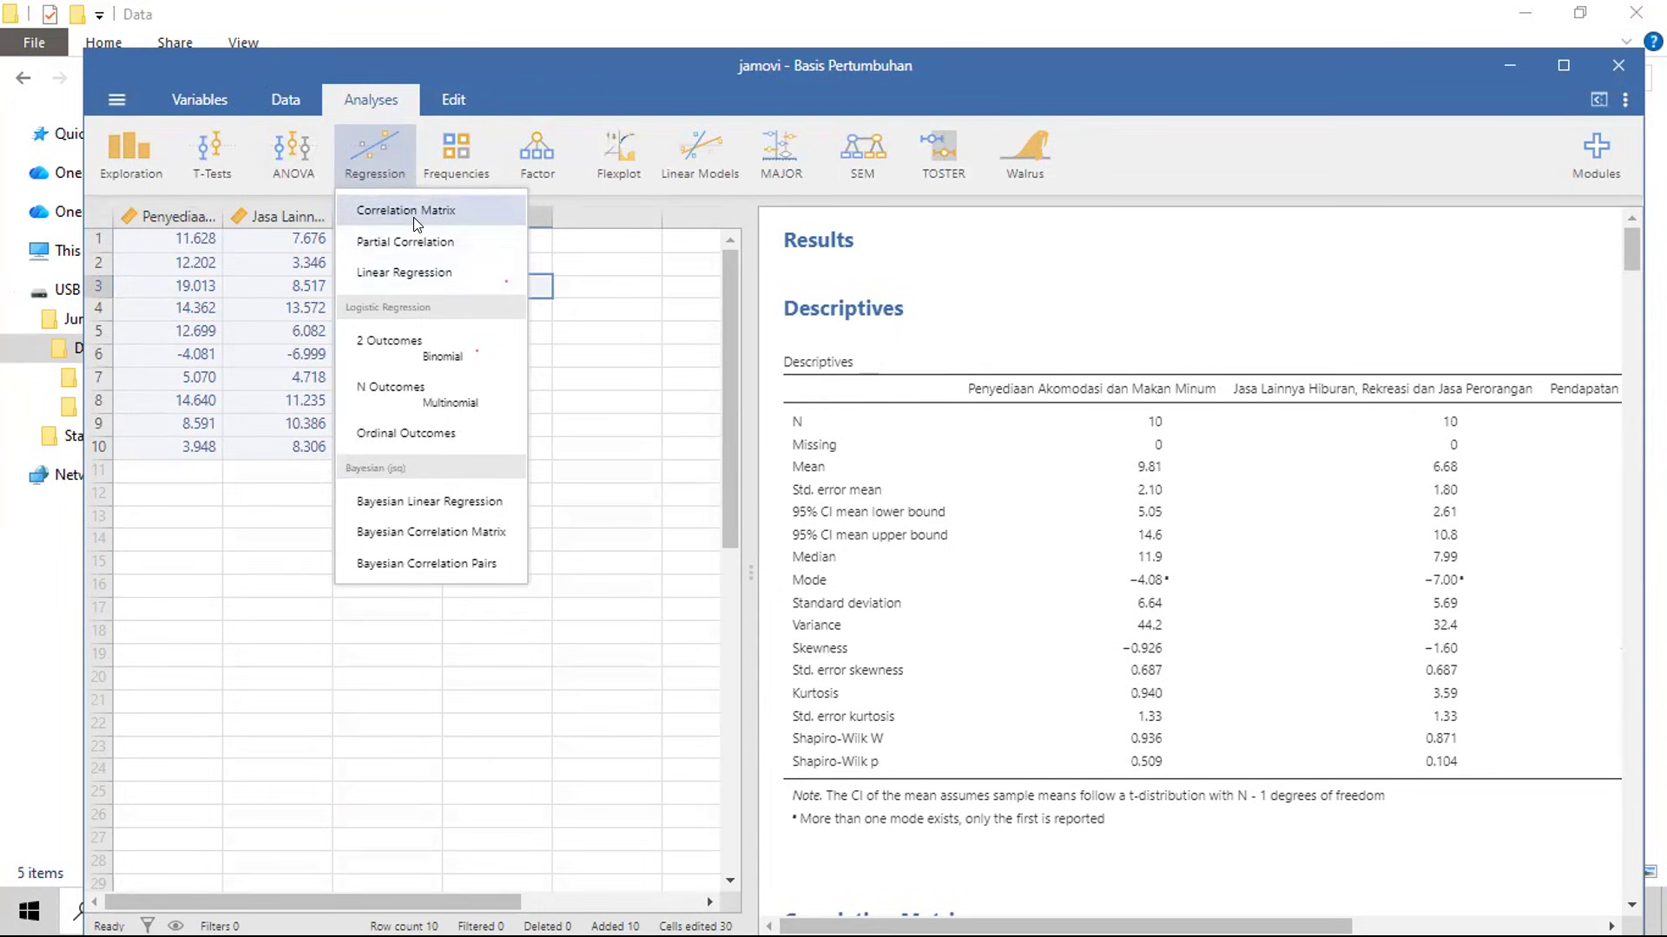
{"action": "key", "text": "Escape"}
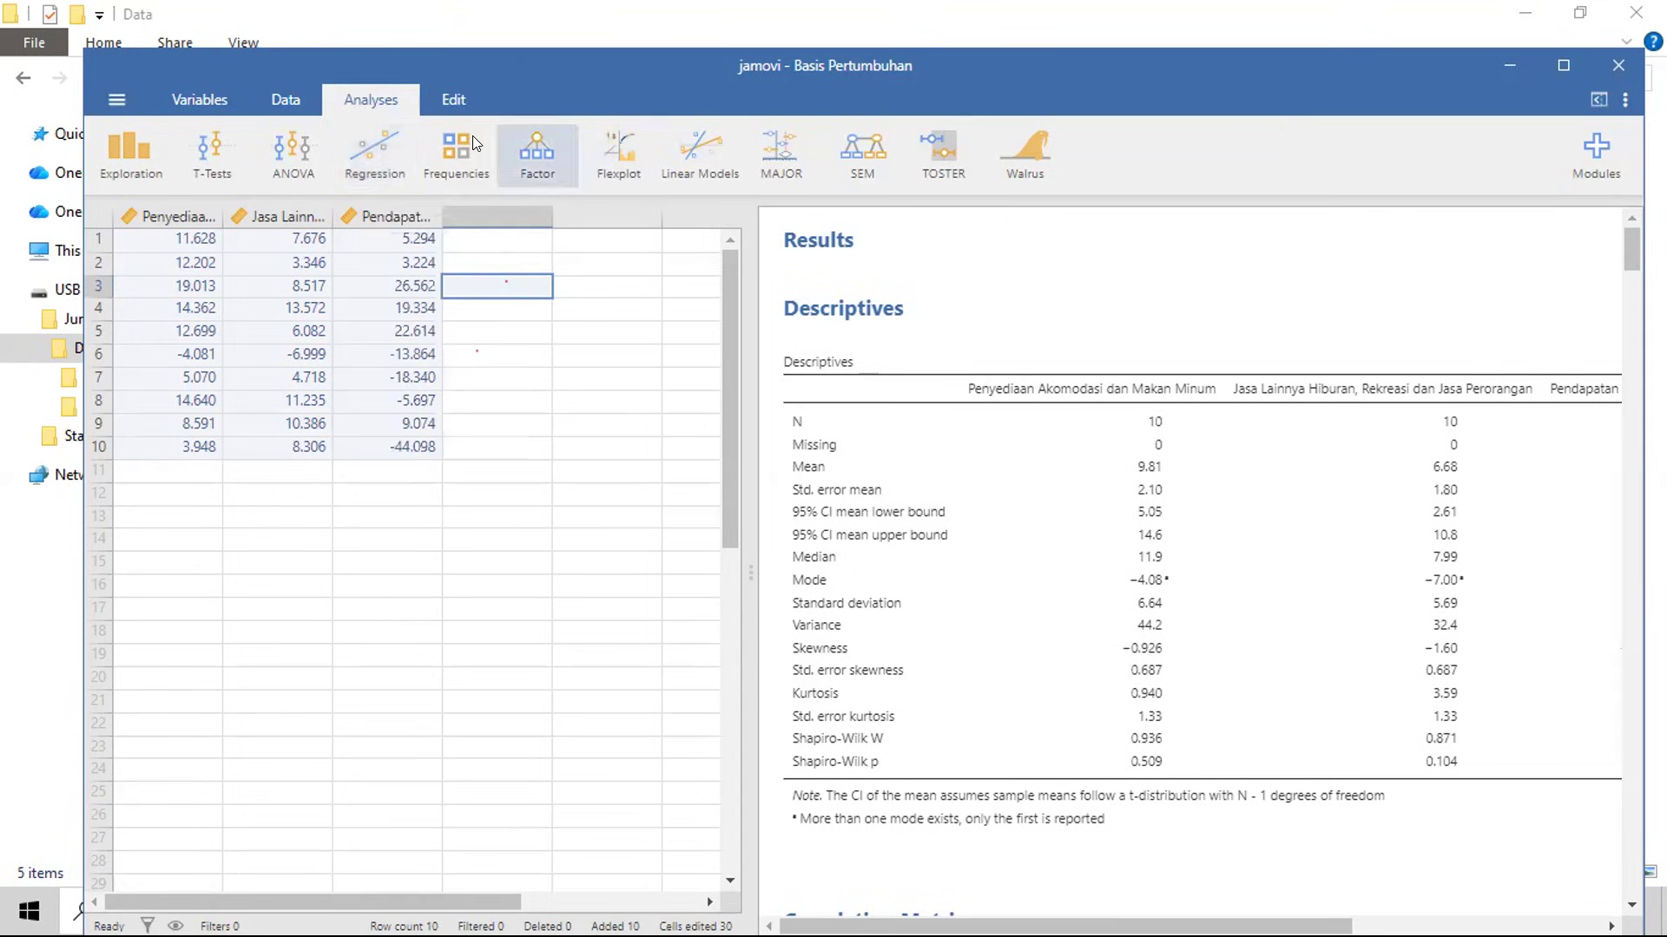
{"action": "left_click", "coordinate": [375, 153]}
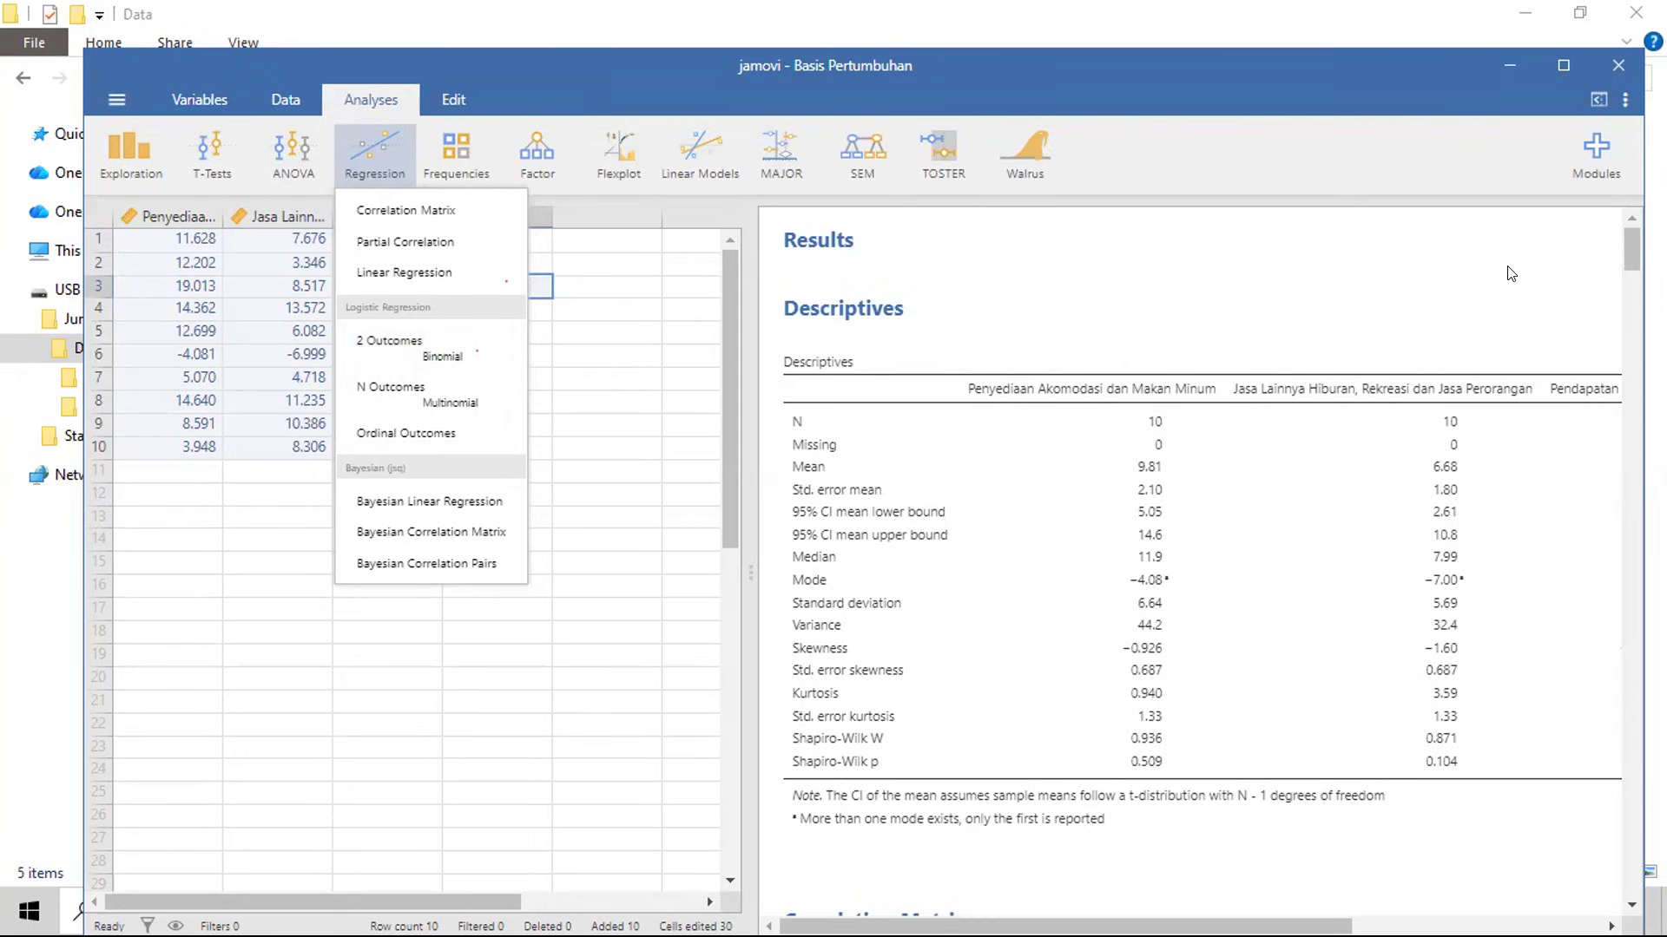
{"action": "left_click", "coordinate": [1196, 556]}
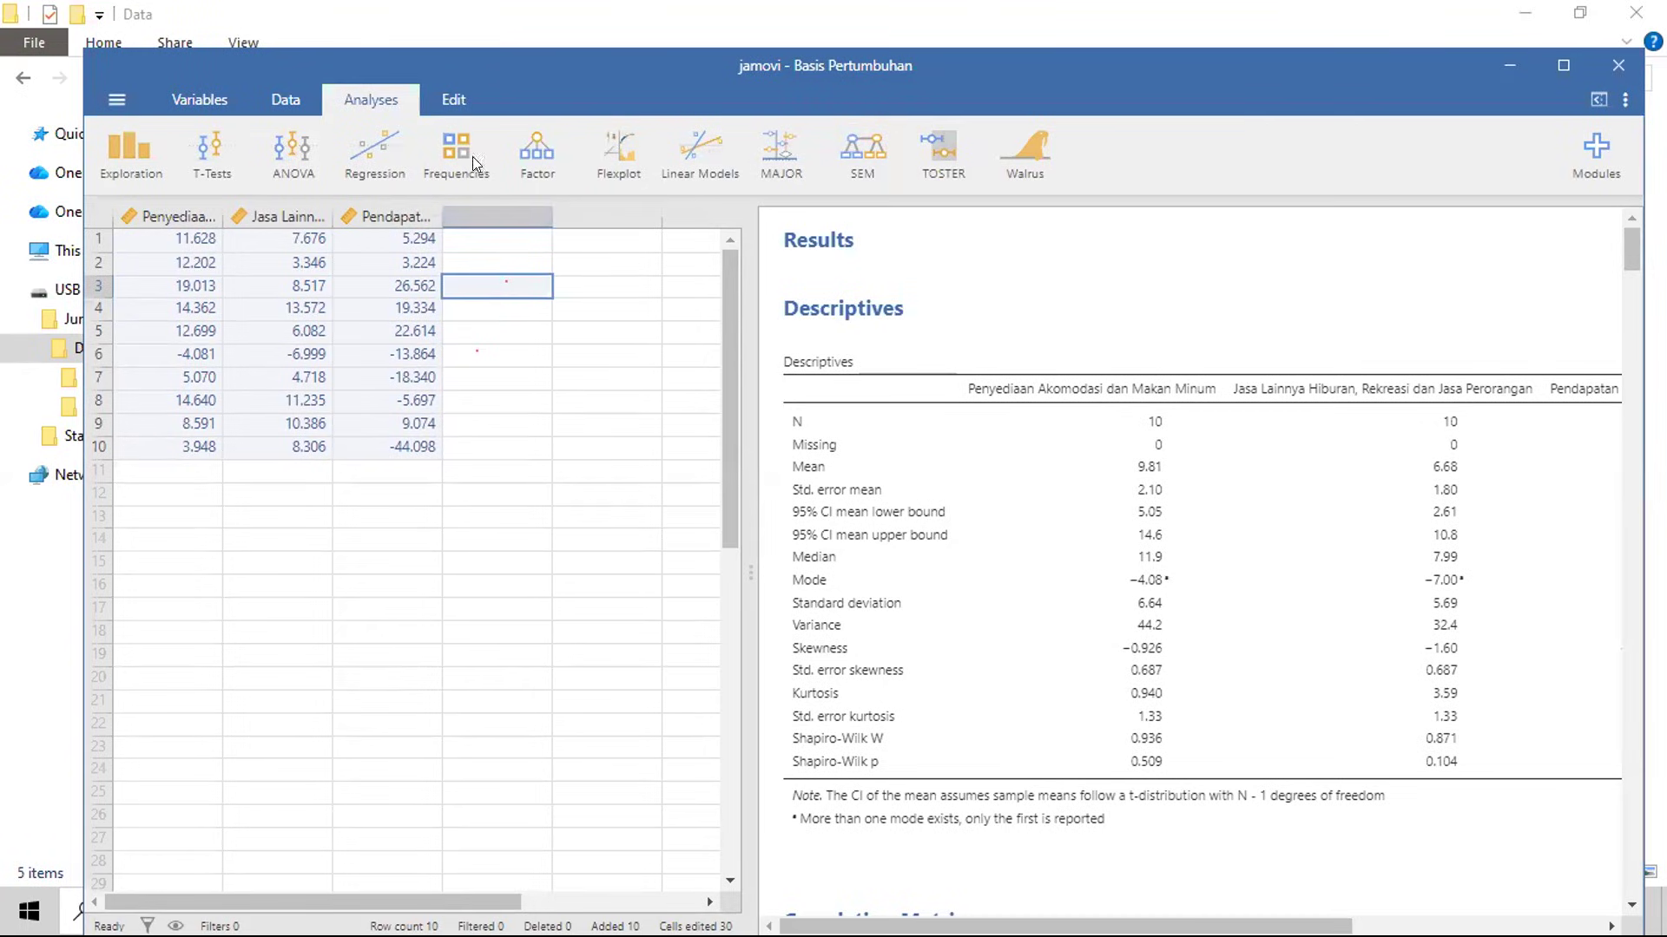
{"action": "left_click", "coordinate": [355, 150]}
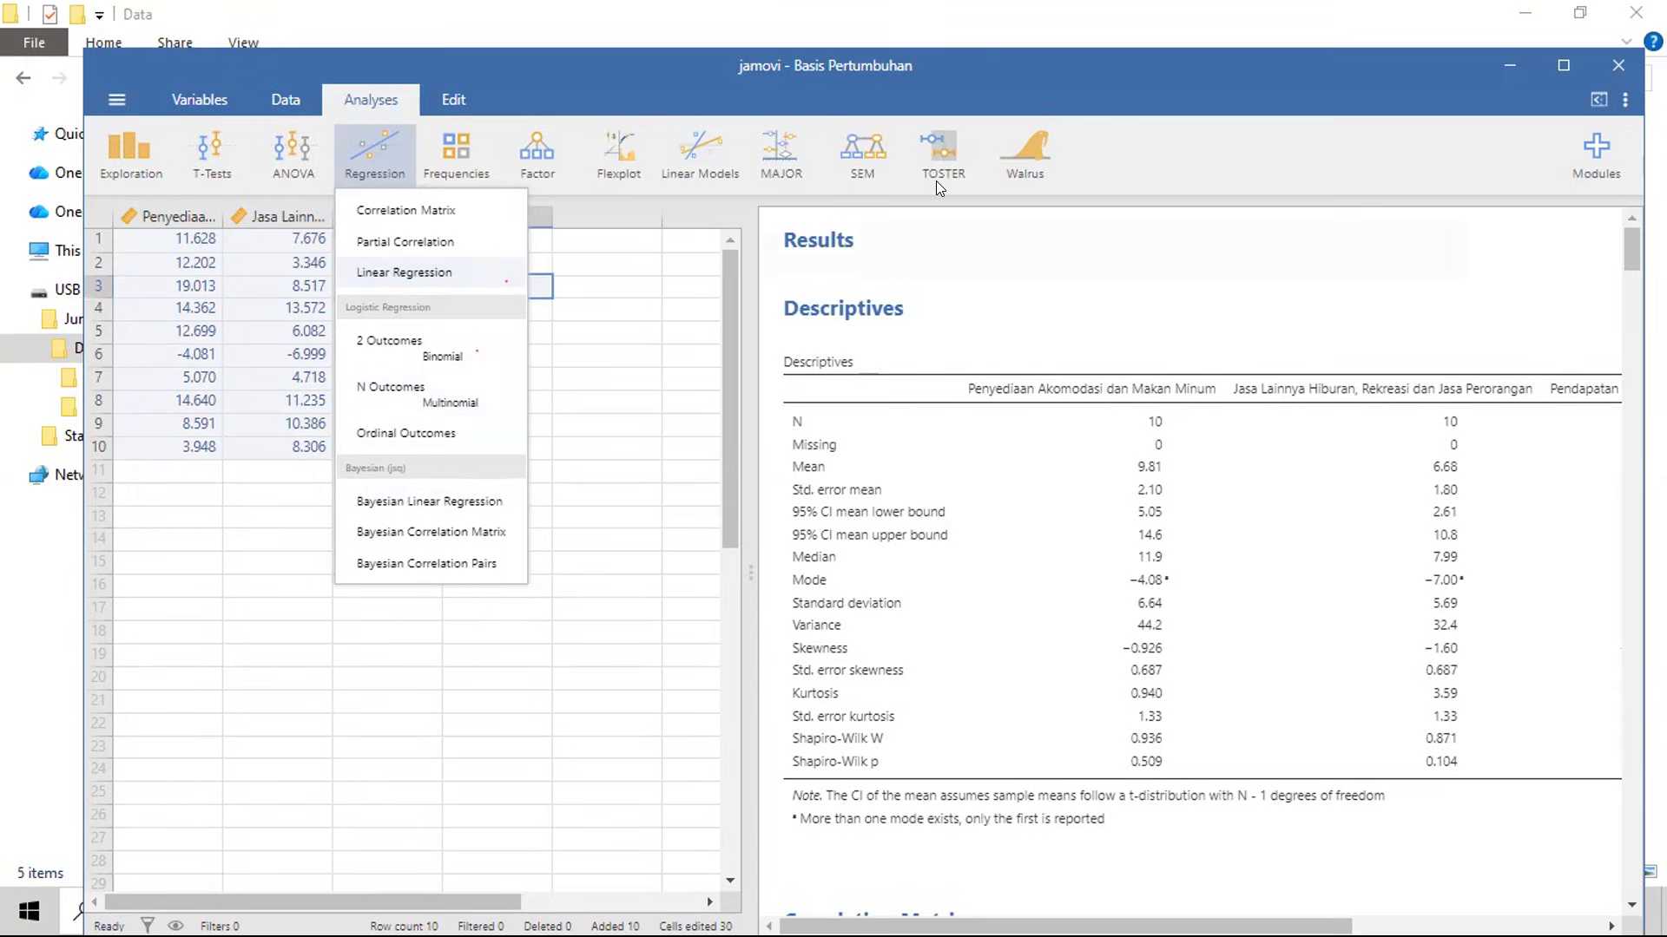
{"action": "key", "text": "Escape"}
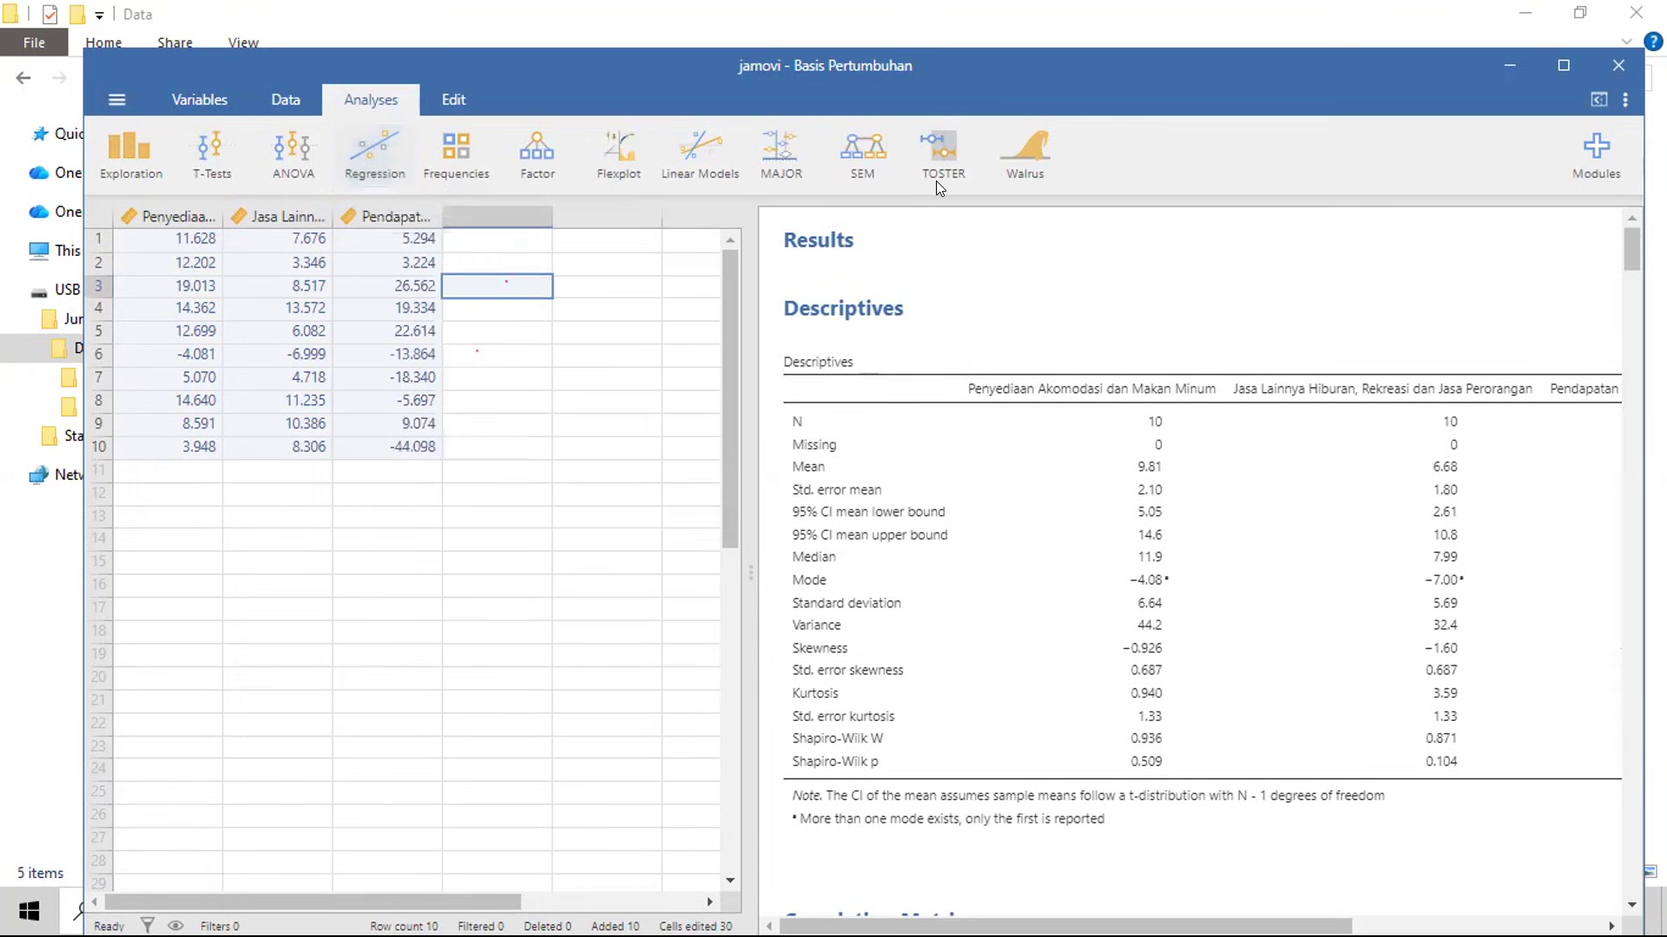
Step: Add a Linear Regression analysis and go through its available variables, ending with Pendapatan Asli Daerah selected
{"action": "left_click", "coordinate": [365, 162]}
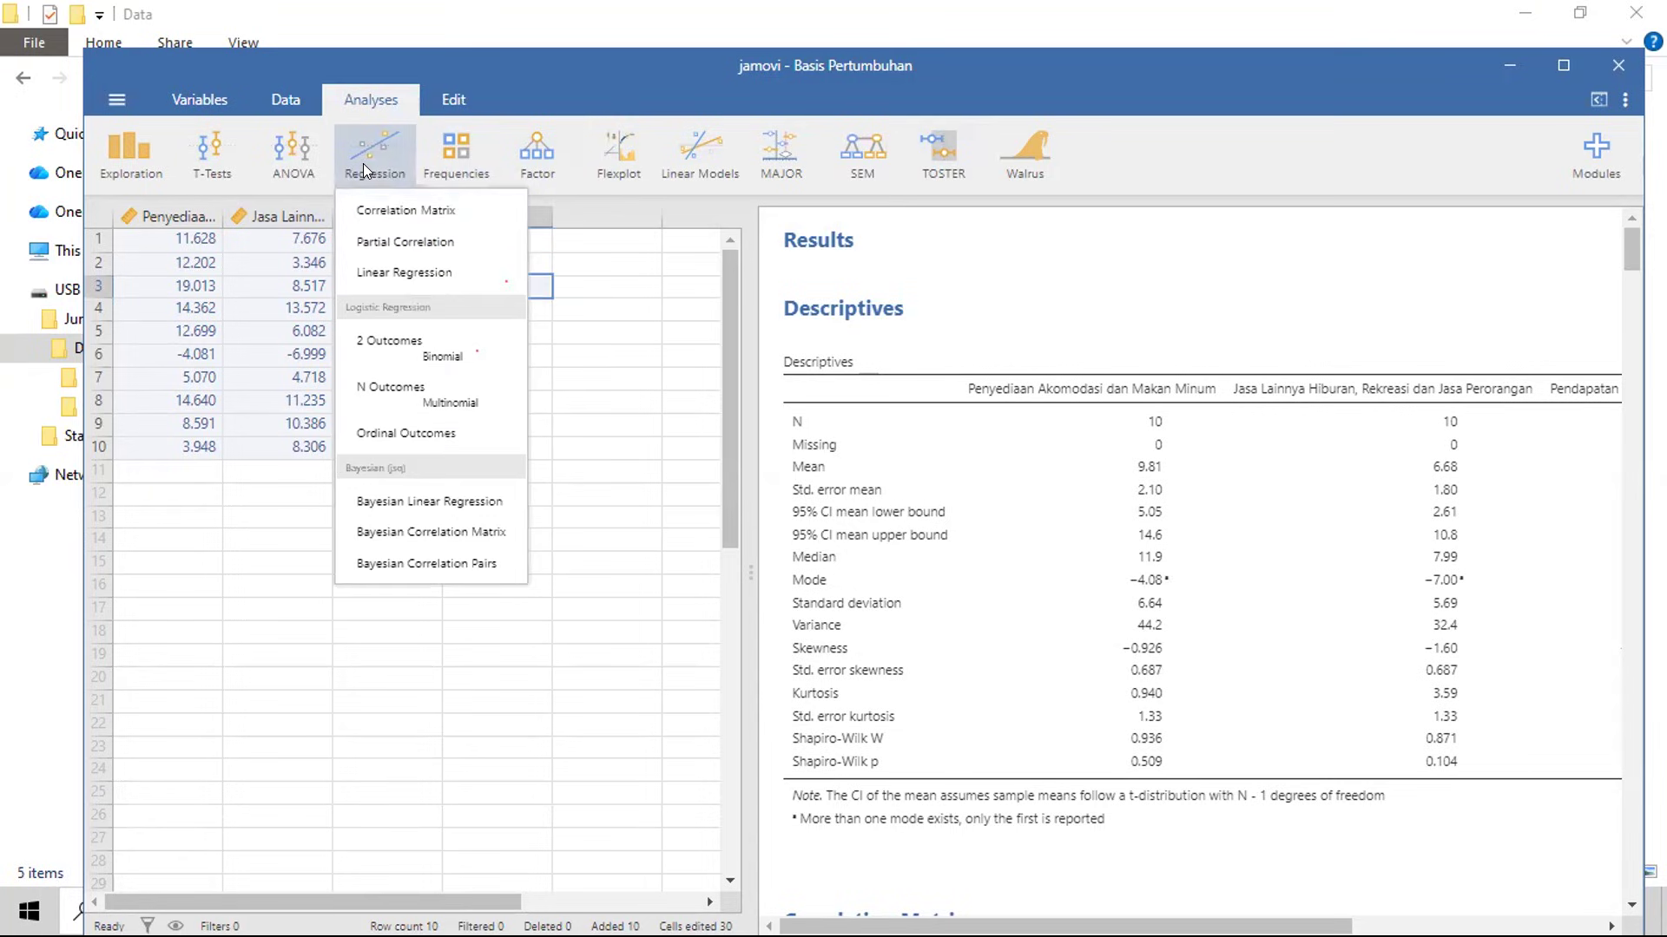
{"action": "left_click", "coordinate": [384, 267]}
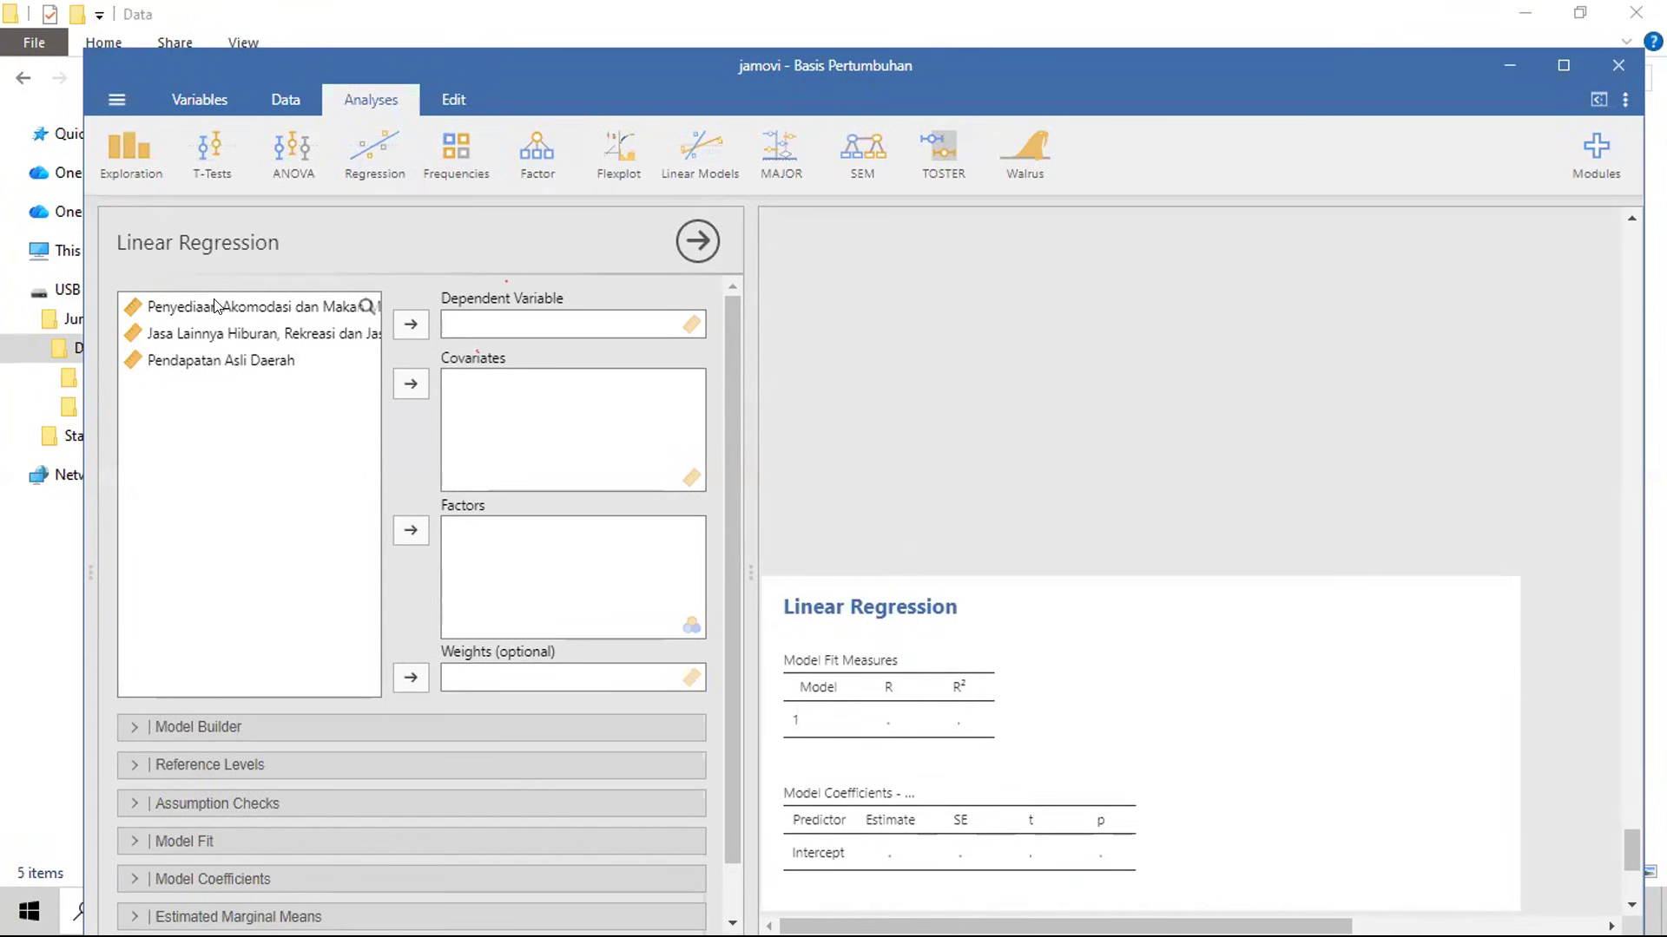
{"action": "left_click", "coordinate": [261, 306]}
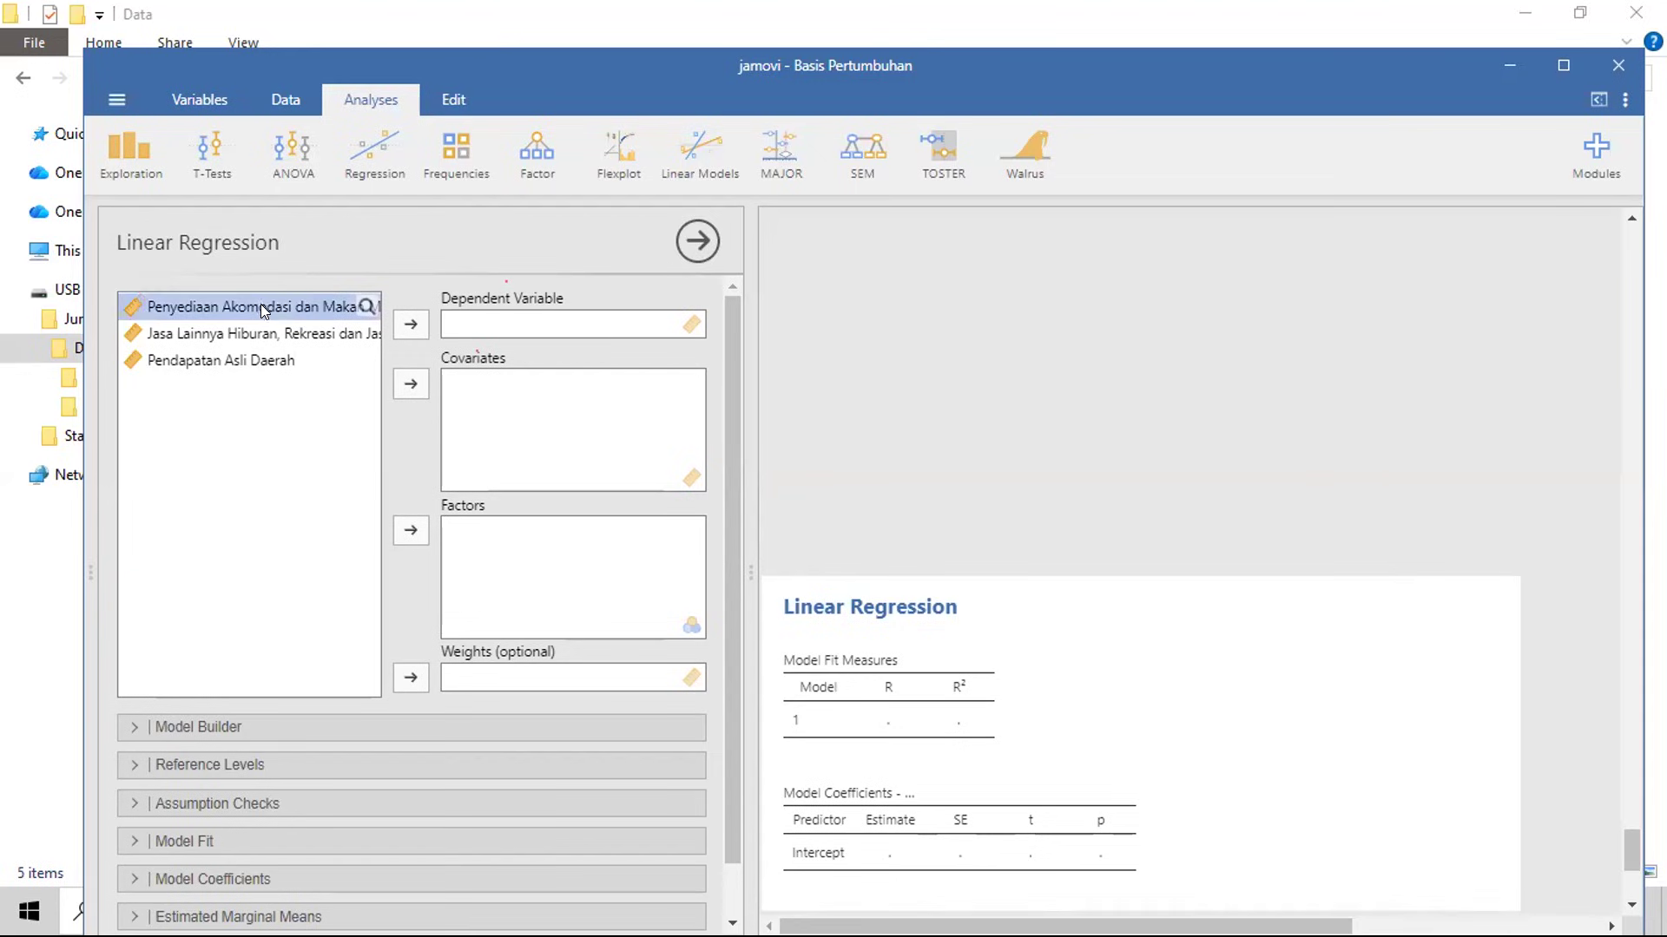
{"action": "left_click", "coordinate": [256, 335]}
{"action": "left_click", "coordinate": [246, 360]}
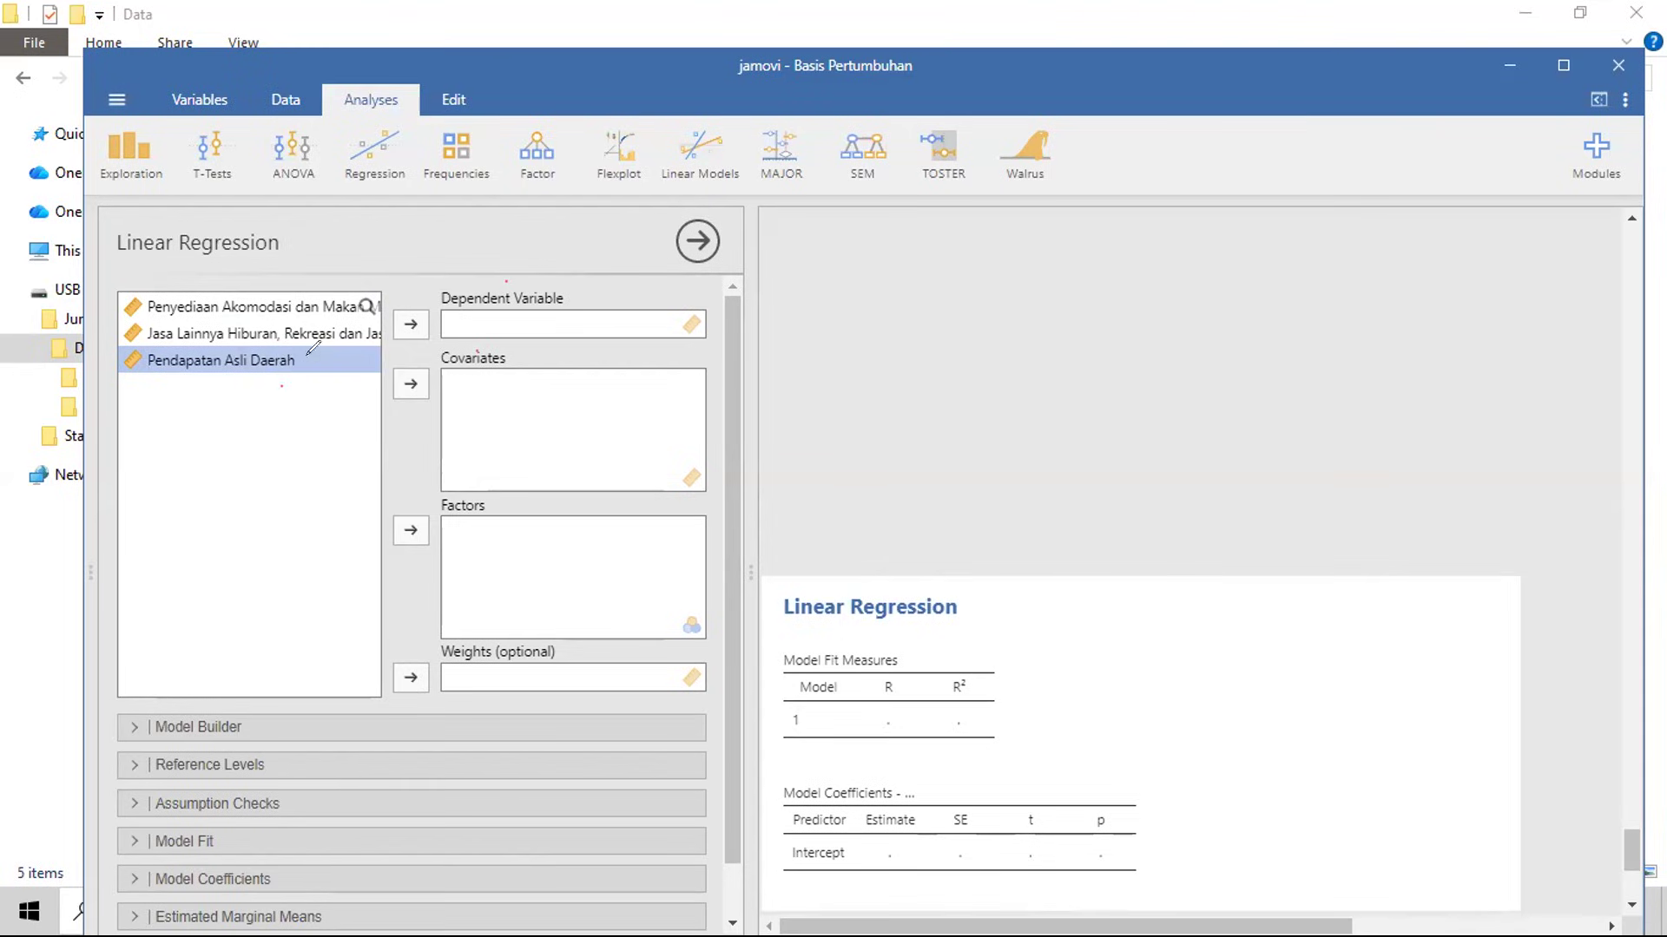
Step: Mark Pendapatan Asli Daerah as Y, Penyediaan Akomodasi dan Makan Minum as X1 and Jasa Lainnya Hiburan as X2 in red handwriting
{"action": "mouse_move", "coordinate": [311, 354]}
{"action": "left_mouse_down"}
{"action": "mouse_move", "coordinate": [314, 393]}
{"action": "mouse_move", "coordinate": [232, 375]}
{"action": "left_mouse_up"}
{"action": "mouse_move", "coordinate": [137, 296]}
{"action": "left_mouse_down"}
{"action": "mouse_move", "coordinate": [111, 323]}
{"action": "mouse_move", "coordinate": [131, 434]}
{"action": "mouse_move", "coordinate": [213, 502]}
{"action": "mouse_move", "coordinate": [259, 506]}
{"action": "left_mouse_up"}
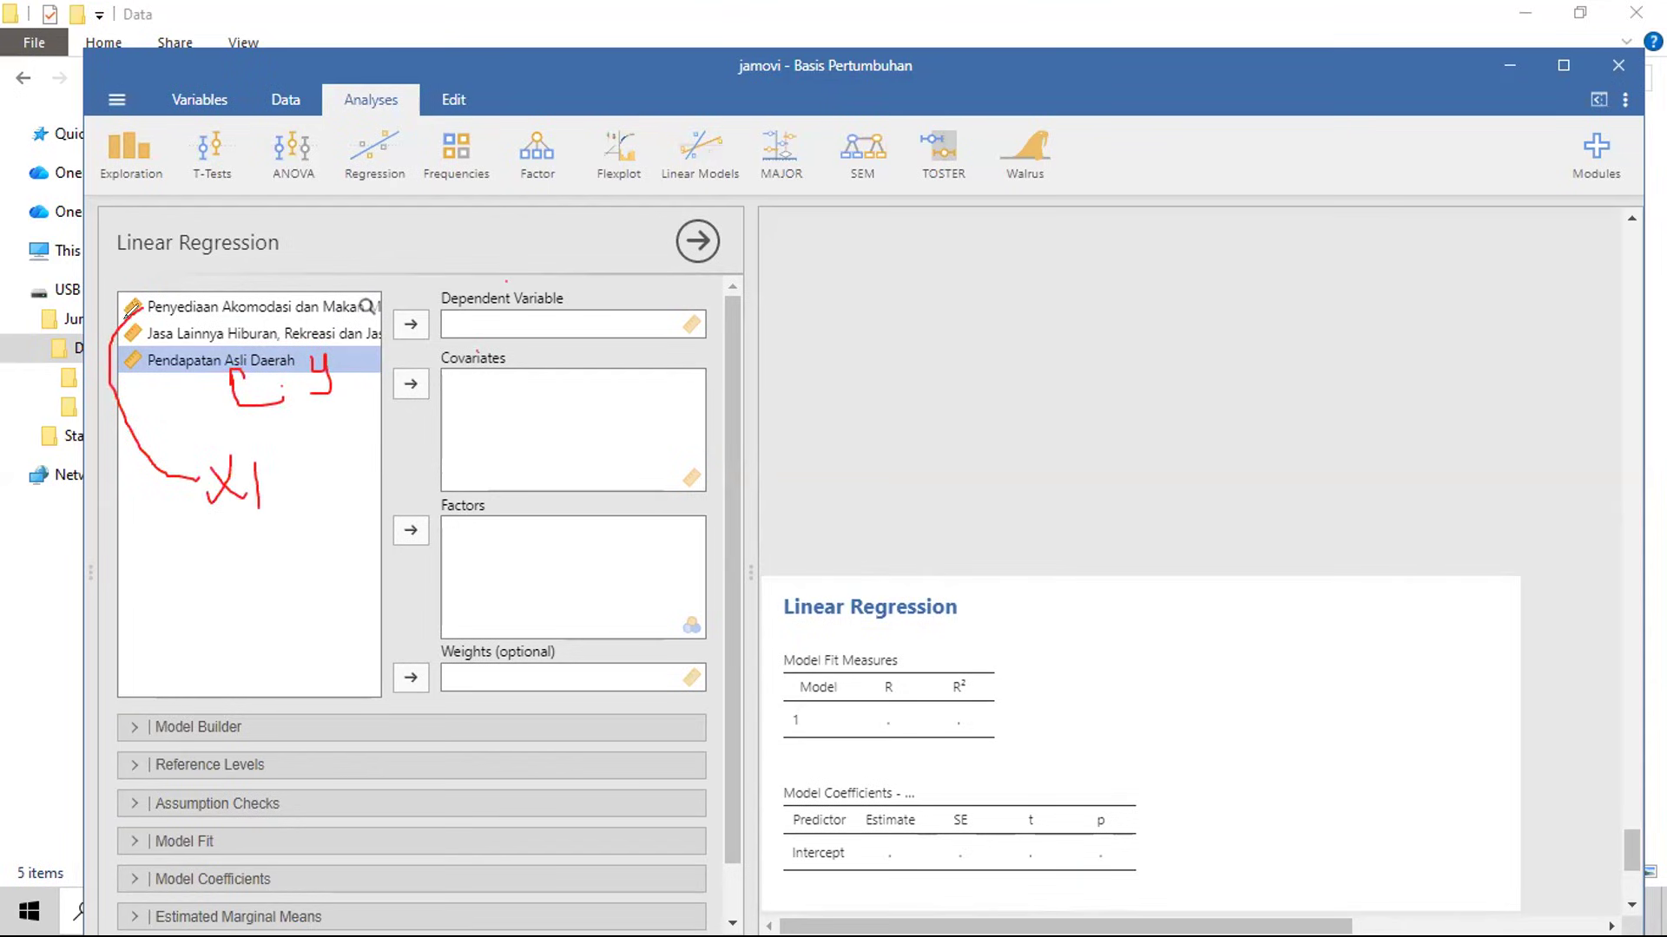
{"action": "mouse_move", "coordinate": [130, 333]}
{"action": "left_mouse_down"}
{"action": "mouse_move", "coordinate": [109, 434]}
{"action": "mouse_move", "coordinate": [195, 569]}
{"action": "mouse_move", "coordinate": [252, 568]}
{"action": "left_mouse_up"}
{"action": "mouse_move", "coordinate": [257, 545]}
{"action": "left_mouse_down"}
{"action": "mouse_move", "coordinate": [244, 601]}
{"action": "mouse_move", "coordinate": [262, 583]}
{"action": "mouse_move", "coordinate": [307, 609]}
{"action": "left_mouse_up"}
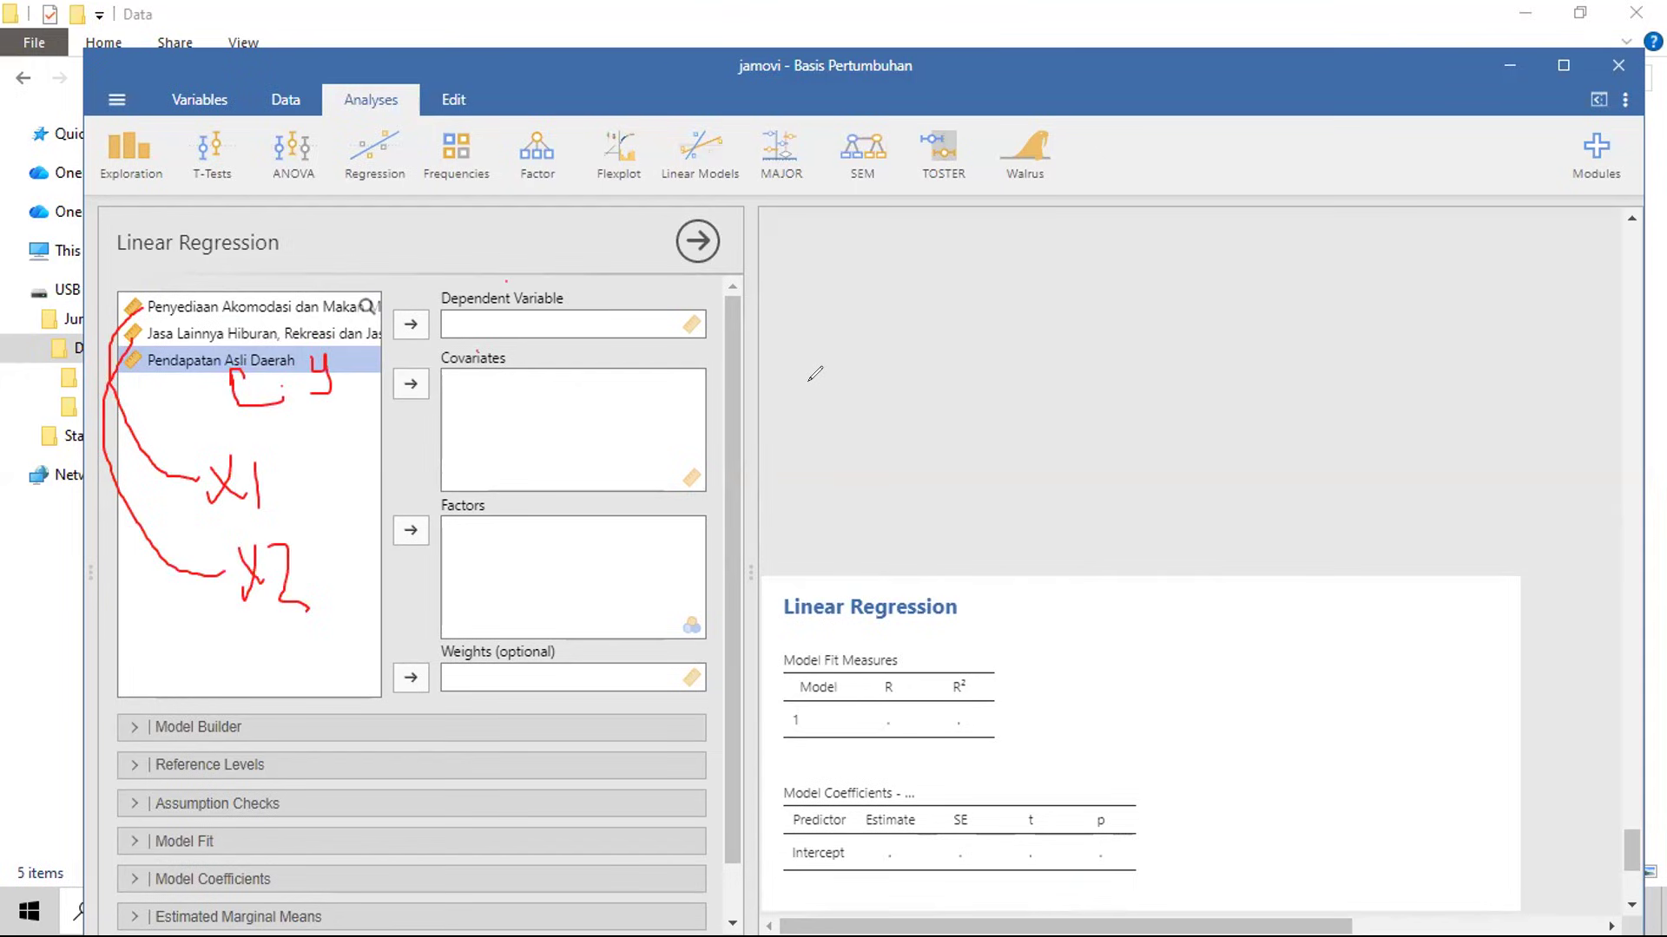
Step: Handwrite the regression equation Y = a + b1.X1 + b2.X2 + e above the Linear Regression results and draw a frame around it
{"action": "mouse_move", "coordinate": [820, 363]}
{"action": "left_mouse_down"}
{"action": "mouse_move", "coordinate": [846, 434]}
{"action": "mouse_move", "coordinate": [814, 444]}
{"action": "left_mouse_up"}
{"action": "mouse_move", "coordinate": [885, 396]}
{"action": "left_mouse_down"}
{"action": "mouse_move", "coordinate": [975, 427]}
{"action": "mouse_move", "coordinate": [1023, 402]}
{"action": "mouse_move", "coordinate": [1096, 427]}
{"action": "mouse_move", "coordinate": [1147, 404]}
{"action": "mouse_move", "coordinate": [1195, 427]}
{"action": "mouse_move", "coordinate": [1294, 365]}
{"action": "mouse_move", "coordinate": [1312, 415]}
{"action": "left_mouse_up"}
{"action": "left_click", "coordinate": [1091, 409]}
{"action": "left_click", "coordinate": [1324, 403]}
{"action": "mouse_move", "coordinate": [1377, 364]}
{"action": "left_mouse_down"}
{"action": "mouse_move", "coordinate": [1349, 427]}
{"action": "mouse_move", "coordinate": [1425, 415]}
{"action": "mouse_move", "coordinate": [1475, 382]}
{"action": "mouse_move", "coordinate": [1521, 403]}
{"action": "mouse_move", "coordinate": [1499, 382]}
{"action": "left_mouse_up"}
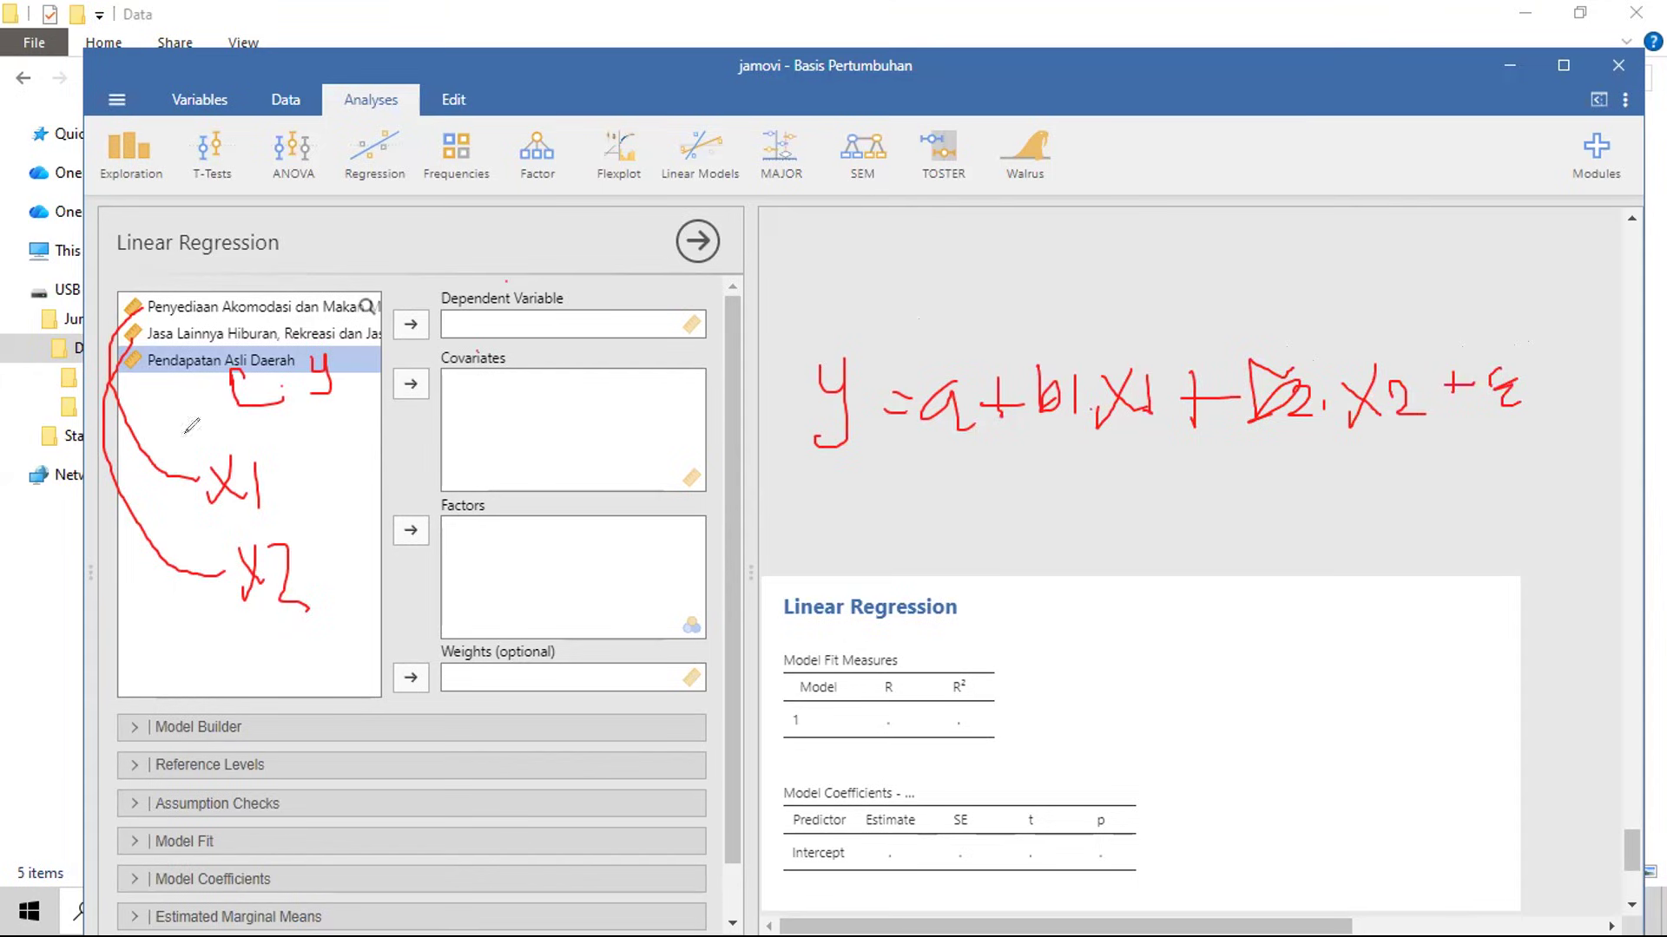
{"action": "left_click_drag", "start_coordinate": [786, 347], "coordinate": [923, 503]}
{"action": "mouse_move", "coordinate": [1127, 470]}
{"action": "left_mouse_down"}
{"action": "mouse_move", "coordinate": [1577, 466]}
{"action": "mouse_move", "coordinate": [960, 283]}
{"action": "mouse_move", "coordinate": [795, 317]}
{"action": "mouse_move", "coordinate": [781, 341]}
{"action": "left_mouse_up"}
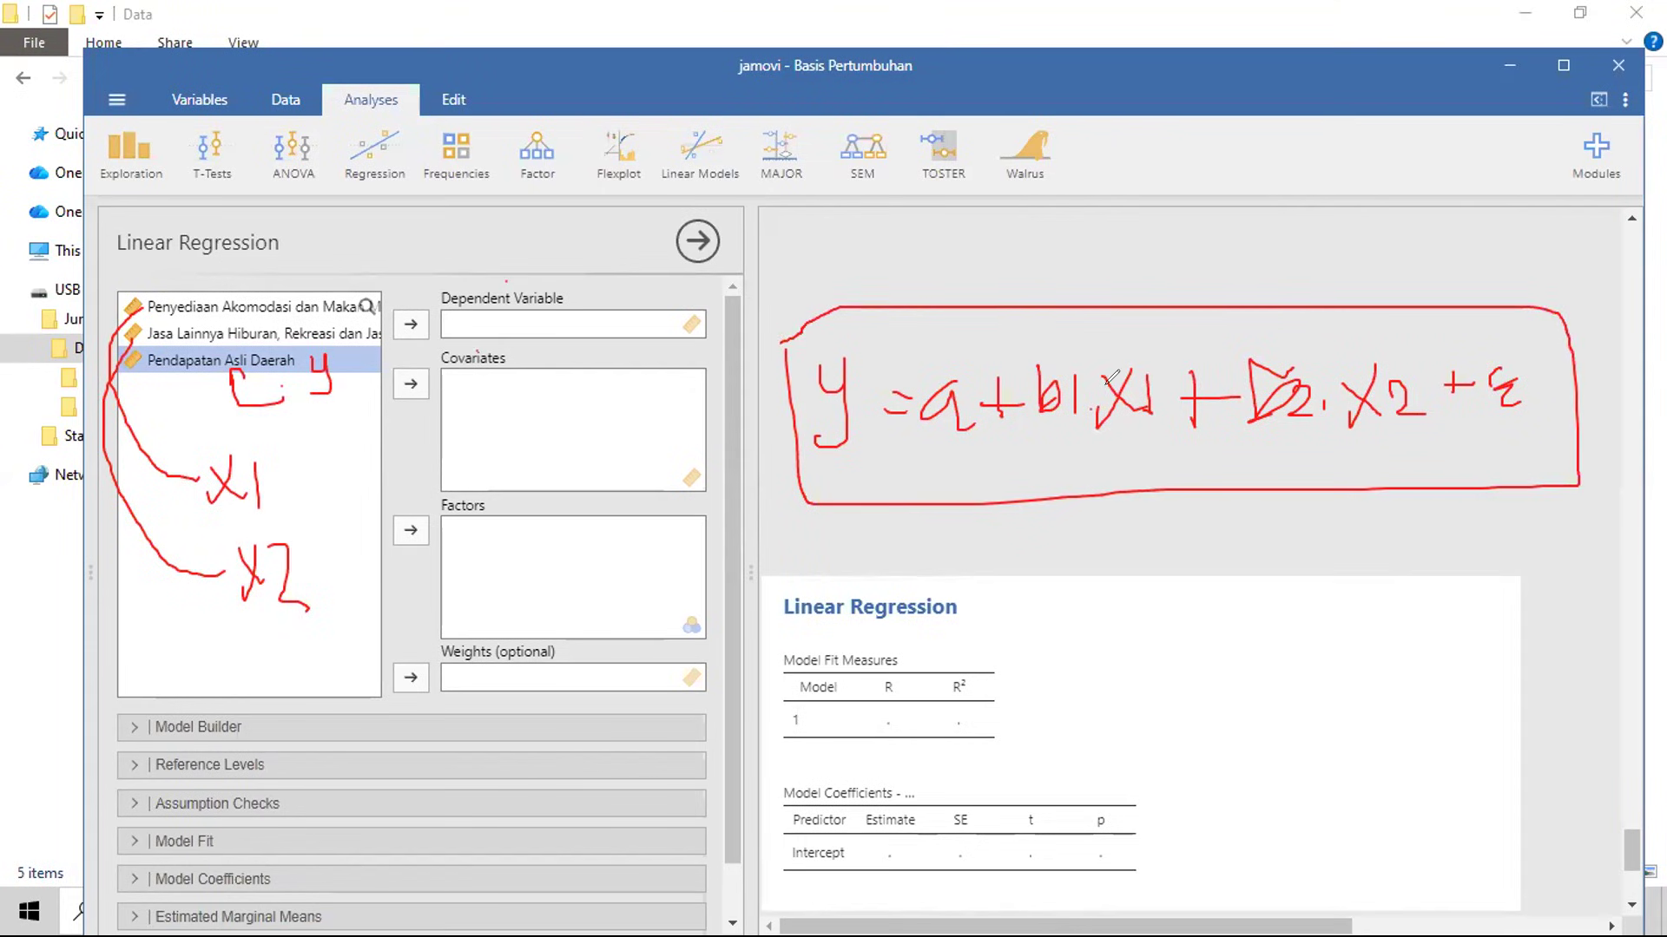
Step: Tick the two X variables, then box the equation's X terms as V.B and its Y term as V.T
{"action": "left_click_drag", "start_coordinate": [258, 299], "coordinate": [176, 342]}
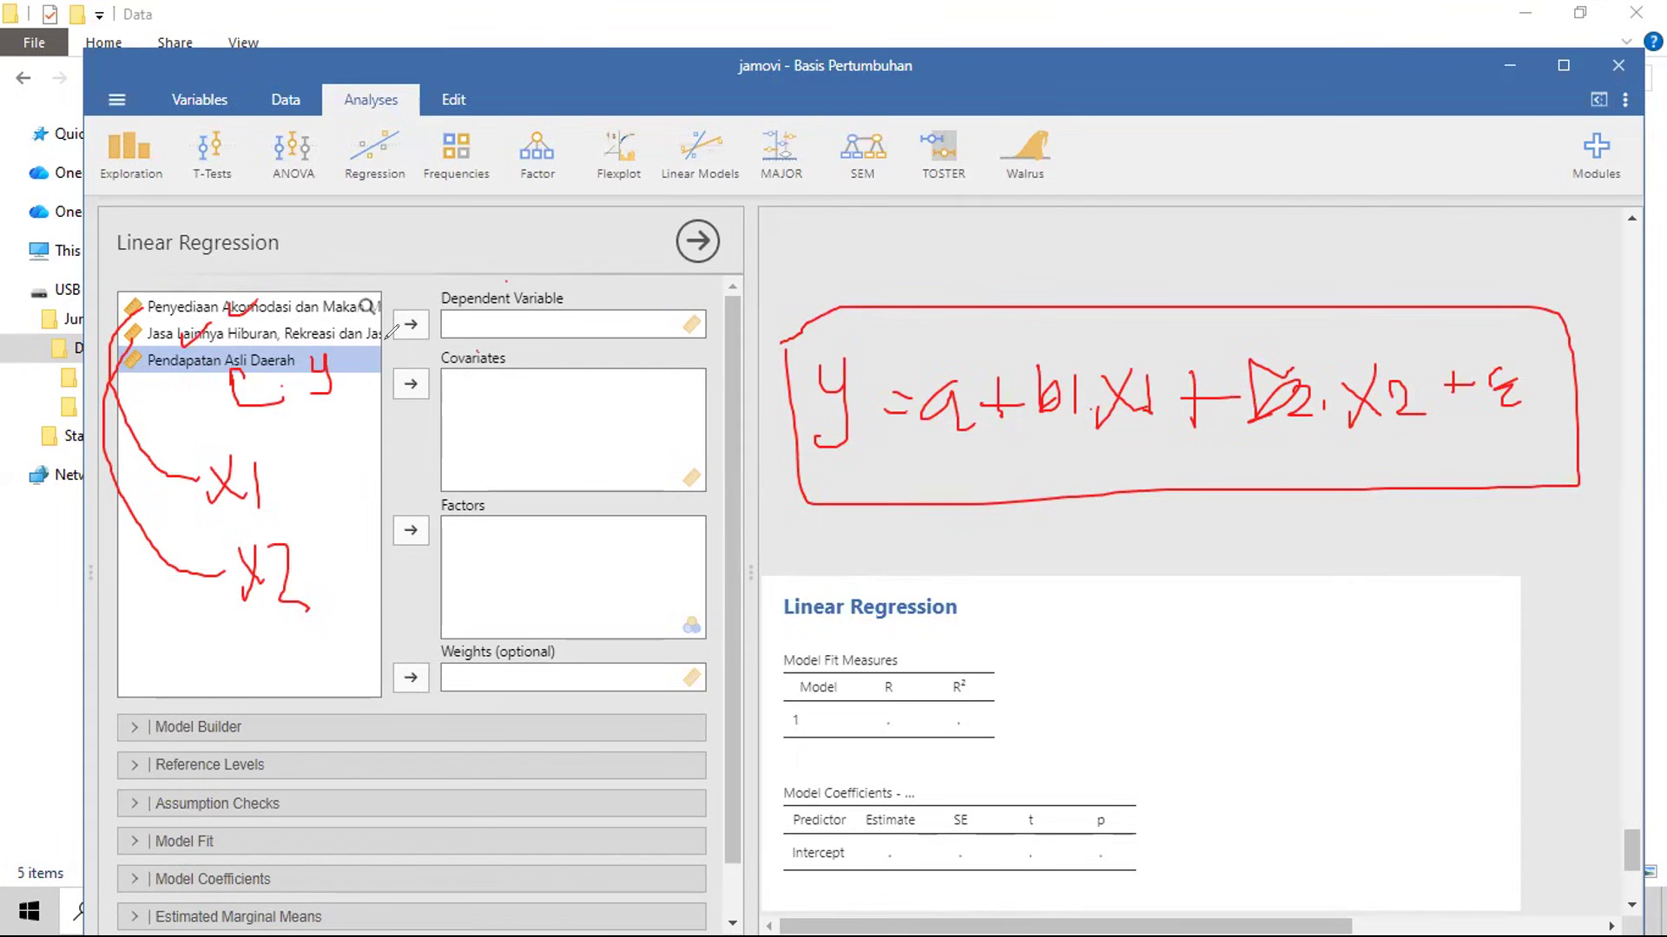
{"action": "mouse_move", "coordinate": [1026, 290]}
{"action": "left_mouse_down"}
{"action": "mouse_move", "coordinate": [1047, 540]}
{"action": "mouse_move", "coordinate": [1263, 519]}
{"action": "mouse_move", "coordinate": [1420, 348]}
{"action": "mouse_move", "coordinate": [1274, 265]}
{"action": "left_mouse_up"}
{"action": "left_click_drag", "start_coordinate": [1073, 261], "coordinate": [1026, 279]}
{"action": "mouse_move", "coordinate": [1089, 233]}
{"action": "left_mouse_down"}
{"action": "mouse_move", "coordinate": [1183, 231]}
{"action": "mouse_move", "coordinate": [1191, 261]}
{"action": "left_mouse_up"}
{"action": "left_click", "coordinate": [1163, 250]}
{"action": "mouse_move", "coordinate": [792, 291]}
{"action": "left_mouse_down"}
{"action": "mouse_move", "coordinate": [785, 534]}
{"action": "mouse_move", "coordinate": [875, 427]}
{"action": "left_mouse_up"}
{"action": "mouse_move", "coordinate": [872, 299]}
{"action": "left_mouse_down"}
{"action": "mouse_move", "coordinate": [789, 281]}
{"action": "mouse_move", "coordinate": [870, 241]}
{"action": "mouse_move", "coordinate": [898, 281]}
{"action": "mouse_move", "coordinate": [914, 245]}
{"action": "left_mouse_up"}
{"action": "left_click", "coordinate": [880, 262]}
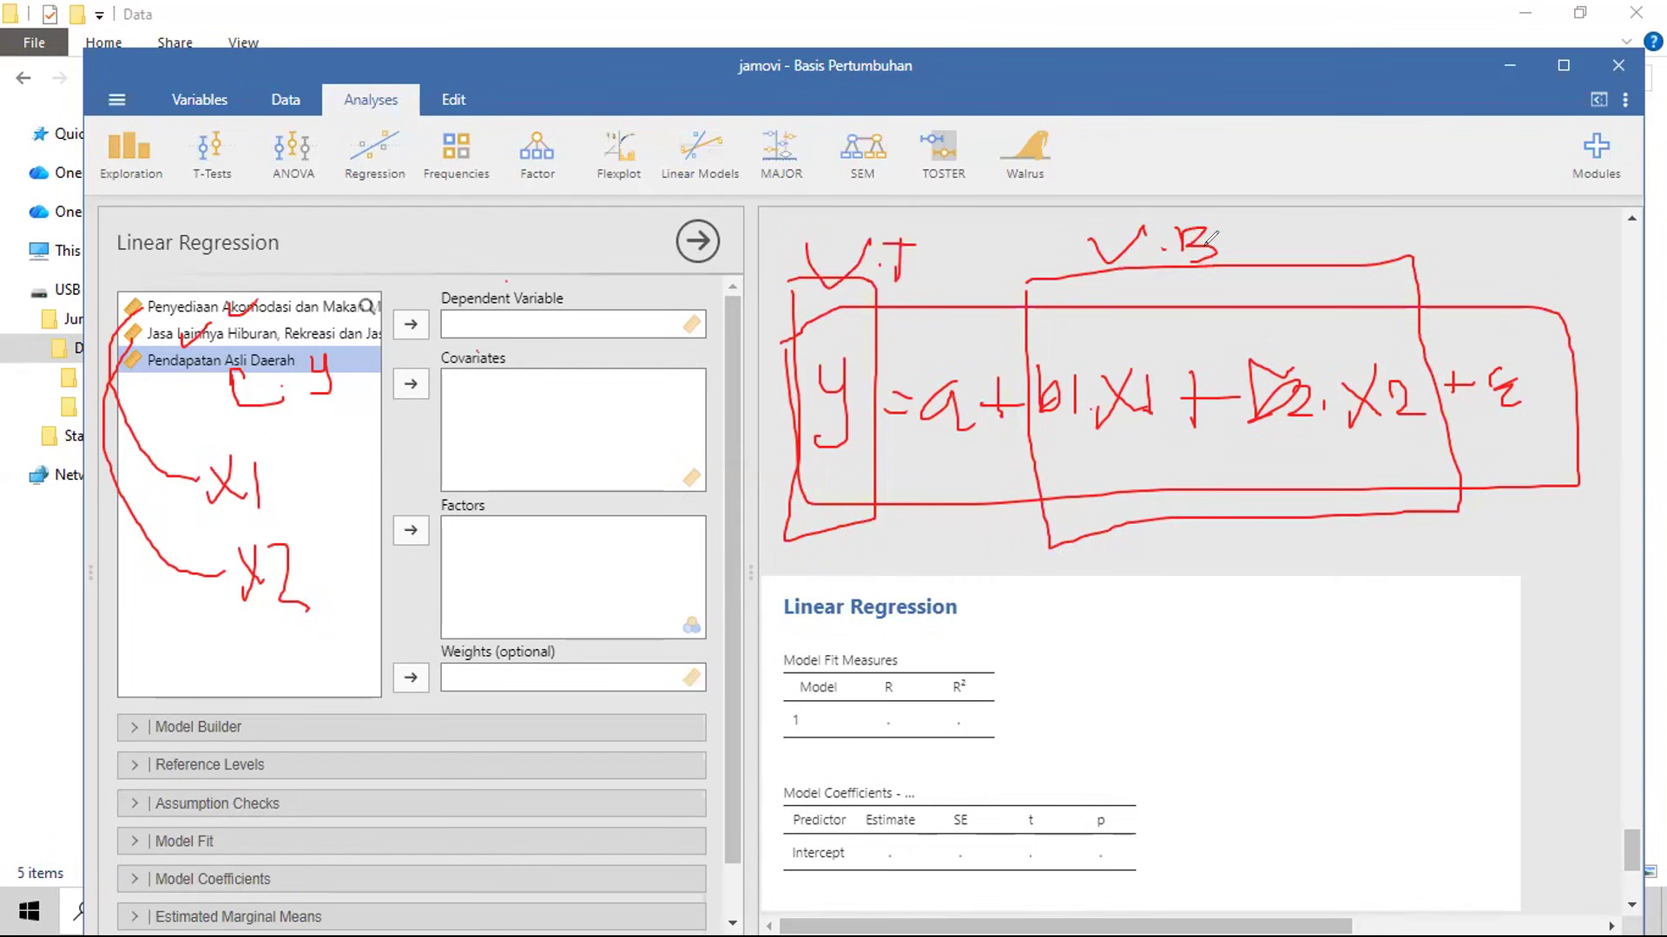
Step: Circle the Covariates label, write "/ Int" beside it and draw arrows linking the X1 and Y terms below the equation
{"action": "mouse_move", "coordinate": [519, 350]}
{"action": "left_mouse_down"}
{"action": "mouse_move", "coordinate": [486, 388]}
{"action": "mouse_move", "coordinate": [515, 354]}
{"action": "mouse_move", "coordinate": [530, 401]}
{"action": "left_mouse_up"}
{"action": "mouse_move", "coordinate": [584, 341]}
{"action": "left_mouse_down"}
{"action": "mouse_move", "coordinate": [625, 382]}
{"action": "mouse_move", "coordinate": [639, 363]}
{"action": "left_mouse_up"}
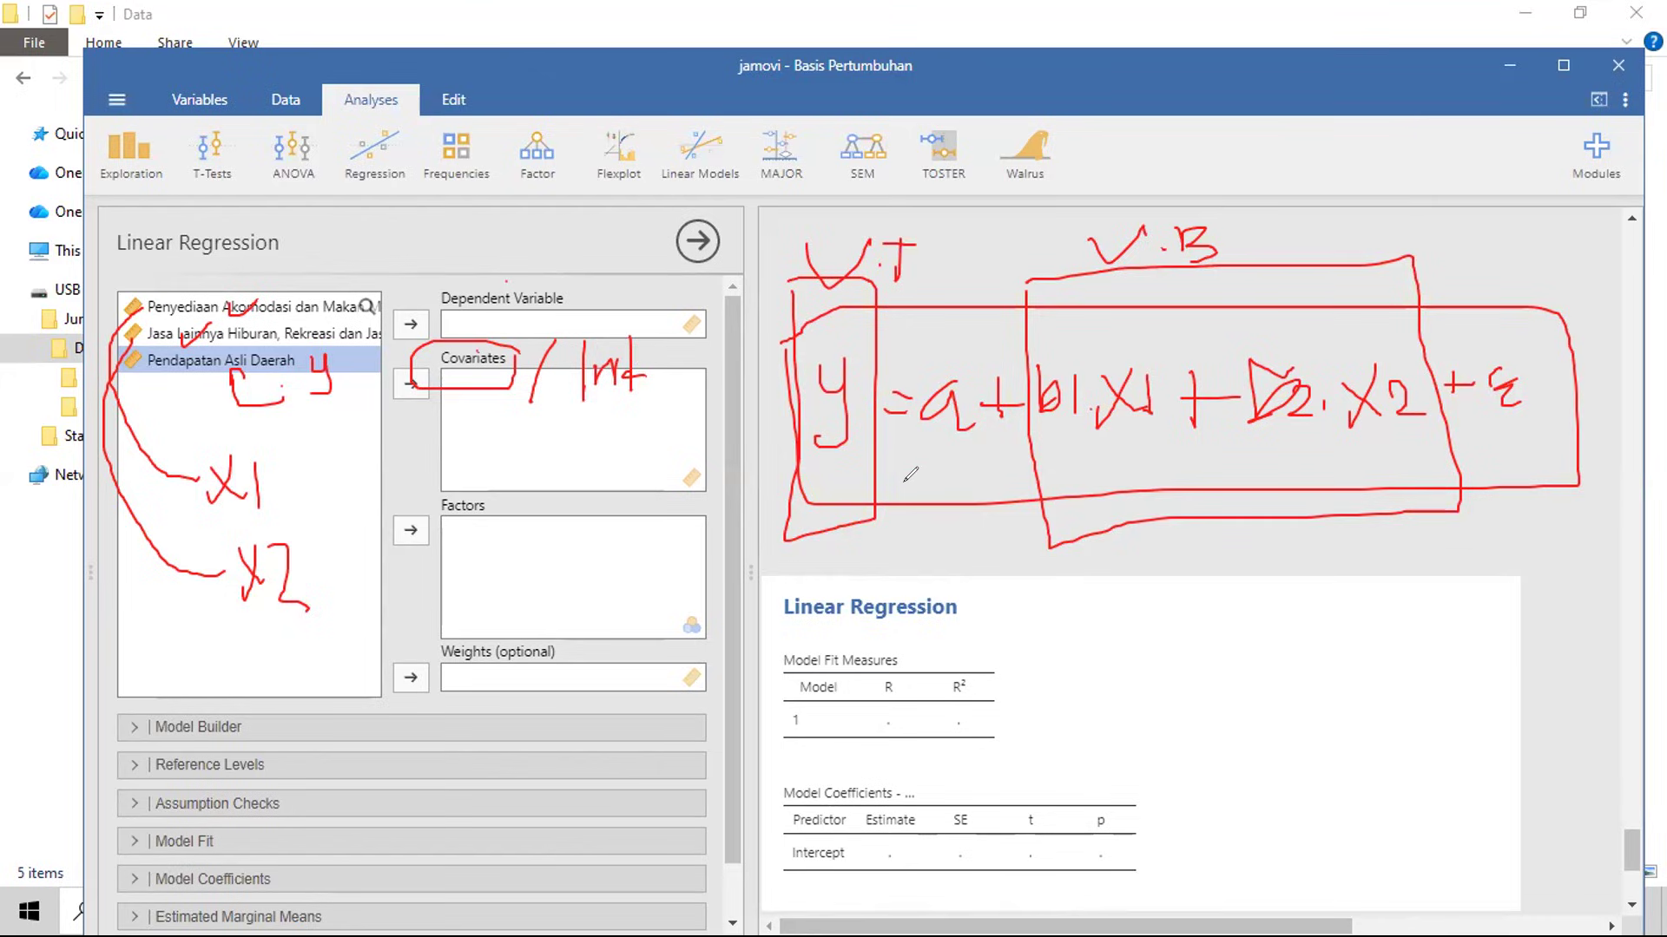
{"action": "mouse_move", "coordinate": [831, 468]}
{"action": "left_mouse_down"}
{"action": "mouse_move", "coordinate": [911, 514]}
{"action": "mouse_move", "coordinate": [1085, 492]}
{"action": "mouse_move", "coordinate": [1114, 469]}
{"action": "mouse_move", "coordinate": [953, 590]}
{"action": "mouse_move", "coordinate": [829, 521]}
{"action": "mouse_move", "coordinate": [813, 529]}
{"action": "mouse_move", "coordinate": [858, 519]}
{"action": "left_mouse_up"}
{"action": "left_click_drag", "start_coordinate": [1100, 465], "coordinate": [1107, 472]}
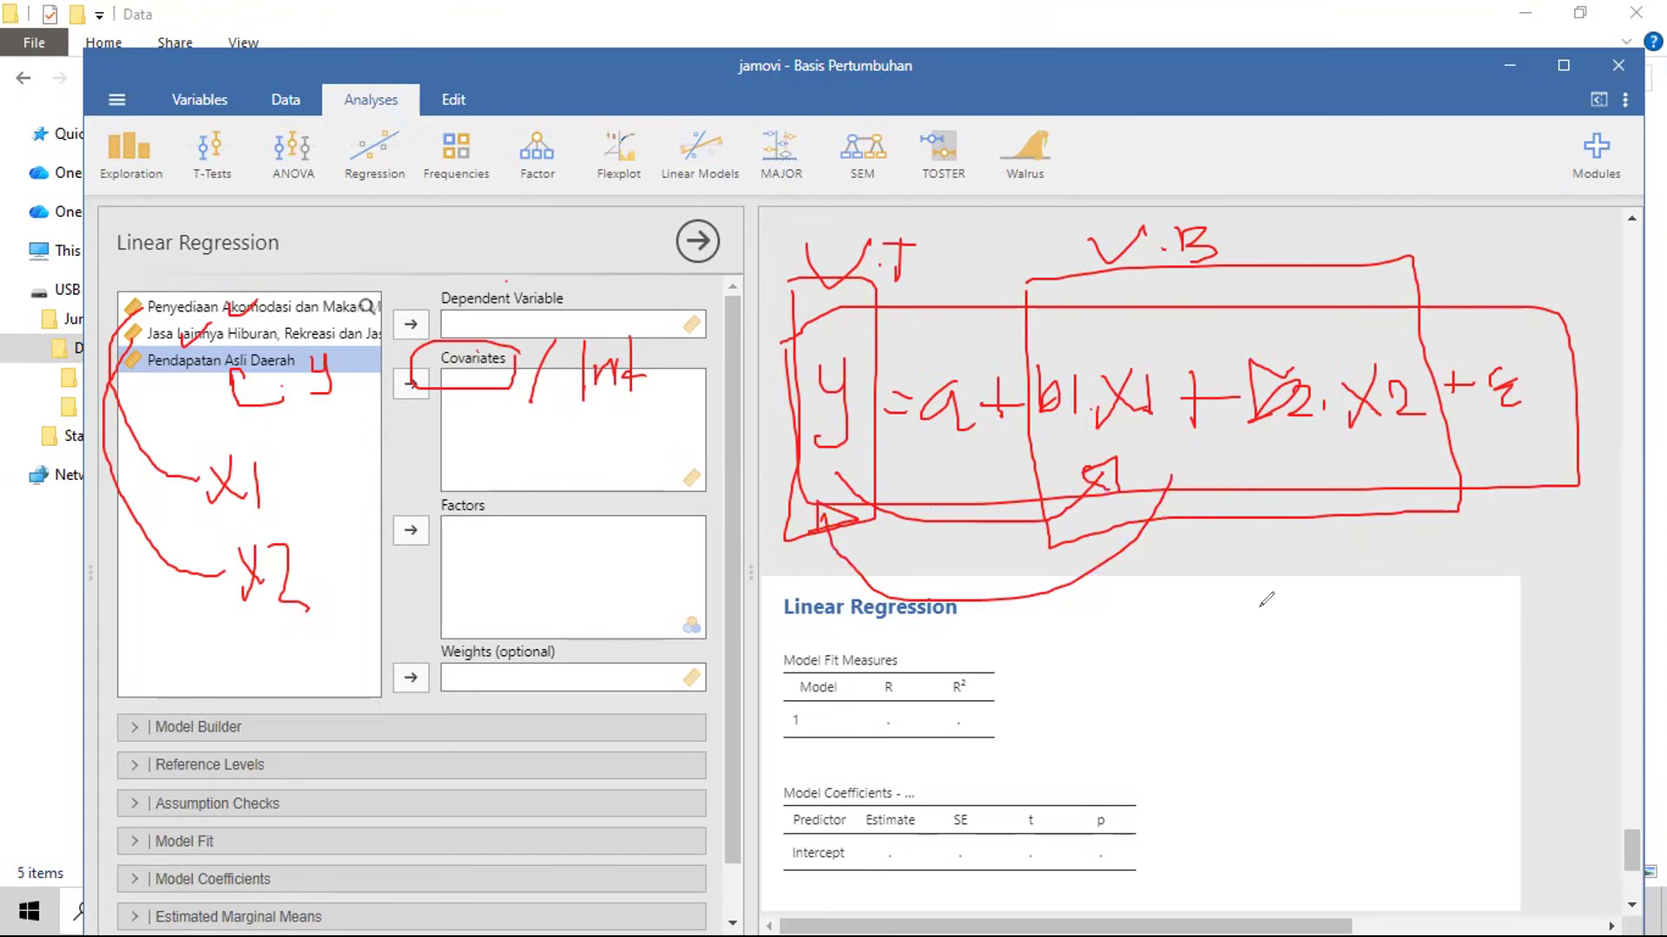
Step: Handwrite a boxed y = 2x with a second y and x relation beneath it, and erase all the annotations
{"action": "left_click_drag", "start_coordinate": [1220, 574], "coordinate": [1211, 657]}
{"action": "mouse_move", "coordinate": [1293, 604]}
{"action": "left_mouse_down"}
{"action": "mouse_move", "coordinate": [1346, 602]}
{"action": "mouse_move", "coordinate": [1346, 623]}
{"action": "left_mouse_up"}
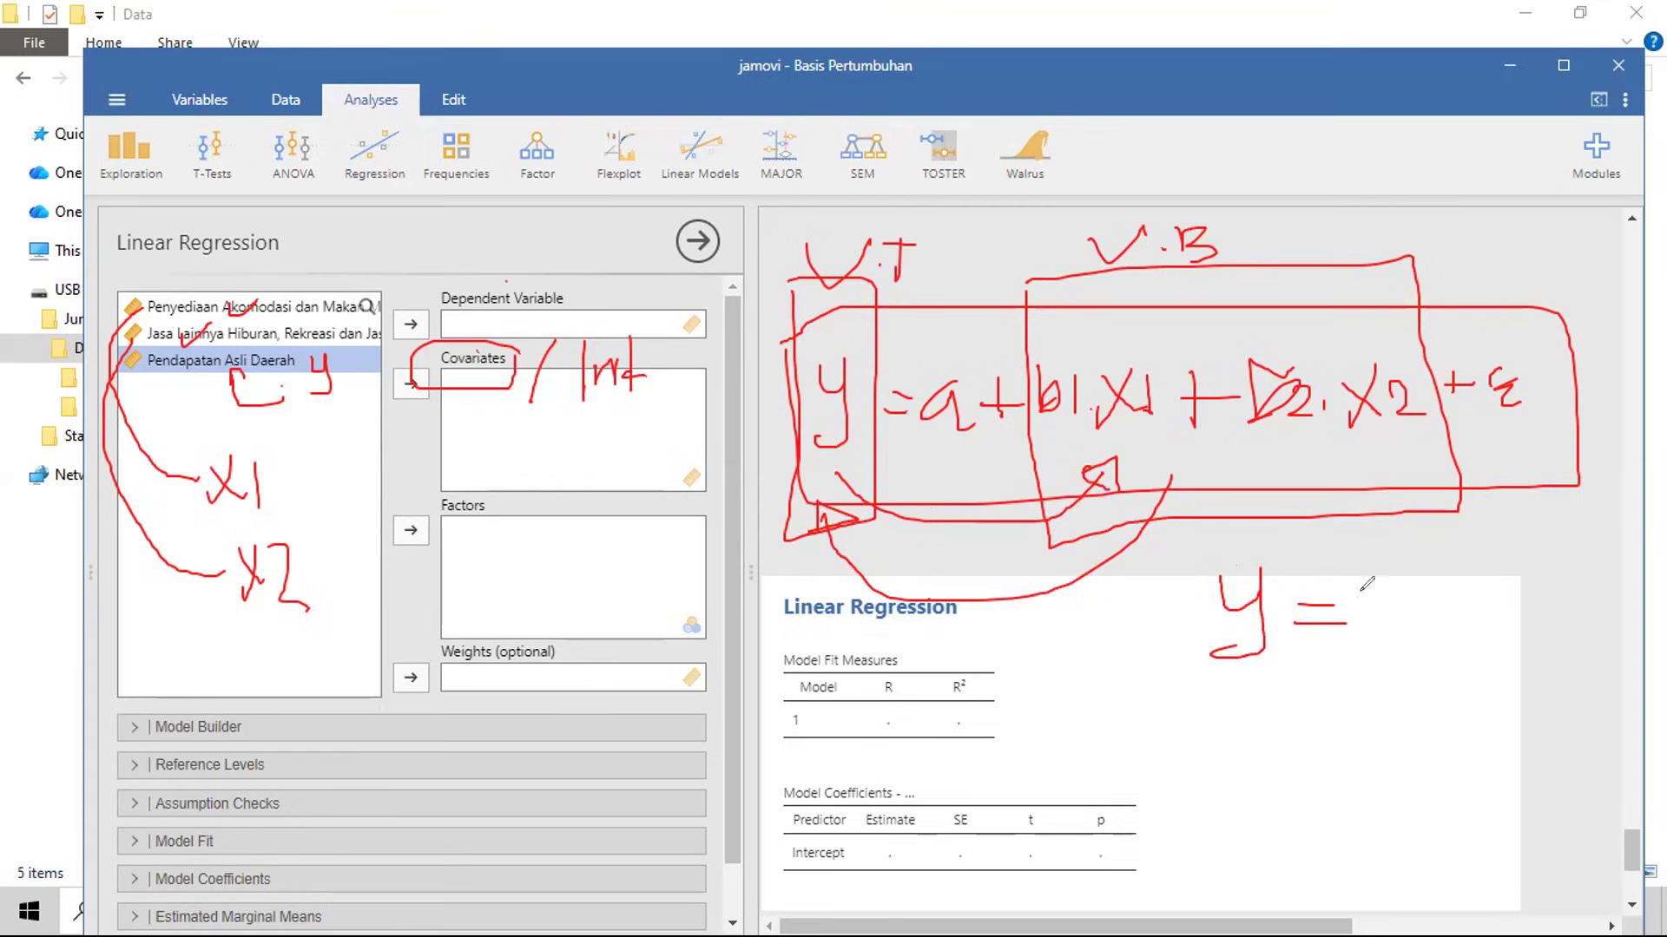
{"action": "mouse_move", "coordinate": [1348, 603]}
{"action": "left_mouse_down"}
{"action": "mouse_move", "coordinate": [1381, 605]}
{"action": "mouse_move", "coordinate": [1387, 639]}
{"action": "mouse_move", "coordinate": [1460, 578]}
{"action": "mouse_move", "coordinate": [1441, 610]}
{"action": "left_mouse_up"}
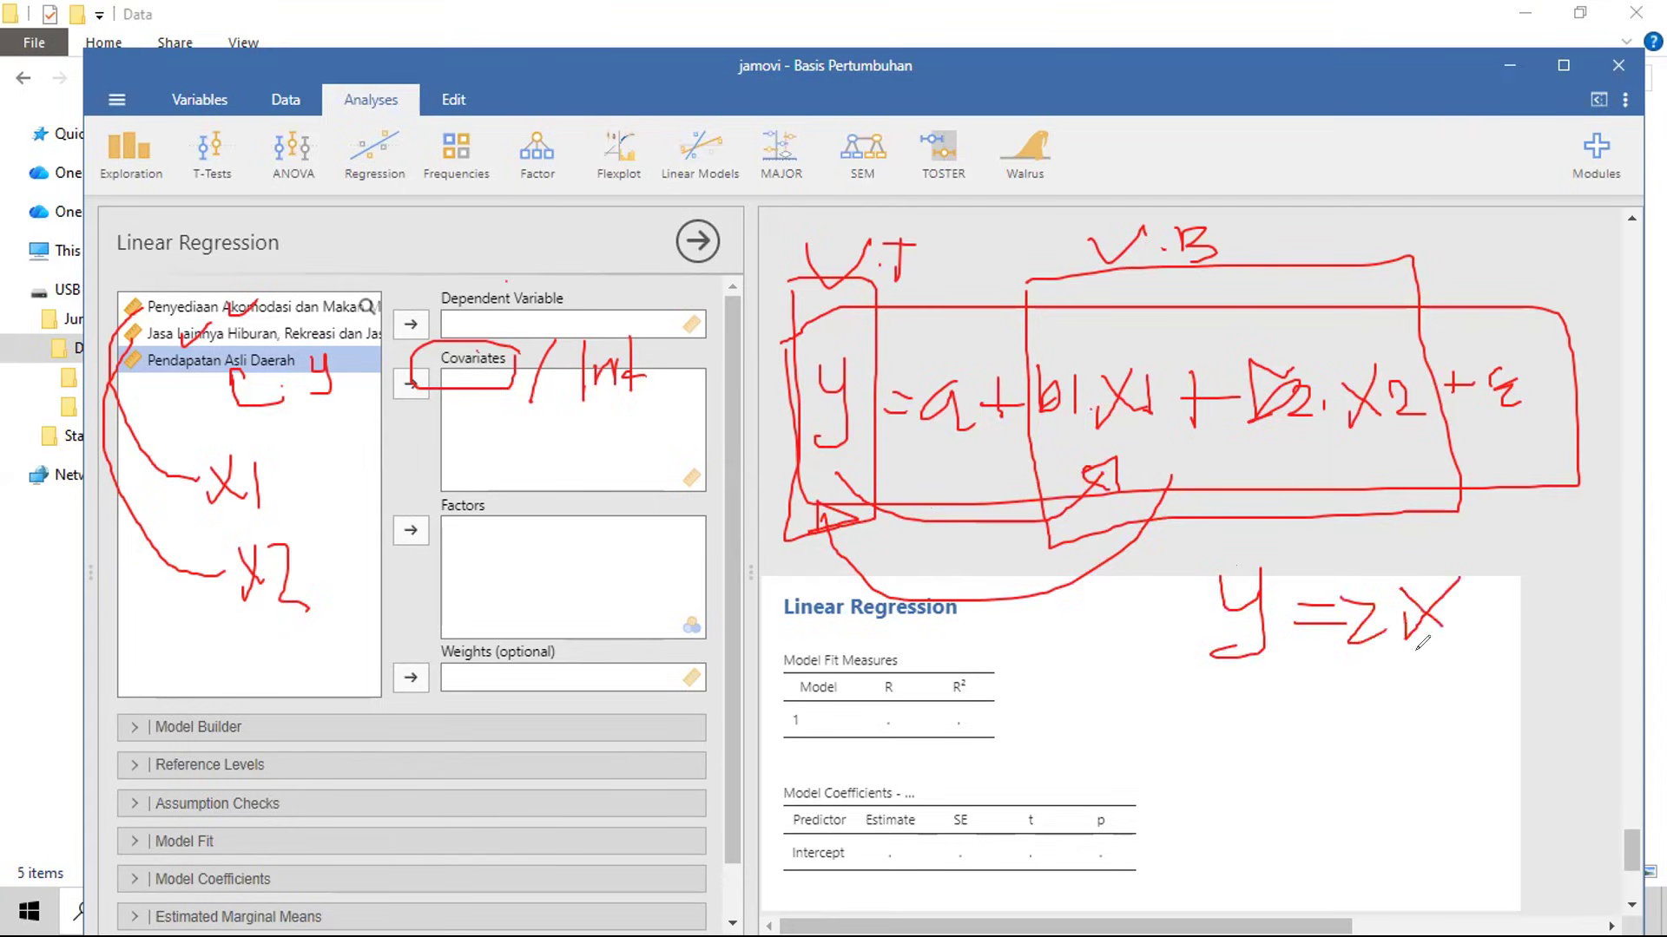
{"action": "mouse_move", "coordinate": [1294, 707]}
{"action": "left_mouse_down"}
{"action": "mouse_move", "coordinate": [1349, 711]}
{"action": "mouse_move", "coordinate": [1349, 730]}
{"action": "left_mouse_up"}
{"action": "mouse_move", "coordinate": [1307, 679]}
{"action": "left_mouse_down"}
{"action": "mouse_move", "coordinate": [1302, 746]}
{"action": "mouse_move", "coordinate": [1328, 751]}
{"action": "left_mouse_up"}
{"action": "mouse_move", "coordinate": [1429, 670]}
{"action": "left_mouse_down"}
{"action": "mouse_move", "coordinate": [1406, 742]}
{"action": "mouse_move", "coordinate": [1458, 718]}
{"action": "left_mouse_up"}
{"action": "left_click_drag", "start_coordinate": [1188, 694], "coordinate": [1218, 720]}
{"action": "mouse_move", "coordinate": [1224, 695]}
{"action": "left_mouse_down"}
{"action": "mouse_move", "coordinate": [1225, 737]}
{"action": "mouse_move", "coordinate": [1189, 775]}
{"action": "left_mouse_up"}
{"action": "mouse_move", "coordinate": [1138, 679]}
{"action": "left_mouse_down"}
{"action": "mouse_move", "coordinate": [1493, 667]}
{"action": "mouse_move", "coordinate": [1481, 565]}
{"action": "mouse_move", "coordinate": [1189, 555]}
{"action": "mouse_move", "coordinate": [1125, 651]}
{"action": "mouse_move", "coordinate": [1154, 684]}
{"action": "left_mouse_up"}
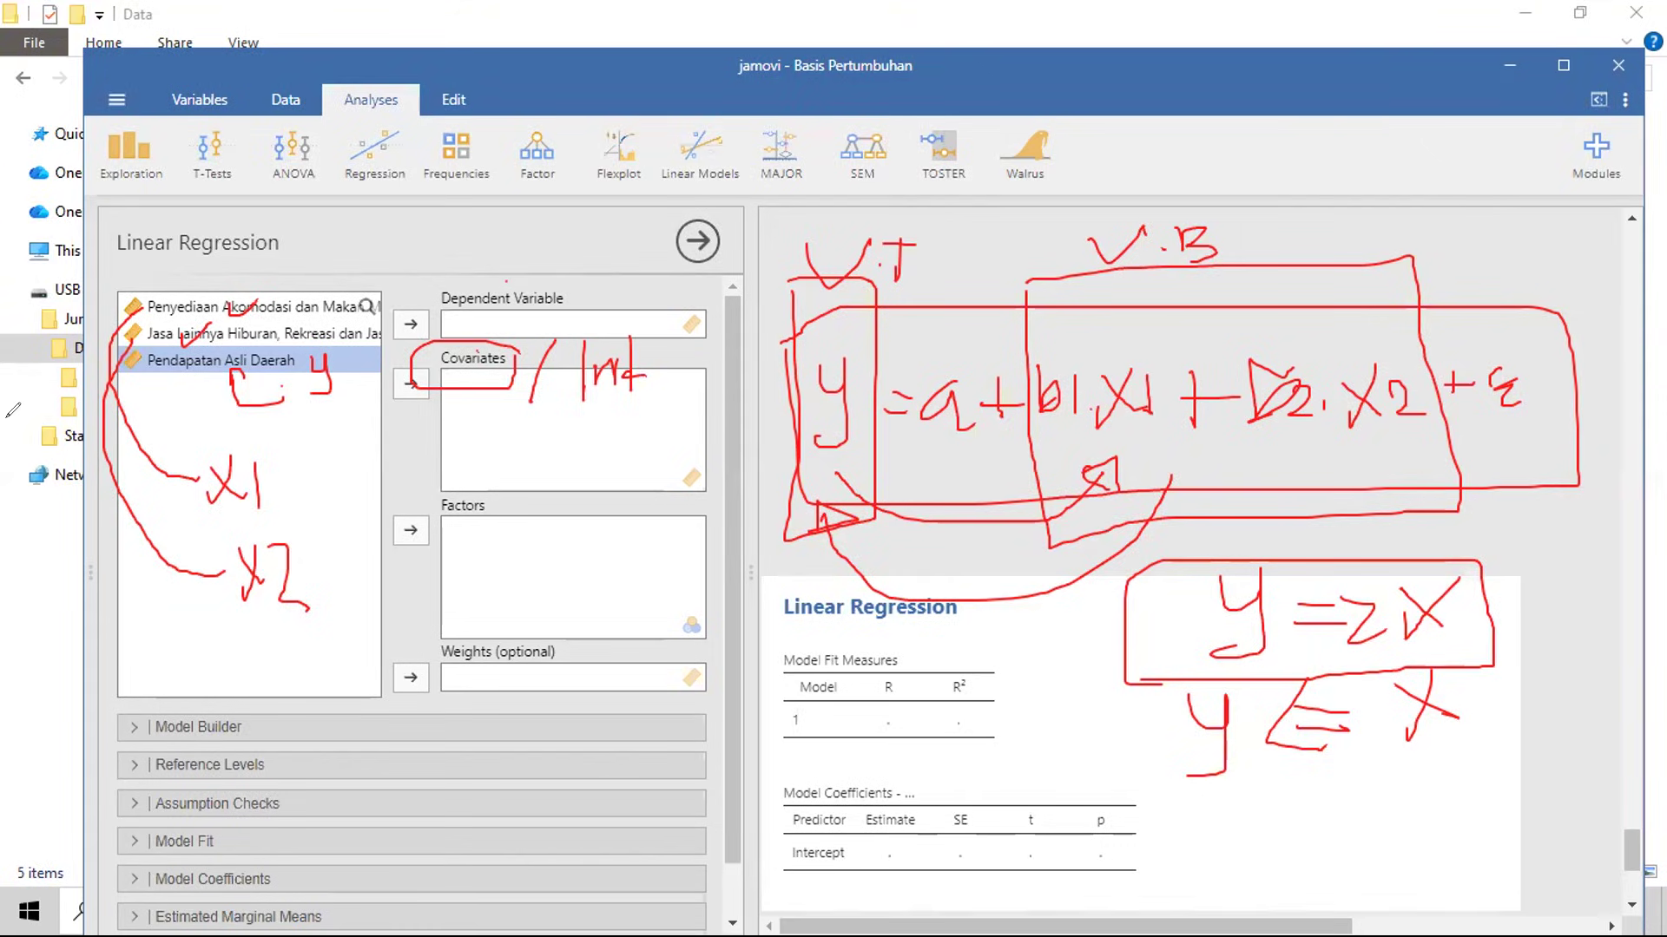
{"action": "key", "text": "e"}
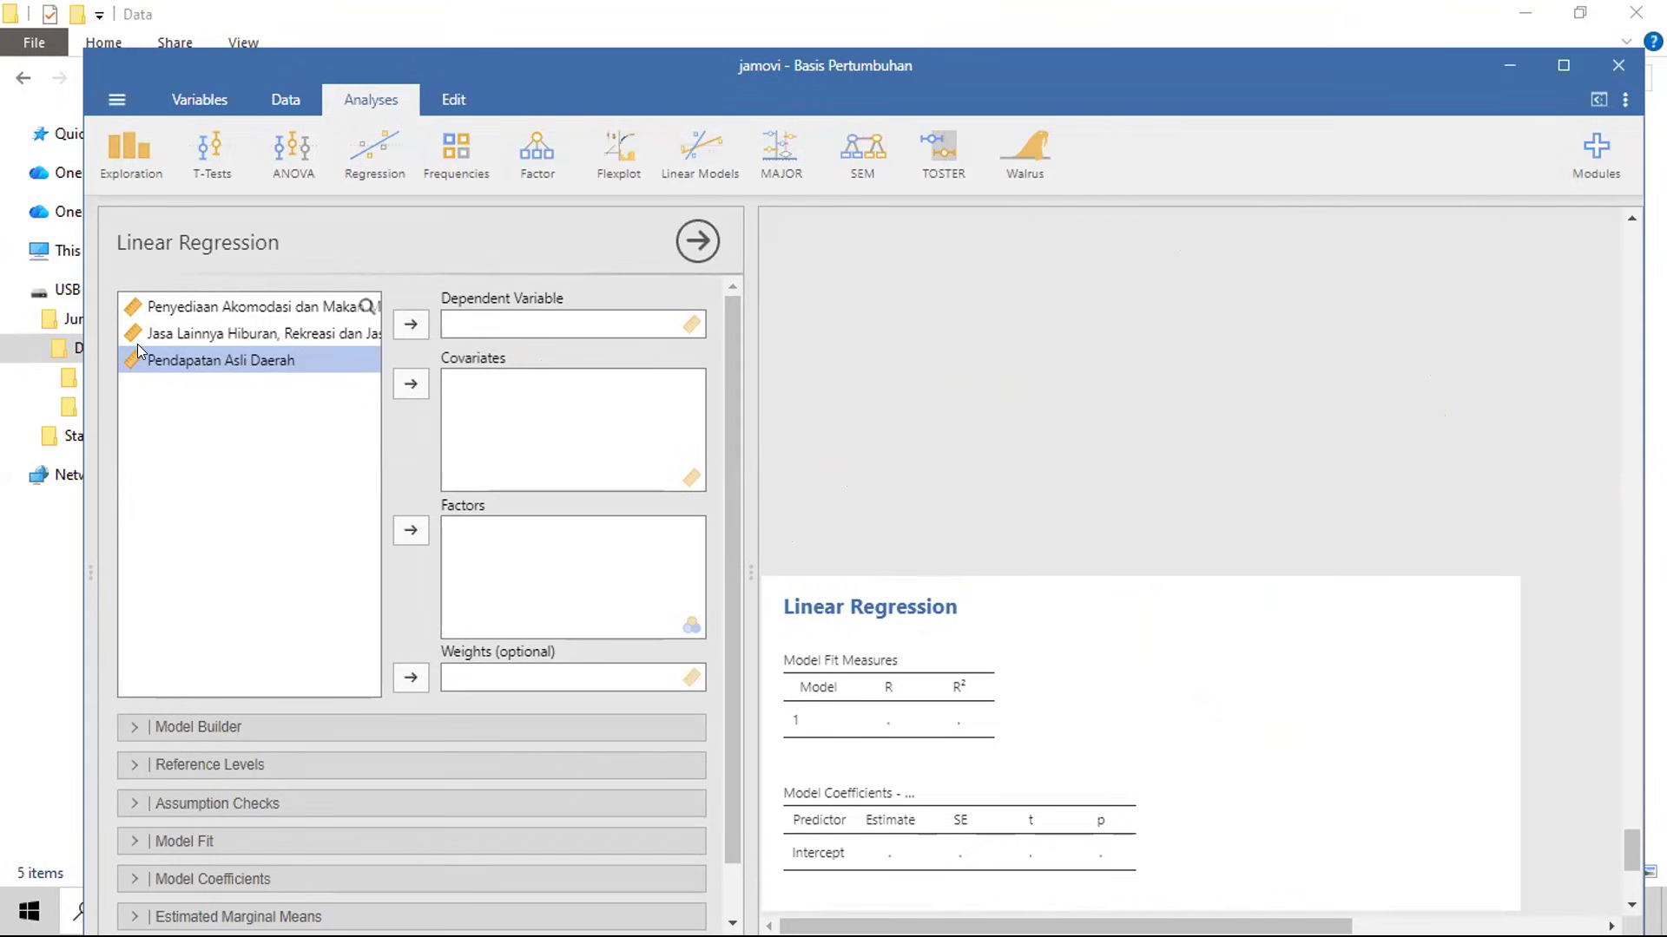
Step: Assign Pendapatan Asli Daerah as the dependent variable and both remaining variables as covariates
{"action": "left_click_drag", "start_coordinate": [178, 364], "coordinate": [245, 387]}
{"action": "left_click", "coordinate": [412, 328]}
{"action": "left_click", "coordinate": [279, 314]}
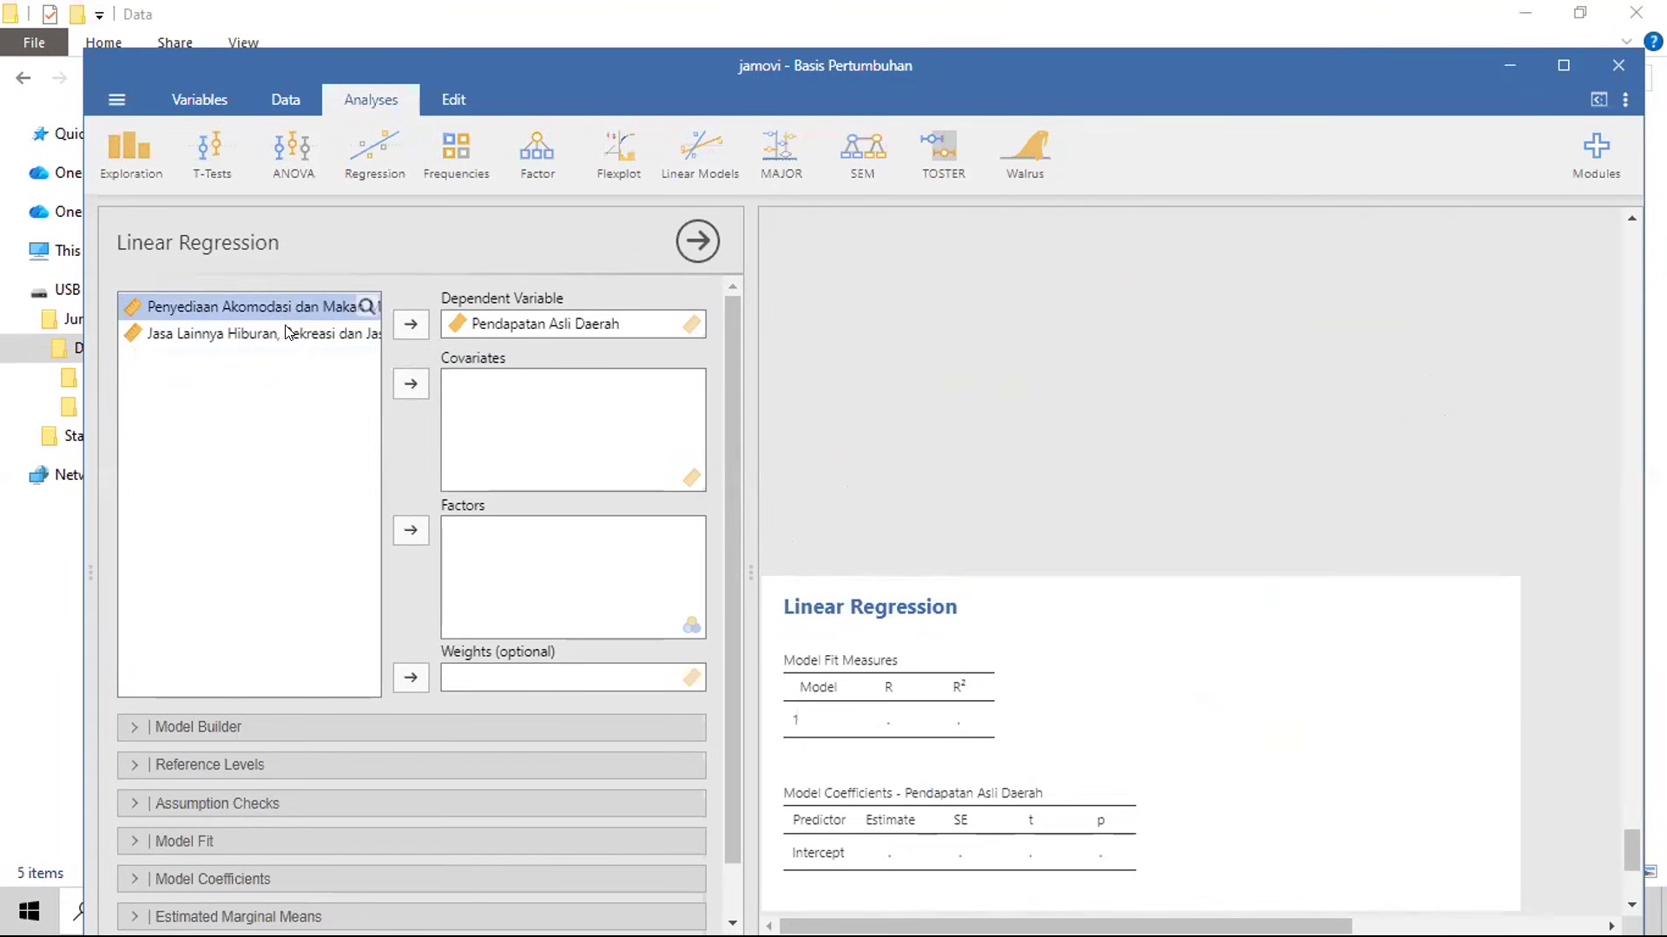
{"action": "left_click", "coordinate": [285, 327], "text": "shift"}
{"action": "left_click", "coordinate": [411, 383]}
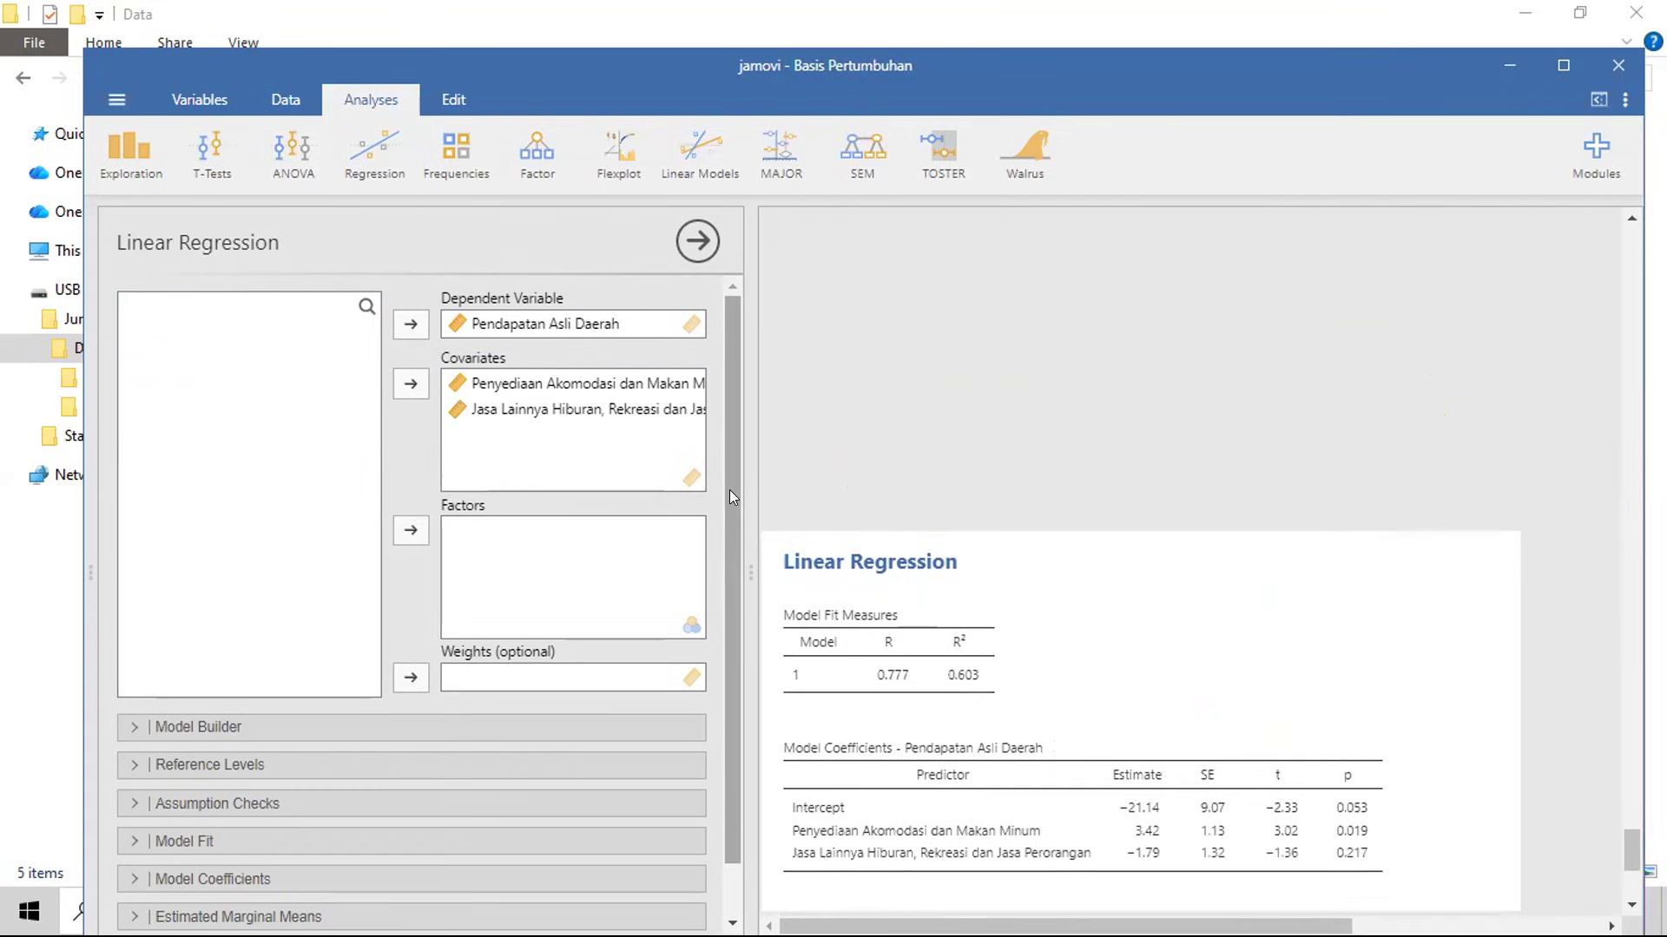
Step: Move the jamovi window up to reveal the whole Linear Regression output and close the WinZip advertisement
{"action": "scroll", "coordinate": [731, 575], "scroll_direction": "down", "scroll_amount": 1}
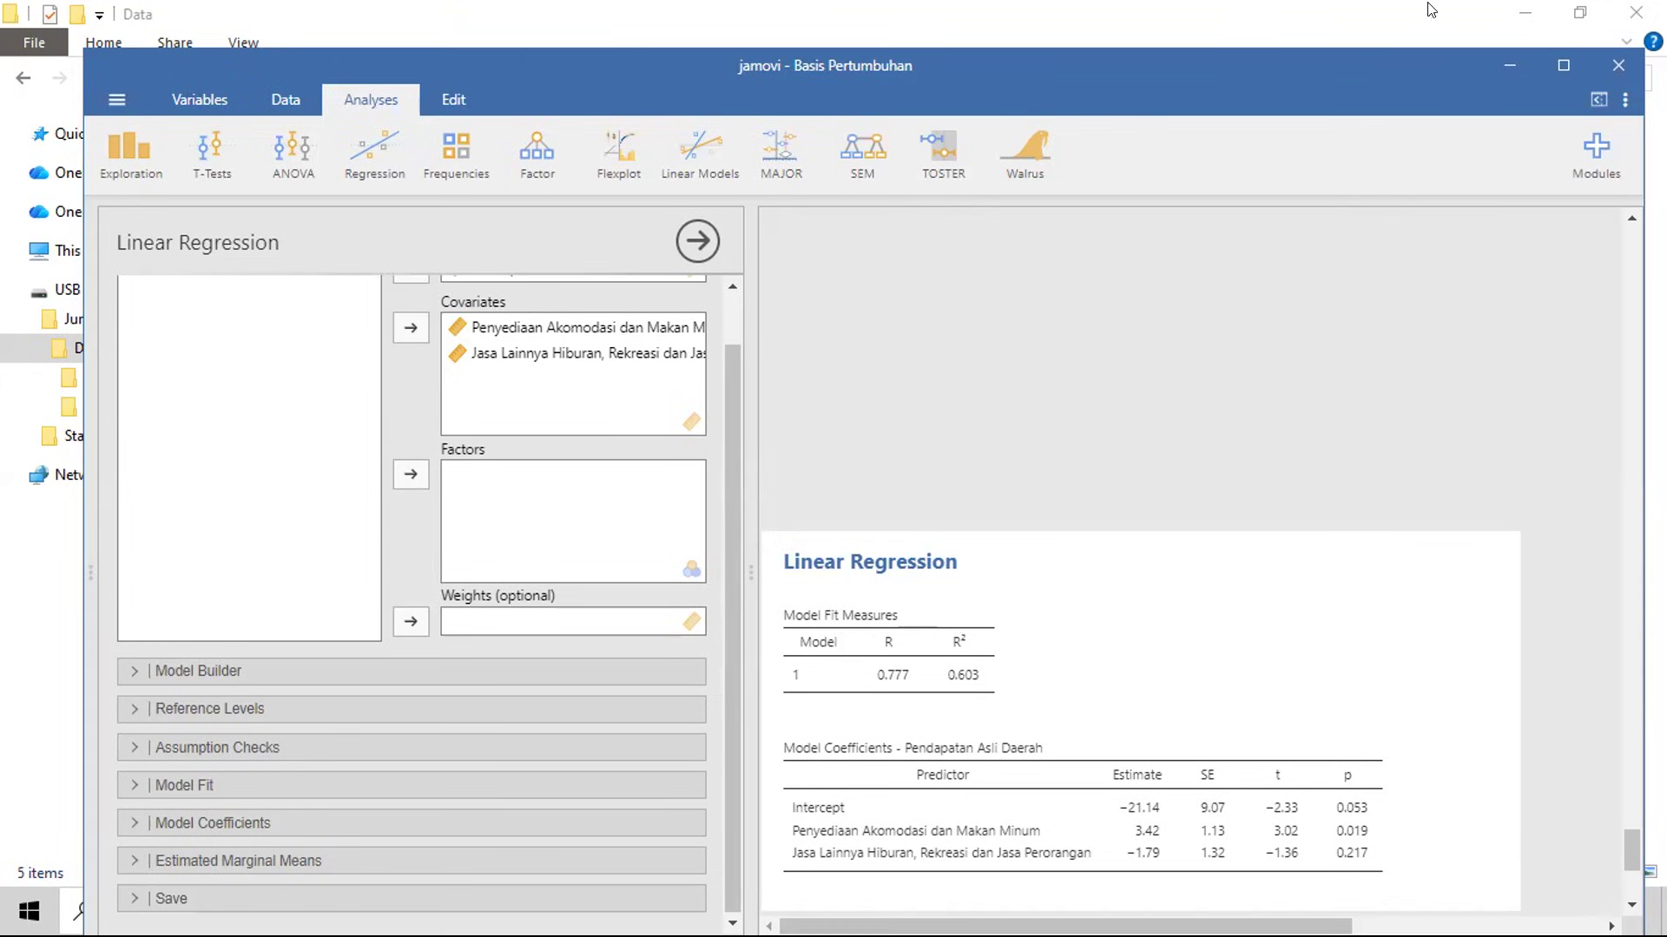
{"action": "left_click_drag", "start_coordinate": [1467, 60], "coordinate": [1452, 13]}
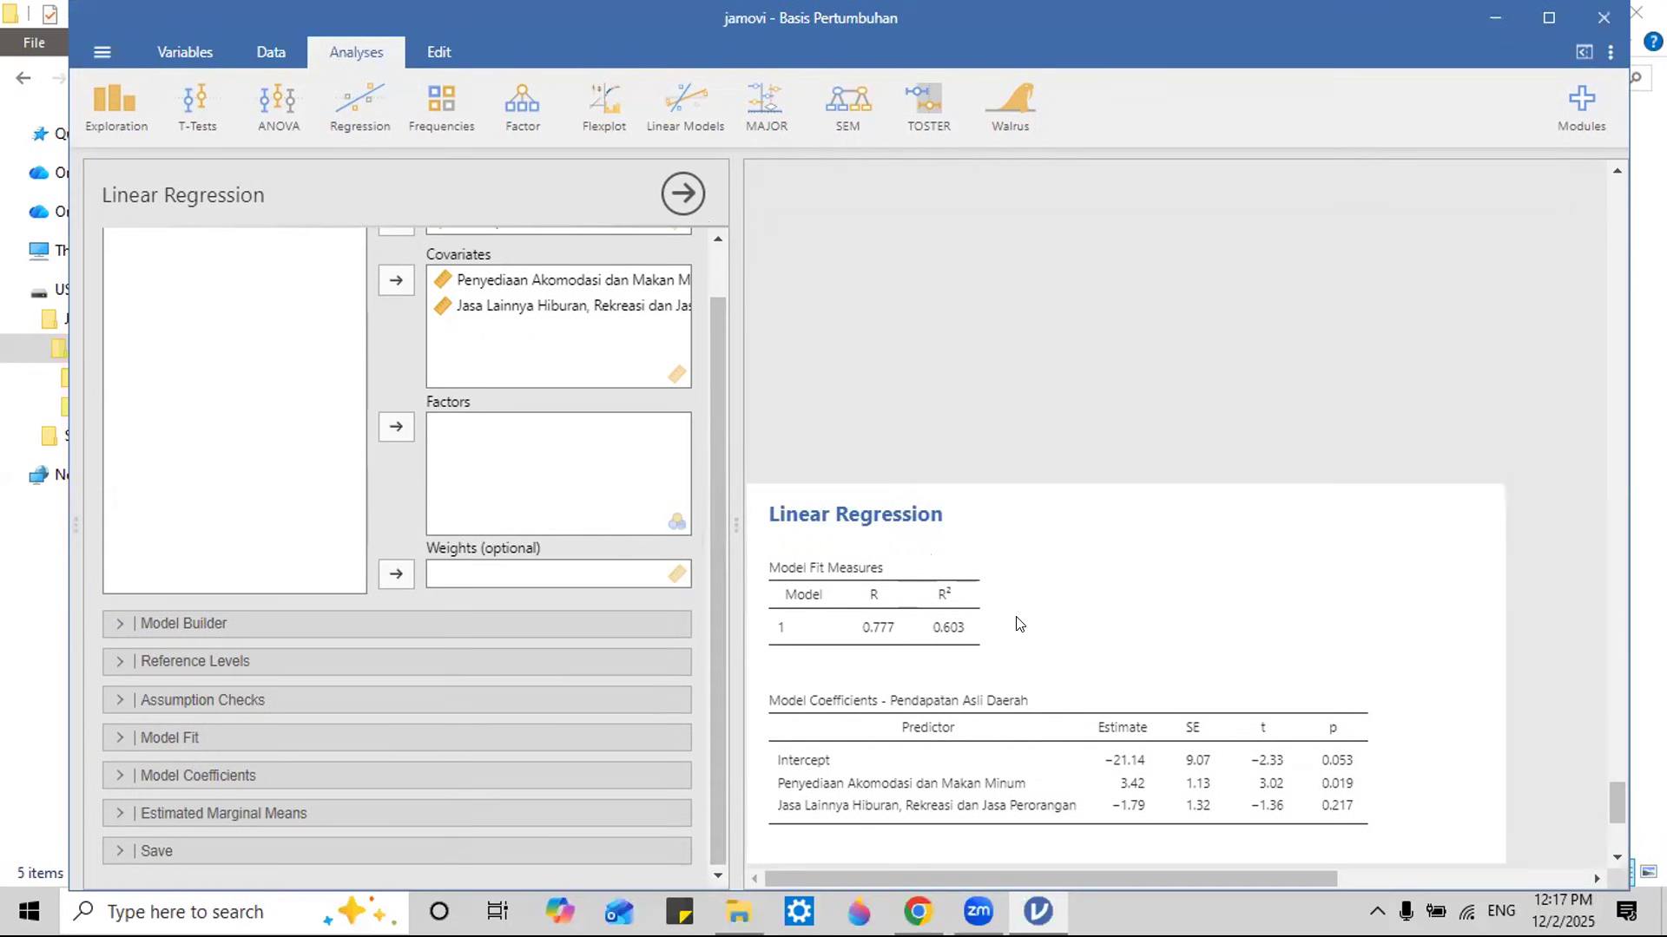
{"action": "scroll", "coordinate": [1611, 823], "scroll_direction": "down", "scroll_amount": 5}
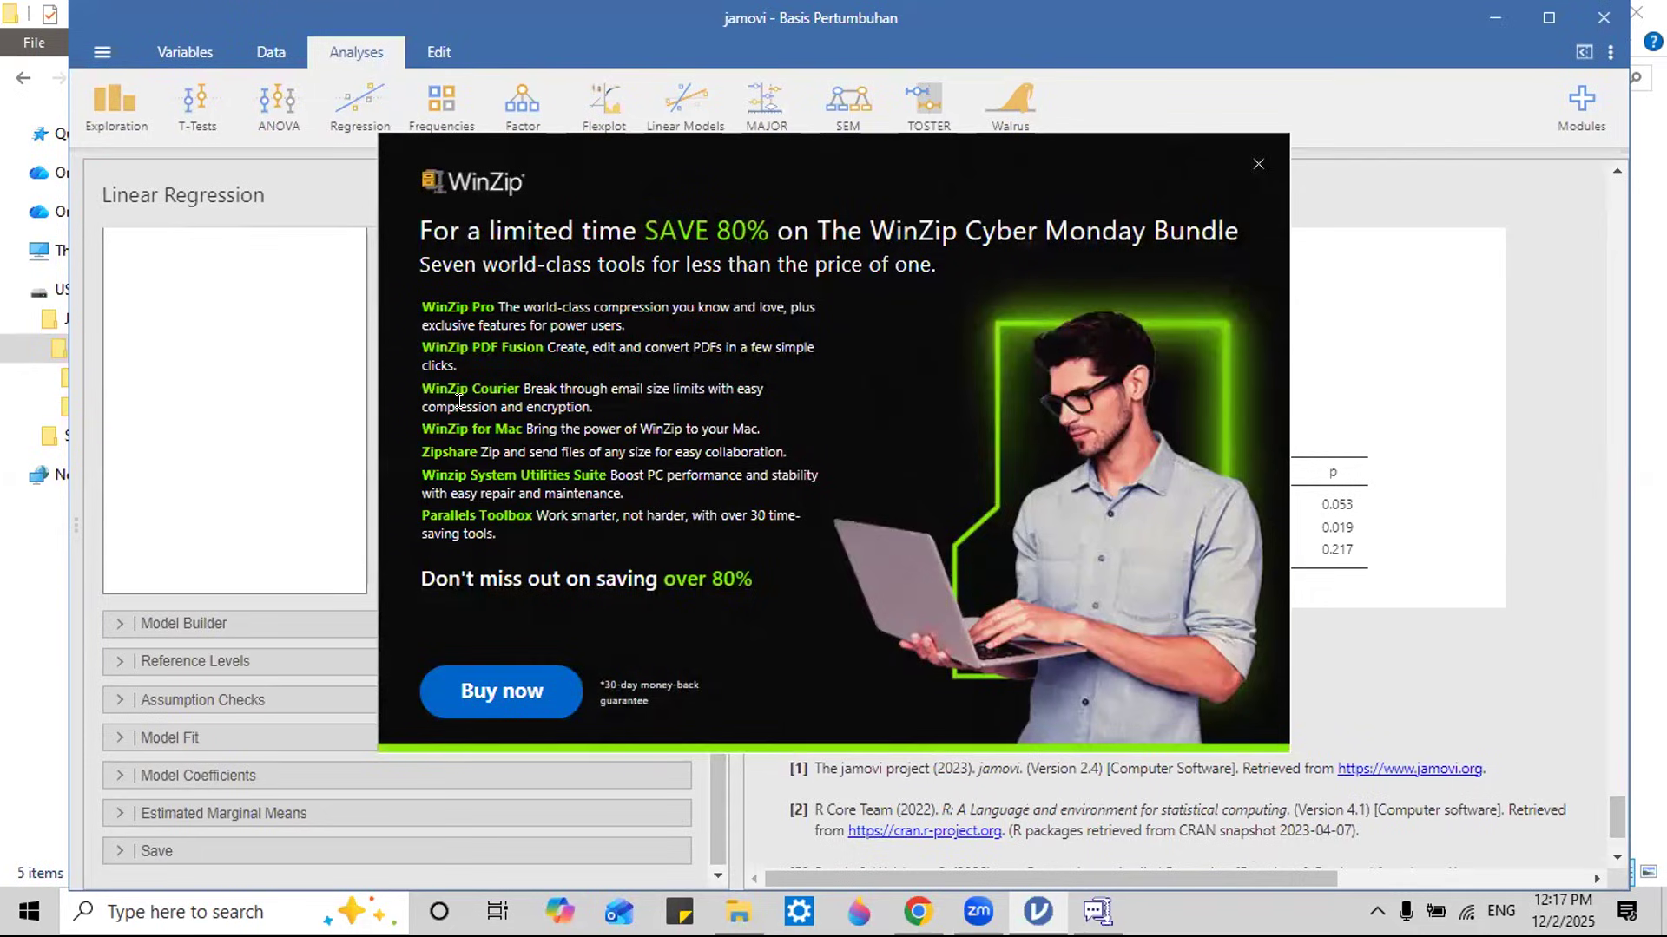
{"action": "left_click", "coordinate": [1257, 167]}
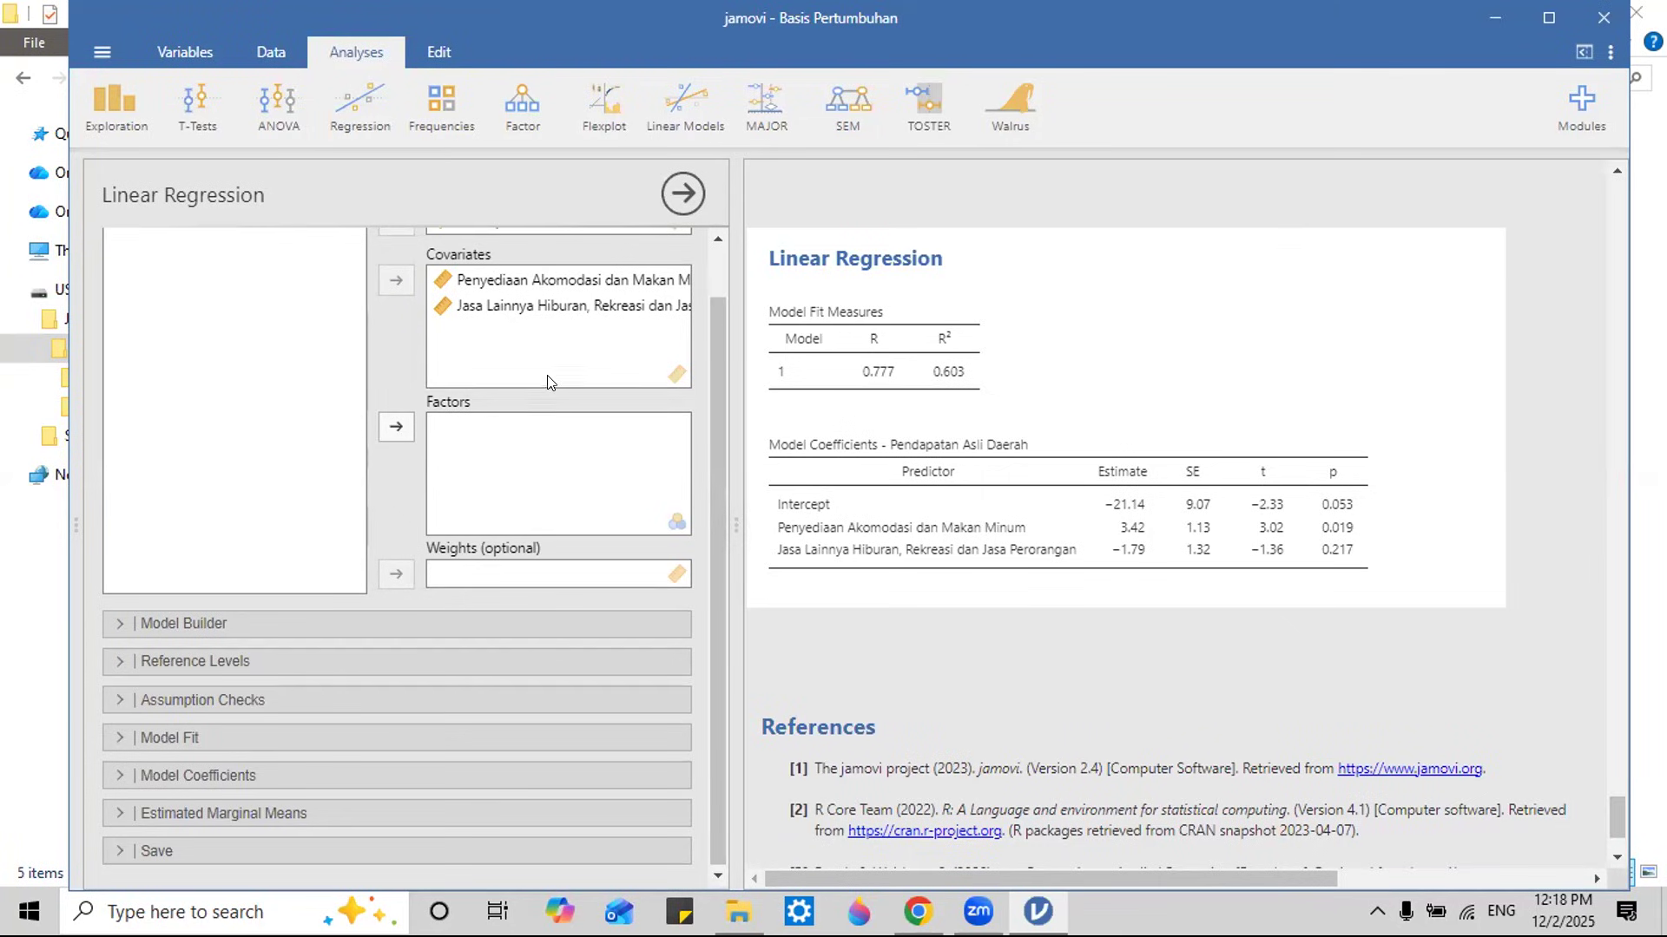
Step: Review the Linear Regression variable assignments, highlighting each covariate and the optional Weights field
{"action": "left_click_drag", "start_coordinate": [721, 412], "coordinate": [720, 340]}
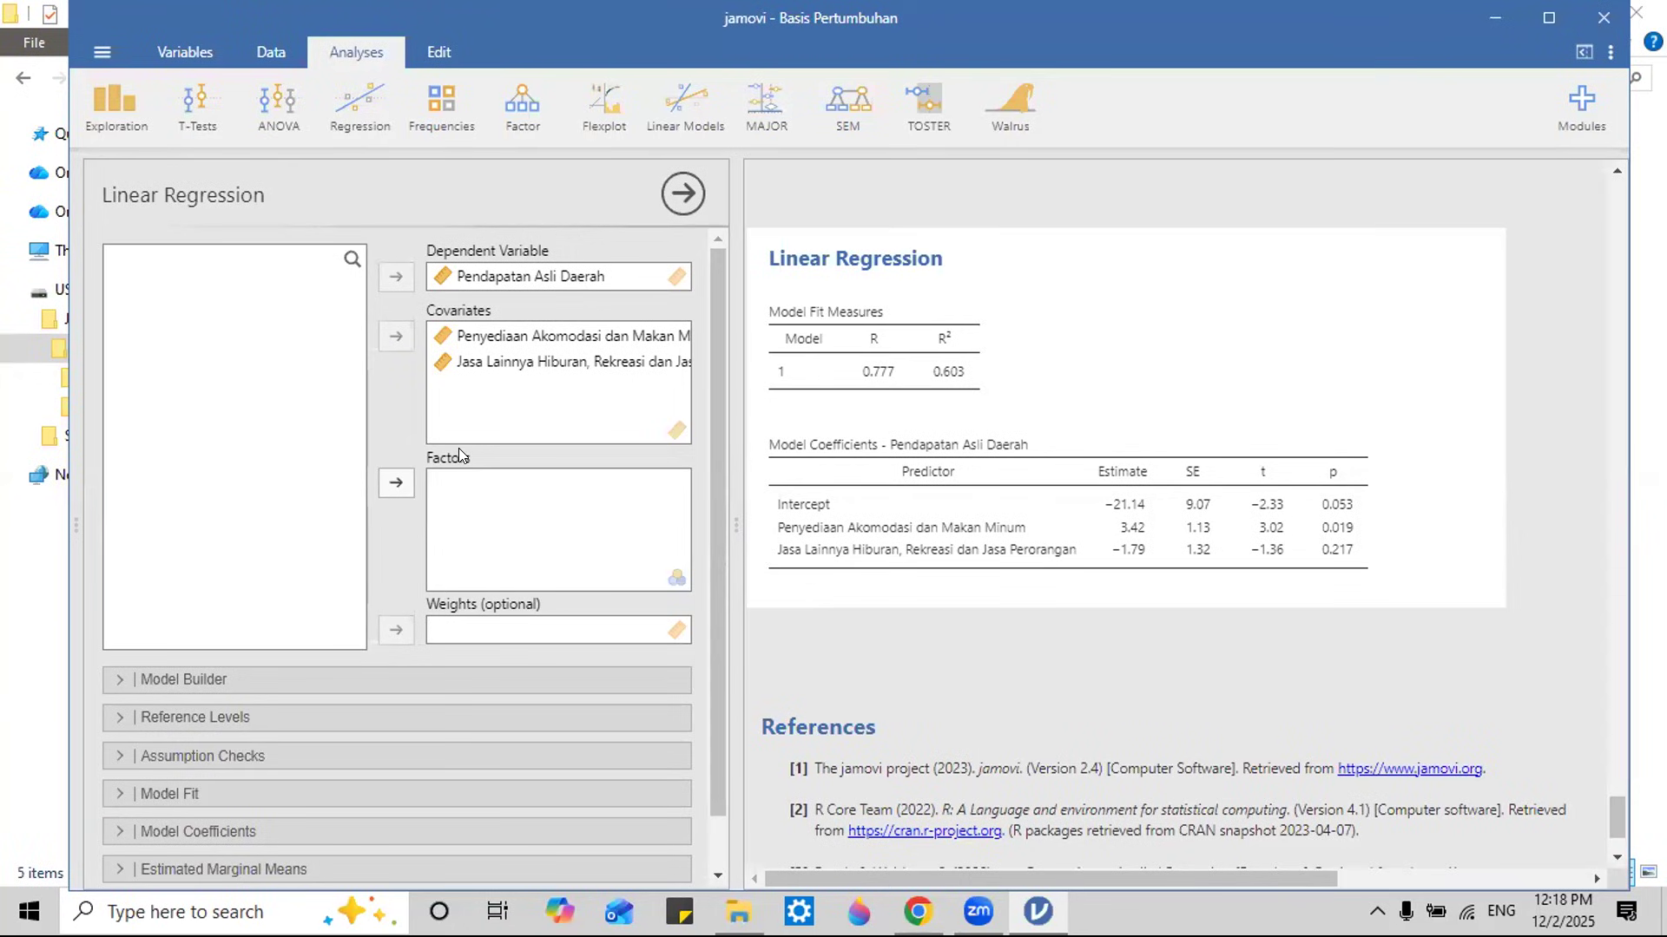
{"action": "mouse_move", "coordinate": [711, 338]}
{"action": "left_mouse_down"}
{"action": "mouse_move", "coordinate": [713, 395]}
{"action": "mouse_move", "coordinate": [717, 317]}
{"action": "left_mouse_up"}
{"action": "left_click", "coordinate": [538, 337]}
{"action": "left_click", "coordinate": [539, 354]}
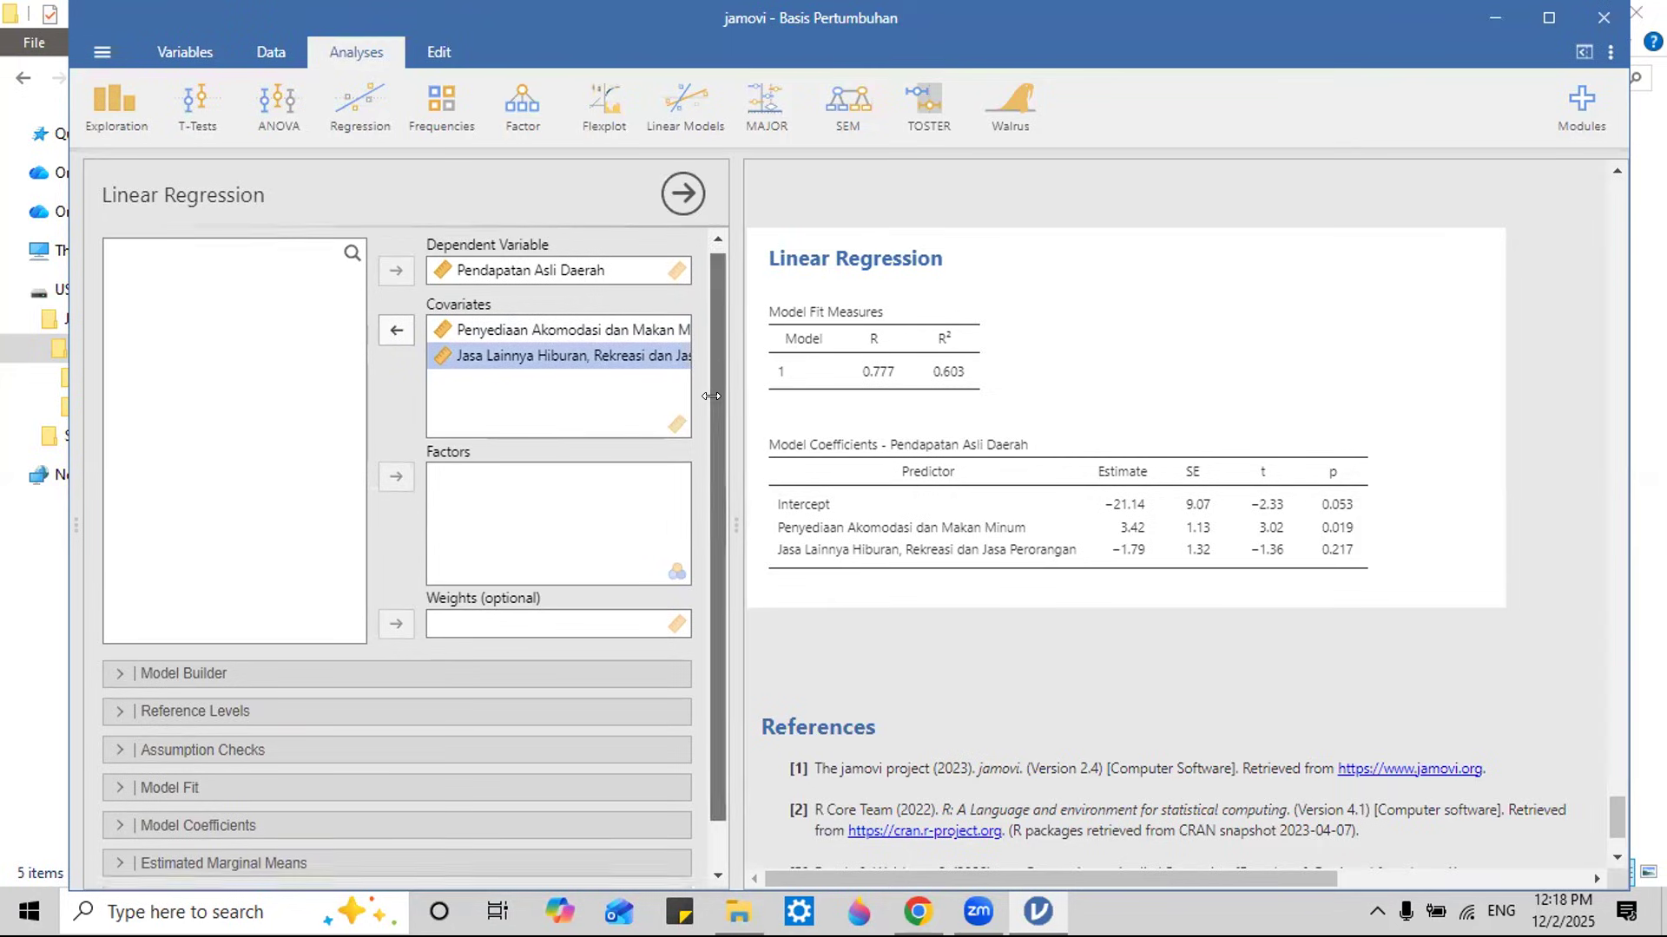
{"action": "left_click", "coordinate": [508, 336]}
{"action": "left_click", "coordinate": [521, 359]}
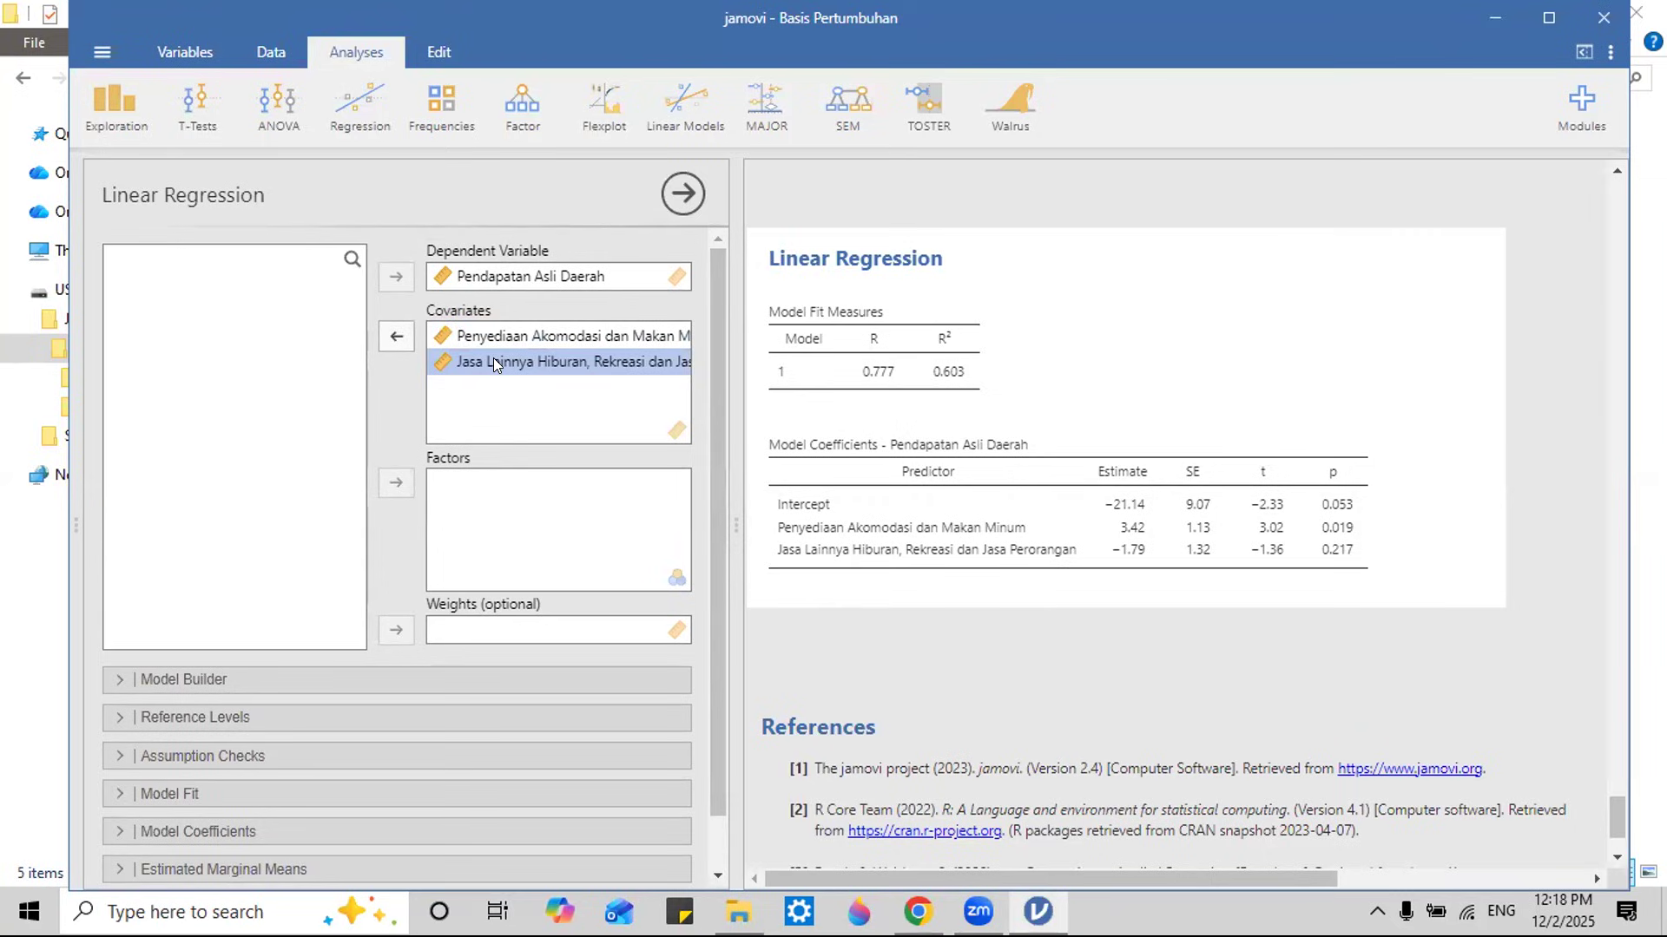
{"action": "left_click", "coordinate": [575, 338]}
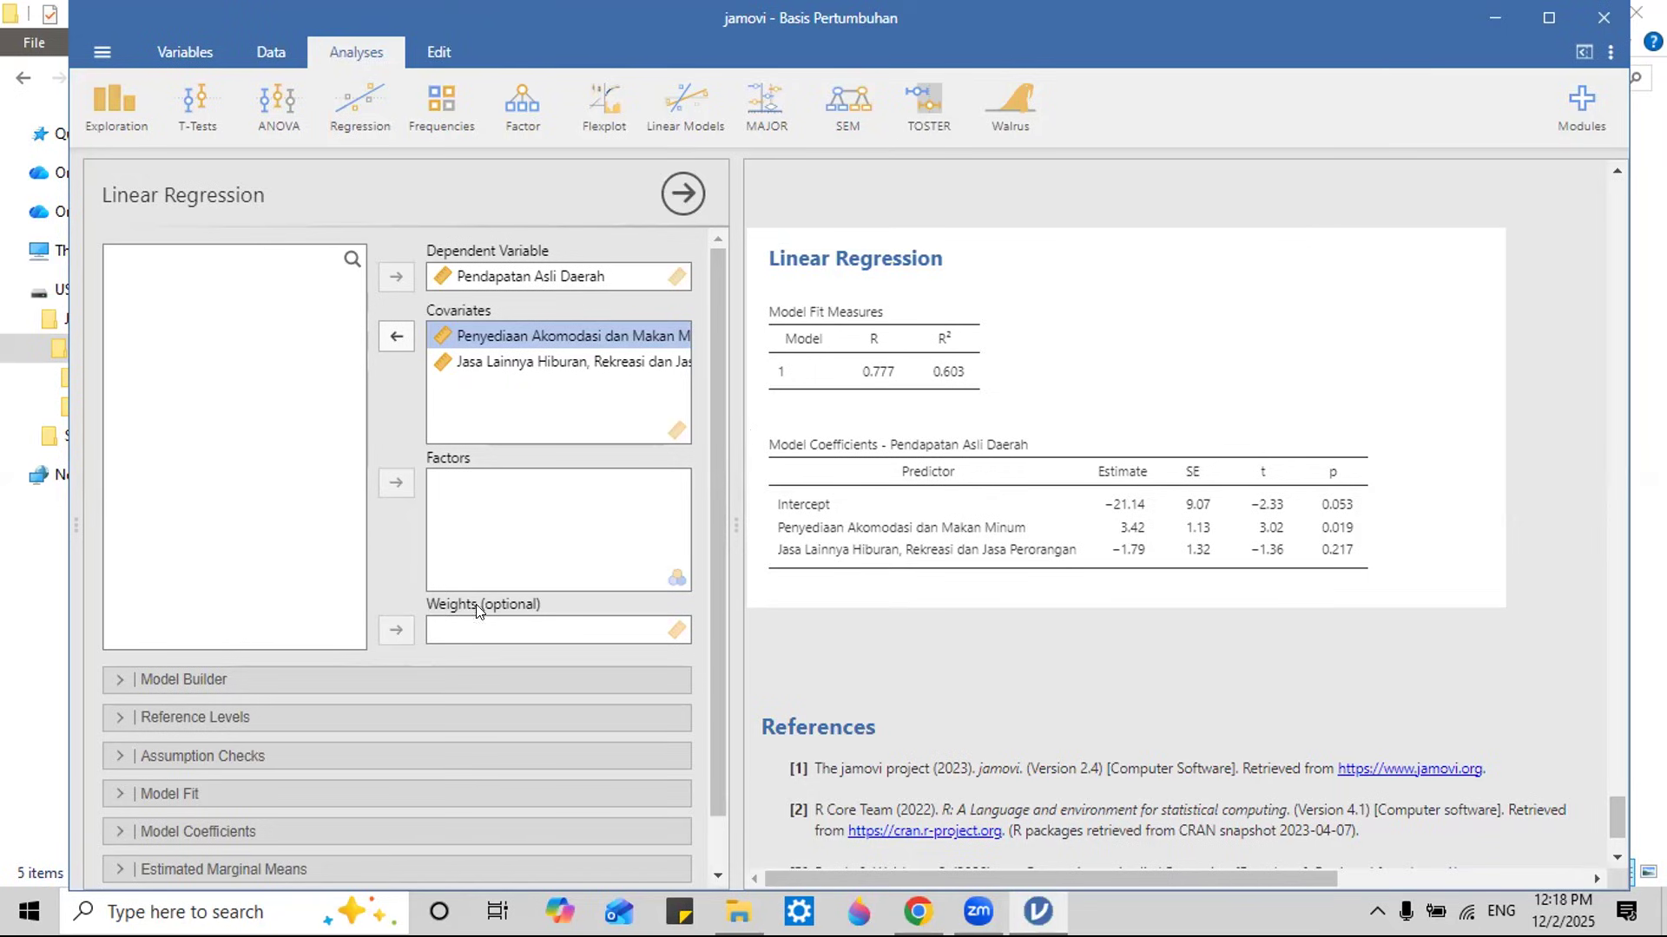
{"action": "left_click", "coordinate": [463, 637]}
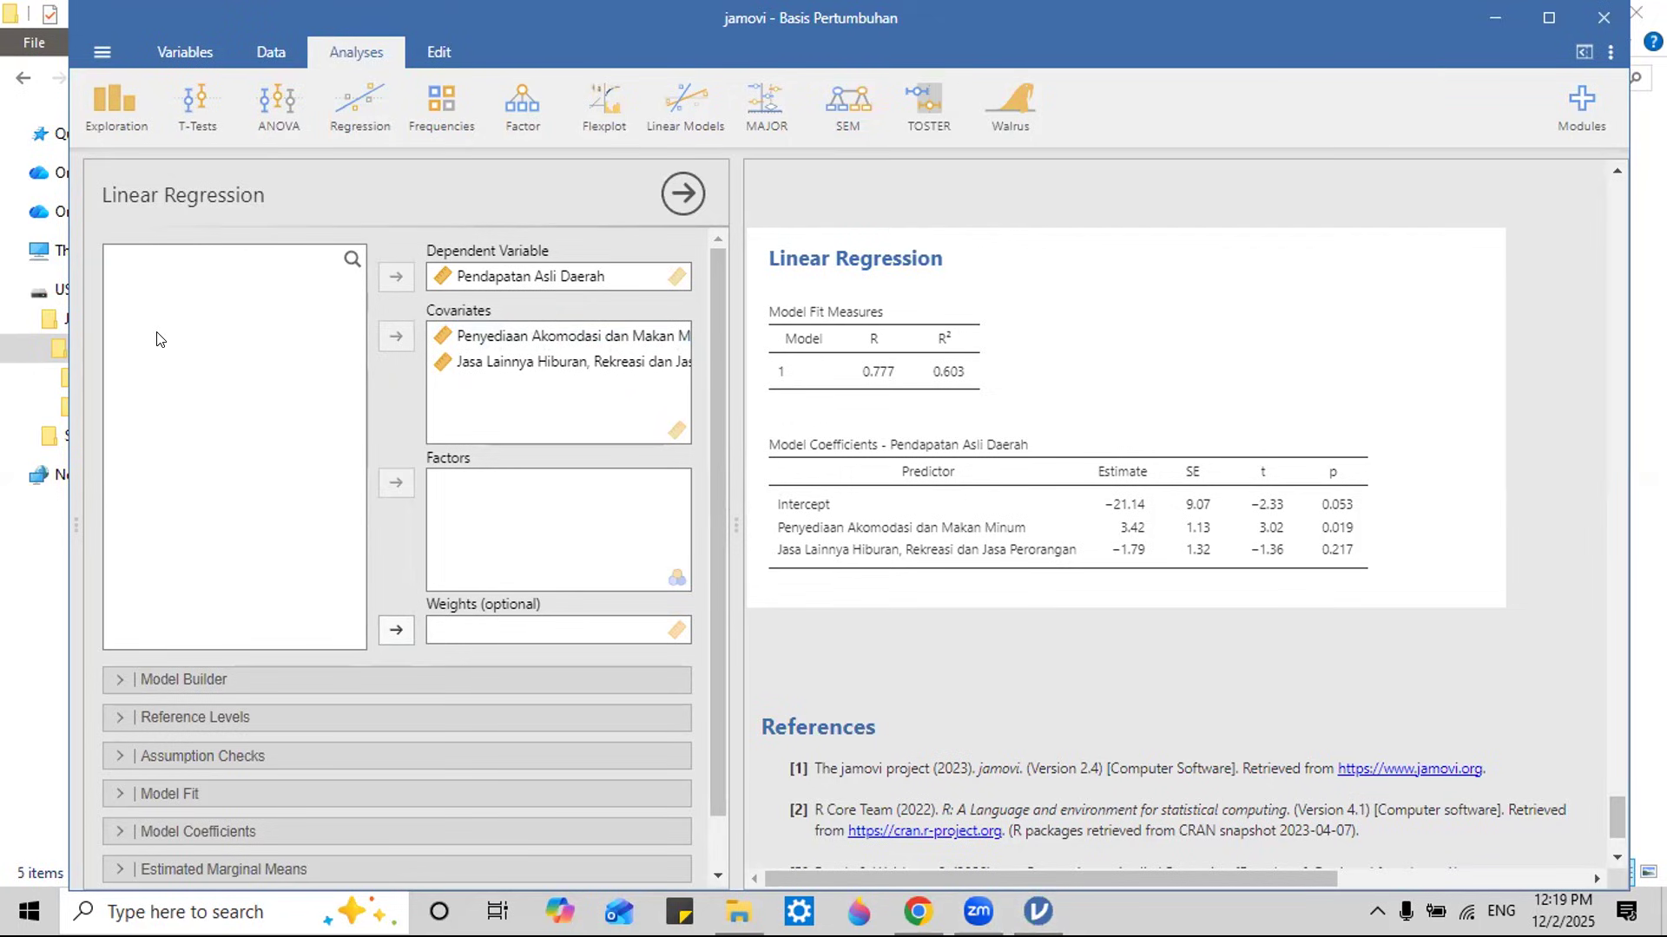
Step: Circle the Weights (optional) label, link it to a circled S1 and a handwritten A, and erase the annotations
{"action": "mouse_move", "coordinate": [501, 583]}
{"action": "left_mouse_down"}
{"action": "mouse_move", "coordinate": [495, 622]}
{"action": "mouse_move", "coordinate": [562, 590]}
{"action": "mouse_move", "coordinate": [569, 525]}
{"action": "mouse_move", "coordinate": [531, 573]}
{"action": "left_mouse_up"}
{"action": "mouse_move", "coordinate": [595, 491]}
{"action": "left_mouse_down"}
{"action": "mouse_move", "coordinate": [589, 540]}
{"action": "mouse_move", "coordinate": [564, 521]}
{"action": "mouse_move", "coordinate": [629, 516]}
{"action": "left_mouse_up"}
{"action": "mouse_move", "coordinate": [515, 572]}
{"action": "left_mouse_down"}
{"action": "mouse_move", "coordinate": [684, 564]}
{"action": "mouse_move", "coordinate": [632, 580]}
{"action": "mouse_move", "coordinate": [694, 547]}
{"action": "mouse_move", "coordinate": [708, 587]}
{"action": "left_mouse_up"}
{"action": "left_click_drag", "start_coordinate": [691, 566], "coordinate": [705, 564]}
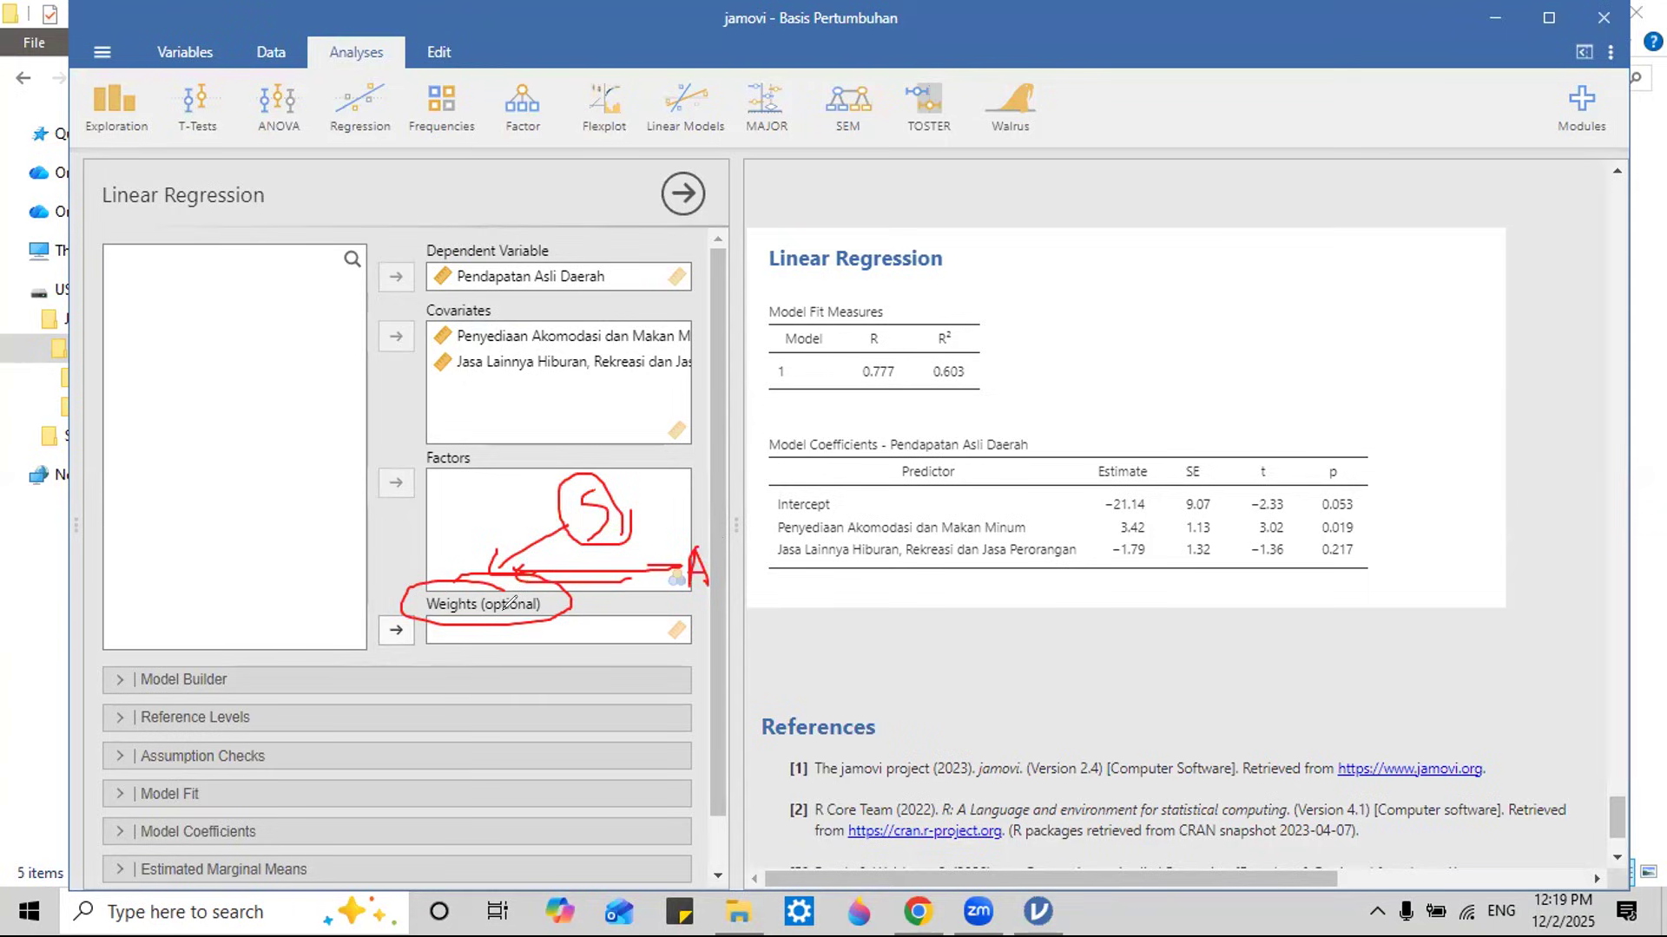
{"action": "key", "text": "e"}
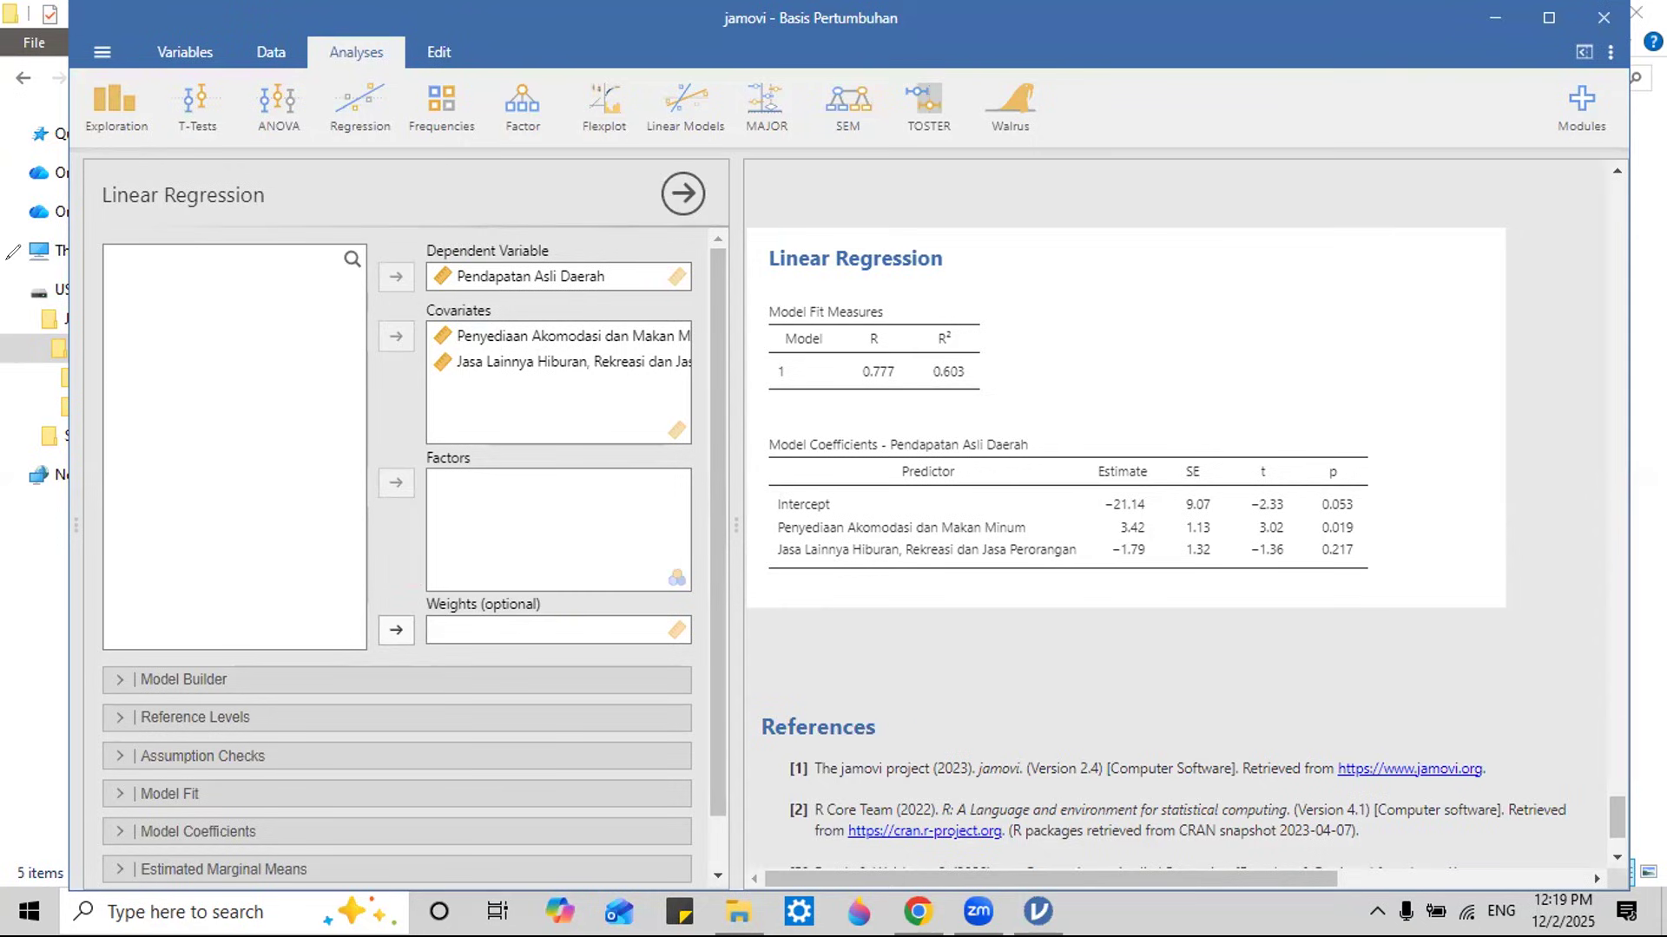
Step: Expand the Model Builder section of the Linear Regression options and circle its heading in red
{"action": "scroll", "coordinate": [471, 663], "scroll_direction": "down", "scroll_amount": 2}
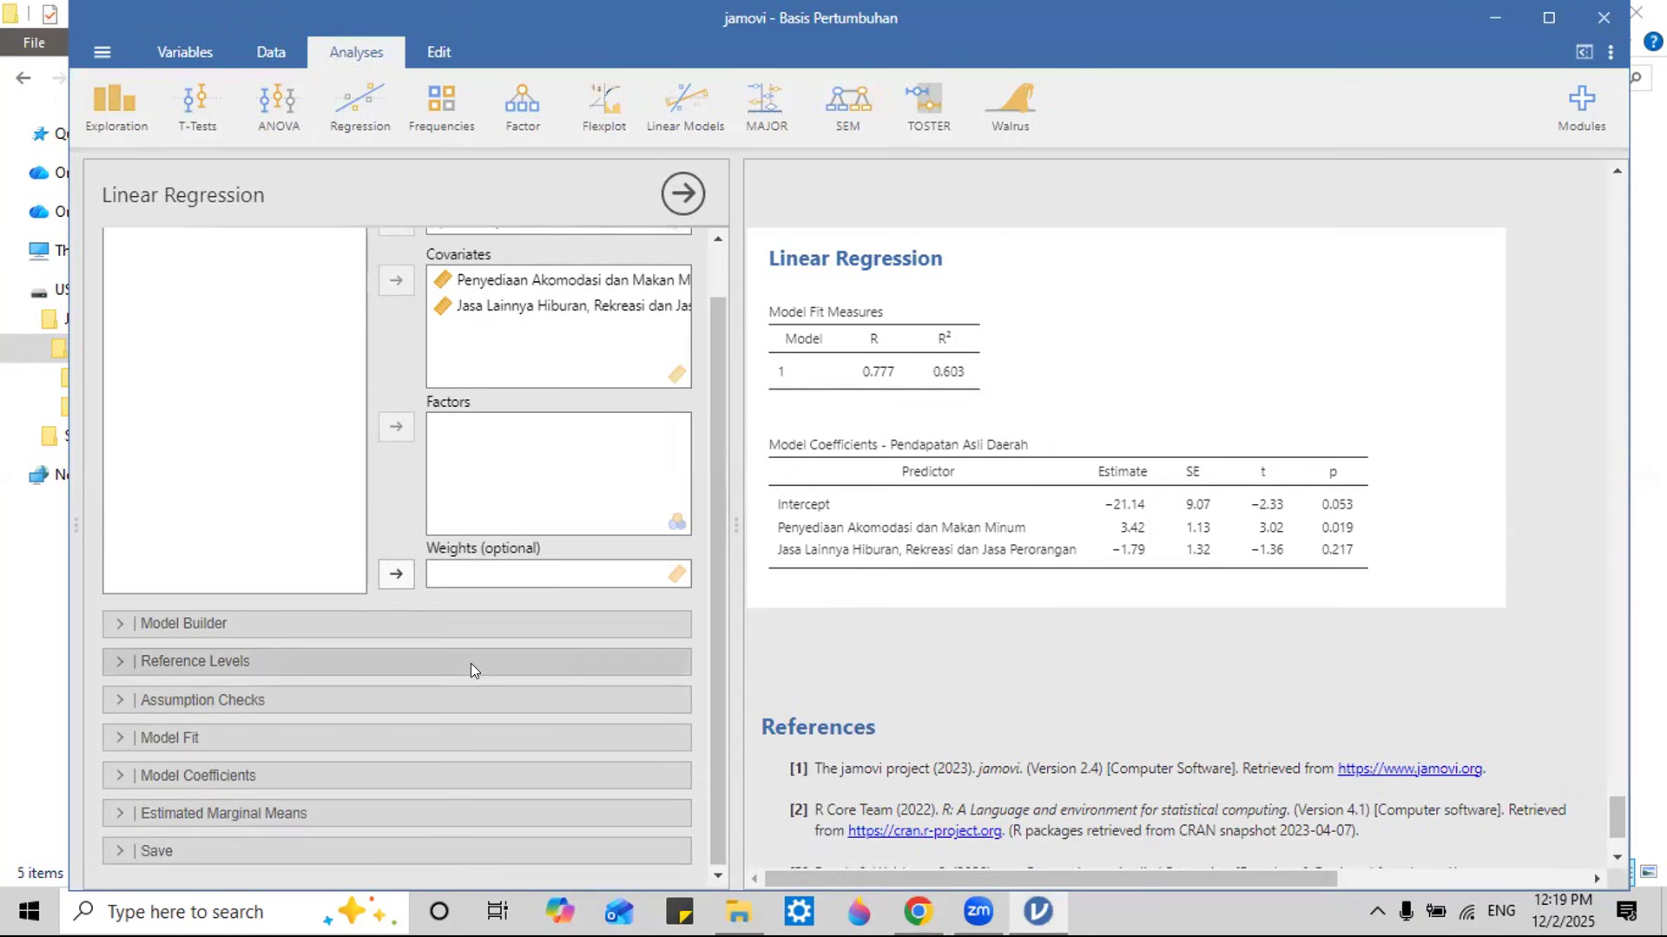
{"action": "left_click", "coordinate": [106, 625]}
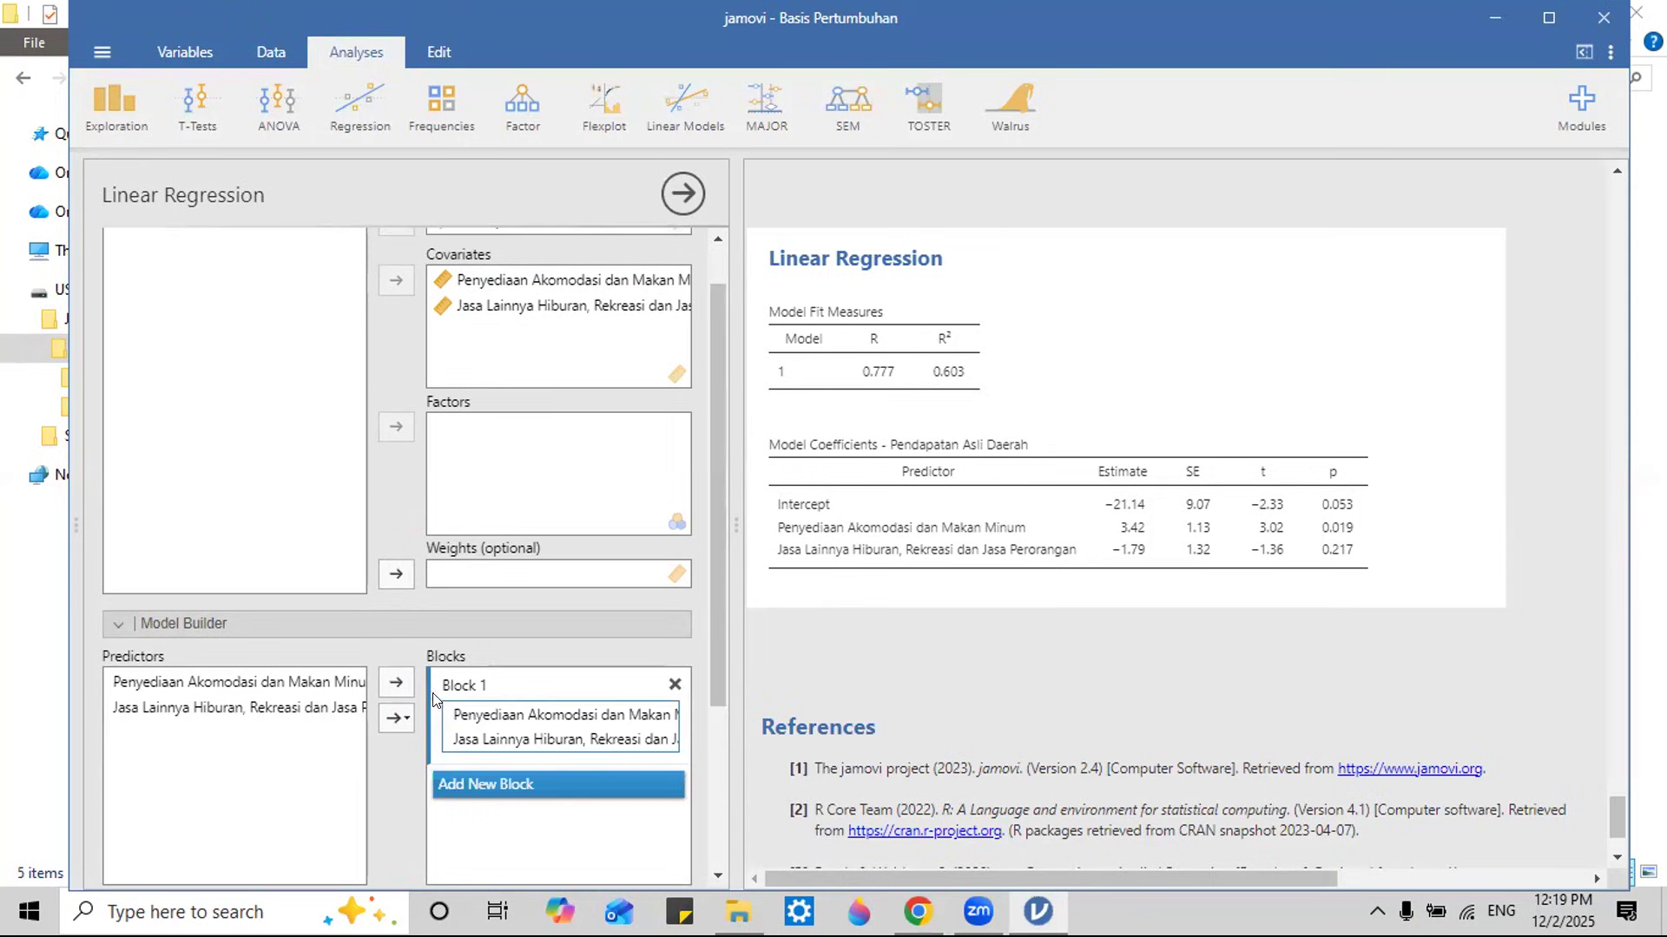
{"action": "left_click_drag", "start_coordinate": [706, 654], "coordinate": [722, 786]}
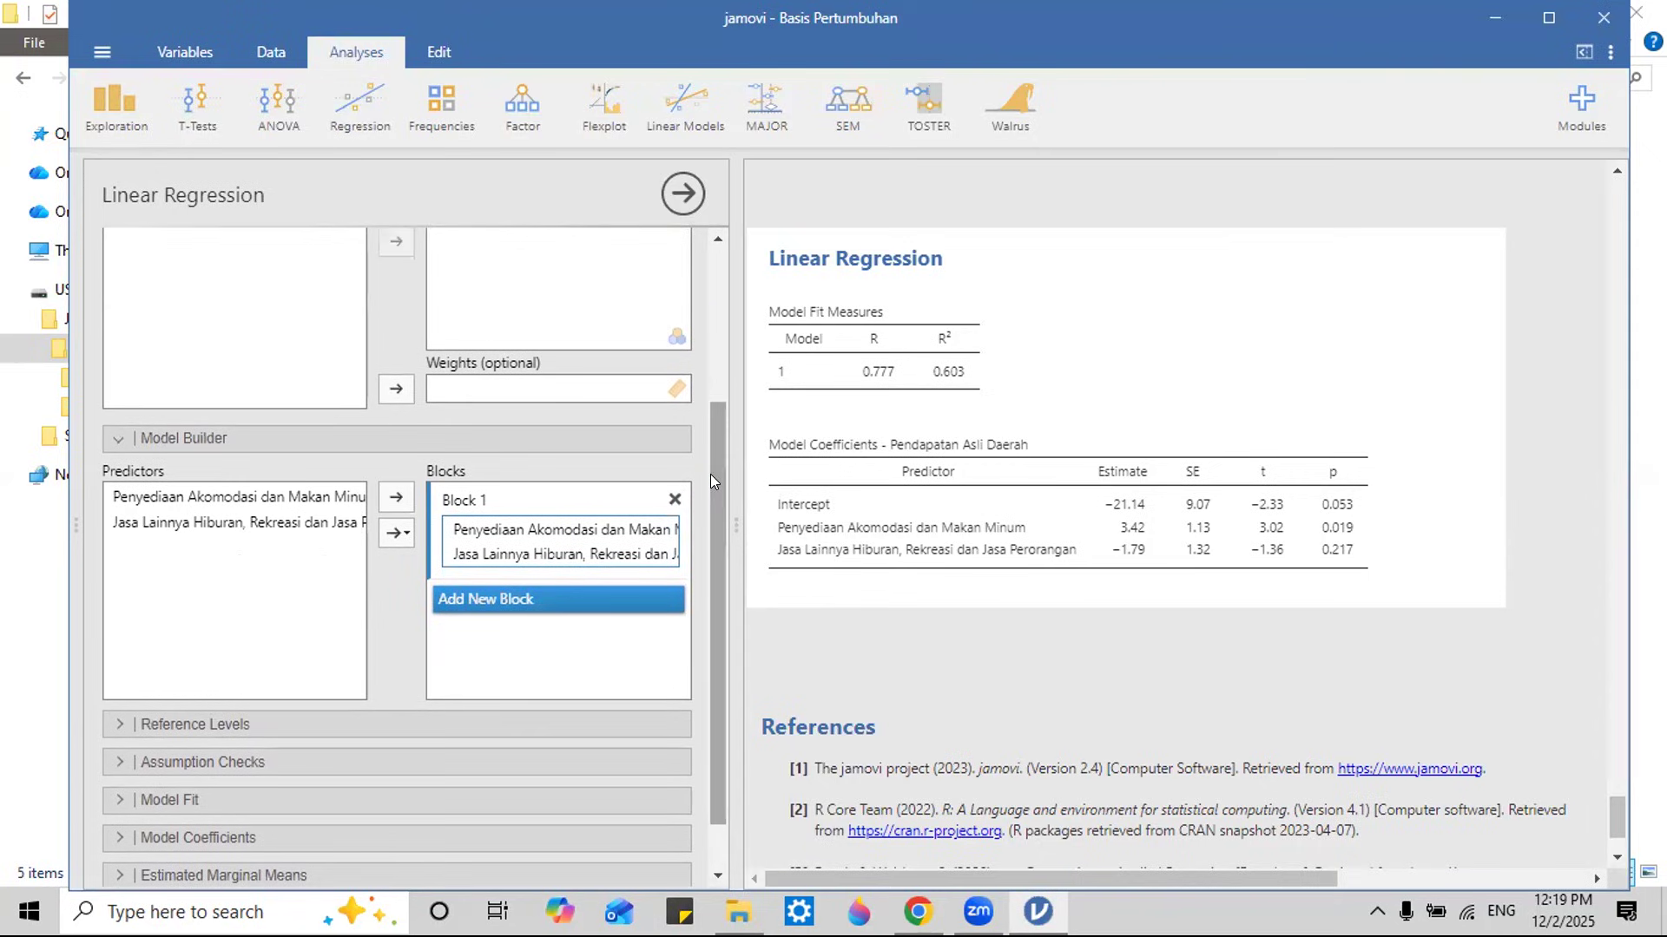
{"action": "left_click_drag", "start_coordinate": [710, 474], "coordinate": [710, 469]}
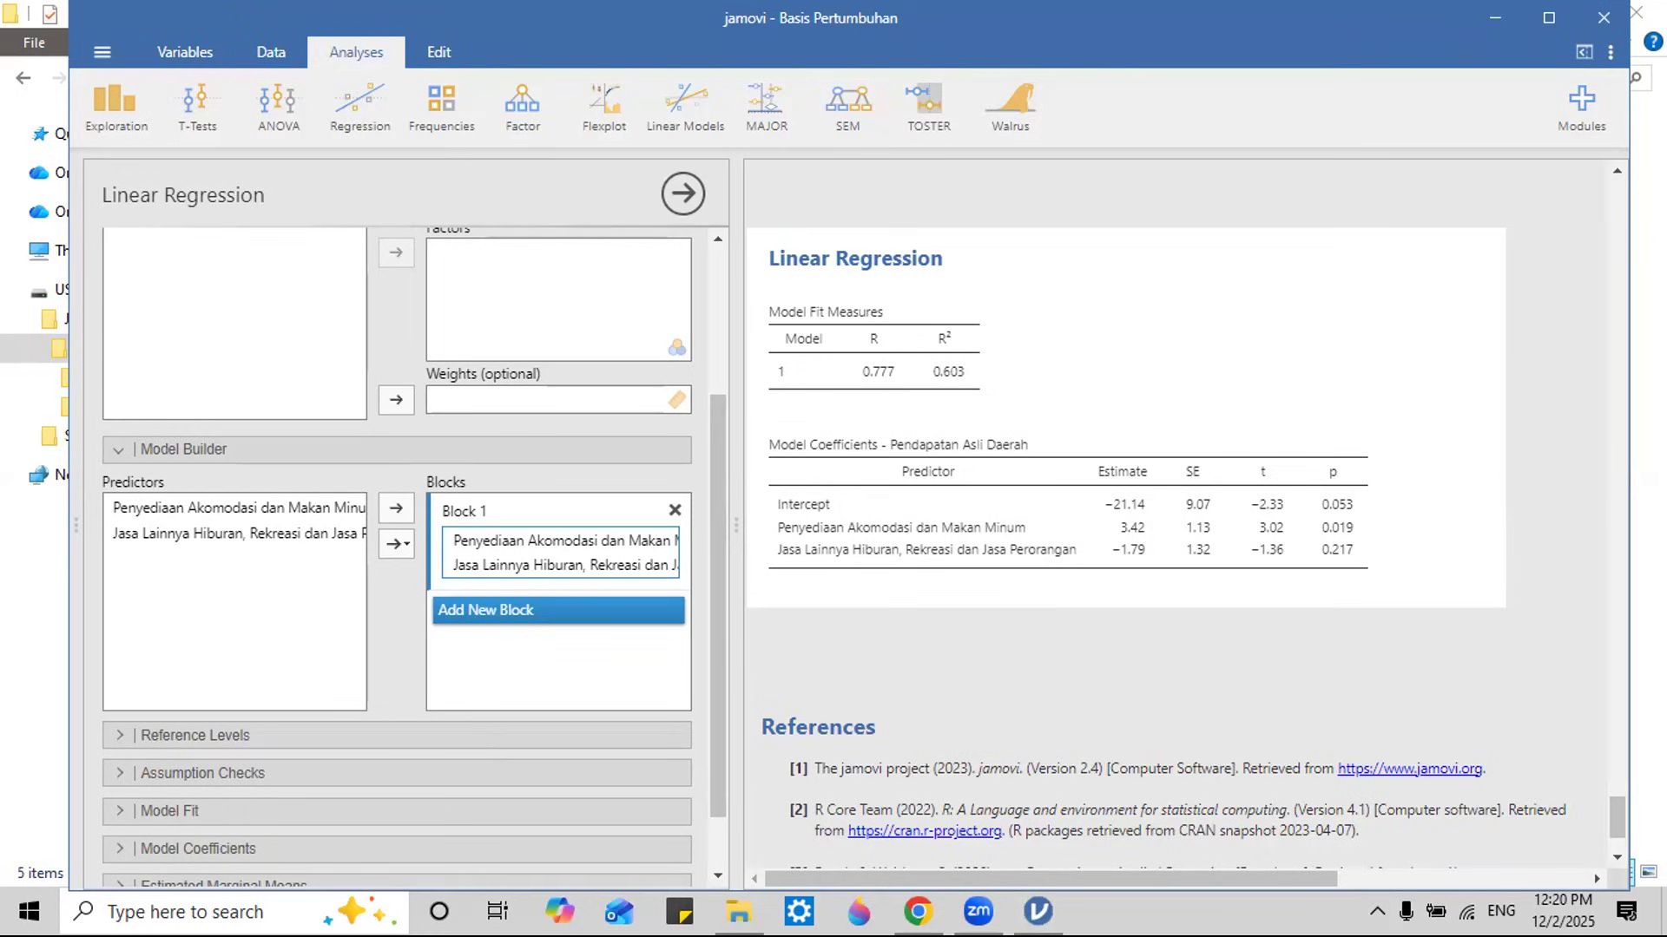
{"action": "left_click", "coordinate": [951, 347]}
{"action": "mouse_move", "coordinate": [246, 446]}
{"action": "left_mouse_down"}
{"action": "mouse_move", "coordinate": [93, 428]}
{"action": "mouse_move", "coordinate": [222, 482]}
{"action": "mouse_move", "coordinate": [249, 441]}
{"action": "left_mouse_up"}
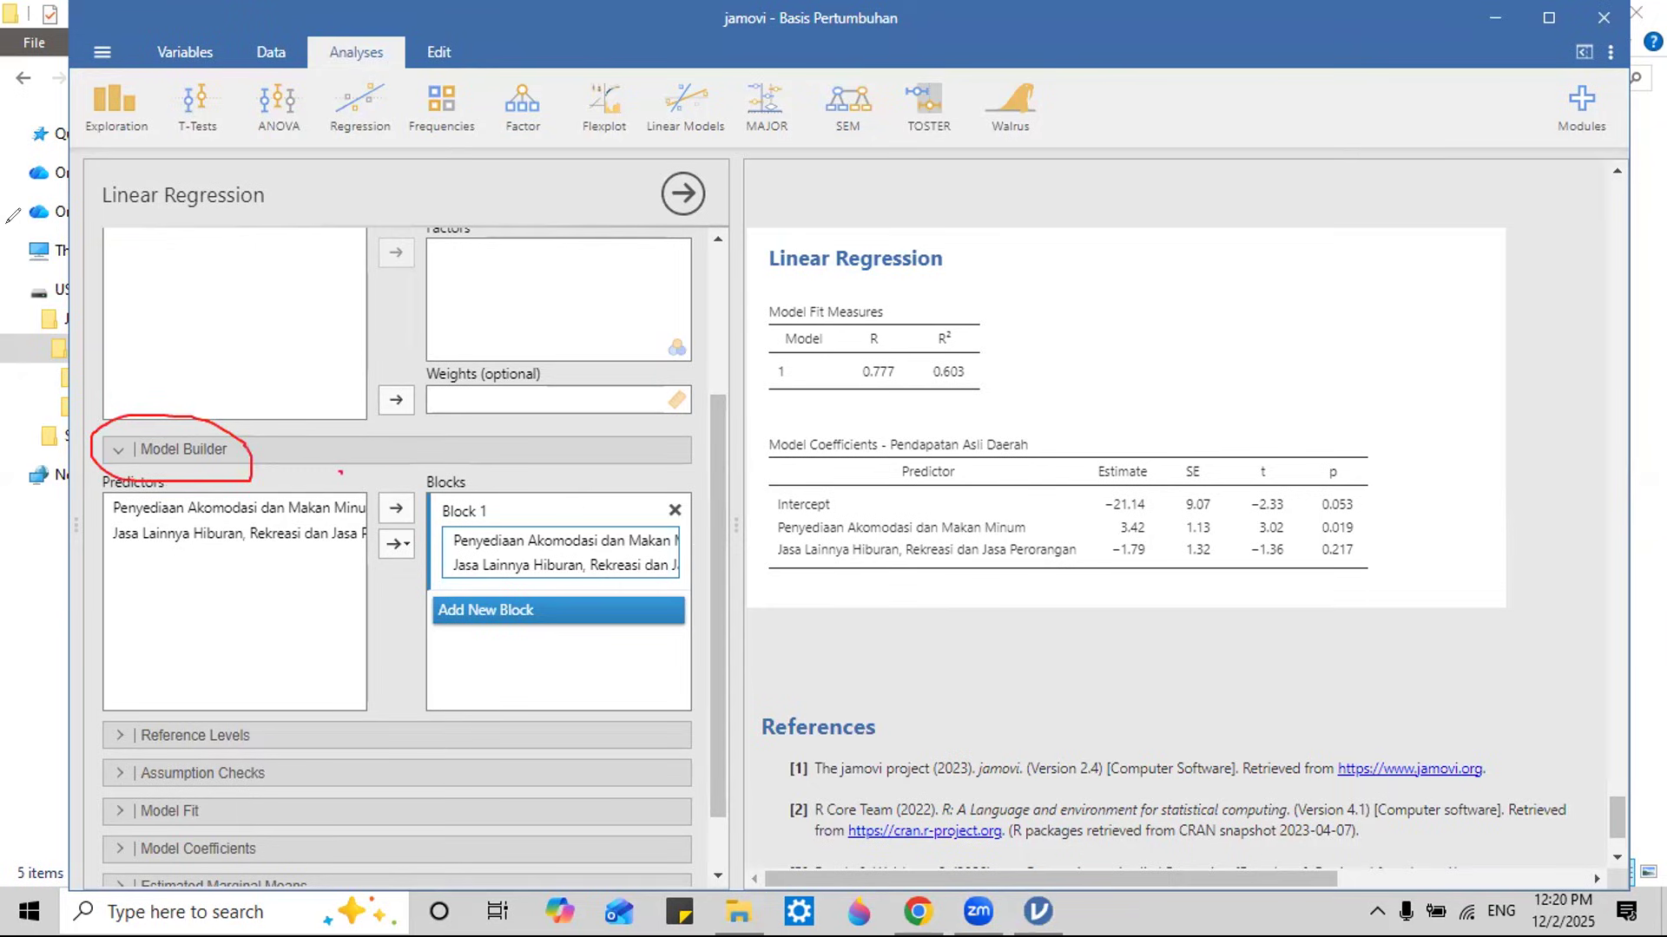
Step: Remove both predictors from Block 1 in the Model Builder
{"action": "left_click", "coordinate": [586, 541]}
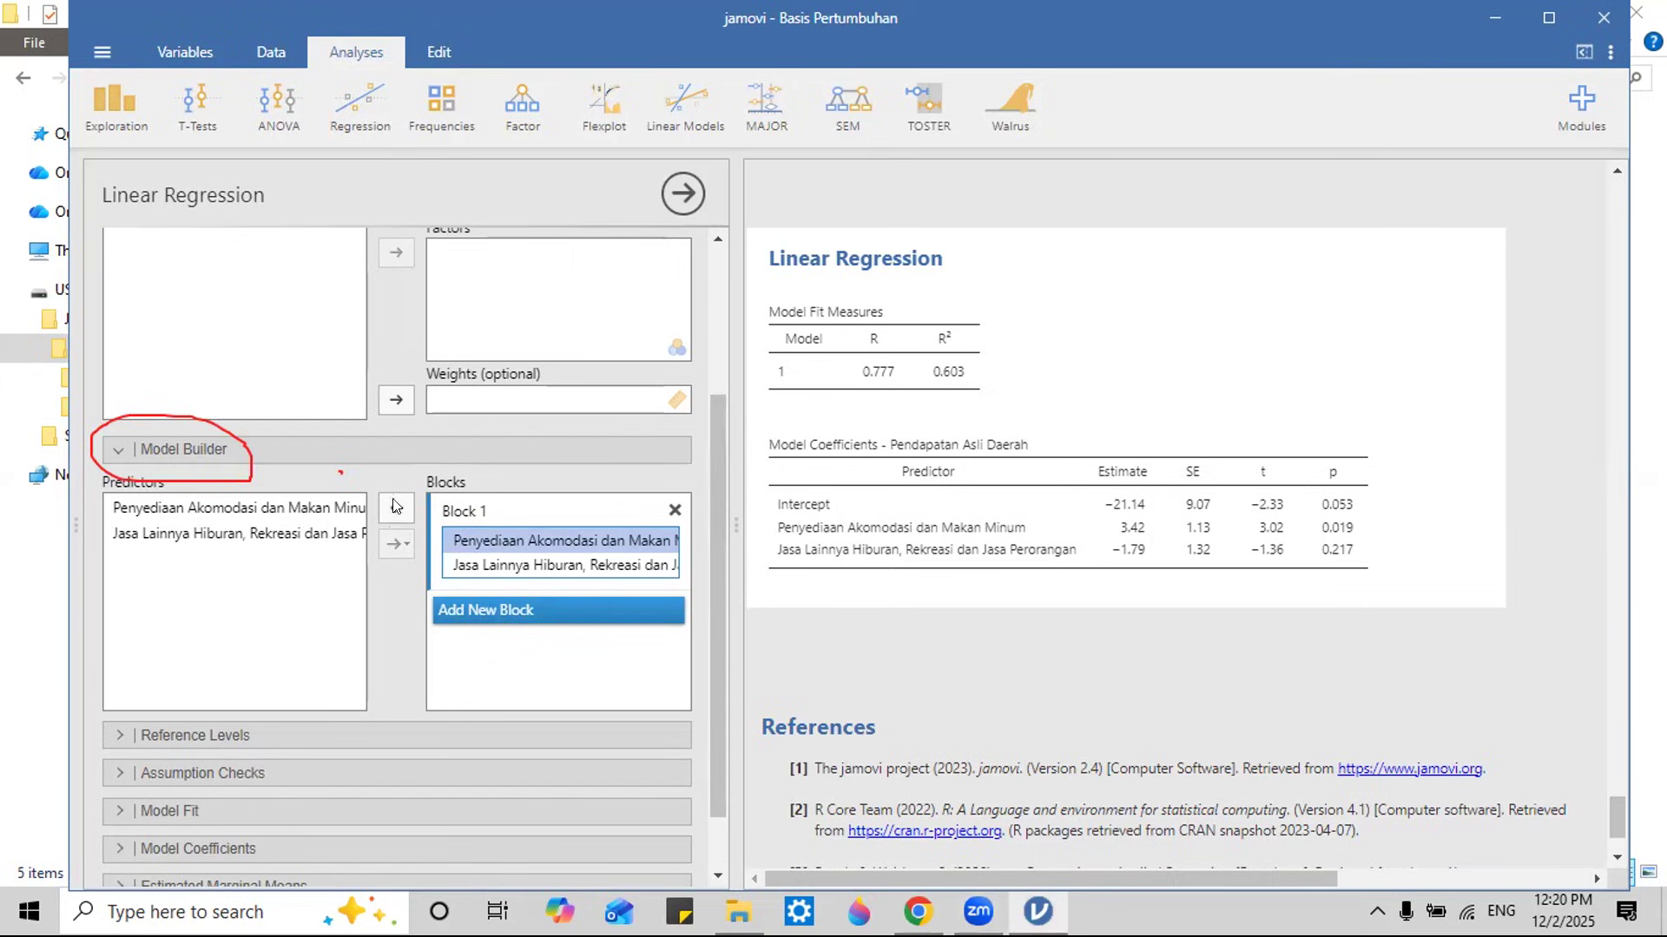
{"action": "double_click", "coordinate": [500, 546]}
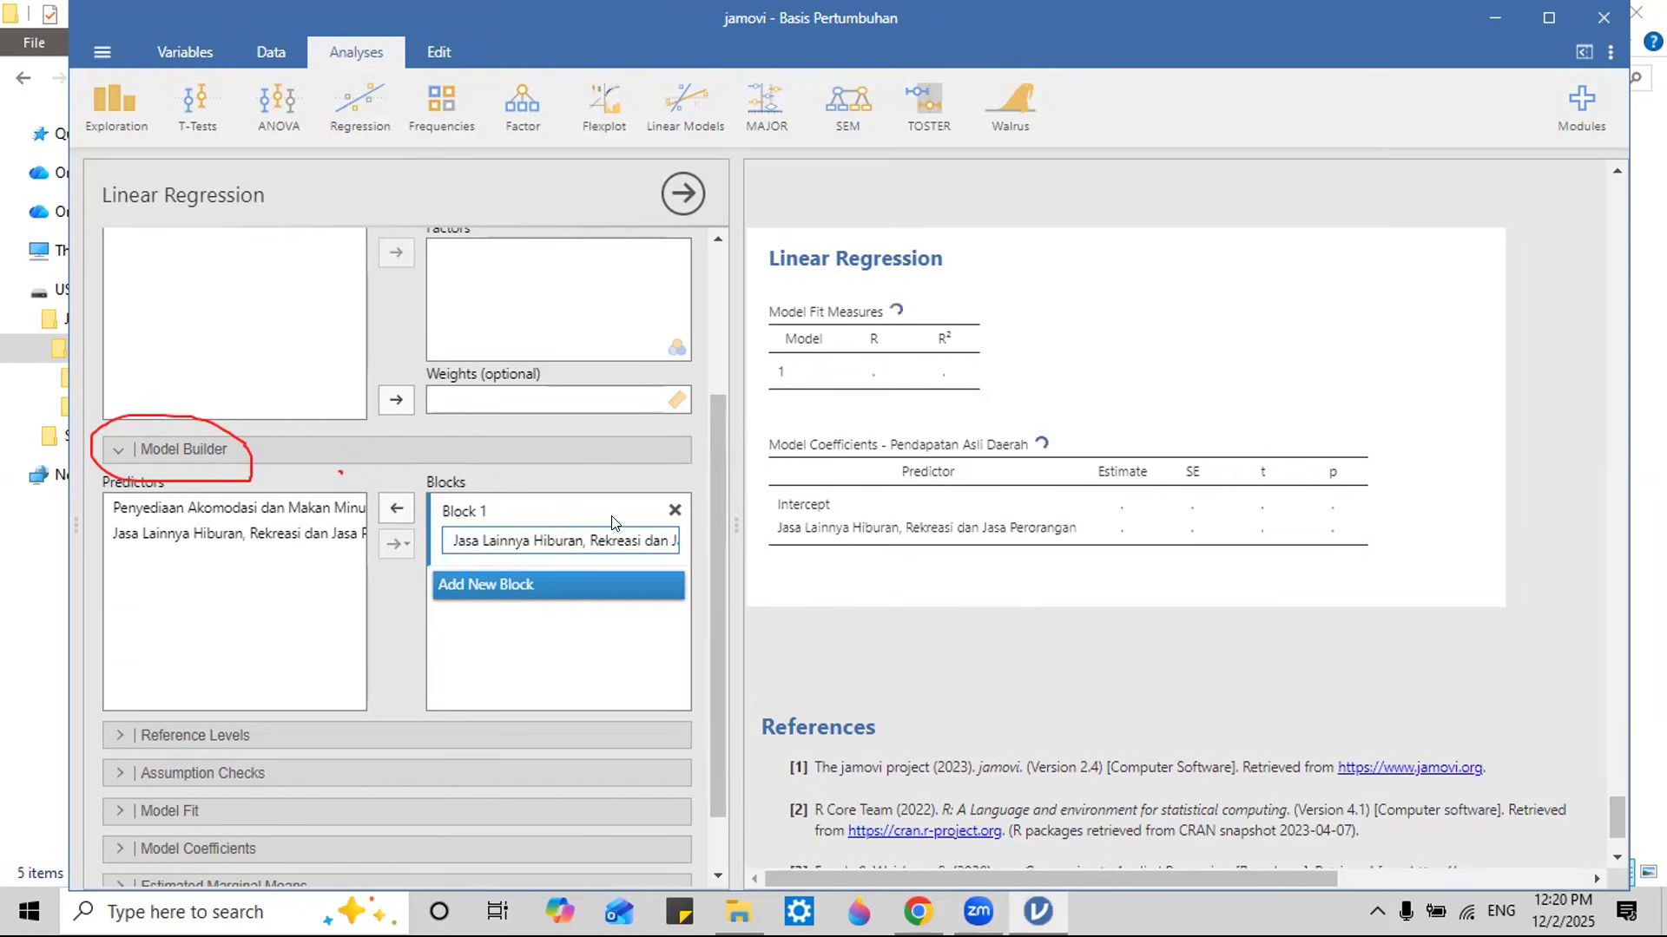
{"action": "left_click", "coordinate": [564, 540]}
{"action": "left_click", "coordinate": [398, 507]}
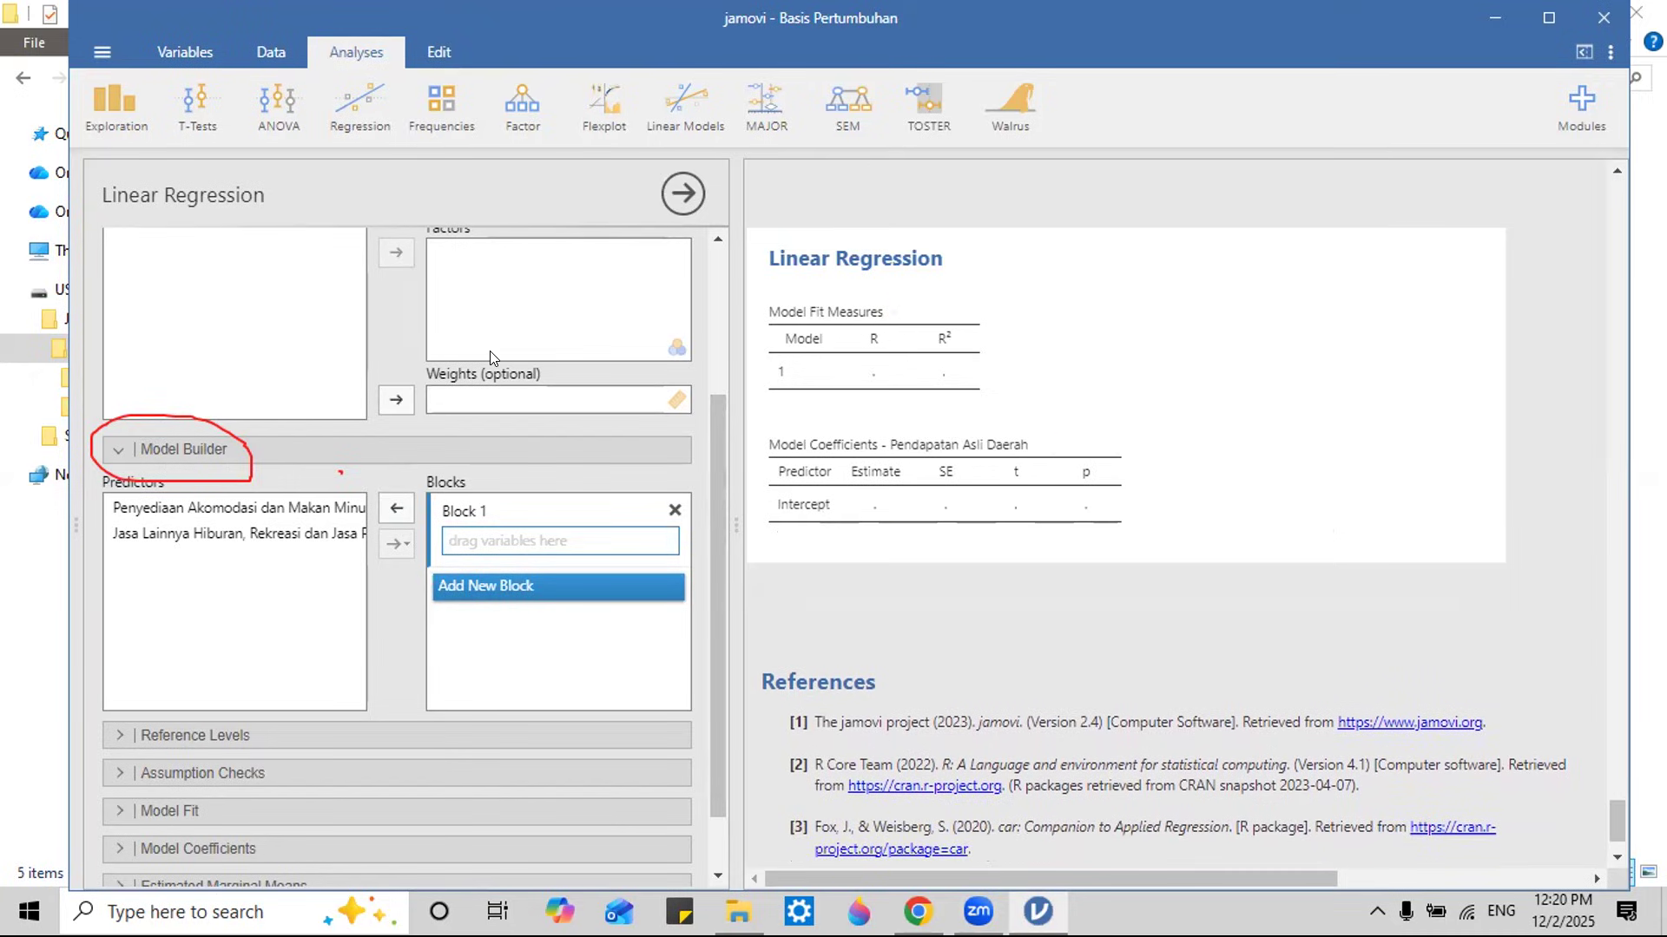
Step: Put Penyediaan Akomodasi dan Makan Minum in Block 1 and Jasa Lainnya Hiburan, Rekreasi dan Jasa Perorangan in a new Block 2
{"action": "left_click_drag", "start_coordinate": [708, 438], "coordinate": [723, 553]}
{"action": "left_click", "coordinate": [273, 432]}
{"action": "left_click_drag", "start_coordinate": [273, 431], "coordinate": [569, 474]}
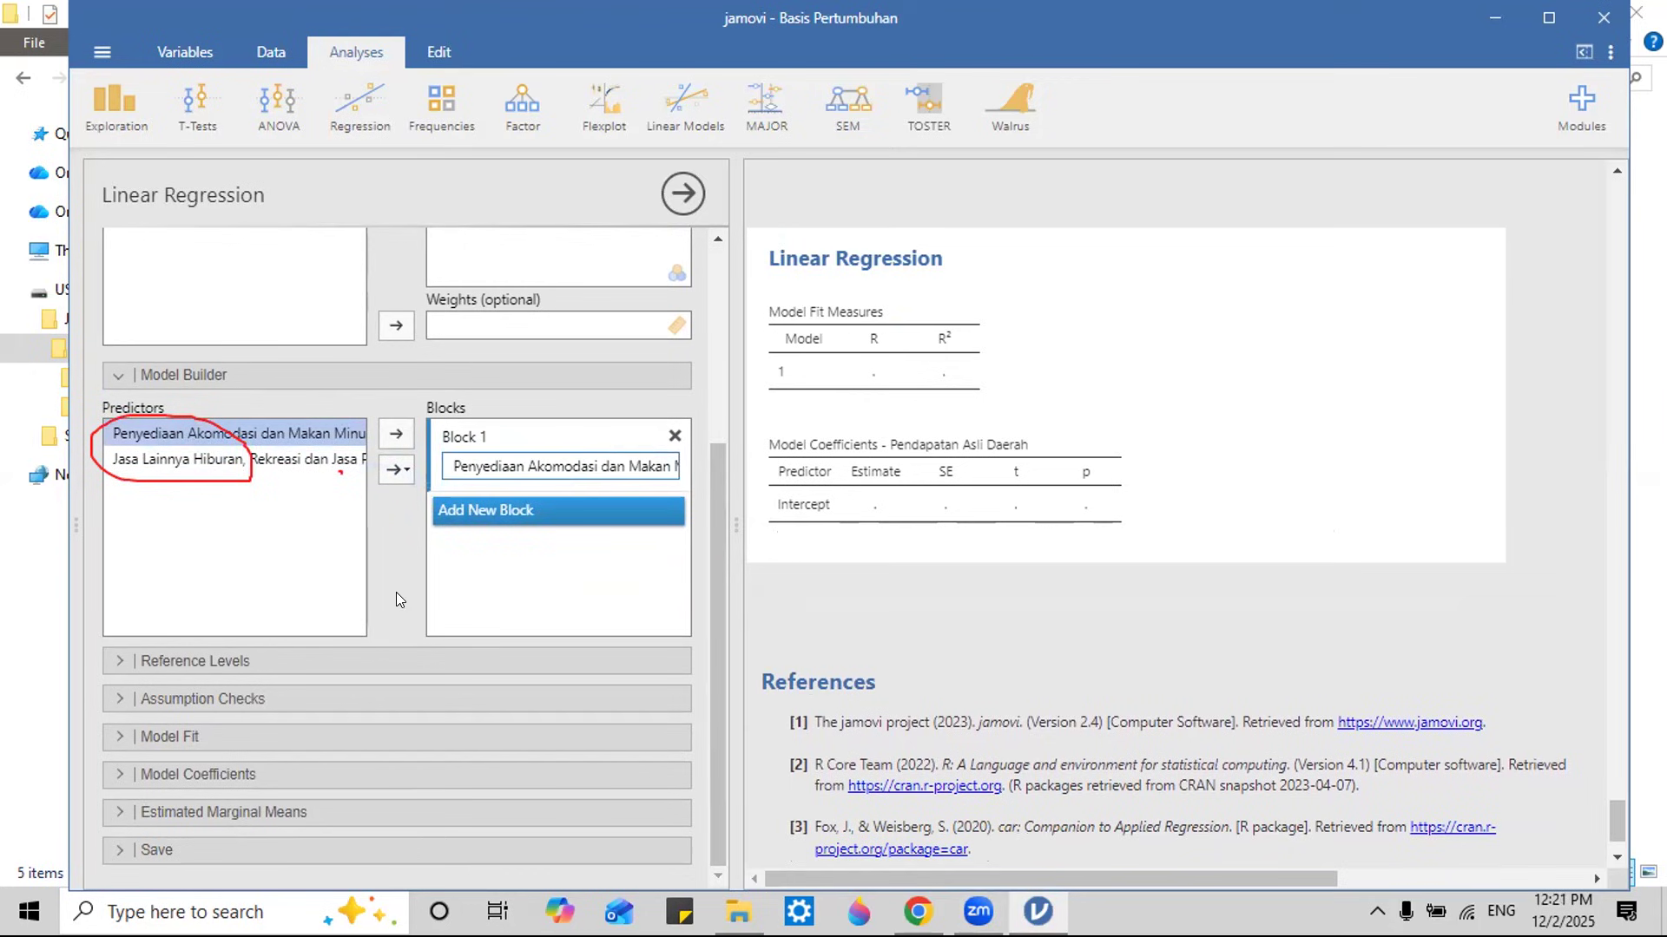
{"action": "left_click", "coordinate": [533, 512]}
{"action": "left_click_drag", "start_coordinate": [278, 458], "coordinate": [569, 536]}
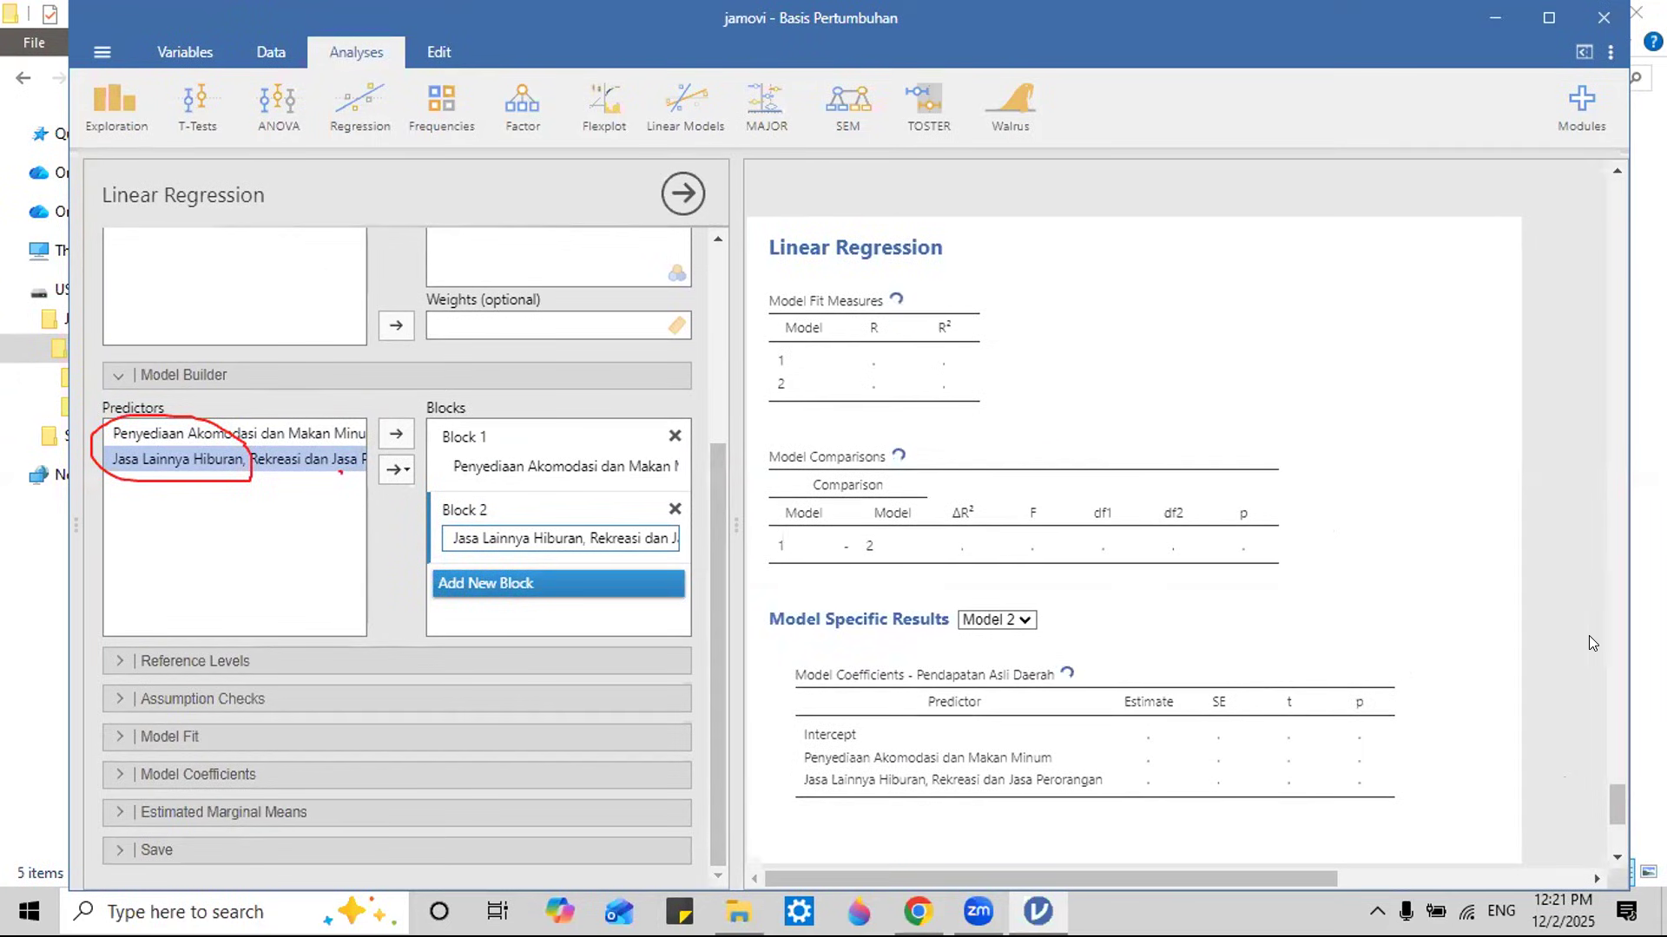
Step: Examine the model comparison results and switch Model Specific Results to Model 1
{"action": "left_click_drag", "start_coordinate": [1607, 804], "coordinate": [1609, 819]}
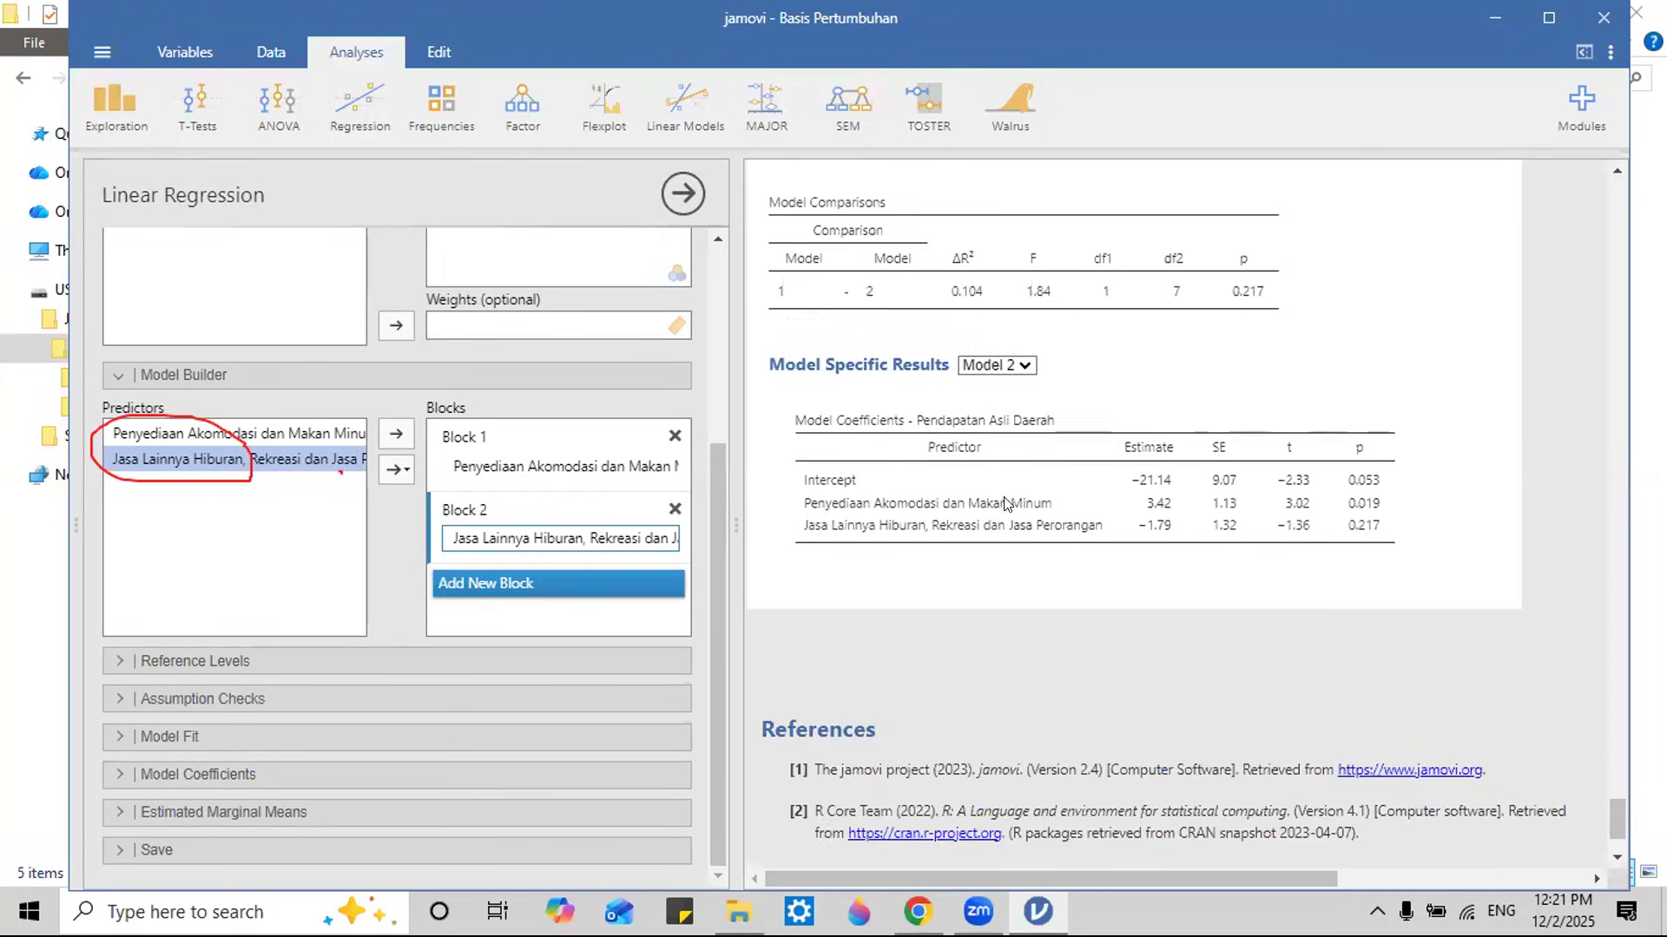
{"action": "left_click", "coordinate": [1025, 365]}
{"action": "left_click", "coordinate": [998, 383]}
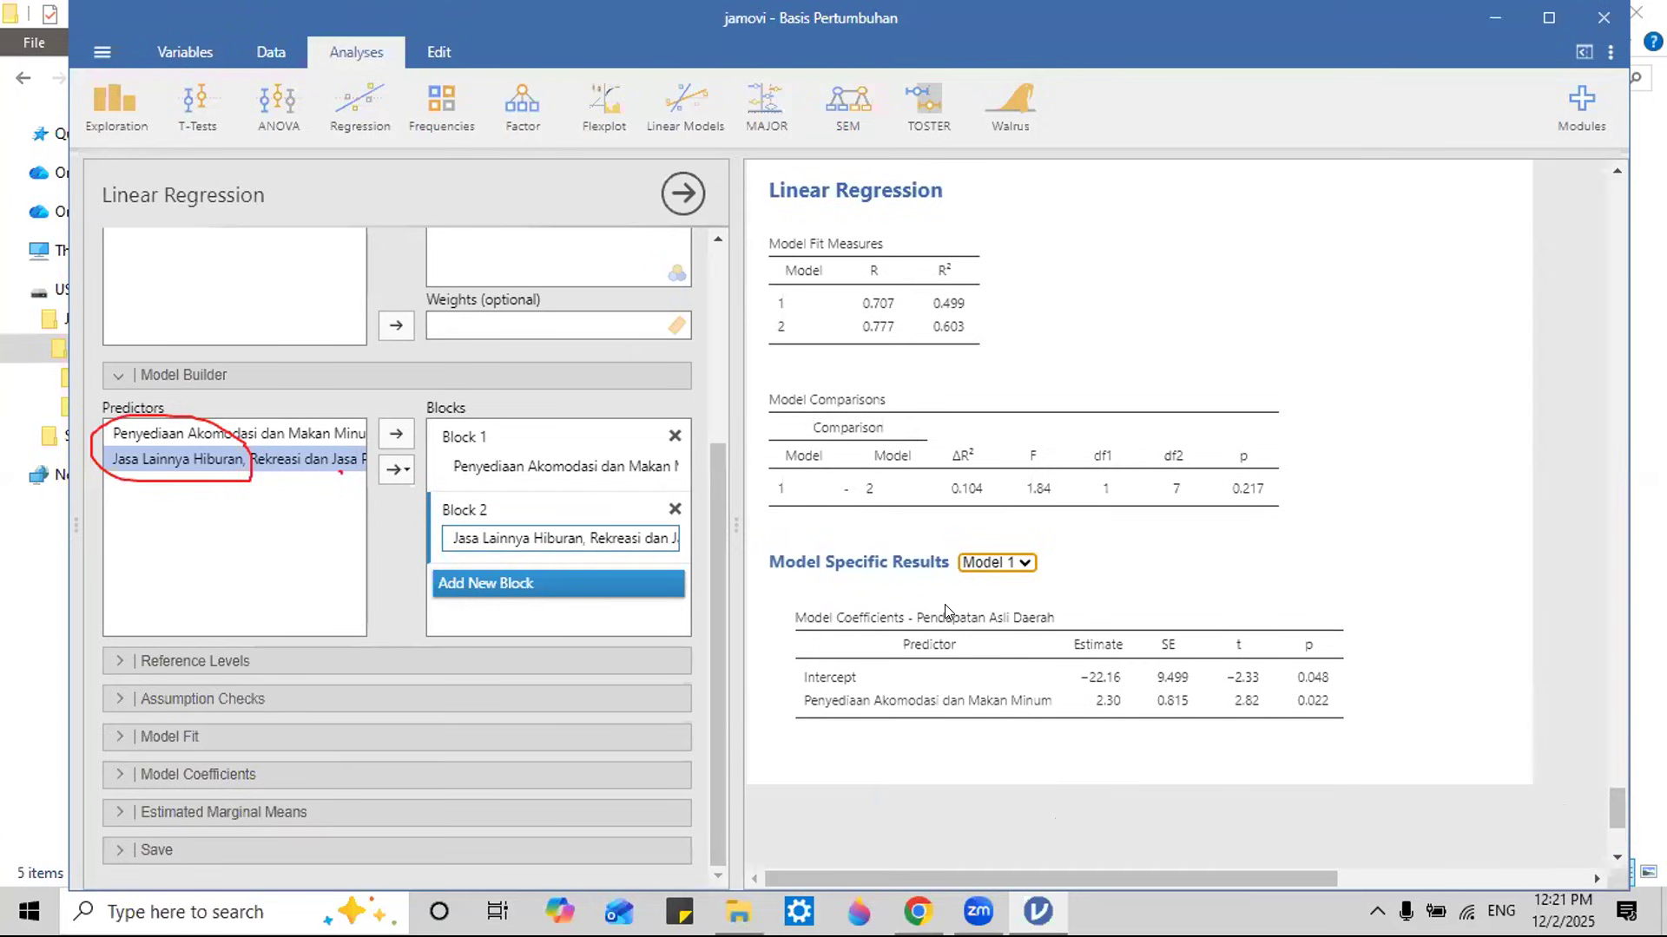
Step: Delete Block 2 and add Jasa Lainnya Hiburan, Rekreasi dan Jasa Perorangan to Block 1
{"action": "left_click", "coordinate": [674, 511]}
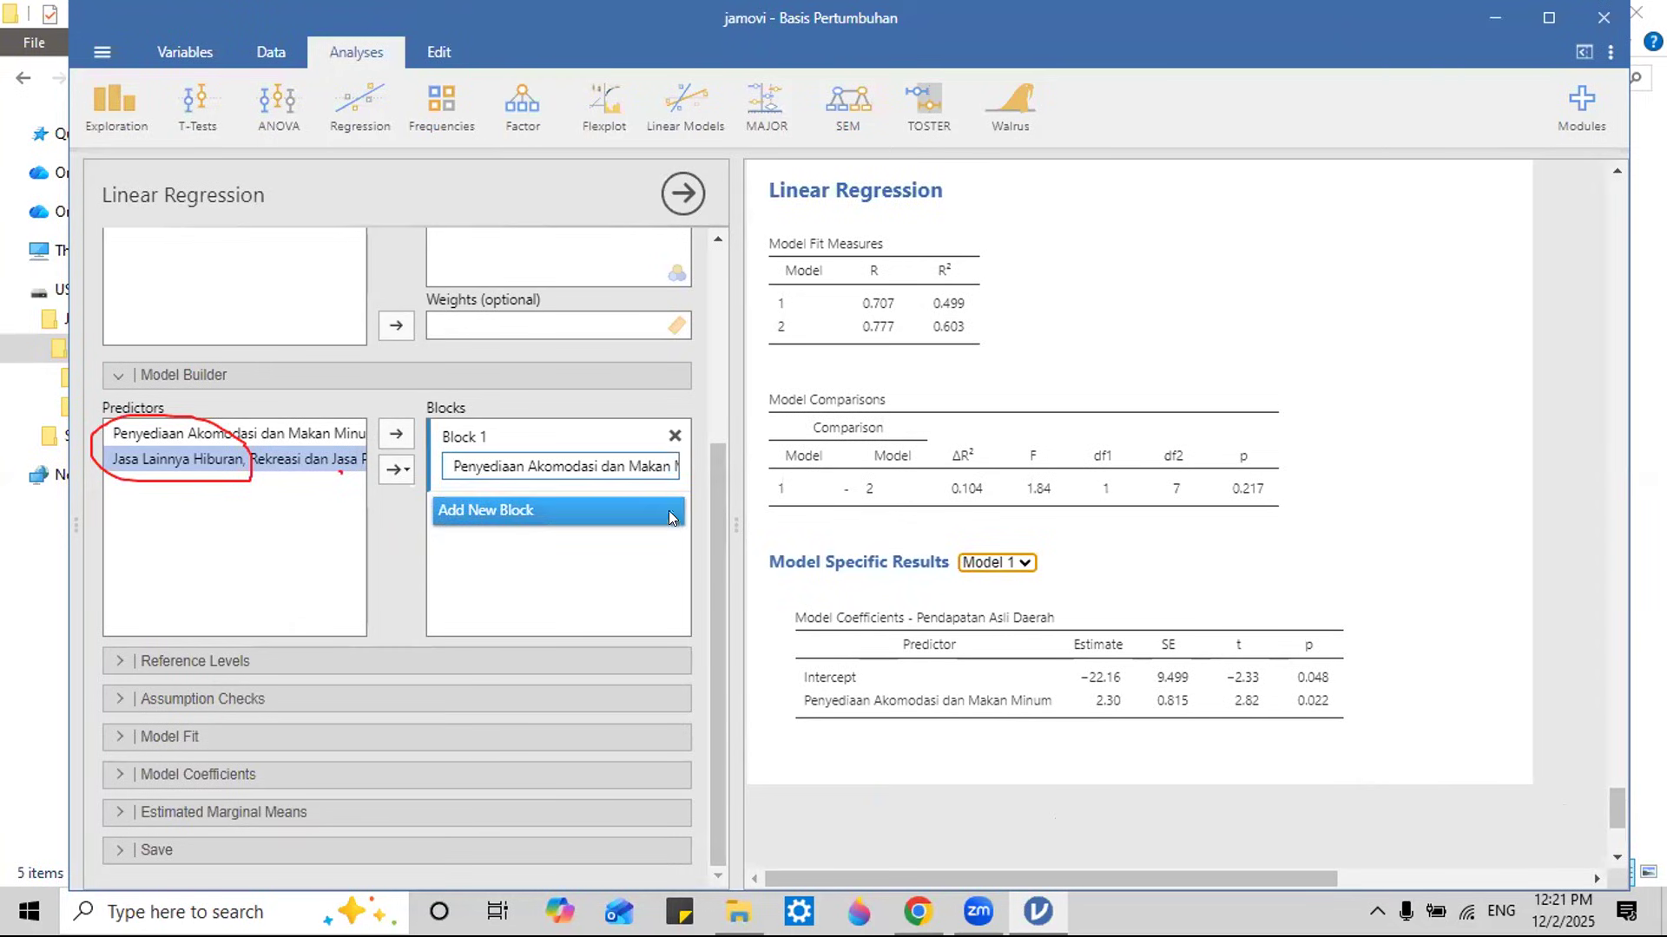
{"action": "left_click", "coordinate": [595, 466]}
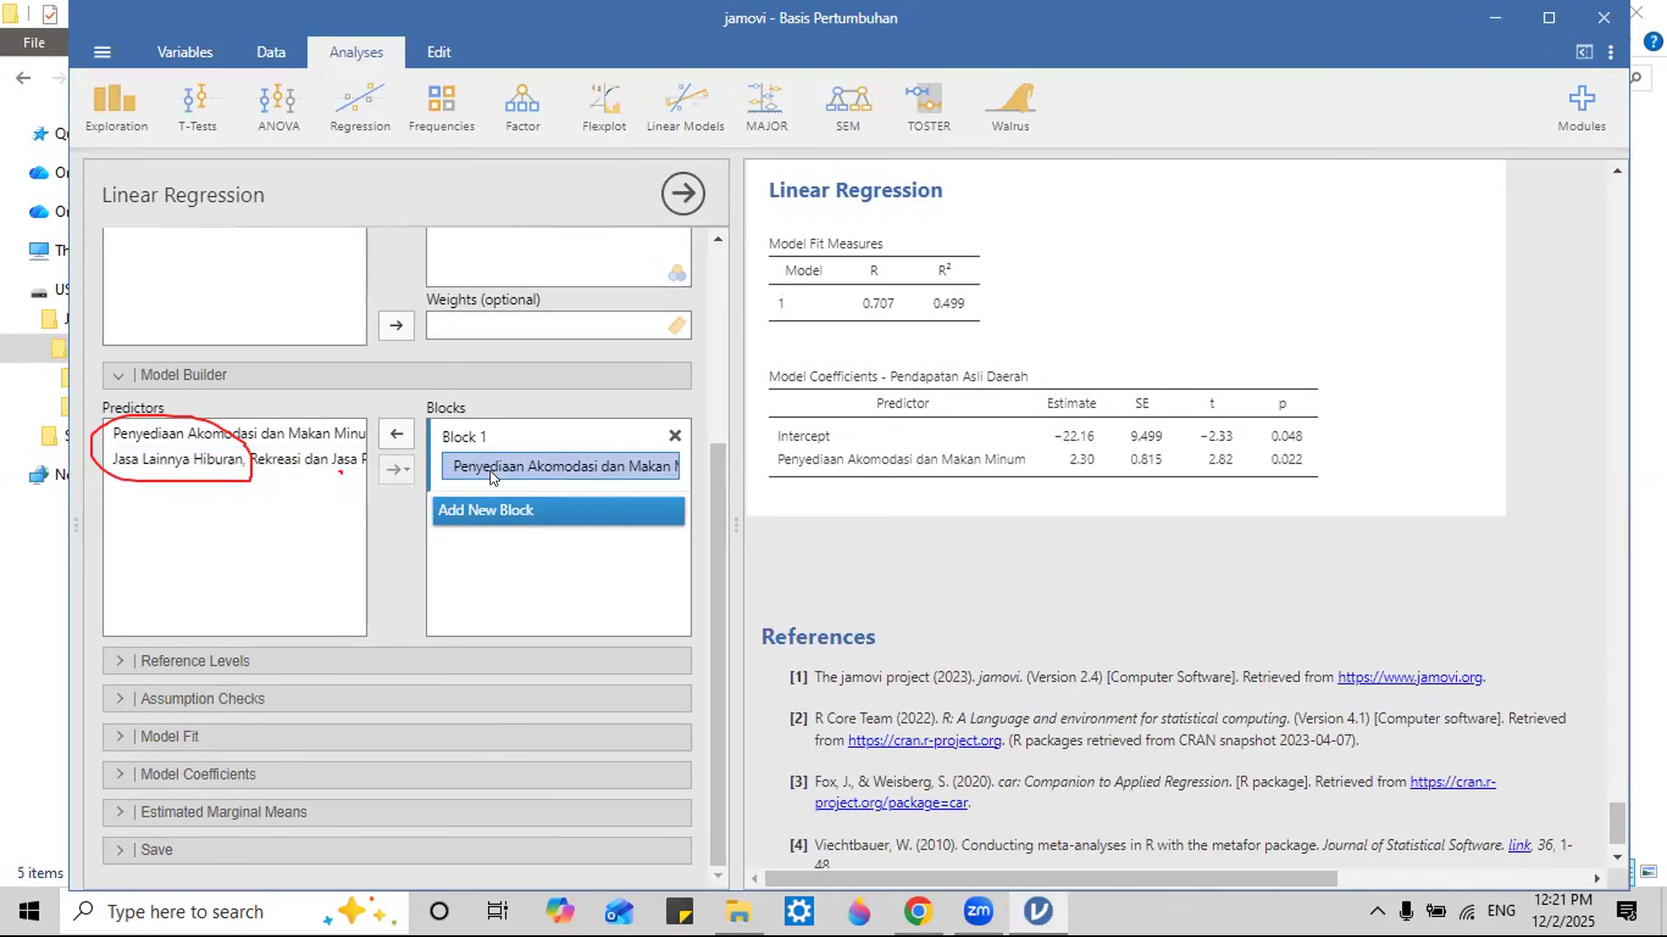
{"action": "left_click", "coordinate": [261, 460]}
{"action": "left_click_drag", "start_coordinate": [261, 460], "coordinate": [557, 464]}
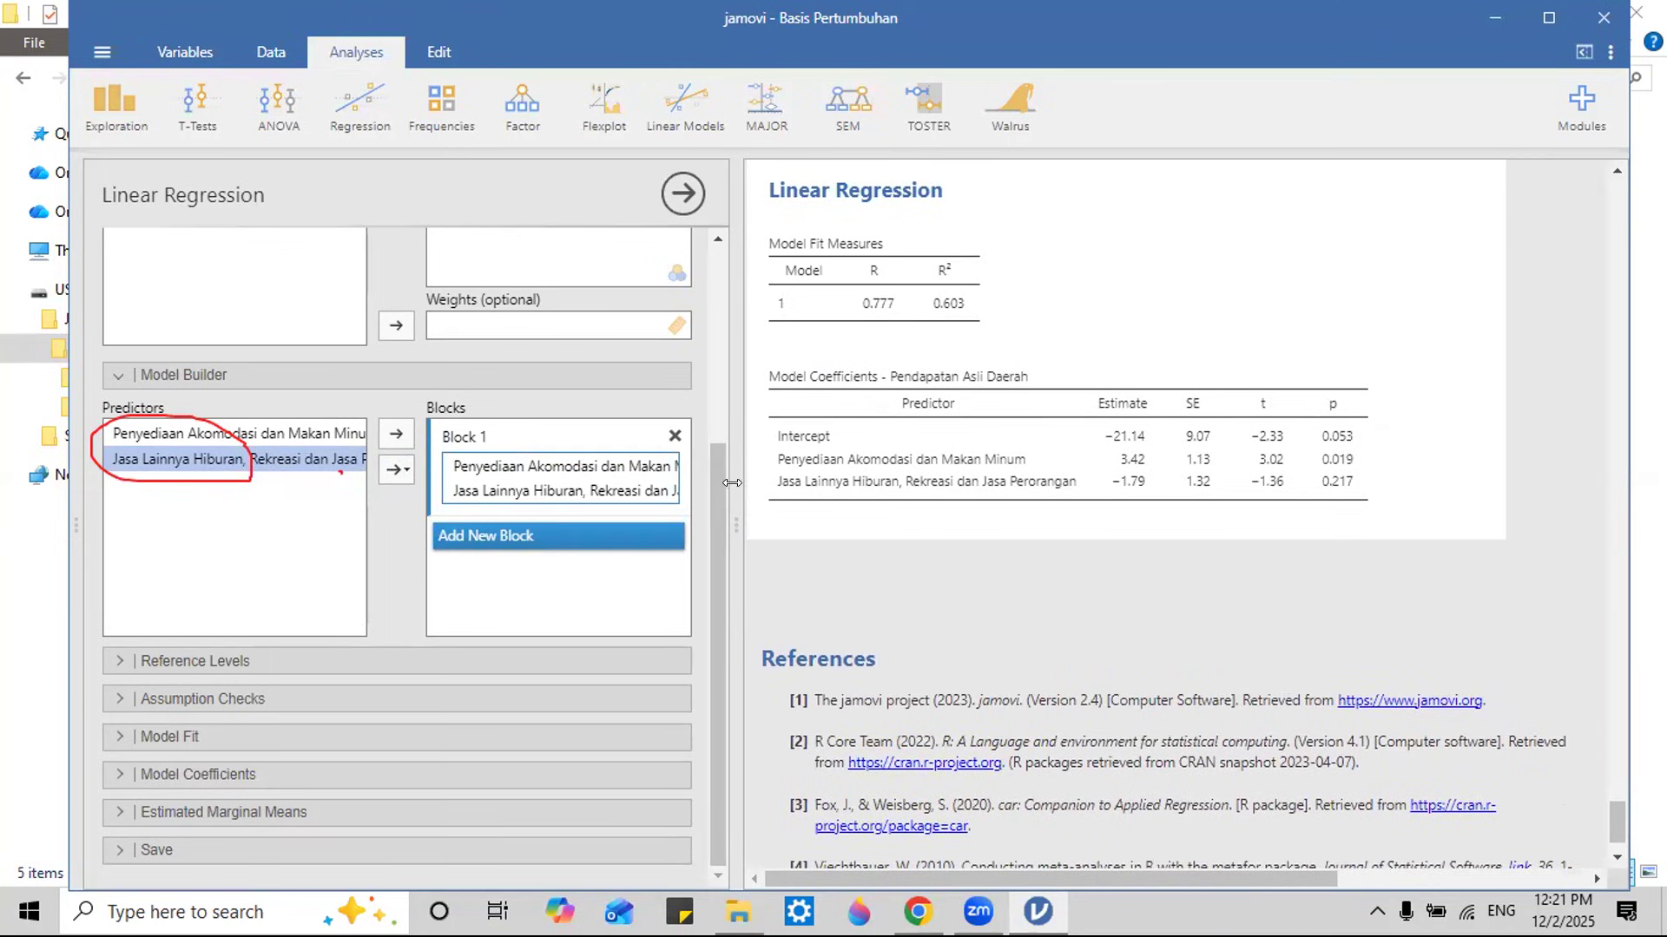
Step: Expand the Reference Levels section to show its Intercept options and erase the red circle annotation
{"action": "left_click_drag", "start_coordinate": [714, 478], "coordinate": [713, 478]}
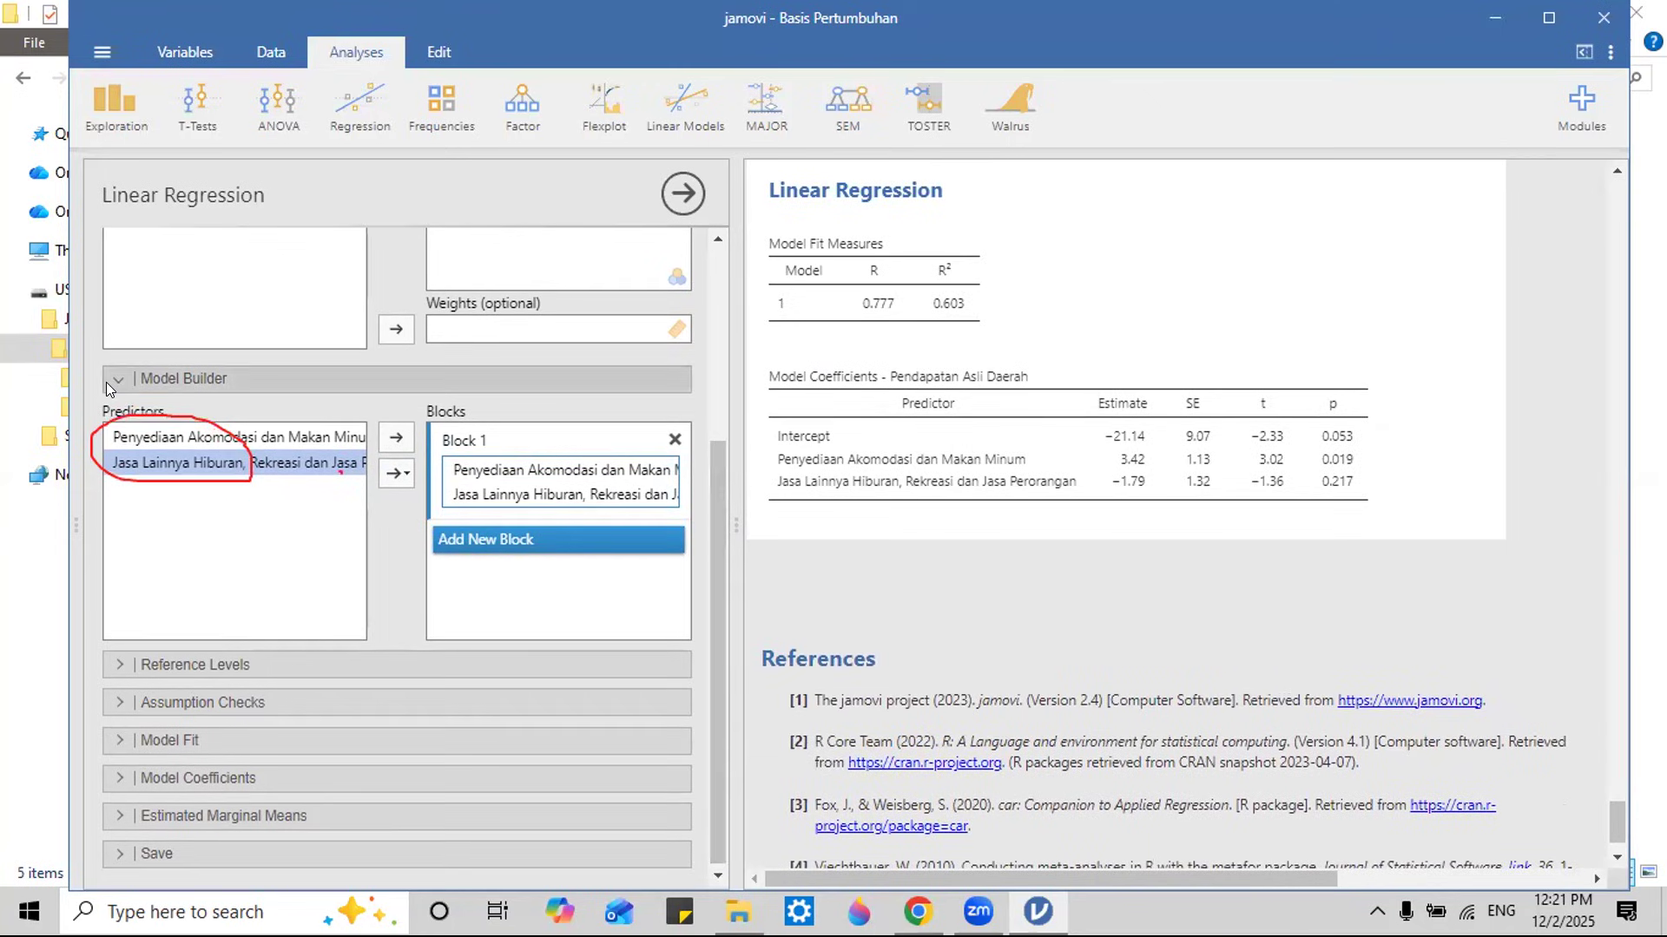
{"action": "left_click", "coordinate": [118, 669]}
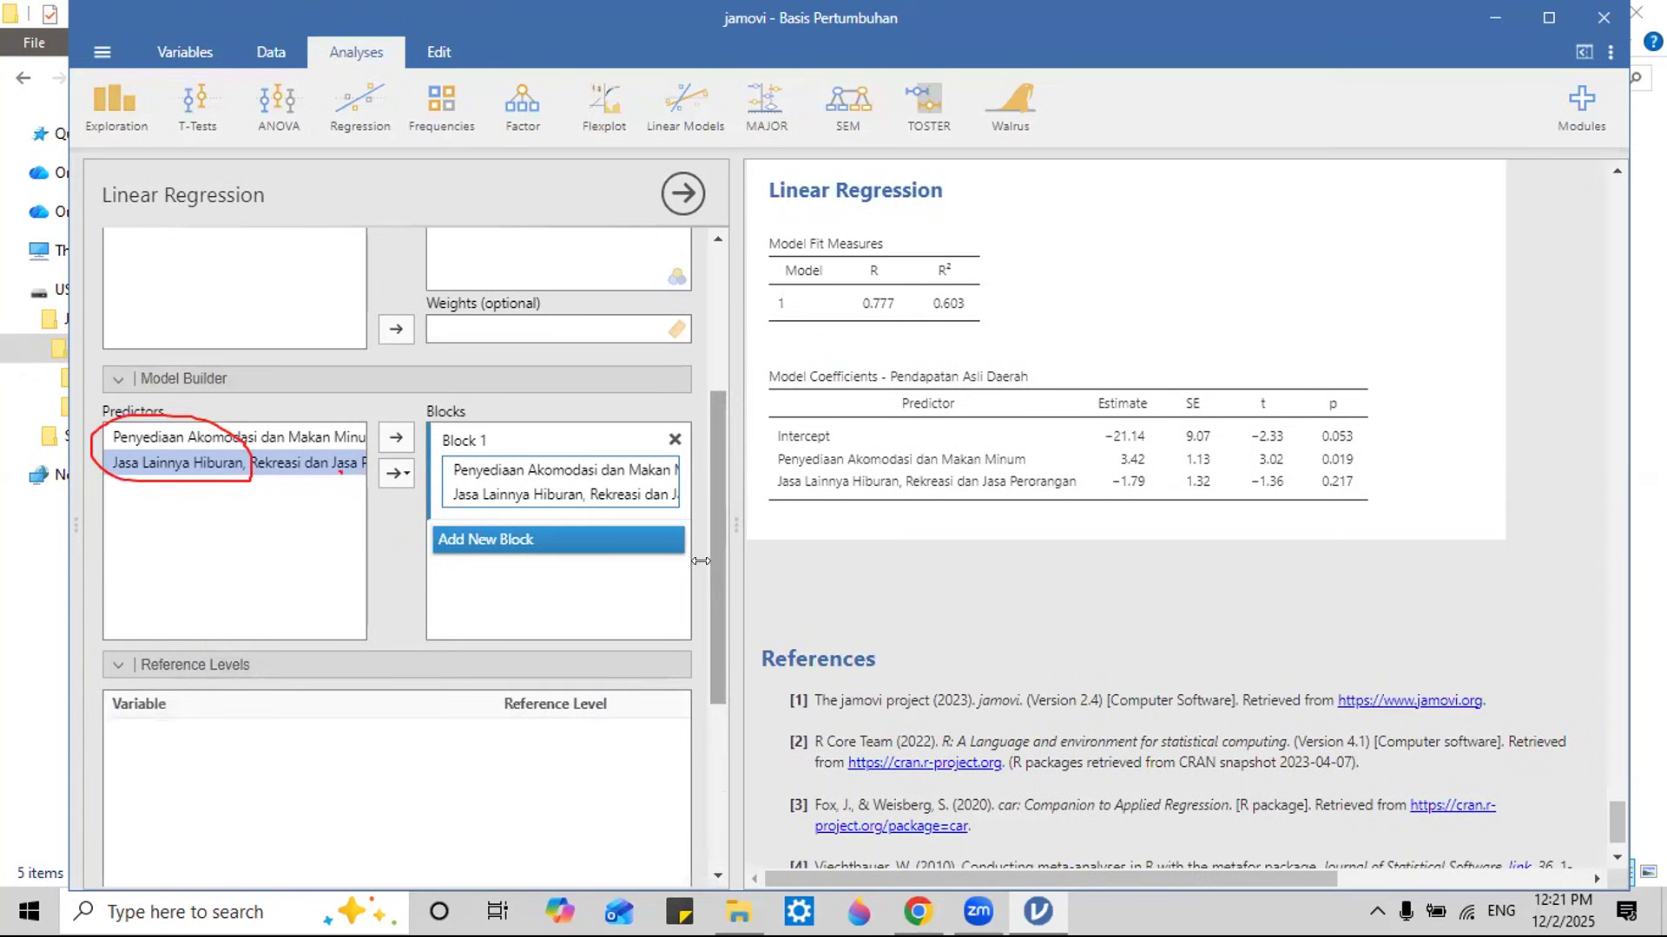
{"action": "left_click_drag", "start_coordinate": [704, 561], "coordinate": [720, 695]}
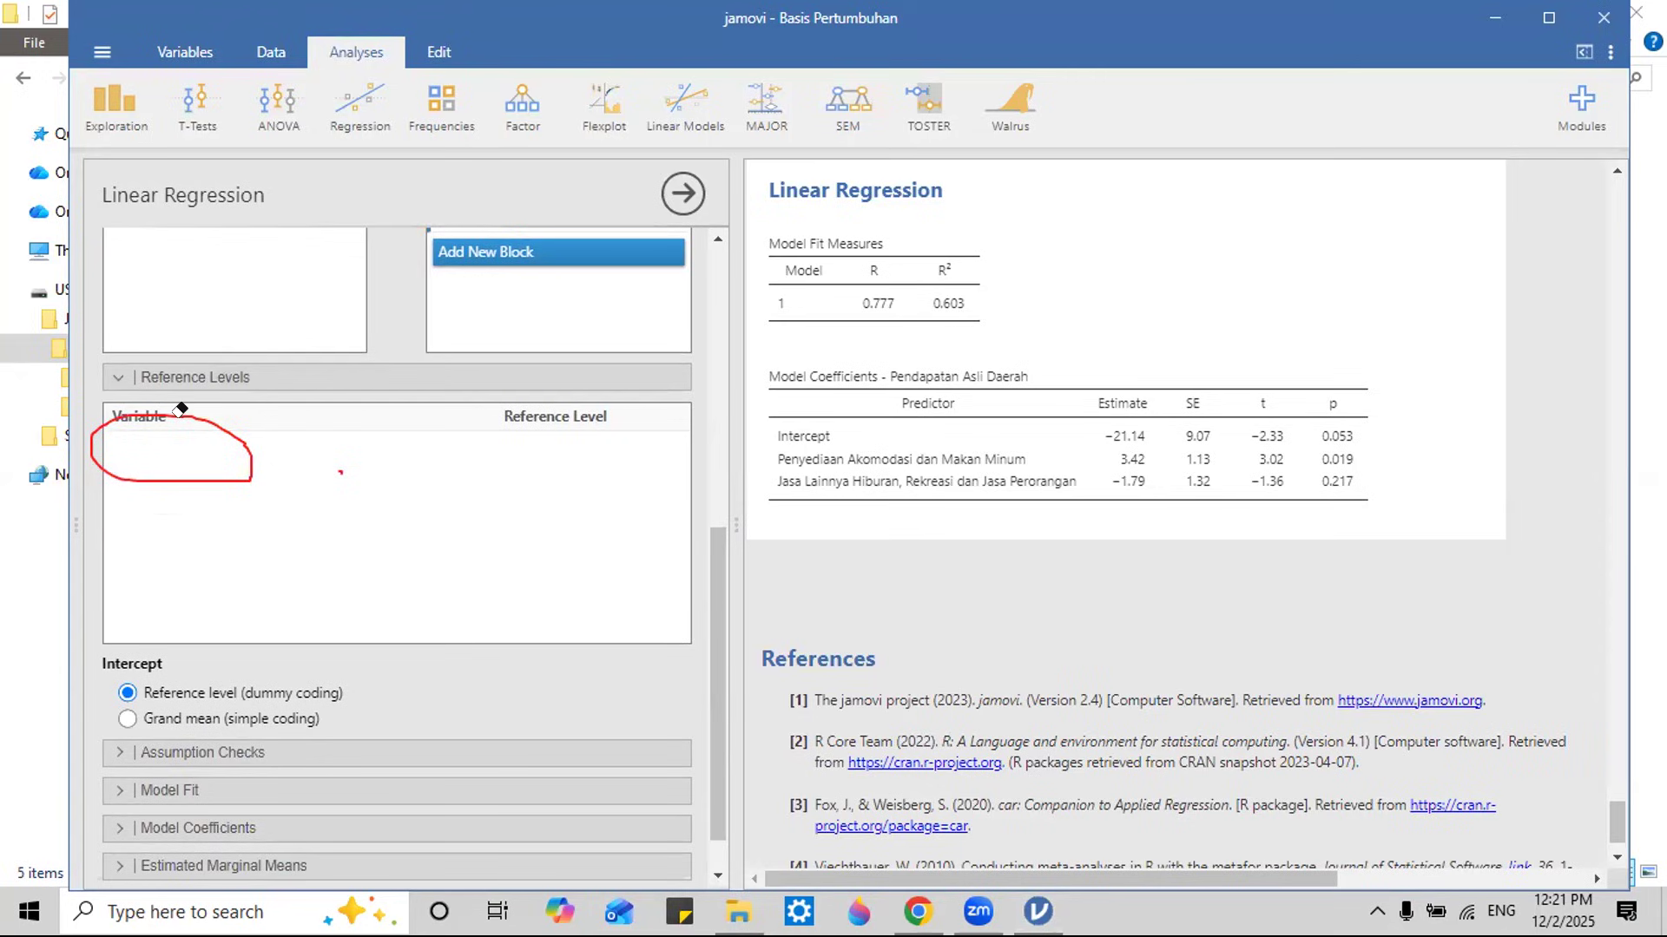
{"action": "left_click", "coordinate": [243, 465]}
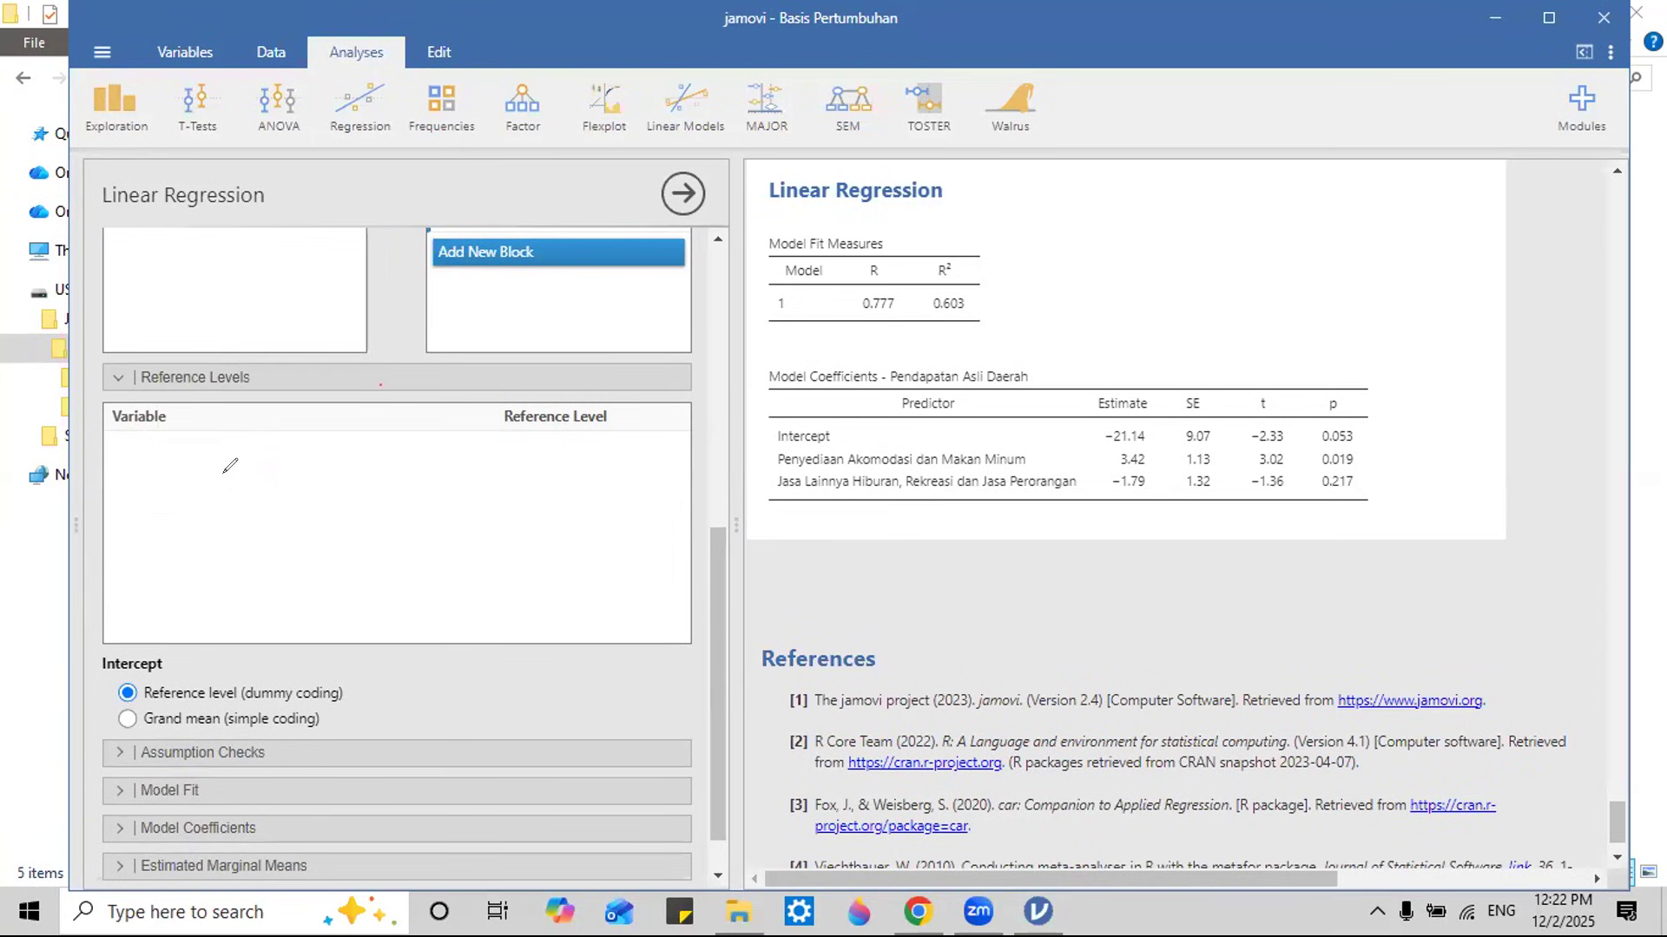
Step: Handwrite P1, P2, P3 and P4 over the Reference Levels table and draw a bracket joining P3 and P4
{"action": "mouse_move", "coordinate": [235, 469]}
{"action": "left_mouse_down"}
{"action": "mouse_move", "coordinate": [238, 506]}
{"action": "mouse_move", "coordinate": [270, 520]}
{"action": "mouse_move", "coordinate": [226, 616]}
{"action": "mouse_move", "coordinate": [230, 594]}
{"action": "mouse_move", "coordinate": [365, 625]}
{"action": "mouse_move", "coordinate": [382, 601]}
{"action": "left_mouse_up"}
{"action": "left_click_drag", "start_coordinate": [437, 562], "coordinate": [439, 620]}
{"action": "left_click_drag", "start_coordinate": [560, 580], "coordinate": [562, 631]}
{"action": "mouse_move", "coordinate": [555, 590]}
{"action": "left_mouse_down"}
{"action": "mouse_move", "coordinate": [602, 587]}
{"action": "mouse_move", "coordinate": [577, 611]}
{"action": "left_mouse_up"}
{"action": "left_click_drag", "start_coordinate": [625, 580], "coordinate": [646, 627]}
{"action": "mouse_move", "coordinate": [404, 560]}
{"action": "left_mouse_down"}
{"action": "mouse_move", "coordinate": [594, 560]}
{"action": "mouse_move", "coordinate": [593, 584]}
{"action": "left_mouse_up"}
{"action": "left_click_drag", "start_coordinate": [397, 561], "coordinate": [398, 577]}
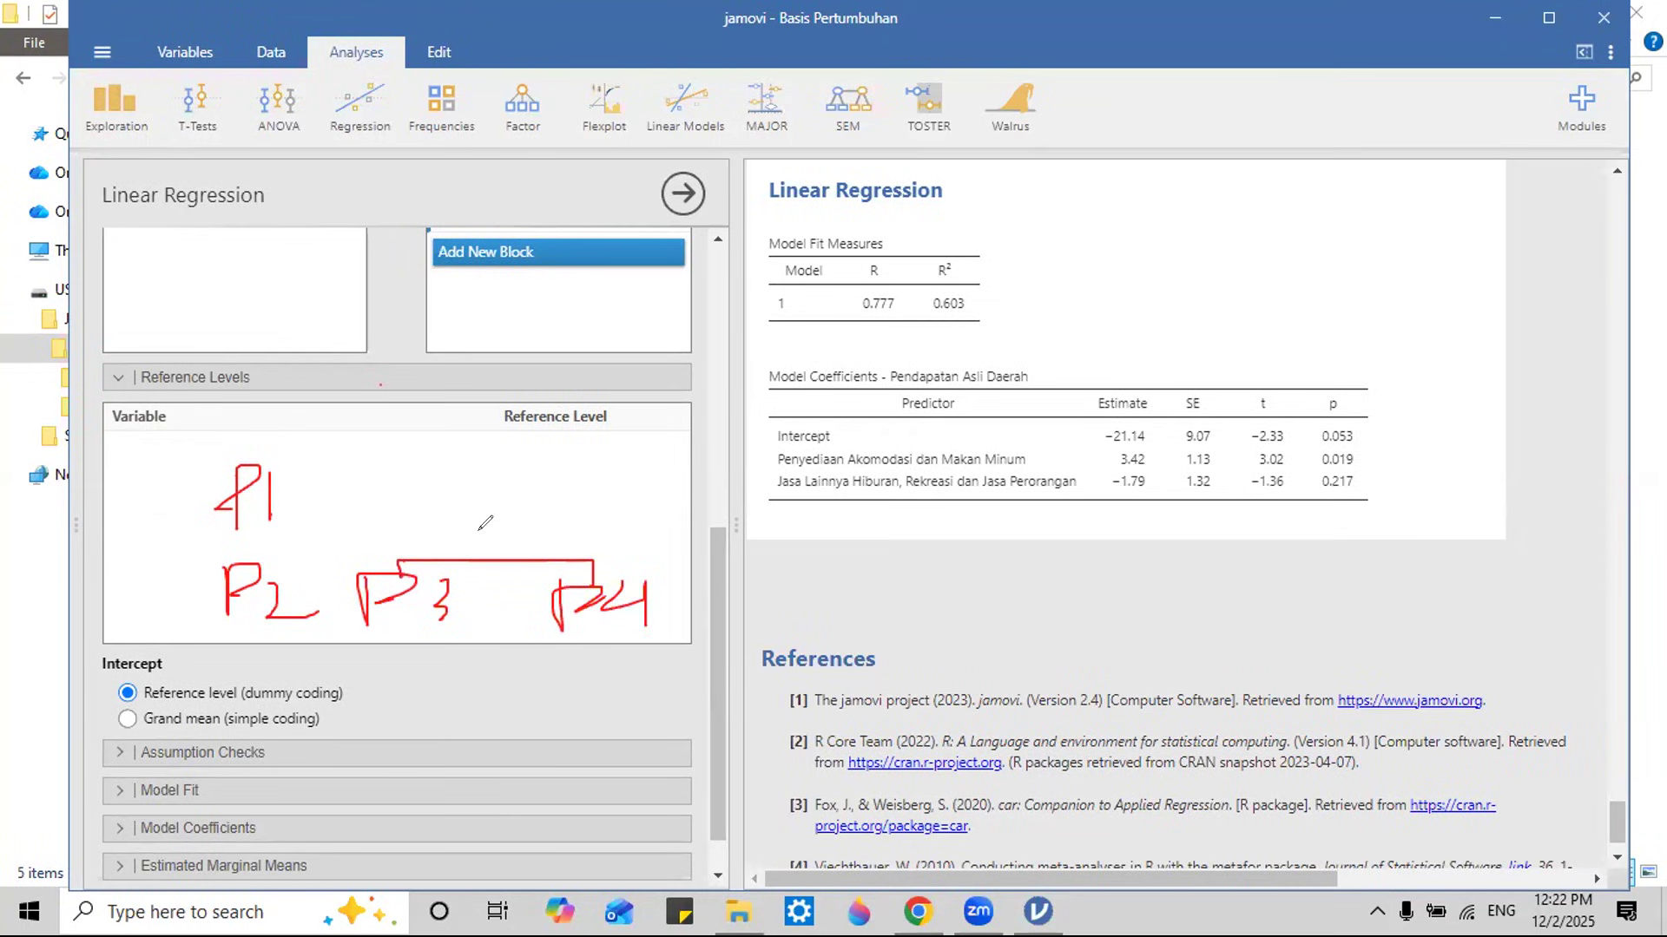
Step: Label the P3 and P4 bracket 1, bracket P1 and P2 as 0, and erase all the annotations
{"action": "left_click_drag", "start_coordinate": [494, 518], "coordinate": [494, 544]}
{"action": "mouse_move", "coordinate": [301, 476]}
{"action": "left_mouse_down"}
{"action": "mouse_move", "coordinate": [335, 531]}
{"action": "mouse_move", "coordinate": [286, 588]}
{"action": "left_mouse_up"}
{"action": "left_click_drag", "start_coordinate": [360, 488], "coordinate": [363, 490]}
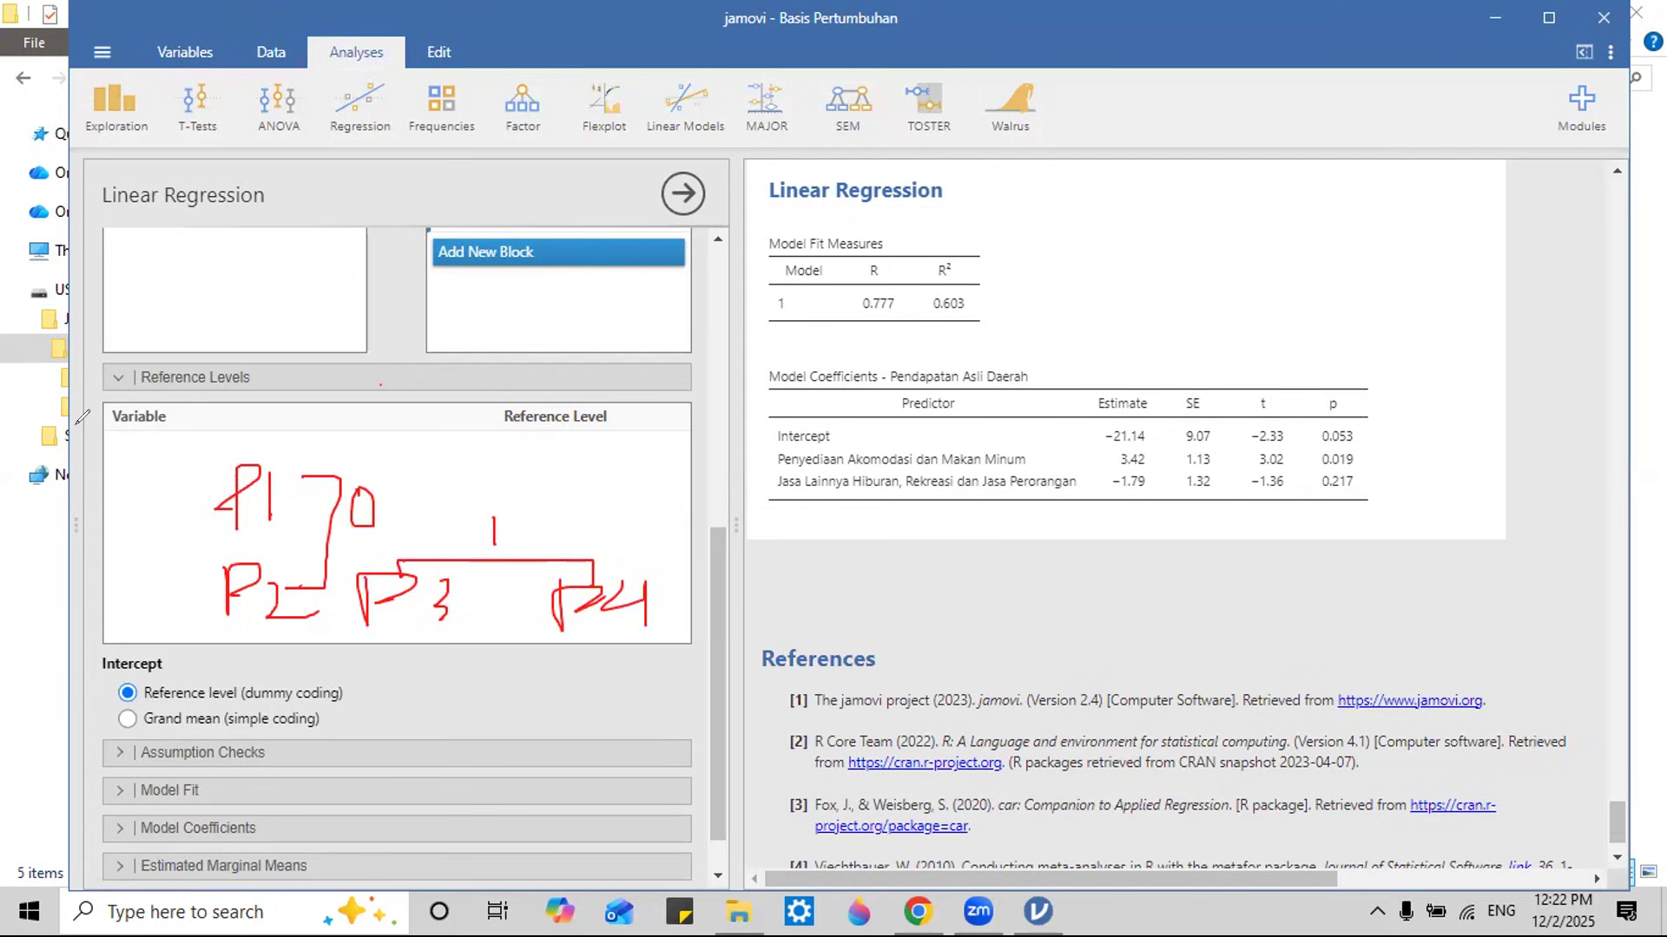
{"action": "left_click", "coordinate": [170, 384]}
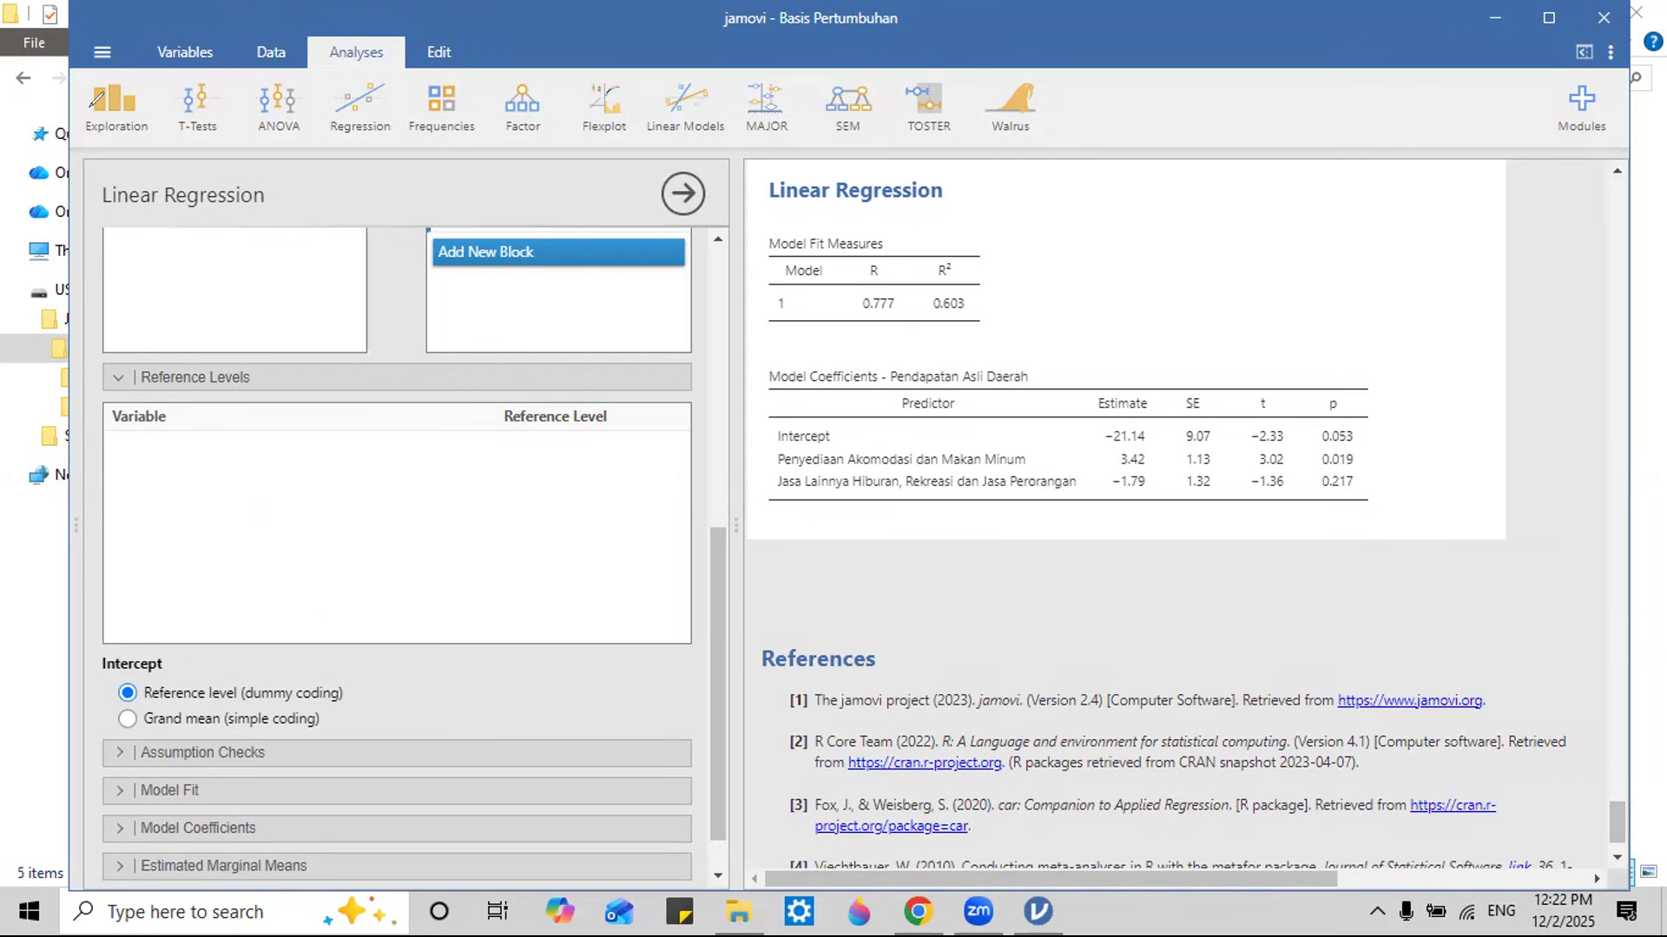
Step: Enable the Autocorrelation test under Assumption Checks and handwrite T.M beside it in red
{"action": "left_click", "coordinate": [106, 376]}
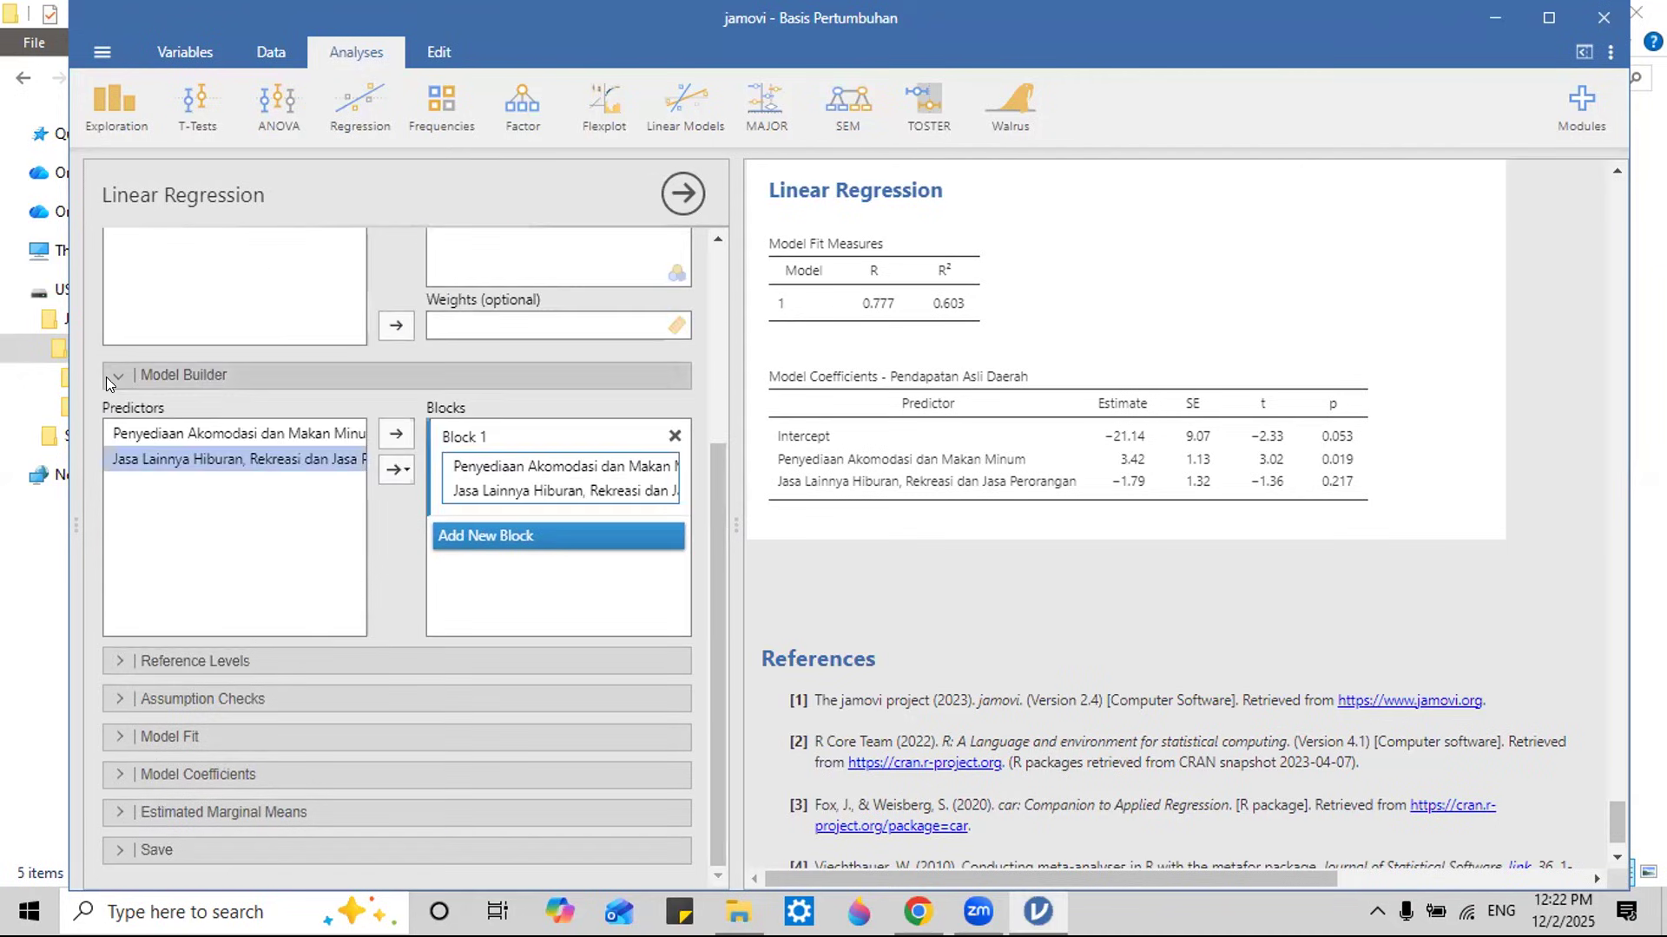
{"action": "left_click", "coordinate": [104, 697]}
{"action": "left_click_drag", "start_coordinate": [709, 511], "coordinate": [713, 730]}
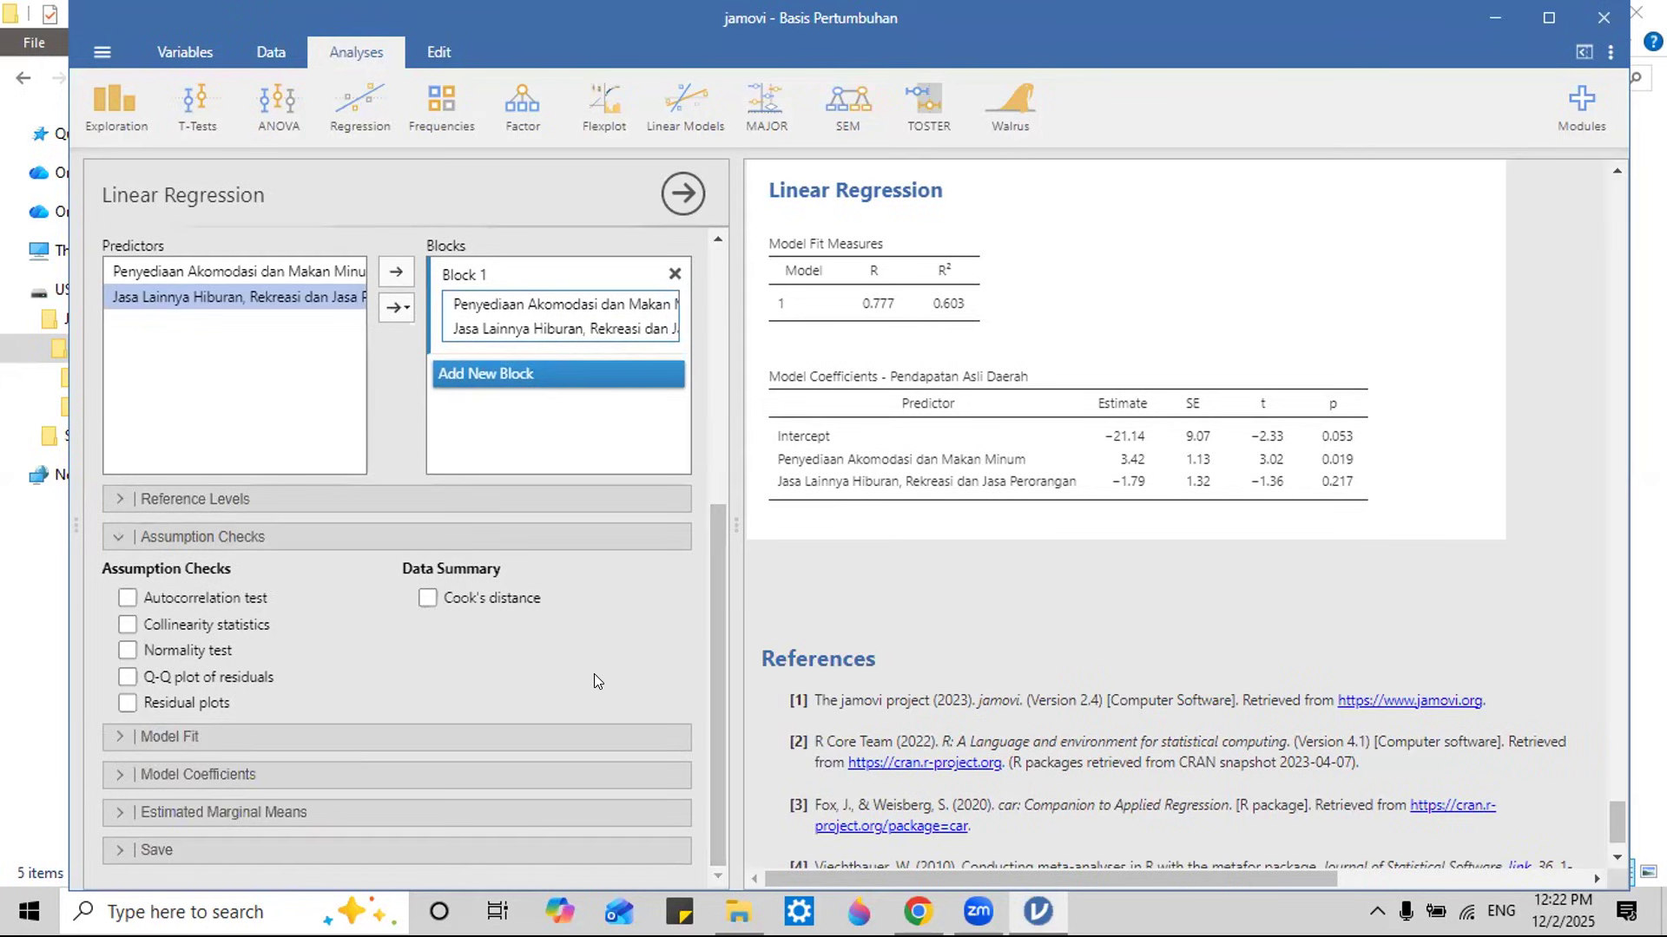
{"action": "left_click", "coordinate": [217, 598]}
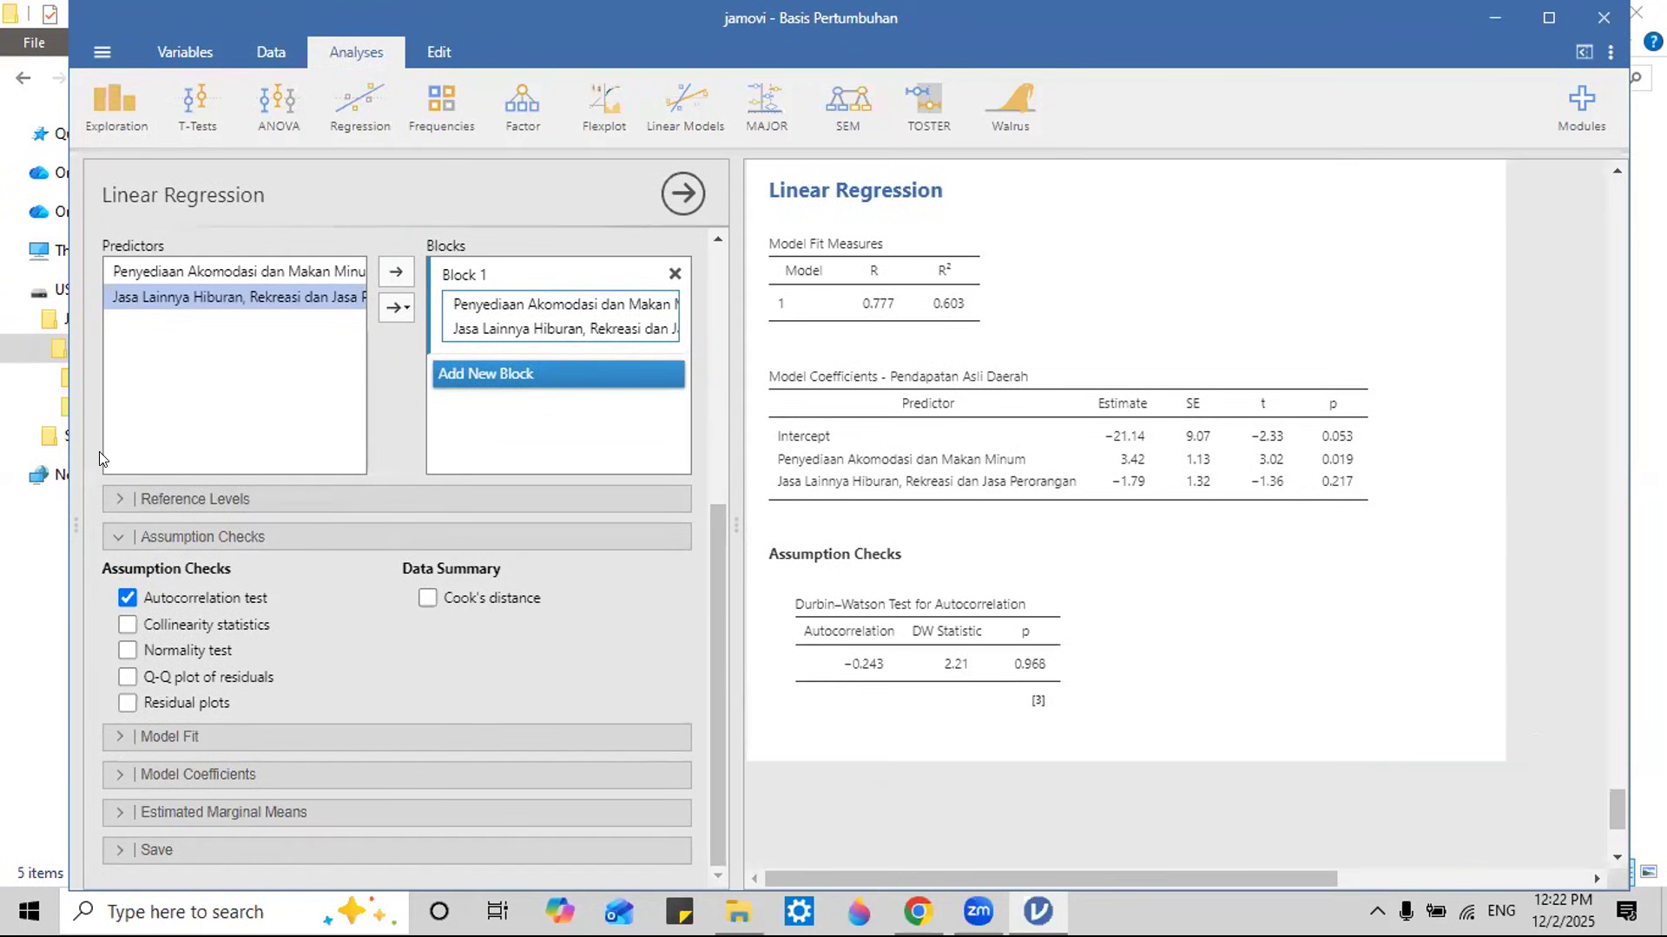
{"action": "mouse_move", "coordinate": [296, 565]}
{"action": "left_mouse_down"}
{"action": "mouse_move", "coordinate": [297, 594]}
{"action": "mouse_move", "coordinate": [319, 564]}
{"action": "mouse_move", "coordinate": [363, 586]}
{"action": "left_mouse_up"}
{"action": "left_click", "coordinate": [321, 591]}
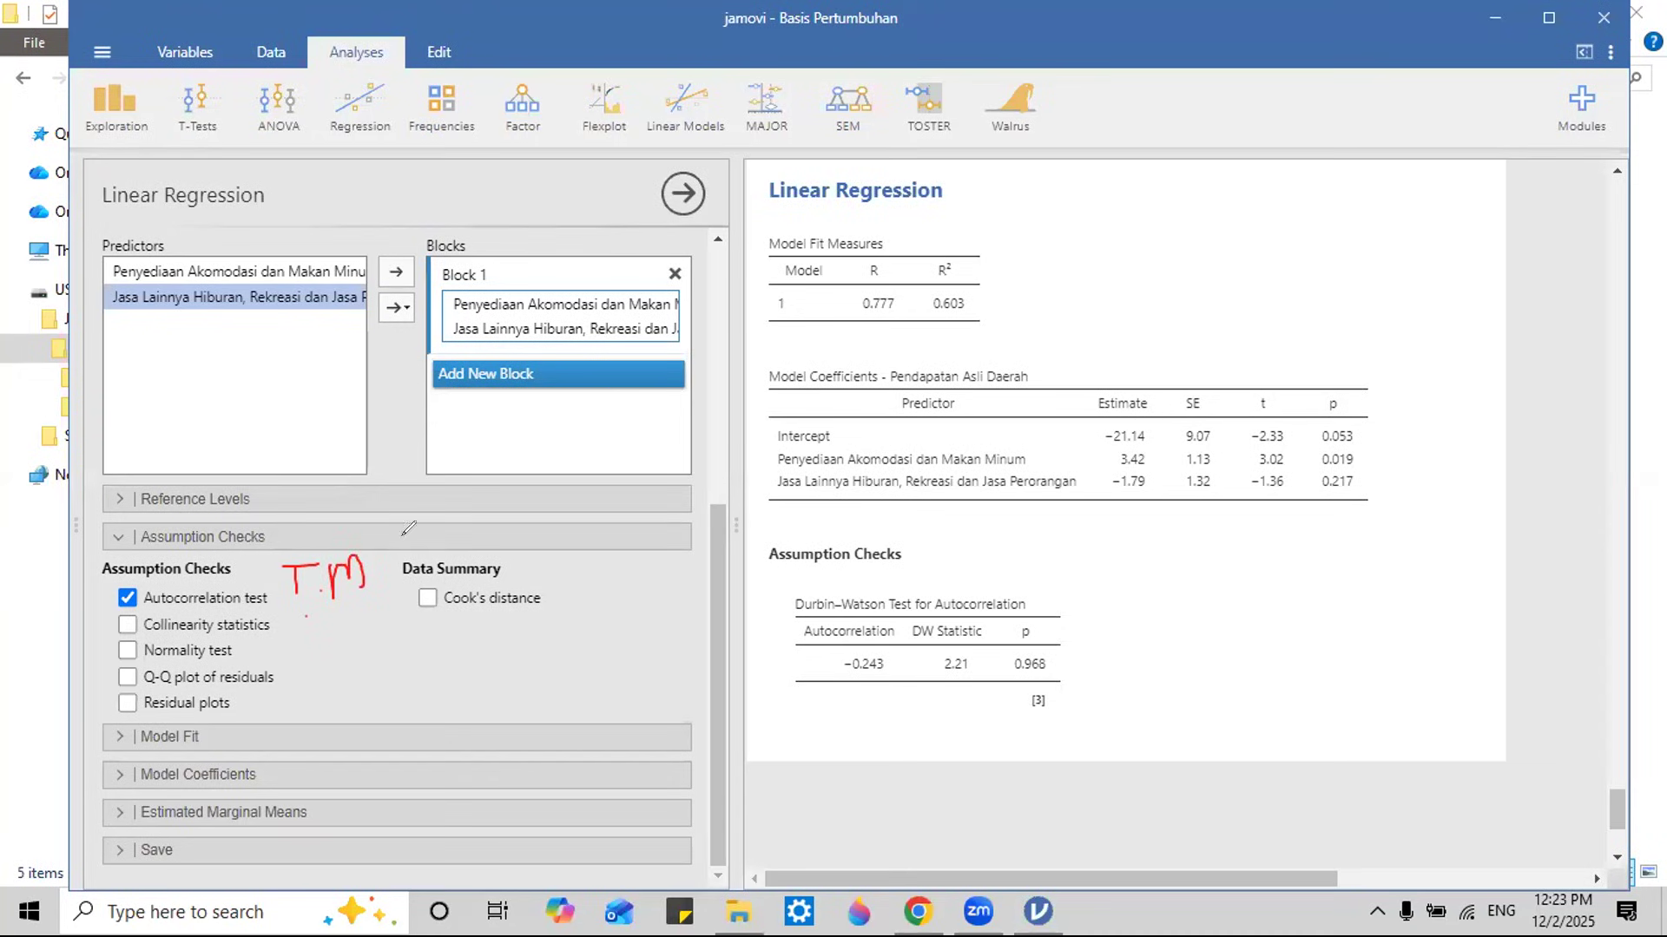
Step: Enable Collinearity statistics, Normality test, Cook's distance and Q-Q plot of residuals for the regression
{"action": "left_click", "coordinate": [138, 622]}
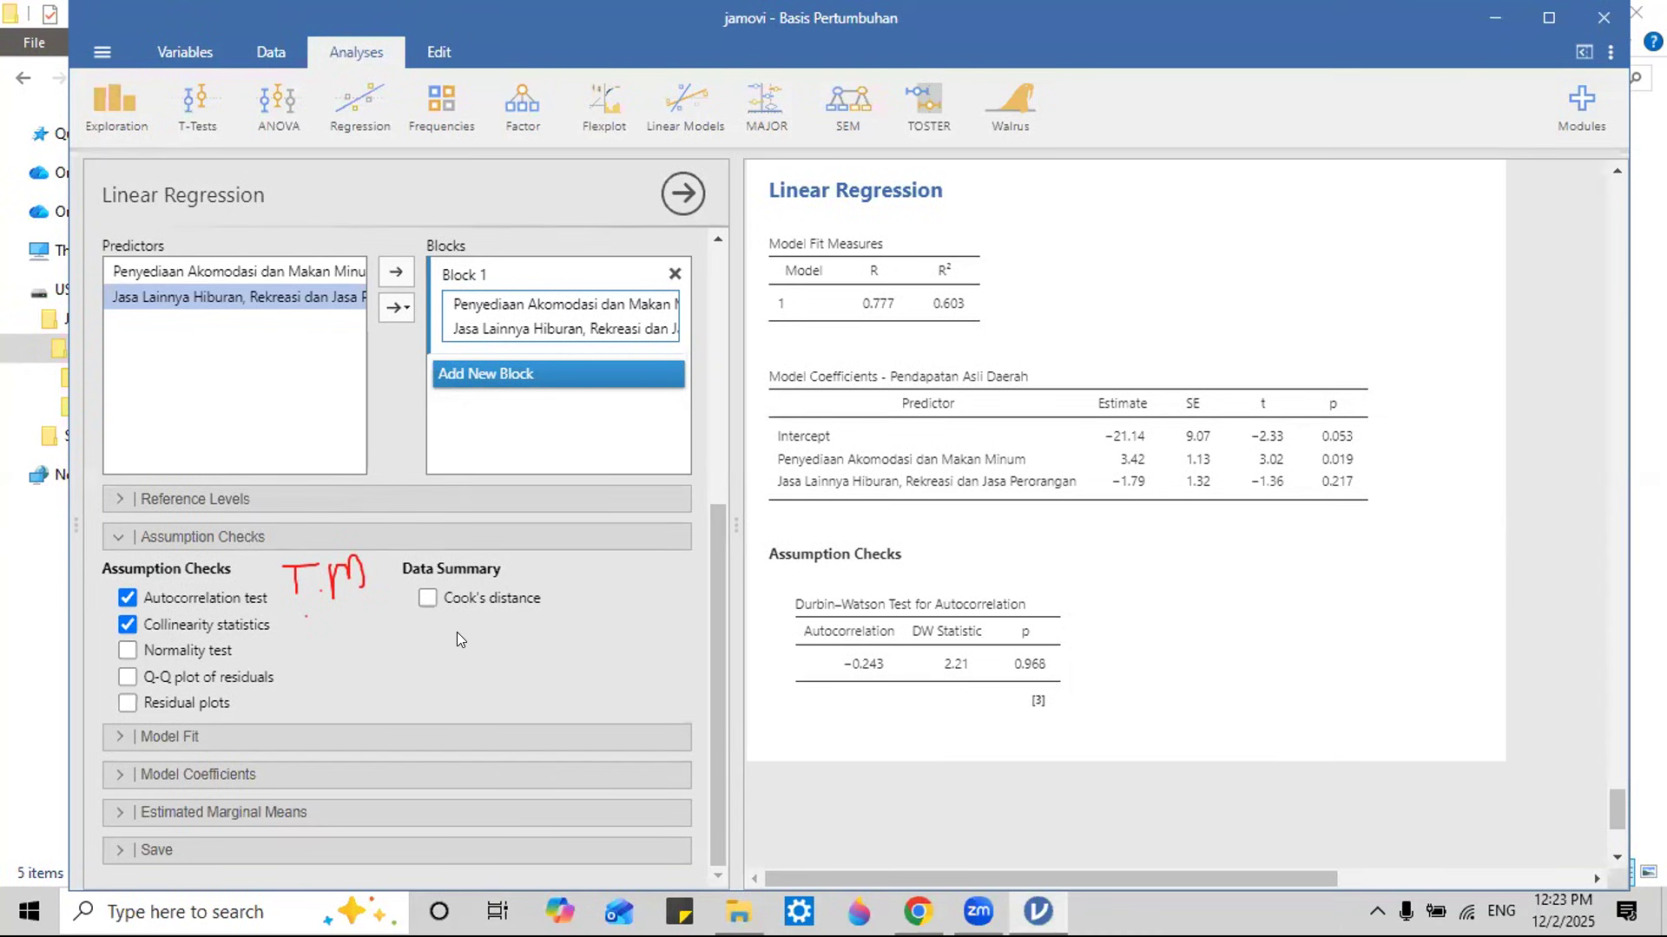
{"action": "left_click", "coordinate": [127, 650]}
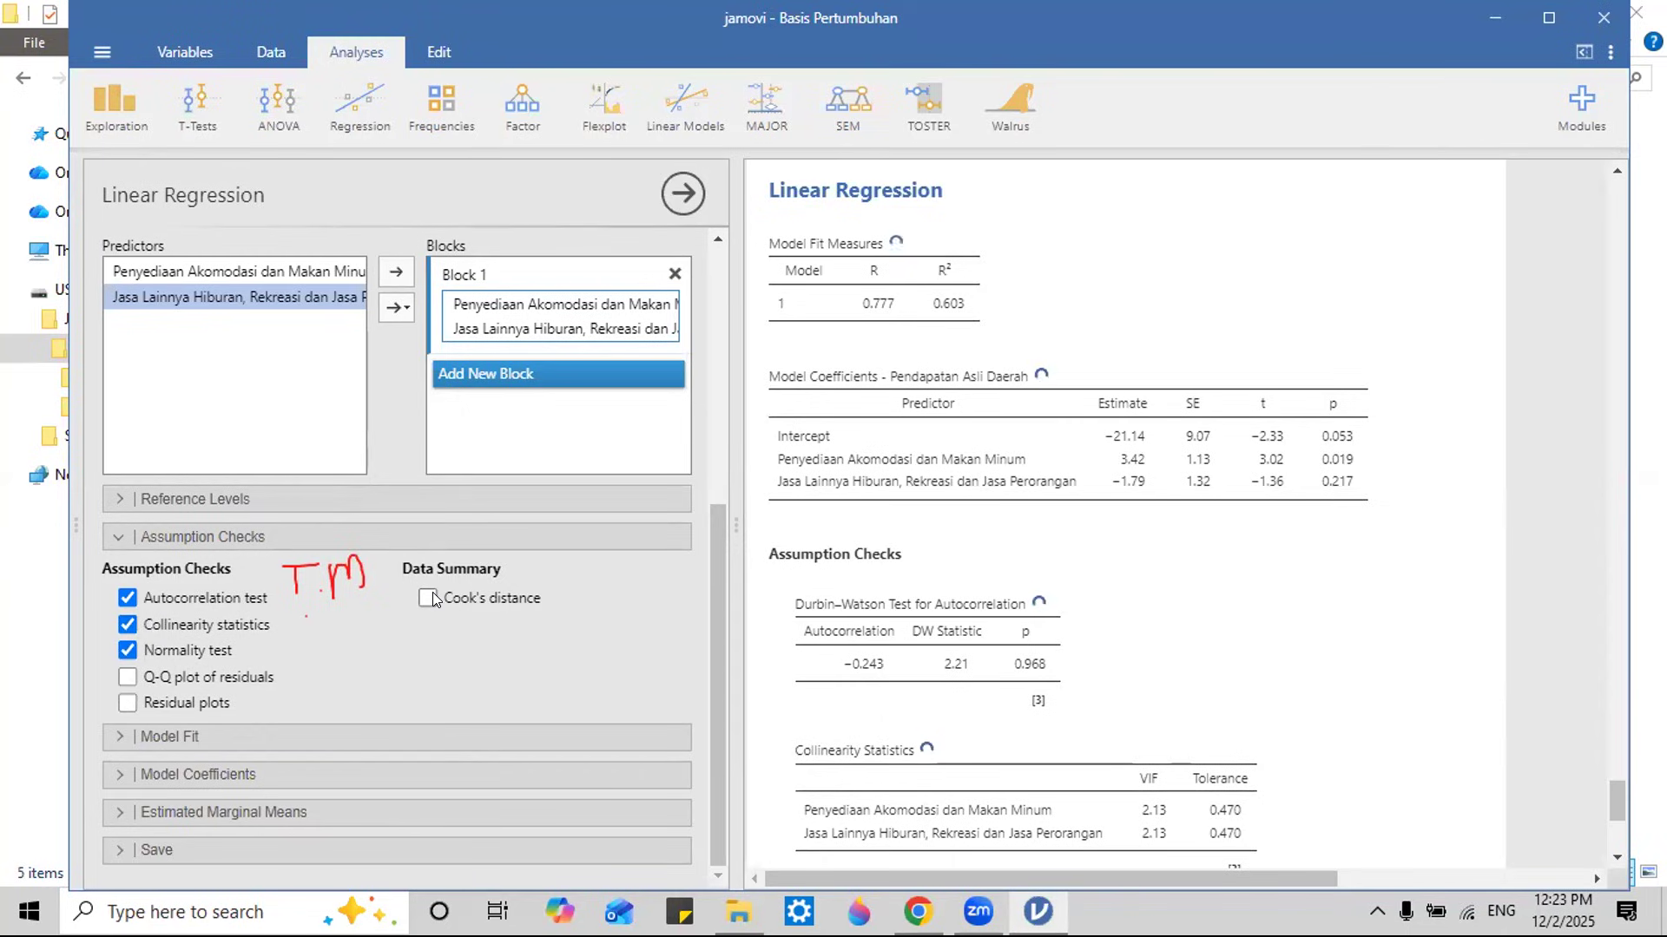
{"action": "left_click", "coordinate": [510, 597]}
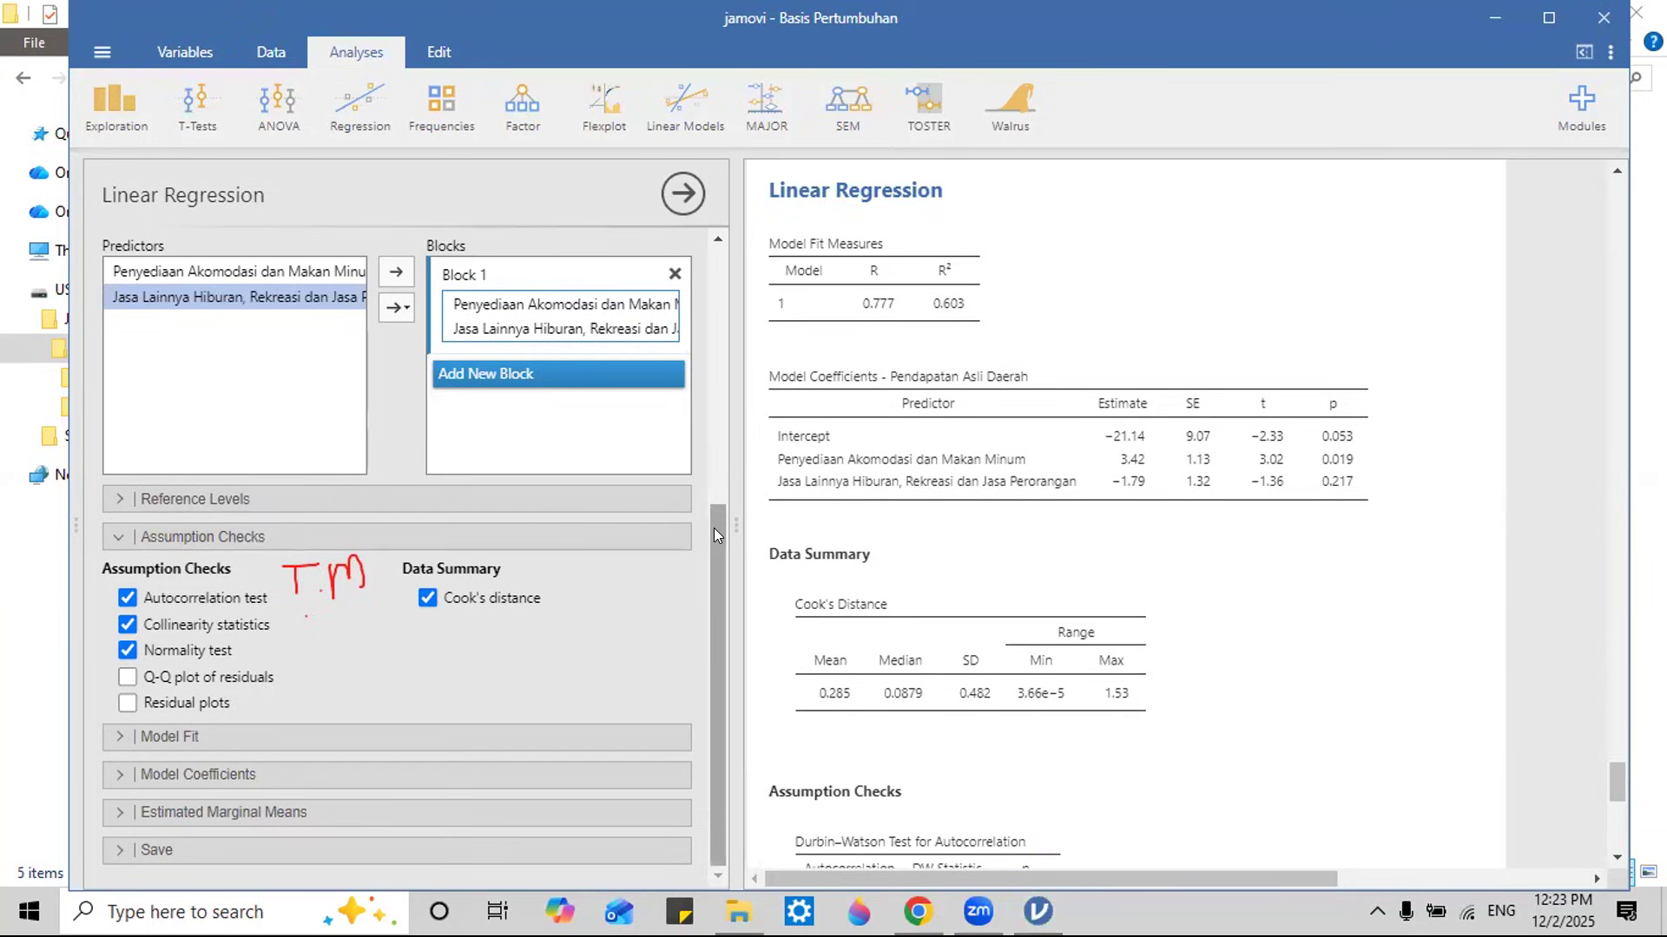
{"action": "left_click", "coordinate": [241, 681]}
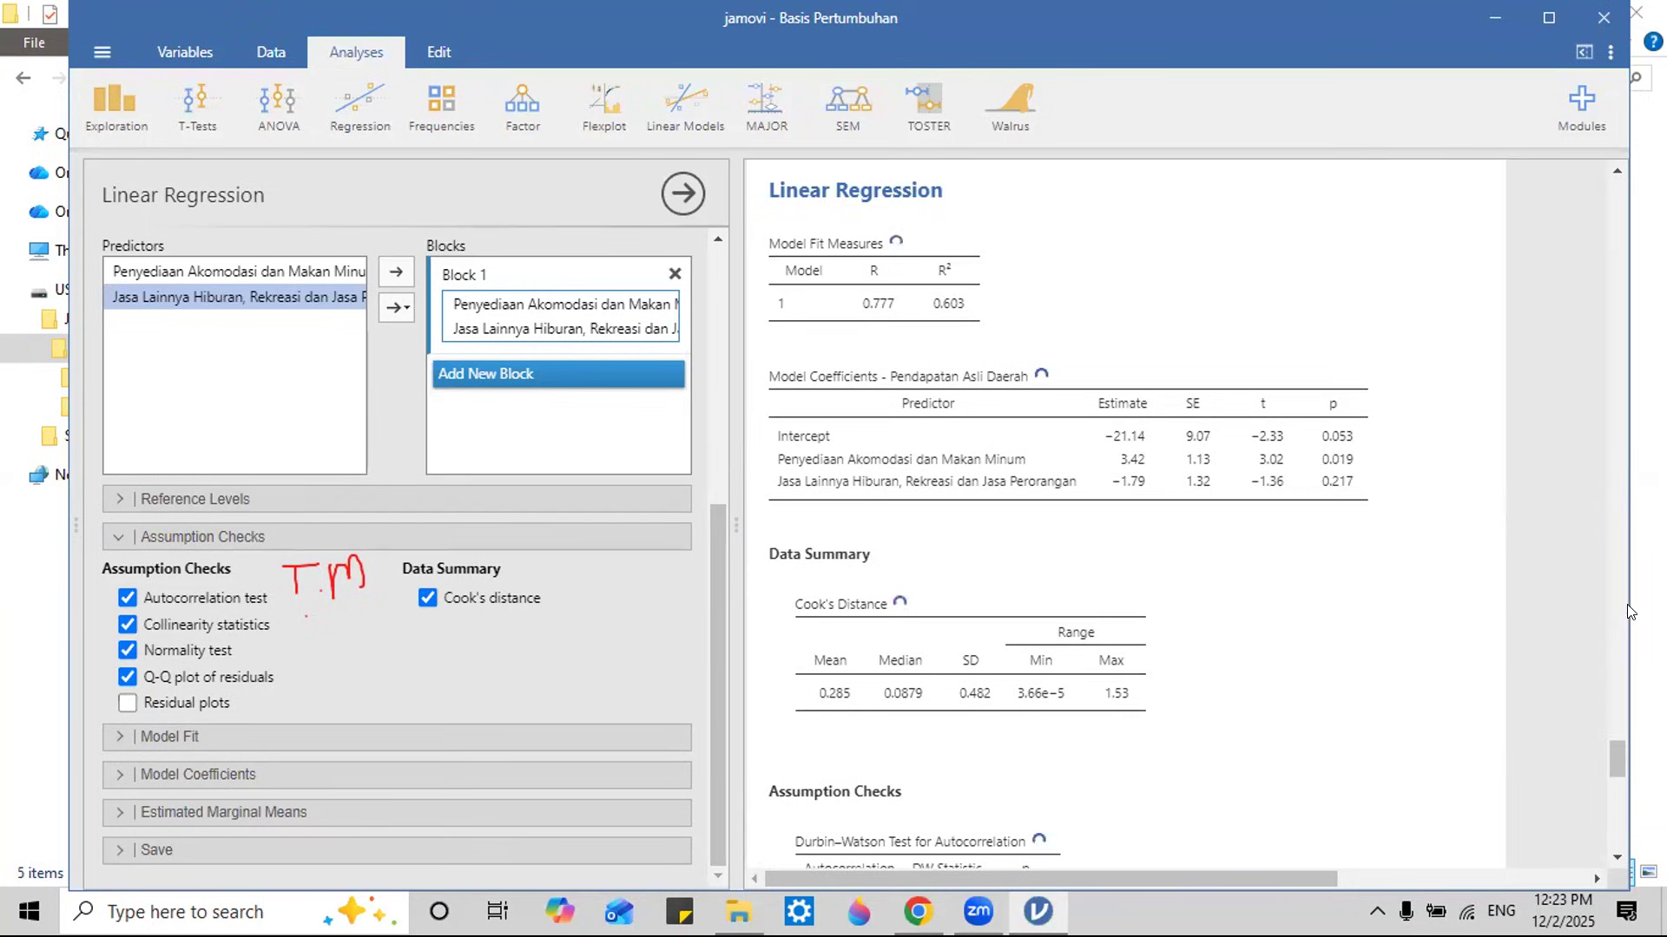
{"action": "left_click_drag", "start_coordinate": [1619, 764], "coordinate": [1620, 805]}
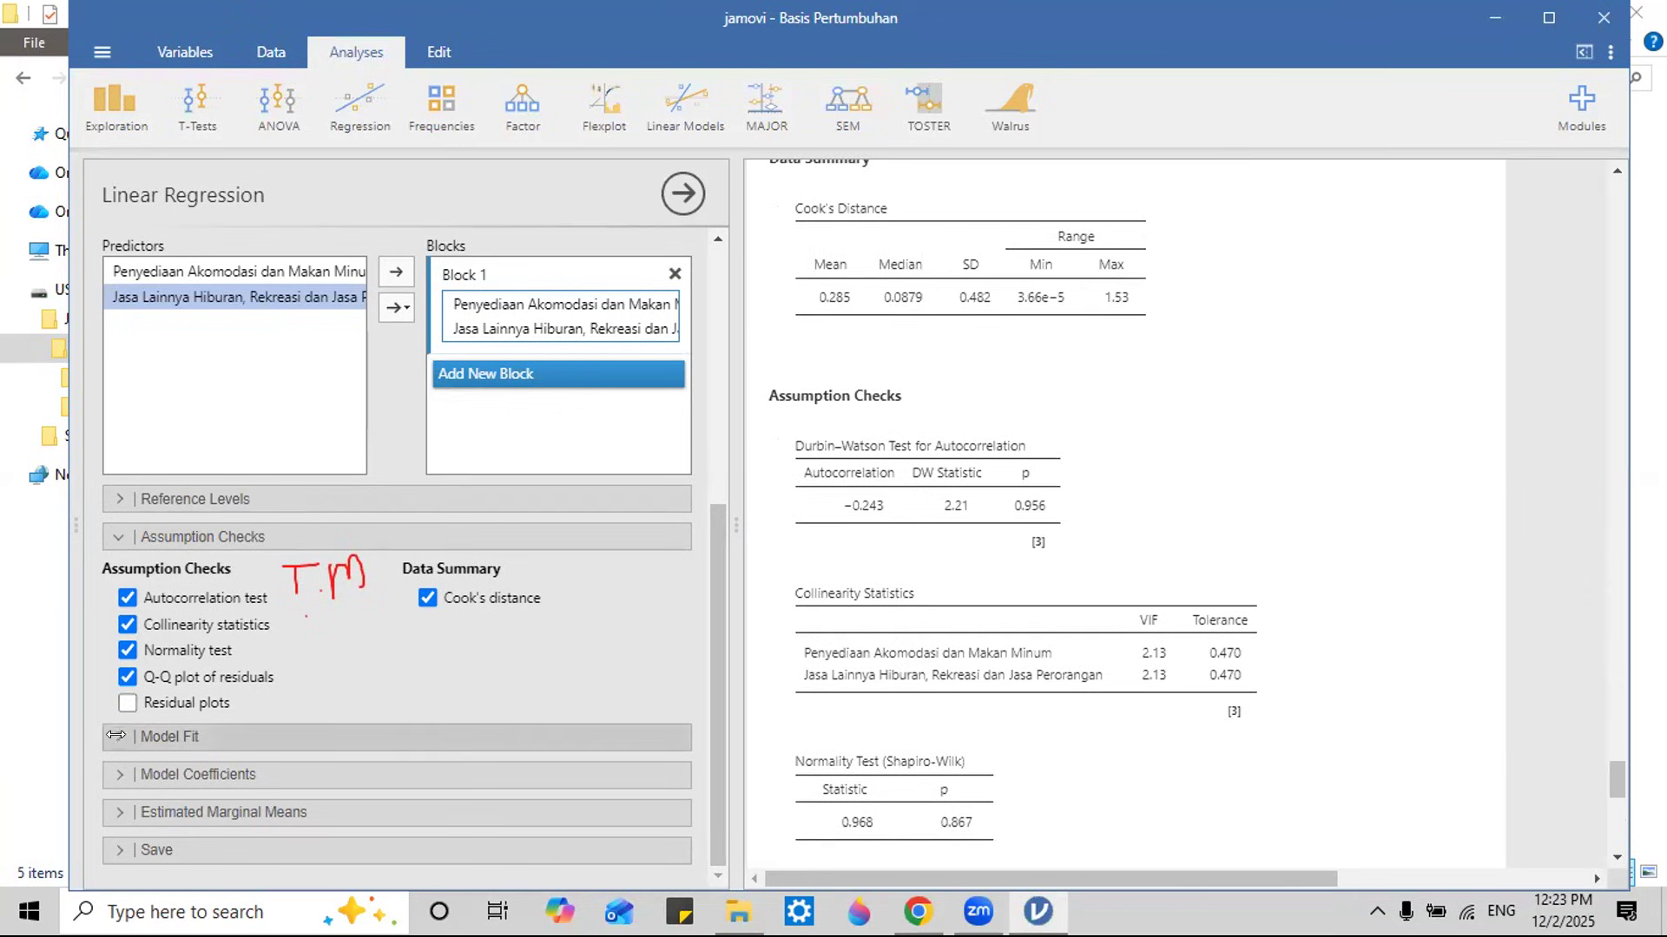
Step: Expand the Model Fit section and enable Adjusted R² and the overall F test
{"action": "left_click", "coordinate": [144, 735]}
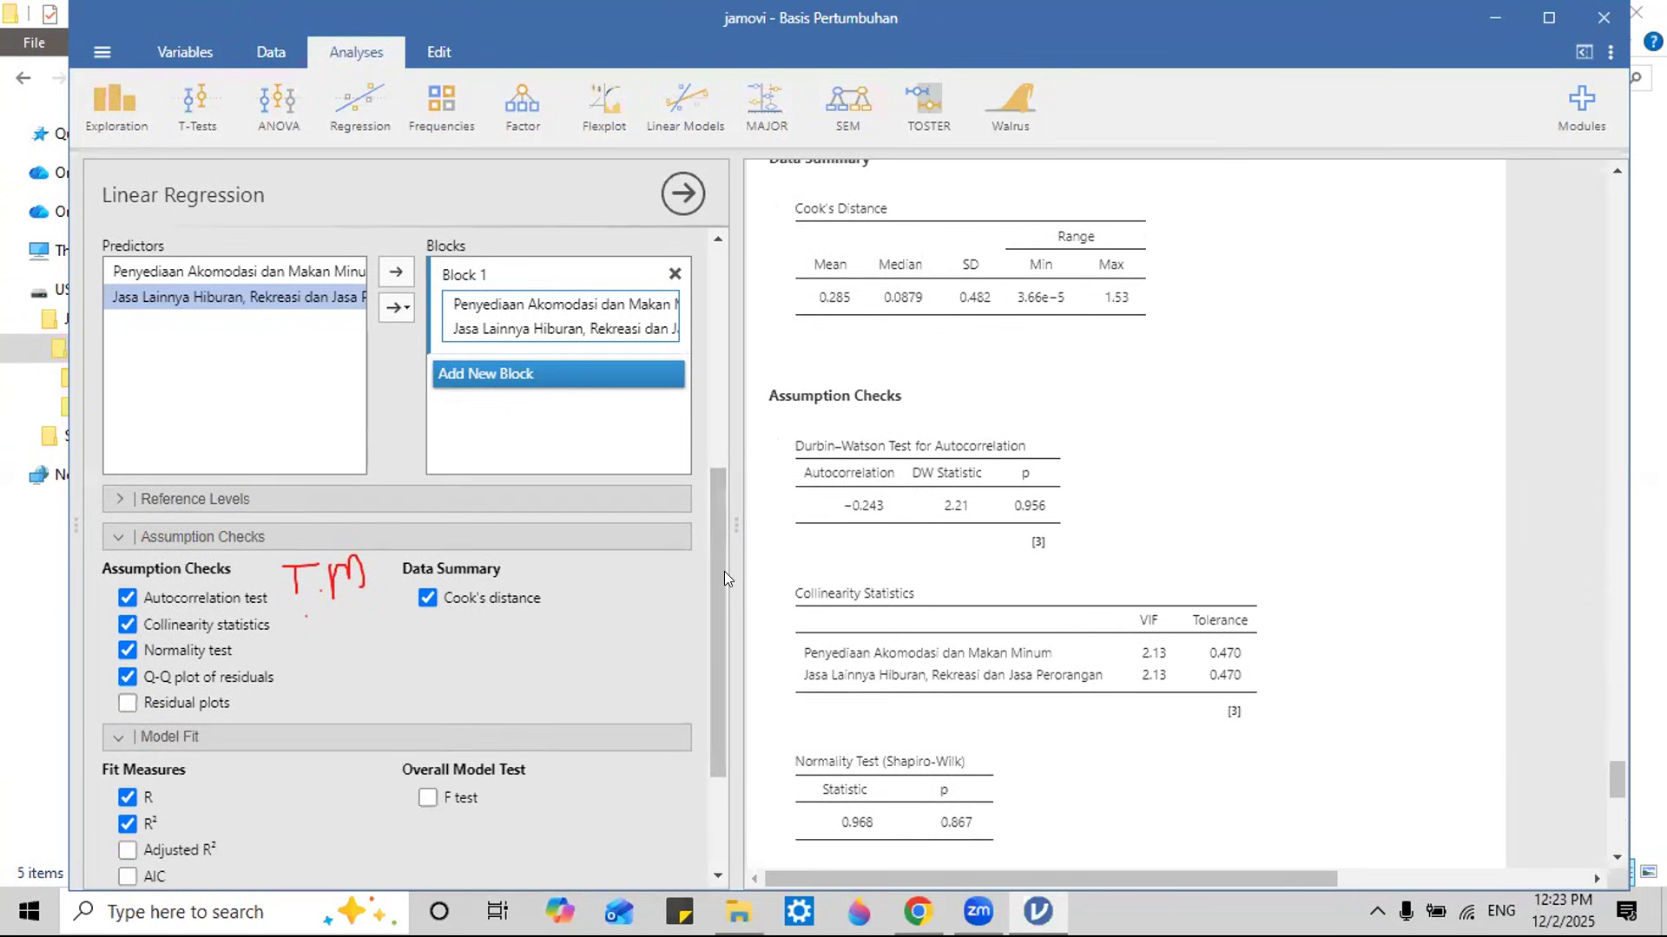
{"action": "left_click_drag", "start_coordinate": [723, 573], "coordinate": [713, 707]}
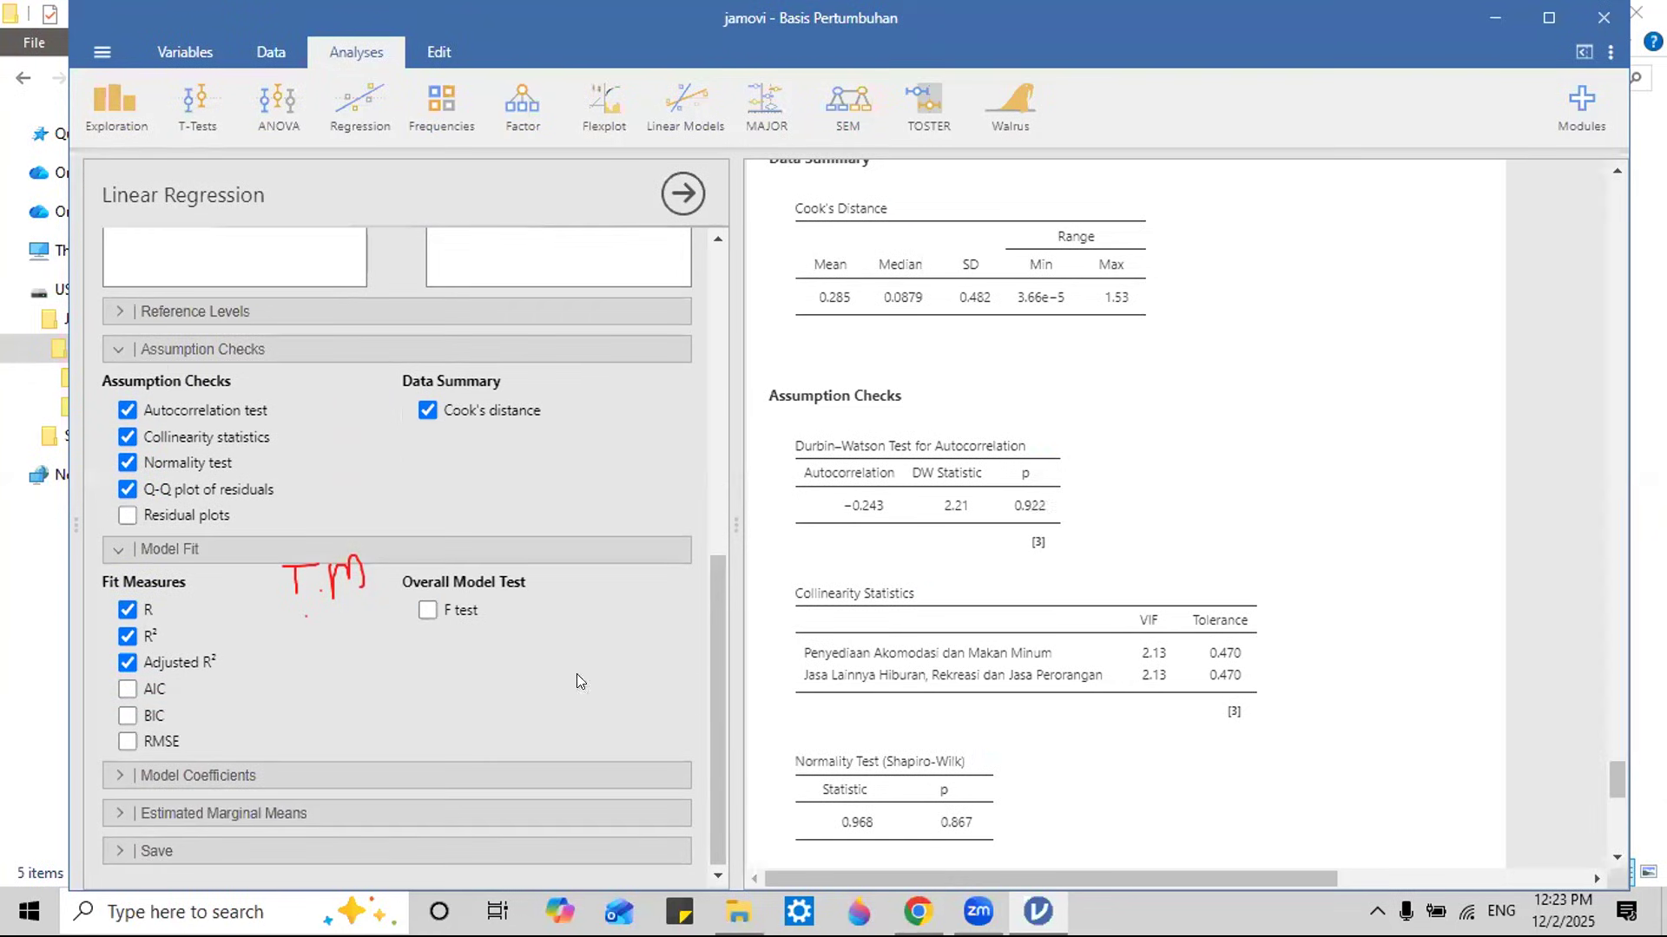
{"action": "left_click", "coordinate": [451, 611]}
Step: Draw a red box around AIC, BIC and RMSE and link AIC and BIC with a bracket to a handwritten less-than sign
{"action": "mouse_move", "coordinate": [103, 683]}
{"action": "left_mouse_down"}
{"action": "mouse_move", "coordinate": [208, 734]}
{"action": "mouse_move", "coordinate": [109, 752]}
{"action": "mouse_move", "coordinate": [103, 680]}
{"action": "left_mouse_up"}
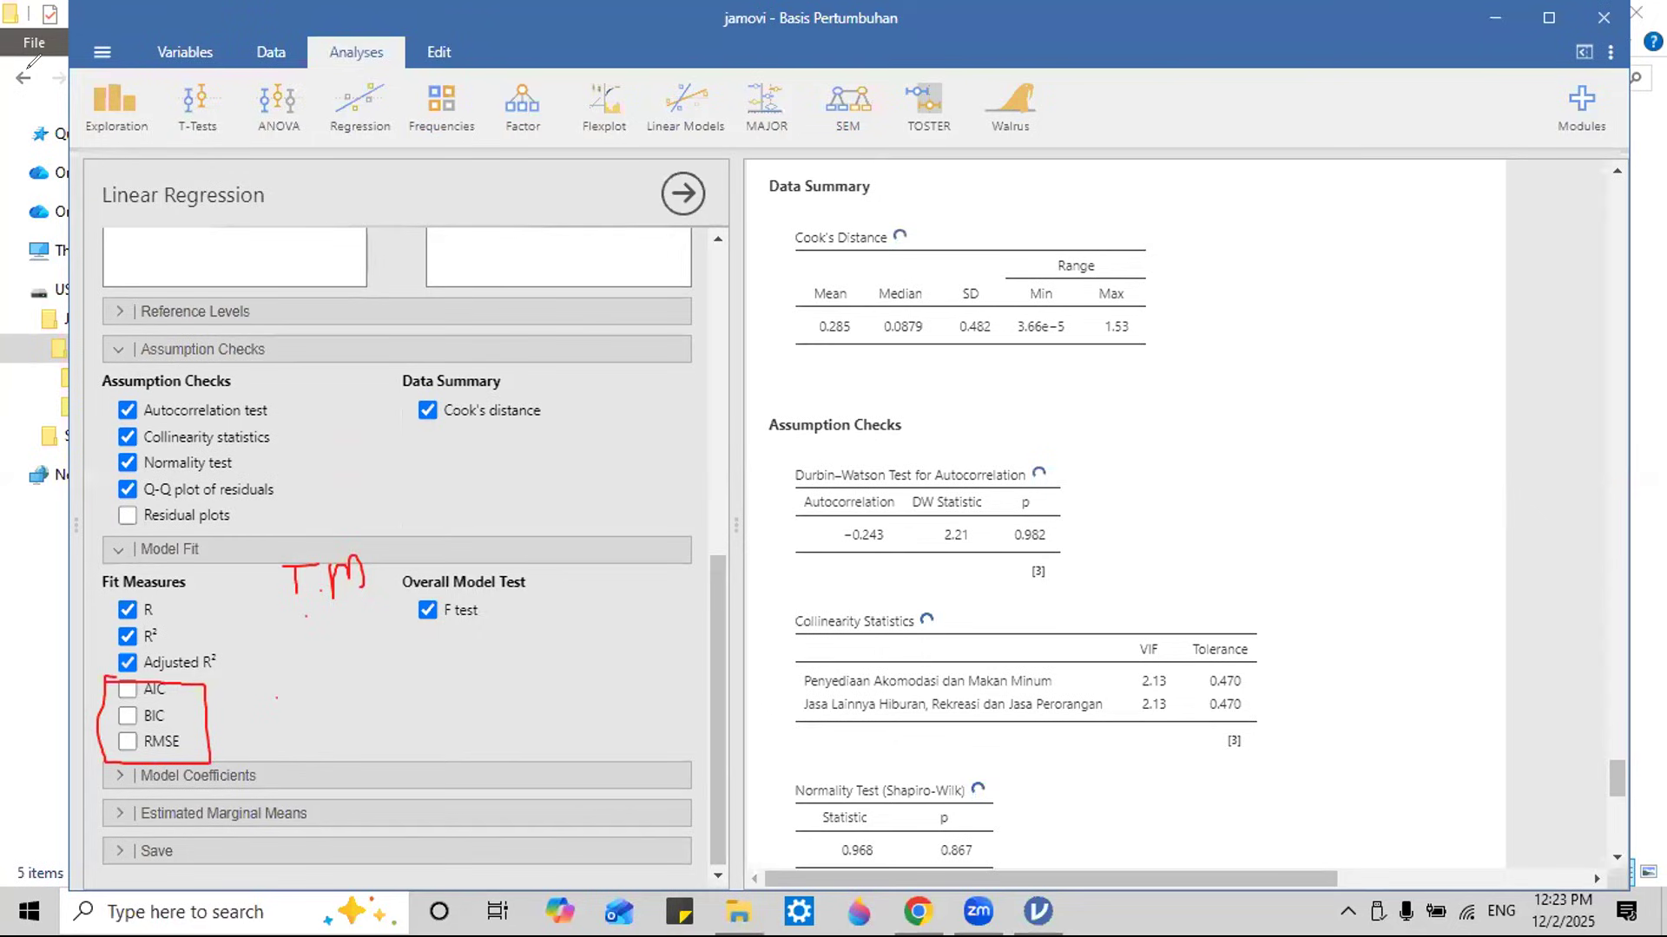
{"action": "left_click_drag", "start_coordinate": [710, 655], "coordinate": [682, 413]}
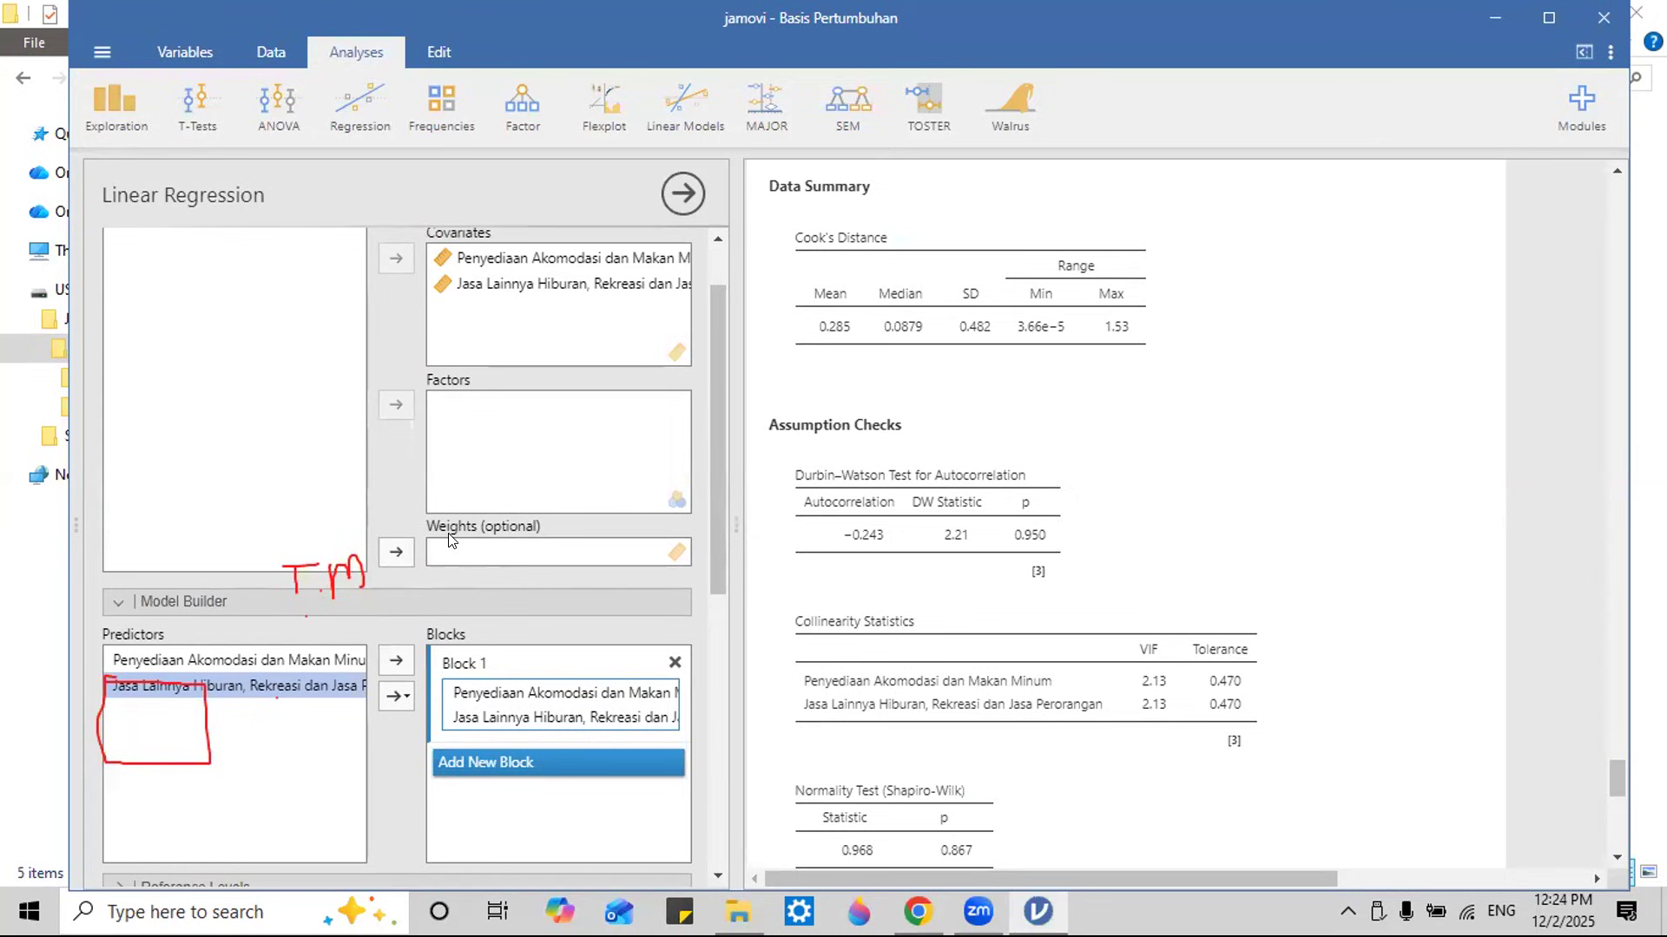
{"action": "left_click_drag", "start_coordinate": [722, 412], "coordinate": [545, 772]}
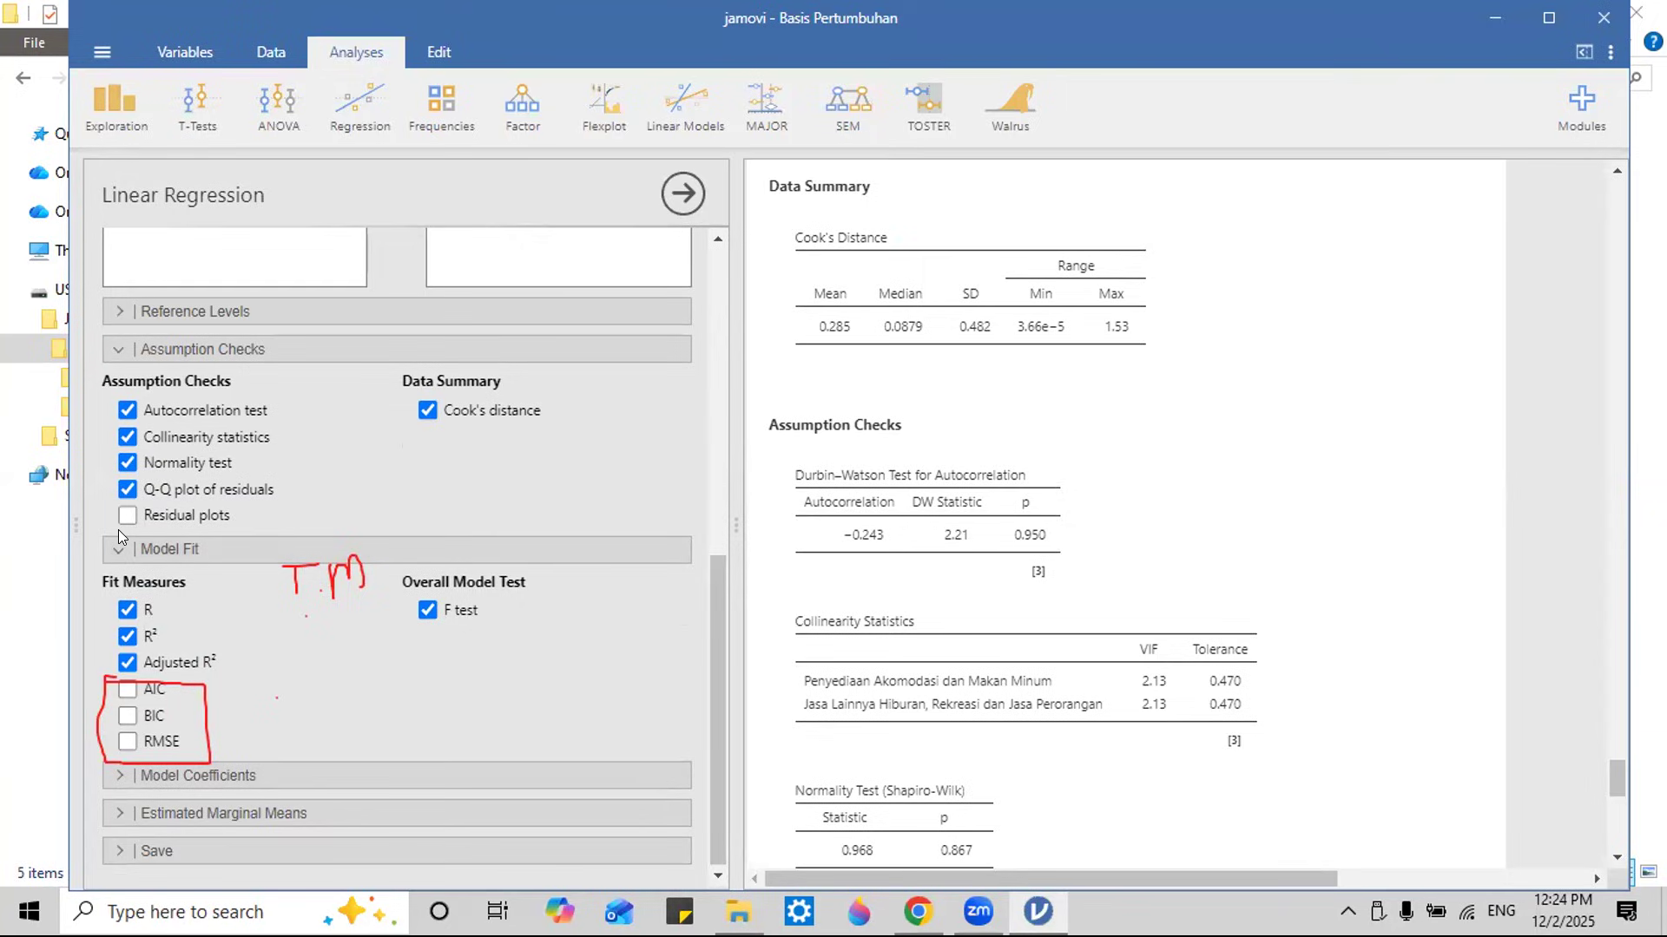
{"action": "left_click", "coordinate": [310, 713]}
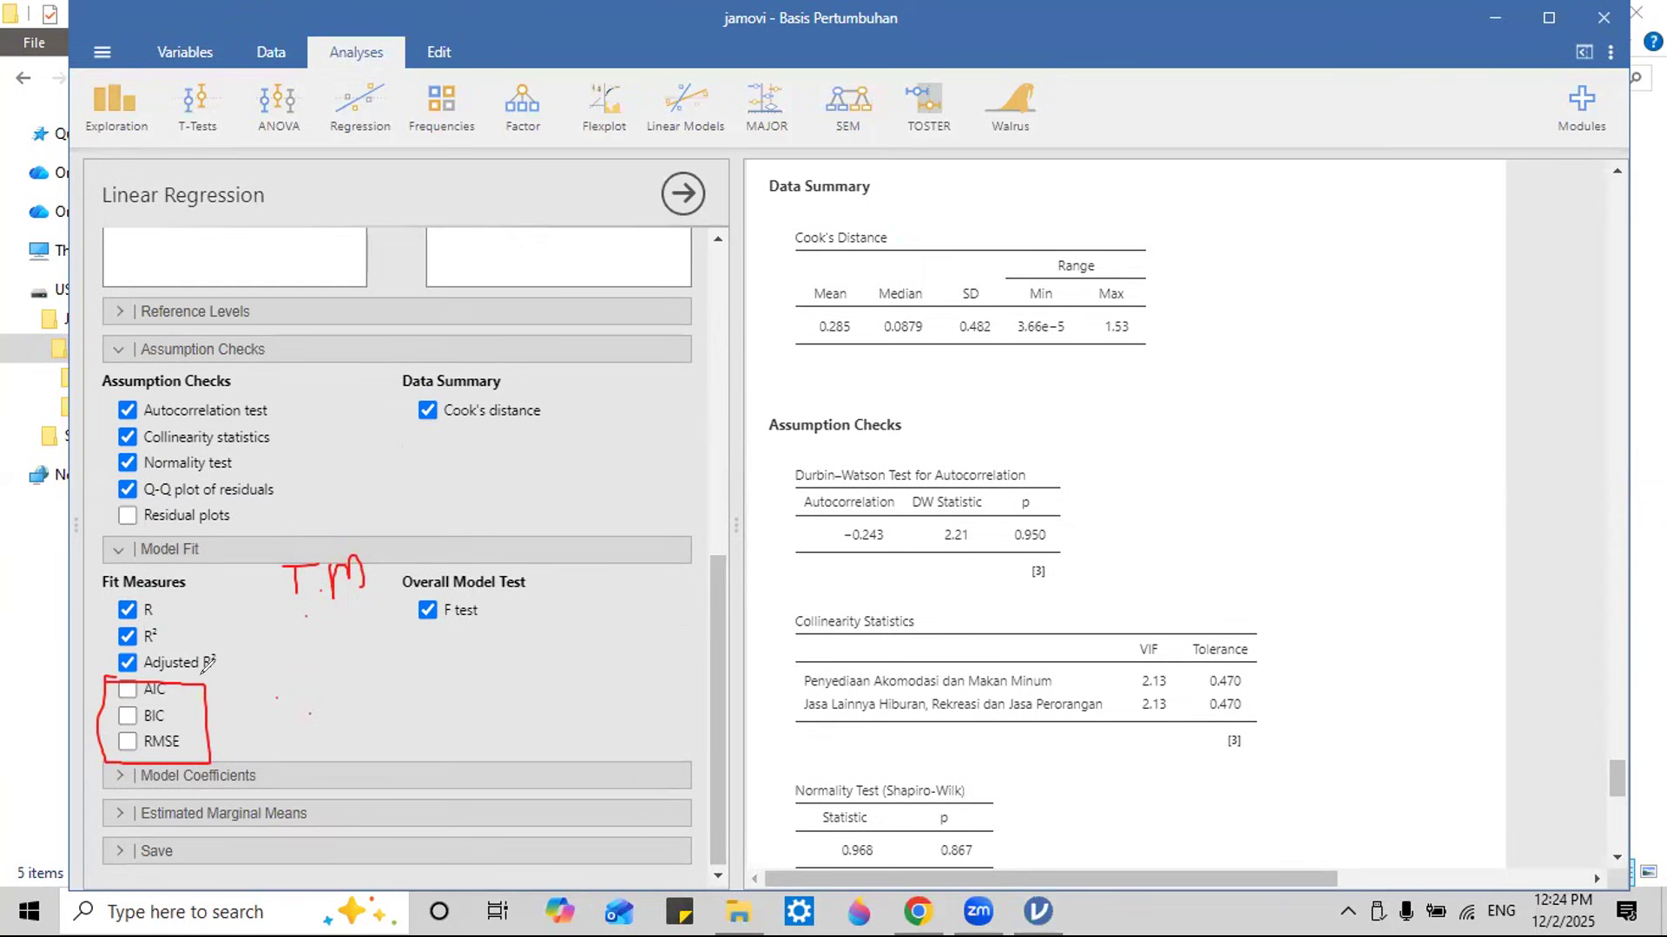
{"action": "left_click_drag", "start_coordinate": [177, 688], "coordinate": [320, 688]}
{"action": "mouse_move", "coordinate": [175, 721]}
{"action": "left_mouse_down"}
{"action": "mouse_move", "coordinate": [330, 721]}
{"action": "mouse_move", "coordinate": [347, 688]}
{"action": "mouse_move", "coordinate": [306, 728]}
{"action": "left_mouse_up"}
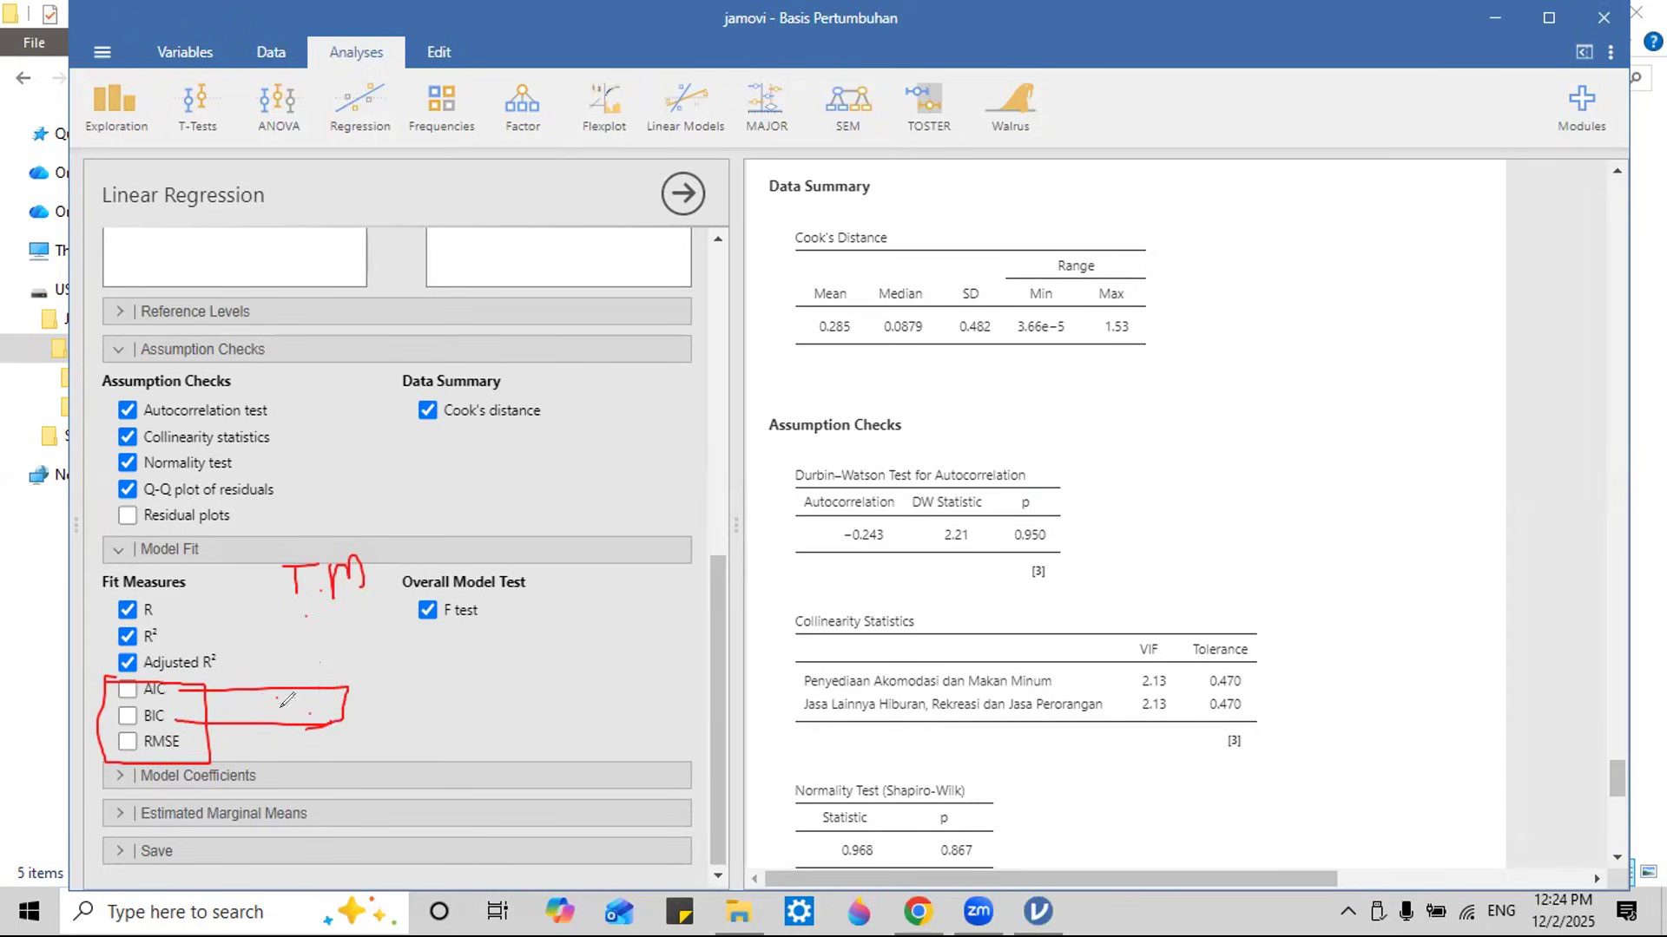
{"action": "mouse_move", "coordinate": [344, 710]}
{"action": "left_mouse_down"}
{"action": "mouse_move", "coordinate": [430, 701]}
{"action": "mouse_move", "coordinate": [515, 721]}
{"action": "left_mouse_up"}
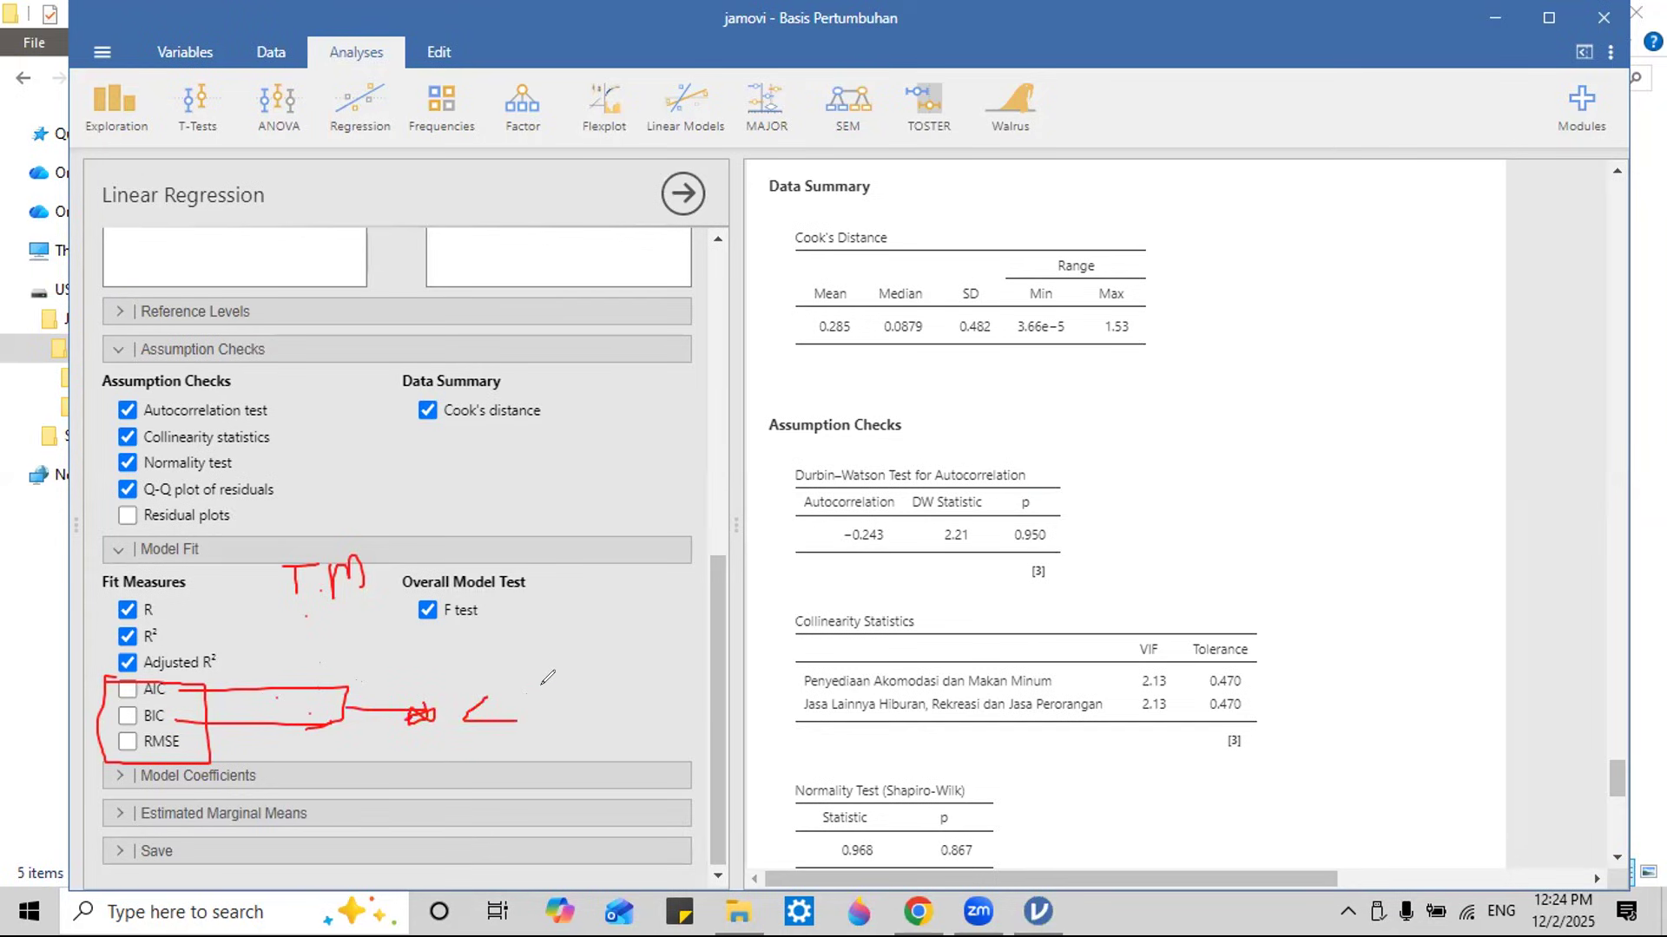
Step: Mark AIC and BIC with ticks, annotate RMSE with its handwritten meaning and M.P, and erase all annotations
{"action": "left_click_drag", "start_coordinate": [216, 671], "coordinate": [250, 656]}
{"action": "mouse_move", "coordinate": [187, 711]}
{"action": "left_mouse_down"}
{"action": "mouse_move", "coordinate": [223, 700]}
{"action": "mouse_move", "coordinate": [353, 740]}
{"action": "mouse_move", "coordinate": [395, 778]}
{"action": "mouse_move", "coordinate": [421, 751]}
{"action": "mouse_move", "coordinate": [443, 778]}
{"action": "mouse_move", "coordinate": [455, 756]}
{"action": "mouse_move", "coordinate": [518, 775]}
{"action": "left_mouse_up"}
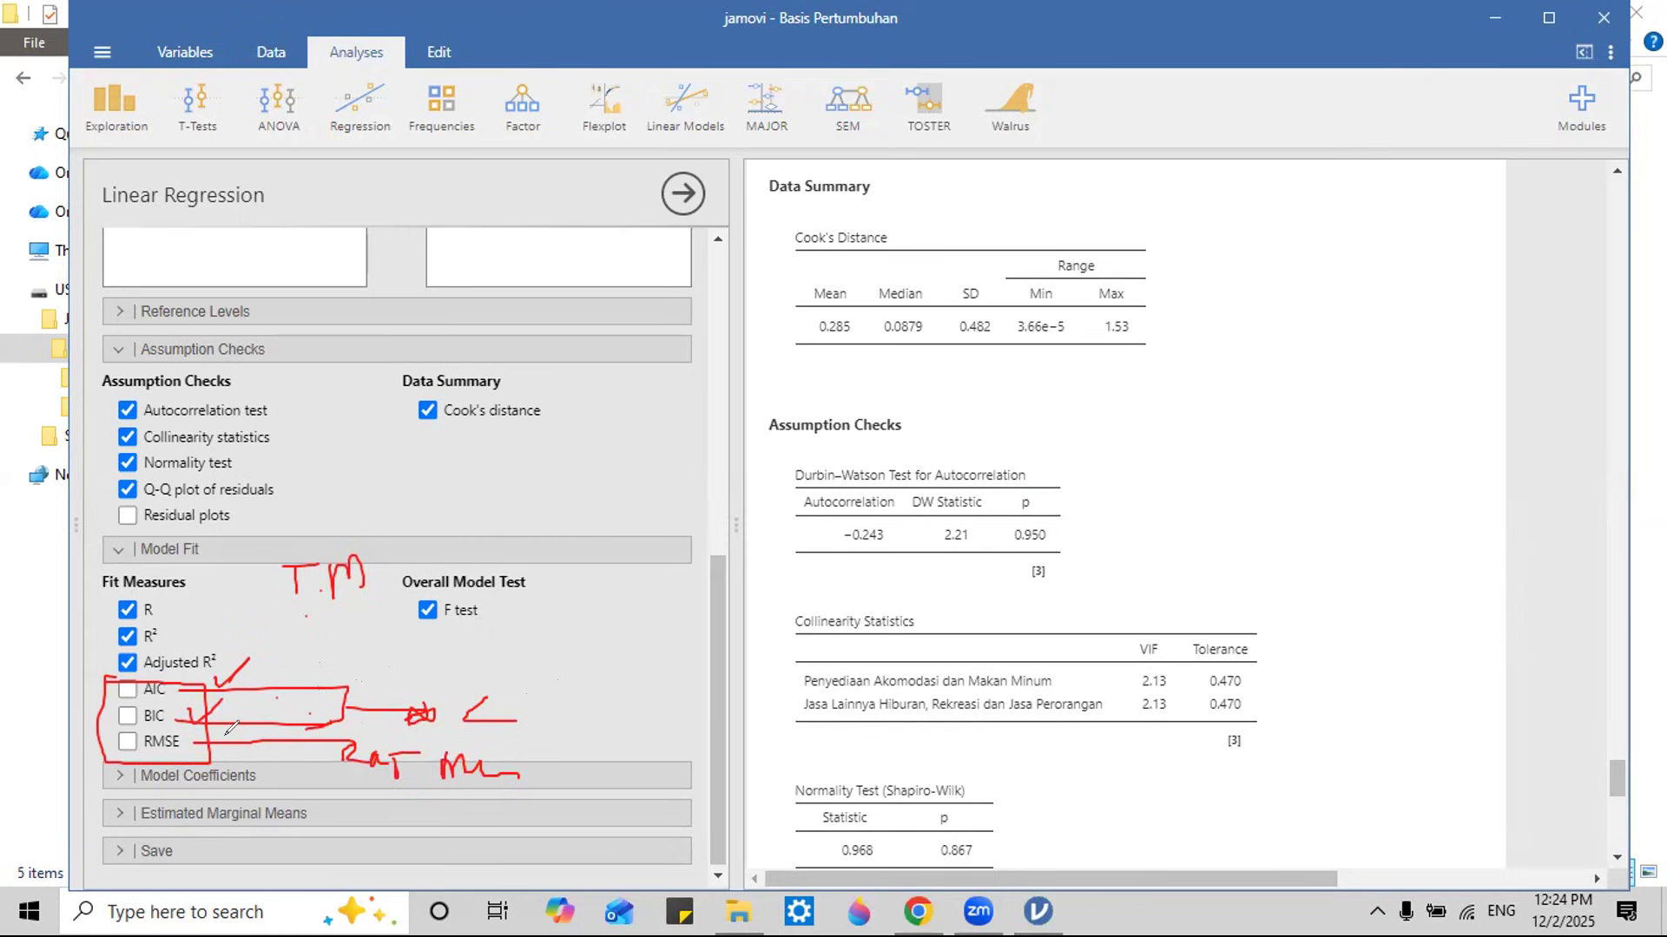
{"action": "mouse_move", "coordinate": [538, 744]}
{"action": "left_mouse_down"}
{"action": "mouse_move", "coordinate": [594, 770]}
{"action": "mouse_move", "coordinate": [612, 750]}
{"action": "left_mouse_up"}
{"action": "mouse_move", "coordinate": [568, 668]}
{"action": "left_mouse_down"}
{"action": "mouse_move", "coordinate": [182, 739]}
{"action": "mouse_move", "coordinate": [228, 755]}
{"action": "left_mouse_up"}
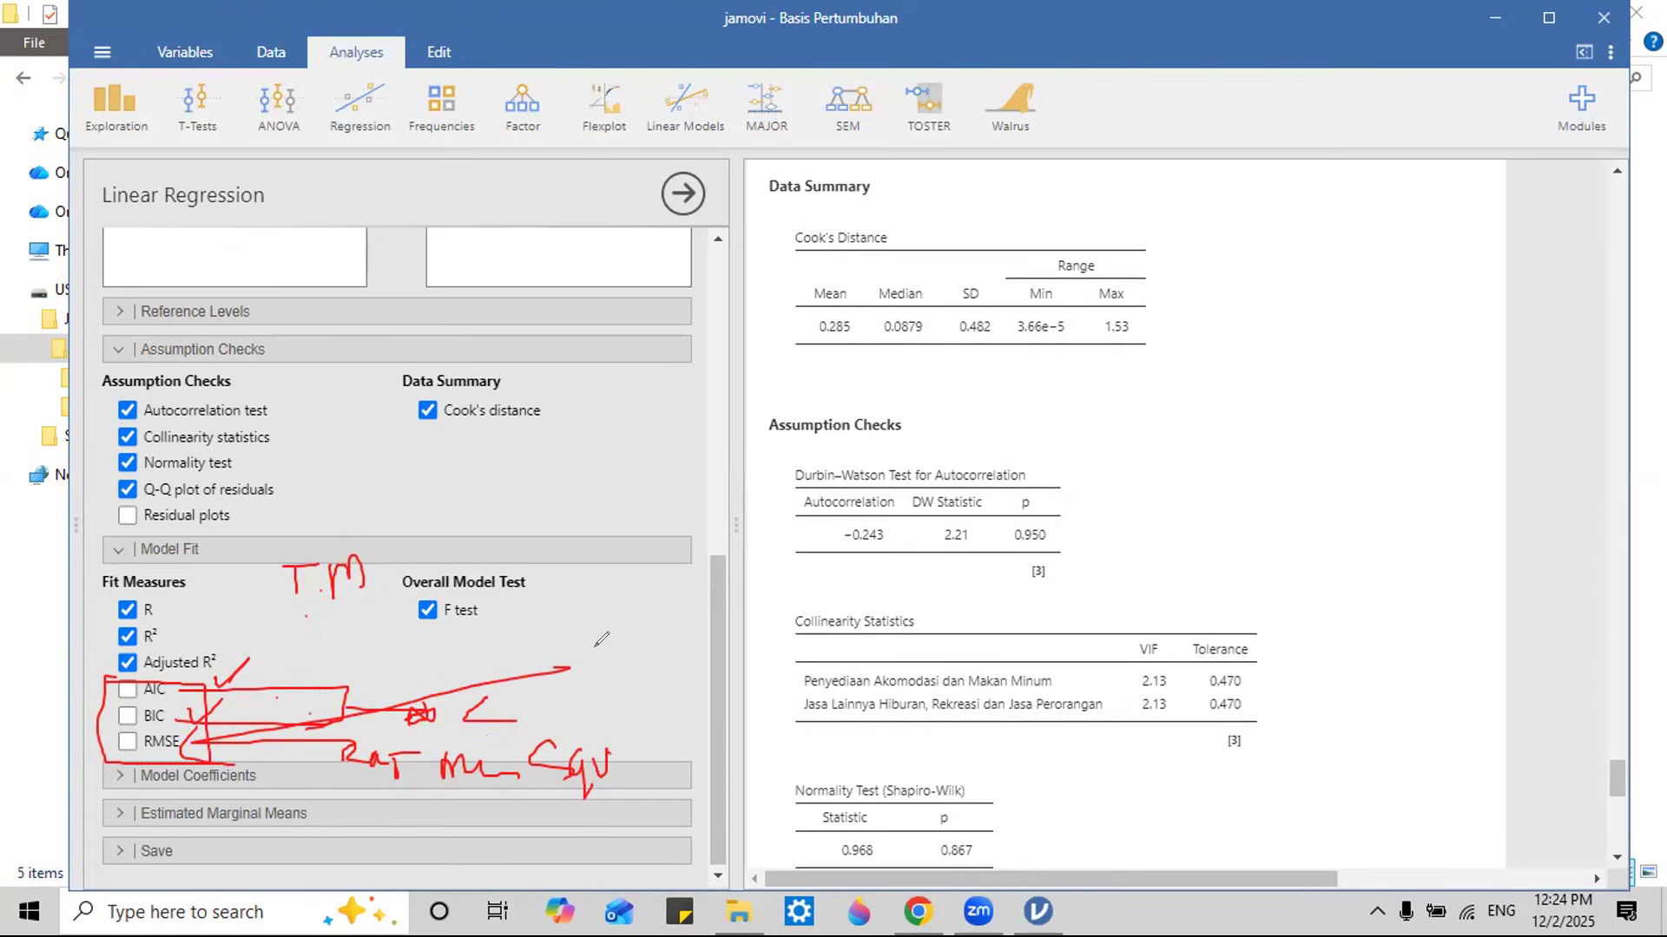
{"action": "mouse_move", "coordinate": [583, 665]}
{"action": "left_mouse_down"}
{"action": "mouse_move", "coordinate": [658, 599]}
{"action": "mouse_move", "coordinate": [637, 635]}
{"action": "left_mouse_up"}
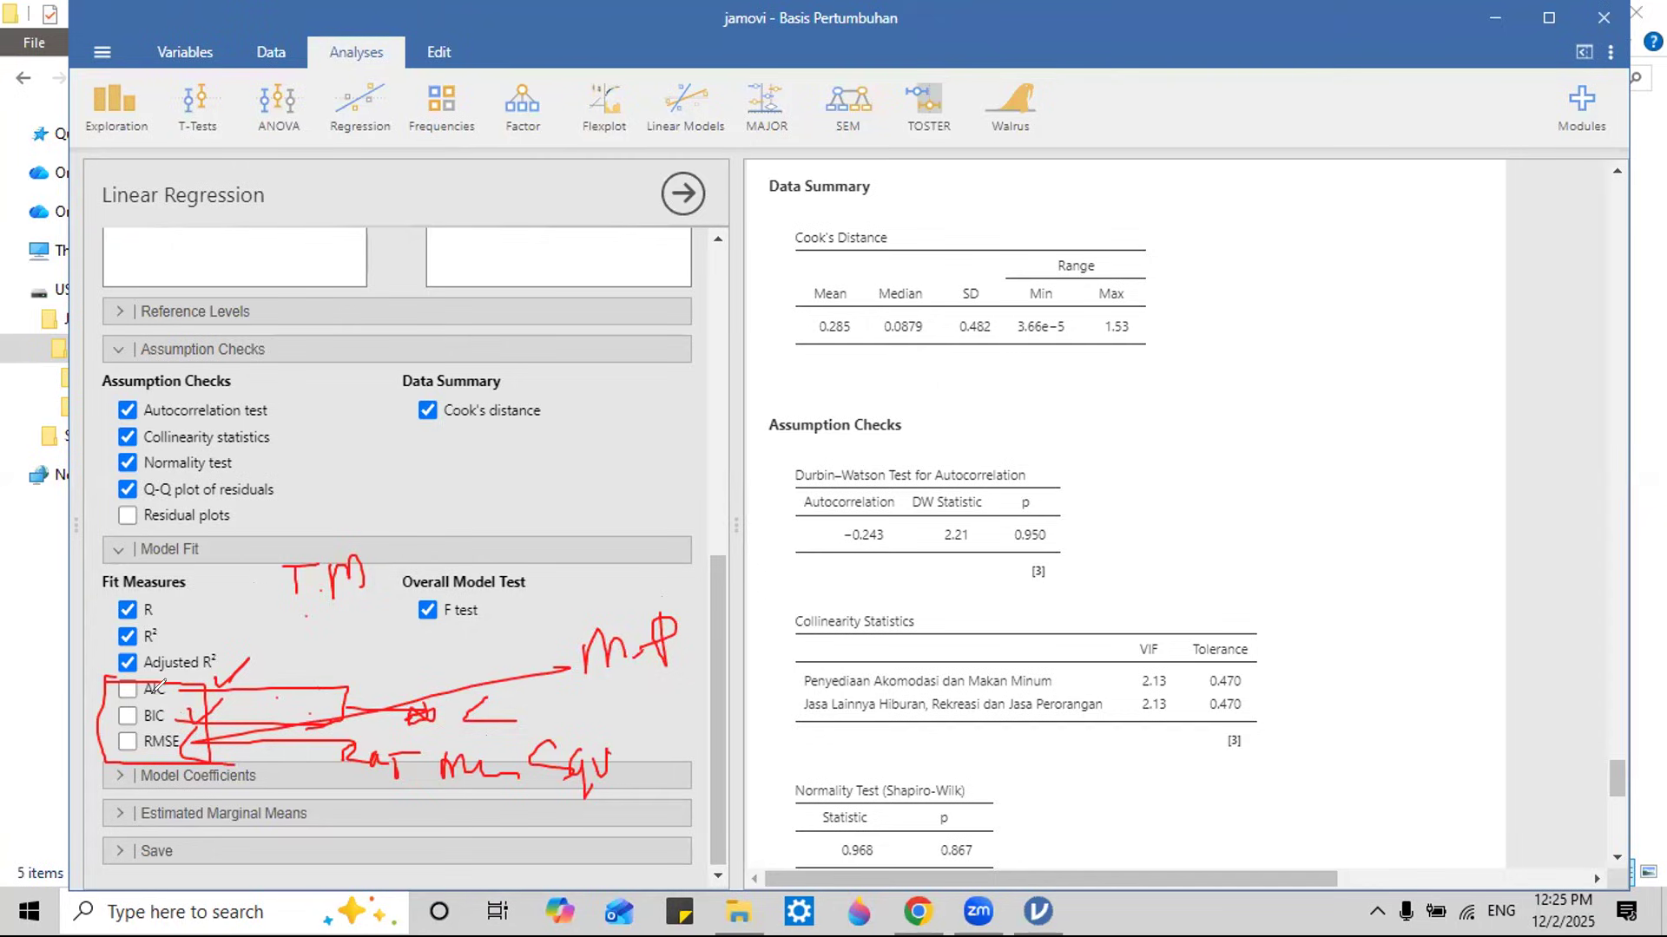
{"action": "key", "text": "e"}
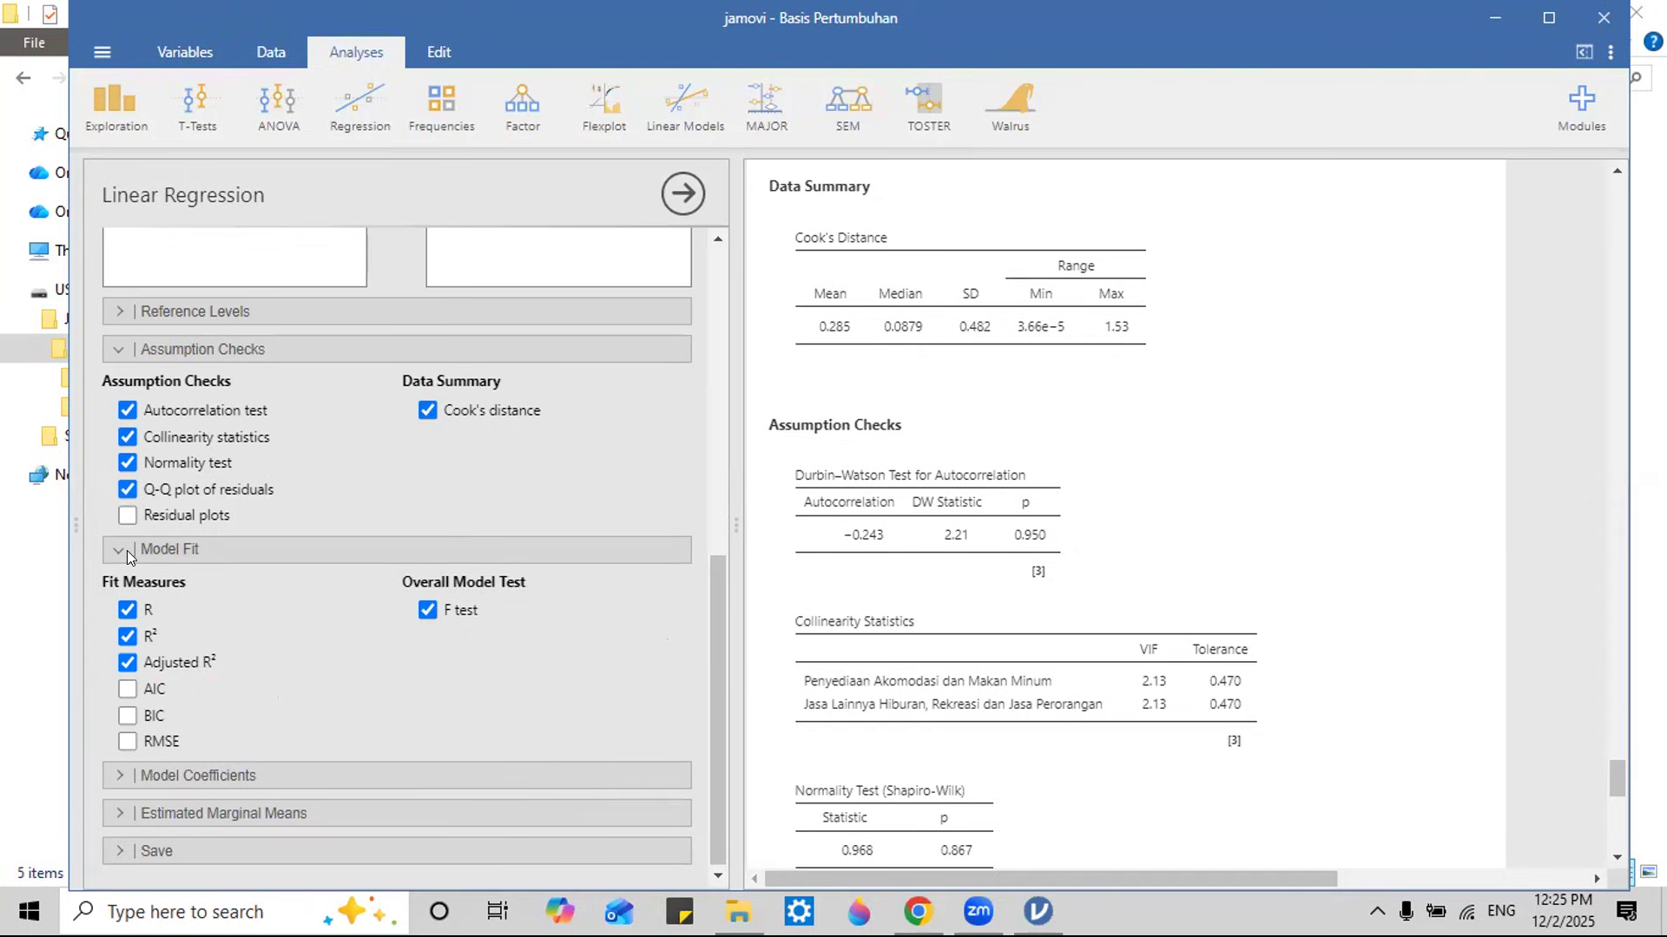
Step: Enable AIC, BIC and RMSE and draw a red box around their columns in the Model Fit Measures table
{"action": "left_click", "coordinate": [127, 689]}
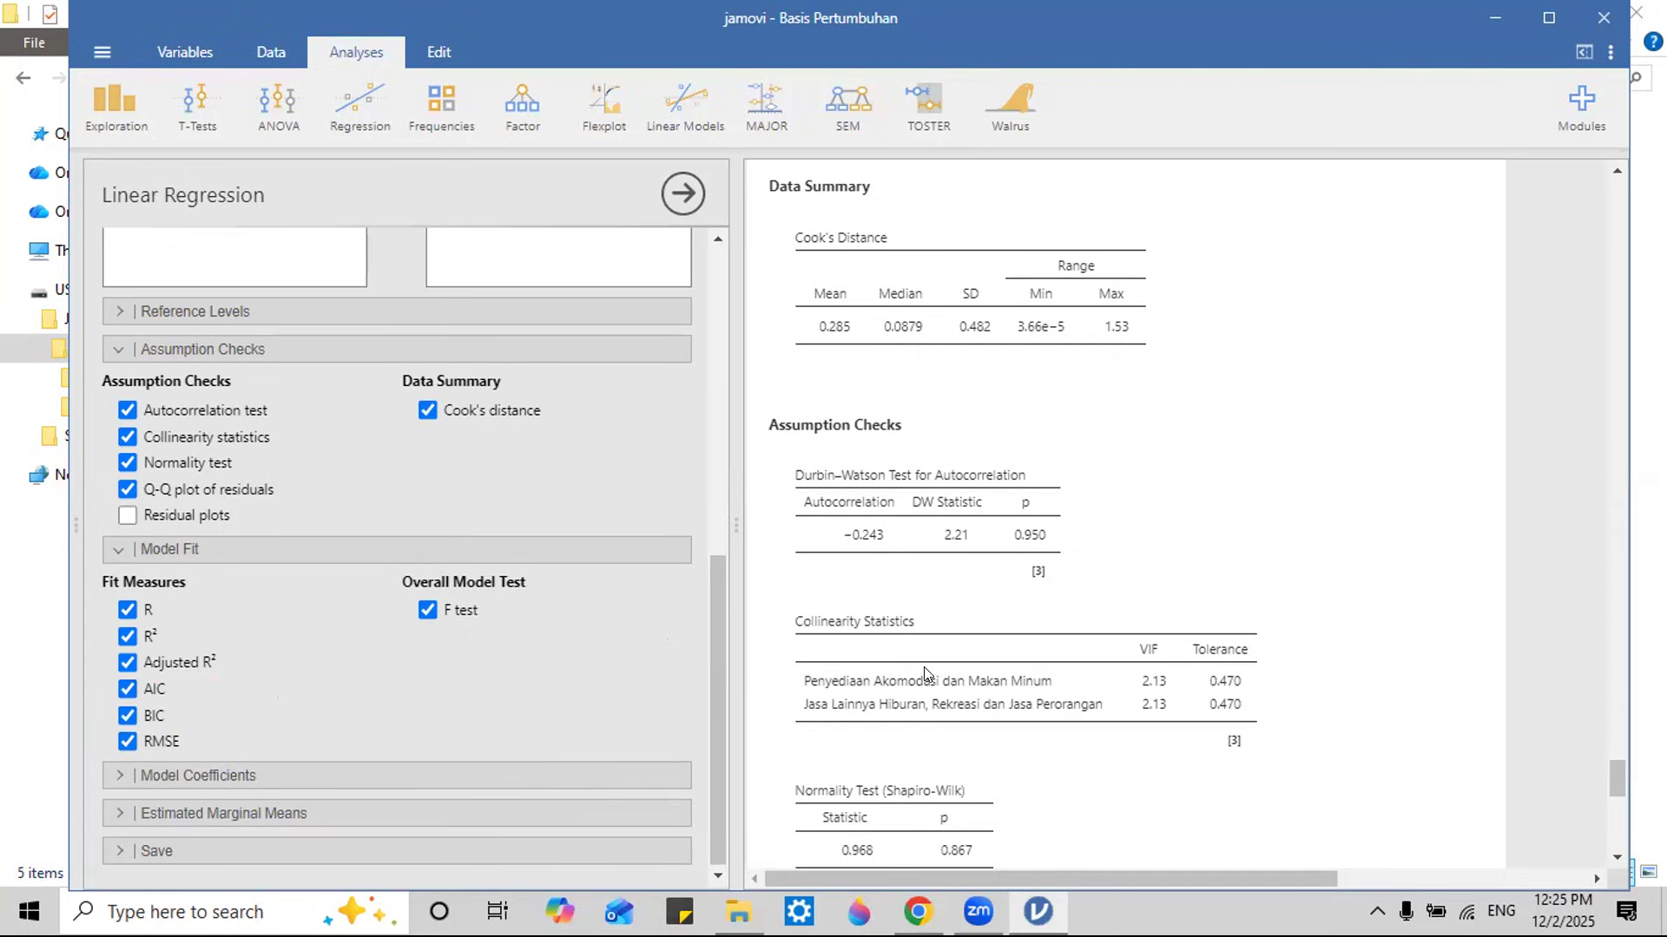
{"action": "mouse_move", "coordinate": [1611, 773]}
{"action": "left_mouse_down"}
{"action": "mouse_move", "coordinate": [1611, 812]}
{"action": "mouse_move", "coordinate": [1611, 757]}
{"action": "left_mouse_up"}
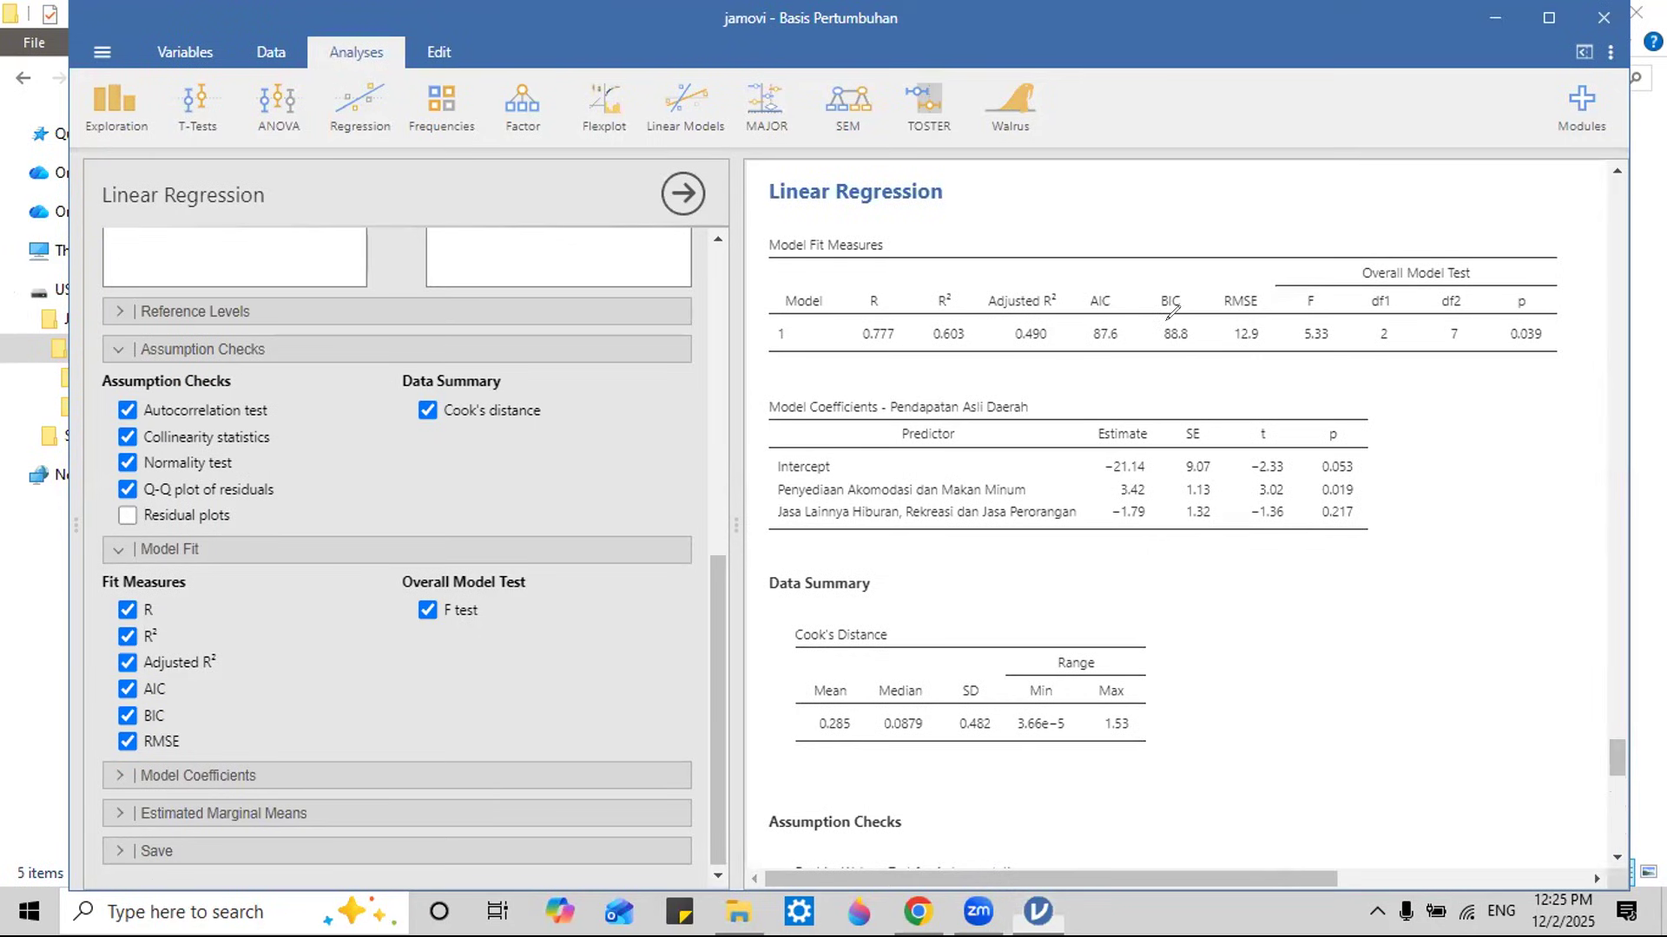
{"action": "mouse_move", "coordinate": [1067, 223]}
{"action": "left_mouse_down"}
{"action": "mouse_move", "coordinate": [1085, 386]}
{"action": "mouse_move", "coordinate": [1280, 351]}
{"action": "mouse_move", "coordinate": [1275, 239]}
{"action": "mouse_move", "coordinate": [1065, 217]}
{"action": "left_mouse_up"}
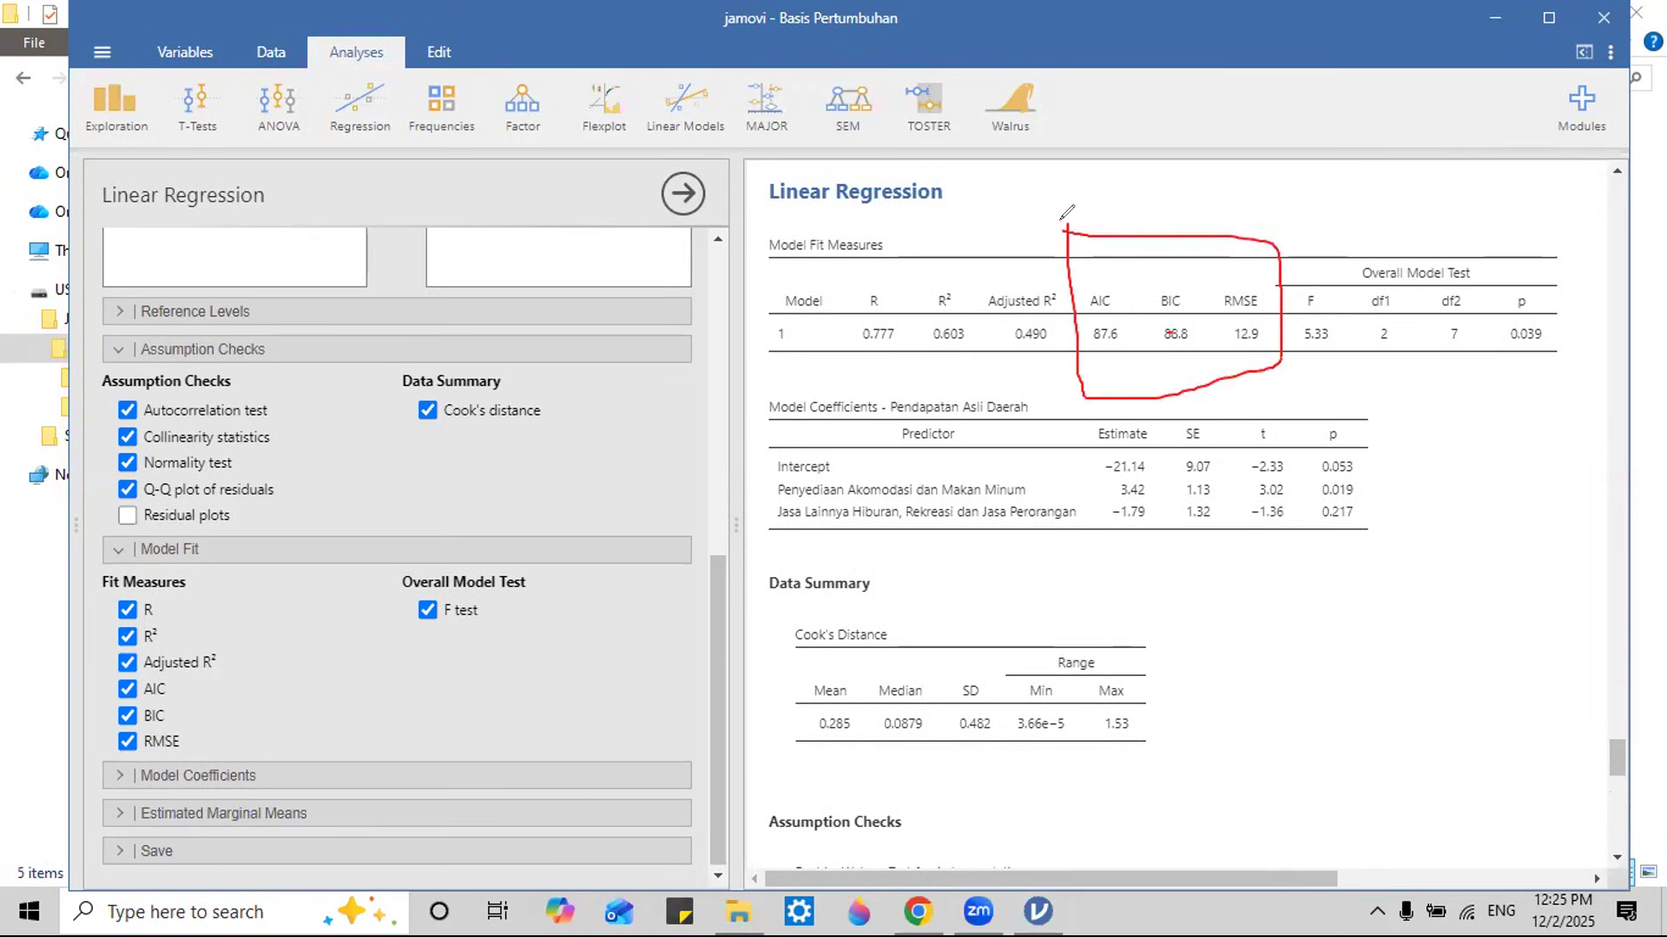
Step: Handwrite the framed equation y = a + bx beside the results and cross out the boxed AIC, BIC and RMSE columns
{"action": "mouse_move", "coordinate": [1325, 366]}
{"action": "left_mouse_down"}
{"action": "mouse_move", "coordinate": [1342, 406]}
{"action": "mouse_move", "coordinate": [1403, 382]}
{"action": "mouse_move", "coordinate": [1481, 408]}
{"action": "mouse_move", "coordinate": [1547, 392]}
{"action": "mouse_move", "coordinate": [1573, 414]}
{"action": "left_mouse_up"}
{"action": "mouse_move", "coordinate": [1260, 445]}
{"action": "left_mouse_down"}
{"action": "mouse_move", "coordinate": [1402, 439]}
{"action": "mouse_move", "coordinate": [1602, 345]}
{"action": "mouse_move", "coordinate": [1267, 405]}
{"action": "mouse_move", "coordinate": [1272, 460]}
{"action": "left_mouse_up"}
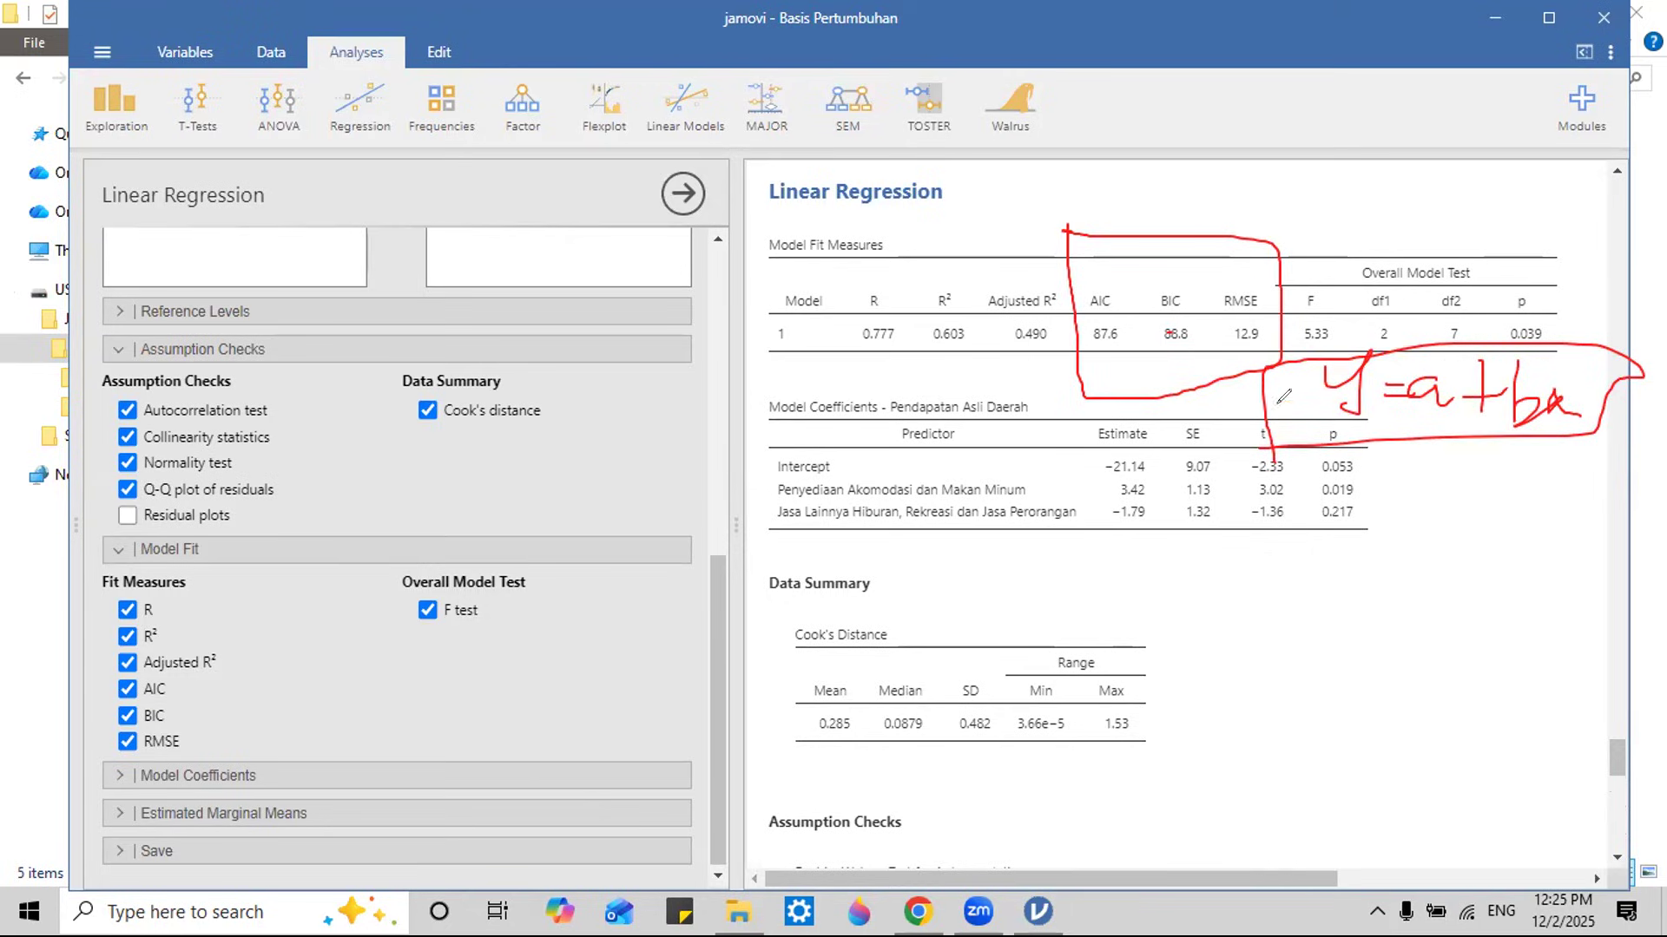
{"action": "mouse_move", "coordinate": [1216, 248]}
{"action": "left_mouse_down"}
{"action": "mouse_move", "coordinate": [1107, 397]}
{"action": "mouse_move", "coordinate": [1106, 328]}
{"action": "left_mouse_up"}
{"action": "left_click_drag", "start_coordinate": [1111, 253], "coordinate": [1293, 395]}
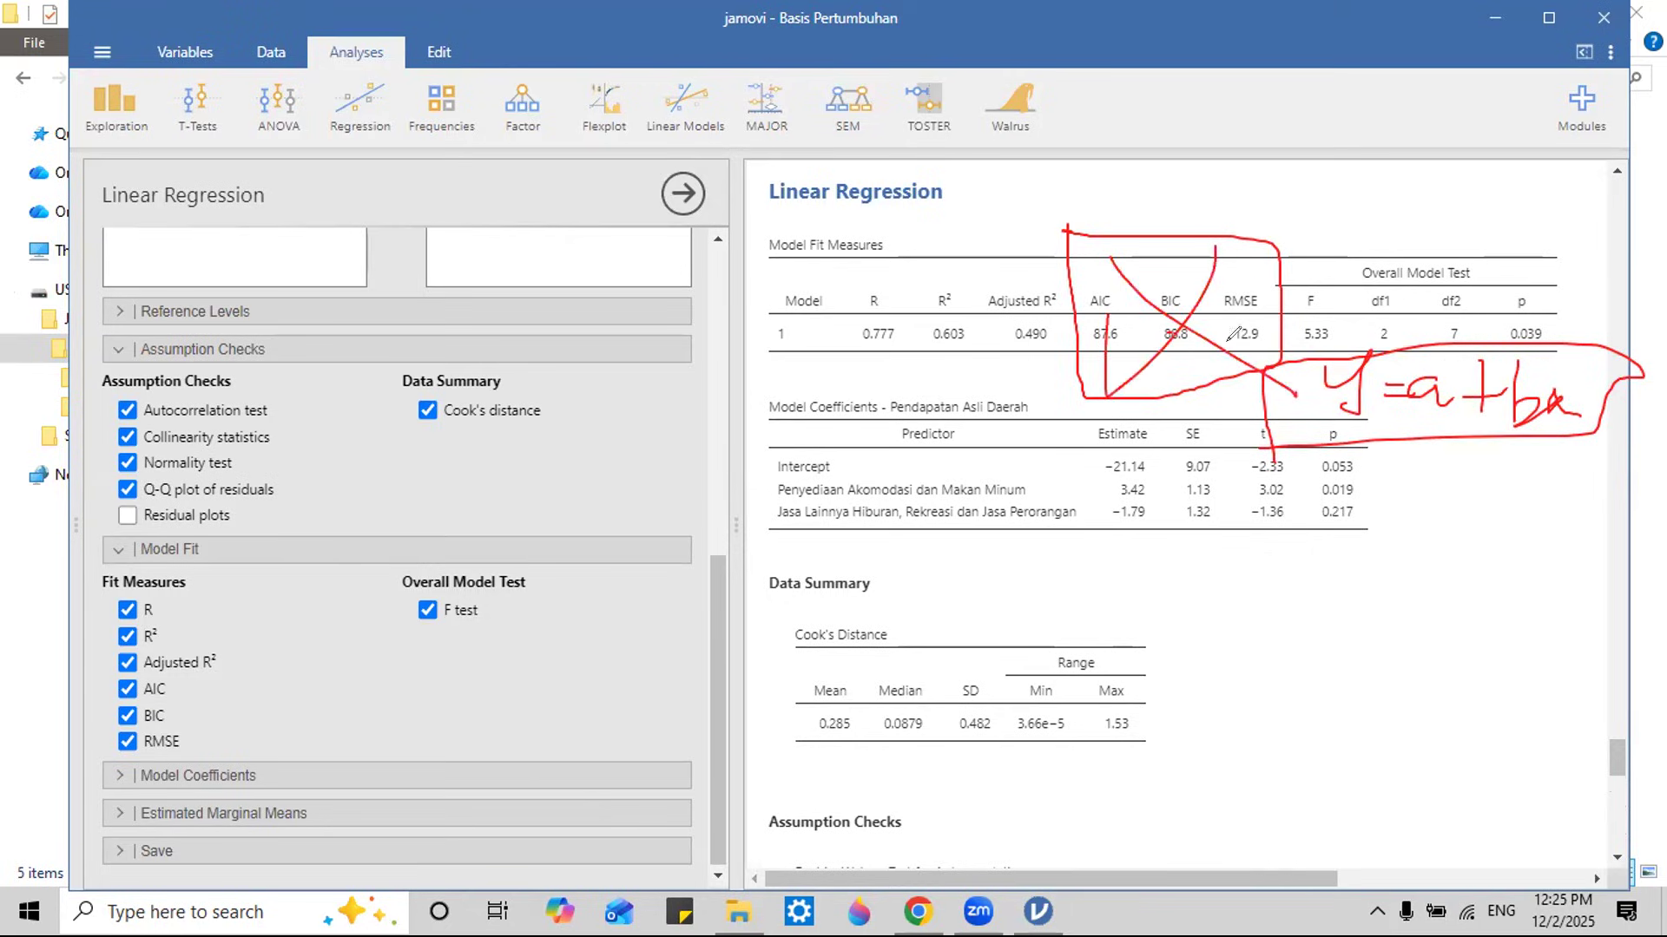
Step: Switch AIC, BIC and RMSE off, on and off again, leaving them disabled, and erase the red annotations
{"action": "left_click", "coordinate": [127, 688]}
{"action": "left_click", "coordinate": [127, 715]}
{"action": "left_click", "coordinate": [127, 742]}
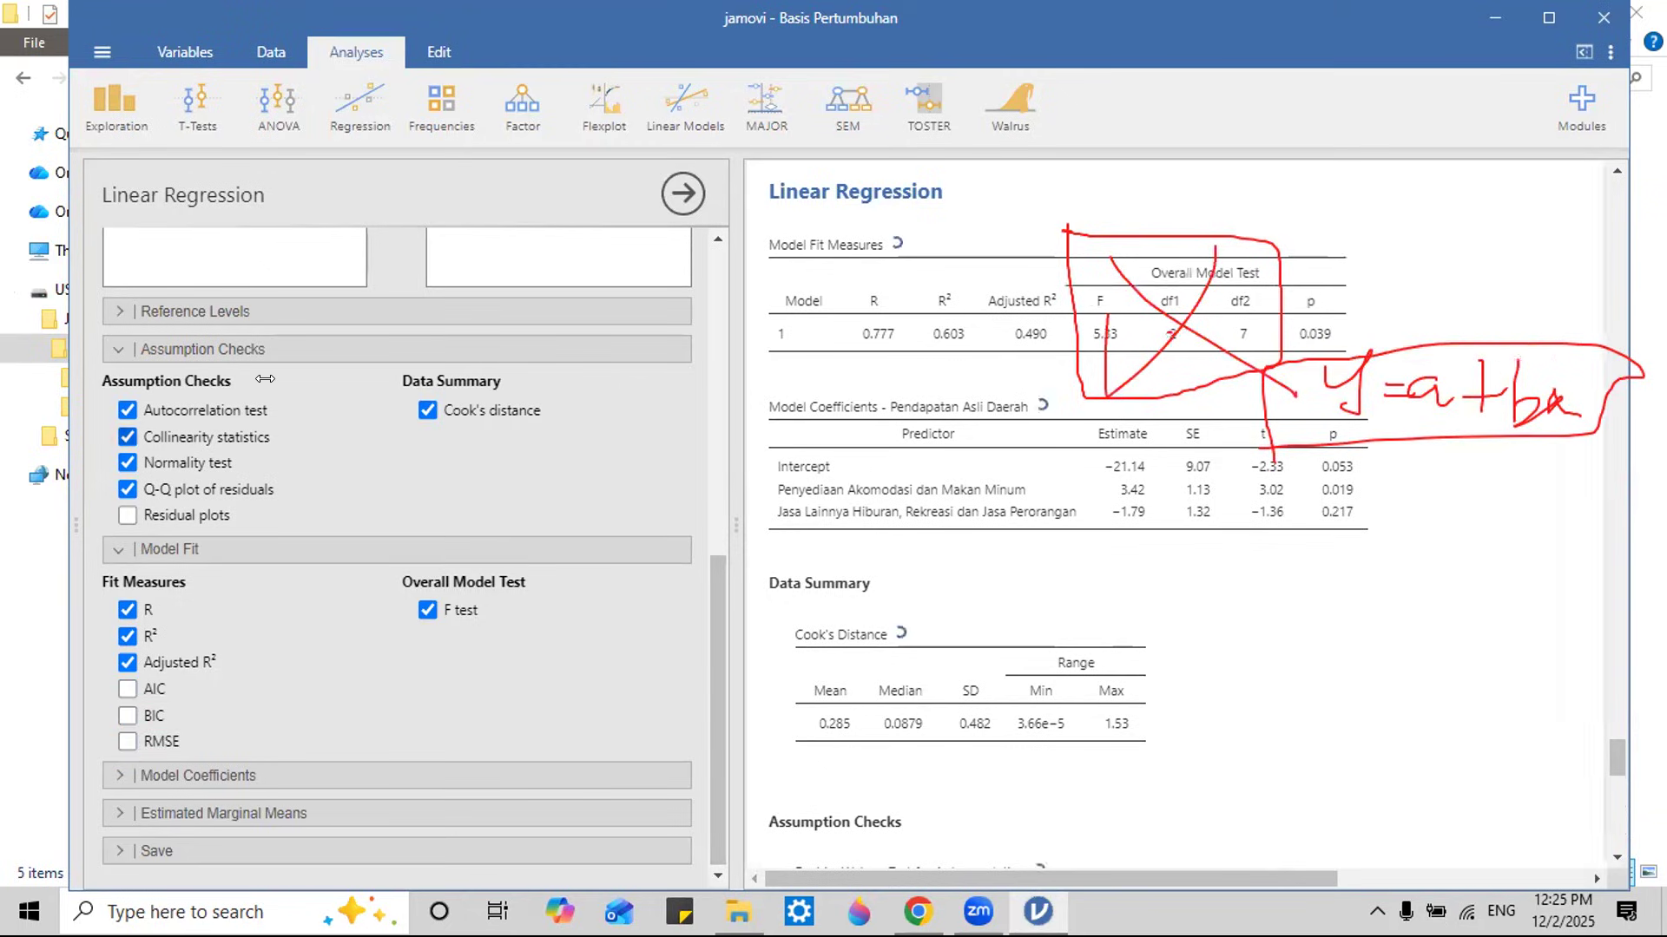
{"action": "left_click", "coordinate": [126, 688]}
{"action": "left_click", "coordinate": [127, 715]}
{"action": "left_click", "coordinate": [126, 741]}
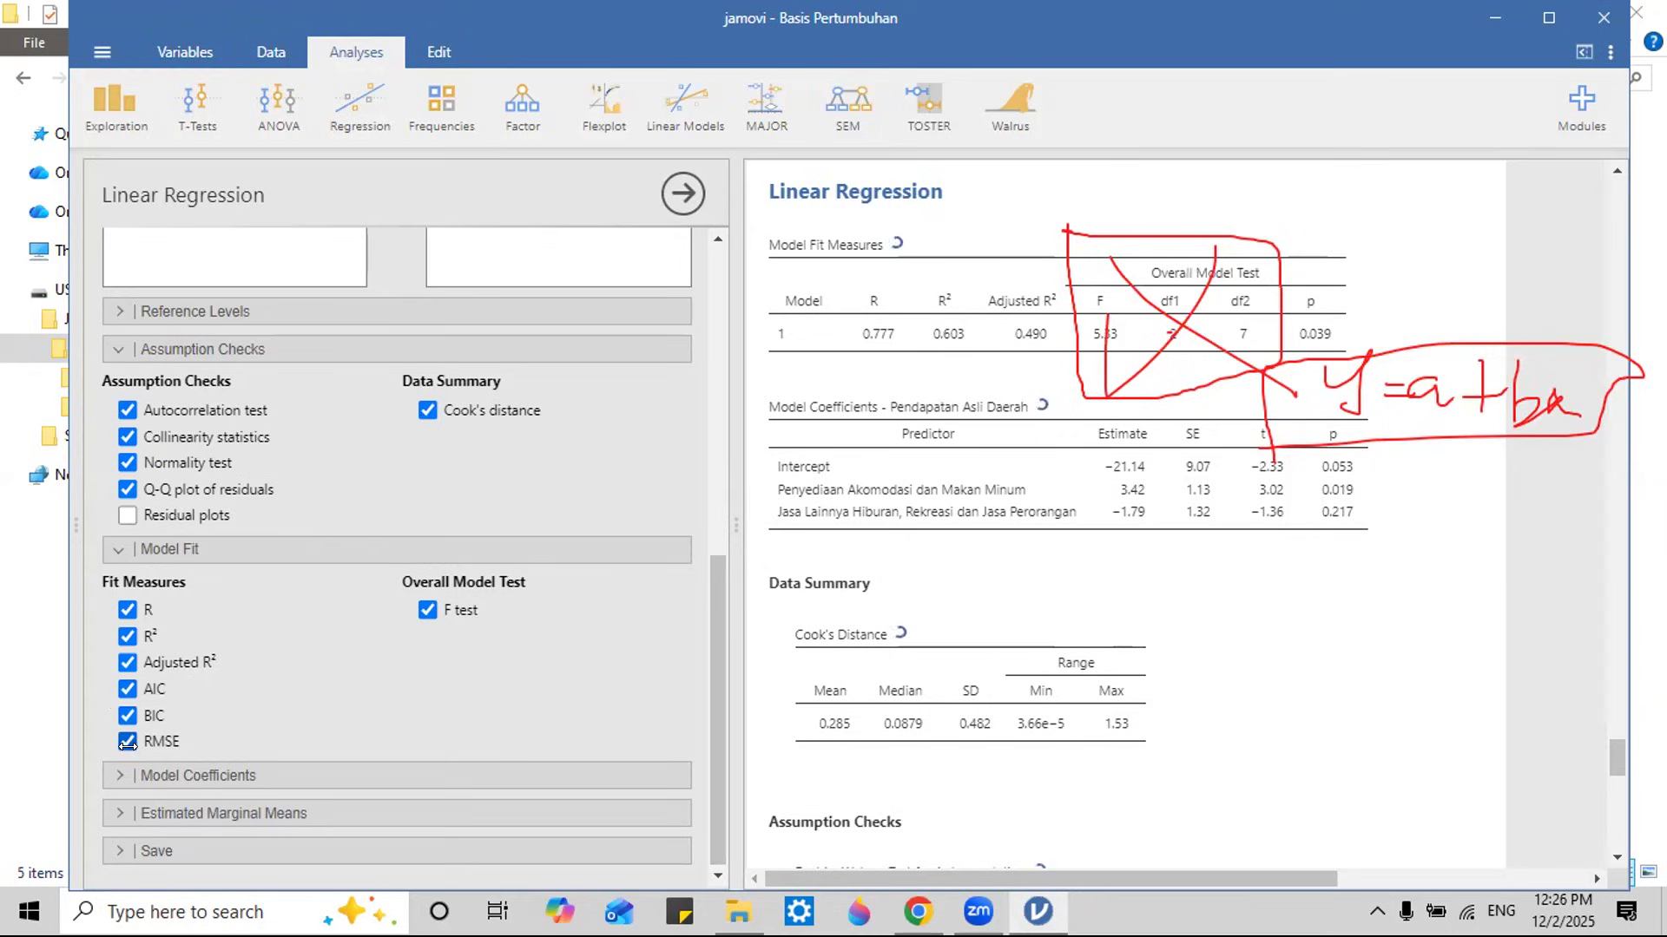
{"action": "left_click", "coordinate": [126, 688]}
{"action": "left_click", "coordinate": [127, 716]}
{"action": "left_click", "coordinate": [127, 742]}
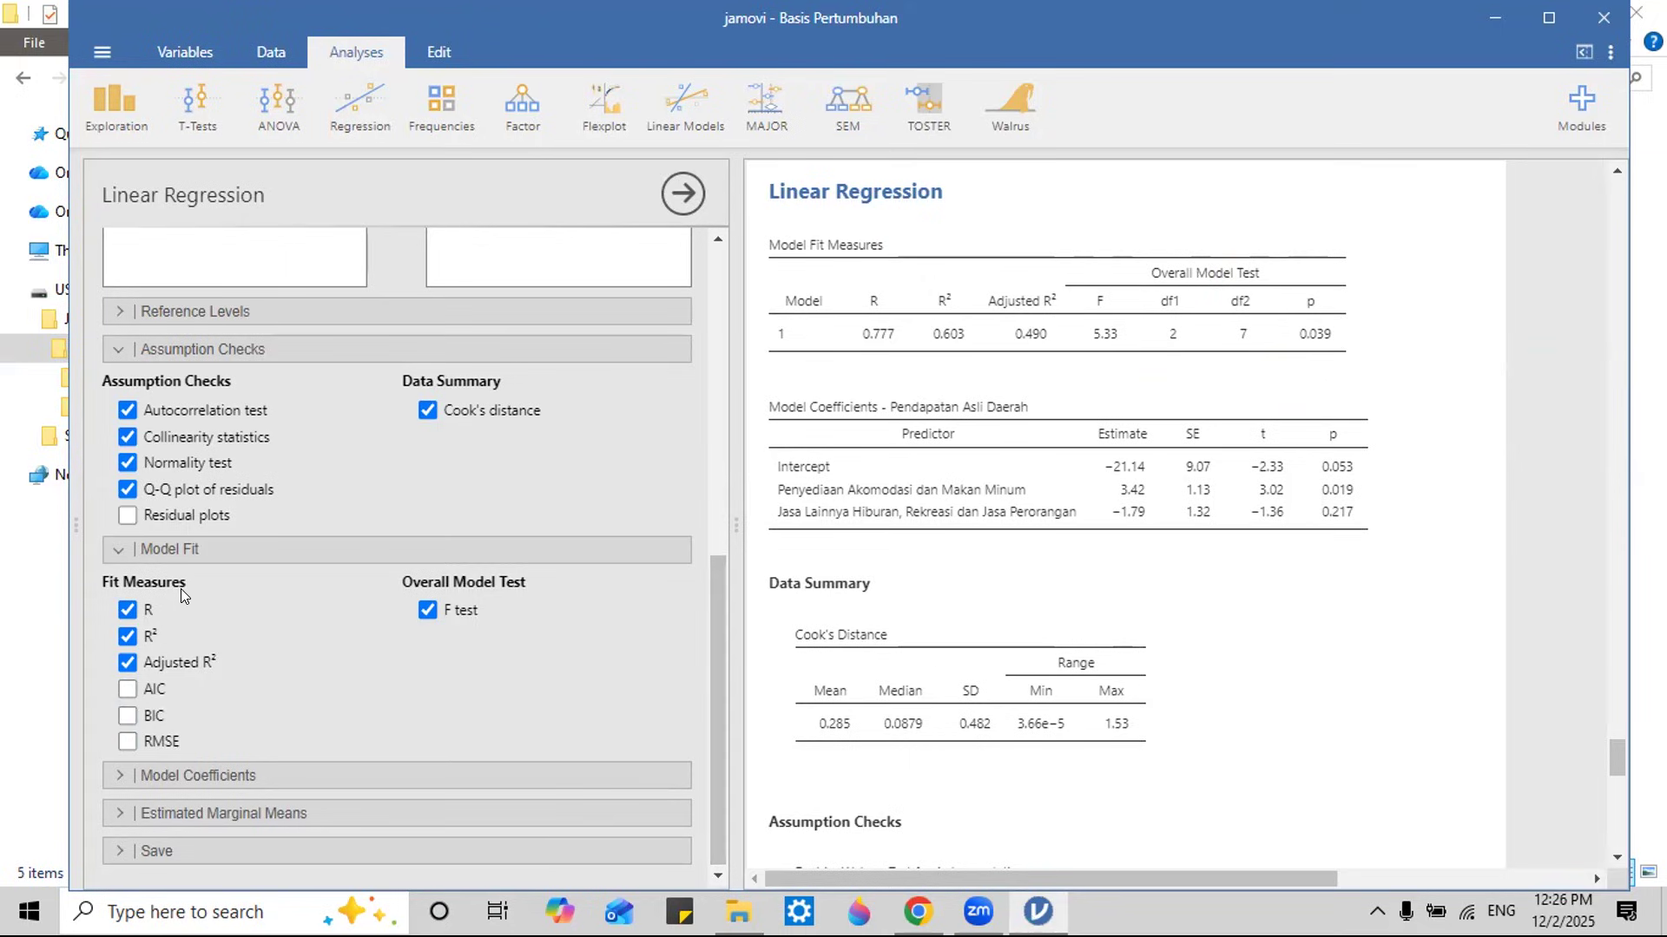
Step: Expand Model Coefficients and enable the ANOVA test, Standardized estimate and the 95% Confidence interval for the estimate
{"action": "left_click", "coordinate": [647, 774]}
{"action": "left_click_drag", "start_coordinate": [710, 627], "coordinate": [722, 806]}
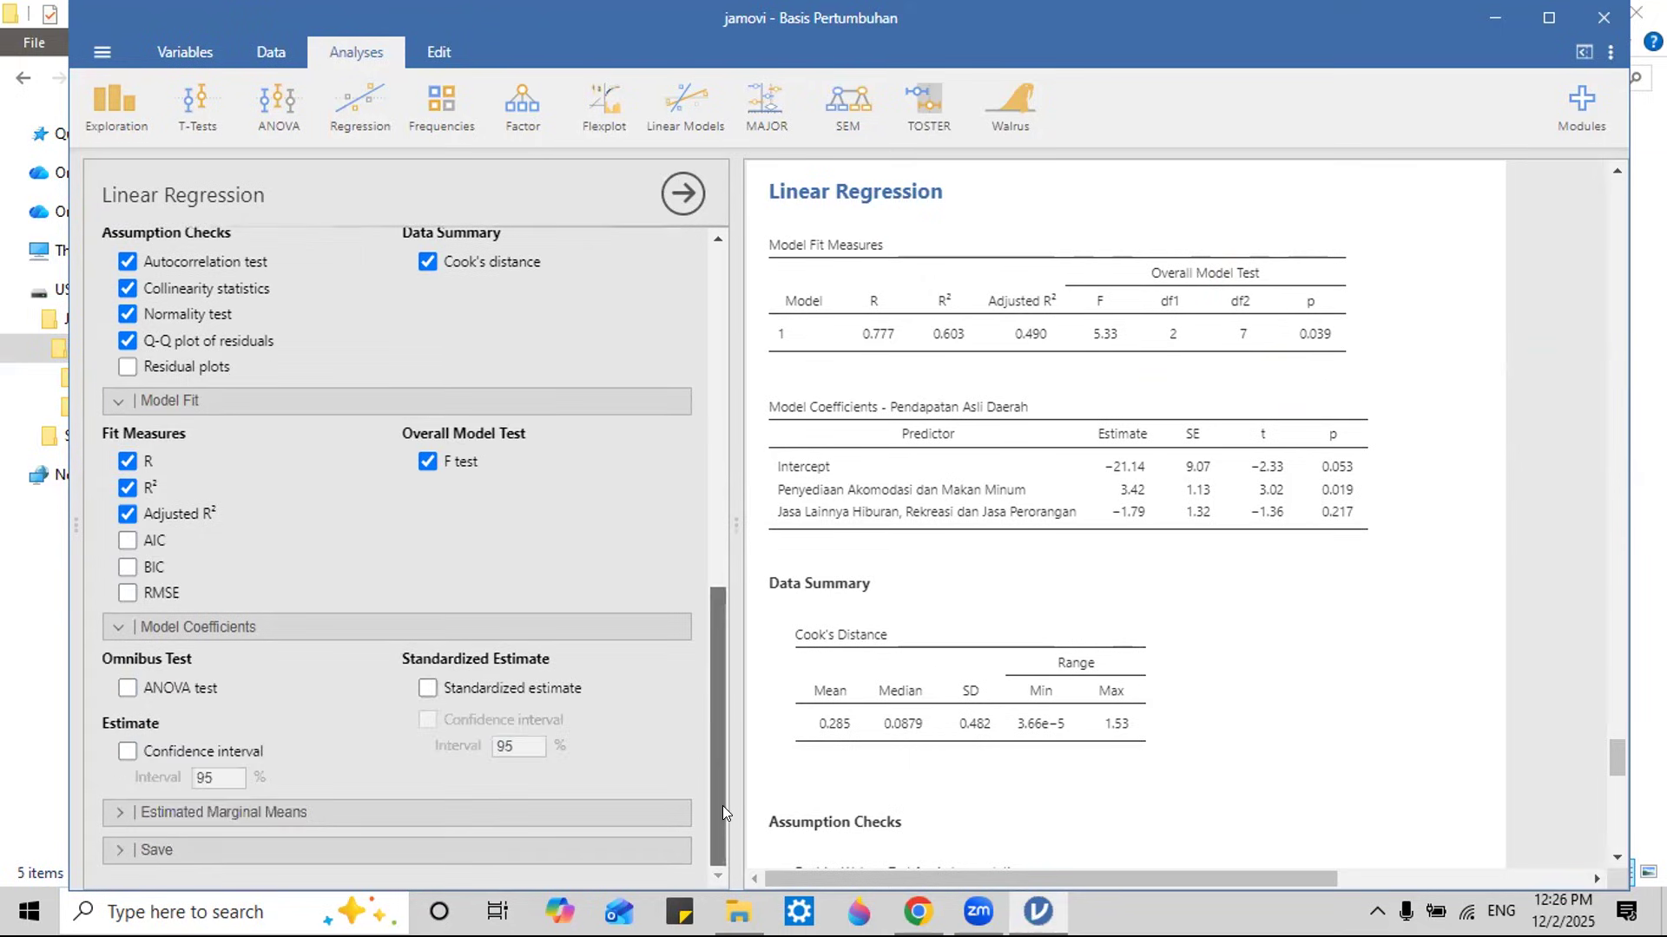
{"action": "left_click", "coordinate": [156, 689]}
{"action": "left_click", "coordinate": [424, 689]}
{"action": "left_click", "coordinate": [160, 754]}
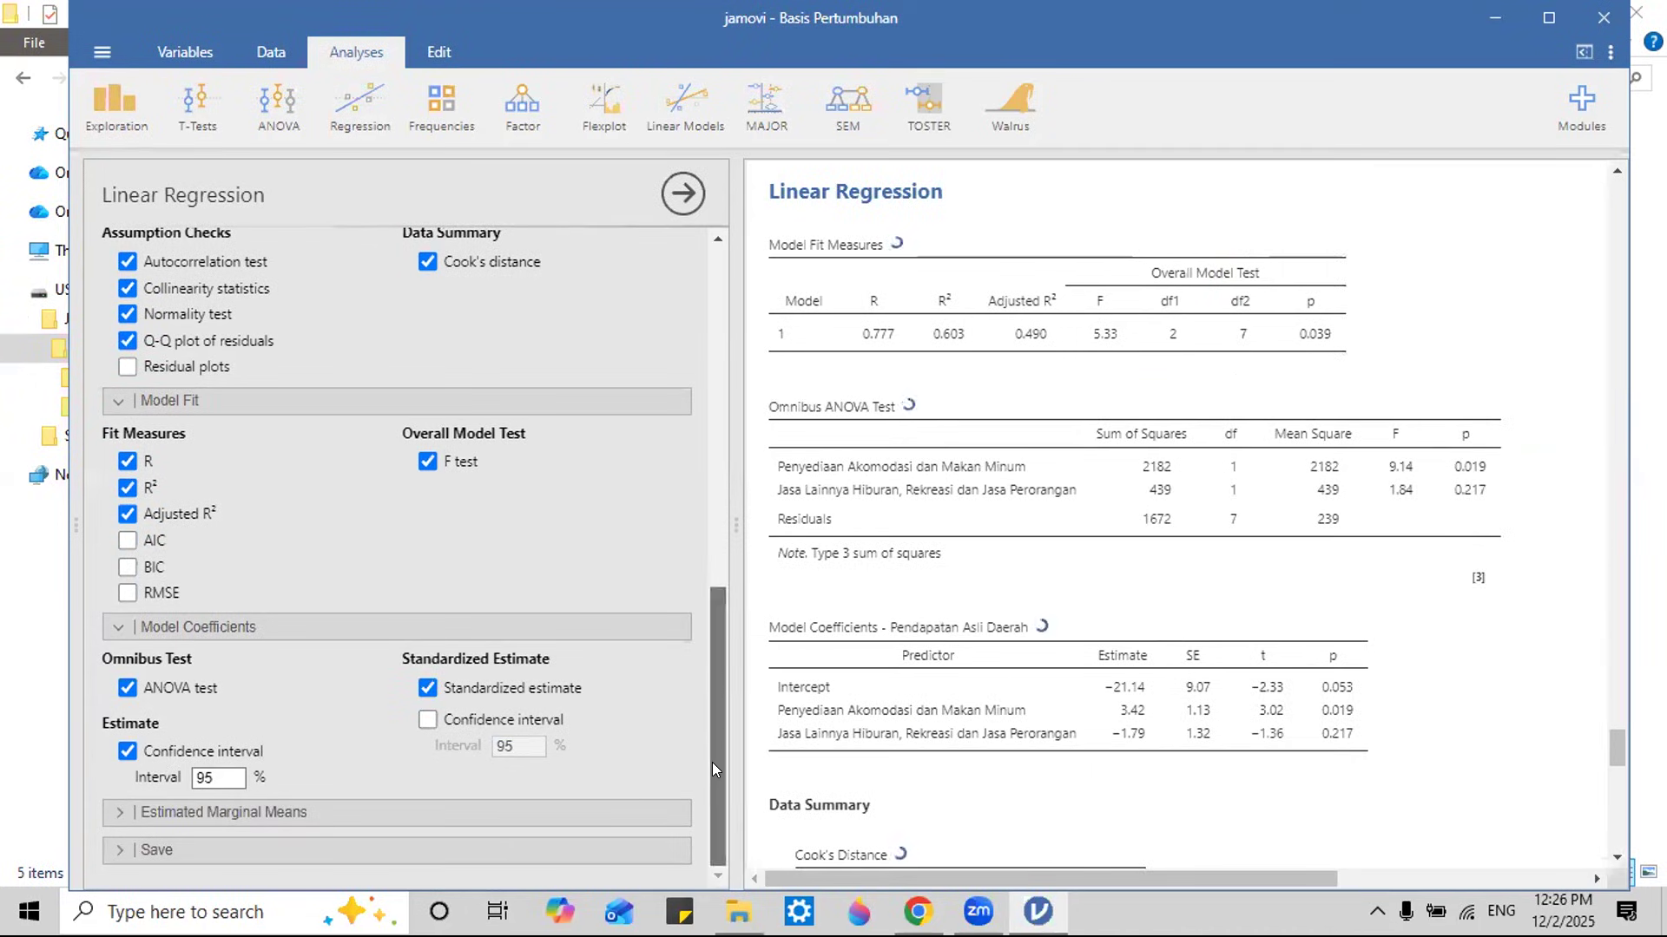
Step: Examine the Estimated Marginal Means options, collapse the section and expand it again
{"action": "left_click", "coordinate": [125, 812]}
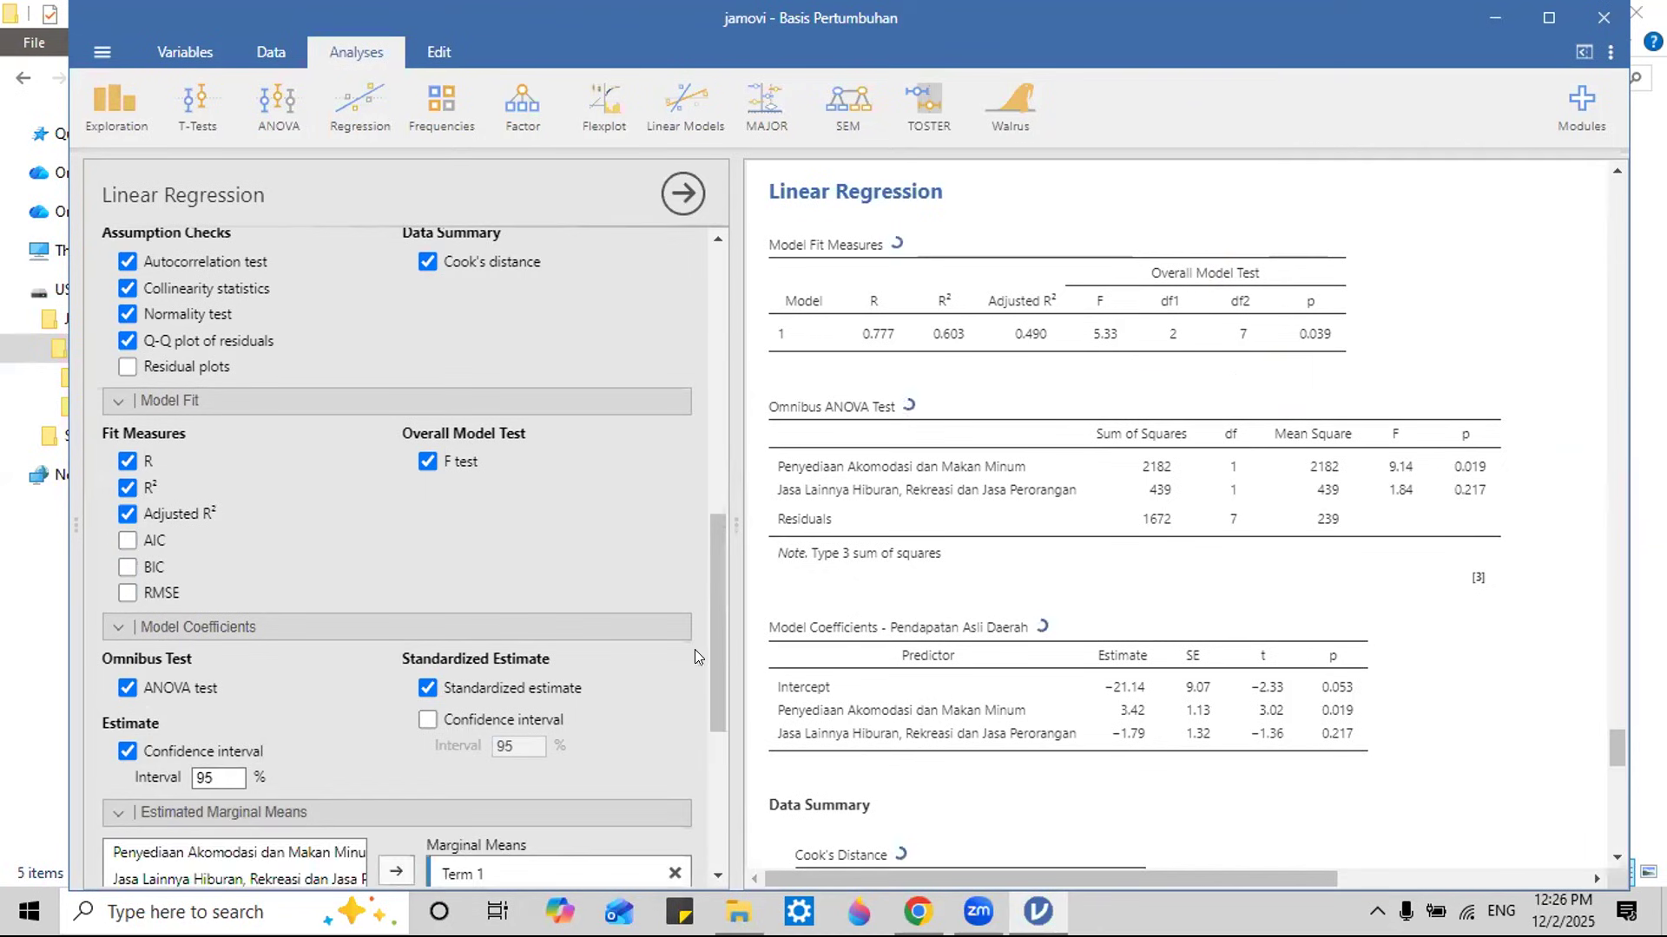
{"action": "left_click_drag", "start_coordinate": [712, 634], "coordinate": [720, 844]}
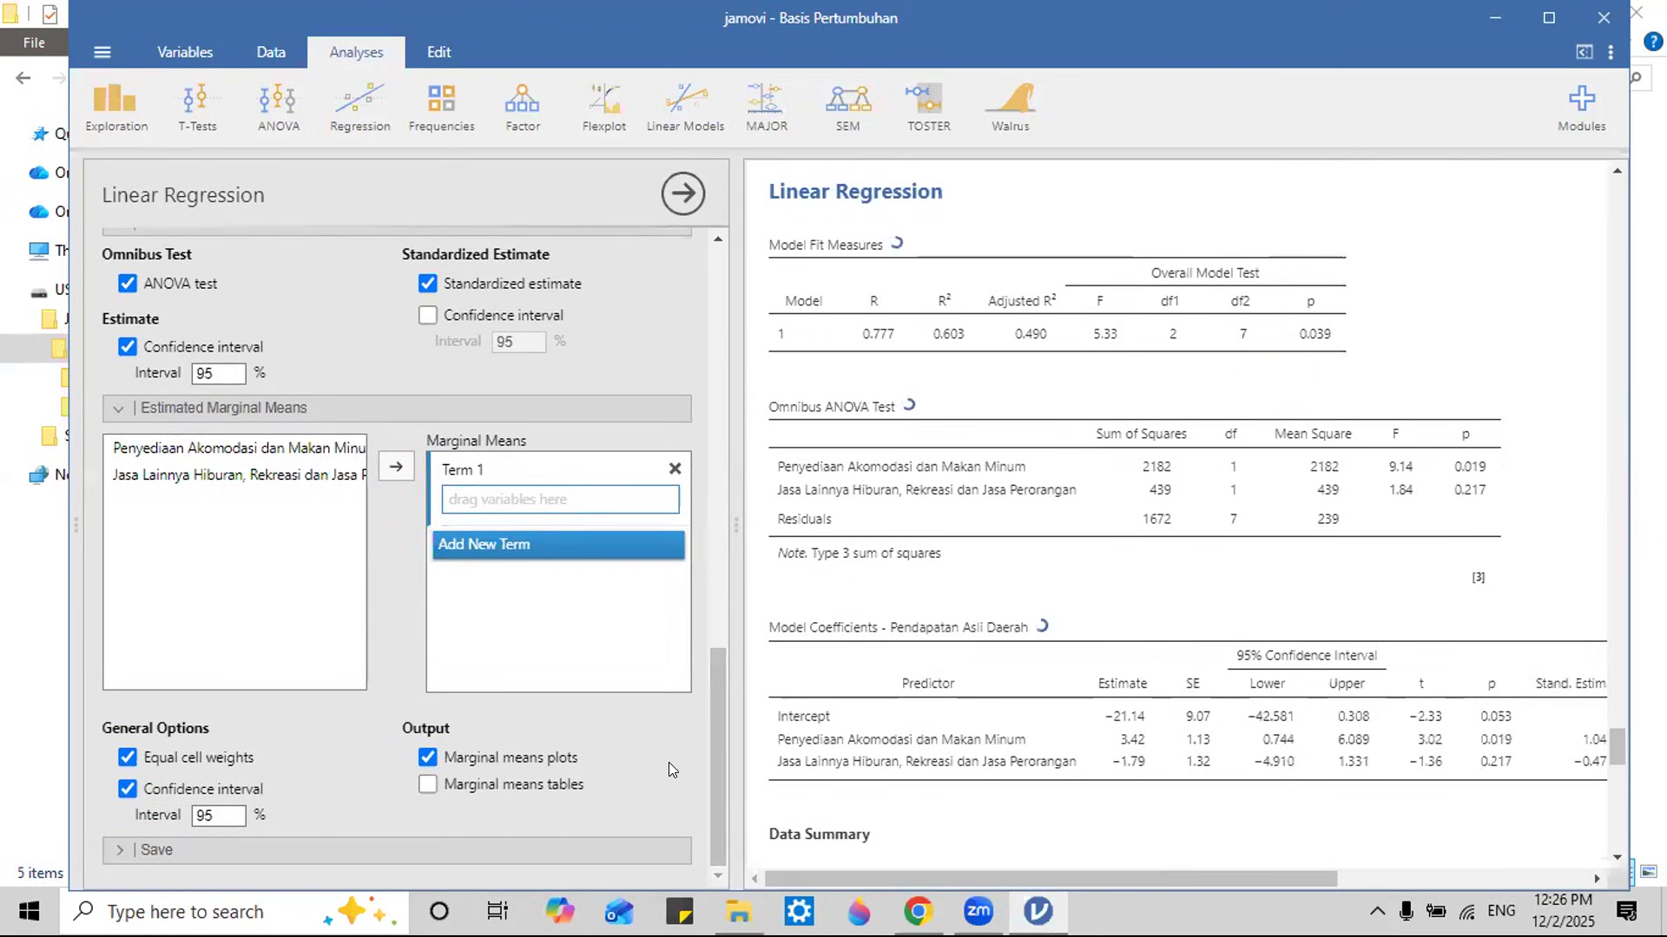
{"action": "left_click", "coordinate": [118, 399]}
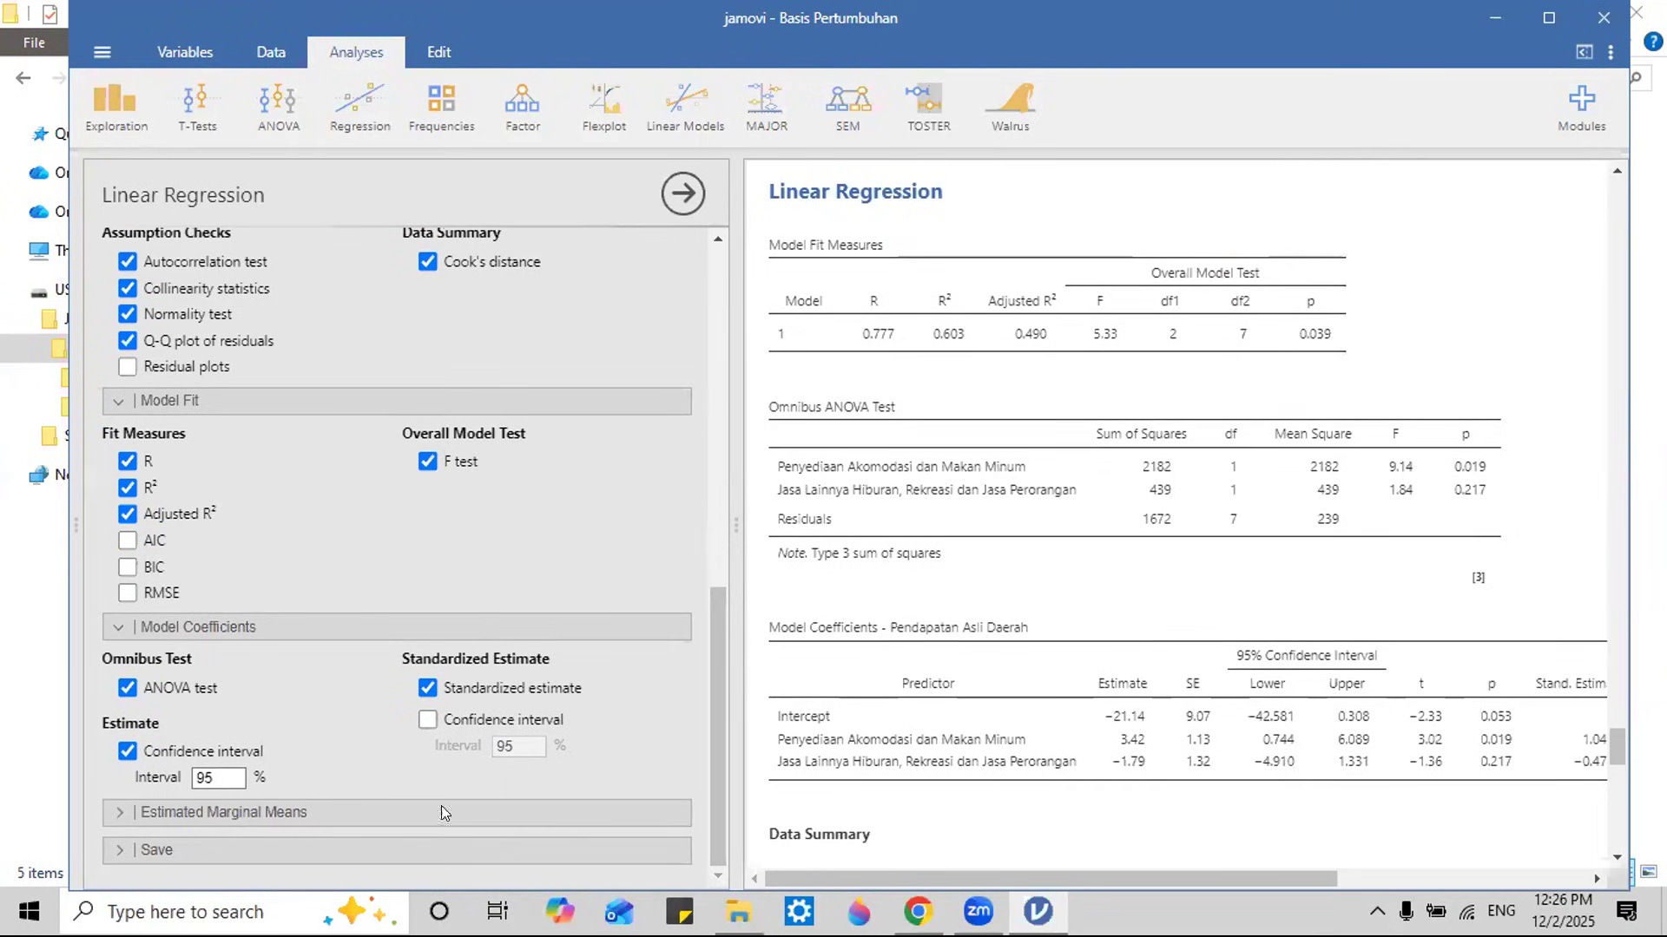
{"action": "left_click", "coordinate": [120, 816]}
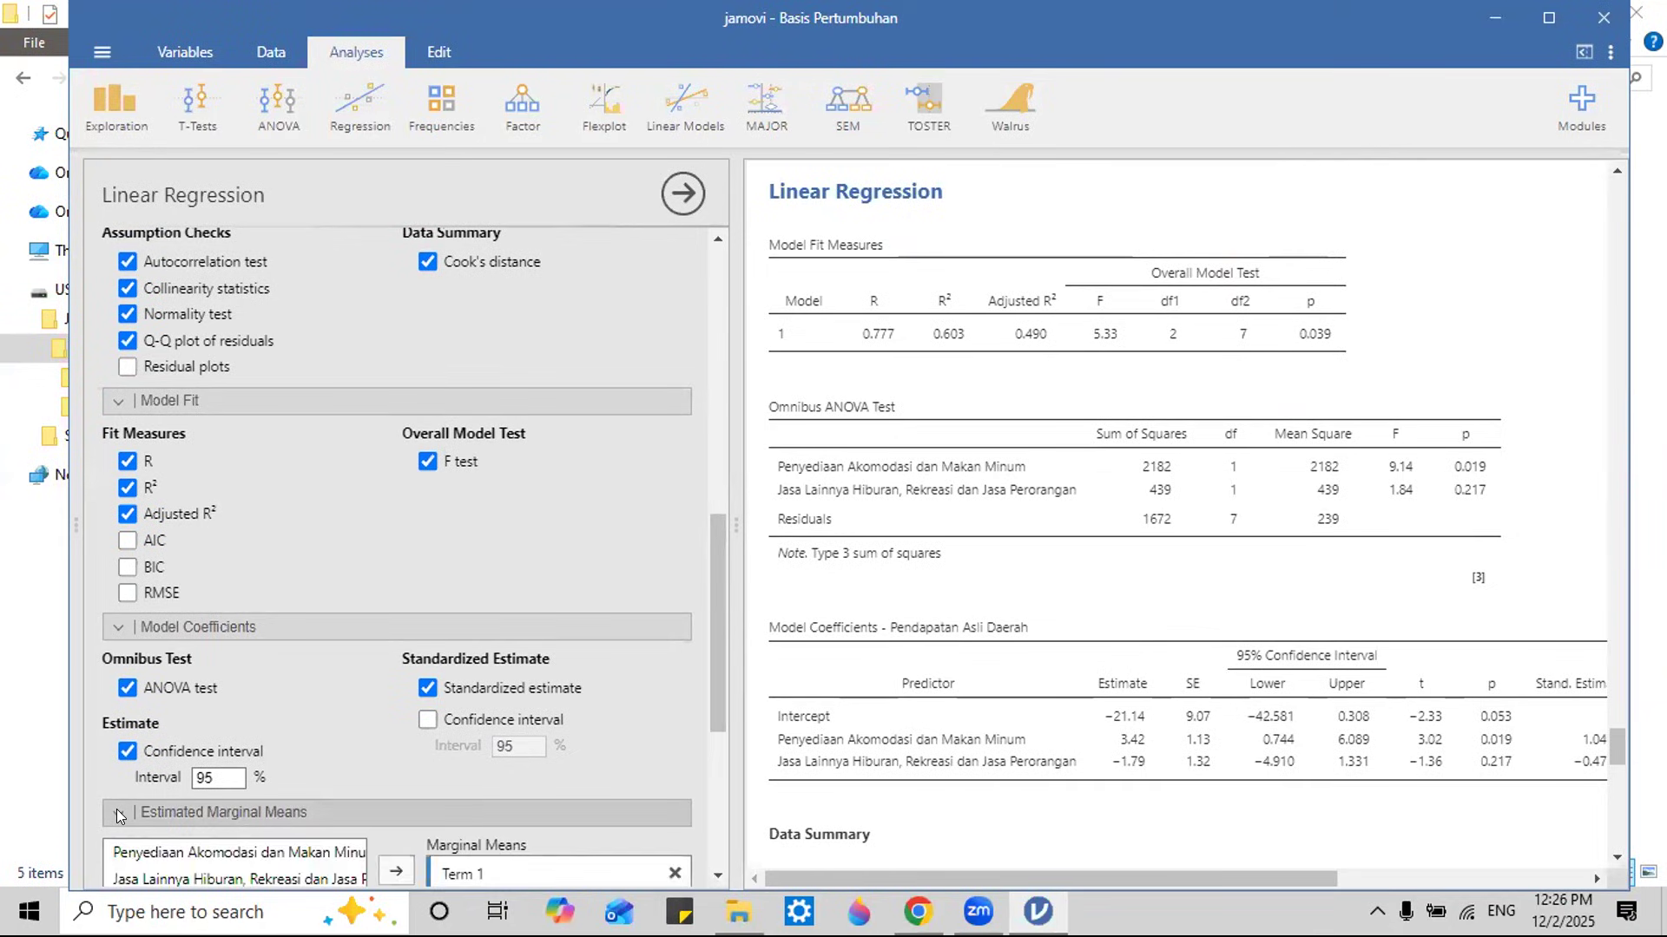
Step: Collapse Estimated Marginal Means, expand the Save section and enable Predicted values and Residuals
{"action": "left_click_drag", "start_coordinate": [706, 625], "coordinate": [720, 689]}
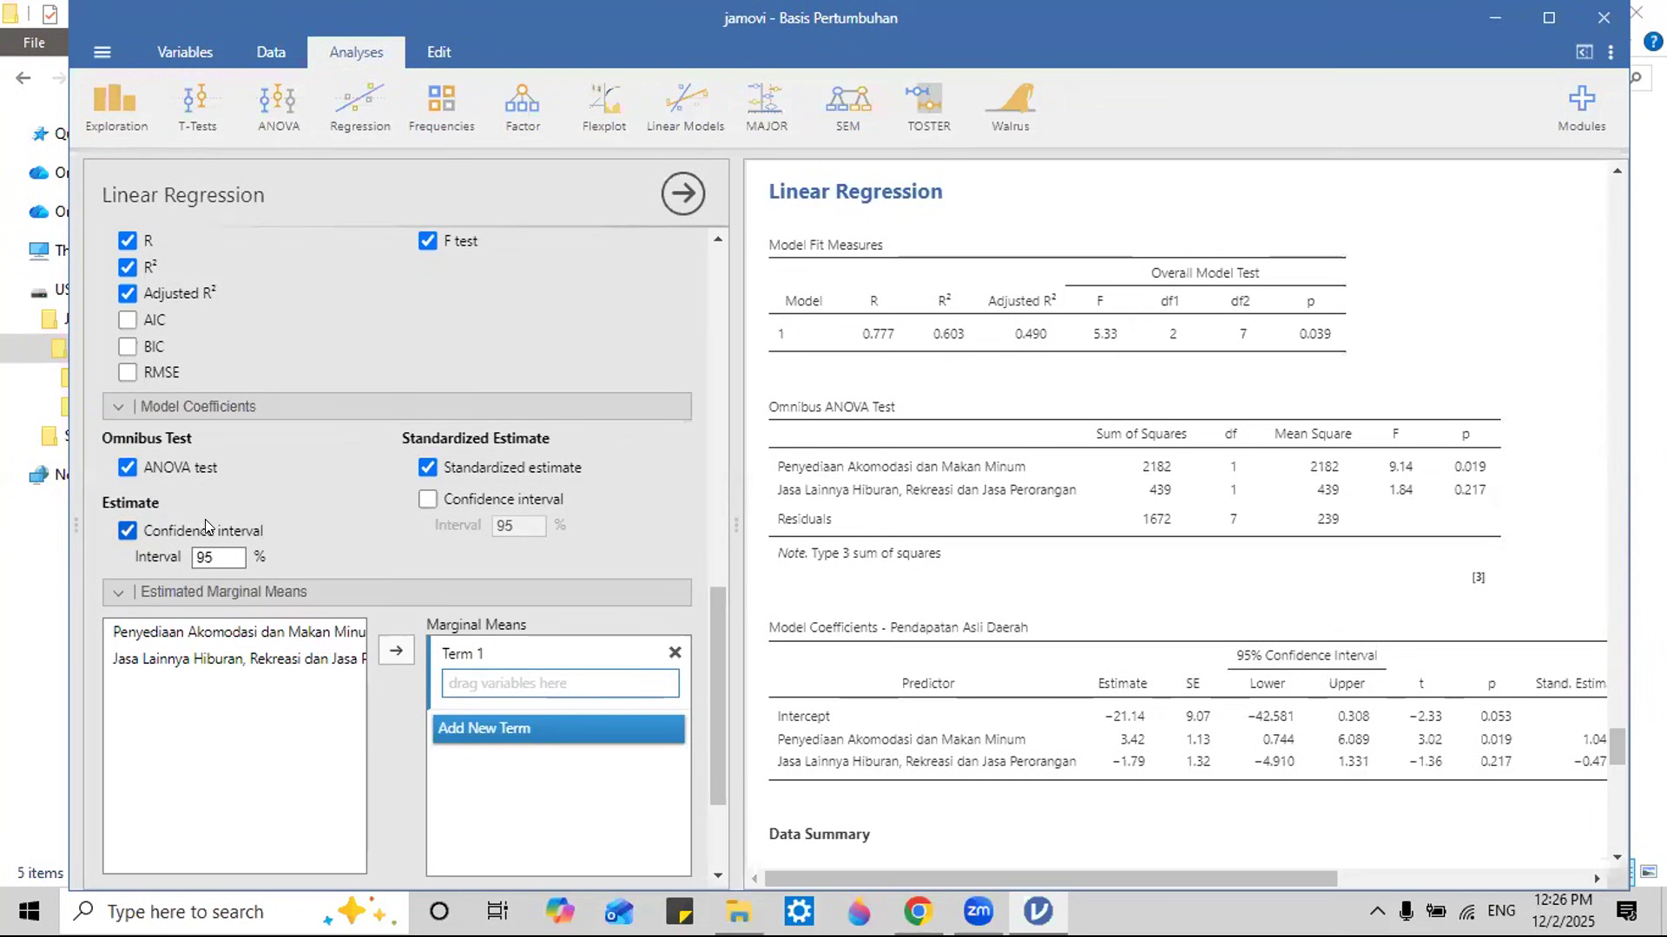
{"action": "left_click", "coordinate": [205, 594]}
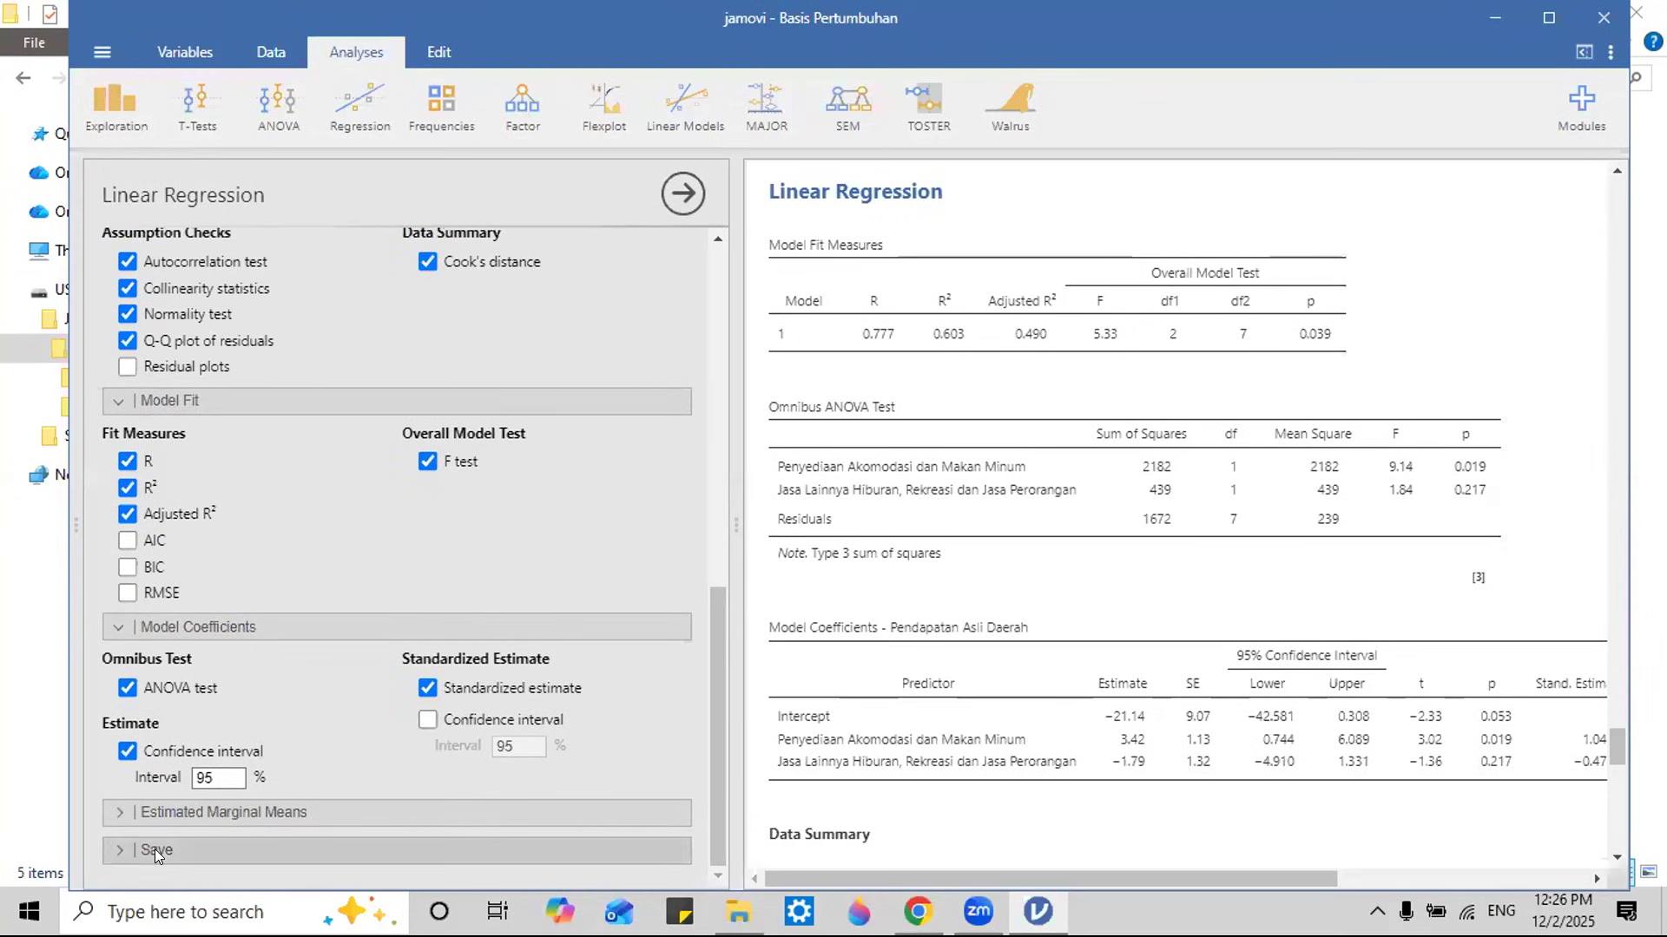
{"action": "left_click", "coordinate": [118, 852]}
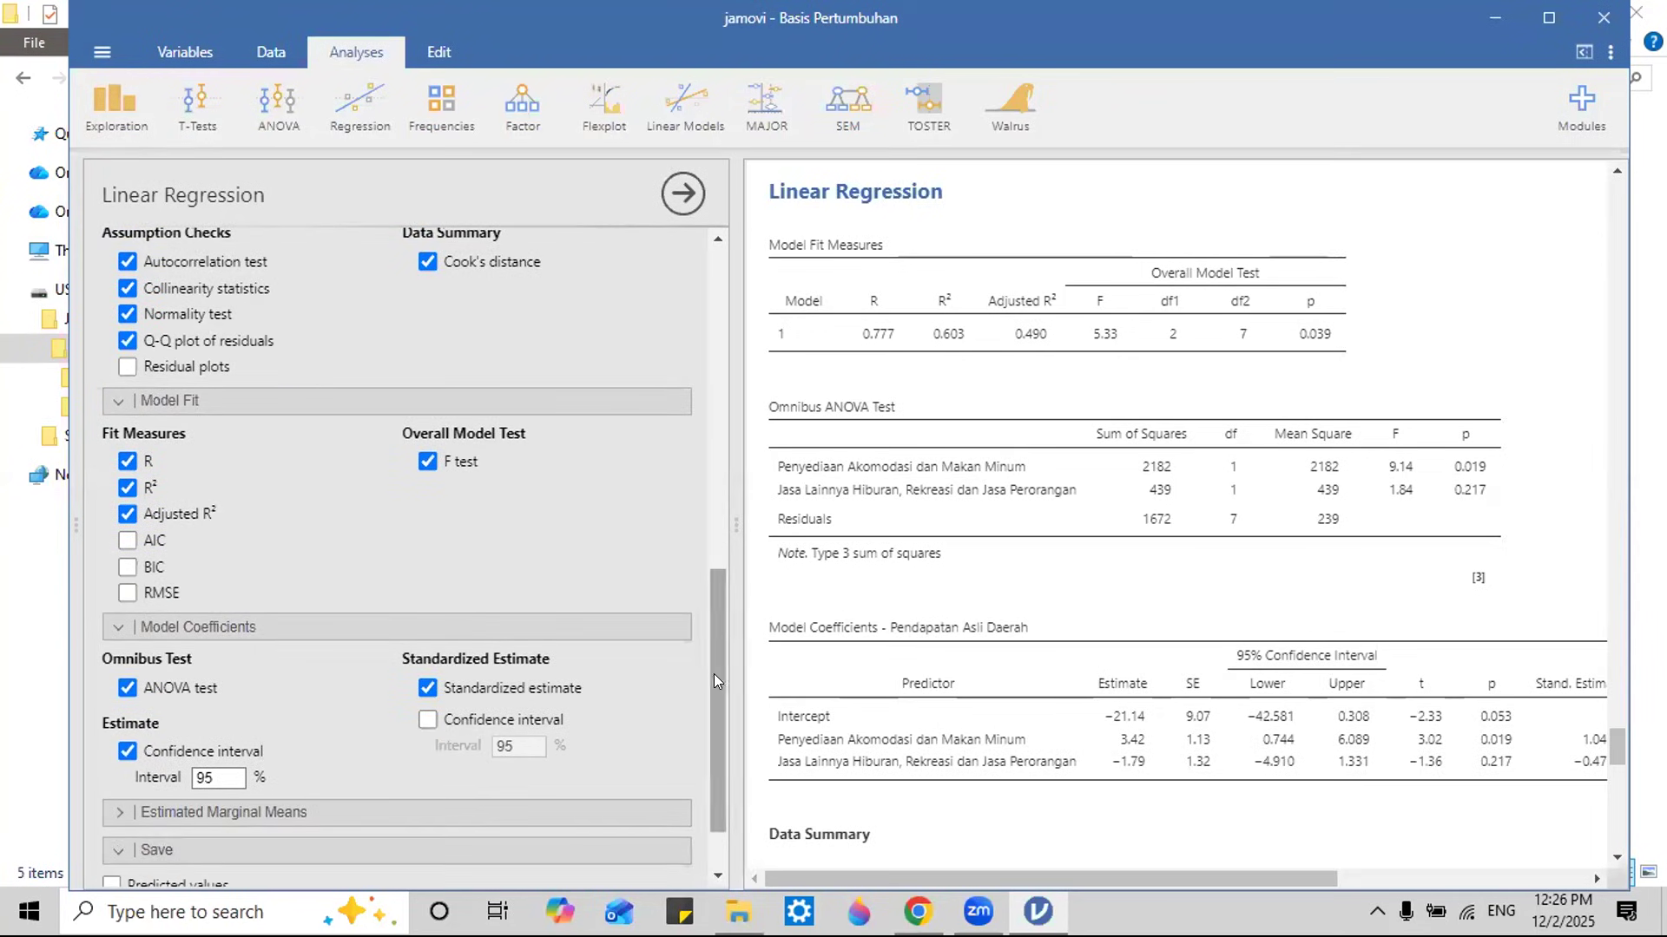
{"action": "left_click_drag", "start_coordinate": [714, 674], "coordinate": [710, 830]}
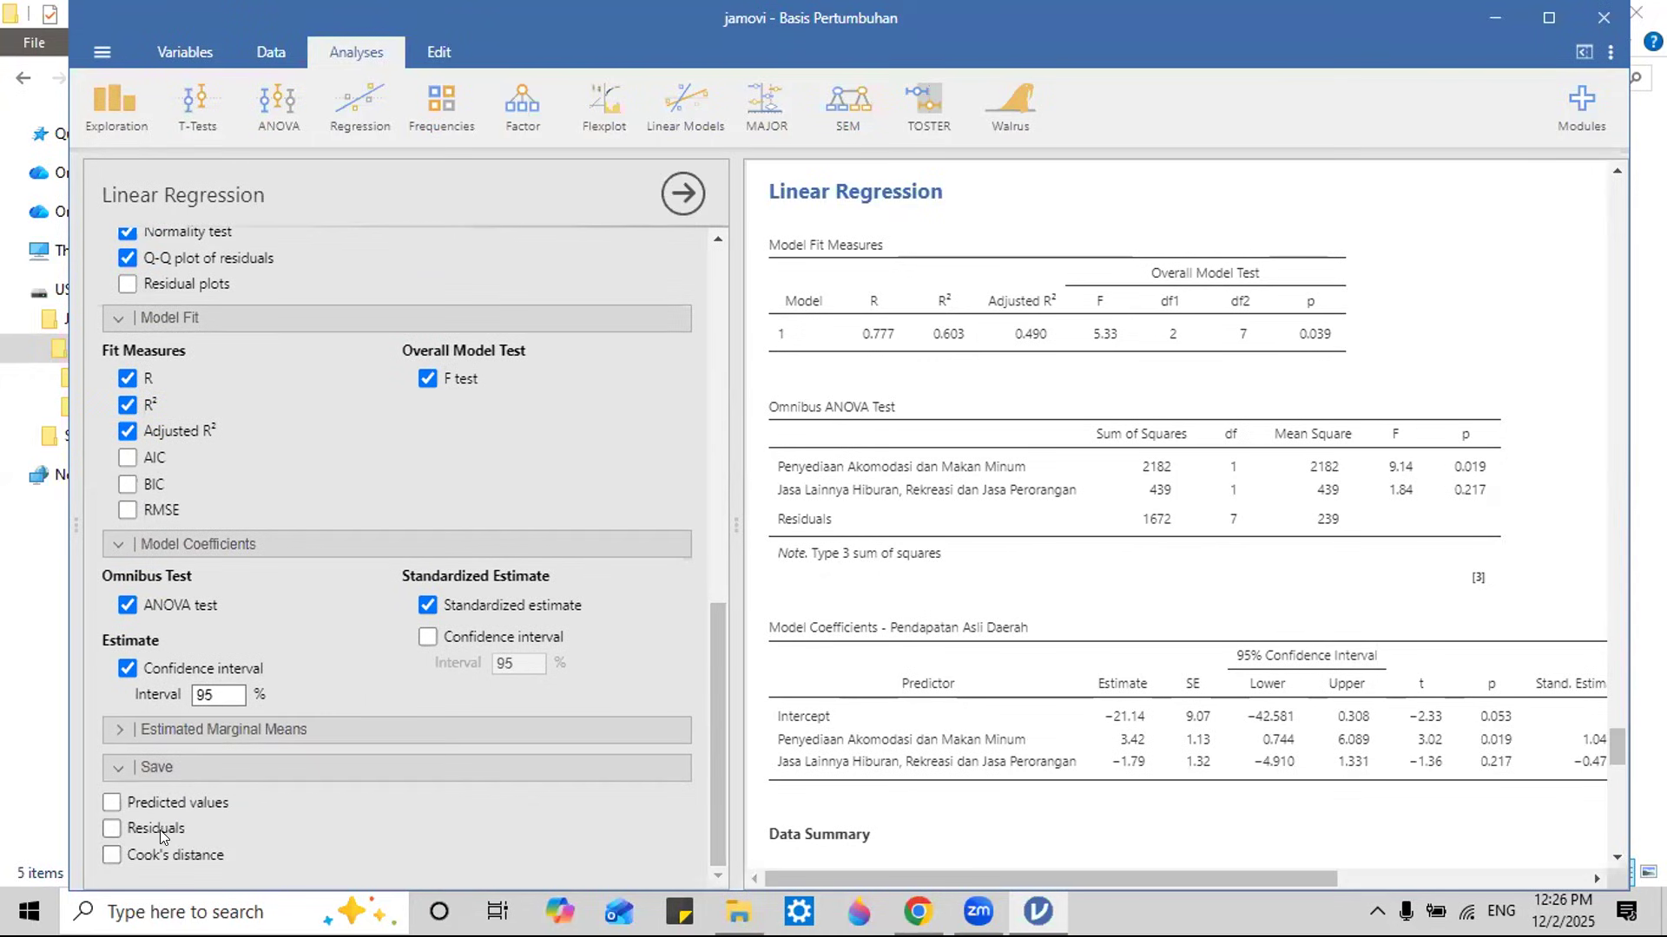
Step: Inspect the Predicted values and Residuals columns in the data sheet, and return to the Linear Regression options
{"action": "left_click_drag", "start_coordinate": [720, 705], "coordinate": [721, 350]}
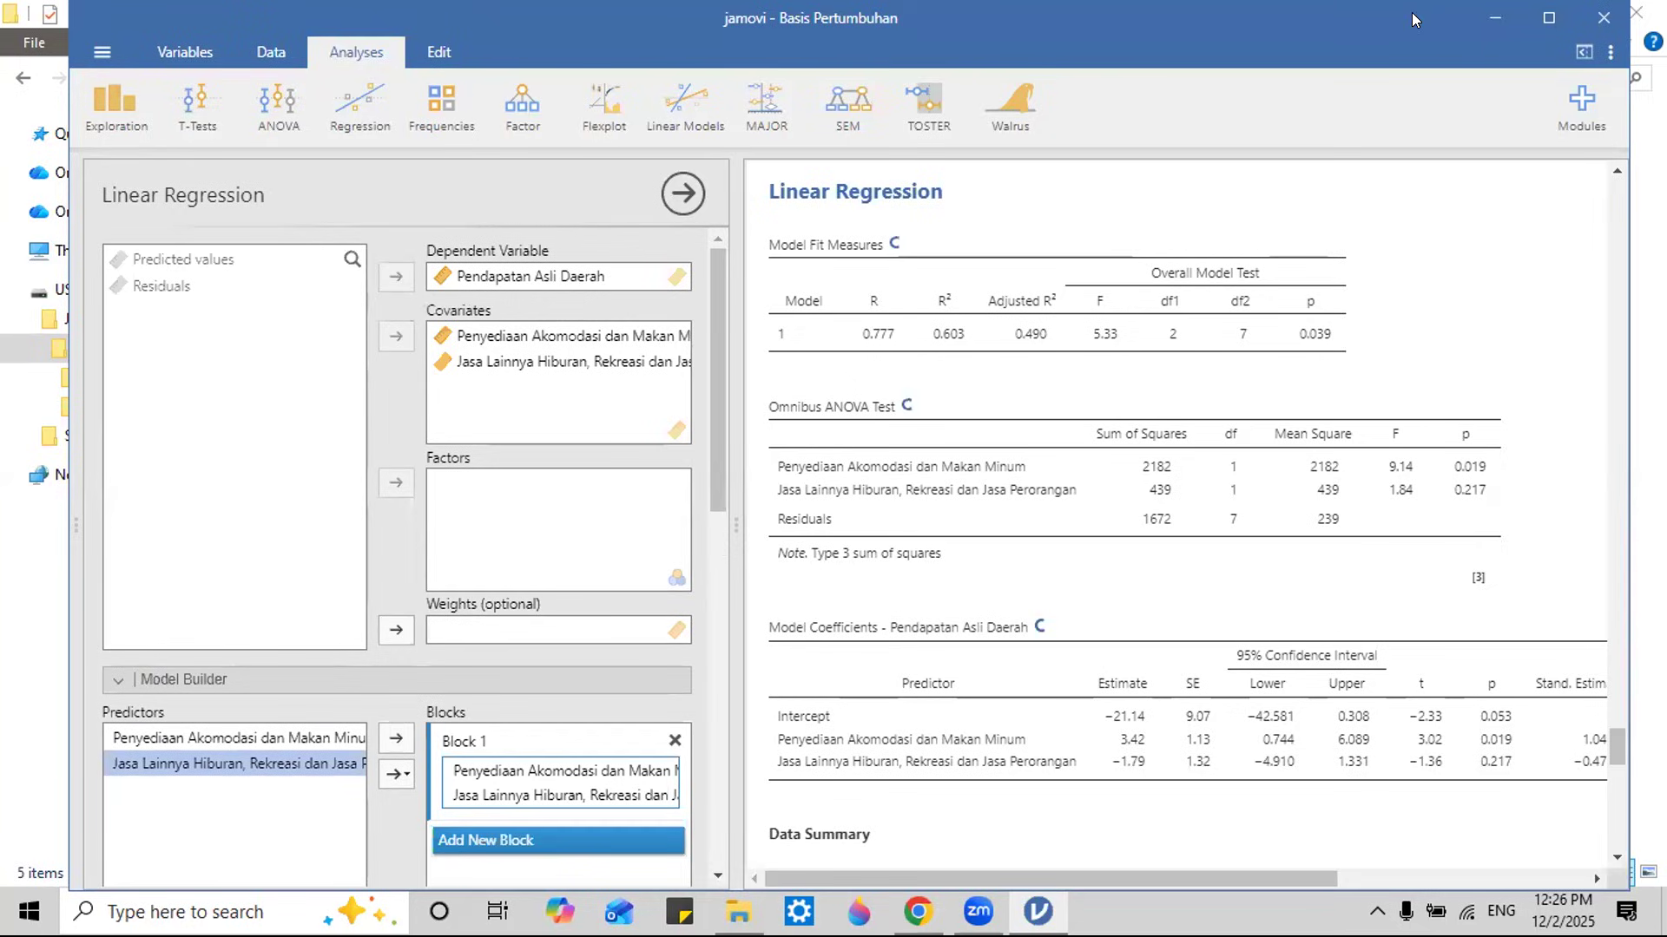
{"action": "left_click_drag", "start_coordinate": [1412, 12], "coordinate": [1394, 215]}
{"action": "left_click", "coordinate": [249, 267]}
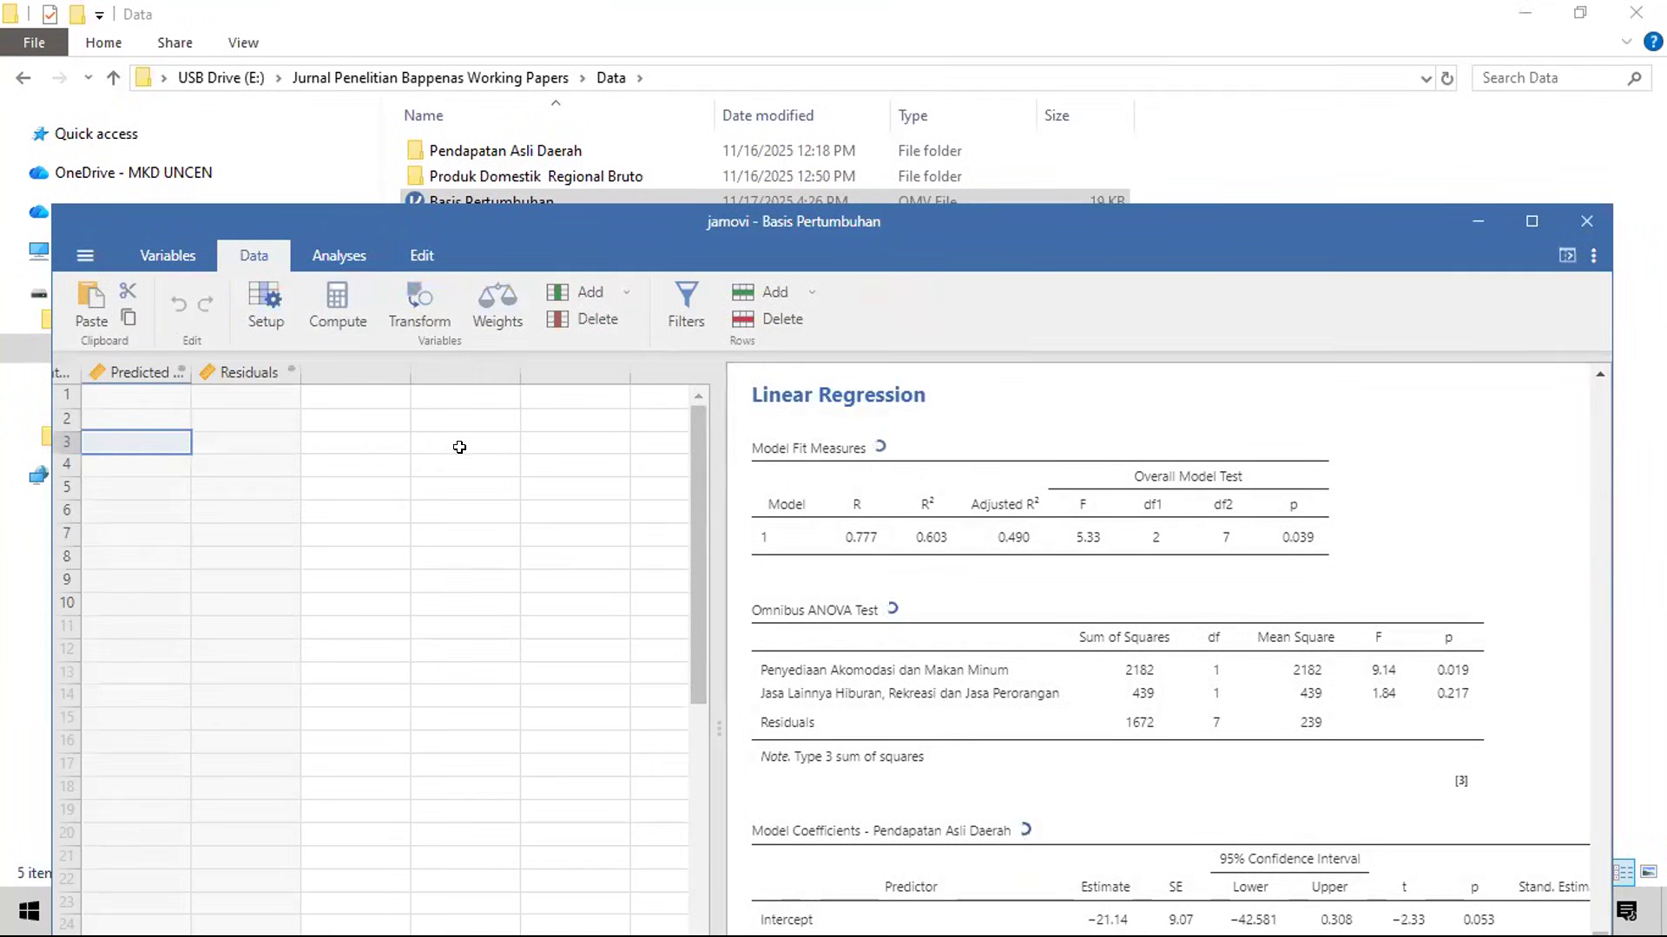
{"action": "left_click", "coordinate": [248, 371]}
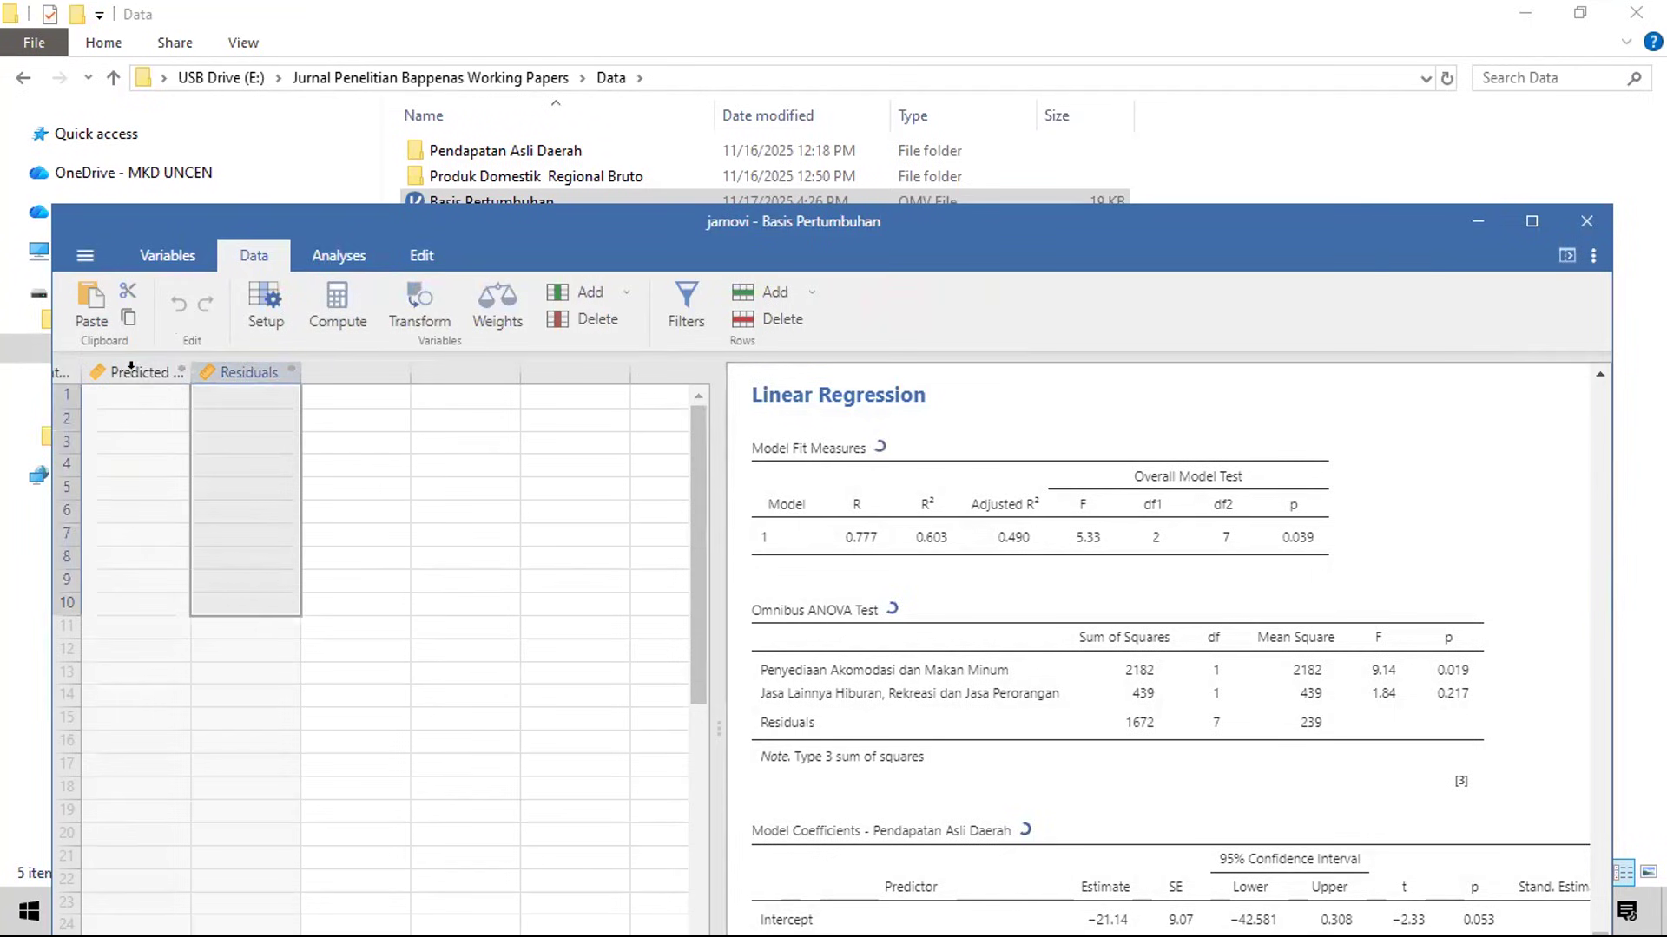
{"action": "left_click", "coordinate": [554, 573]}
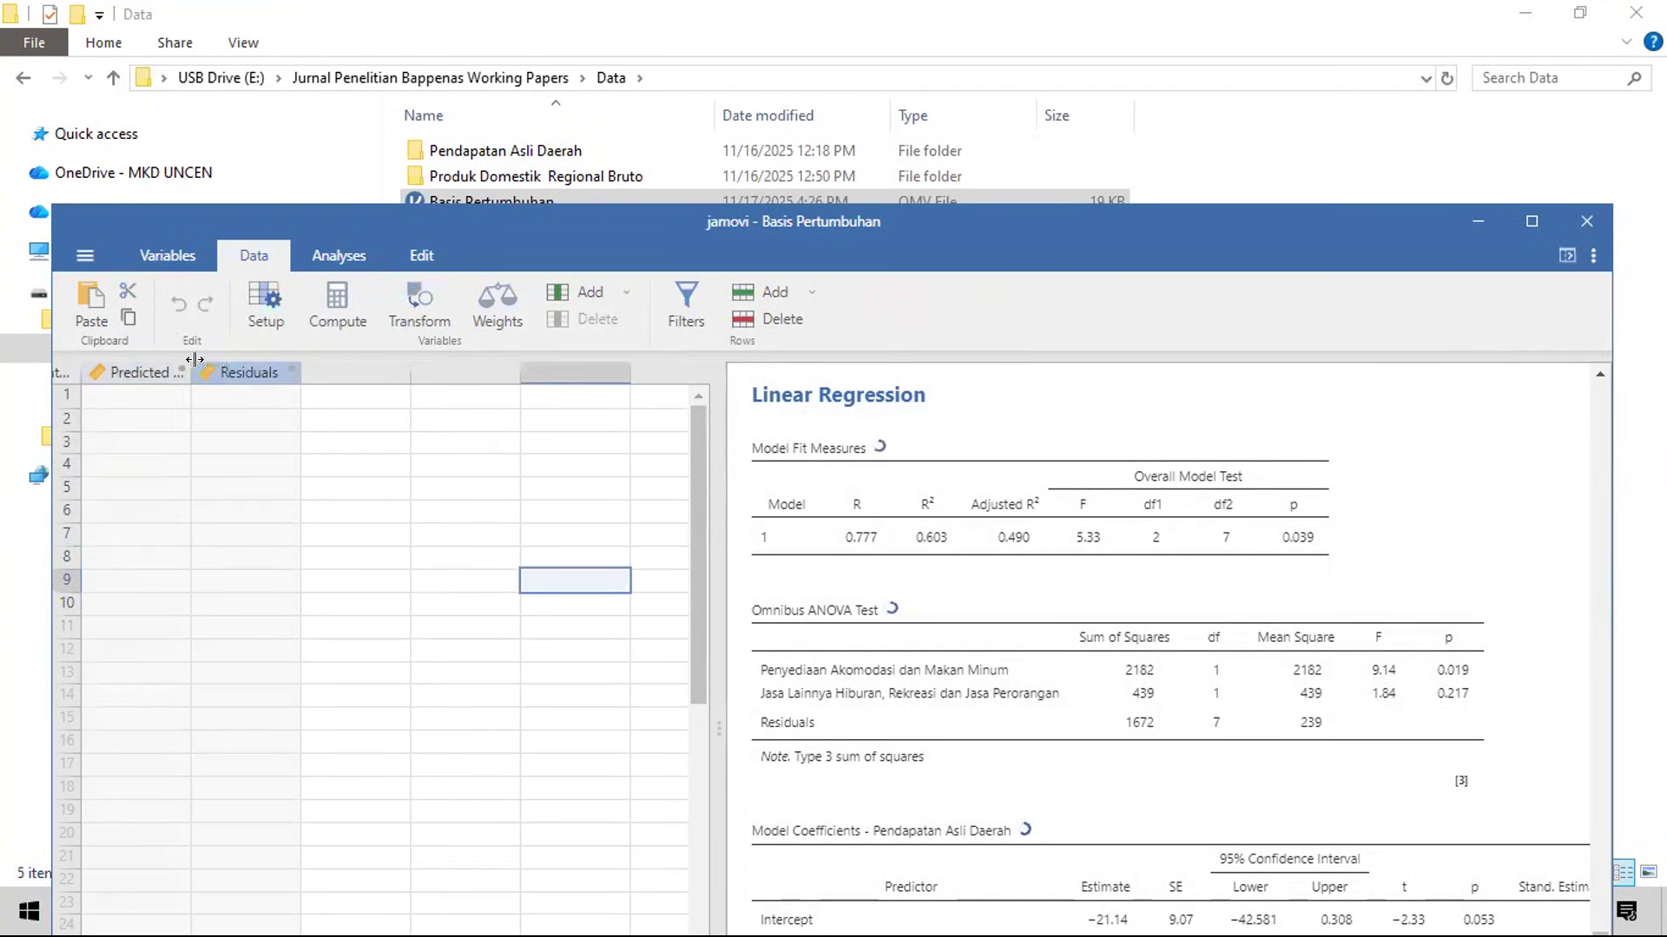
{"action": "left_click", "coordinate": [887, 385]}
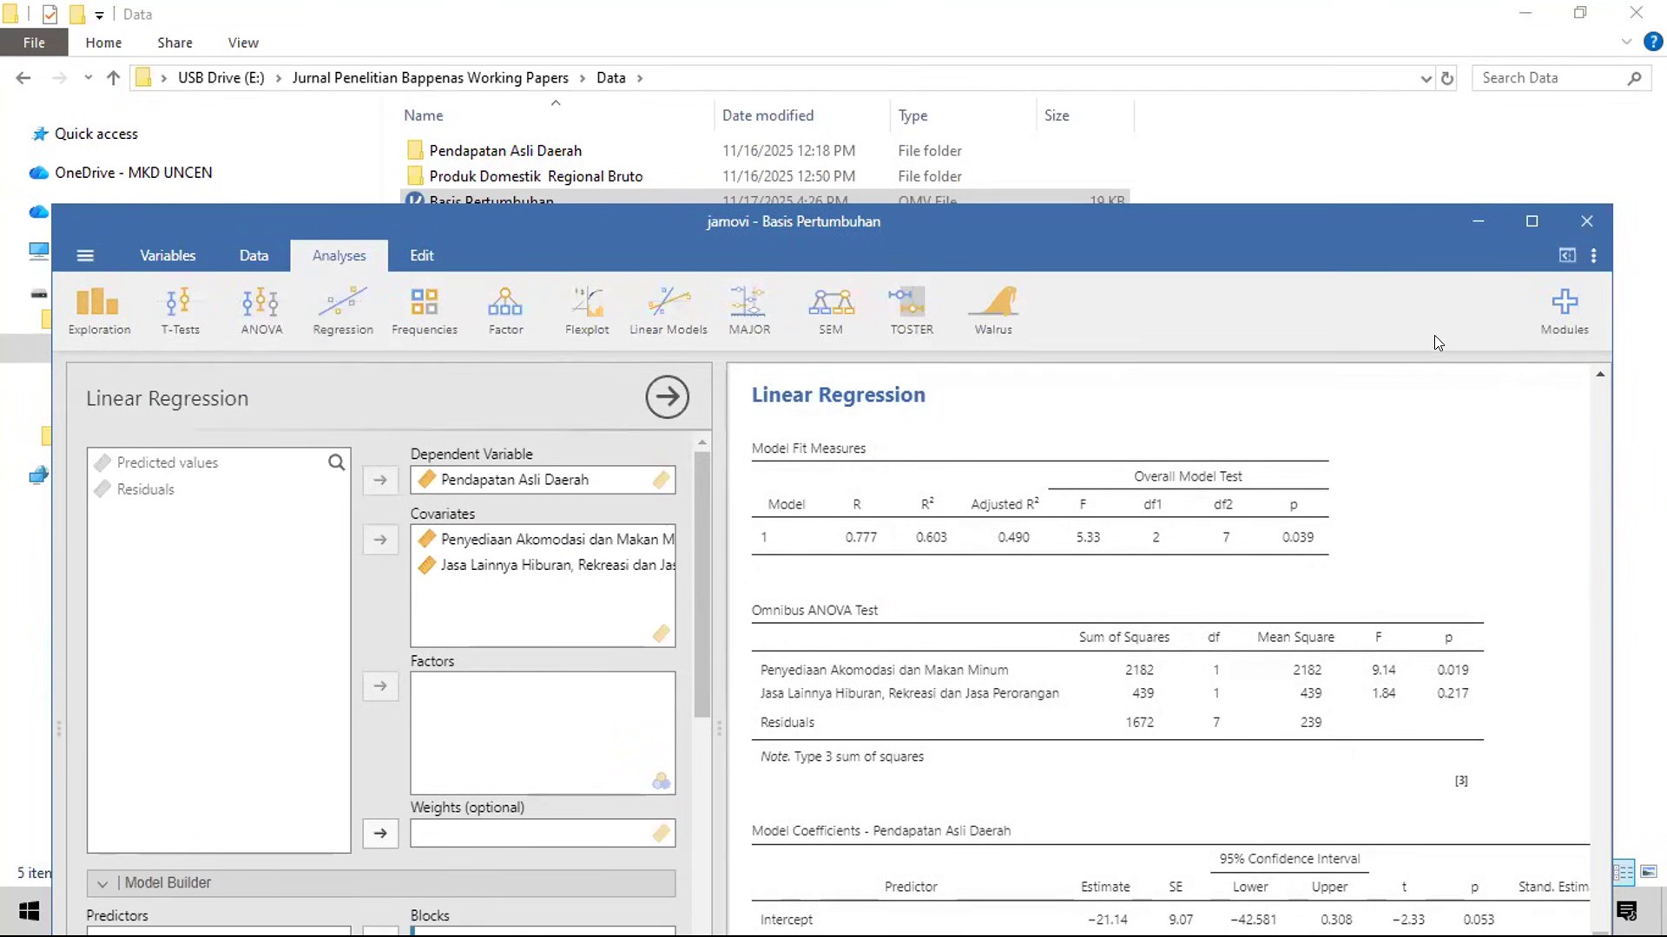
Step: Move the window back up and disable saving of Residuals and Predicted values
{"action": "left_click_drag", "start_coordinate": [1279, 241], "coordinate": [1317, 100]}
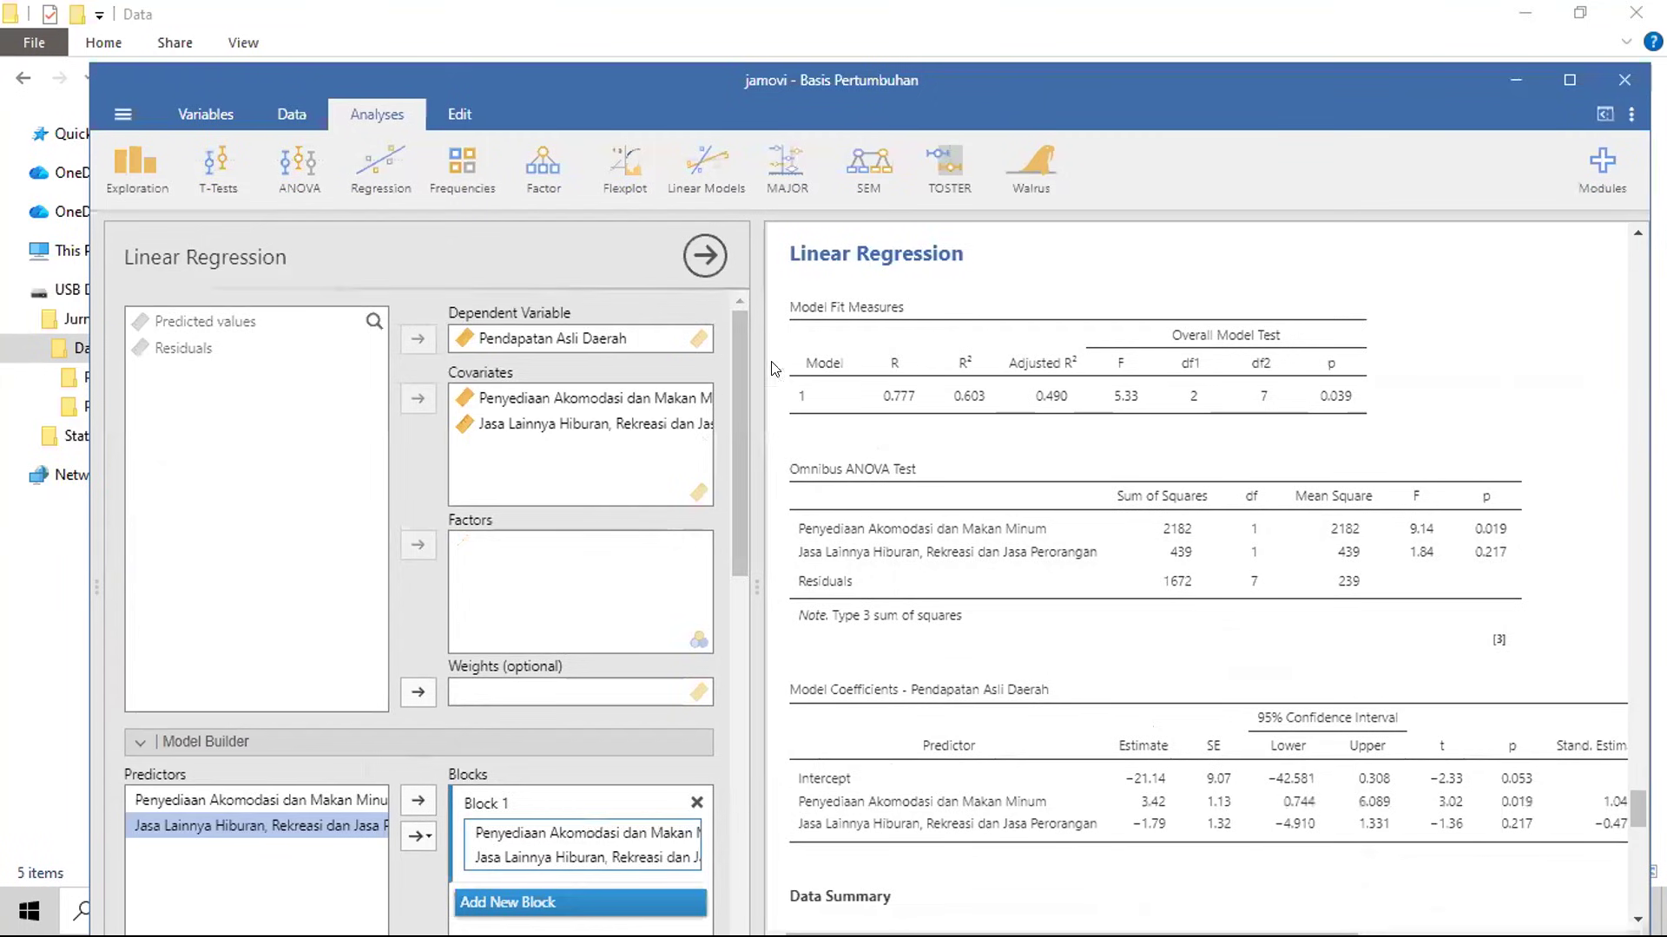
{"action": "scroll", "coordinate": [727, 460], "scroll_direction": "down", "scroll_amount": 5}
{"action": "scroll", "coordinate": [723, 571], "scroll_direction": "down", "scroll_amount": 5}
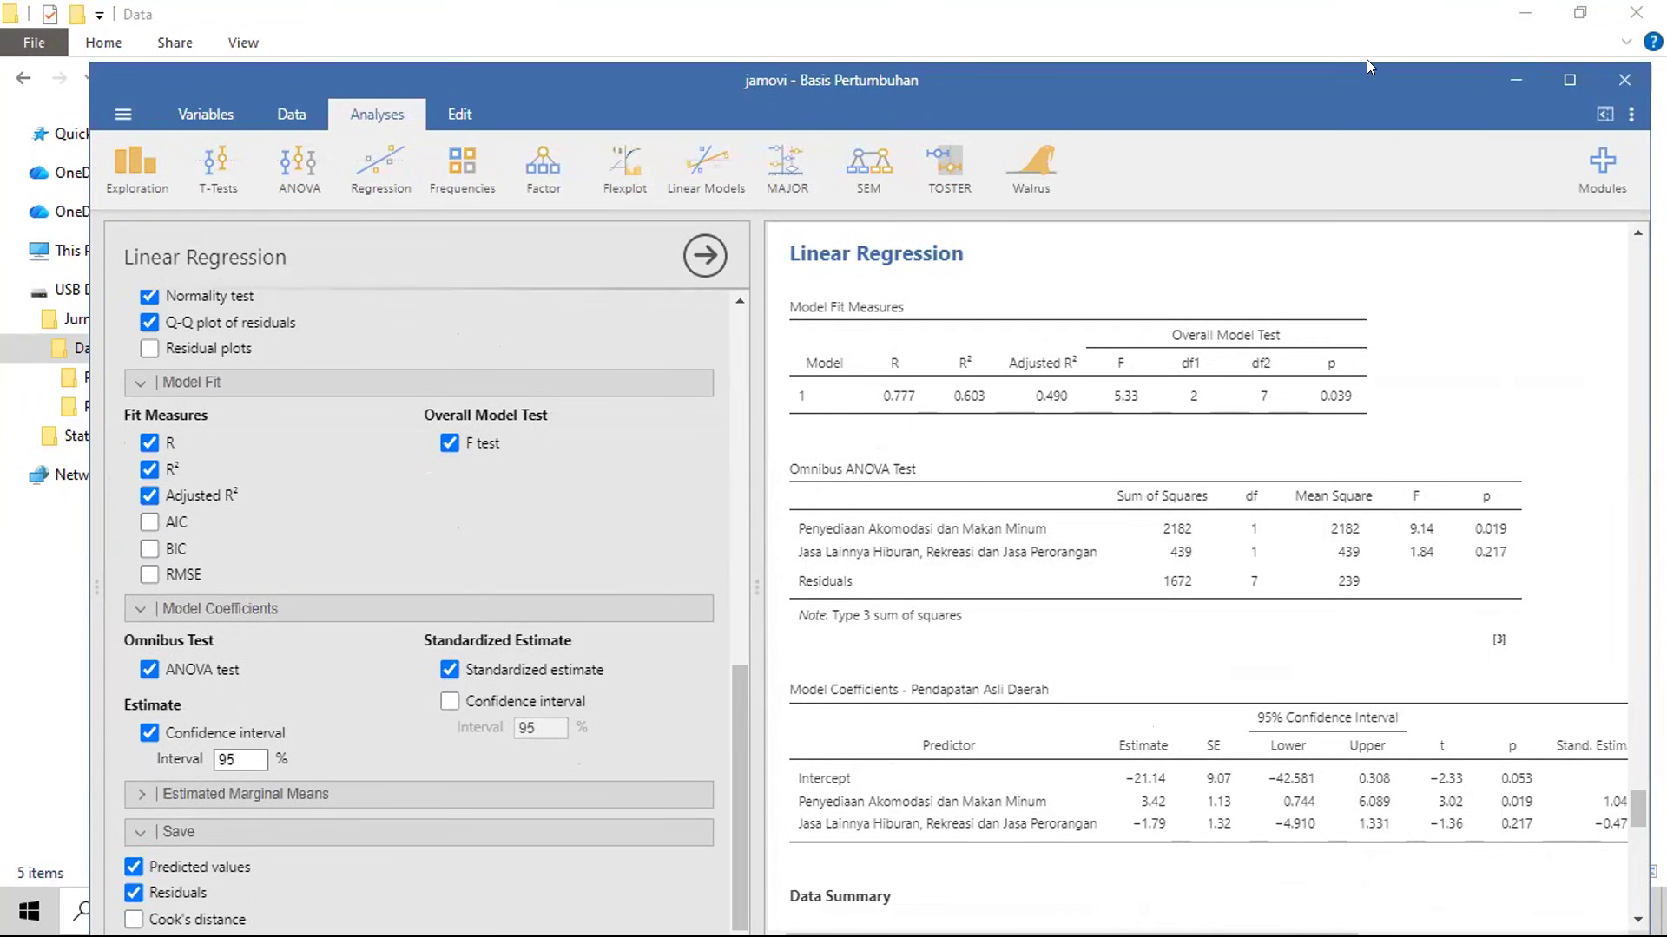
{"action": "left_click_drag", "start_coordinate": [1366, 59], "coordinate": [1356, 1]}
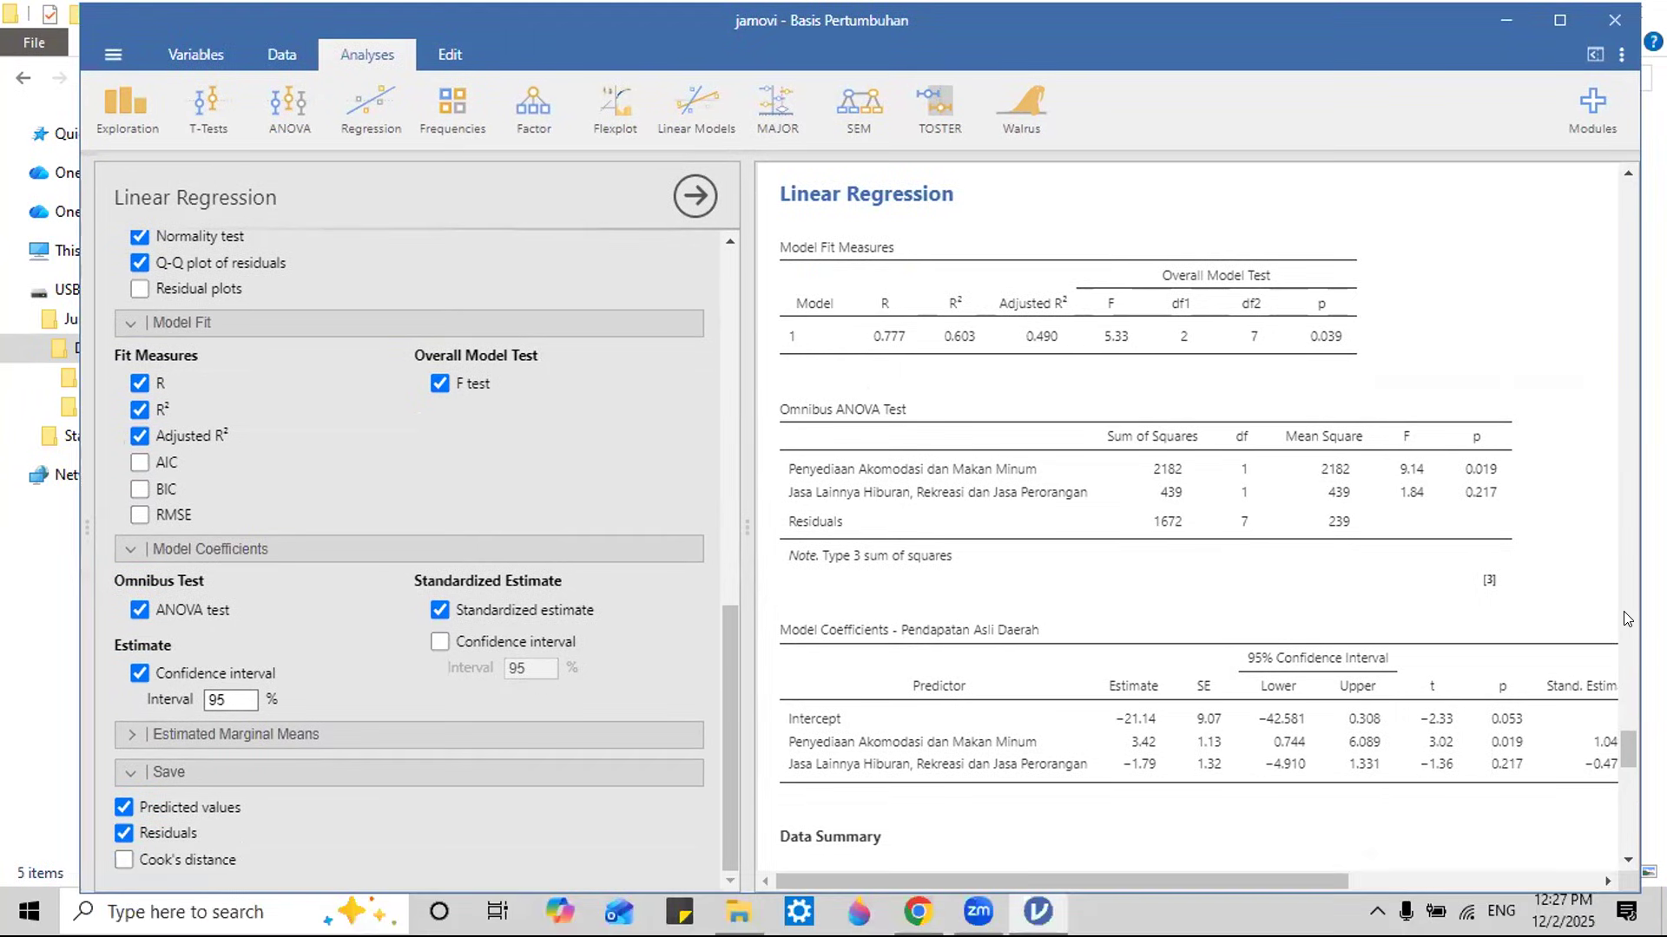
{"action": "scroll", "coordinate": [1623, 748], "scroll_direction": "down", "scroll_amount": 1}
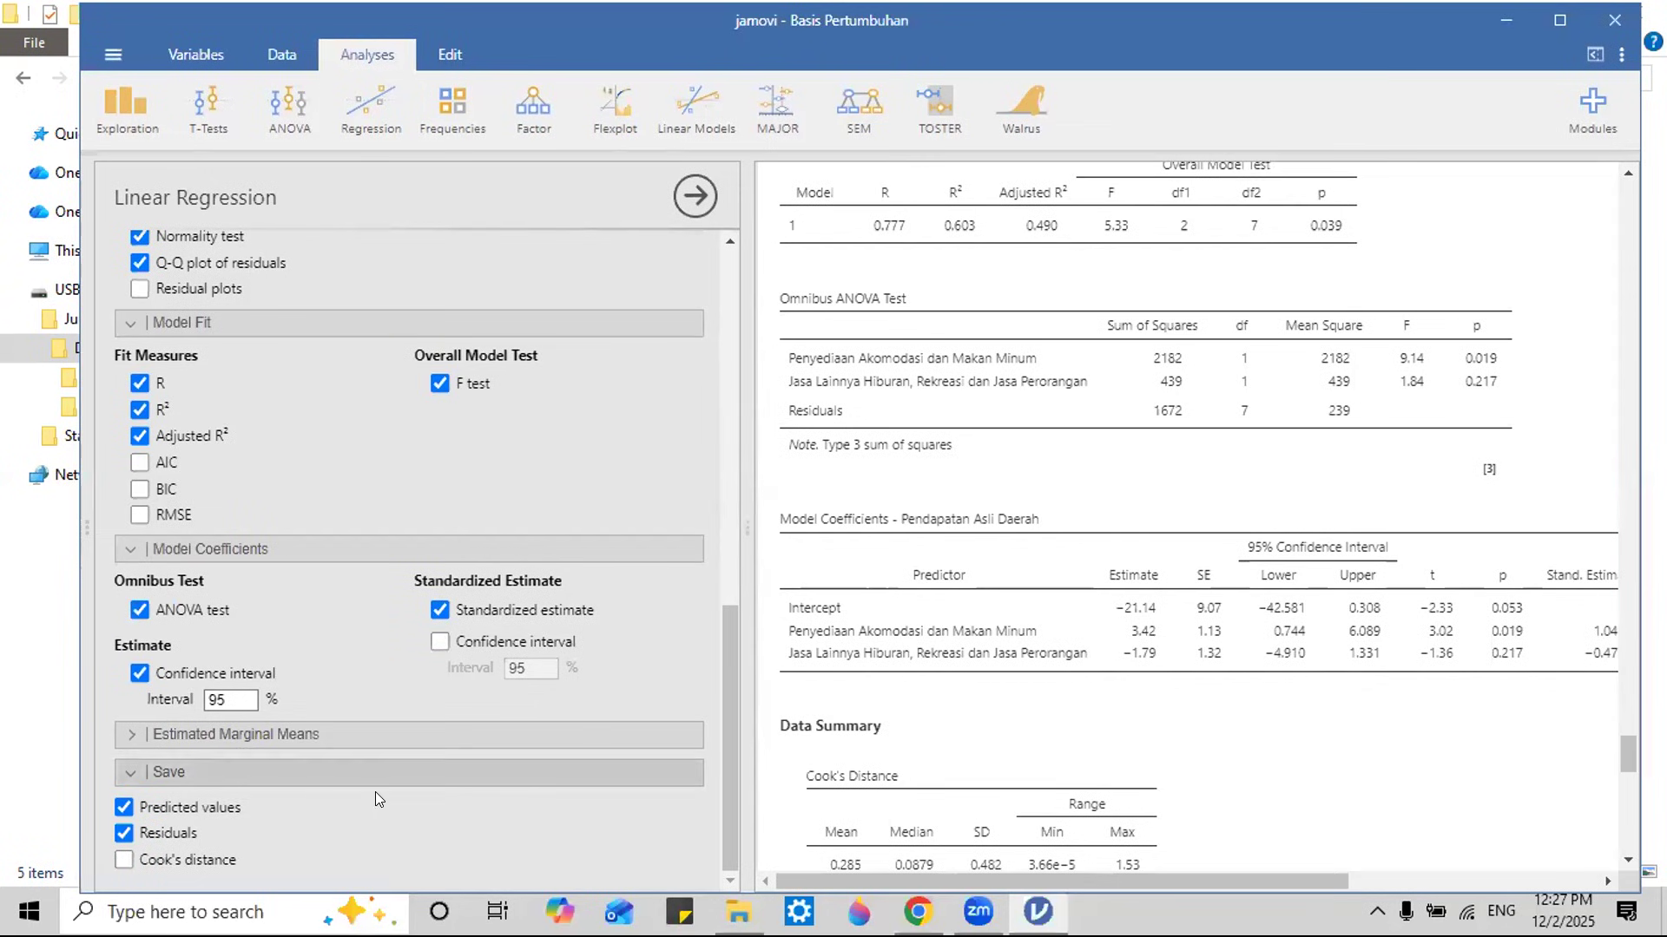
{"action": "left_click", "coordinate": [157, 828]}
{"action": "left_click", "coordinate": [144, 805]}
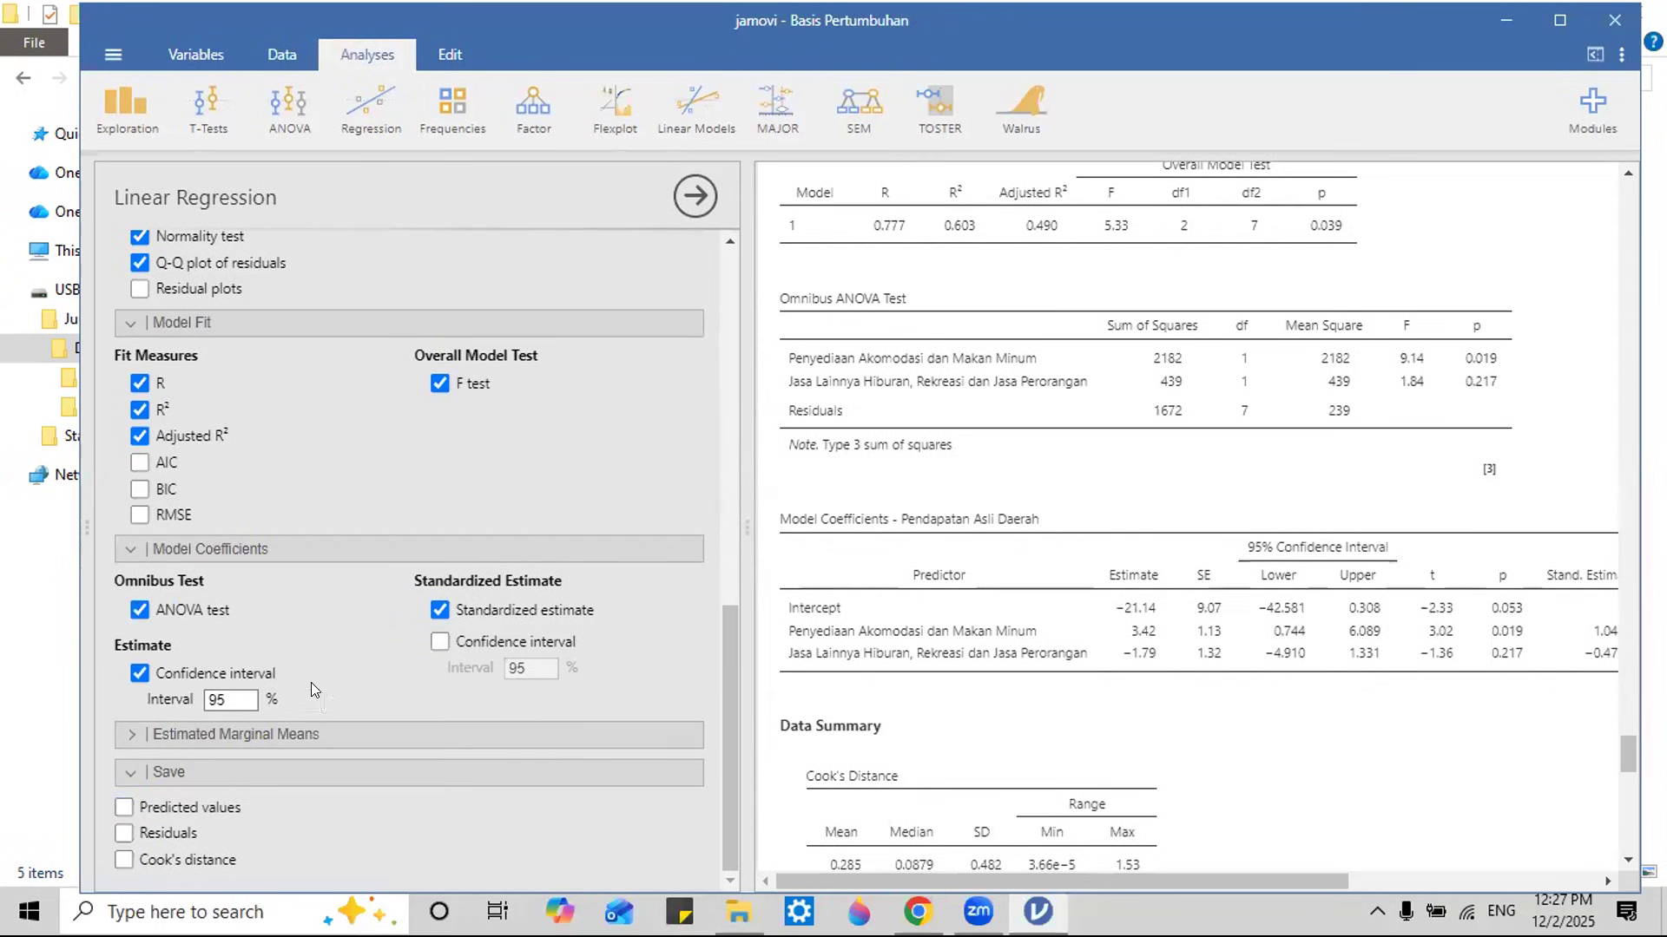
Step: Mark the Model Fit Measures title, Model, R, R² and Adjusted R² entries in red, with an arrow pointing to Block 1
{"action": "left_click_drag", "start_coordinate": [729, 735], "coordinate": [750, 533]}
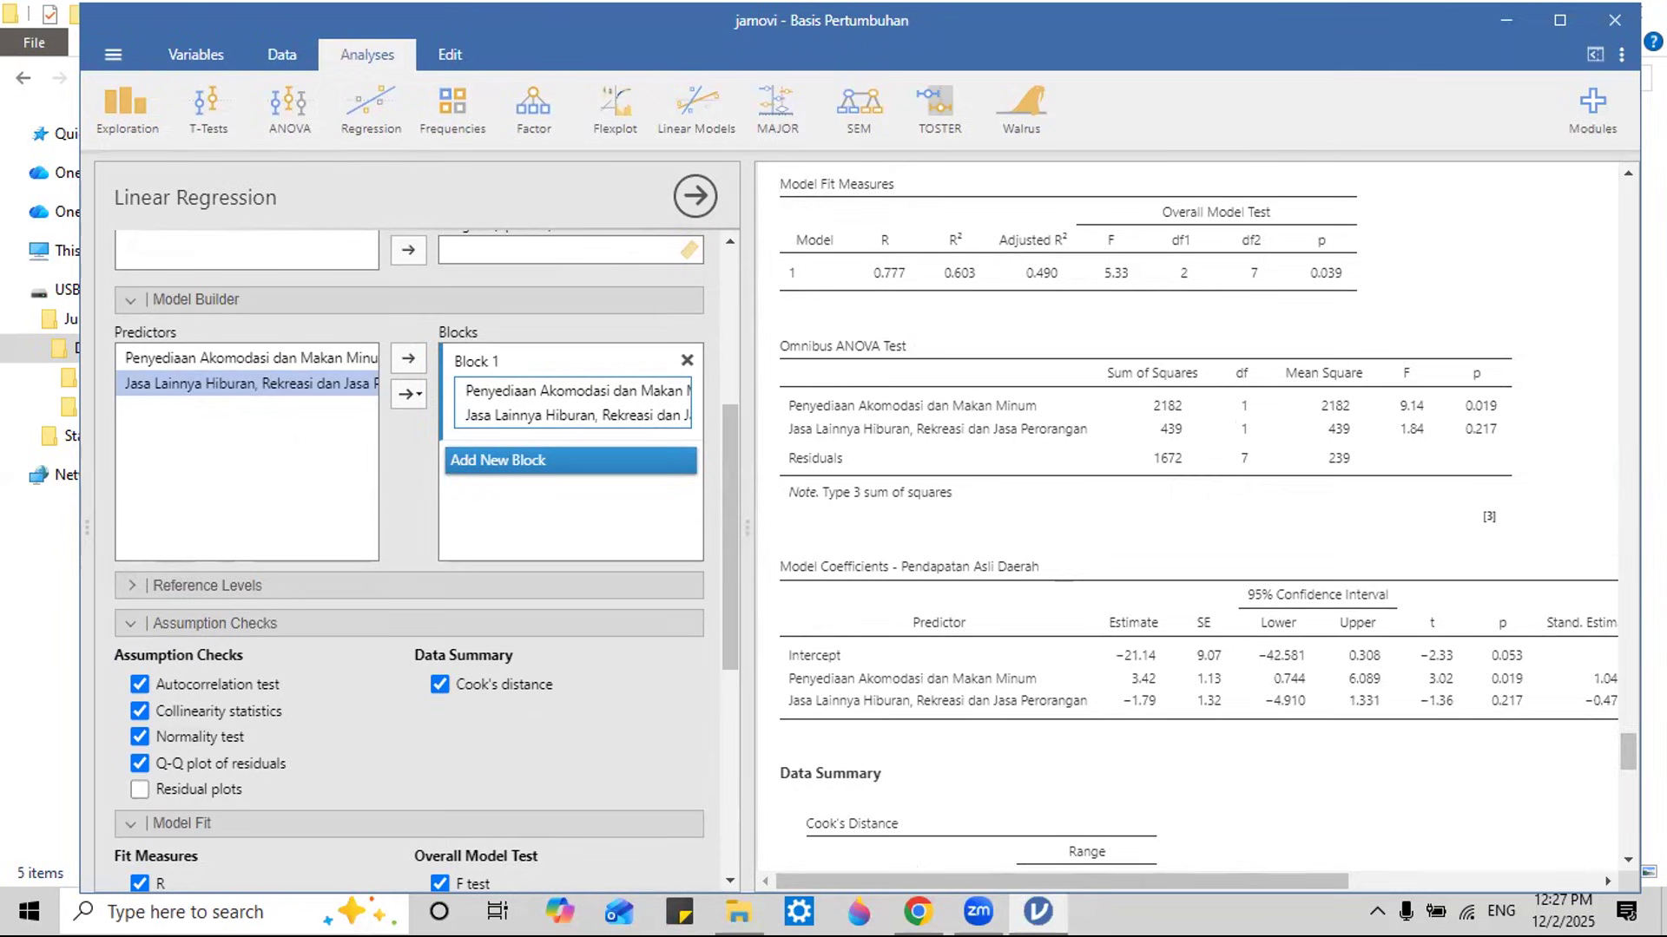
{"action": "mouse_move", "coordinate": [1627, 761]}
{"action": "left_mouse_down"}
{"action": "mouse_move", "coordinate": [1628, 737]}
{"action": "mouse_move", "coordinate": [1627, 756]}
{"action": "left_mouse_up"}
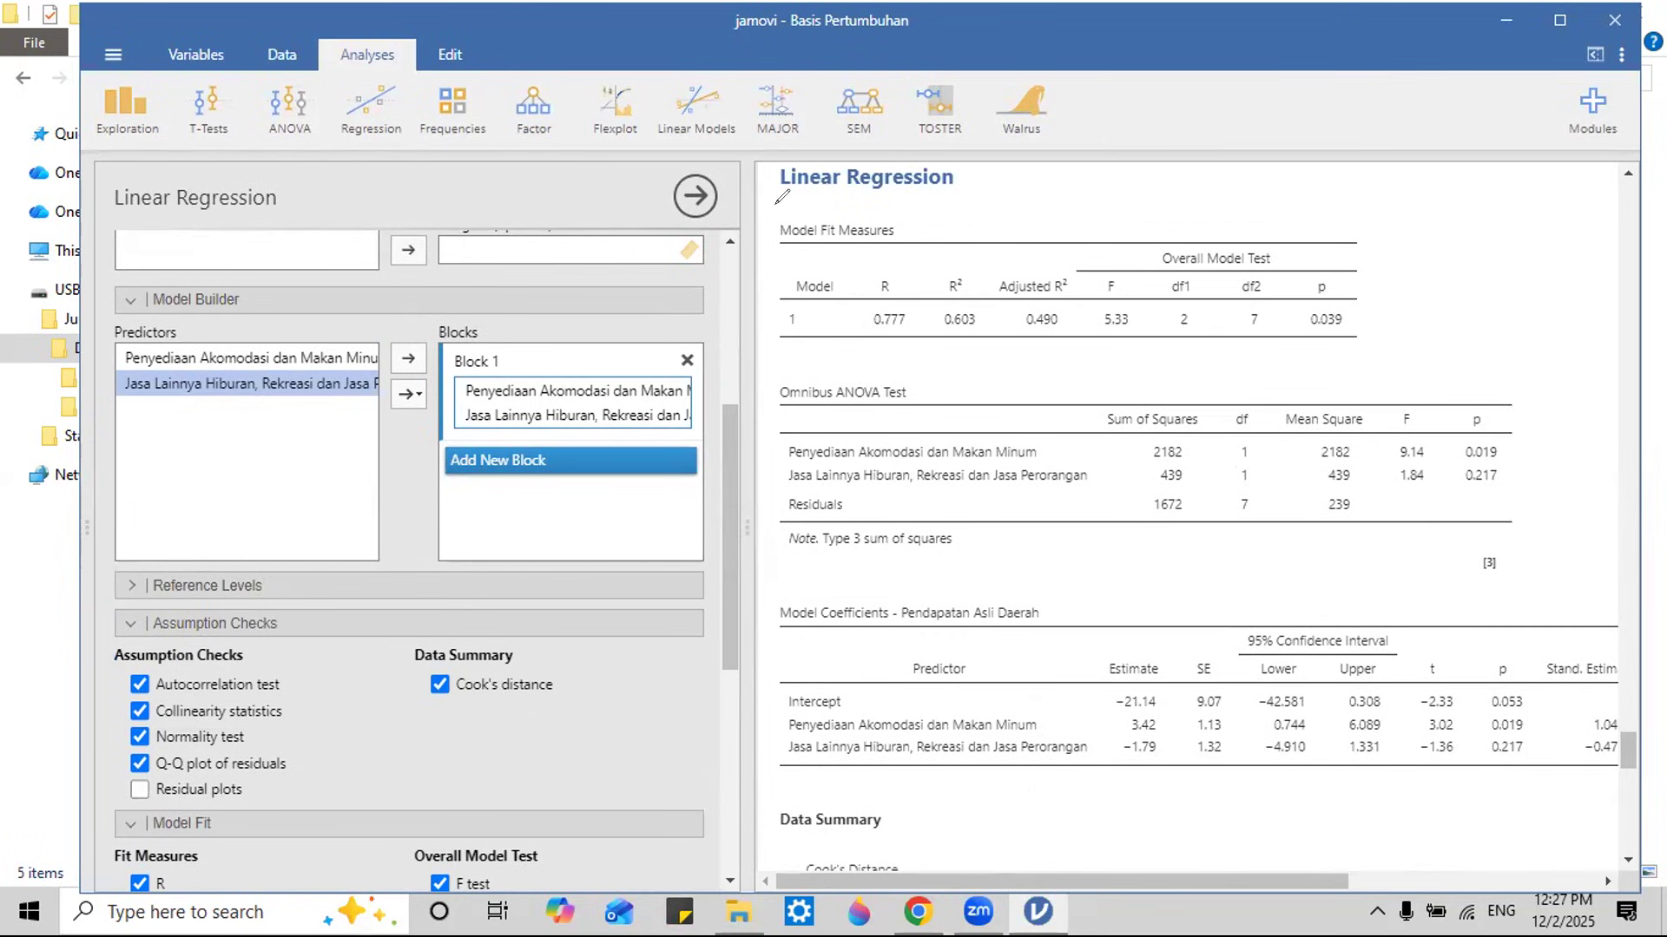
{"action": "mouse_move", "coordinate": [775, 215]}
{"action": "left_mouse_down"}
{"action": "mouse_move", "coordinate": [955, 230]}
{"action": "mouse_move", "coordinate": [774, 235]}
{"action": "mouse_move", "coordinate": [775, 217]}
{"action": "mouse_move", "coordinate": [829, 343]}
{"action": "mouse_move", "coordinate": [845, 266]}
{"action": "left_mouse_up"}
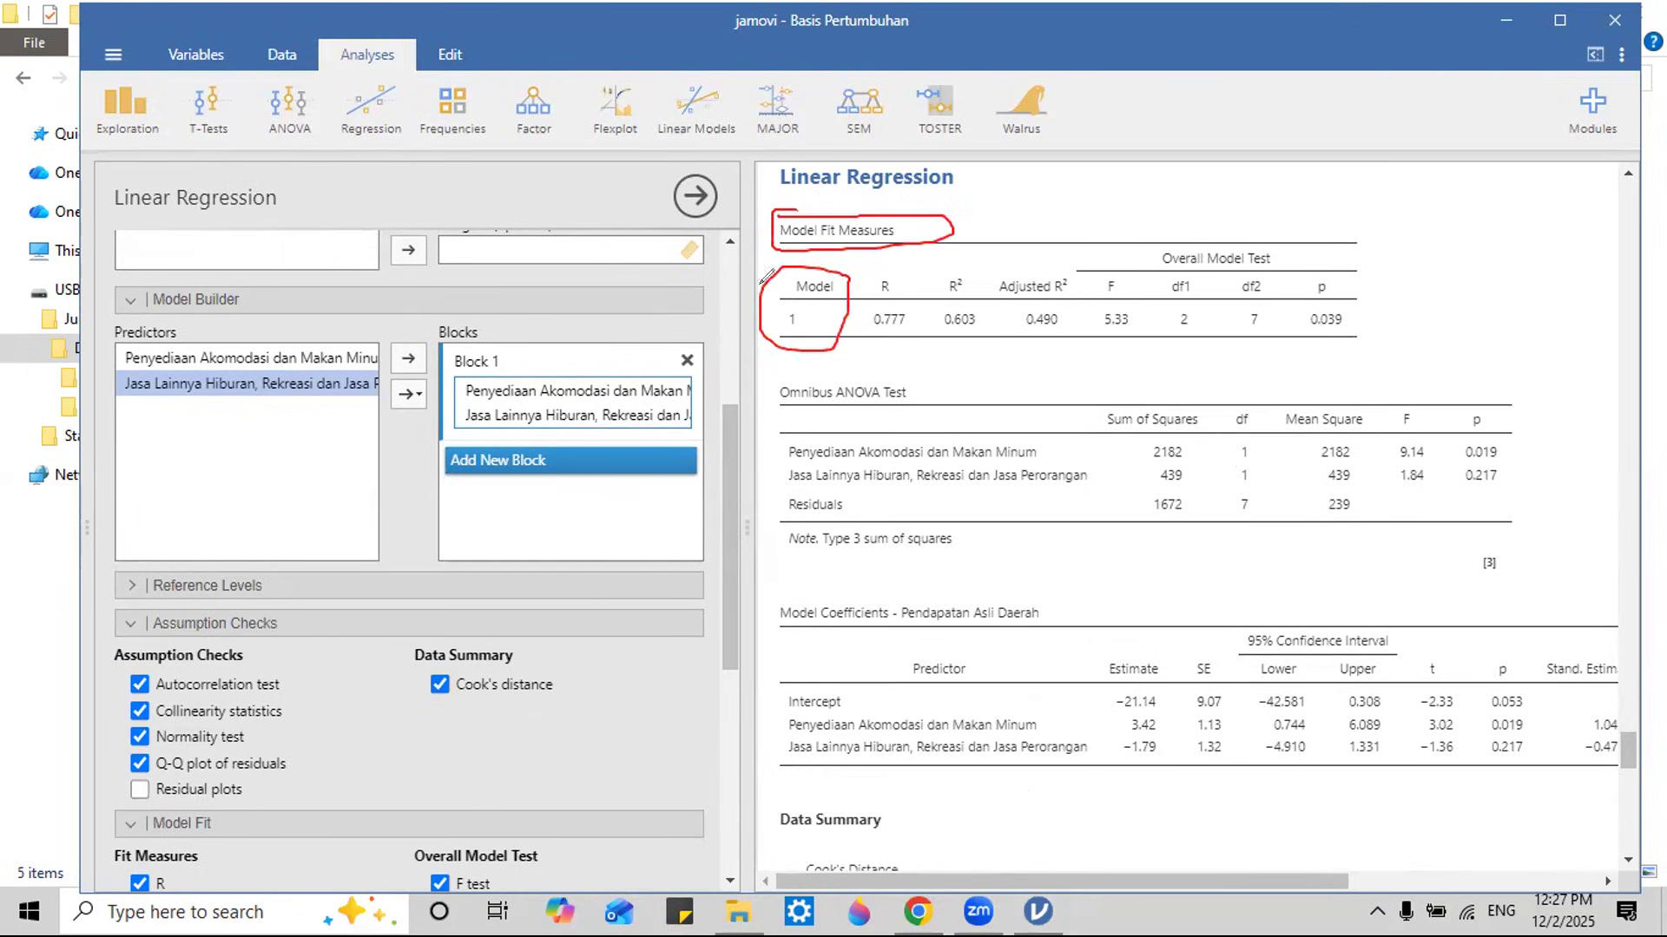
{"action": "mouse_move", "coordinate": [524, 332]}
{"action": "left_mouse_down"}
{"action": "mouse_move", "coordinate": [543, 312]}
{"action": "mouse_move", "coordinate": [547, 335]}
{"action": "left_mouse_up"}
{"action": "mouse_move", "coordinate": [911, 258]}
{"action": "left_mouse_down"}
{"action": "mouse_move", "coordinate": [865, 334]}
{"action": "mouse_move", "coordinate": [914, 299]}
{"action": "mouse_move", "coordinate": [912, 262]}
{"action": "mouse_move", "coordinate": [929, 330]}
{"action": "mouse_move", "coordinate": [983, 295]}
{"action": "mouse_move", "coordinate": [981, 271]}
{"action": "left_mouse_up"}
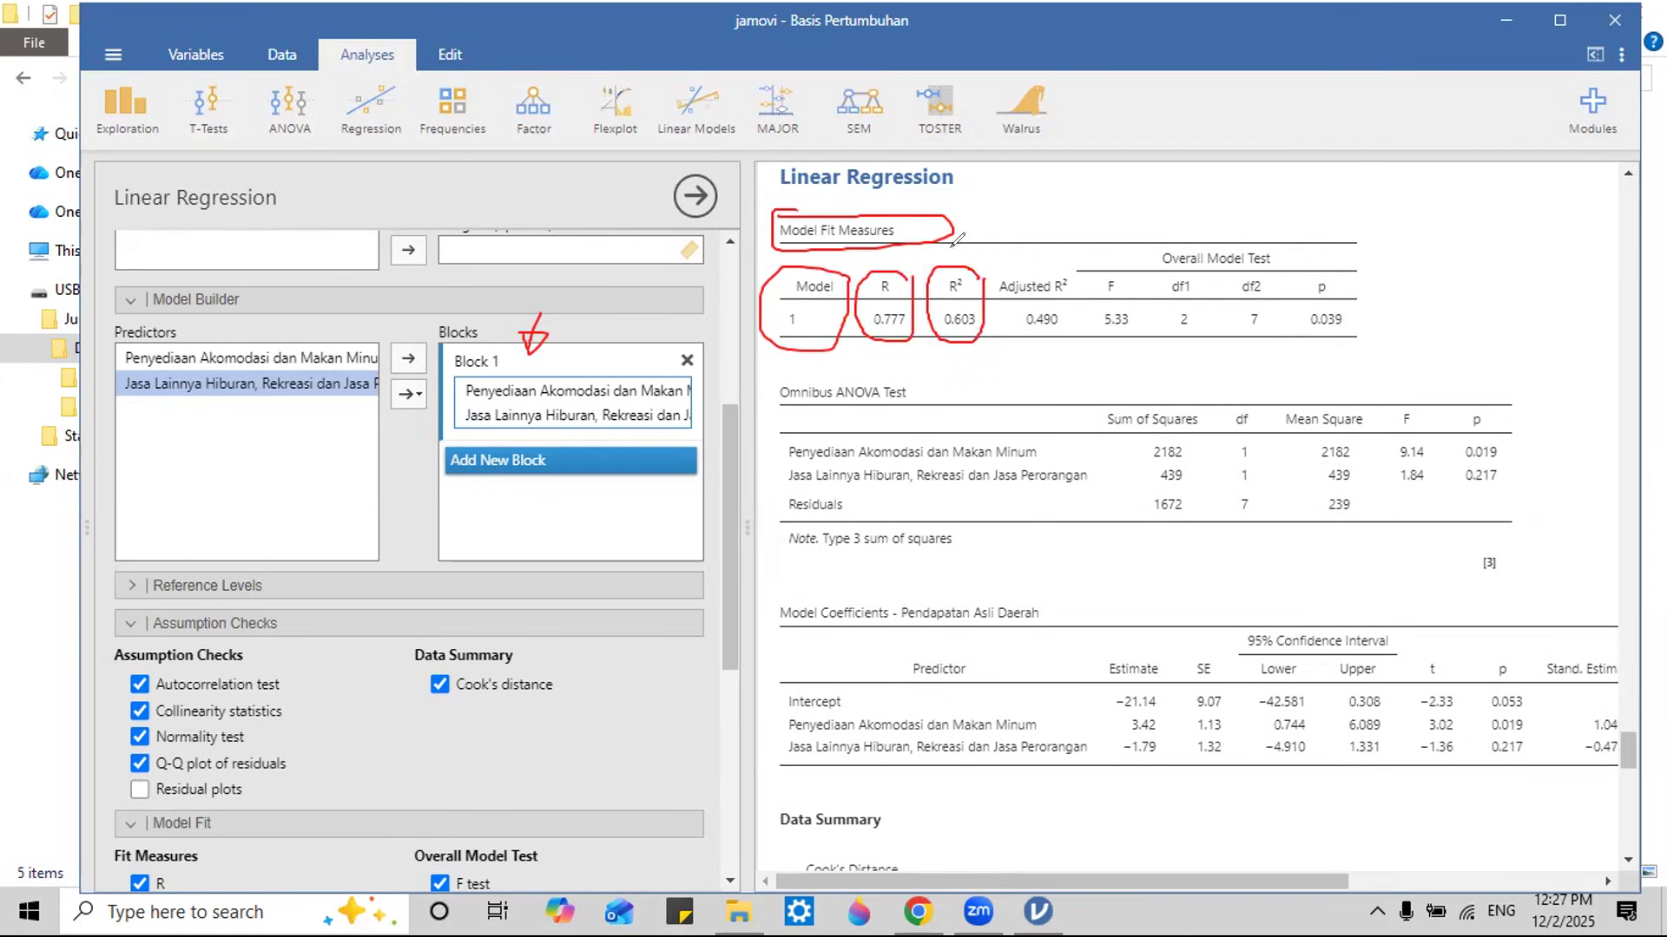
{"action": "mouse_move", "coordinate": [962, 260]}
{"action": "left_mouse_down"}
{"action": "mouse_move", "coordinate": [889, 252]}
{"action": "mouse_move", "coordinate": [930, 268]}
{"action": "left_mouse_up"}
{"action": "mouse_move", "coordinate": [1064, 264]}
{"action": "left_mouse_down"}
{"action": "mouse_move", "coordinate": [998, 269]}
{"action": "mouse_move", "coordinate": [1033, 299]}
{"action": "mouse_move", "coordinate": [1067, 278]}
{"action": "mouse_move", "coordinate": [1050, 245]}
{"action": "mouse_move", "coordinate": [962, 261]}
{"action": "mouse_move", "coordinate": [1071, 280]}
{"action": "left_mouse_up"}
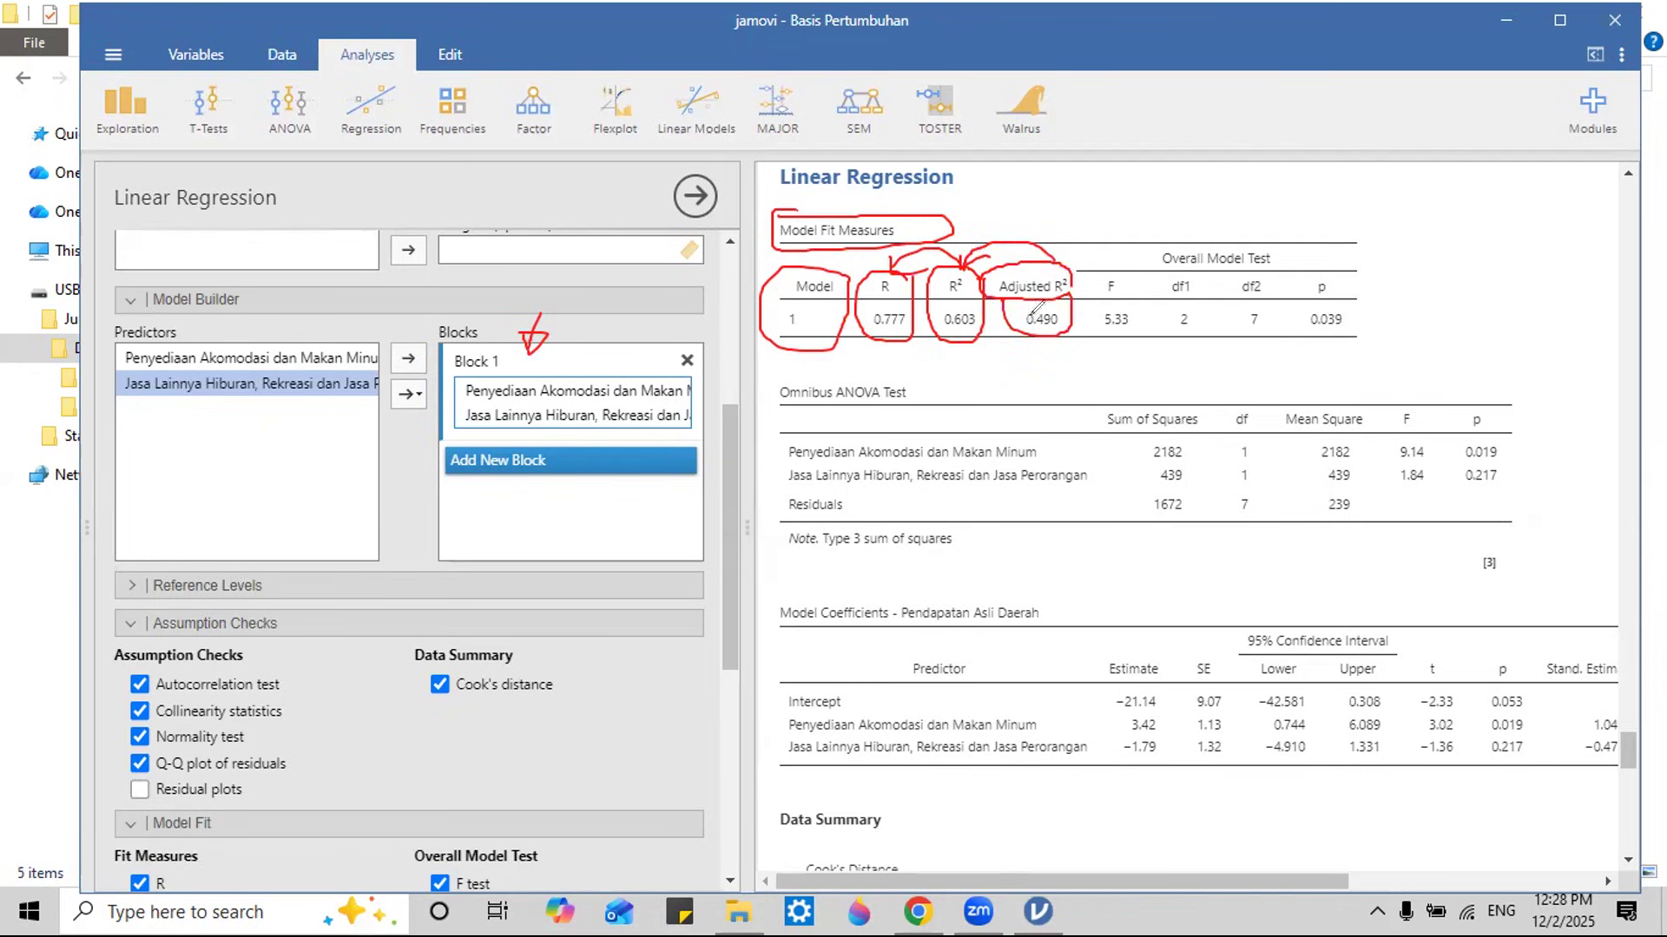
Step: Handwrite the notes "10 — 2 populasi" for Adjusted R² and "10" below the table, and erase all red annotations
{"action": "mouse_move", "coordinate": [1058, 261]}
{"action": "left_mouse_down"}
{"action": "mouse_move", "coordinate": [1092, 186]}
{"action": "mouse_move", "coordinate": [1142, 203]}
{"action": "mouse_move", "coordinate": [1304, 180]}
{"action": "mouse_move", "coordinate": [1374, 210]}
{"action": "mouse_move", "coordinate": [1417, 172]}
{"action": "mouse_move", "coordinate": [1494, 185]}
{"action": "mouse_move", "coordinate": [1515, 154]}
{"action": "left_mouse_up"}
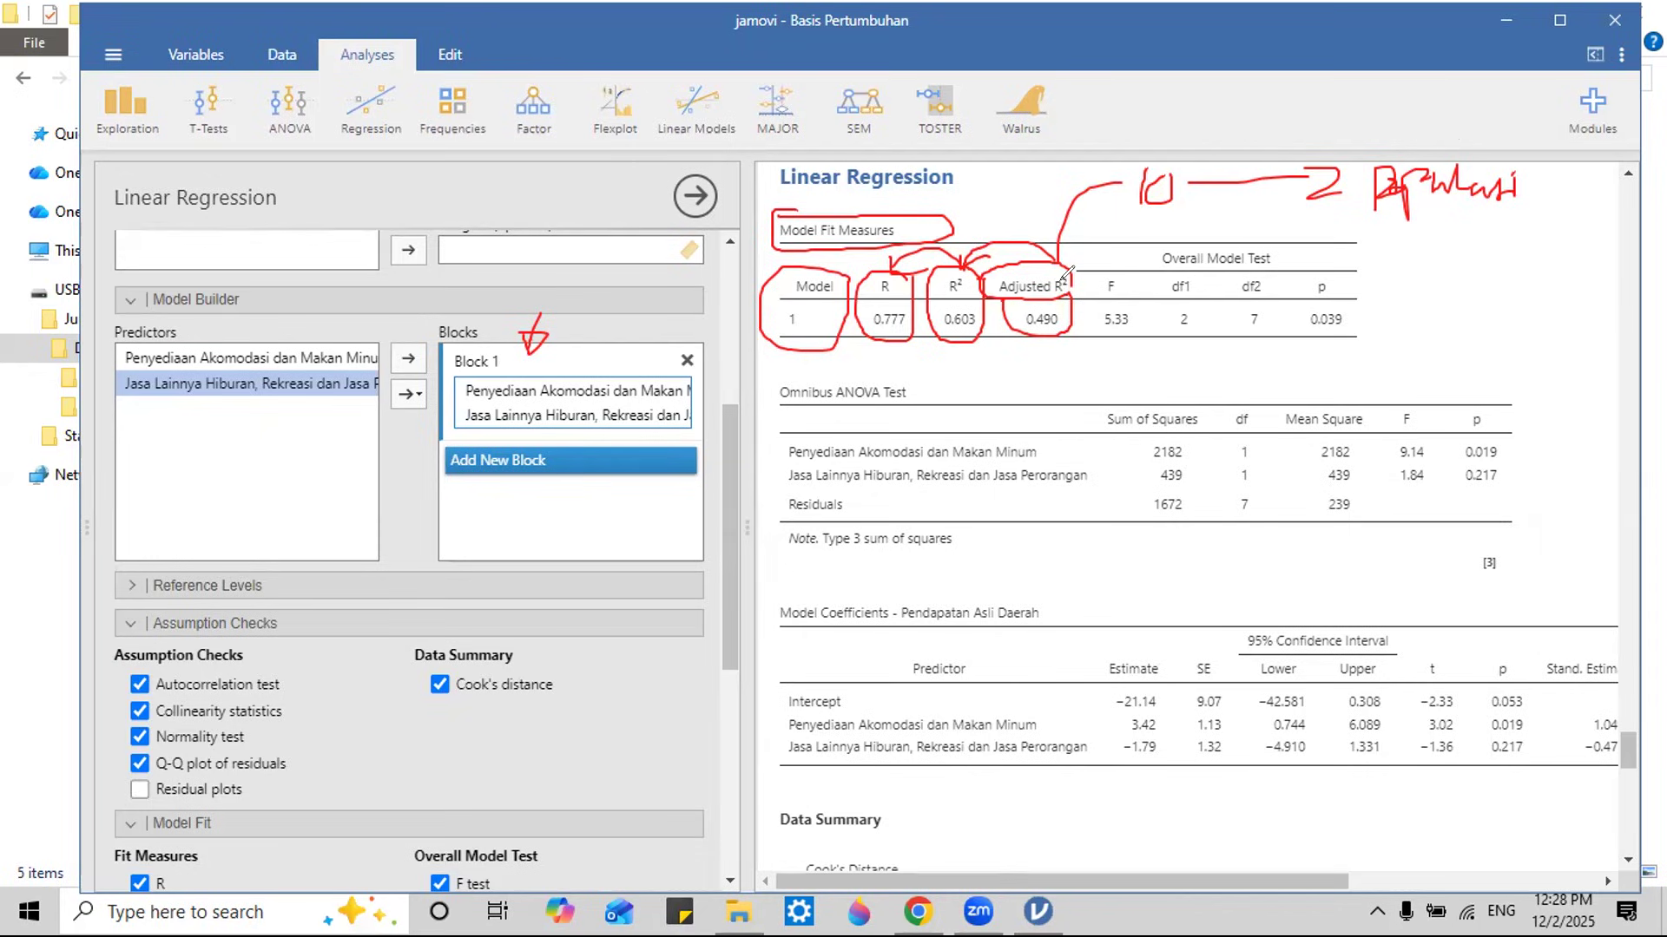
{"action": "mouse_move", "coordinate": [998, 271]}
{"action": "left_mouse_down"}
{"action": "mouse_move", "coordinate": [1003, 297]}
{"action": "mouse_move", "coordinate": [1055, 282]}
{"action": "mouse_move", "coordinate": [1018, 254]}
{"action": "left_mouse_up"}
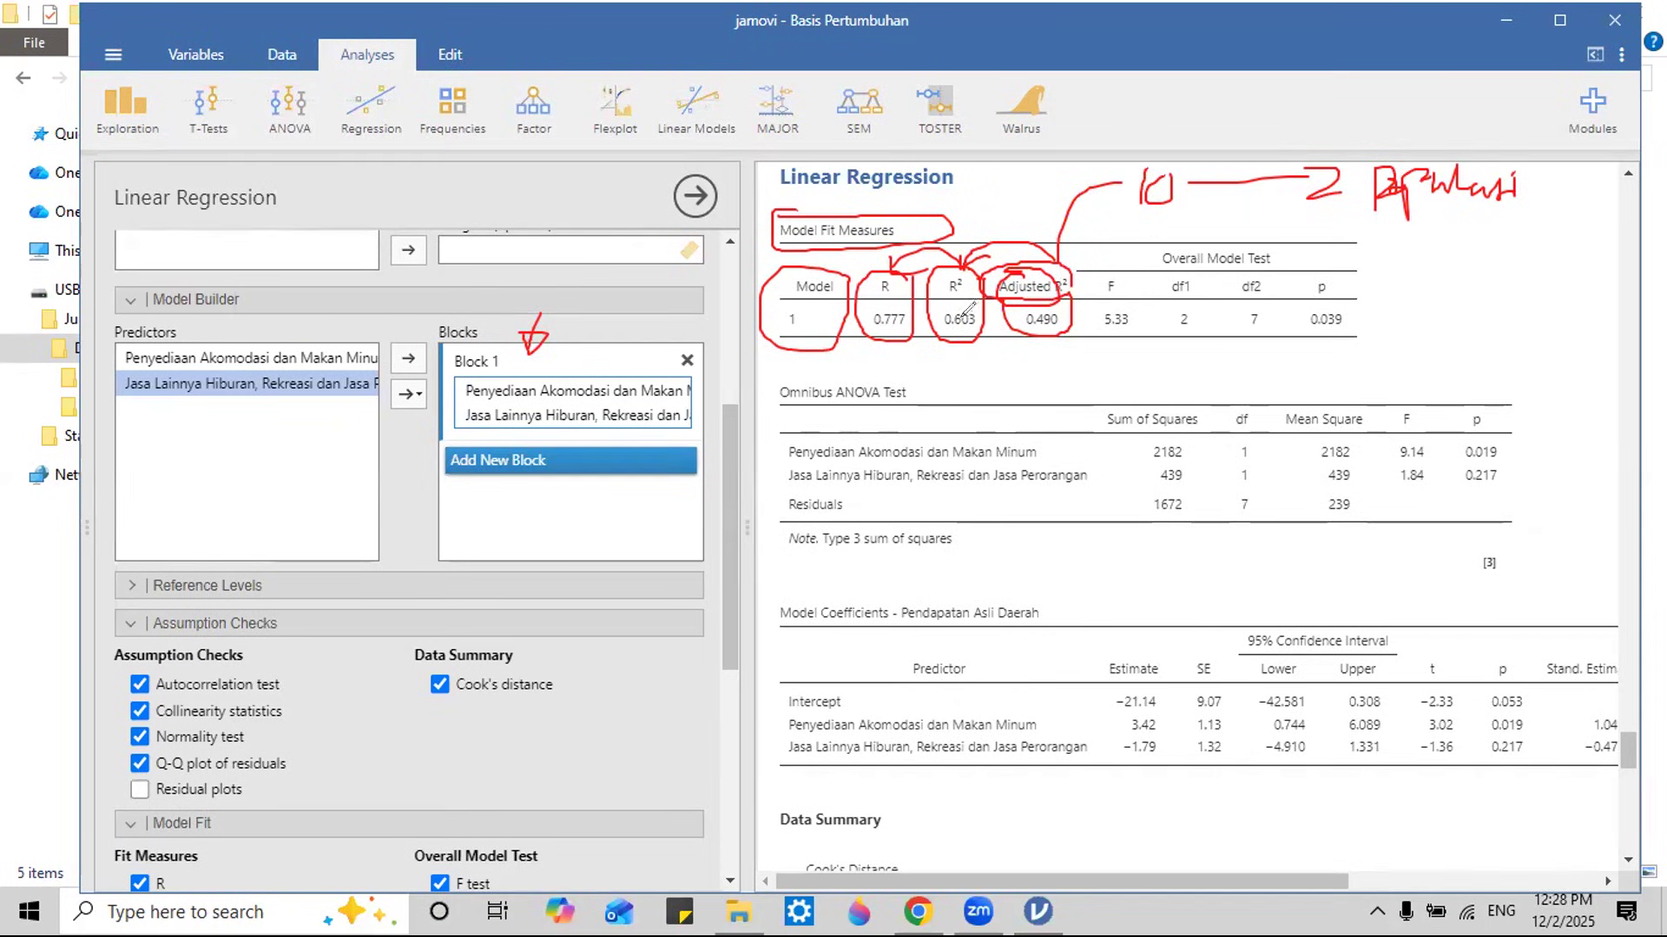
{"action": "mouse_move", "coordinate": [938, 335]}
{"action": "left_mouse_down"}
{"action": "mouse_move", "coordinate": [936, 358]}
{"action": "mouse_move", "coordinate": [966, 352]}
{"action": "left_mouse_up"}
{"action": "mouse_move", "coordinate": [1052, 372]}
{"action": "left_mouse_down"}
{"action": "mouse_move", "coordinate": [1067, 400]}
{"action": "mouse_move", "coordinate": [1066, 369]}
{"action": "left_mouse_up"}
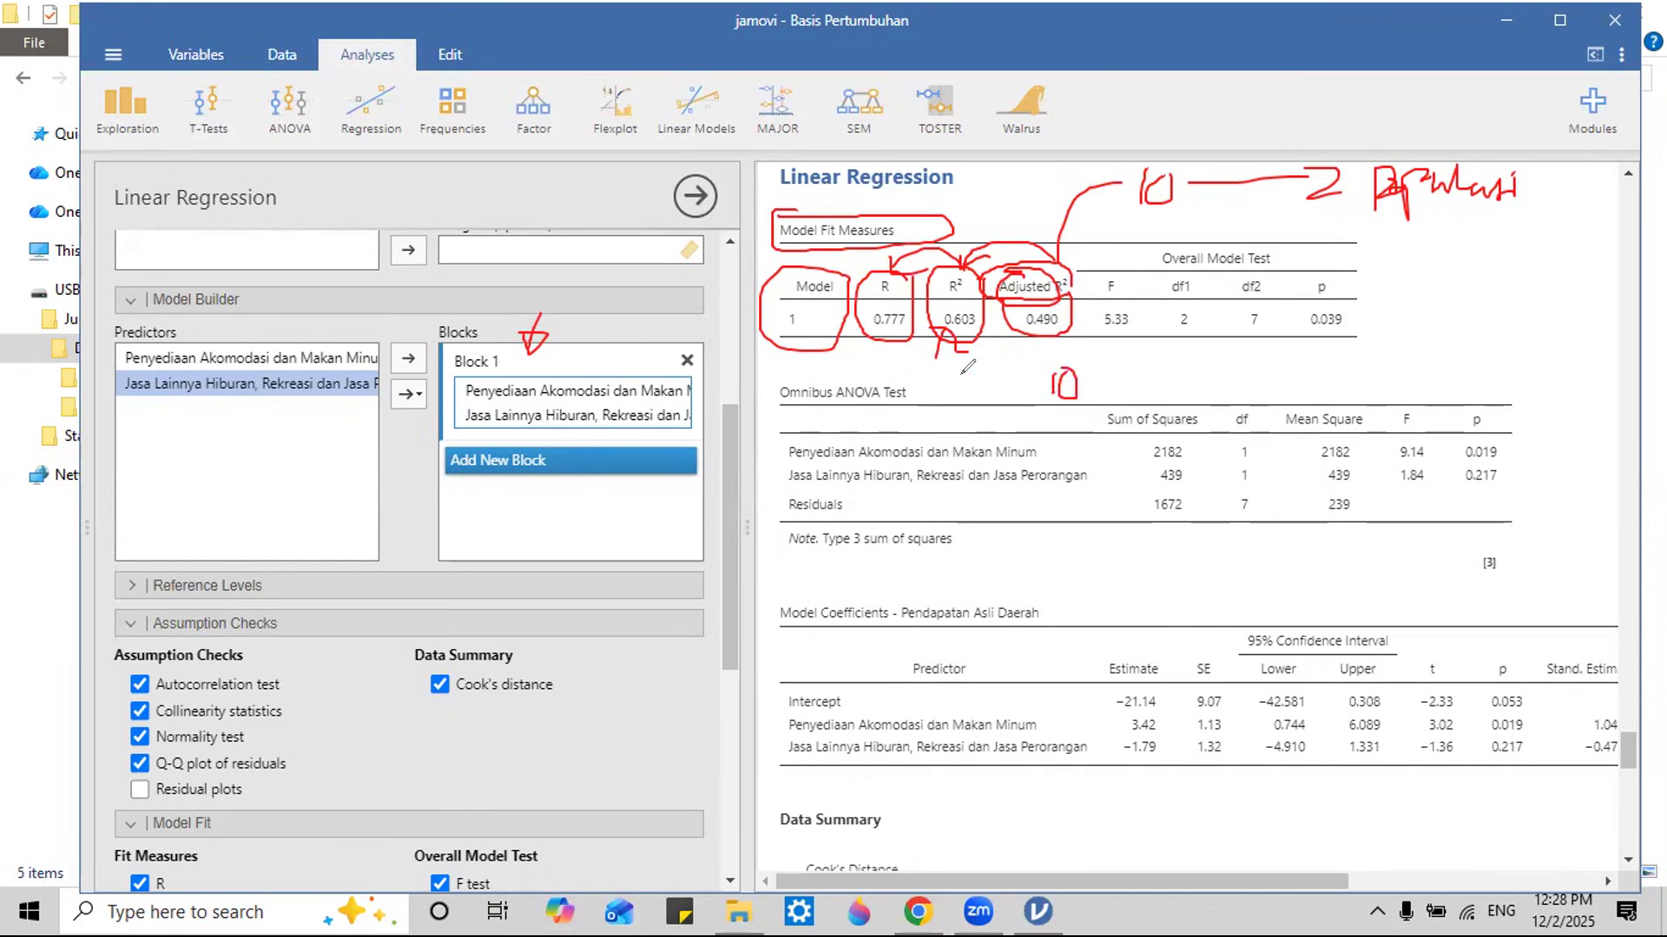
{"action": "mouse_move", "coordinate": [1085, 356]}
{"action": "left_mouse_down"}
{"action": "mouse_move", "coordinate": [1035, 408]}
{"action": "mouse_move", "coordinate": [1085, 360]}
{"action": "left_mouse_up"}
{"action": "key", "text": "e"}
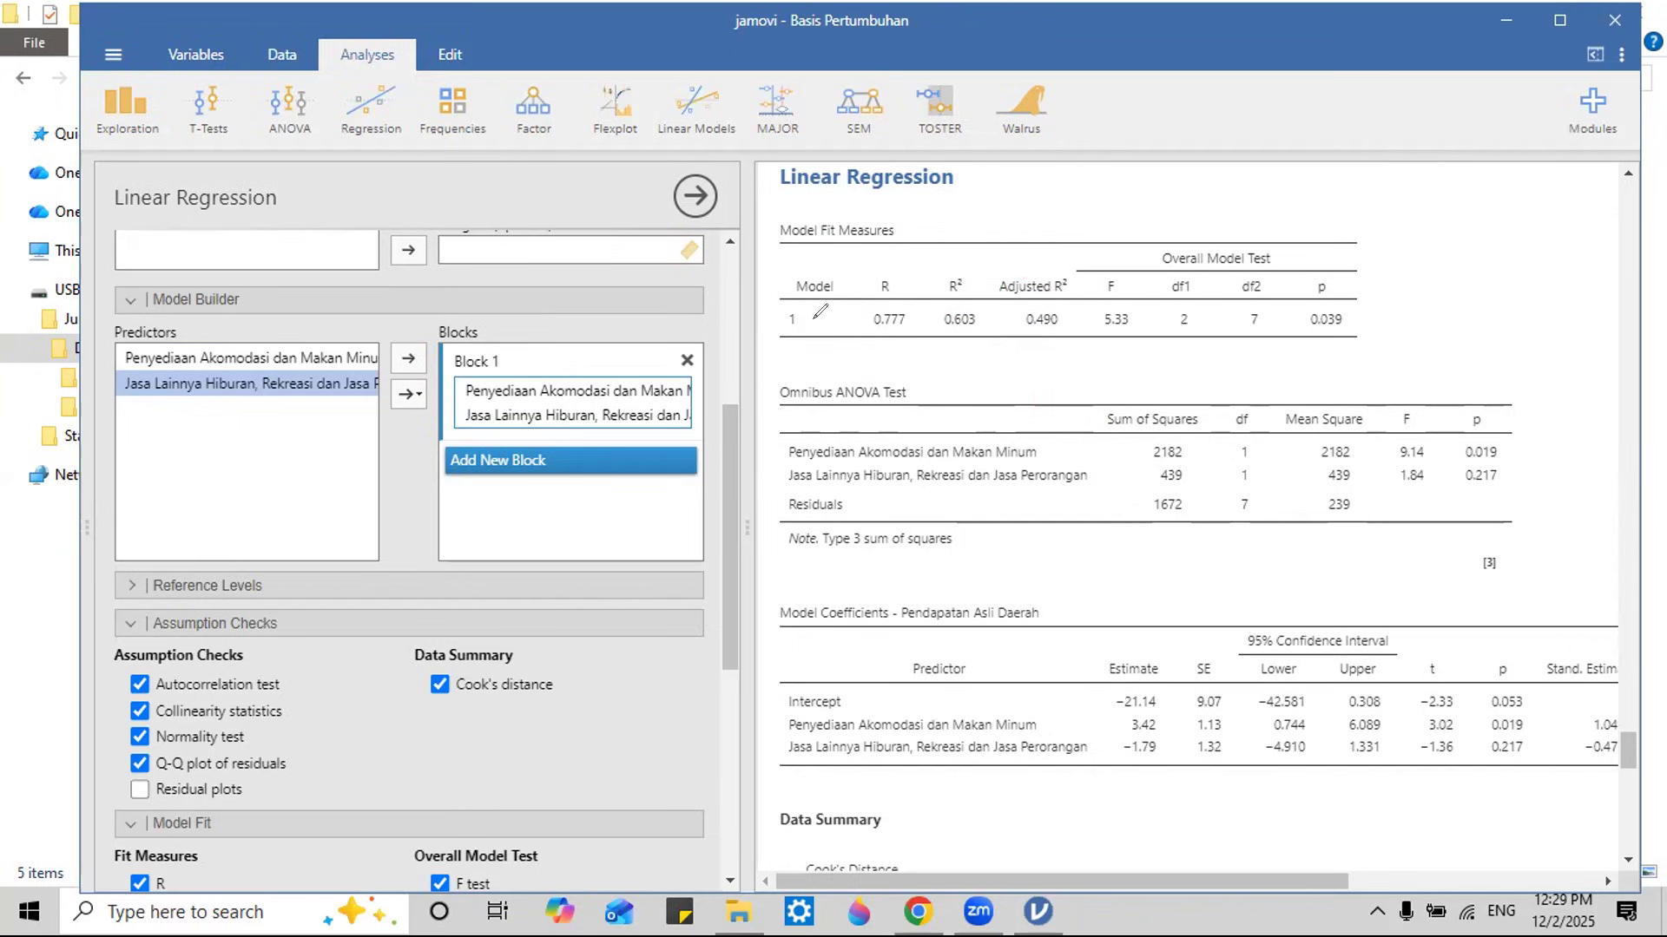
Step: Circle the R and R² columns and sketch a diagram beside the table linking two X variables to y
{"action": "mouse_move", "coordinate": [909, 268]}
{"action": "left_mouse_down"}
{"action": "mouse_move", "coordinate": [858, 298]}
{"action": "mouse_move", "coordinate": [920, 265]}
{"action": "left_mouse_up"}
{"action": "mouse_move", "coordinate": [970, 262]}
{"action": "left_mouse_down"}
{"action": "mouse_move", "coordinate": [929, 300]}
{"action": "mouse_move", "coordinate": [976, 340]}
{"action": "mouse_move", "coordinate": [979, 232]}
{"action": "left_mouse_up"}
{"action": "mouse_move", "coordinate": [1355, 182]}
{"action": "left_mouse_down"}
{"action": "mouse_move", "coordinate": [1341, 211]}
{"action": "mouse_move", "coordinate": [1379, 210]}
{"action": "left_mouse_up"}
{"action": "mouse_move", "coordinate": [1361, 302]}
{"action": "left_mouse_down"}
{"action": "mouse_move", "coordinate": [1393, 258]}
{"action": "mouse_move", "coordinate": [1398, 298]}
{"action": "left_mouse_up"}
{"action": "left_click_drag", "start_coordinate": [1532, 209], "coordinate": [1556, 227]}
{"action": "mouse_move", "coordinate": [1558, 209]}
{"action": "left_mouse_down"}
{"action": "mouse_move", "coordinate": [1558, 253]}
{"action": "mouse_move", "coordinate": [1532, 260]}
{"action": "left_mouse_up"}
{"action": "mouse_move", "coordinate": [1401, 198]}
{"action": "left_mouse_down"}
{"action": "mouse_move", "coordinate": [1481, 204]}
{"action": "mouse_move", "coordinate": [1486, 239]}
{"action": "mouse_move", "coordinate": [1401, 289]}
{"action": "left_mouse_up"}
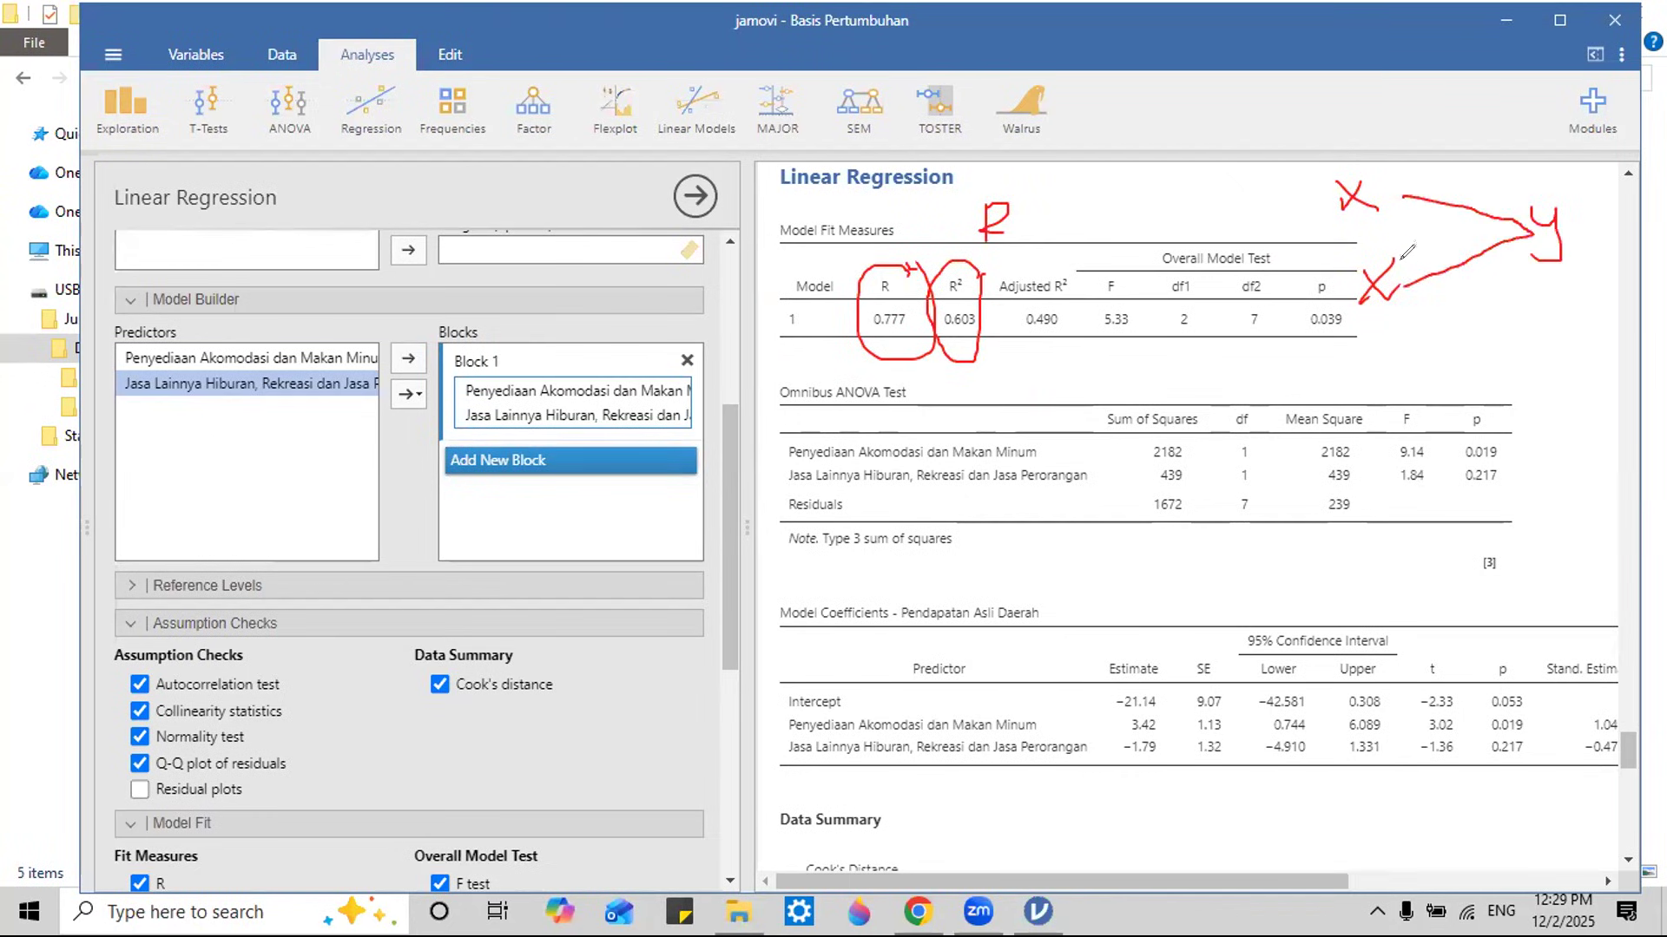
{"action": "left_click_drag", "start_coordinate": [1400, 198], "coordinate": [1407, 299]}
{"action": "left_click_drag", "start_coordinate": [1377, 204], "coordinate": [1560, 210]}
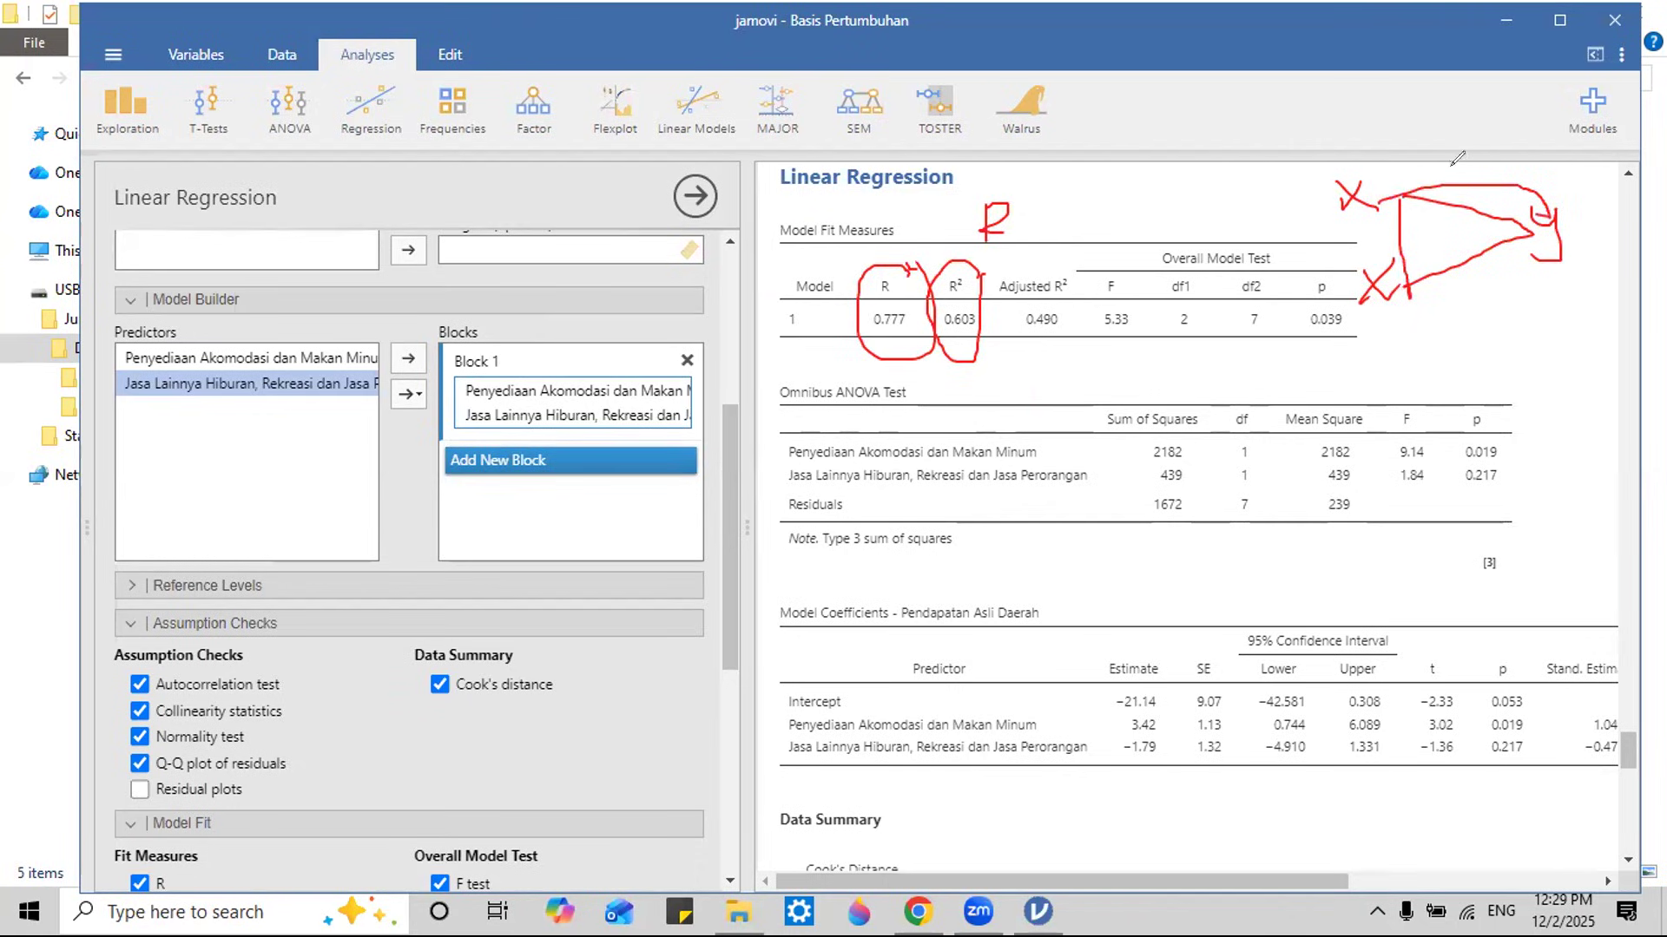
Step: Label the diagram's individual paths r and r2, enclose both X variables and write R² for their joint effect on y
{"action": "left_click_drag", "start_coordinate": [1434, 165], "coordinate": [1445, 174]}
{"action": "left_click_drag", "start_coordinate": [1405, 322], "coordinate": [1478, 321]}
{"action": "mouse_move", "coordinate": [1550, 260]}
{"action": "left_mouse_down"}
{"action": "mouse_move", "coordinate": [1477, 323]}
{"action": "mouse_move", "coordinate": [1465, 371]}
{"action": "mouse_move", "coordinate": [1475, 352]}
{"action": "mouse_move", "coordinate": [1495, 375]}
{"action": "left_mouse_up"}
{"action": "mouse_move", "coordinate": [1384, 184]}
{"action": "left_mouse_down"}
{"action": "mouse_move", "coordinate": [1356, 265]}
{"action": "mouse_move", "coordinate": [1415, 208]}
{"action": "mouse_move", "coordinate": [1531, 205]}
{"action": "left_mouse_up"}
{"action": "mouse_move", "coordinate": [1555, 297]}
{"action": "left_mouse_down"}
{"action": "mouse_move", "coordinate": [1554, 356]}
{"action": "mouse_move", "coordinate": [1587, 337]}
{"action": "left_mouse_up"}
{"action": "mouse_move", "coordinate": [1578, 271]}
{"action": "left_mouse_down"}
{"action": "mouse_move", "coordinate": [1572, 287]}
{"action": "mouse_move", "coordinate": [1613, 287]}
{"action": "left_mouse_up"}
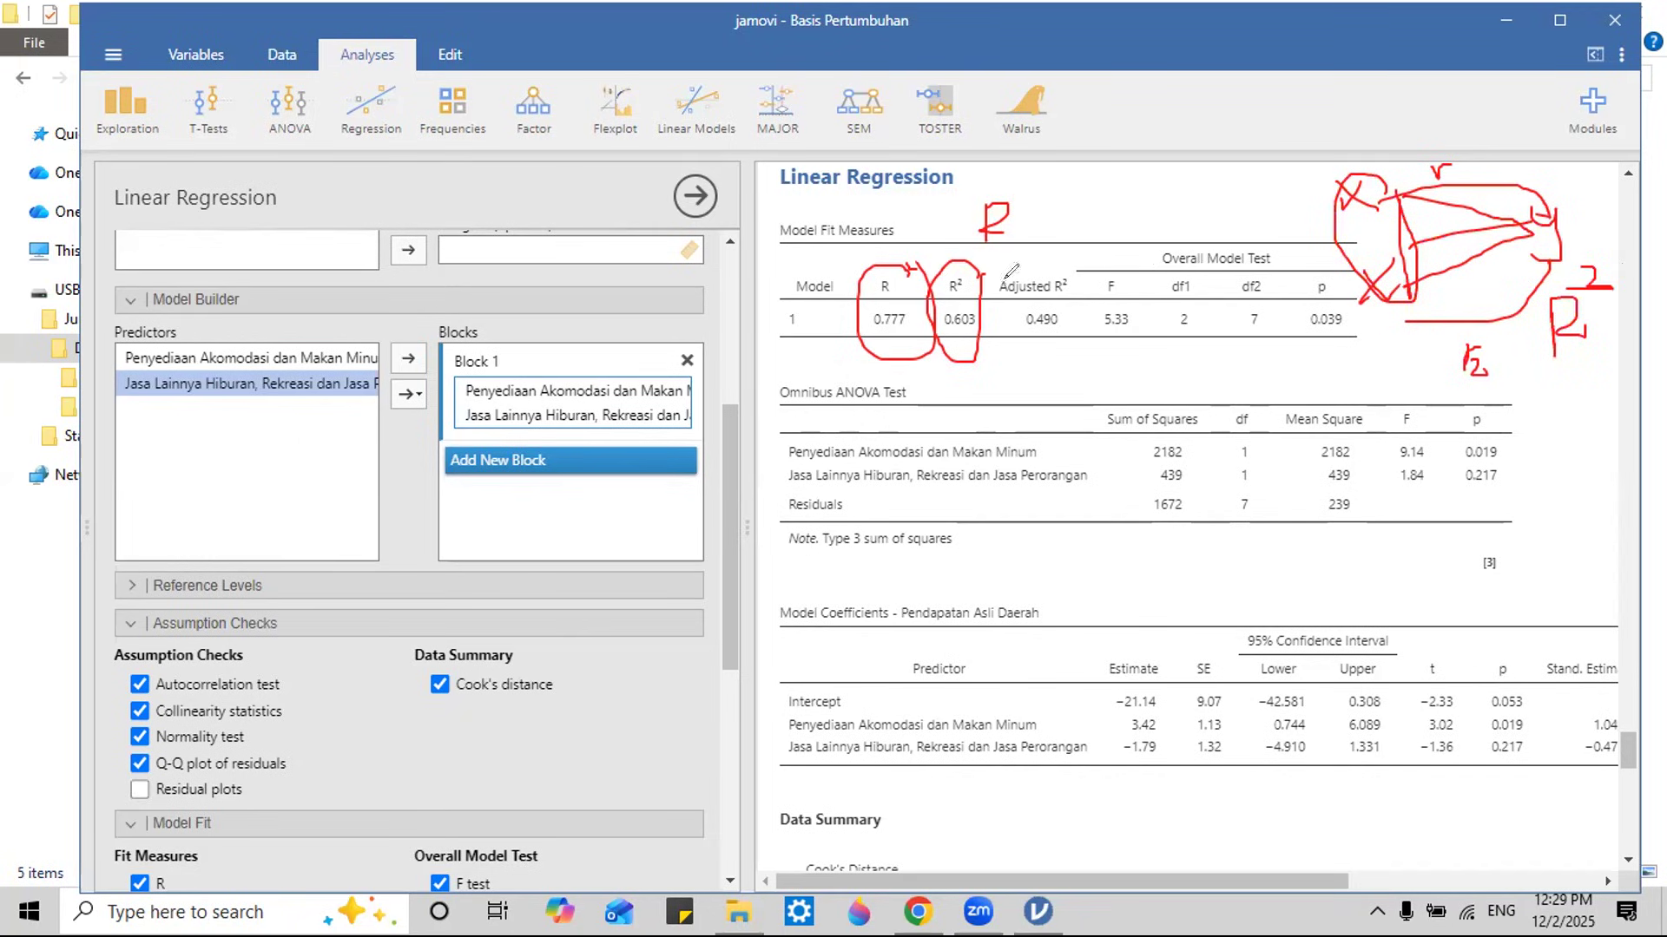
Step: Undo the last annotation strokes and erase the remaining red drawings
{"action": "mouse_move", "coordinate": [979, 302]}
{"action": "left_mouse_down"}
{"action": "mouse_move", "coordinate": [939, 314]}
{"action": "mouse_move", "coordinate": [974, 362]}
{"action": "left_mouse_up"}
{"action": "key", "text": "ctrl+z"}
{"action": "key", "text": "ctrl+z"}
{"action": "key", "text": "ctrl+z"}
{"action": "key", "text": "ctrl+z"}
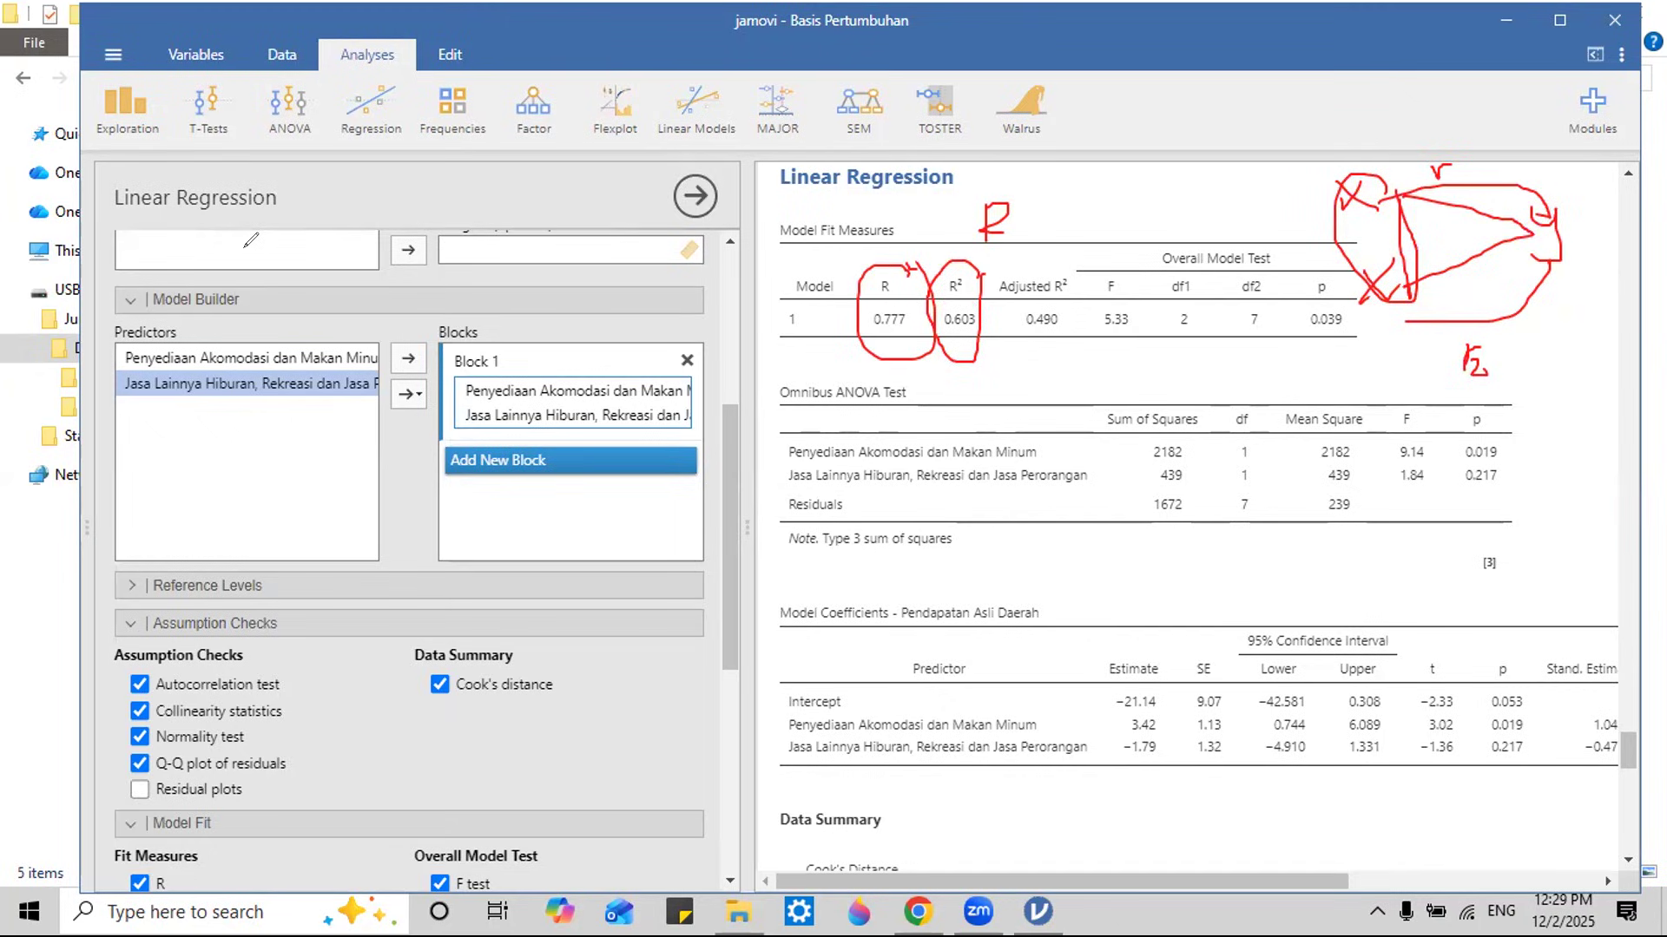
{"action": "key", "text": "e"}
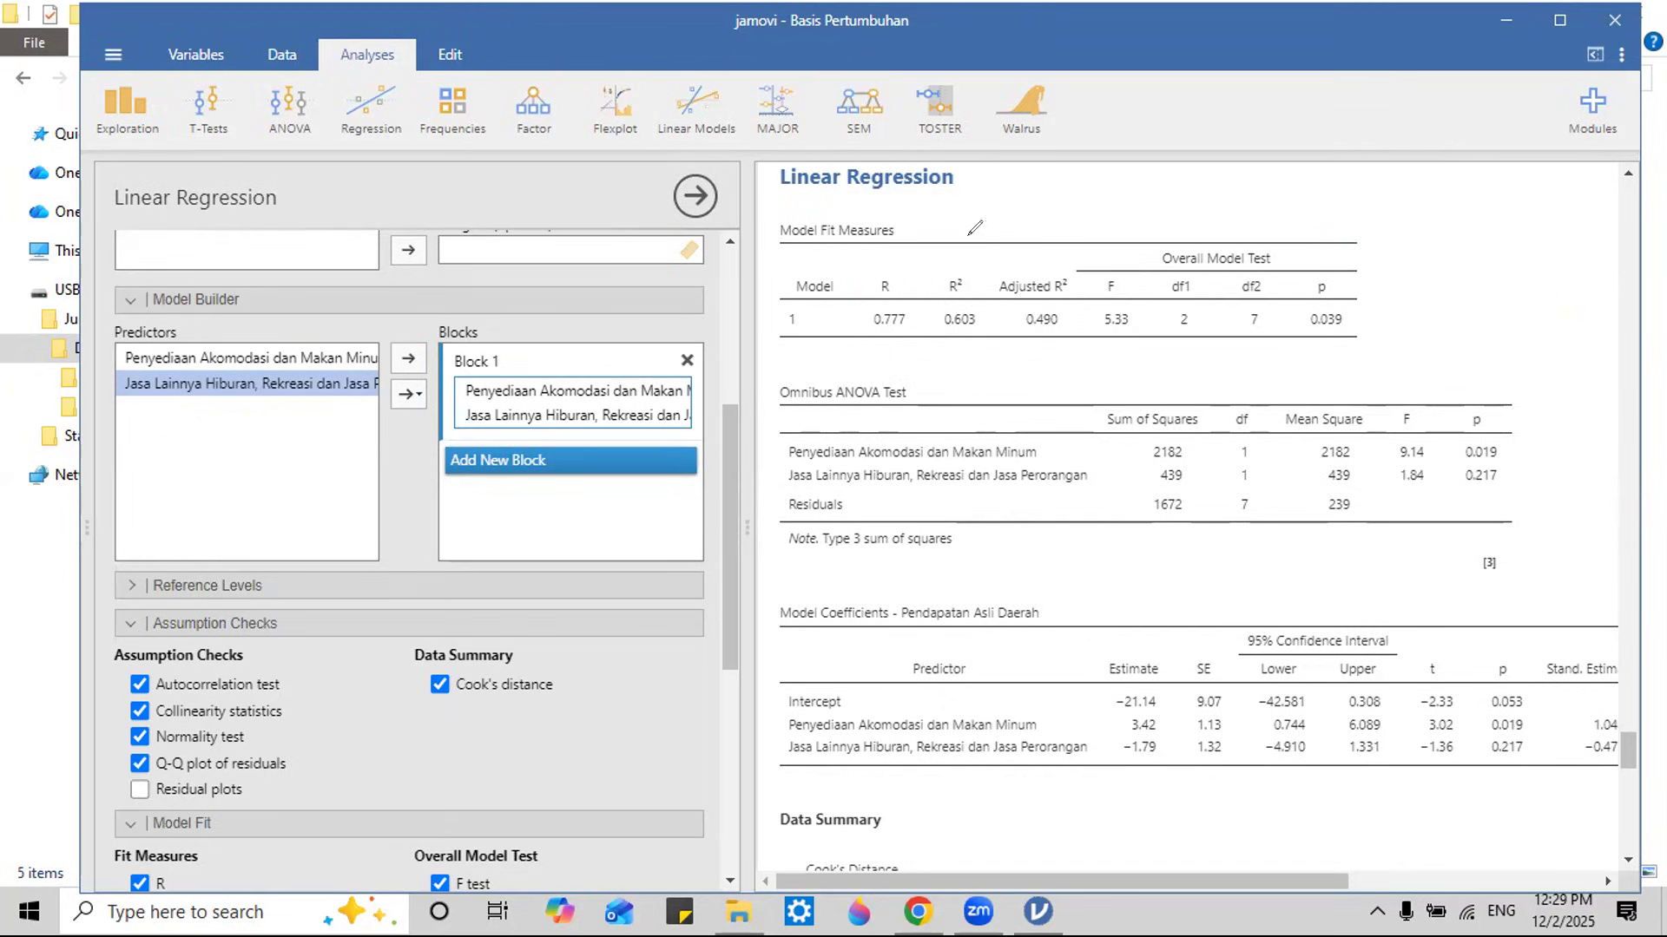
Step: Circle R and R², sketch an X arrow and an X to x/y relation above the table, and erase the annotations
{"action": "left_click_drag", "start_coordinate": [957, 262], "coordinate": [983, 274]}
{"action": "mouse_move", "coordinate": [929, 338]}
{"action": "left_mouse_down"}
{"action": "mouse_move", "coordinate": [976, 266]}
{"action": "mouse_move", "coordinate": [856, 343]}
{"action": "mouse_move", "coordinate": [913, 263]}
{"action": "left_mouse_up"}
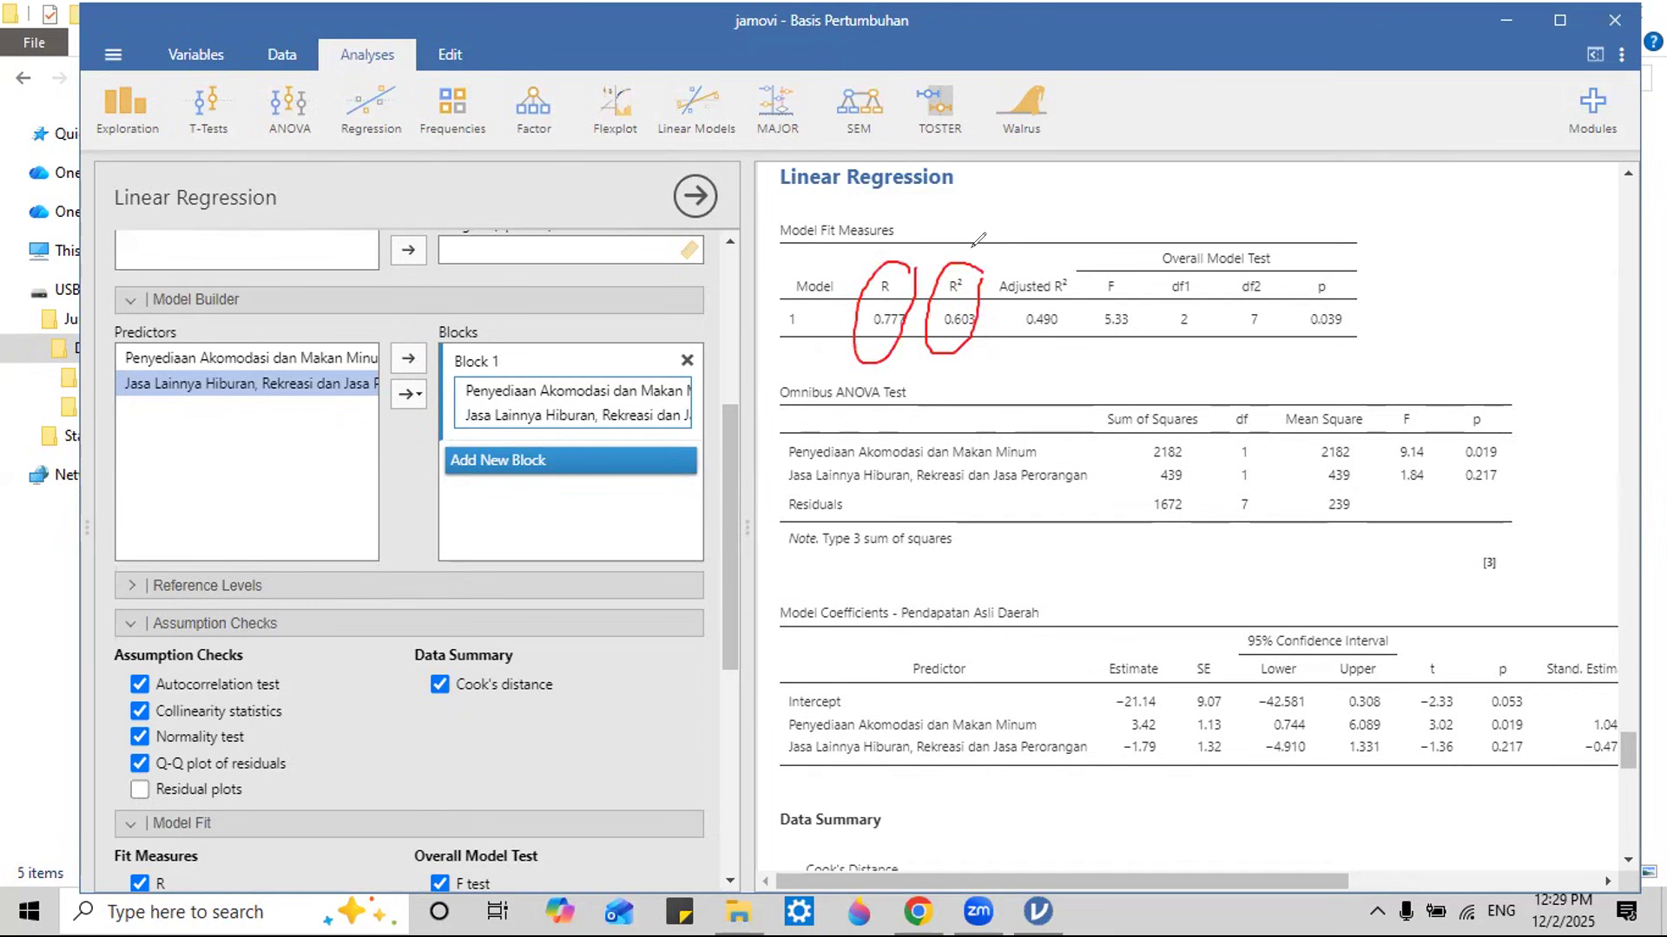
{"action": "mouse_move", "coordinate": [1095, 178]}
{"action": "left_mouse_down"}
{"action": "mouse_move", "coordinate": [1069, 211]}
{"action": "mouse_move", "coordinate": [1250, 184]}
{"action": "mouse_move", "coordinate": [1210, 182]}
{"action": "mouse_move", "coordinate": [1215, 213]}
{"action": "left_mouse_up"}
{"action": "left_click", "coordinate": [1114, 192]}
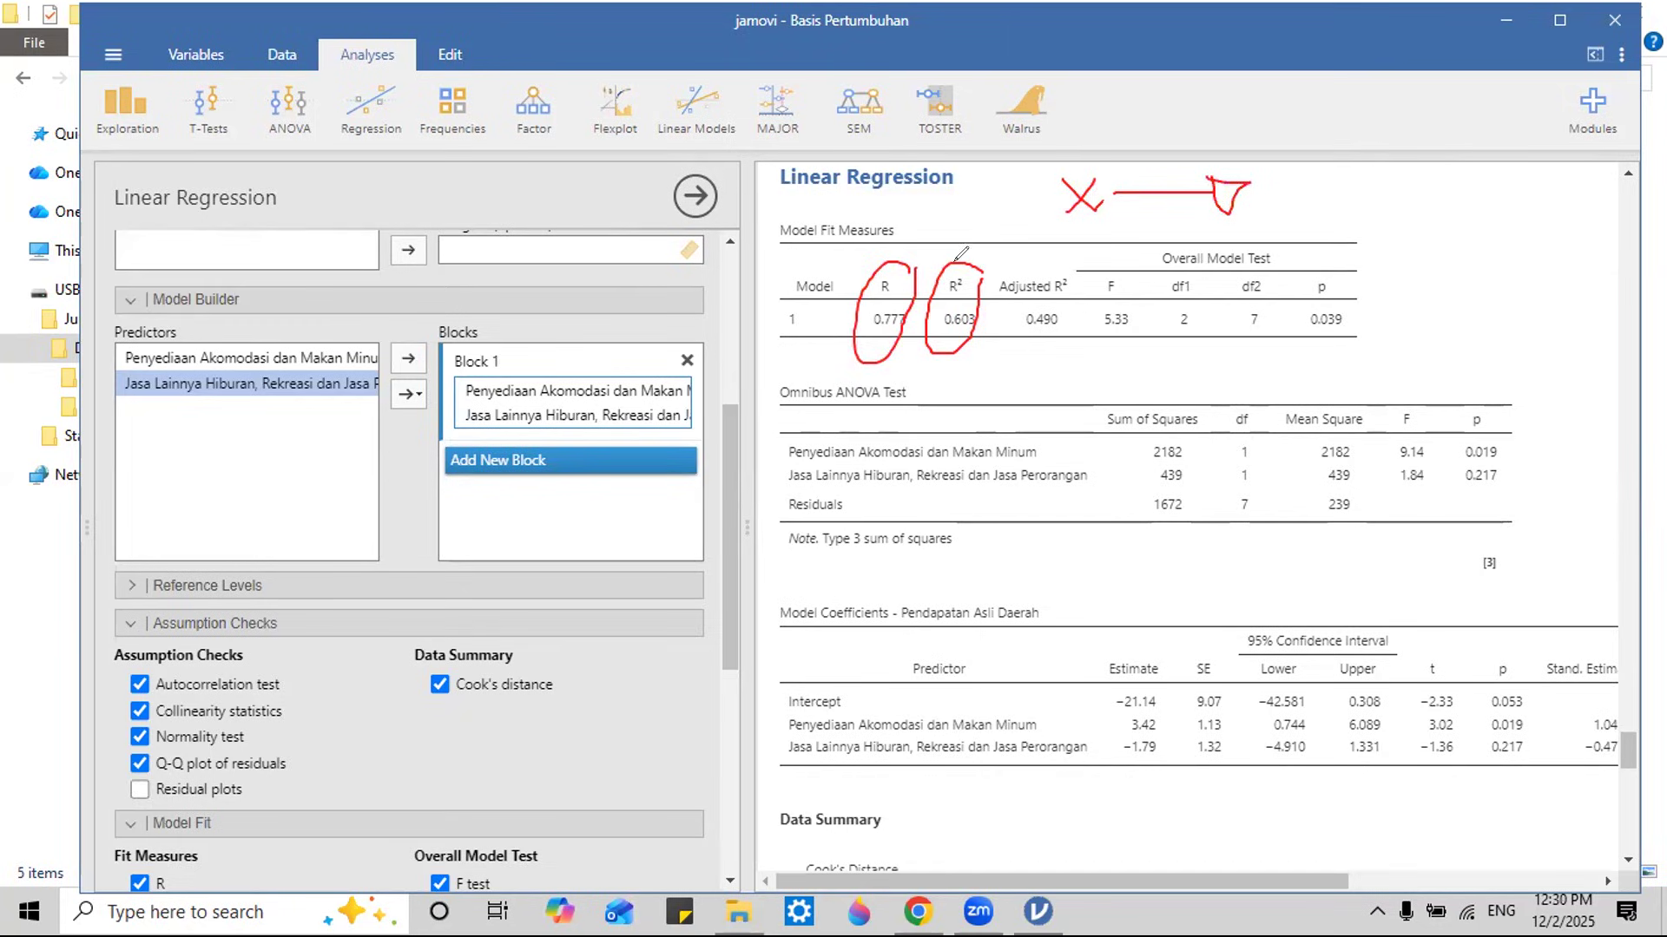
{"action": "mouse_move", "coordinate": [1328, 191]}
{"action": "left_mouse_down"}
{"action": "mouse_move", "coordinate": [1285, 230]}
{"action": "mouse_move", "coordinate": [1456, 191]}
{"action": "mouse_move", "coordinate": [1465, 249]}
{"action": "left_mouse_up"}
{"action": "mouse_move", "coordinate": [1487, 207]}
{"action": "left_mouse_down"}
{"action": "mouse_move", "coordinate": [1517, 228]}
{"action": "mouse_move", "coordinate": [1486, 259]}
{"action": "left_mouse_up"}
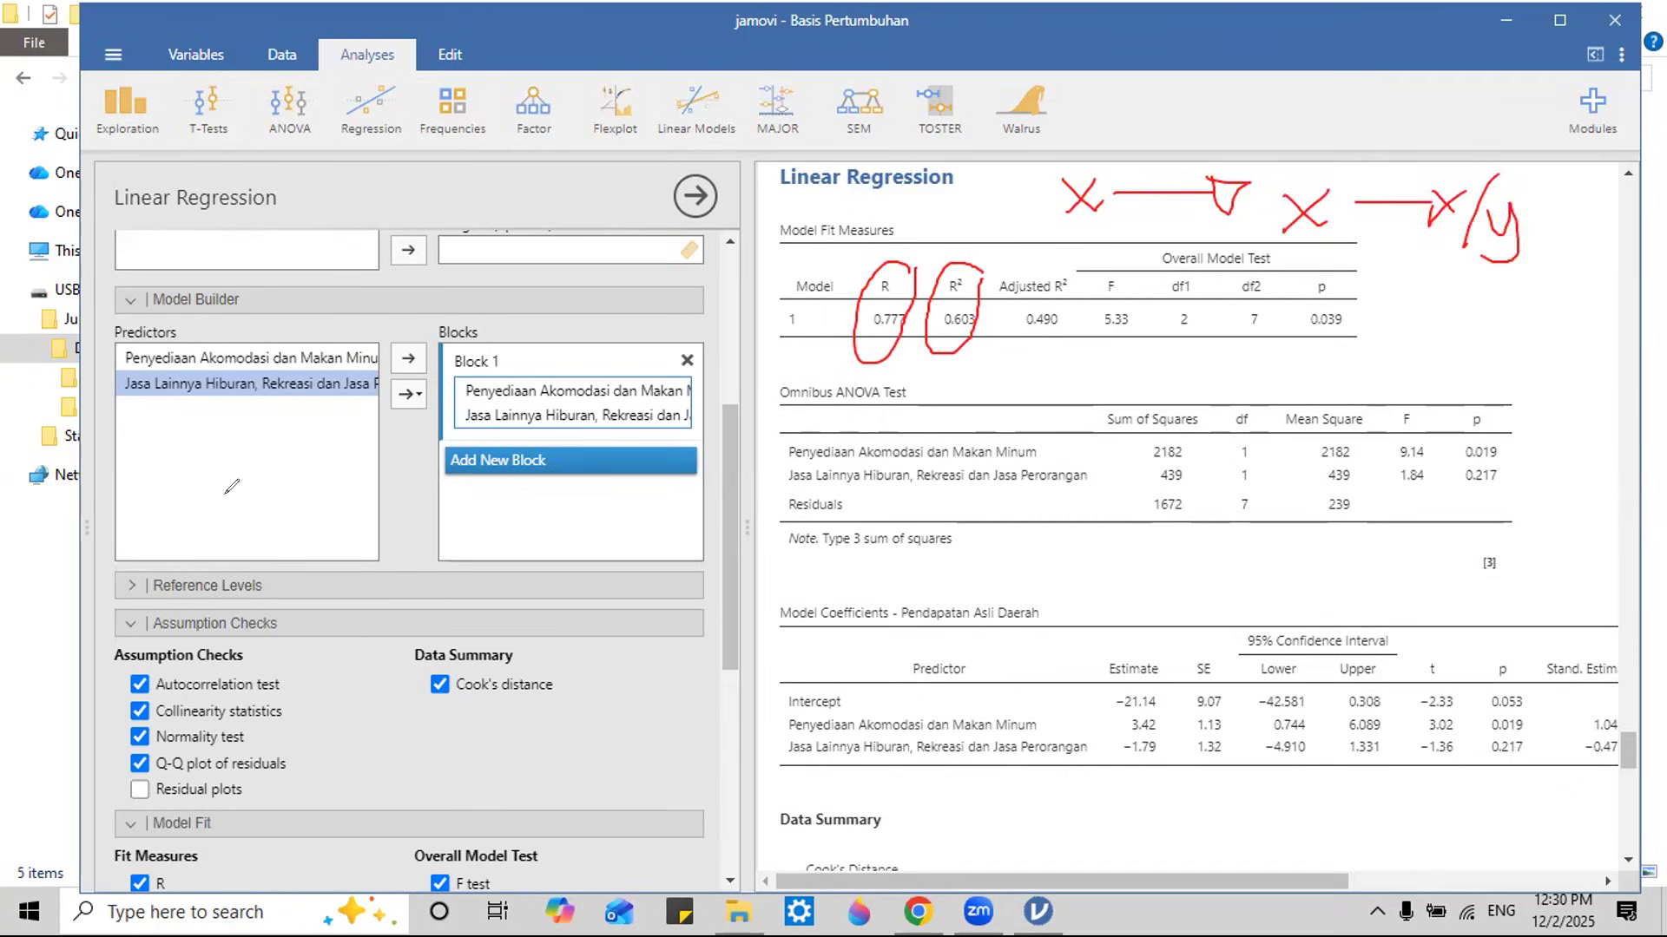
{"action": "key", "text": "e"}
Step: Circle the R value in Model Fit Measures and connect it to a circled handwritten 77,7
{"action": "mouse_move", "coordinate": [912, 260]}
{"action": "left_mouse_down"}
{"action": "mouse_move", "coordinate": [909, 364]}
{"action": "mouse_move", "coordinate": [1080, 374]}
{"action": "left_mouse_up"}
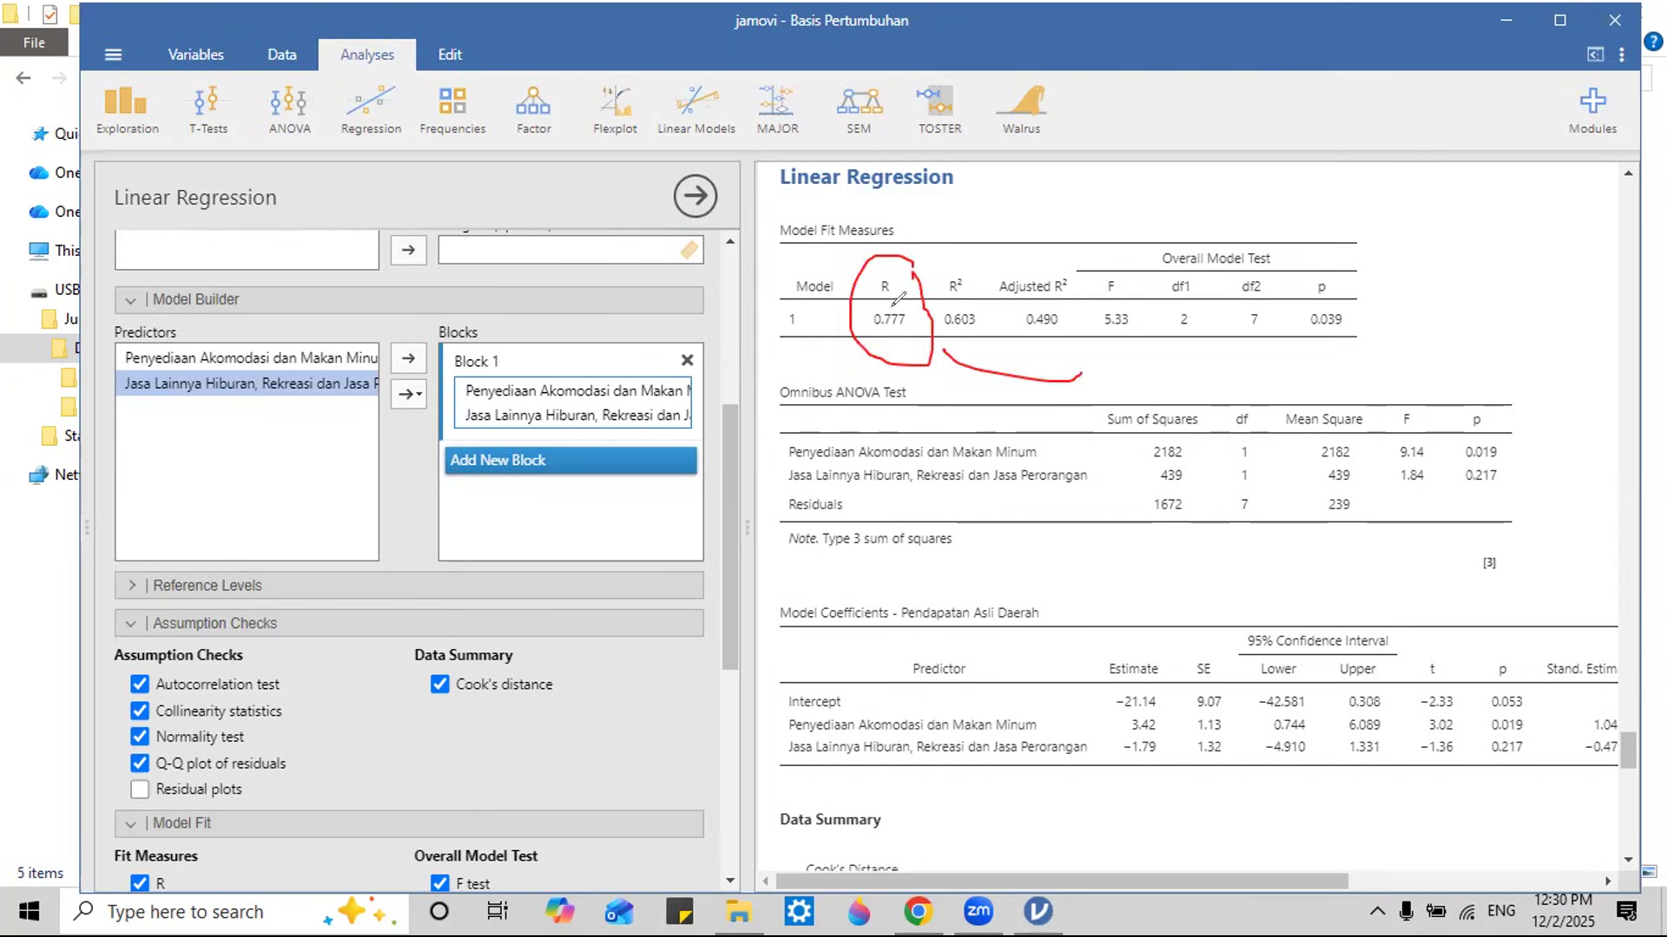
{"action": "mouse_move", "coordinate": [1091, 354]}
{"action": "left_mouse_down"}
{"action": "mouse_move", "coordinate": [1095, 391]}
{"action": "mouse_move", "coordinate": [1118, 366]}
{"action": "mouse_move", "coordinate": [1127, 387]}
{"action": "left_mouse_up"}
{"action": "mouse_move", "coordinate": [1120, 368]}
{"action": "left_mouse_down"}
{"action": "mouse_move", "coordinate": [1146, 366]}
{"action": "mouse_move", "coordinate": [1157, 391]}
{"action": "mouse_move", "coordinate": [1169, 373]}
{"action": "mouse_move", "coordinate": [1169, 418]}
{"action": "mouse_move", "coordinate": [1189, 364]}
{"action": "left_mouse_up"}
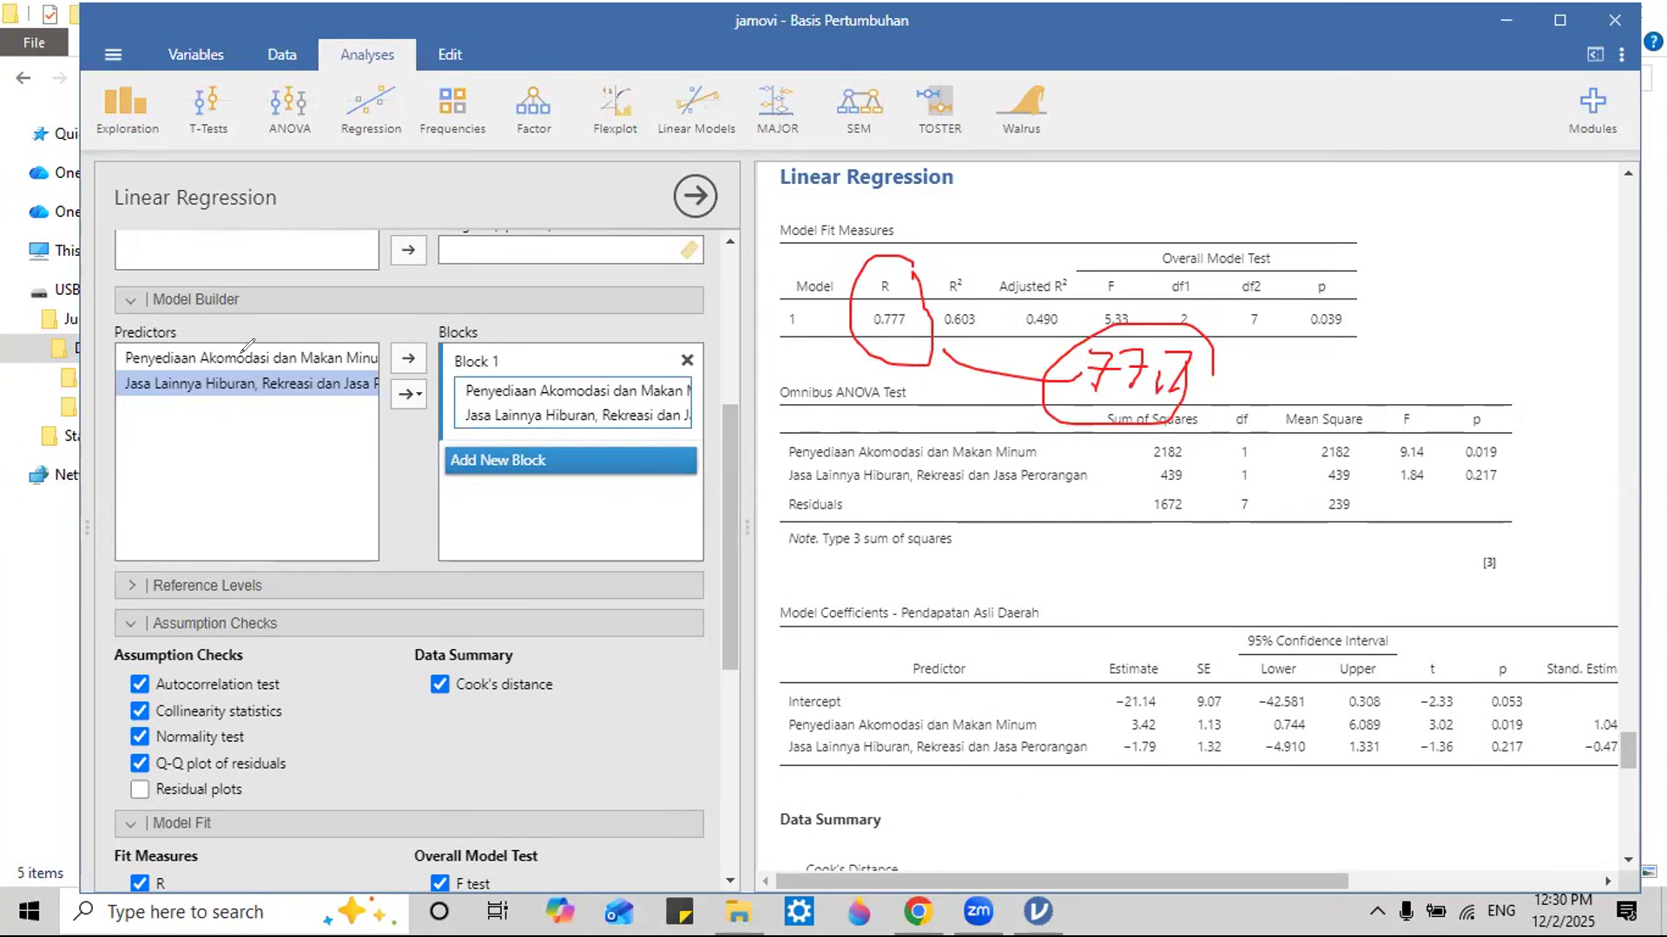
Step: Handwrite X1 and X2 beside the circled percentage and point arrows at the two matching variables in the Predictors list
{"action": "left_click_drag", "start_coordinate": [1256, 321], "coordinate": [1254, 360]}
{"action": "mouse_move", "coordinate": [1254, 343]}
{"action": "left_mouse_down"}
{"action": "mouse_move", "coordinate": [1283, 332]}
{"action": "mouse_move", "coordinate": [1295, 363]}
{"action": "left_mouse_up"}
{"action": "mouse_move", "coordinate": [258, 324]}
{"action": "left_mouse_down"}
{"action": "mouse_move", "coordinate": [213, 359]}
{"action": "mouse_move", "coordinate": [302, 358]}
{"action": "left_mouse_up"}
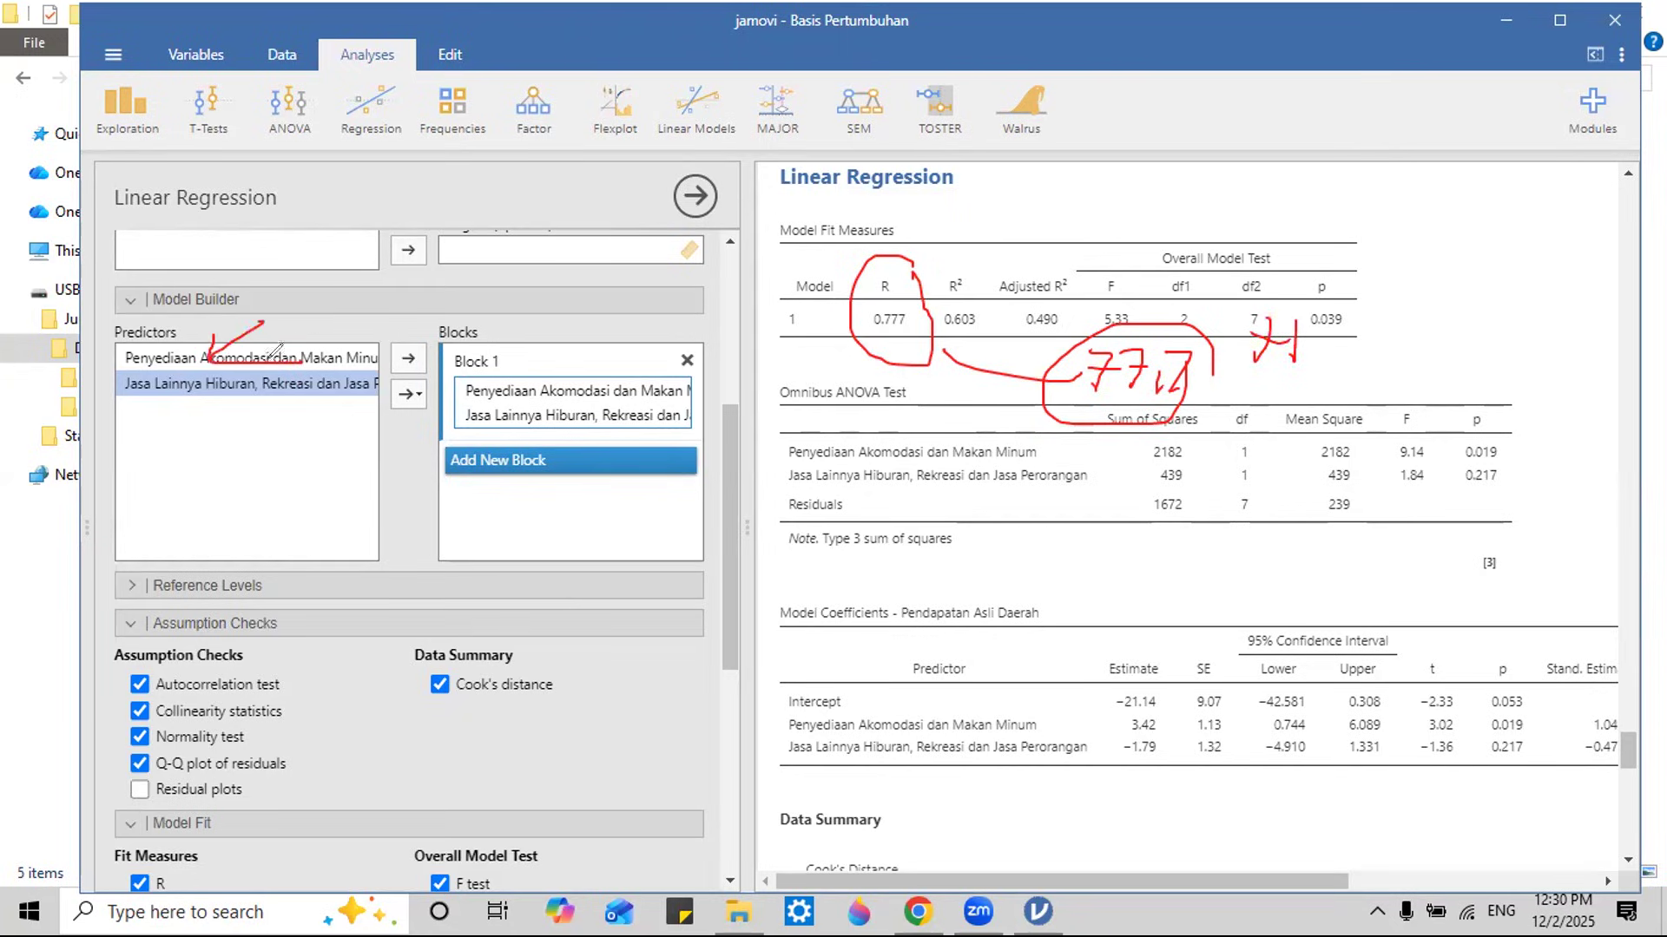
{"action": "mouse_move", "coordinate": [177, 434]}
{"action": "left_mouse_down"}
{"action": "mouse_move", "coordinate": [231, 393]}
{"action": "mouse_move", "coordinate": [235, 414]}
{"action": "left_mouse_up"}
{"action": "mouse_move", "coordinate": [1255, 384]}
{"action": "left_mouse_down"}
{"action": "mouse_move", "coordinate": [1279, 413]}
{"action": "mouse_move", "coordinate": [1259, 415]}
{"action": "left_mouse_up"}
{"action": "left_click_drag", "start_coordinate": [1290, 392], "coordinate": [1334, 420]}
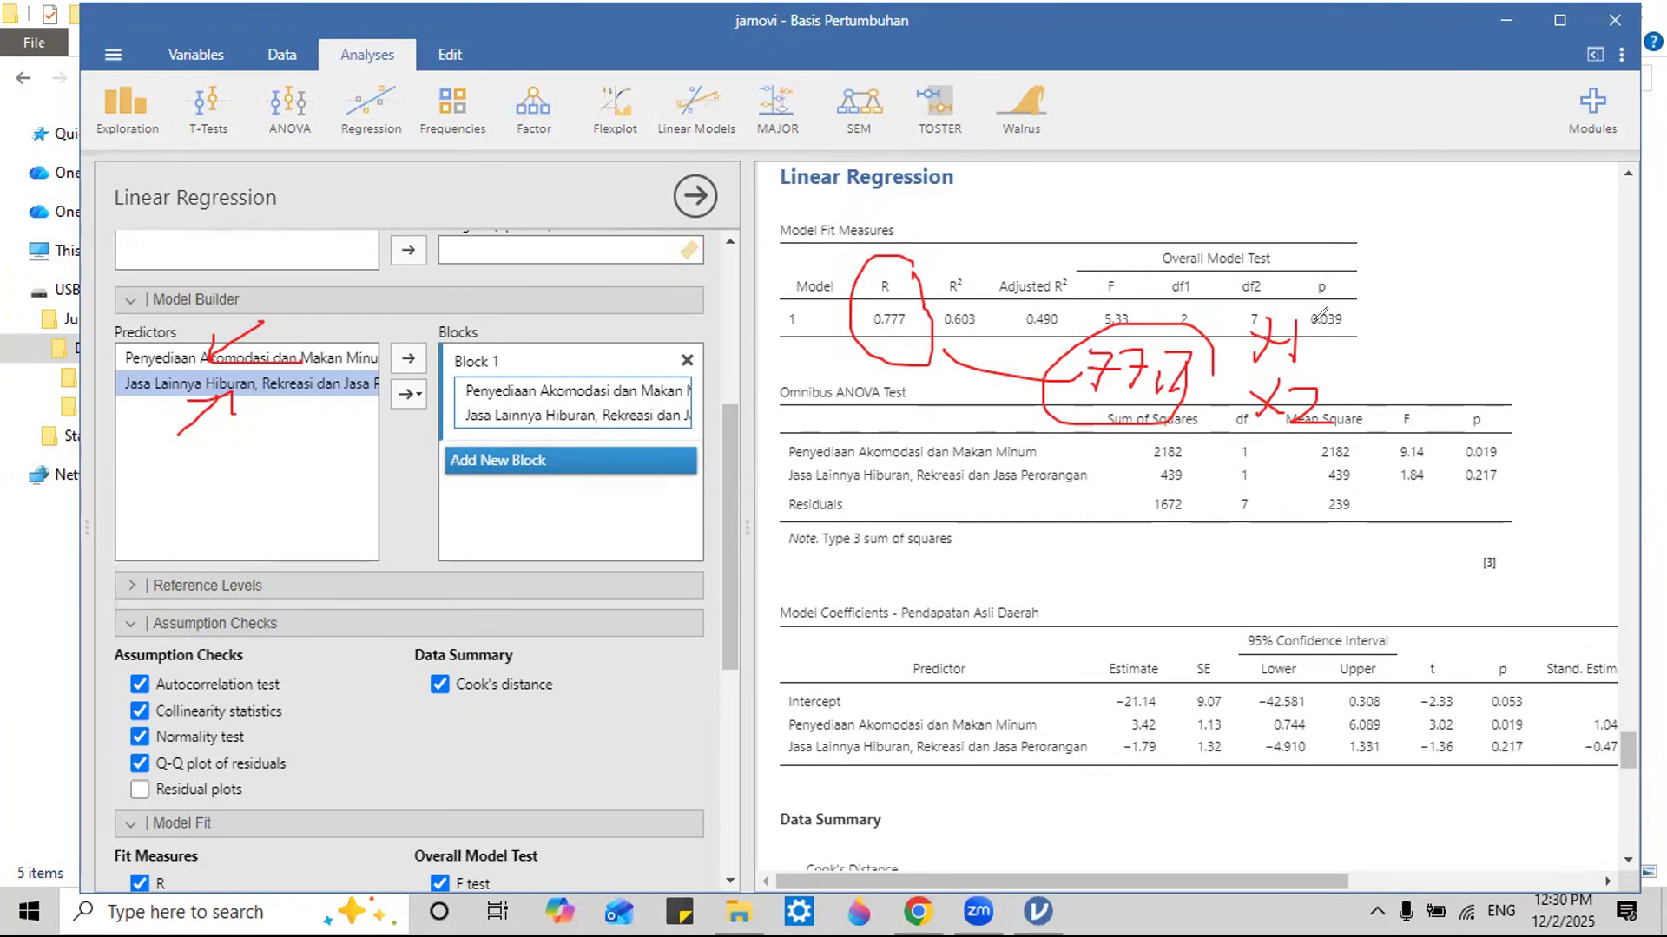
Step: Join the handwritten X1 and X2 to a handwritten y and scribble a label beside the y
{"action": "mouse_move", "coordinate": [1319, 337]}
{"action": "left_mouse_down"}
{"action": "mouse_move", "coordinate": [1389, 363]}
{"action": "mouse_move", "coordinate": [1328, 406]}
{"action": "left_mouse_up"}
{"action": "left_click_drag", "start_coordinate": [1405, 340], "coordinate": [1409, 394]}
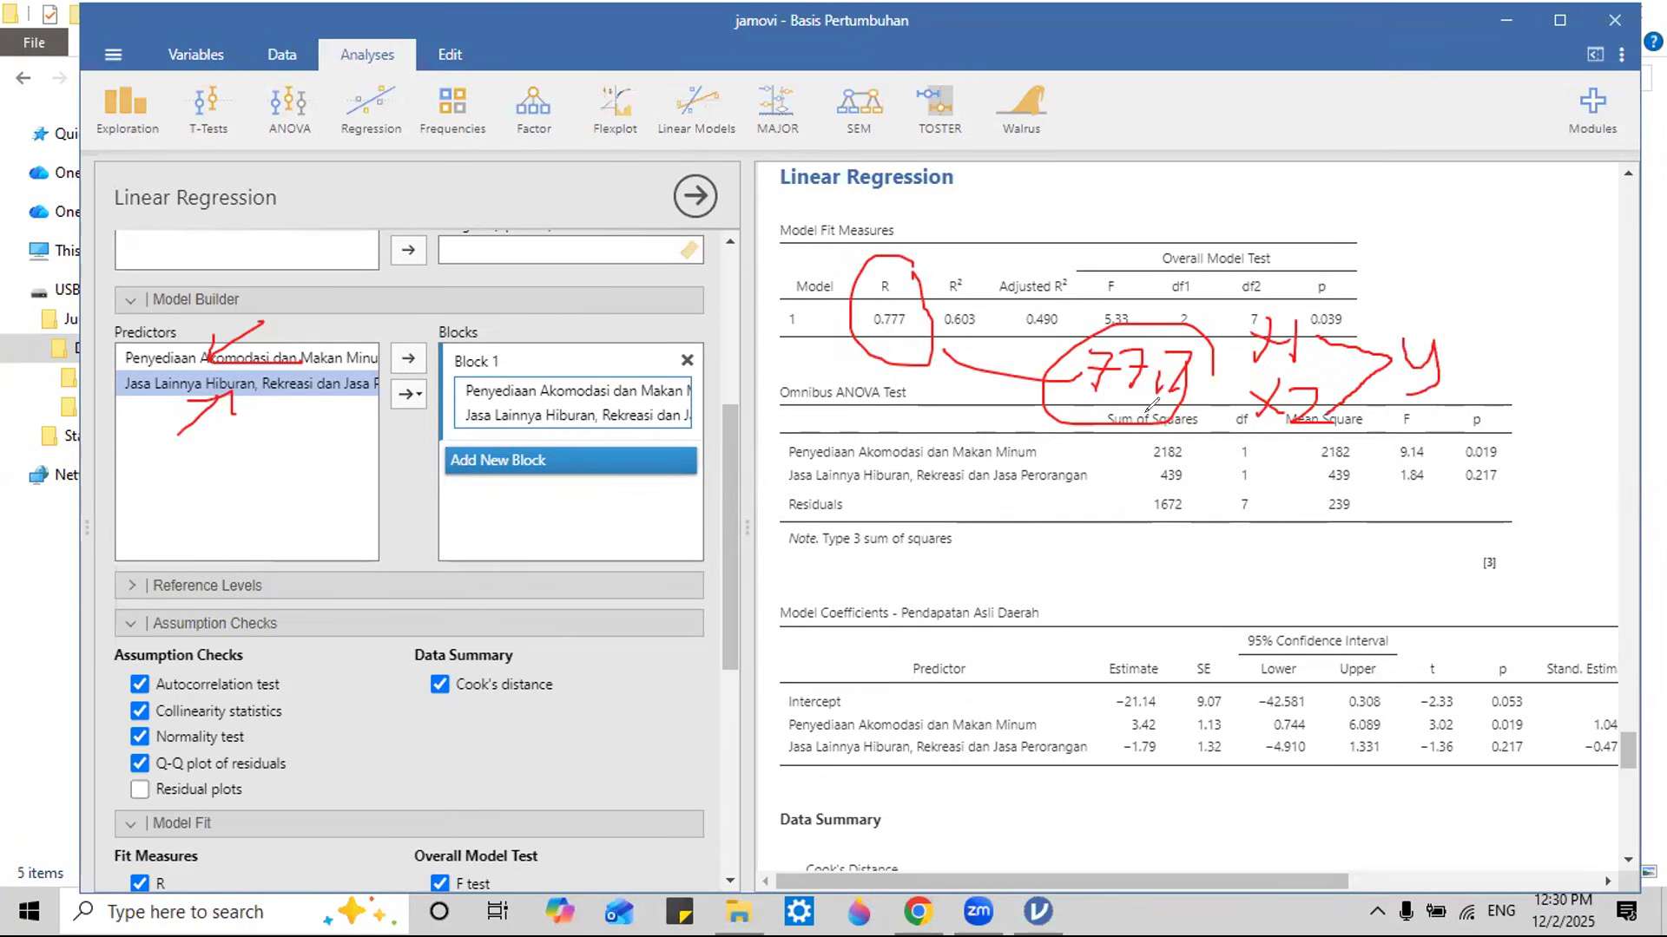
{"action": "mouse_move", "coordinate": [1460, 330]}
{"action": "left_mouse_down"}
{"action": "mouse_move", "coordinate": [1478, 372]}
{"action": "mouse_move", "coordinate": [1524, 362]}
{"action": "left_mouse_up"}
{"action": "mouse_move", "coordinate": [1512, 317]}
{"action": "left_mouse_down"}
{"action": "mouse_move", "coordinate": [1513, 372]}
{"action": "mouse_move", "coordinate": [1538, 337]}
{"action": "mouse_move", "coordinate": [1568, 361]}
{"action": "left_mouse_up"}
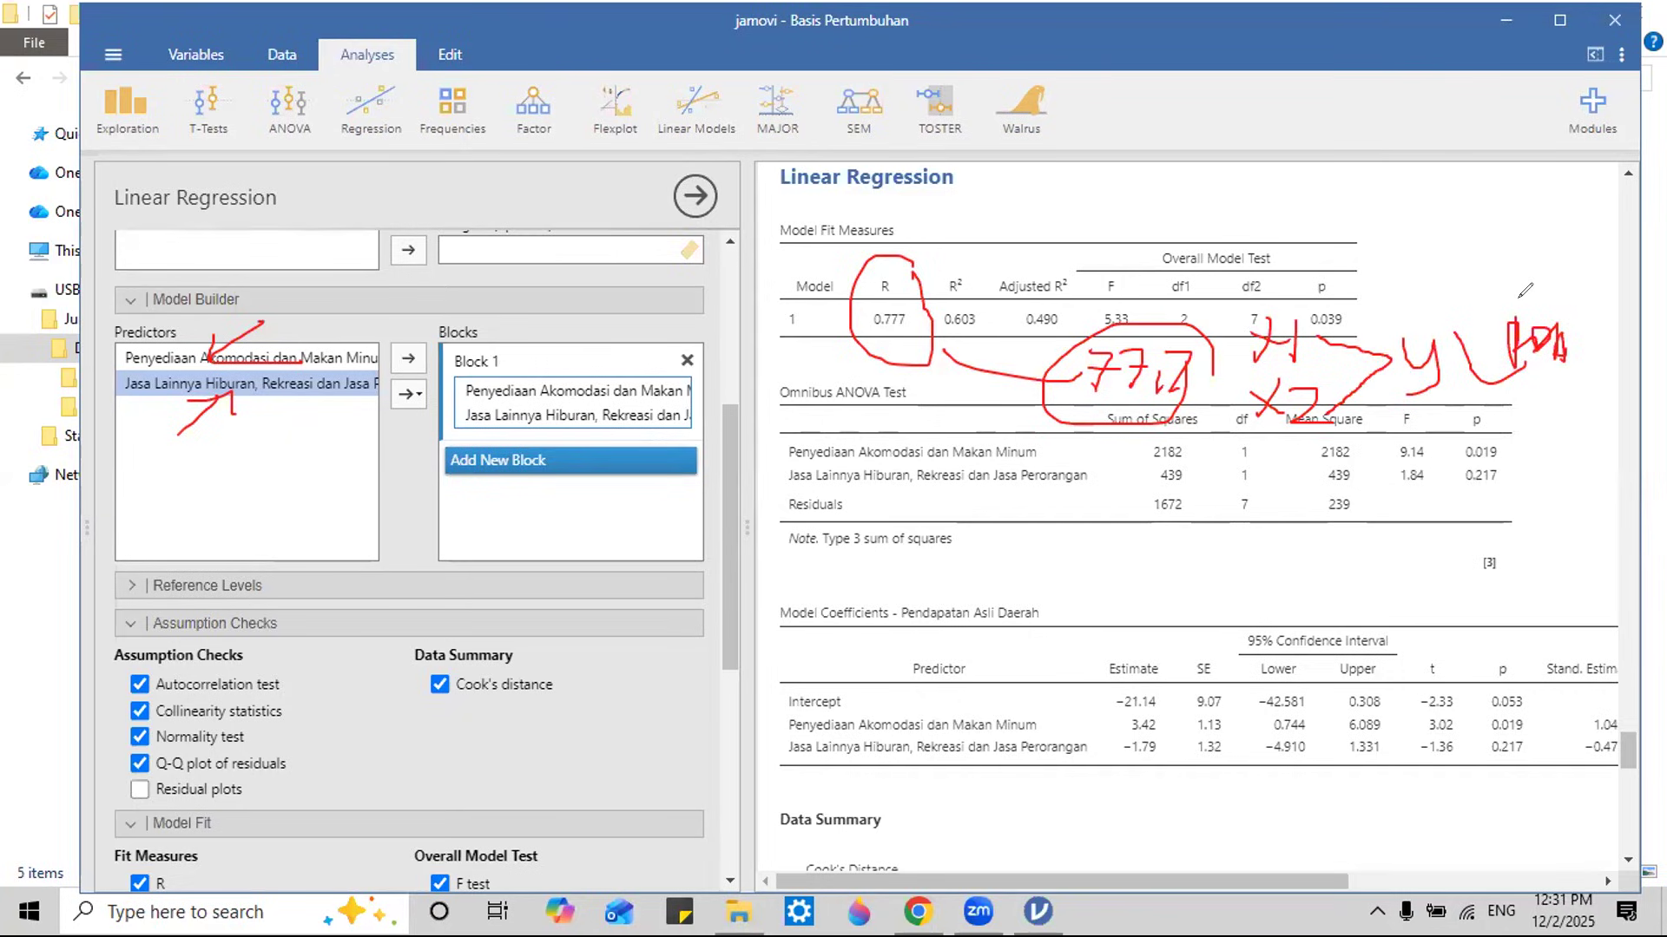
Step: Circle the model number, R² and p in Model Fit Measures, handwrite p < 0.05 below the table, and erase all annotations
{"action": "mouse_move", "coordinate": [807, 302]}
{"action": "left_mouse_down"}
{"action": "mouse_move", "coordinate": [777, 343]}
{"action": "mouse_move", "coordinate": [810, 292]}
{"action": "left_mouse_up"}
{"action": "mouse_move", "coordinate": [1400, 375]}
{"action": "left_mouse_down"}
{"action": "mouse_move", "coordinate": [1521, 328]}
{"action": "mouse_move", "coordinate": [1523, 384]}
{"action": "left_mouse_up"}
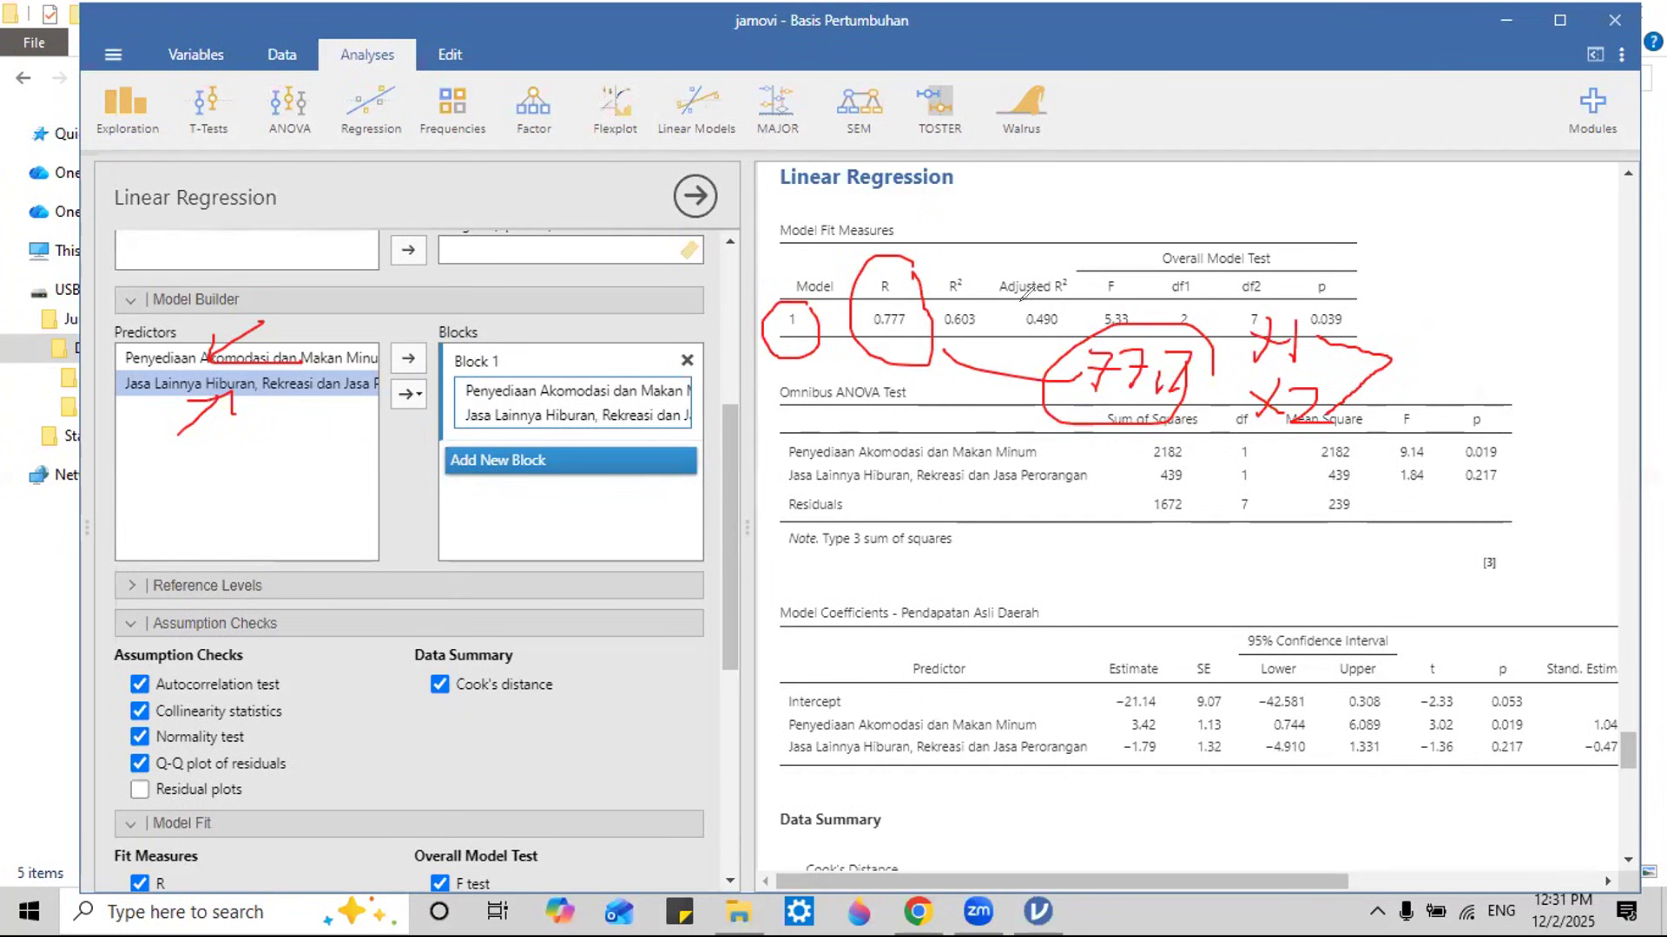
{"action": "mouse_move", "coordinate": [950, 252]}
{"action": "left_mouse_down"}
{"action": "mouse_move", "coordinate": [921, 273]}
{"action": "mouse_move", "coordinate": [954, 357]}
{"action": "mouse_move", "coordinate": [990, 278]}
{"action": "left_mouse_up"}
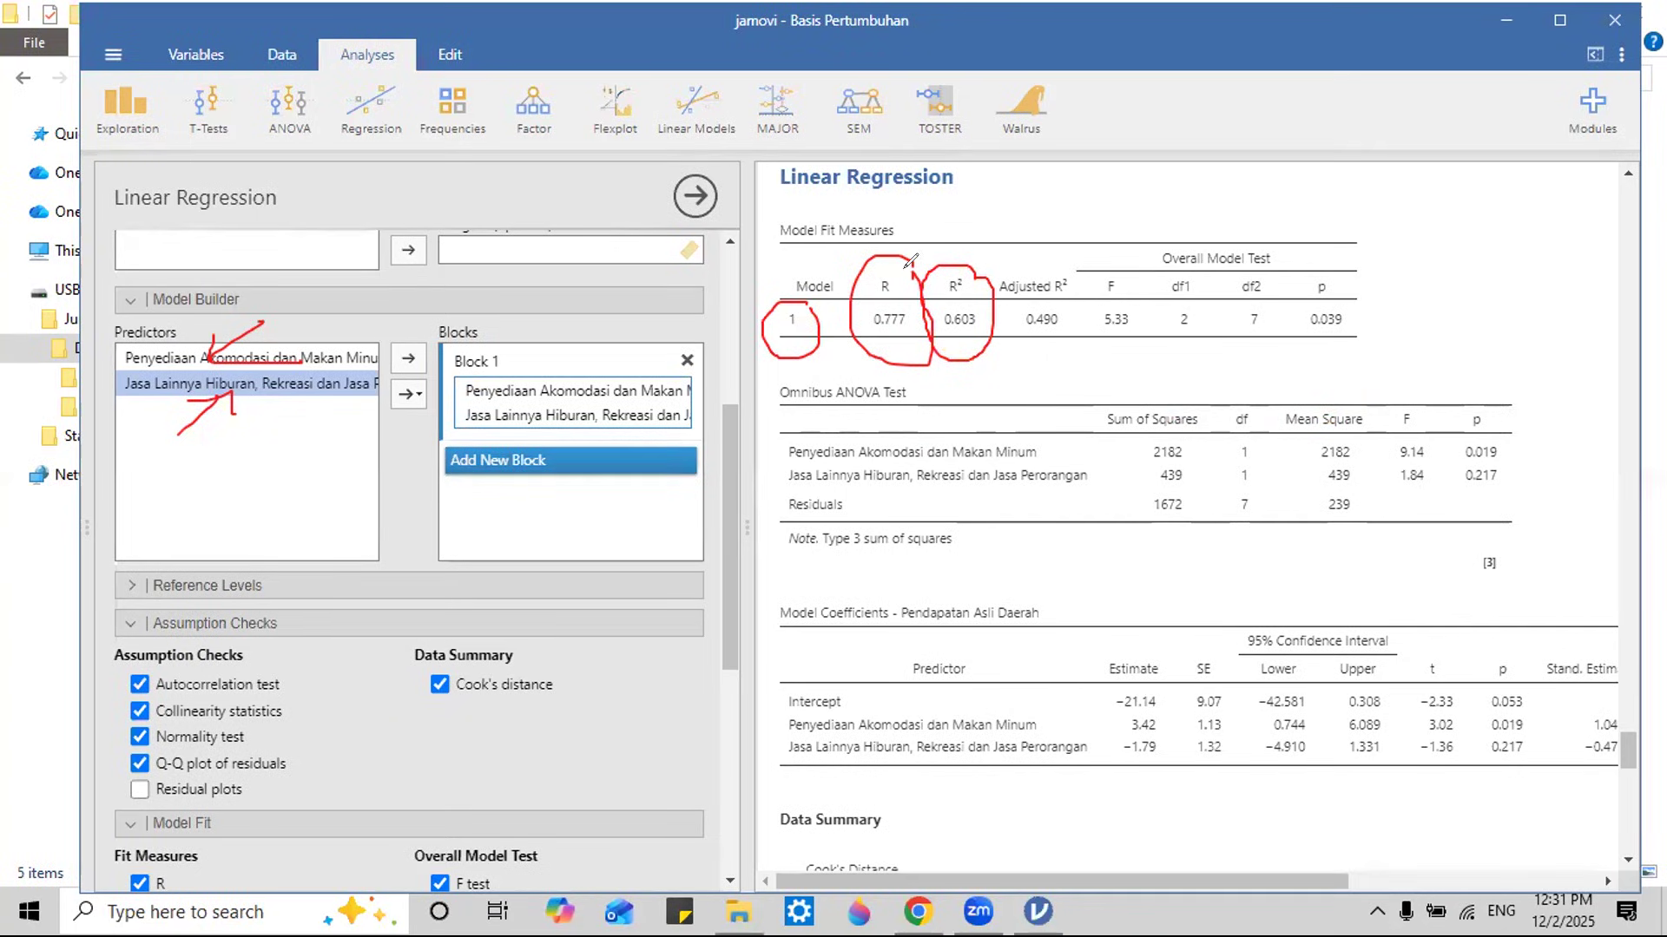
{"action": "mouse_move", "coordinate": [1378, 276]}
{"action": "left_mouse_down"}
{"action": "mouse_move", "coordinate": [1341, 261]}
{"action": "mouse_move", "coordinate": [1321, 345]}
{"action": "mouse_move", "coordinate": [1376, 265]}
{"action": "left_mouse_up"}
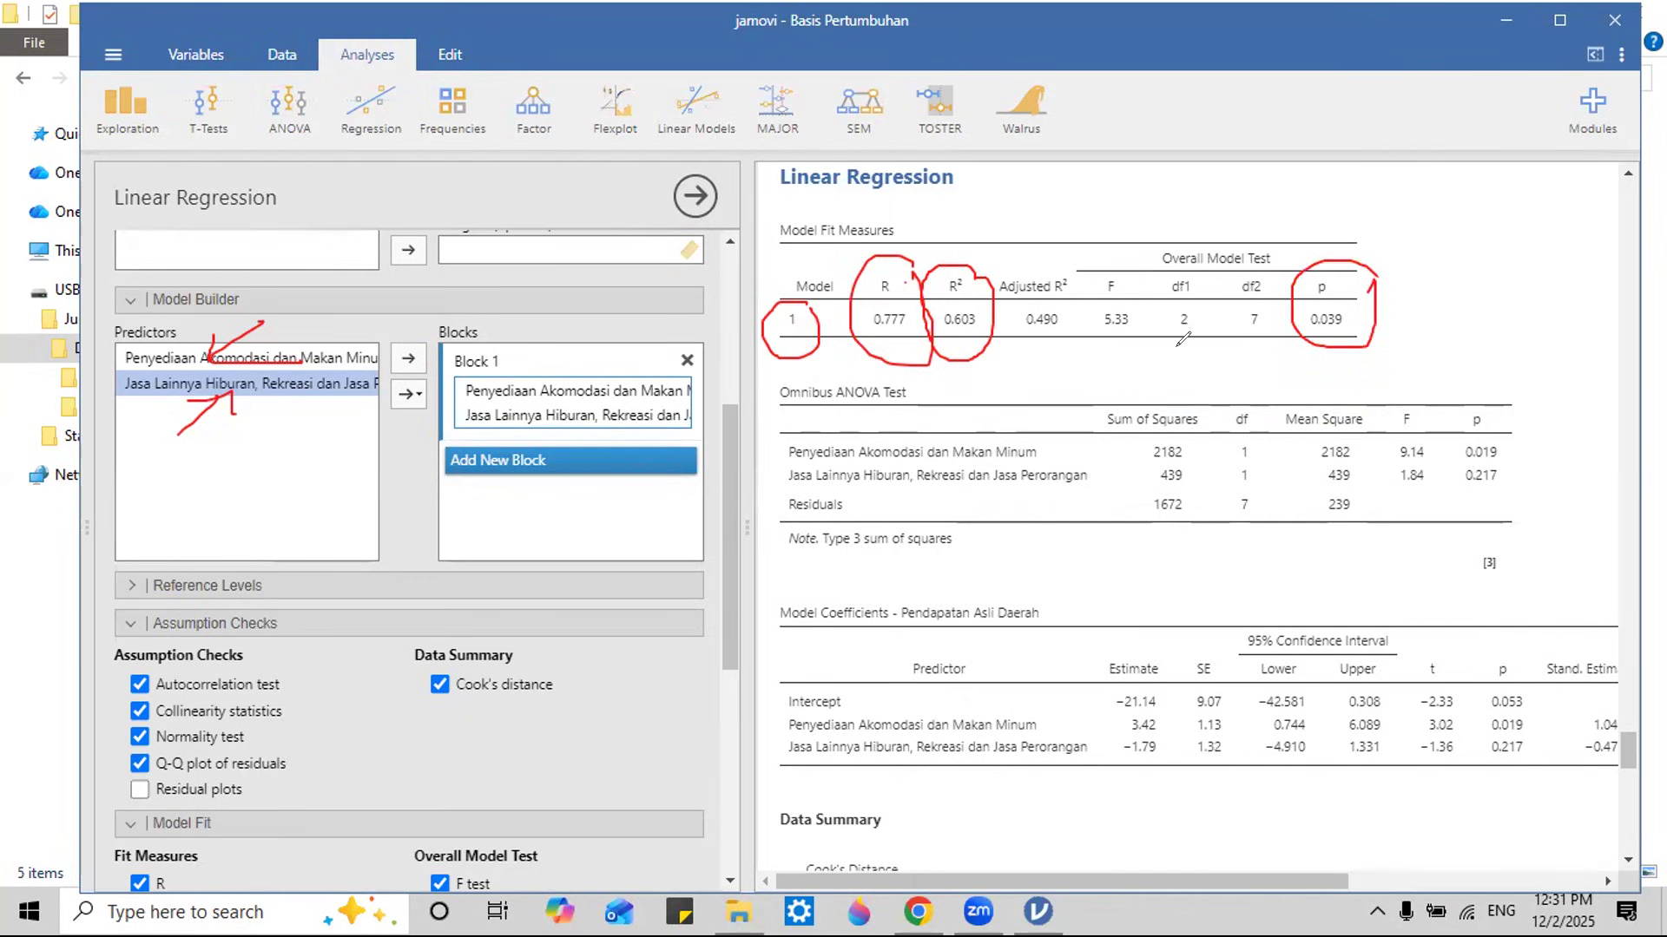
{"action": "mouse_move", "coordinate": [1179, 341]}
{"action": "left_mouse_down"}
{"action": "mouse_move", "coordinate": [1182, 403]}
{"action": "mouse_move", "coordinate": [1180, 369]}
{"action": "mouse_move", "coordinate": [1285, 382]}
{"action": "mouse_move", "coordinate": [1394, 355]}
{"action": "mouse_move", "coordinate": [1380, 386]}
{"action": "left_mouse_up"}
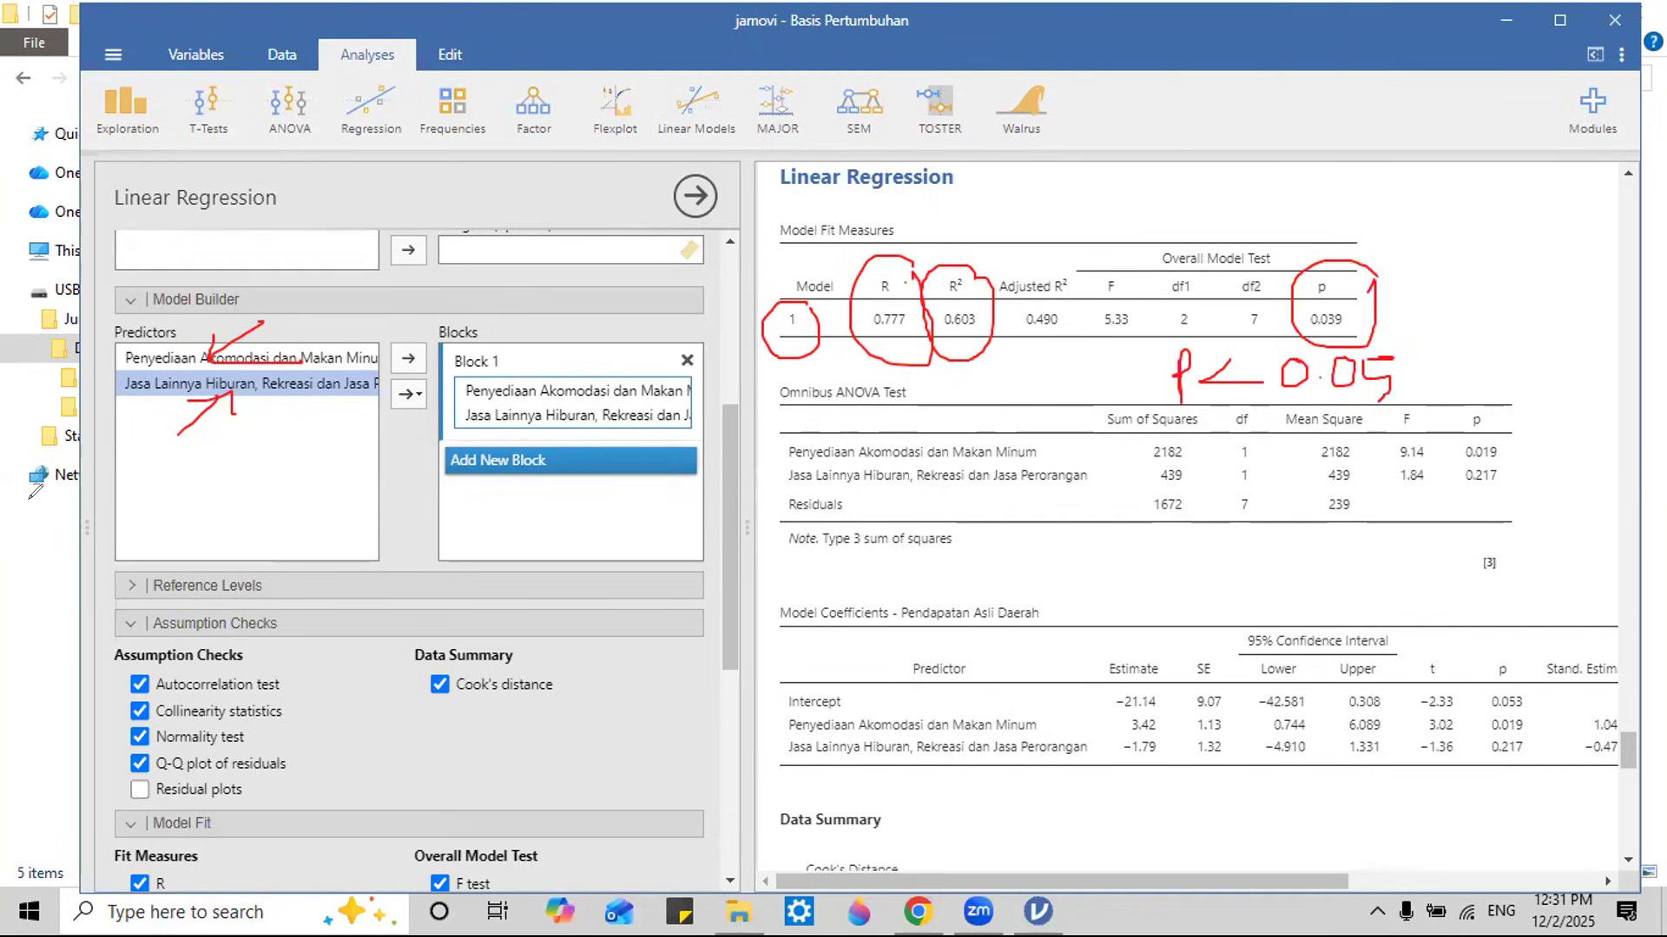
{"action": "key", "text": "e"}
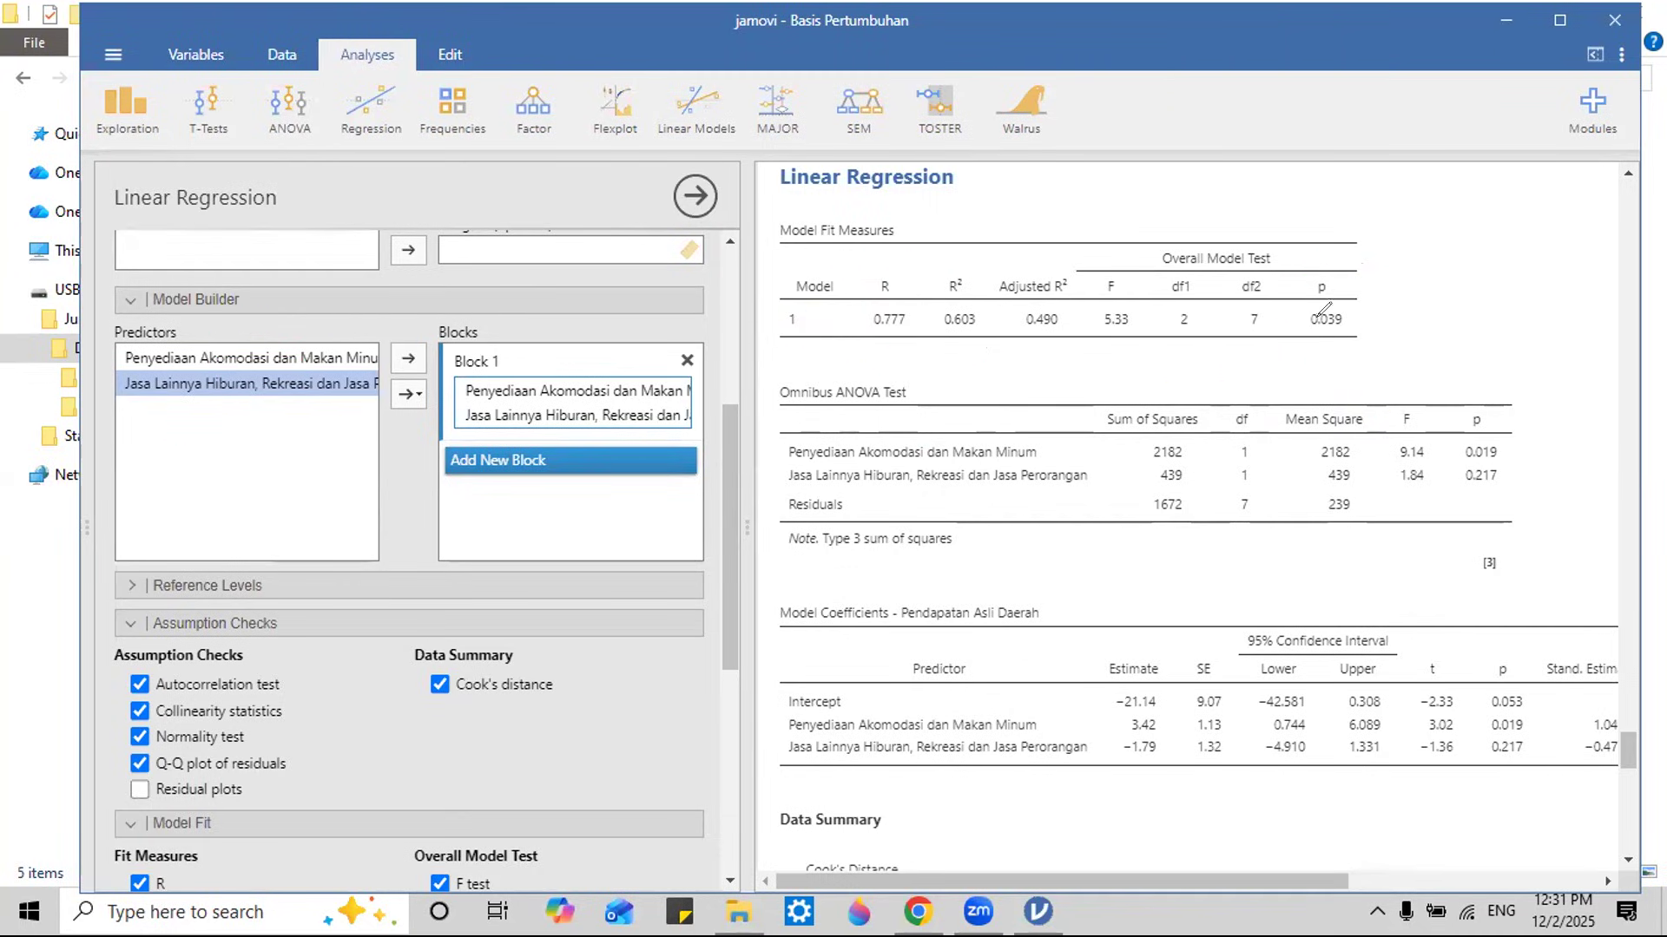
Step: Mark the overall model p value with an arrowhead and circle the R and p columns in Model Fit Measures
{"action": "mouse_move", "coordinate": [1182, 368]}
{"action": "left_mouse_down"}
{"action": "mouse_move", "coordinate": [1196, 392]}
{"action": "mouse_move", "coordinate": [1248, 378]}
{"action": "left_mouse_up"}
{"action": "mouse_move", "coordinate": [1317, 276]}
{"action": "left_mouse_down"}
{"action": "mouse_move", "coordinate": [1287, 300]}
{"action": "mouse_move", "coordinate": [1305, 276]}
{"action": "left_mouse_up"}
{"action": "mouse_move", "coordinate": [1293, 346]}
{"action": "left_mouse_down"}
{"action": "mouse_move", "coordinate": [1265, 372]}
{"action": "mouse_move", "coordinate": [1283, 383]}
{"action": "mouse_move", "coordinate": [1302, 363]}
{"action": "mouse_move", "coordinate": [1374, 387]}
{"action": "mouse_move", "coordinate": [1393, 370]}
{"action": "mouse_move", "coordinate": [1384, 400]}
{"action": "mouse_move", "coordinate": [1556, 352]}
{"action": "mouse_move", "coordinate": [1541, 392]}
{"action": "left_mouse_up"}
{"action": "left_click", "coordinate": [1510, 383]}
{"action": "left_click_drag", "start_coordinate": [1382, 310], "coordinate": [1393, 330]}
{"action": "mouse_move", "coordinate": [917, 287]}
{"action": "left_mouse_down"}
{"action": "mouse_move", "coordinate": [890, 250]}
{"action": "mouse_move", "coordinate": [903, 325]}
{"action": "mouse_move", "coordinate": [917, 293]}
{"action": "left_mouse_up"}
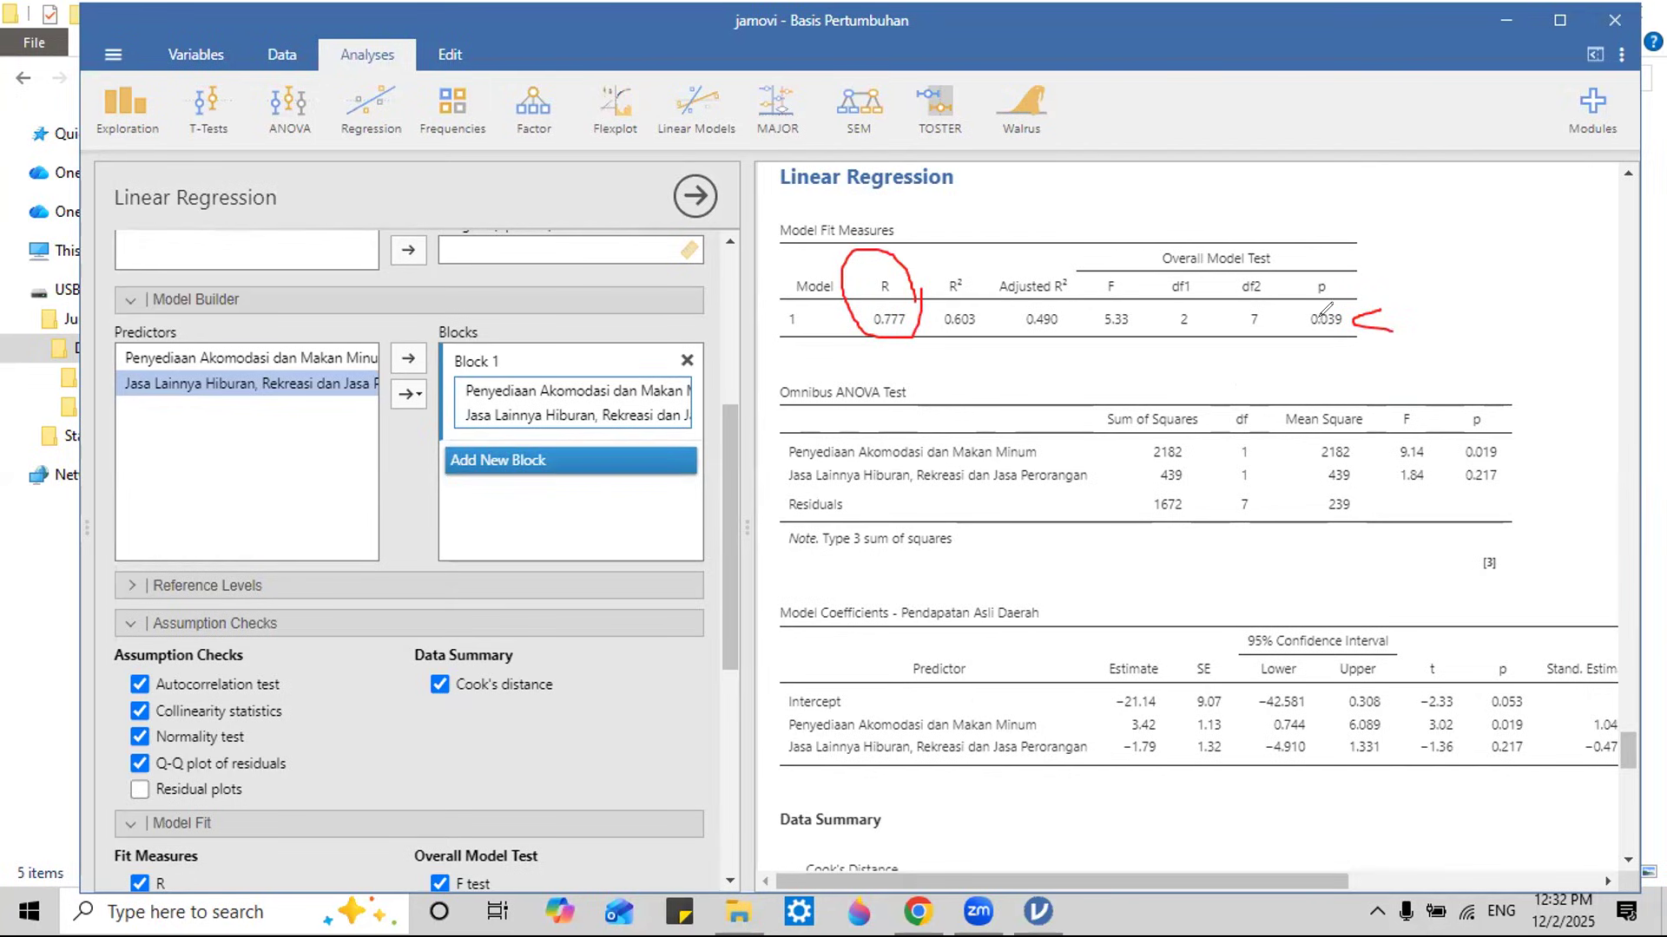
{"action": "mouse_move", "coordinate": [1344, 258]}
{"action": "left_mouse_down"}
{"action": "mouse_move", "coordinate": [1291, 329]}
{"action": "mouse_move", "coordinate": [1370, 271]}
{"action": "left_mouse_up"}
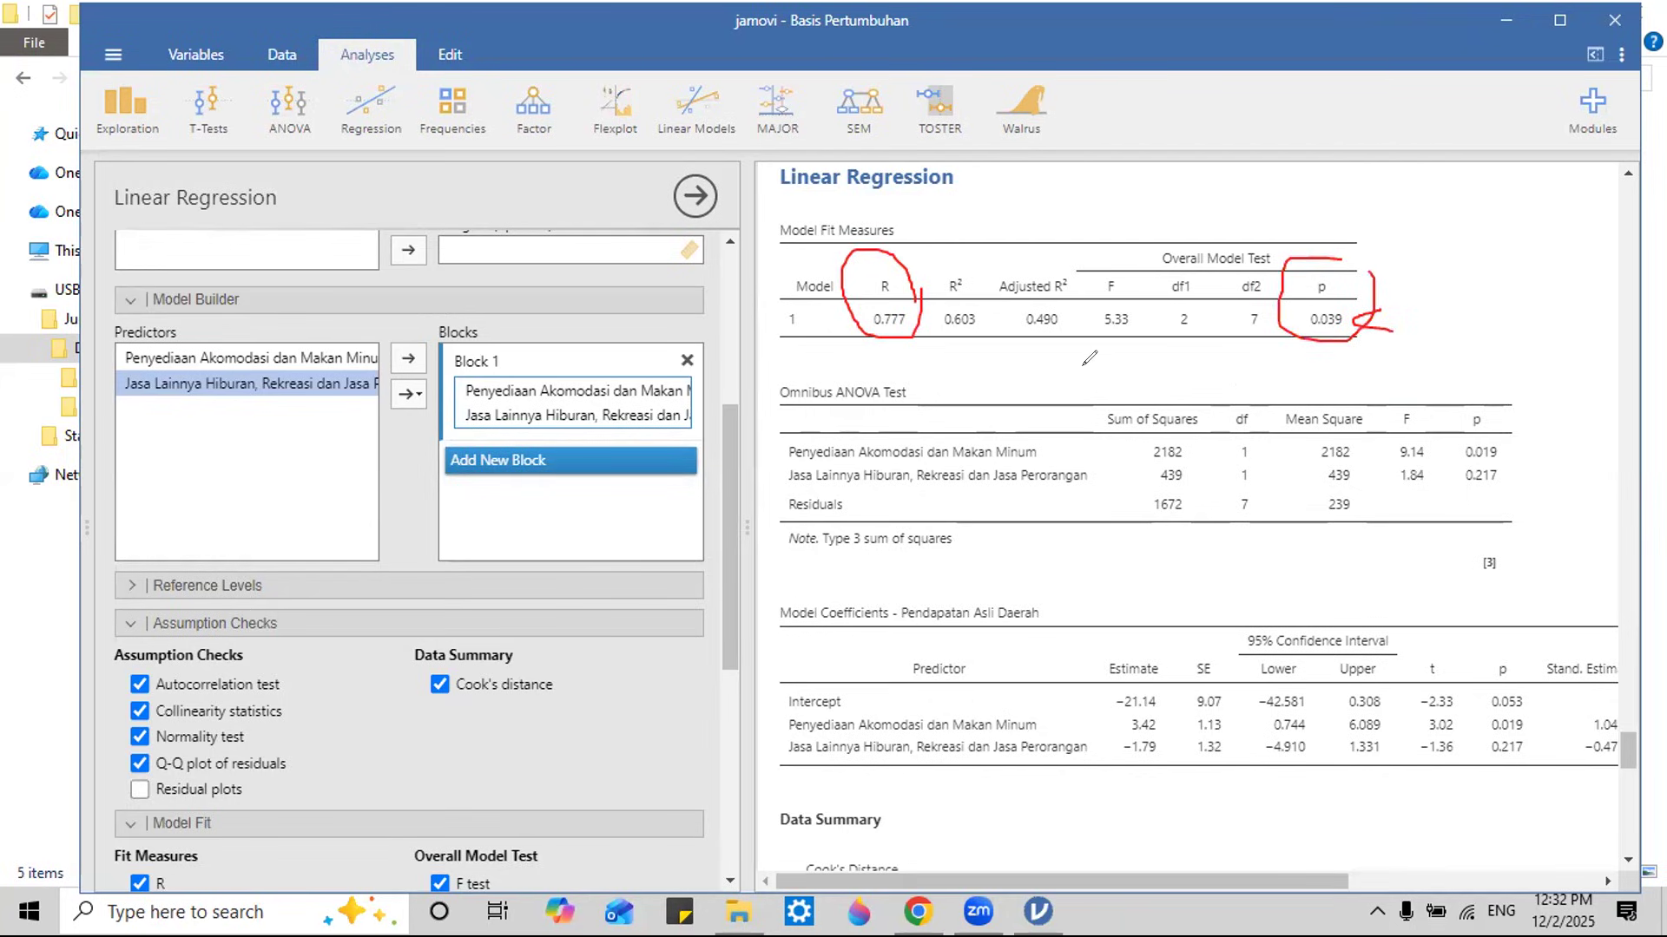
Step: Encircle the whole Model Fit Measures table, draw a downward arrow, check mark and t beside the ANOVA table, and clear the drawings
{"action": "mouse_move", "coordinate": [921, 211]}
{"action": "left_mouse_down"}
{"action": "mouse_move", "coordinate": [760, 221]}
{"action": "mouse_move", "coordinate": [1119, 343]}
{"action": "mouse_move", "coordinate": [1500, 347]}
{"action": "left_mouse_up"}
{"action": "left_click_drag", "start_coordinate": [1480, 261], "coordinate": [890, 219]}
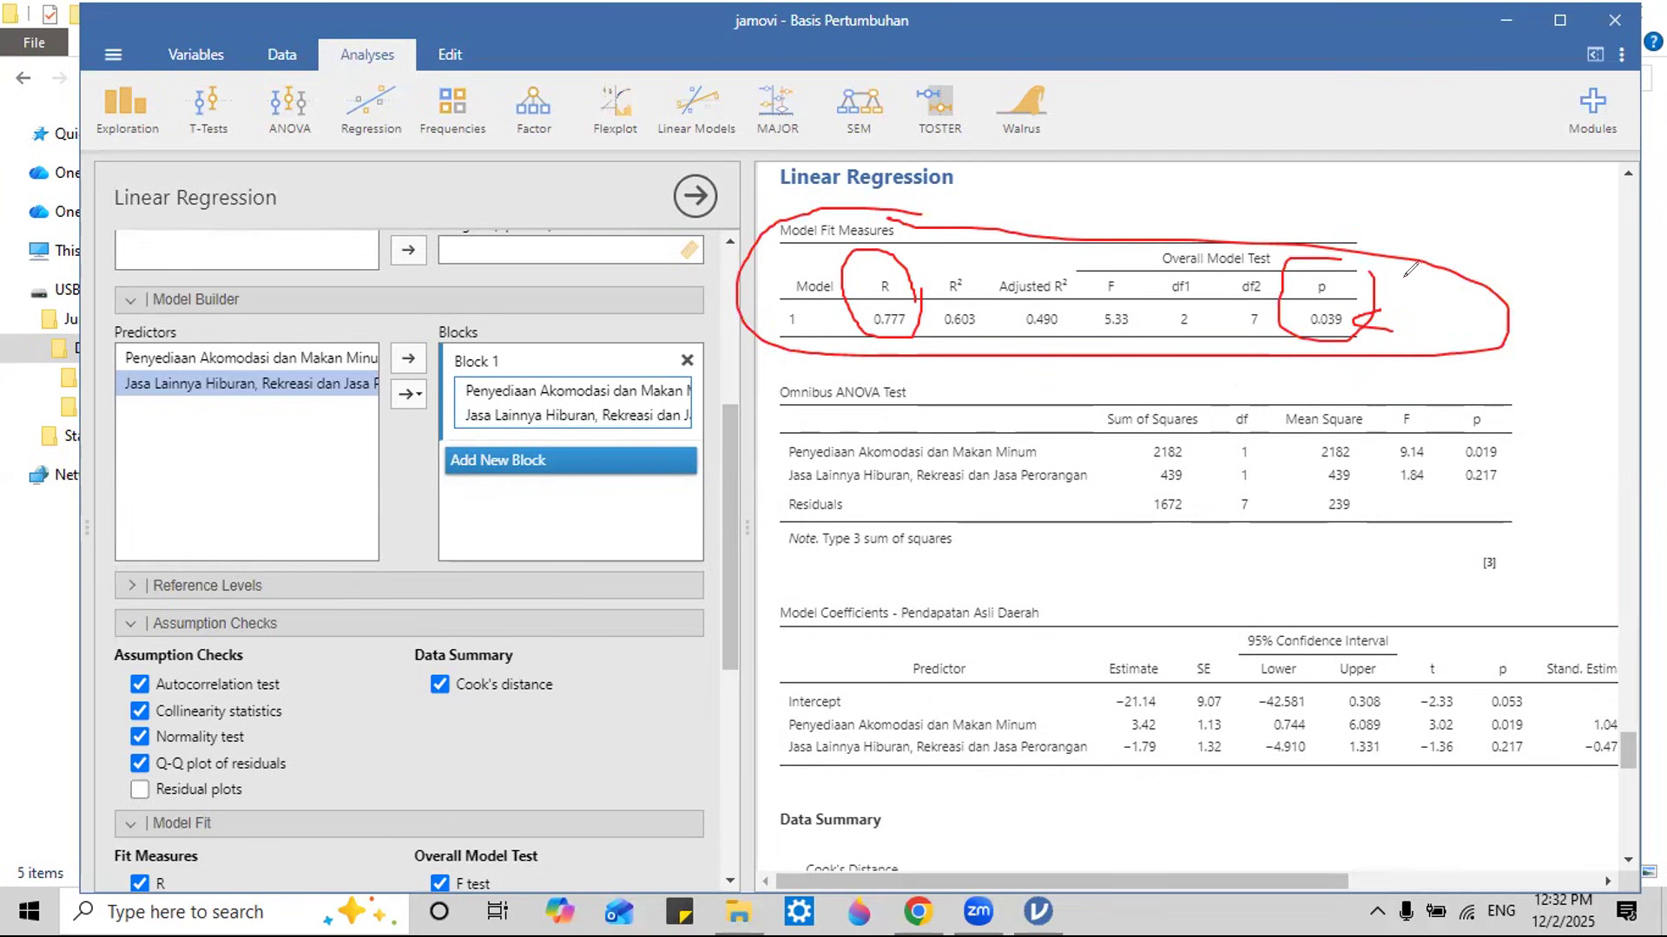
{"action": "mouse_move", "coordinate": [1521, 295]}
{"action": "left_mouse_down"}
{"action": "mouse_move", "coordinate": [1558, 312]}
{"action": "mouse_move", "coordinate": [1558, 408]}
{"action": "mouse_move", "coordinate": [1571, 392]}
{"action": "left_mouse_up"}
{"action": "left_click_drag", "start_coordinate": [1536, 456], "coordinate": [1597, 453]}
{"action": "mouse_move", "coordinate": [1557, 528]}
{"action": "left_mouse_down"}
{"action": "mouse_move", "coordinate": [1589, 568]}
{"action": "mouse_move", "coordinate": [1575, 555]}
{"action": "left_mouse_up"}
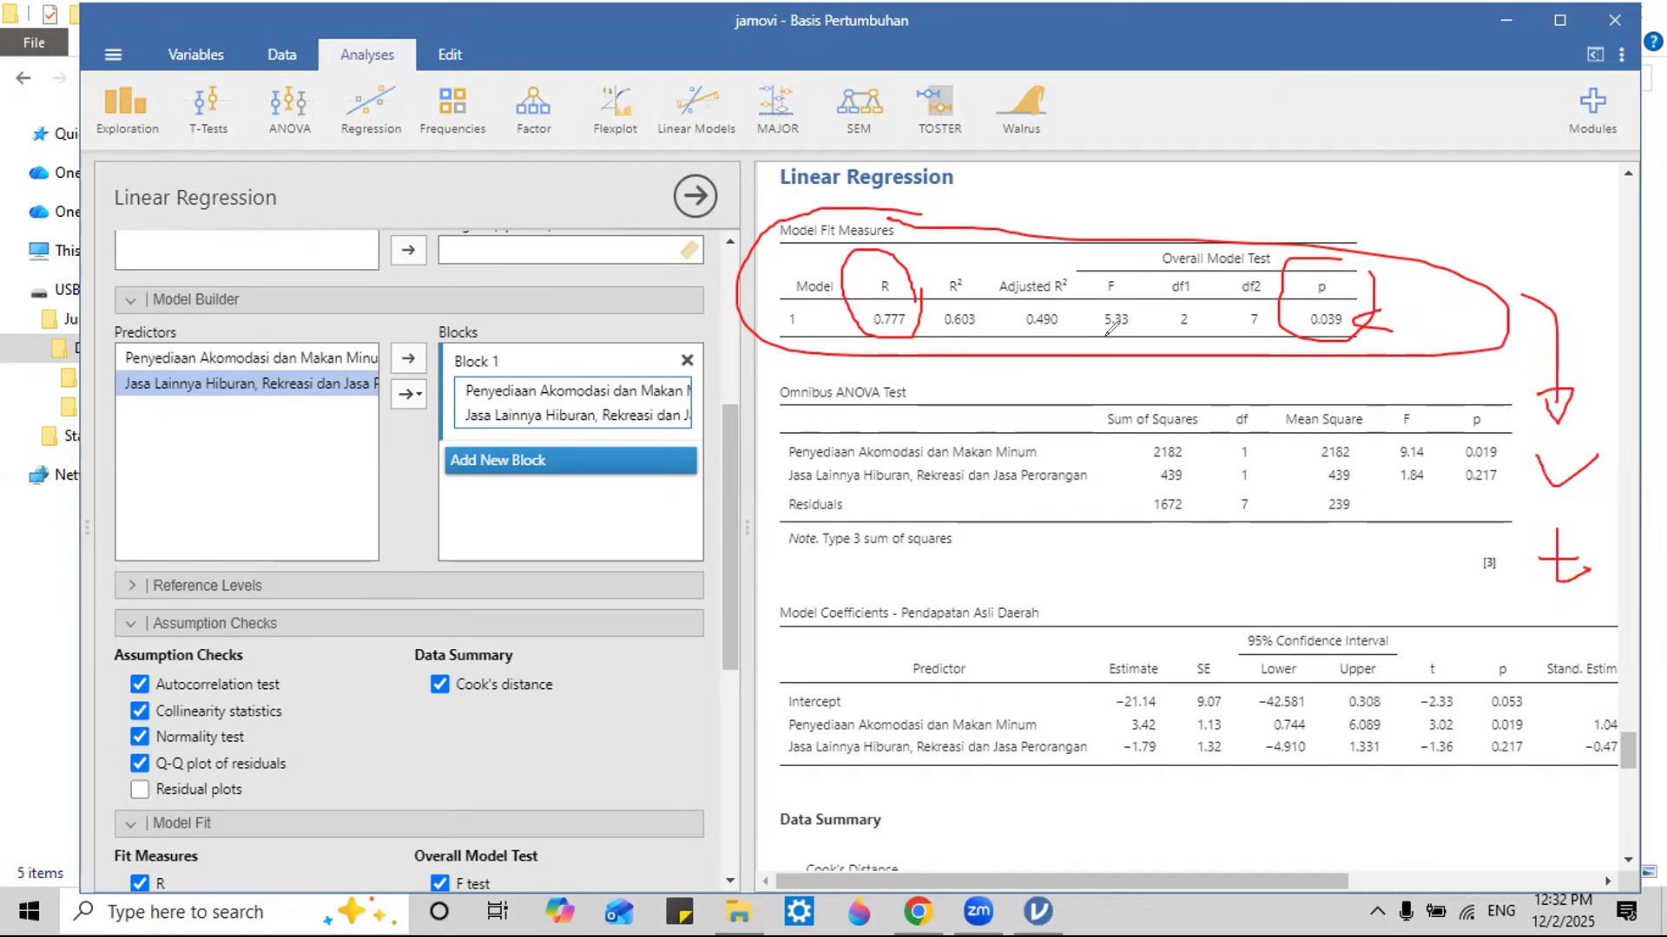
{"action": "key", "text": "Escape"}
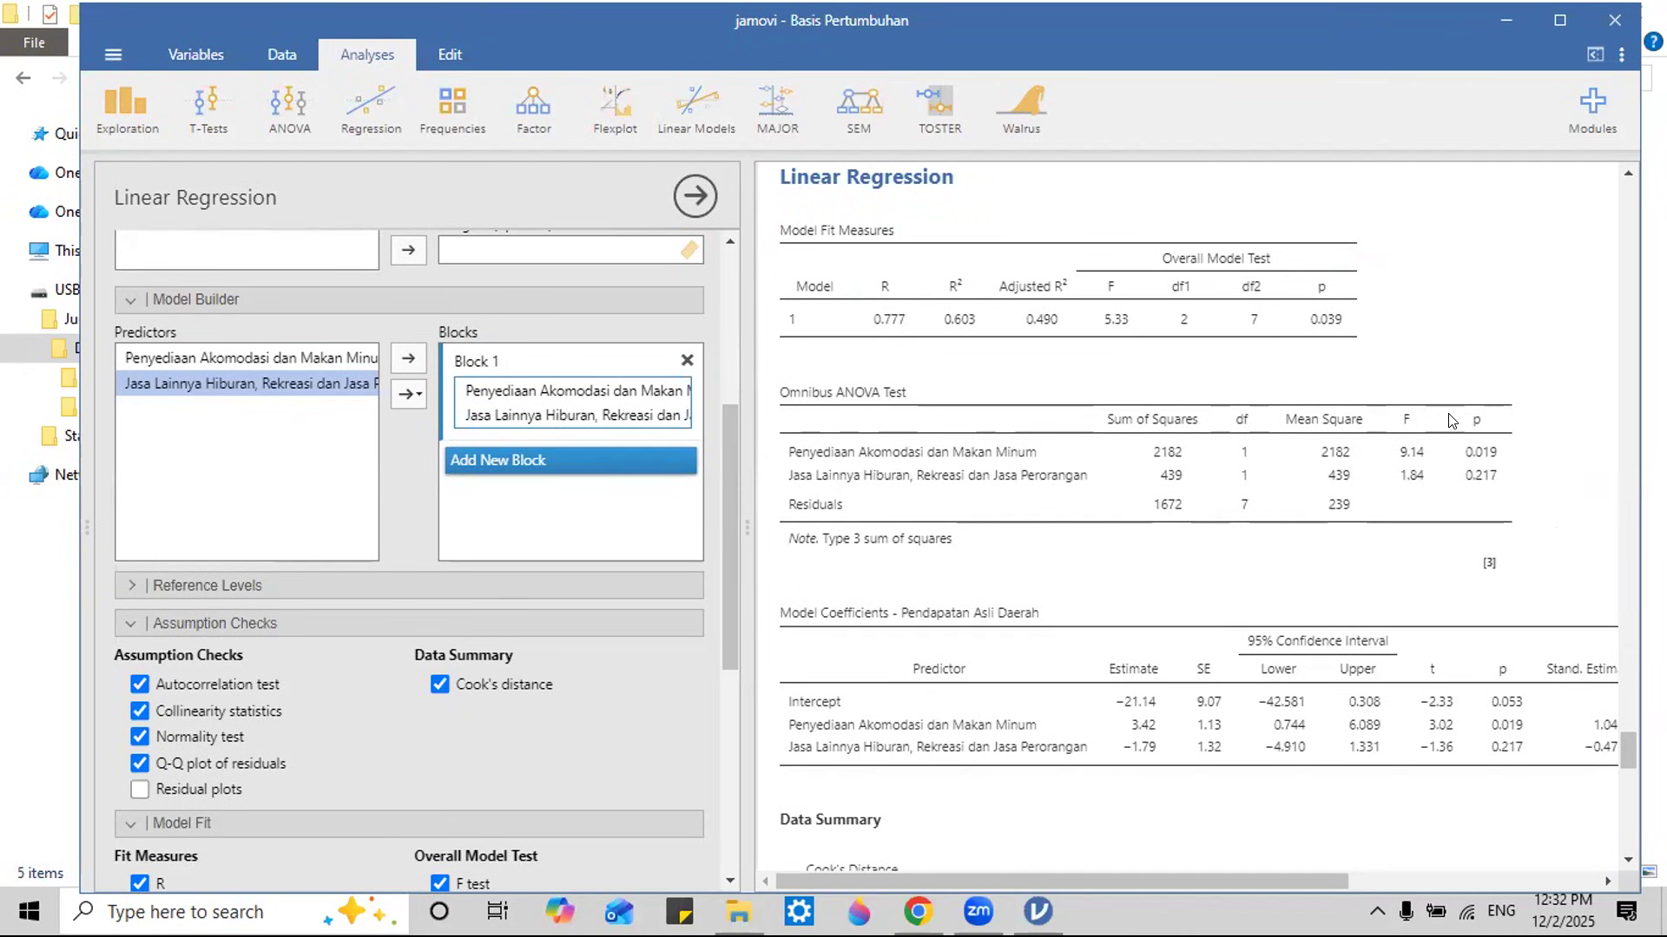
Step: Handwrite a circled 0.20 with 20 pointing to y, and a circled 80 pointing to another y
{"action": "mouse_move", "coordinate": [879, 344]}
{"action": "left_mouse_down"}
{"action": "mouse_move", "coordinate": [868, 356]}
{"action": "mouse_move", "coordinate": [884, 344]}
{"action": "mouse_move", "coordinate": [946, 365]}
{"action": "mouse_move", "coordinate": [941, 342]}
{"action": "mouse_move", "coordinate": [959, 336]}
{"action": "mouse_move", "coordinate": [948, 371]}
{"action": "left_mouse_up"}
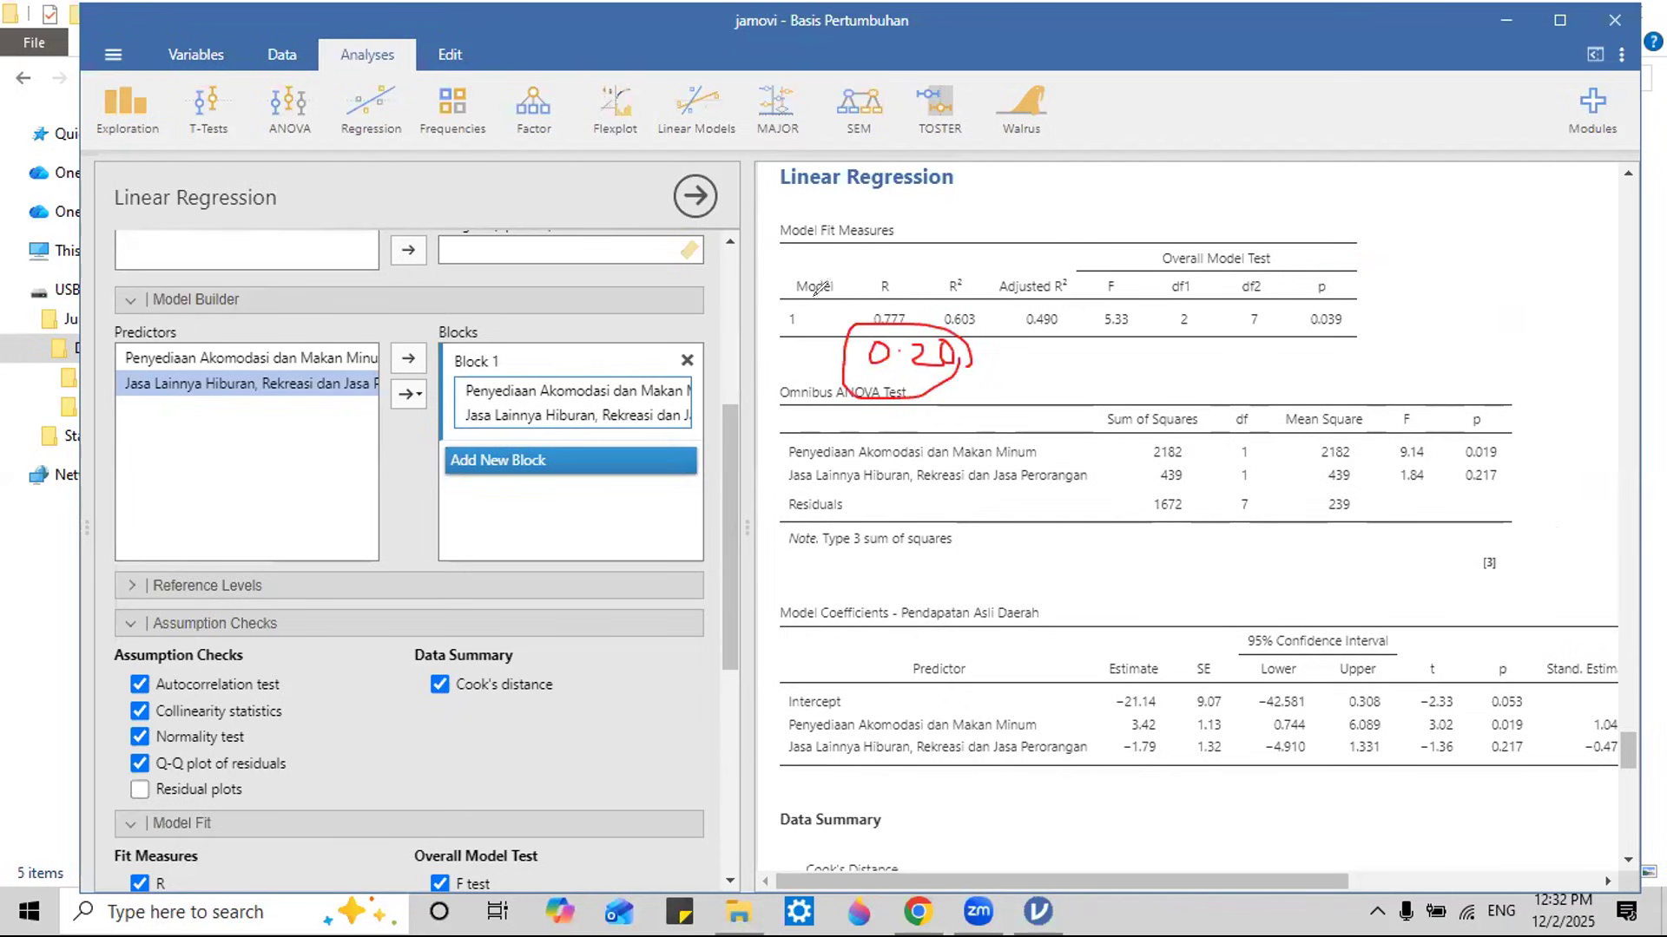
{"action": "mouse_move", "coordinate": [1010, 364]}
{"action": "left_mouse_down"}
{"action": "mouse_move", "coordinate": [1049, 395]}
{"action": "mouse_move", "coordinate": [1071, 348]}
{"action": "left_mouse_up"}
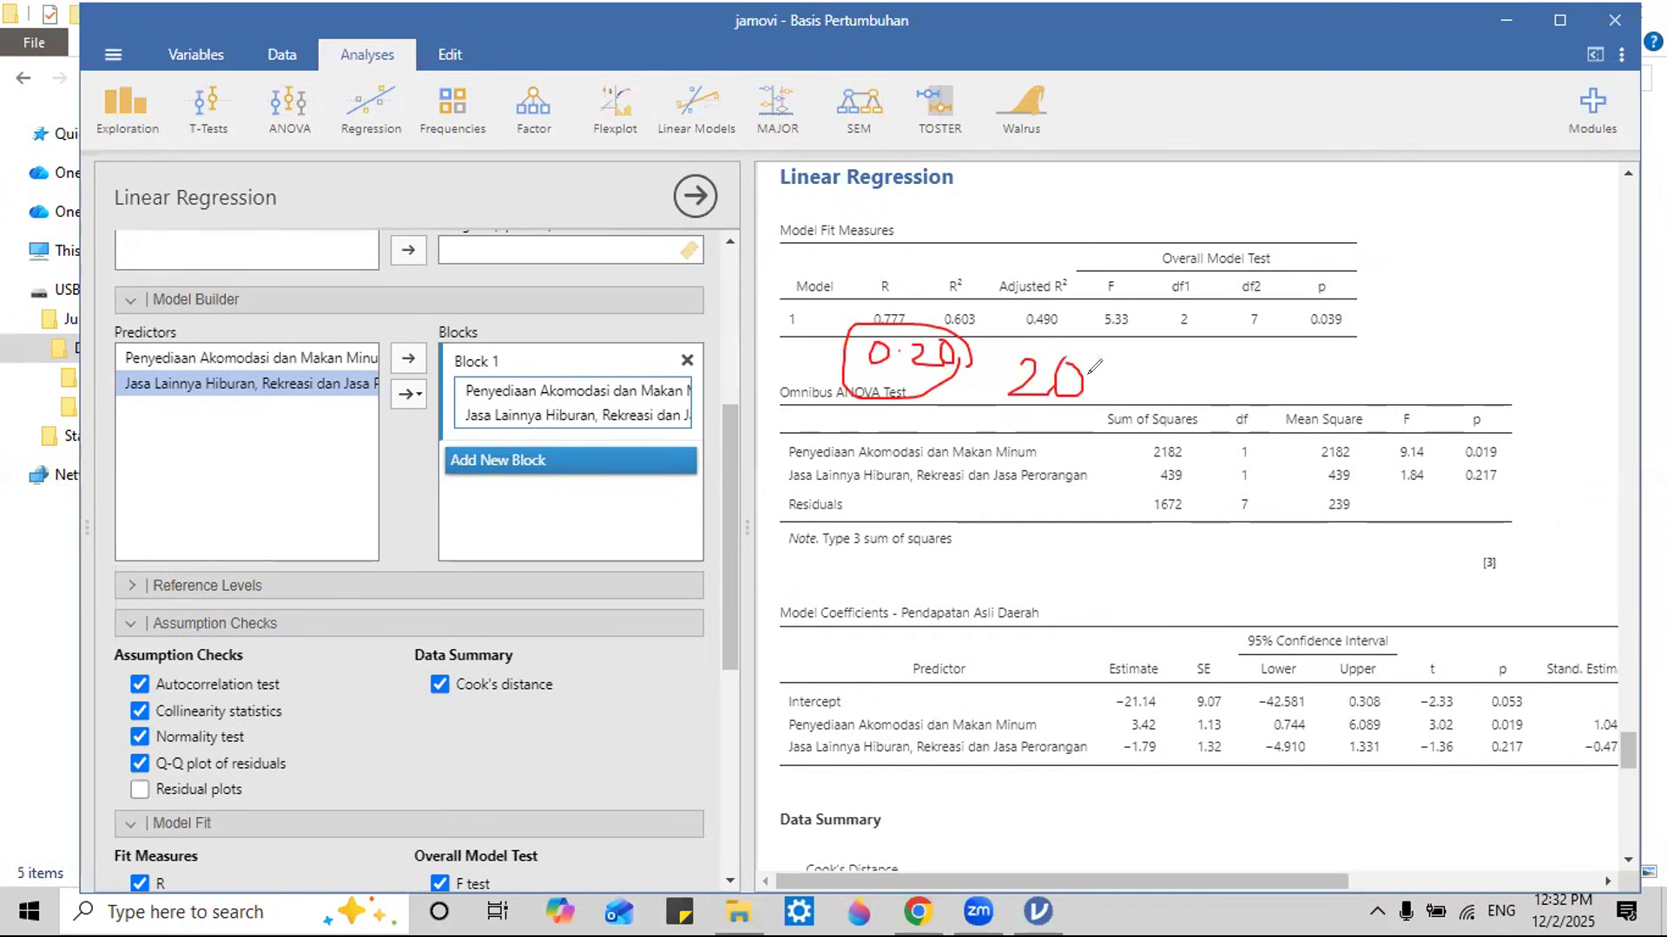
{"action": "mouse_move", "coordinate": [1111, 384]}
{"action": "left_mouse_down"}
{"action": "mouse_move", "coordinate": [1194, 382]}
{"action": "mouse_move", "coordinate": [1254, 404]}
{"action": "mouse_move", "coordinate": [1222, 420]}
{"action": "left_mouse_up"}
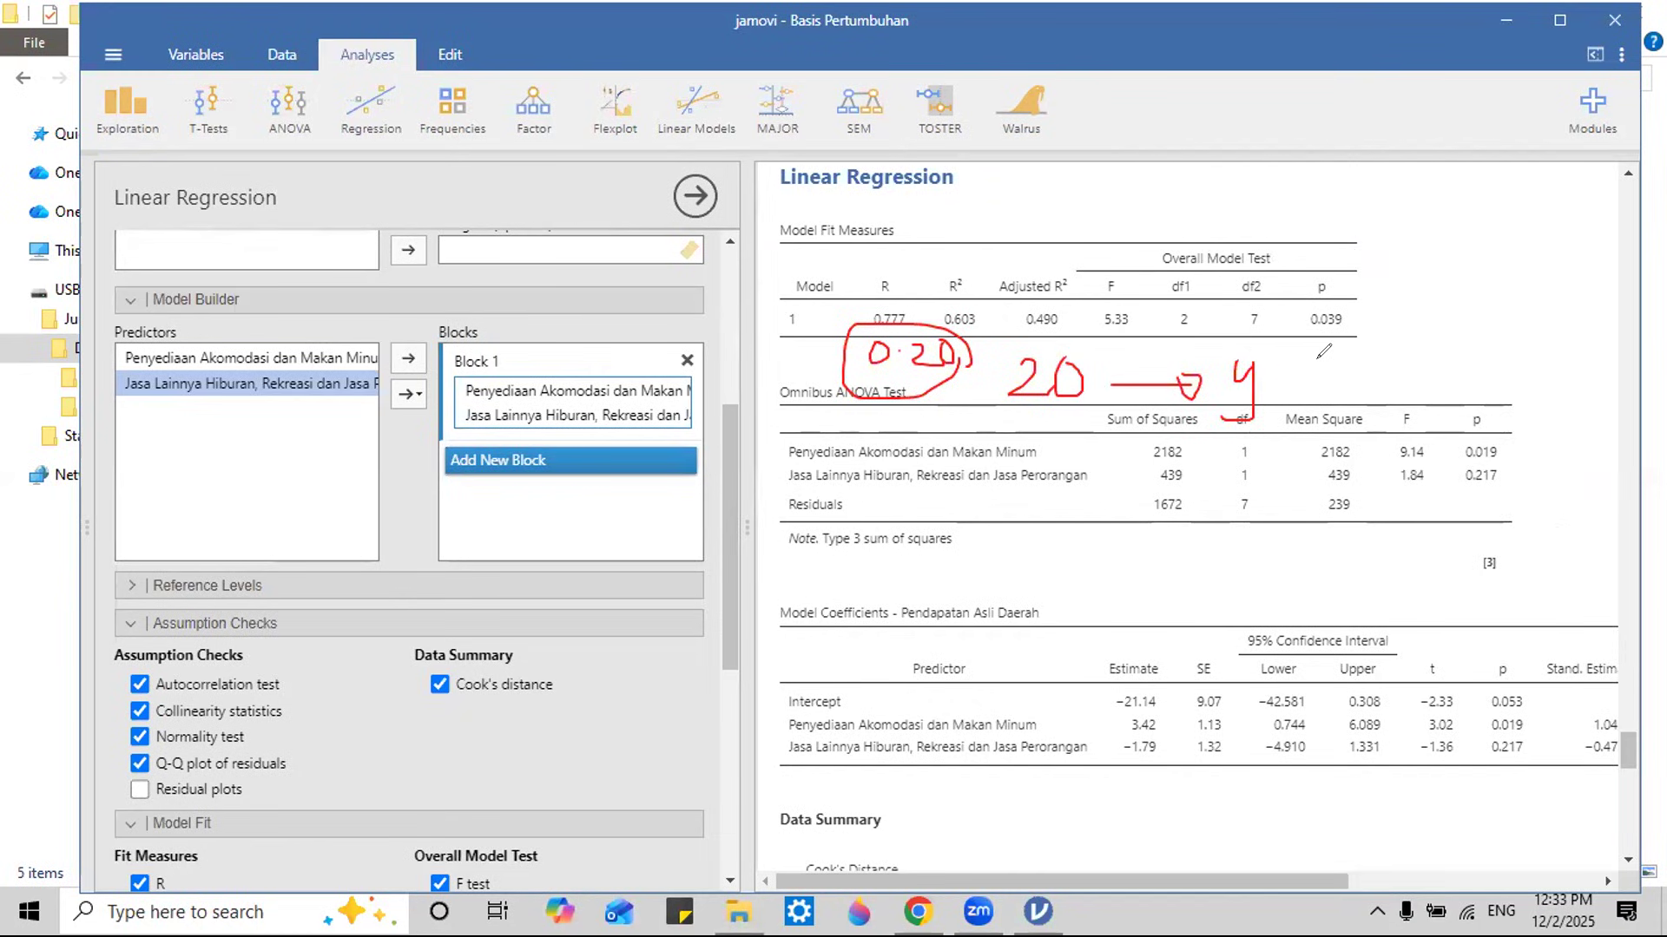
{"action": "left_click_drag", "start_coordinate": [1318, 300], "coordinate": [1354, 334]}
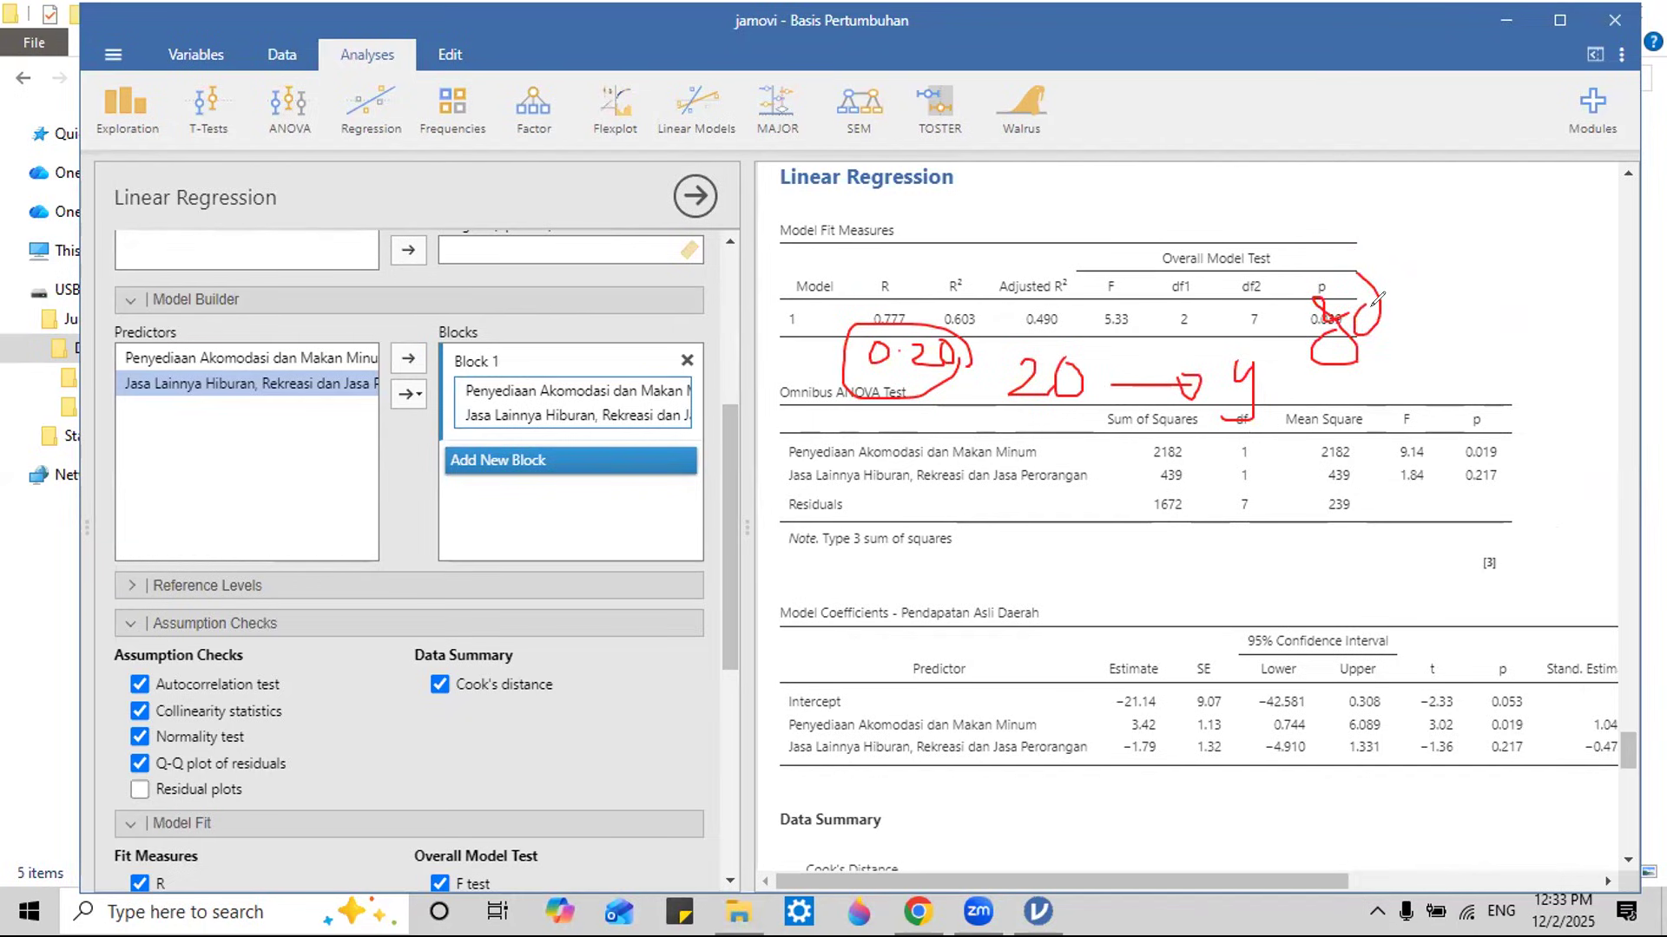
{"action": "left_click_drag", "start_coordinate": [1383, 267], "coordinate": [1368, 372]}
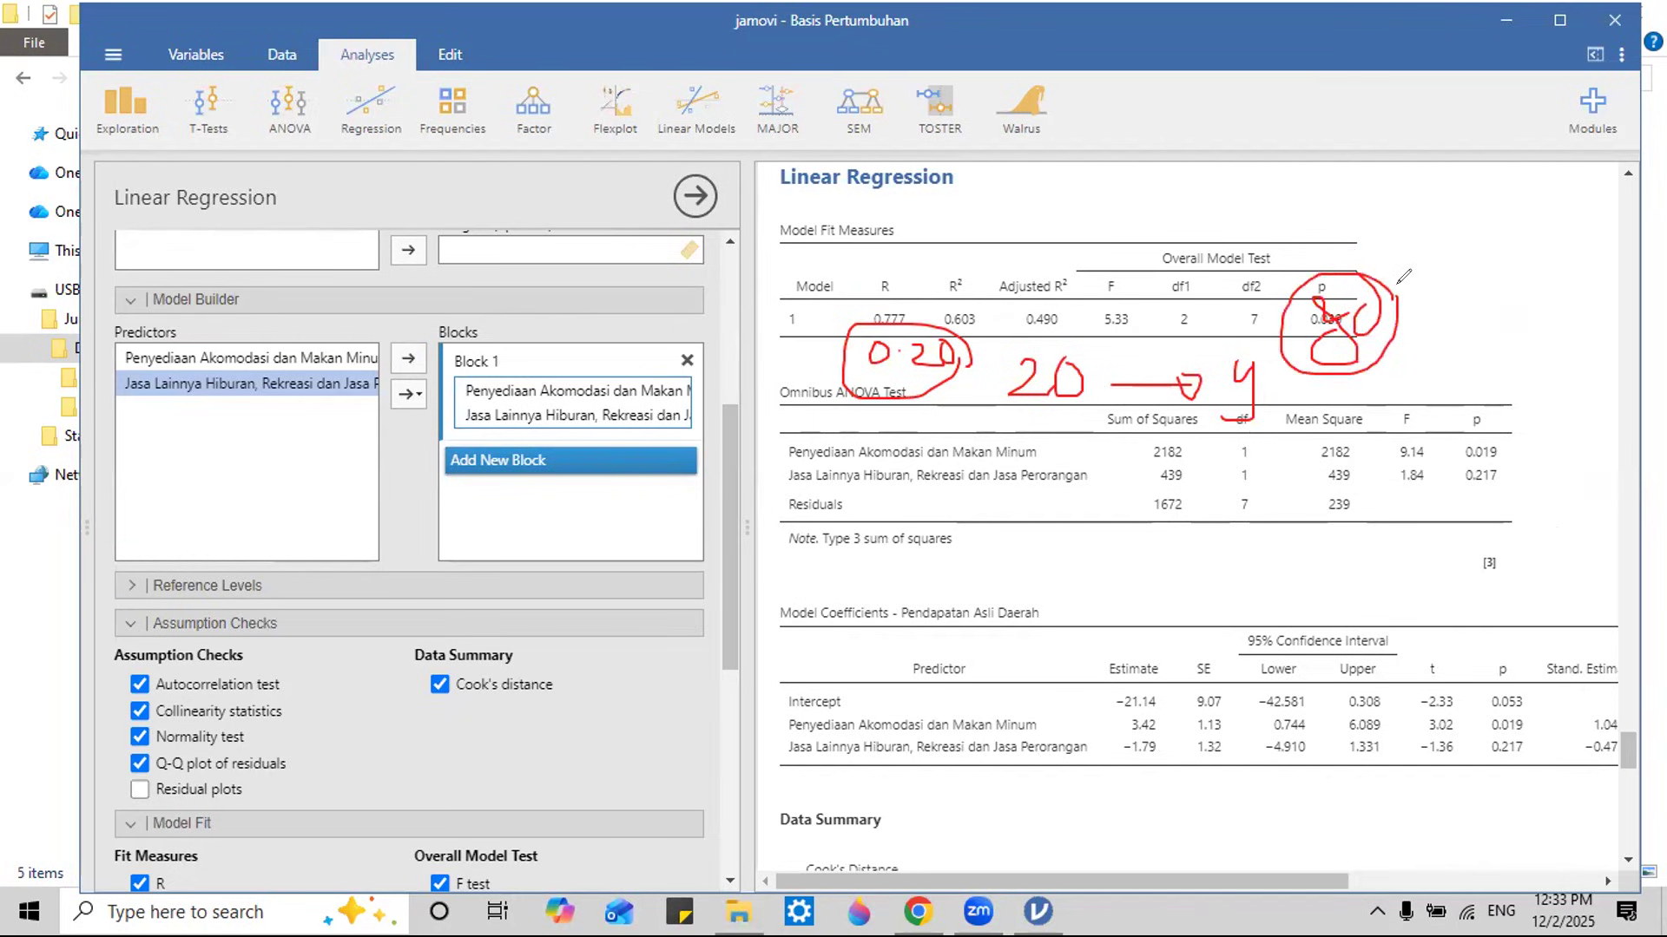
{"action": "left_click_drag", "start_coordinate": [1400, 299], "coordinate": [1578, 342]}
{"action": "left_click_drag", "start_coordinate": [1578, 298], "coordinate": [1545, 377]}
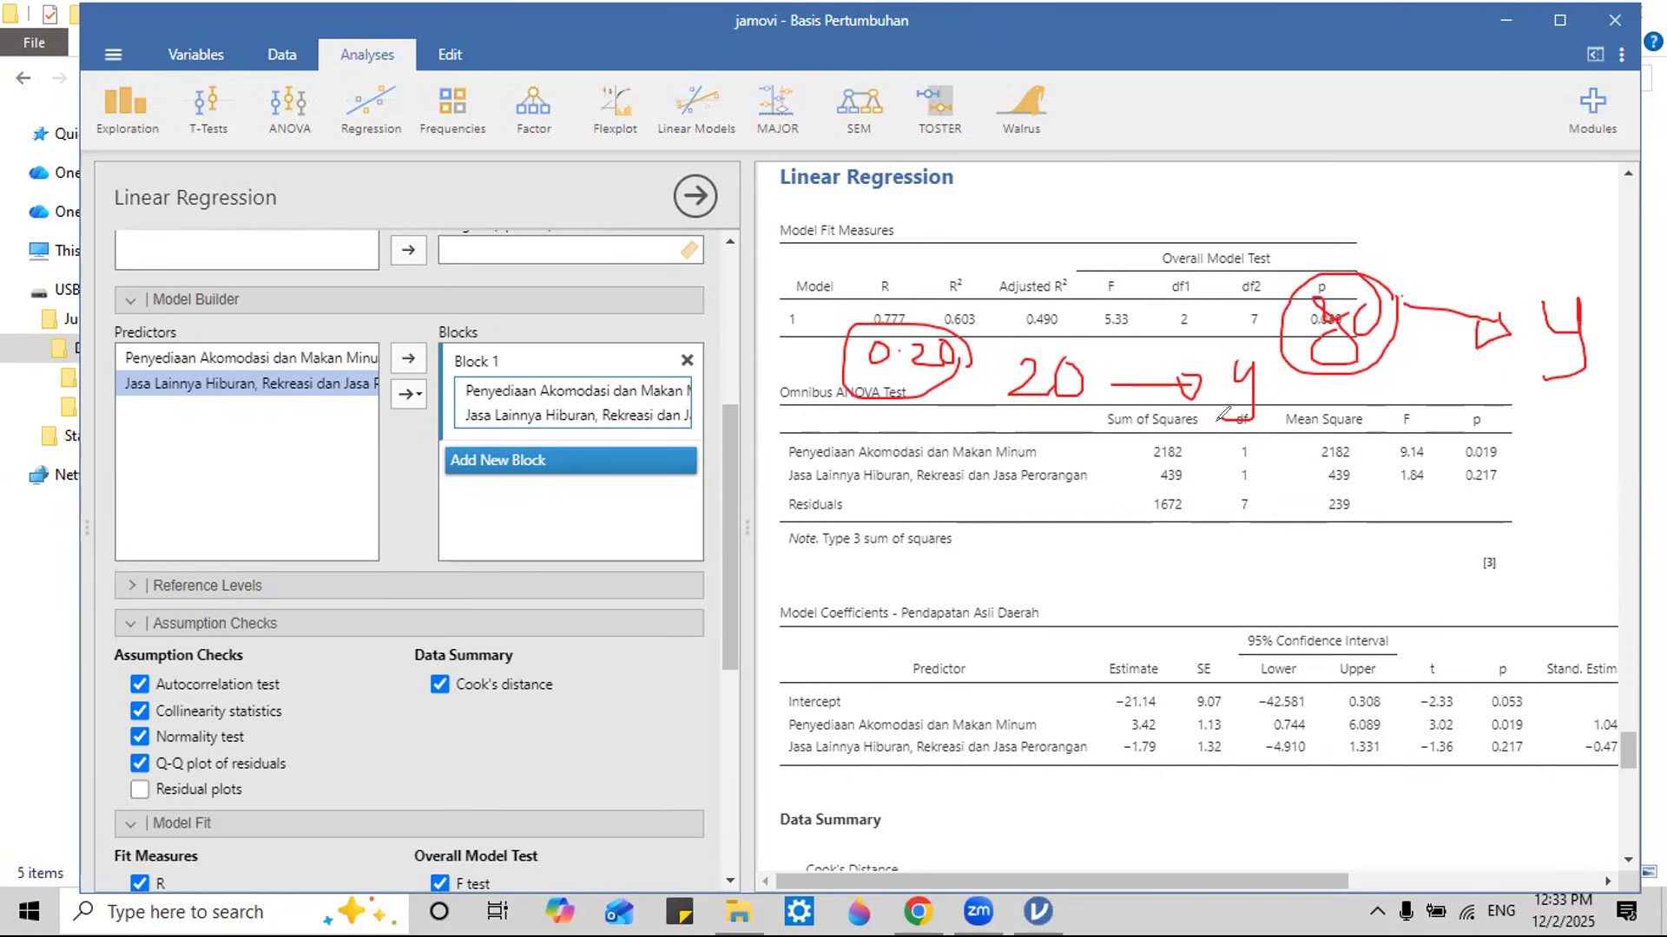
Step: Cross out the arrow from 20 to y, encircle that relation, circle the 80 again, and erase all annotations
{"action": "left_click_drag", "start_coordinate": [1163, 346], "coordinate": [1104, 424]}
{"action": "left_click_drag", "start_coordinate": [1110, 334], "coordinate": [1203, 425]}
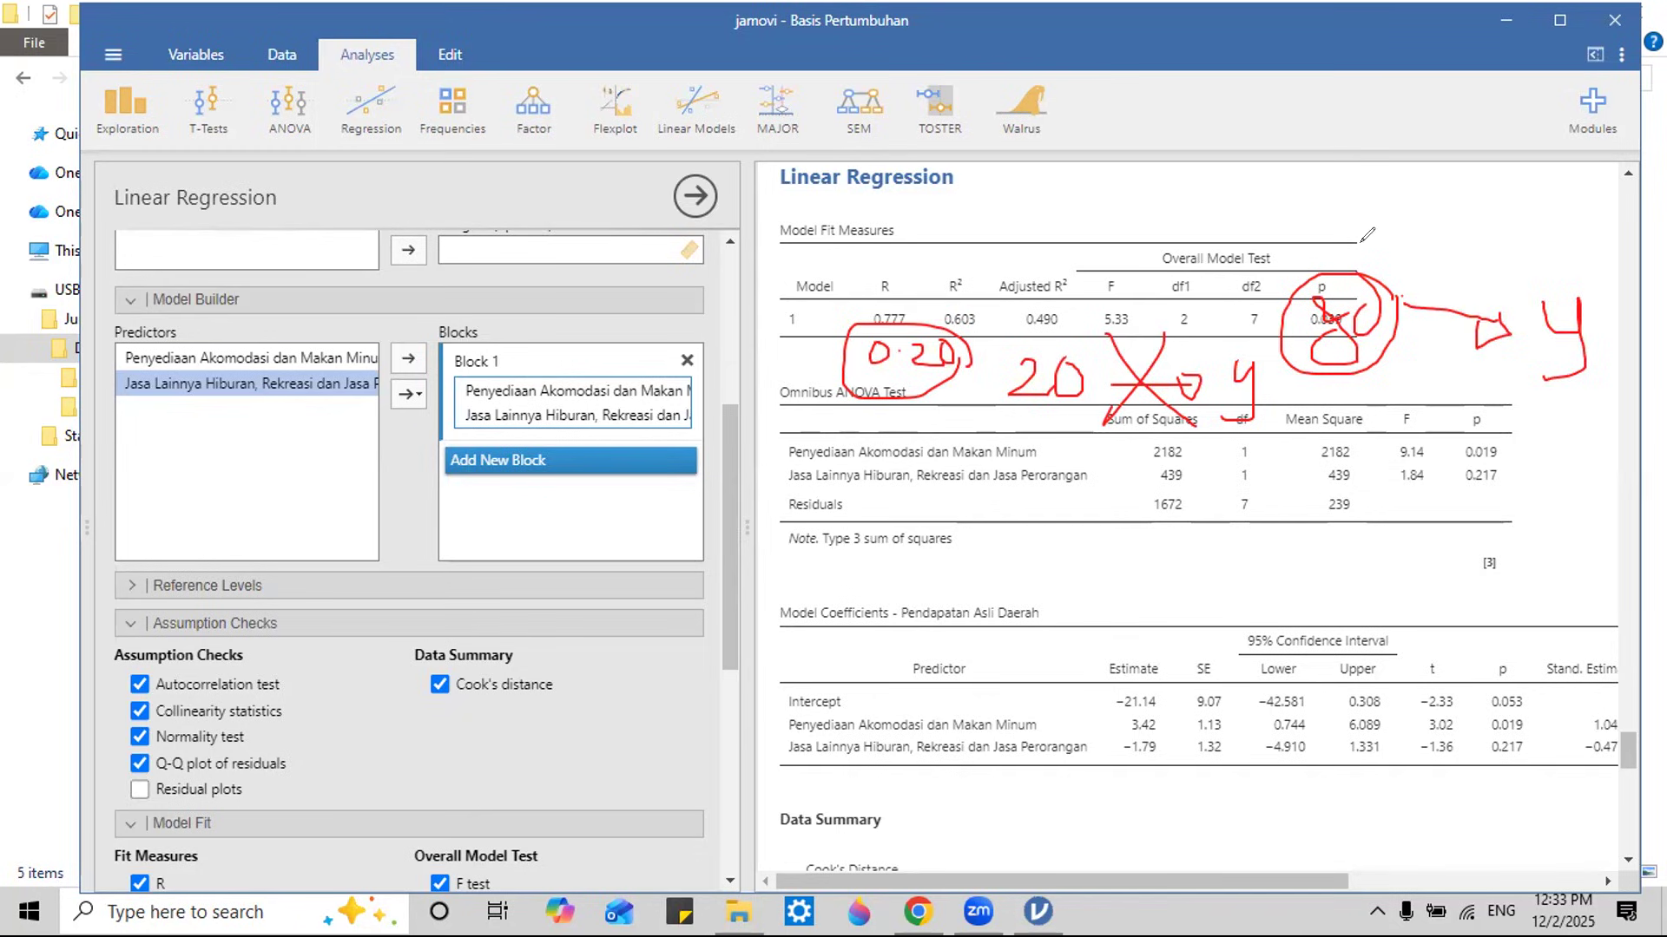
{"action": "mouse_move", "coordinate": [1213, 337]}
{"action": "left_mouse_down"}
{"action": "mouse_move", "coordinate": [985, 382]}
{"action": "mouse_move", "coordinate": [1306, 410]}
{"action": "left_mouse_up"}
{"action": "left_click_drag", "start_coordinate": [1265, 354], "coordinate": [1181, 309]}
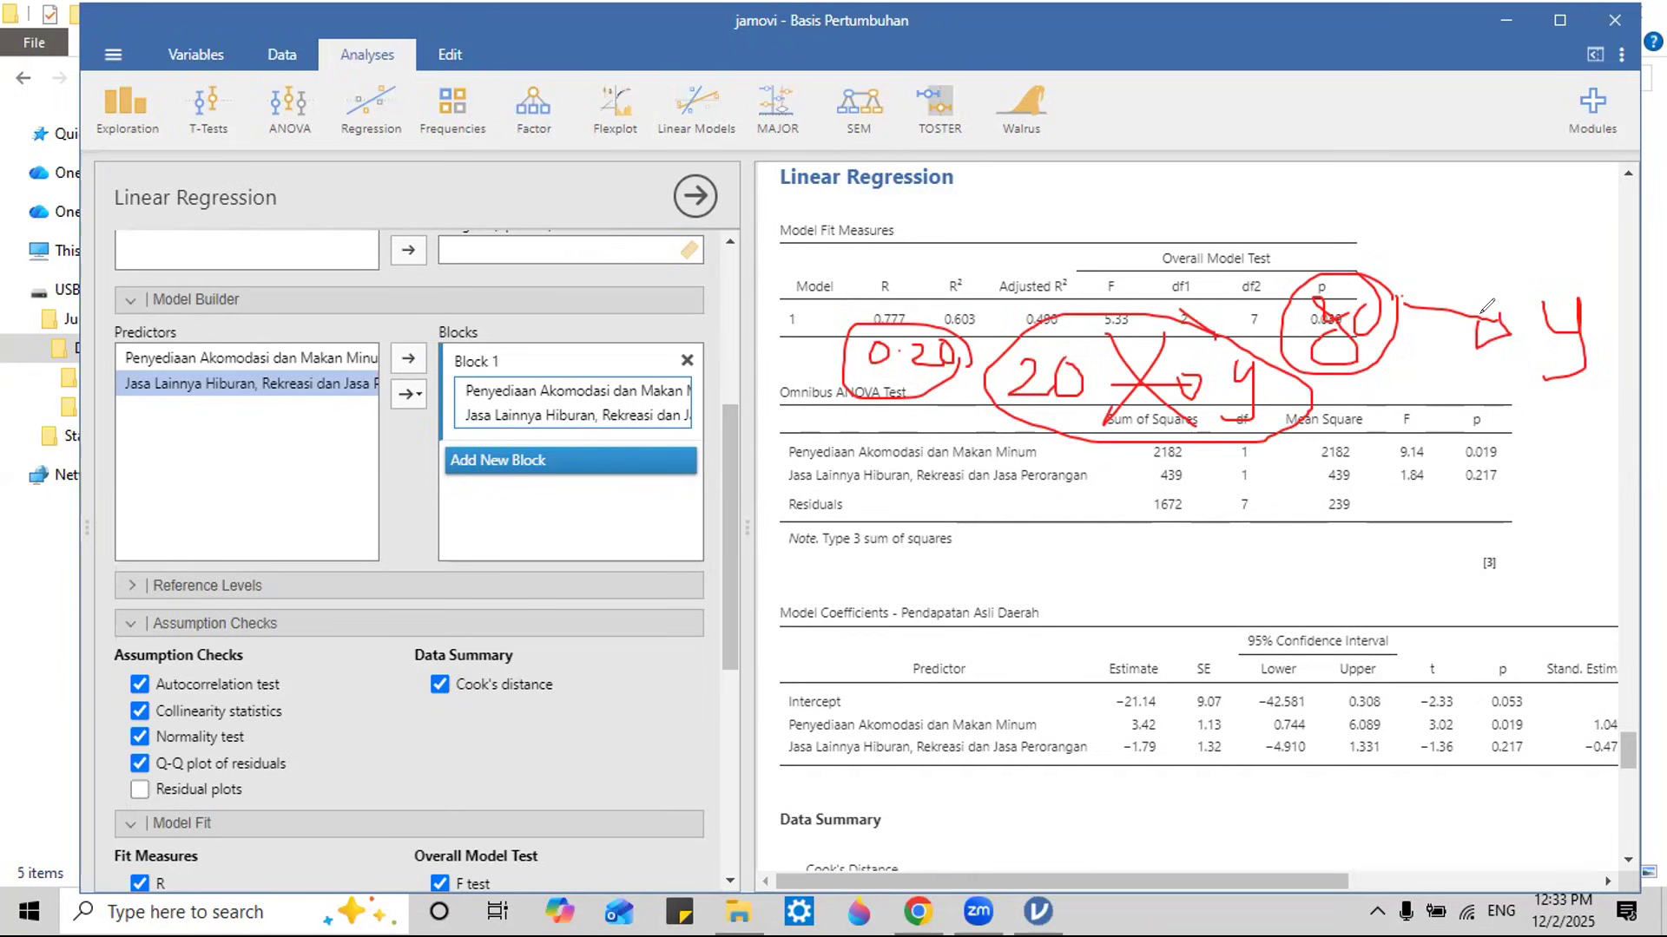
{"action": "mouse_move", "coordinate": [1382, 265]}
{"action": "left_mouse_down"}
{"action": "mouse_move", "coordinate": [1411, 282]}
{"action": "mouse_move", "coordinate": [1333, 371]}
{"action": "mouse_move", "coordinate": [1401, 293]}
{"action": "left_mouse_up"}
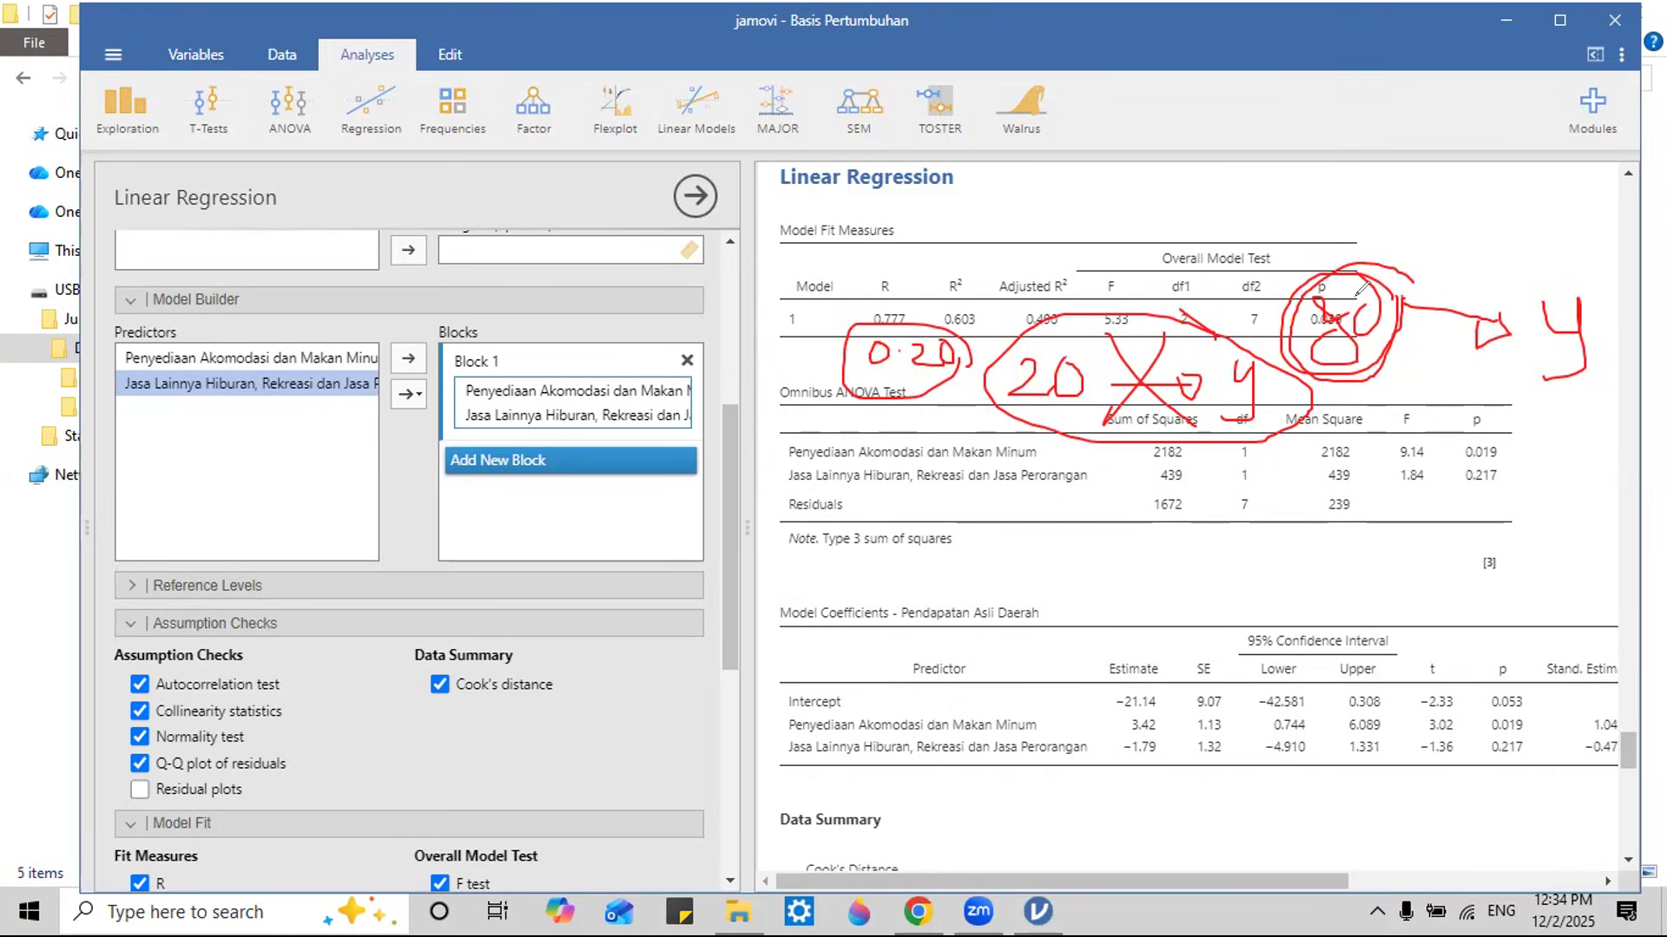
{"action": "left_click_drag", "start_coordinate": [1099, 291], "coordinate": [1182, 266]}
{"action": "key", "text": "e"}
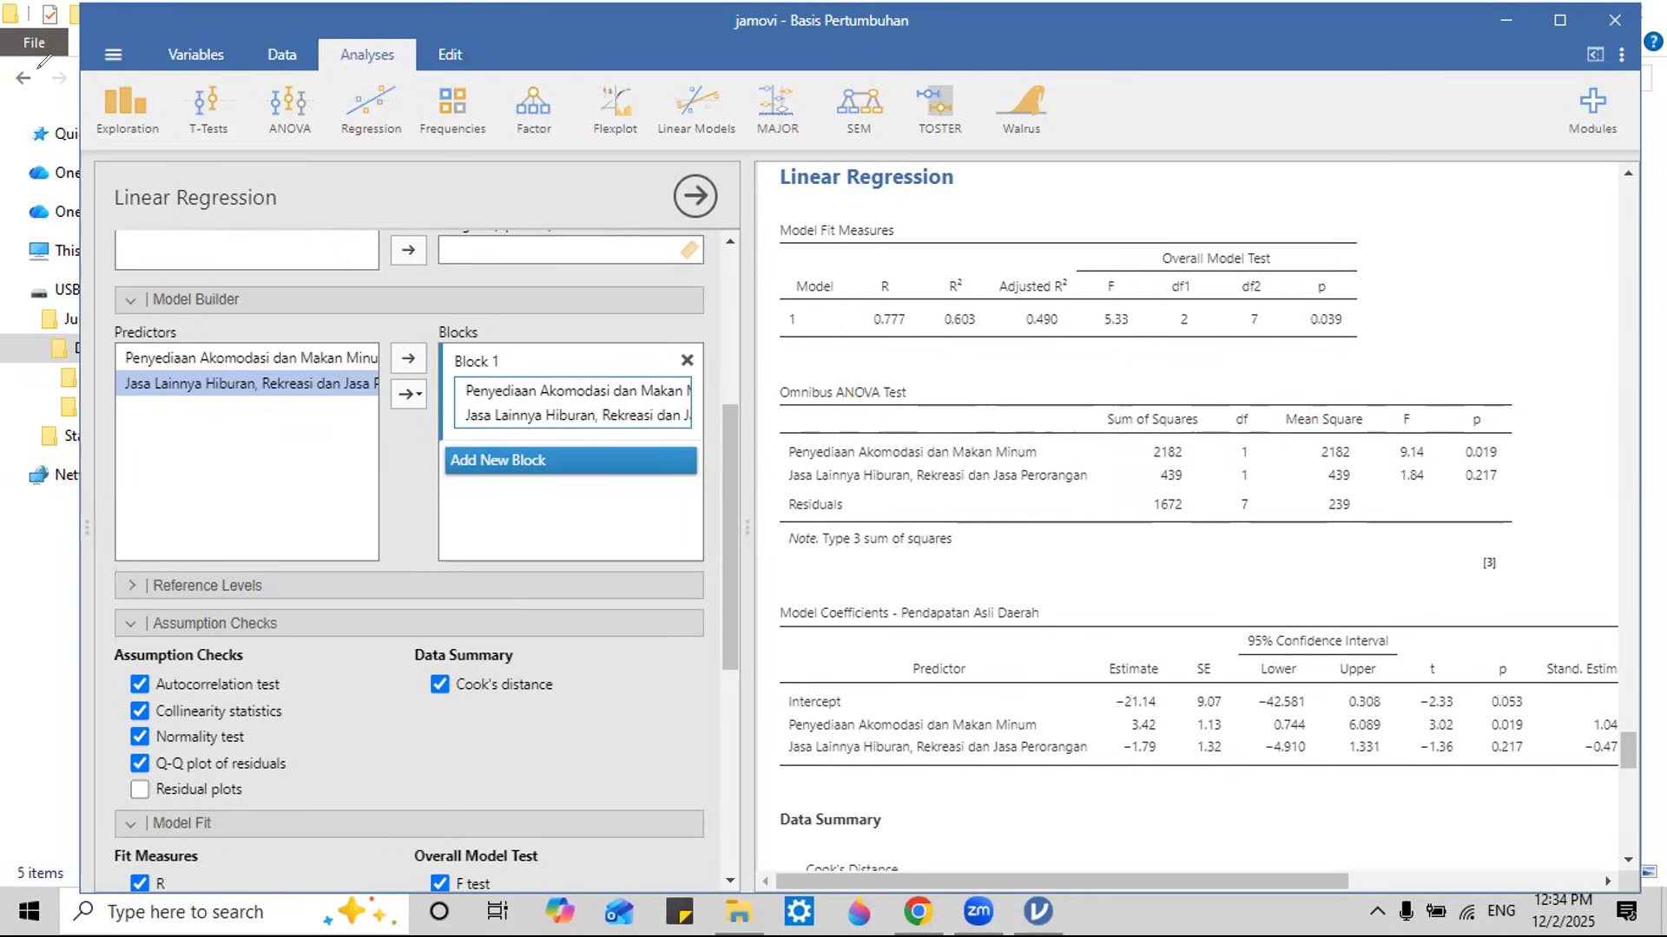
Step: Box and tick Model Fit Measures, tick the Omnibus ANOVA Test, label its predictors X1 and X2, and write error beside circled Residuals
{"action": "left_click_drag", "start_coordinate": [1387, 261], "coordinate": [1455, 253]}
{"action": "mouse_move", "coordinate": [768, 219]}
{"action": "left_mouse_down"}
{"action": "mouse_move", "coordinate": [875, 357]}
{"action": "mouse_move", "coordinate": [1495, 304]}
{"action": "mouse_move", "coordinate": [753, 217]}
{"action": "left_mouse_up"}
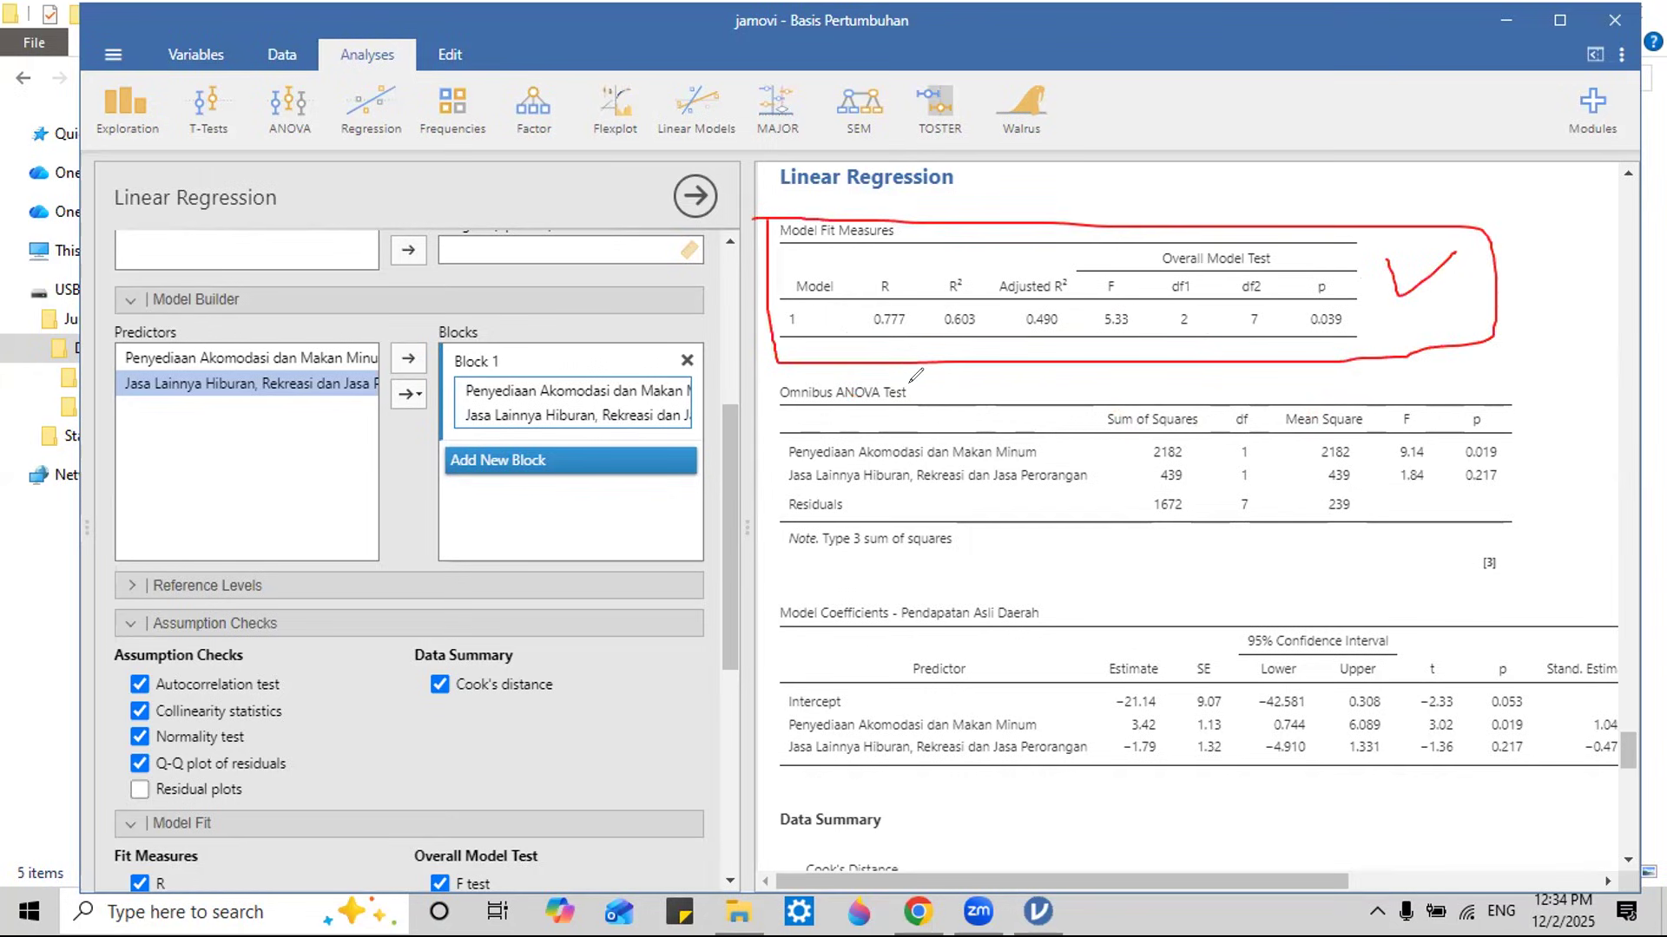
{"action": "mouse_move", "coordinate": [922, 391]}
{"action": "left_mouse_down"}
{"action": "mouse_move", "coordinate": [966, 368]}
{"action": "mouse_move", "coordinate": [1011, 388]}
{"action": "left_mouse_up"}
{"action": "mouse_move", "coordinate": [767, 447]}
{"action": "left_mouse_down"}
{"action": "mouse_move", "coordinate": [776, 488]}
{"action": "mouse_move", "coordinate": [784, 474]}
{"action": "mouse_move", "coordinate": [877, 509]}
{"action": "mouse_move", "coordinate": [775, 488]}
{"action": "left_mouse_up"}
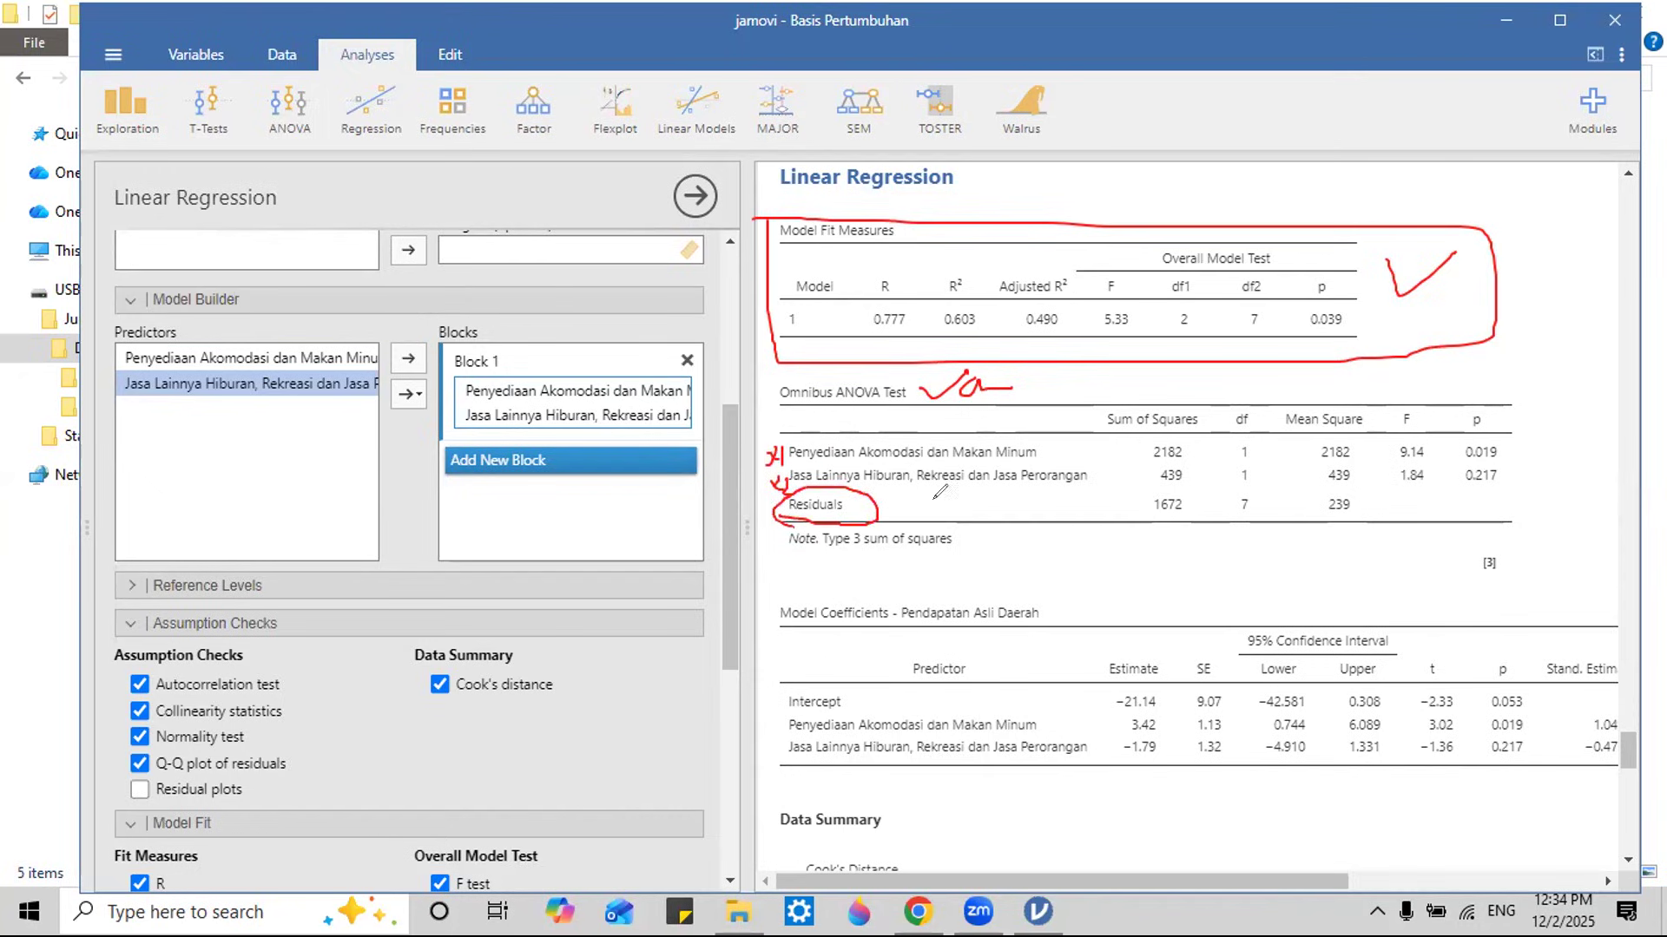
{"action": "mouse_move", "coordinate": [907, 512]}
{"action": "left_mouse_down"}
{"action": "mouse_move", "coordinate": [963, 491]}
{"action": "mouse_move", "coordinate": [1003, 512]}
{"action": "left_mouse_up"}
Step: Circle the Sum of Squares, df and Mean Square headings and link the Residuals sum of squares and df to its mean square
{"action": "mouse_move", "coordinate": [1198, 391]}
{"action": "left_mouse_down"}
{"action": "mouse_move", "coordinate": [1076, 419]}
{"action": "mouse_move", "coordinate": [1191, 420]}
{"action": "mouse_move", "coordinate": [1206, 396]}
{"action": "left_mouse_up"}
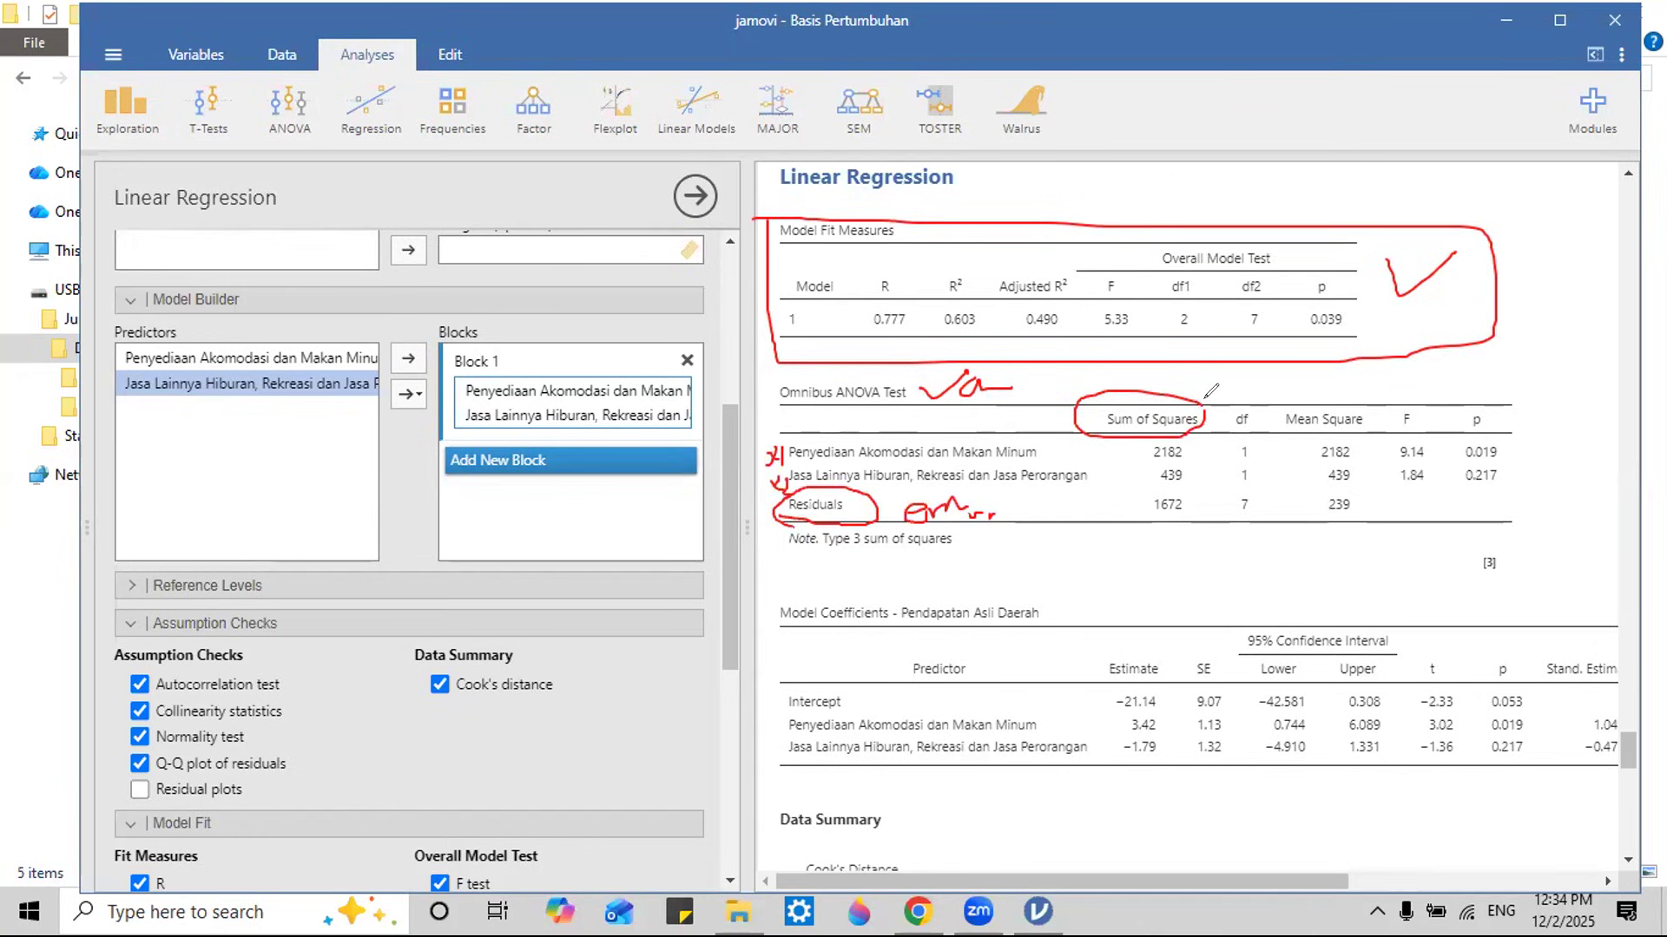
{"action": "mouse_move", "coordinate": [1250, 402]}
{"action": "left_mouse_down"}
{"action": "mouse_move", "coordinate": [1235, 415]}
{"action": "mouse_move", "coordinate": [1261, 396]}
{"action": "left_mouse_up"}
{"action": "mouse_move", "coordinate": [1376, 401]}
{"action": "left_mouse_down"}
{"action": "mouse_move", "coordinate": [1263, 415]}
{"action": "mouse_move", "coordinate": [1367, 399]}
{"action": "left_mouse_up"}
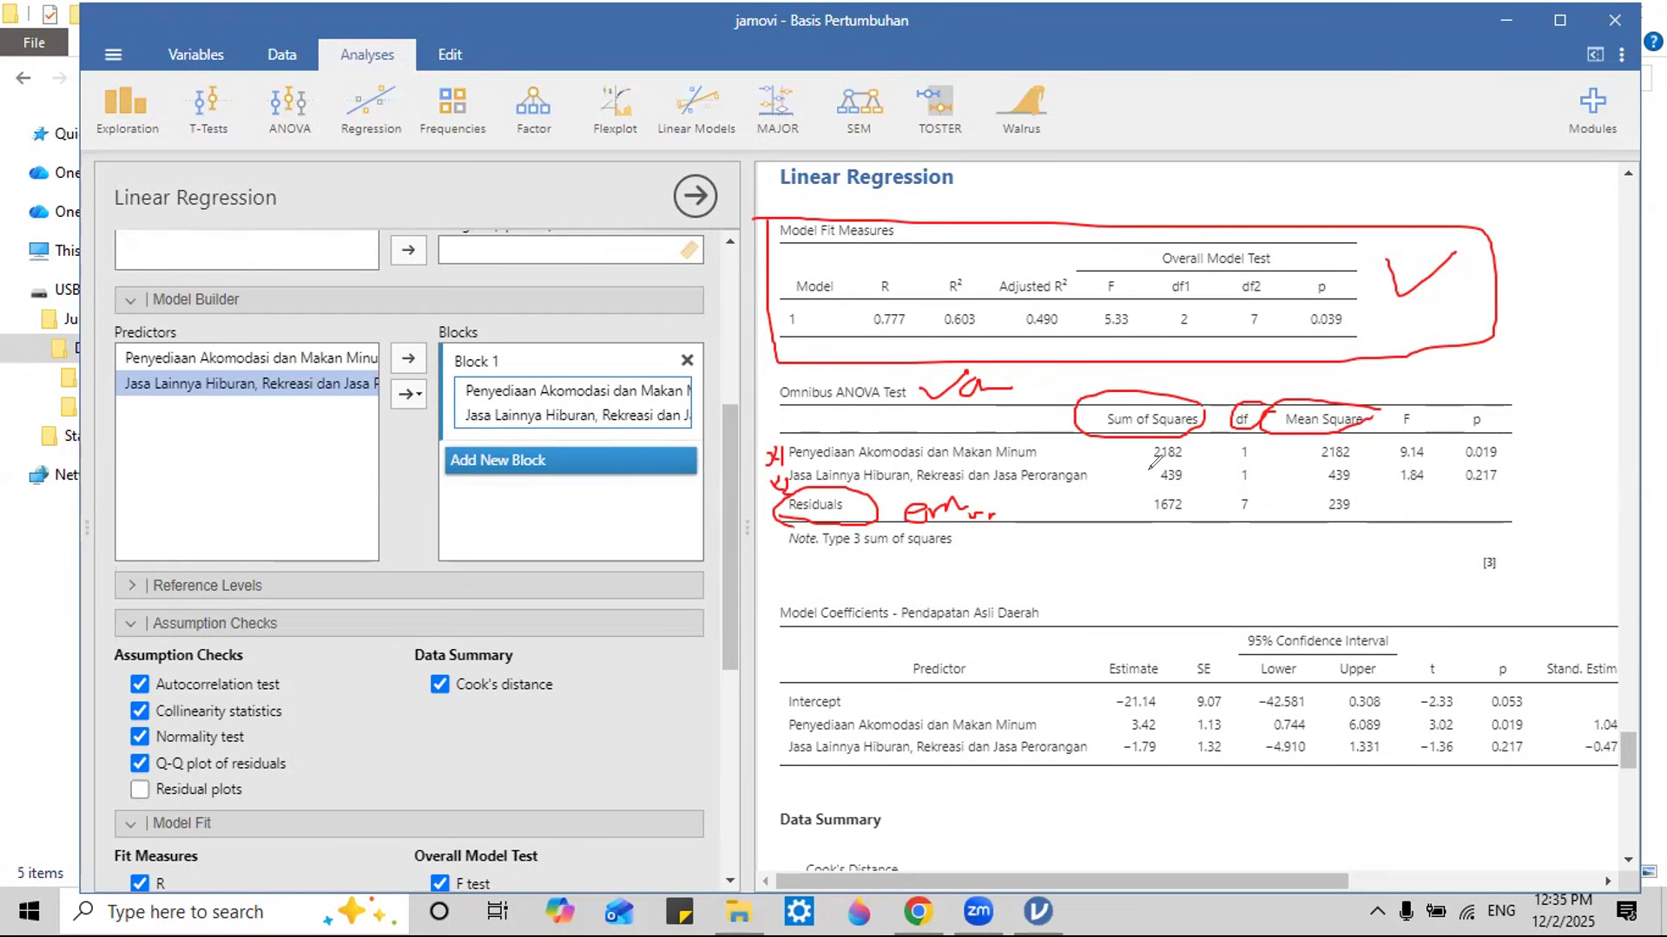
{"action": "mouse_move", "coordinate": [1257, 492]}
{"action": "left_mouse_down"}
{"action": "mouse_move", "coordinate": [1133, 512]}
{"action": "mouse_move", "coordinate": [1255, 502]}
{"action": "mouse_move", "coordinate": [1184, 560]}
{"action": "left_mouse_up"}
{"action": "mouse_move", "coordinate": [1306, 503]}
{"action": "left_mouse_down"}
{"action": "mouse_move", "coordinate": [1370, 507]}
{"action": "mouse_move", "coordinate": [1310, 517]}
{"action": "mouse_move", "coordinate": [1309, 554]}
{"action": "mouse_move", "coordinate": [1278, 575]}
{"action": "mouse_move", "coordinate": [1359, 540]}
{"action": "mouse_move", "coordinate": [1369, 553]}
{"action": "left_mouse_up"}
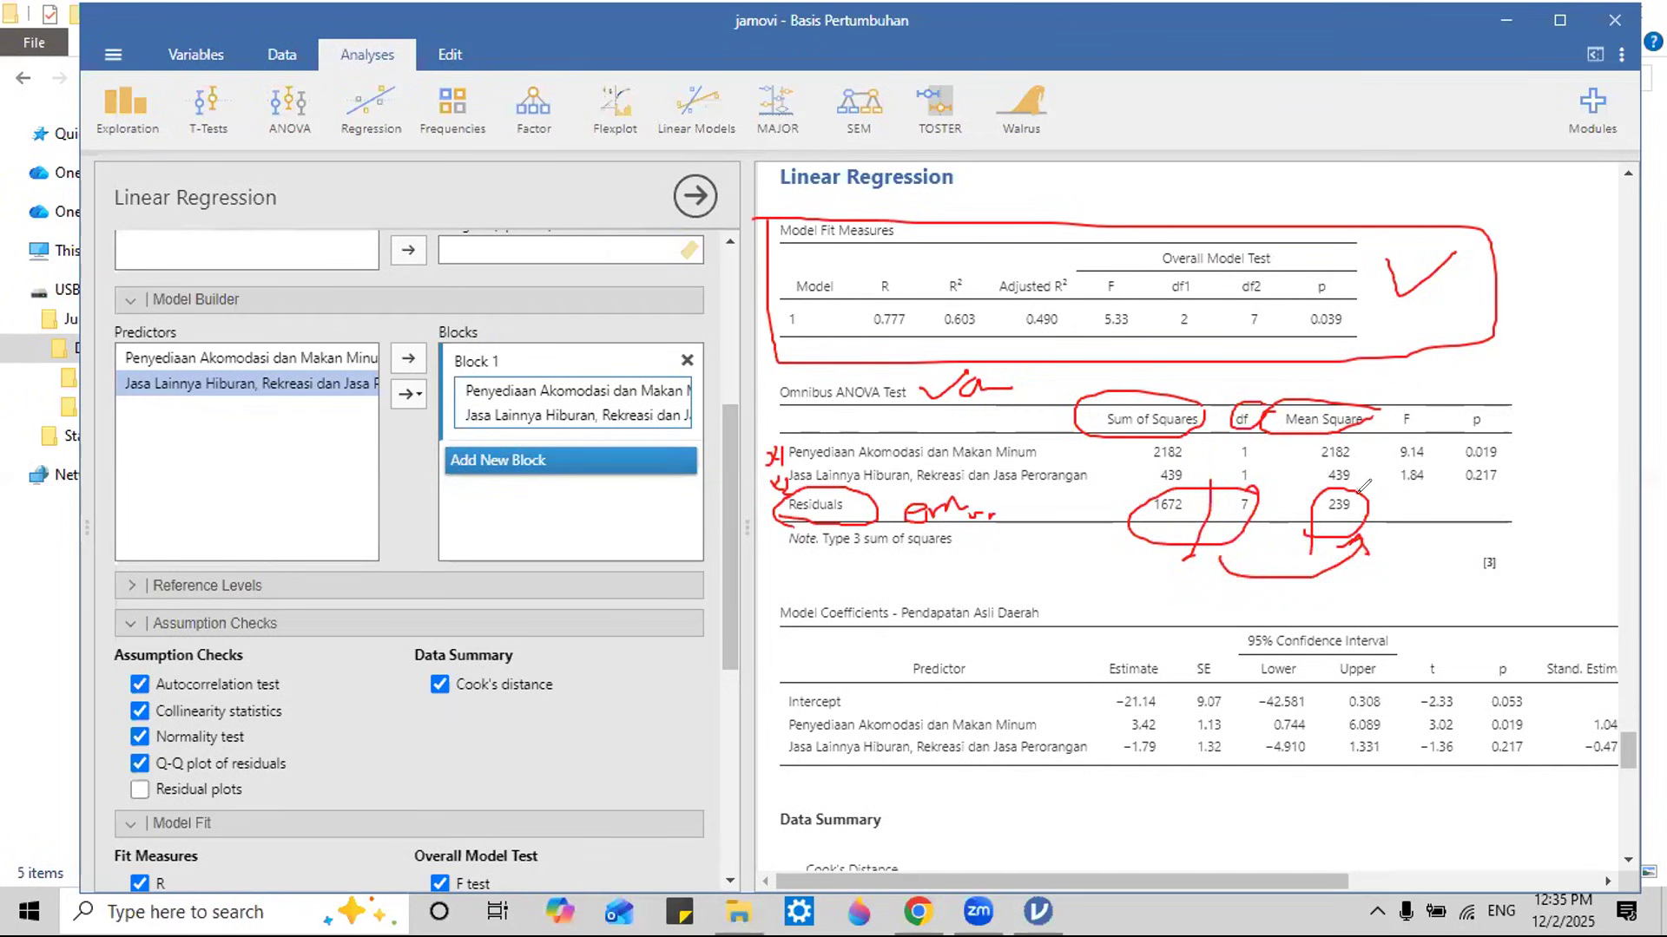
Step: Circle both predictors' F values and the mean squares they derive from in the Omnibus ANOVA Test, and erase all annotations
{"action": "mouse_move", "coordinate": [1401, 447]}
{"action": "left_mouse_down"}
{"action": "mouse_move", "coordinate": [1432, 465]}
{"action": "mouse_move", "coordinate": [1402, 443]}
{"action": "left_mouse_up"}
{"action": "mouse_move", "coordinate": [1315, 457]}
{"action": "left_mouse_down"}
{"action": "mouse_move", "coordinate": [1305, 506]}
{"action": "mouse_move", "coordinate": [1325, 526]}
{"action": "left_mouse_up"}
{"action": "mouse_move", "coordinate": [1369, 446]}
{"action": "left_mouse_down"}
{"action": "mouse_move", "coordinate": [1311, 485]}
{"action": "mouse_move", "coordinate": [1357, 466]}
{"action": "mouse_move", "coordinate": [1365, 520]}
{"action": "mouse_move", "coordinate": [1341, 505]}
{"action": "mouse_move", "coordinate": [1345, 521]}
{"action": "mouse_move", "coordinate": [1433, 471]}
{"action": "left_mouse_up"}
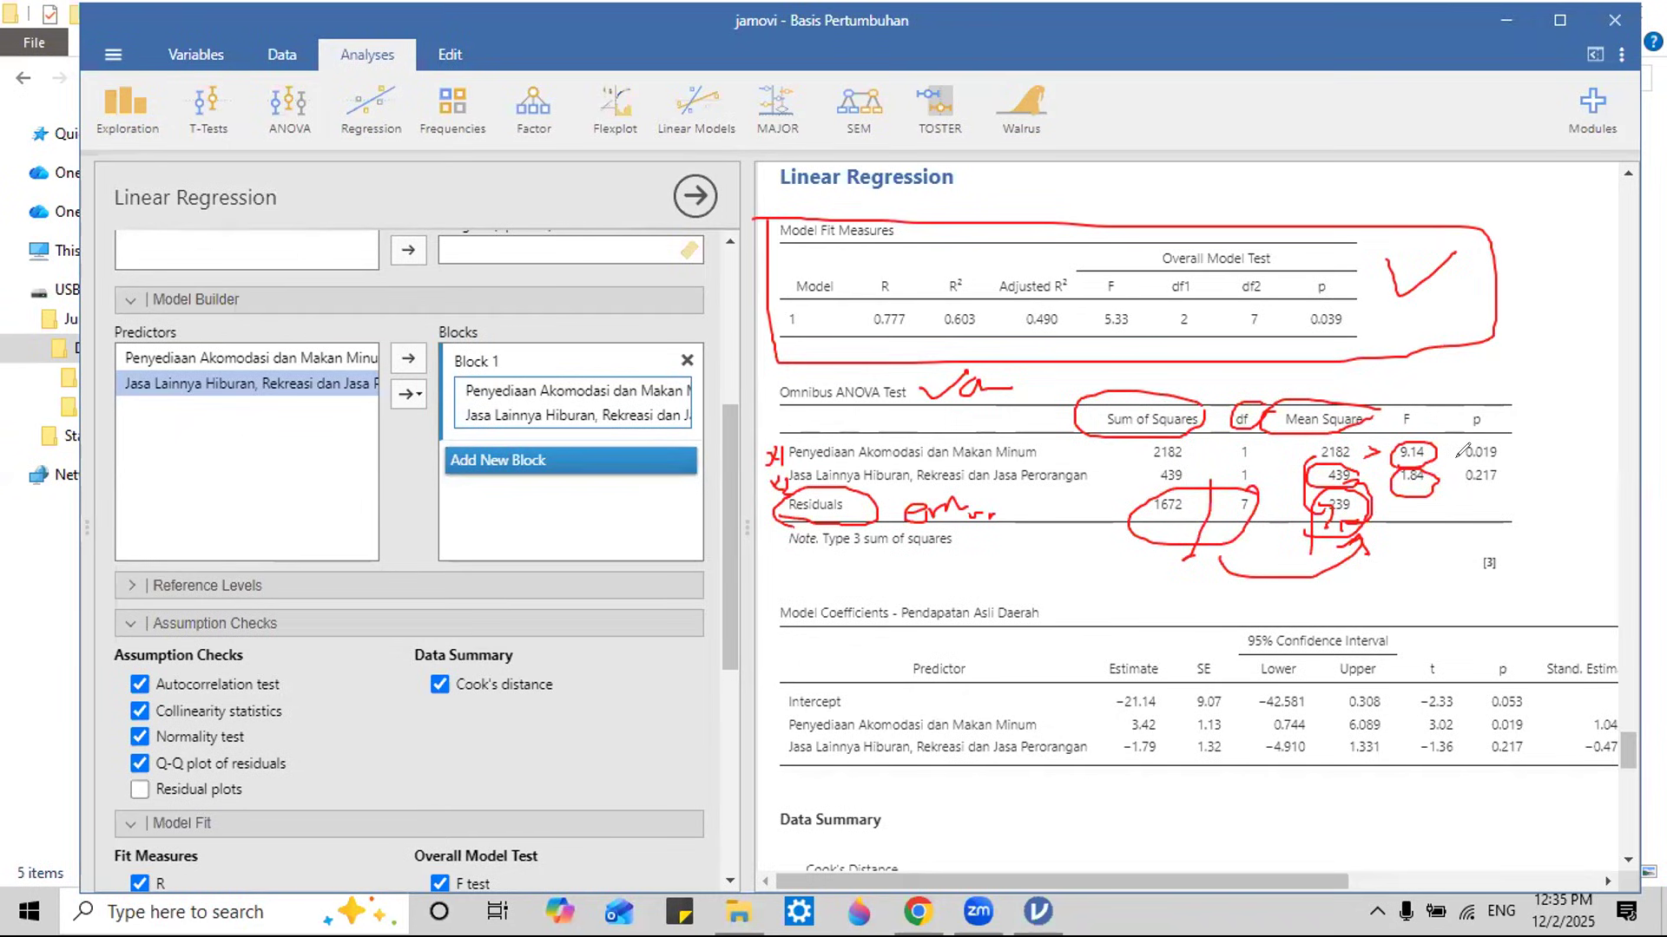
{"action": "key", "text": "e"}
Step: Box the ANOVA F and p columns, circle Penyediaan Akomodasi dan Makan Minum and its p value, and write sig beside it
{"action": "mouse_move", "coordinate": [1389, 379]}
{"action": "left_mouse_down"}
{"action": "mouse_move", "coordinate": [1396, 534]}
{"action": "mouse_move", "coordinate": [1465, 545]}
{"action": "mouse_move", "coordinate": [1558, 513]}
{"action": "mouse_move", "coordinate": [1562, 364]}
{"action": "mouse_move", "coordinate": [1387, 380]}
{"action": "left_mouse_up"}
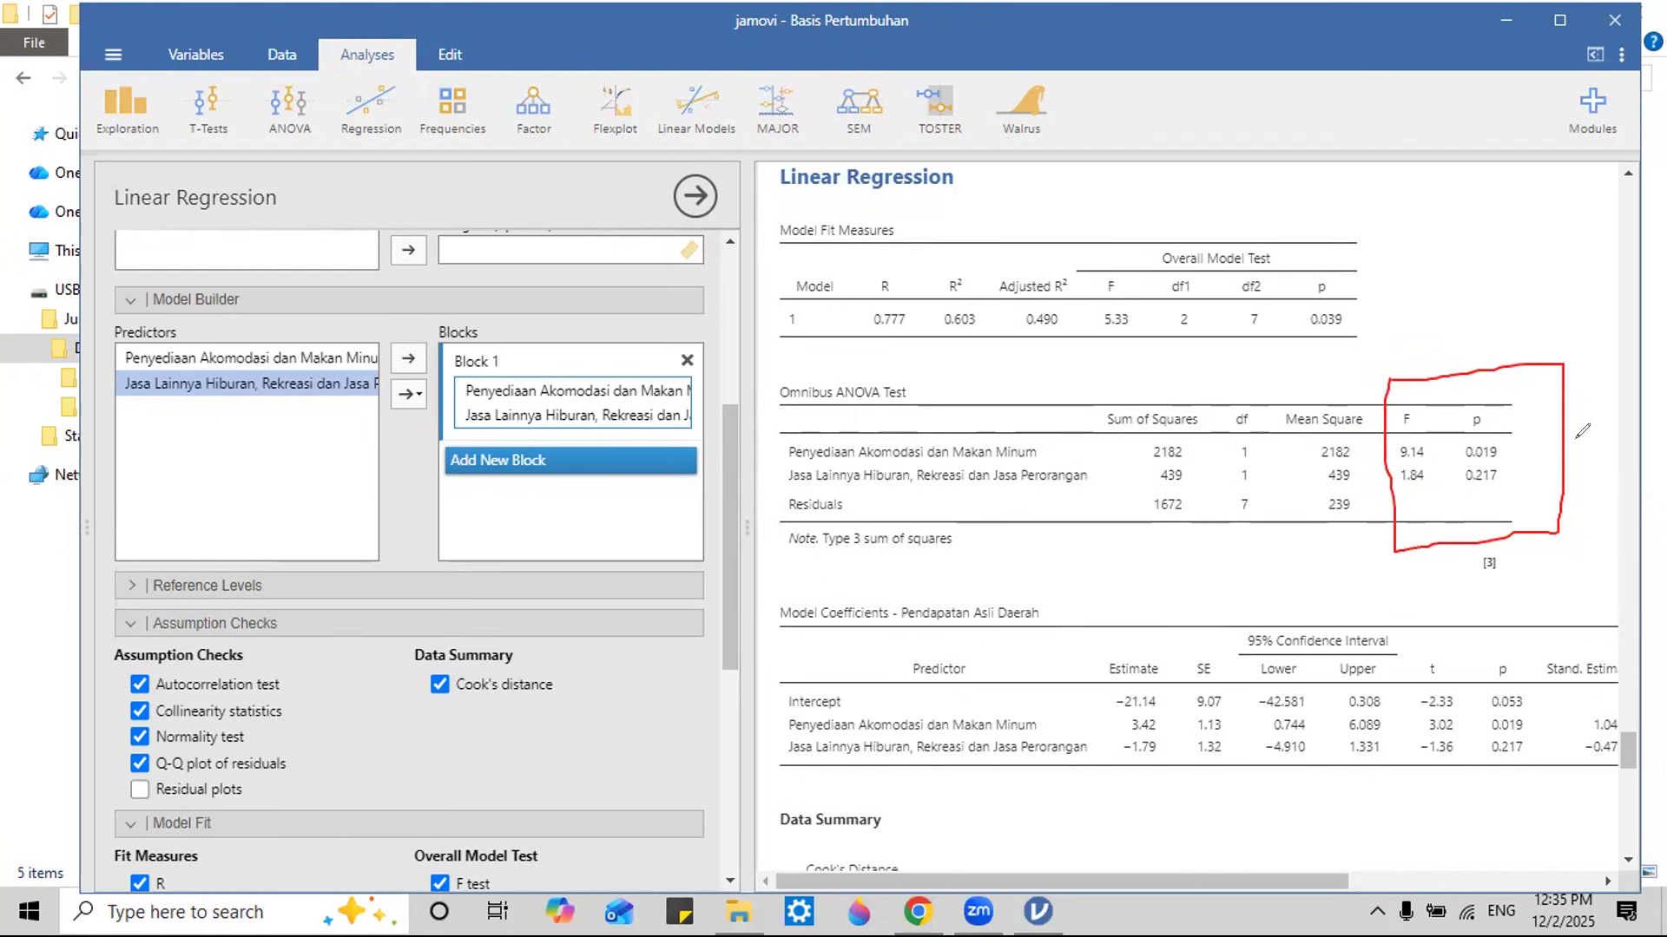
{"action": "mouse_move", "coordinate": [788, 461]}
{"action": "left_mouse_down"}
{"action": "mouse_move", "coordinate": [1019, 462]}
{"action": "mouse_move", "coordinate": [1046, 430]}
{"action": "mouse_move", "coordinate": [770, 431]}
{"action": "mouse_move", "coordinate": [786, 460]}
{"action": "left_mouse_up"}
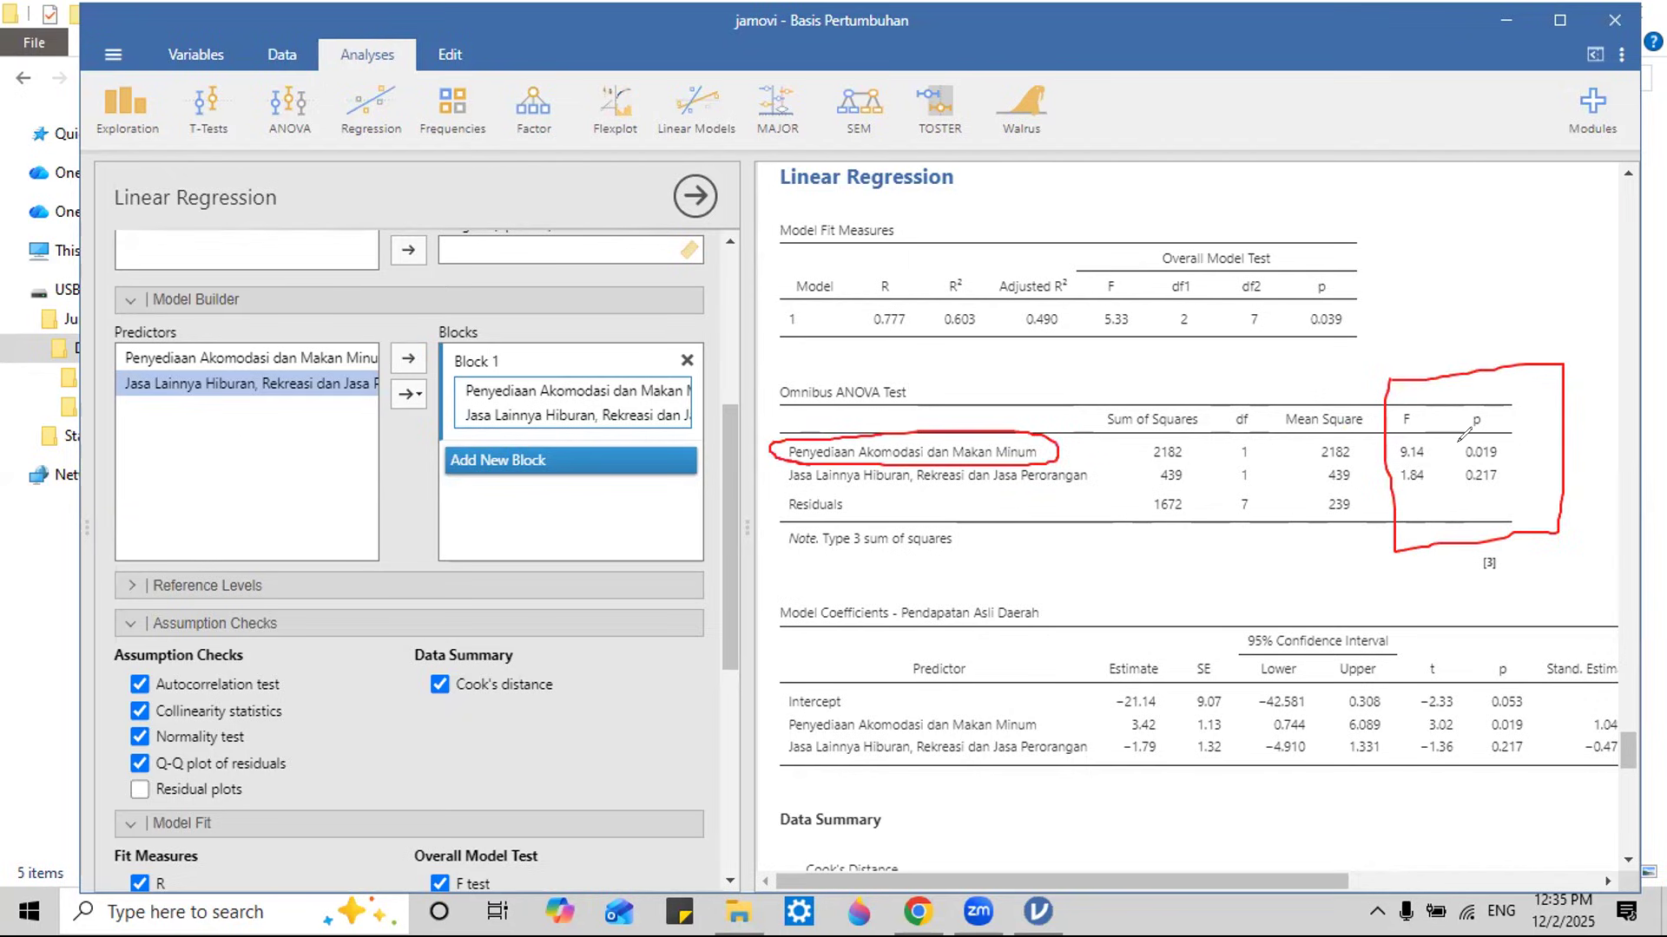
{"action": "mouse_move", "coordinate": [1529, 445]}
{"action": "left_mouse_down"}
{"action": "mouse_move", "coordinate": [1576, 462]}
{"action": "mouse_move", "coordinate": [1551, 495]}
{"action": "left_mouse_up"}
{"action": "left_click", "coordinate": [1544, 432]}
{"action": "mouse_move", "coordinate": [1467, 438]}
{"action": "left_mouse_down"}
{"action": "mouse_move", "coordinate": [1501, 439]}
{"action": "mouse_move", "coordinate": [1472, 463]}
{"action": "left_mouse_up"}
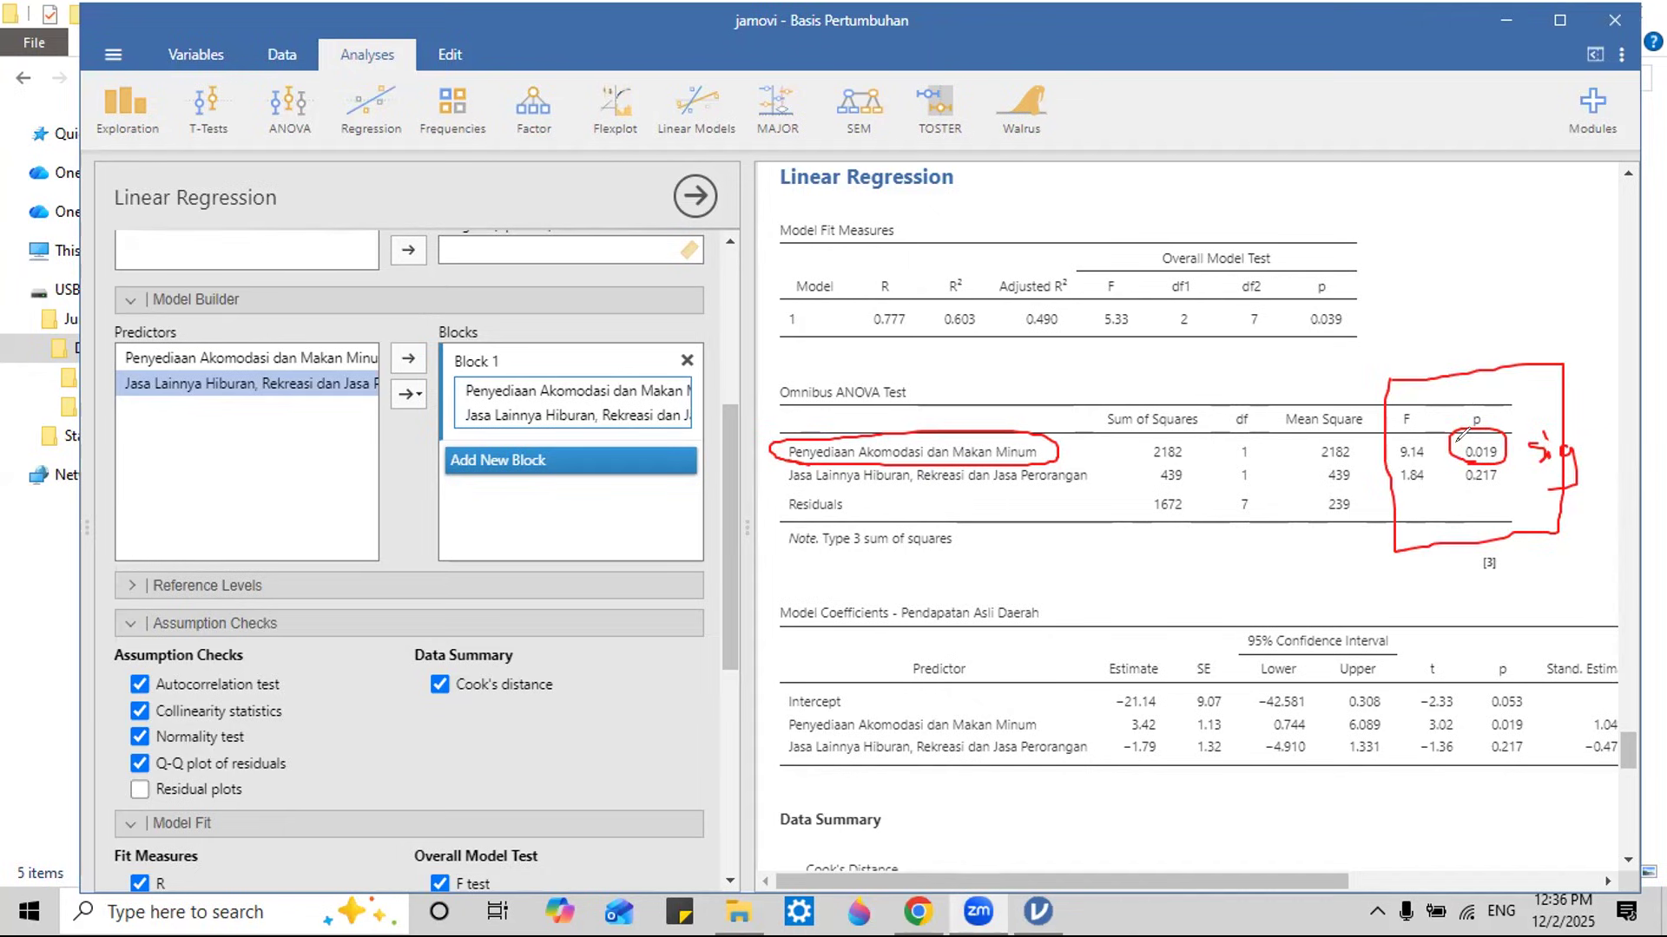
Step: Link the circled p value to a handwritten 0.019 > 0.05 above the table and draw arcs over both numbers
{"action": "left_click_drag", "start_coordinate": [1483, 434], "coordinate": [1491, 328]}
{"action": "left_click_drag", "start_coordinate": [1399, 286], "coordinate": [1433, 282]}
{"action": "mouse_move", "coordinate": [1471, 280]}
{"action": "left_mouse_down"}
{"action": "mouse_move", "coordinate": [1490, 305]}
{"action": "mouse_move", "coordinate": [1528, 300]}
{"action": "mouse_move", "coordinate": [1521, 321]}
{"action": "left_mouse_up"}
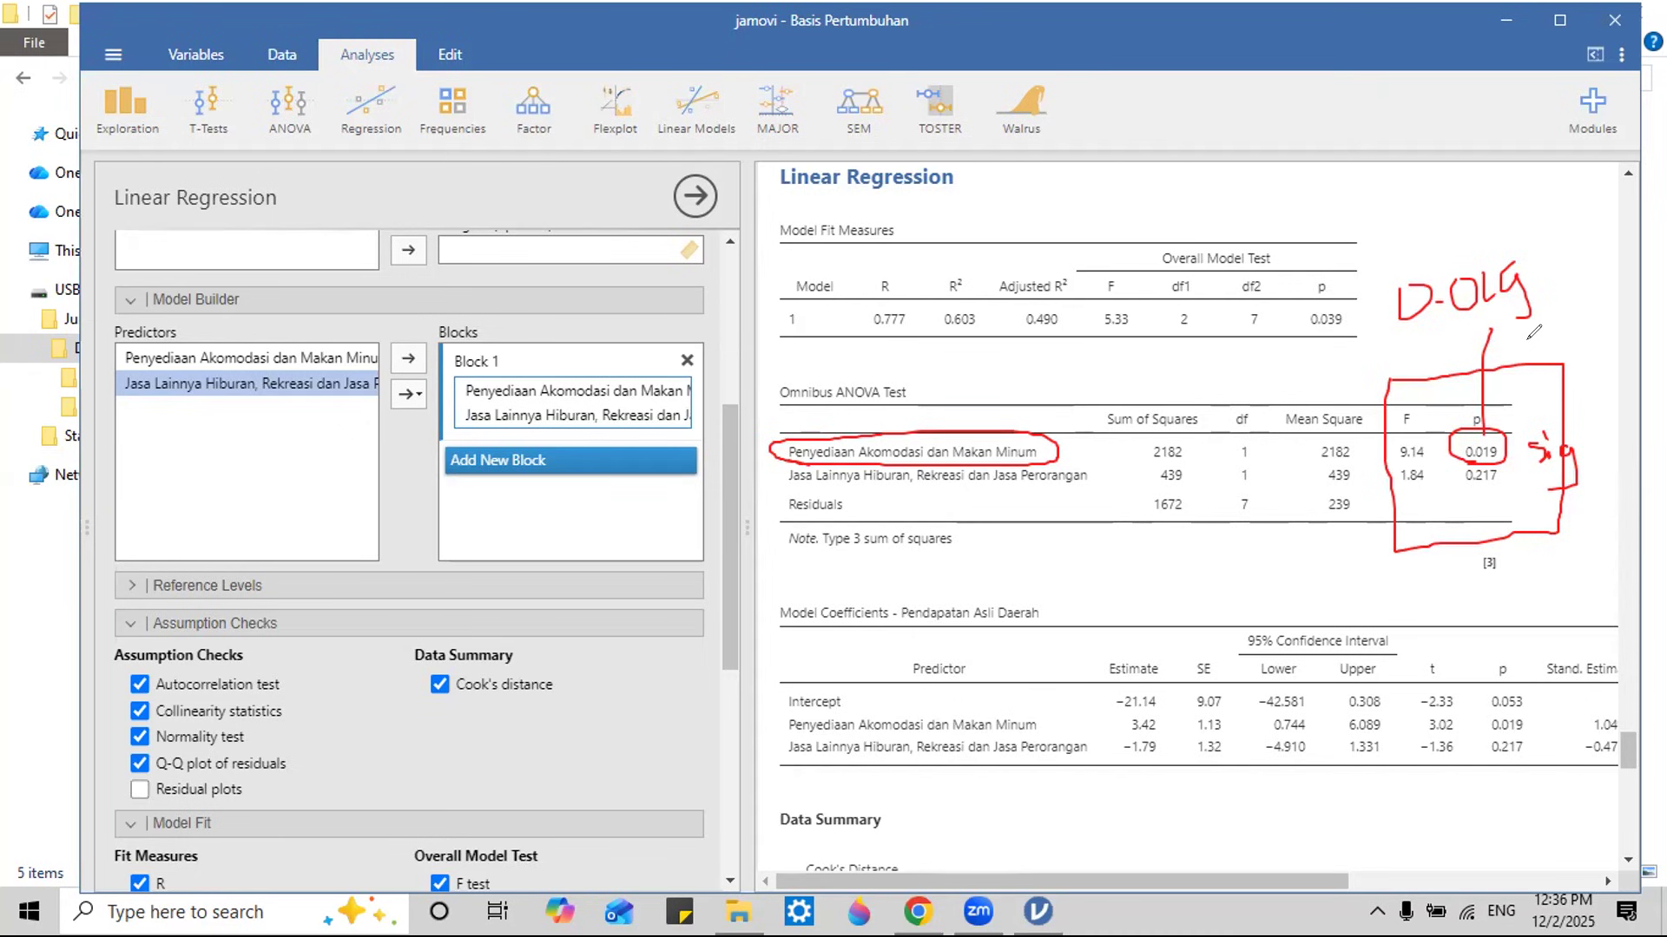
{"action": "mouse_move", "coordinate": [1538, 281]}
{"action": "left_mouse_down"}
{"action": "mouse_move", "coordinate": [1558, 295]}
{"action": "mouse_move", "coordinate": [1614, 205]}
{"action": "mouse_move", "coordinate": [1635, 222]}
{"action": "mouse_move", "coordinate": [1618, 254]}
{"action": "left_mouse_up"}
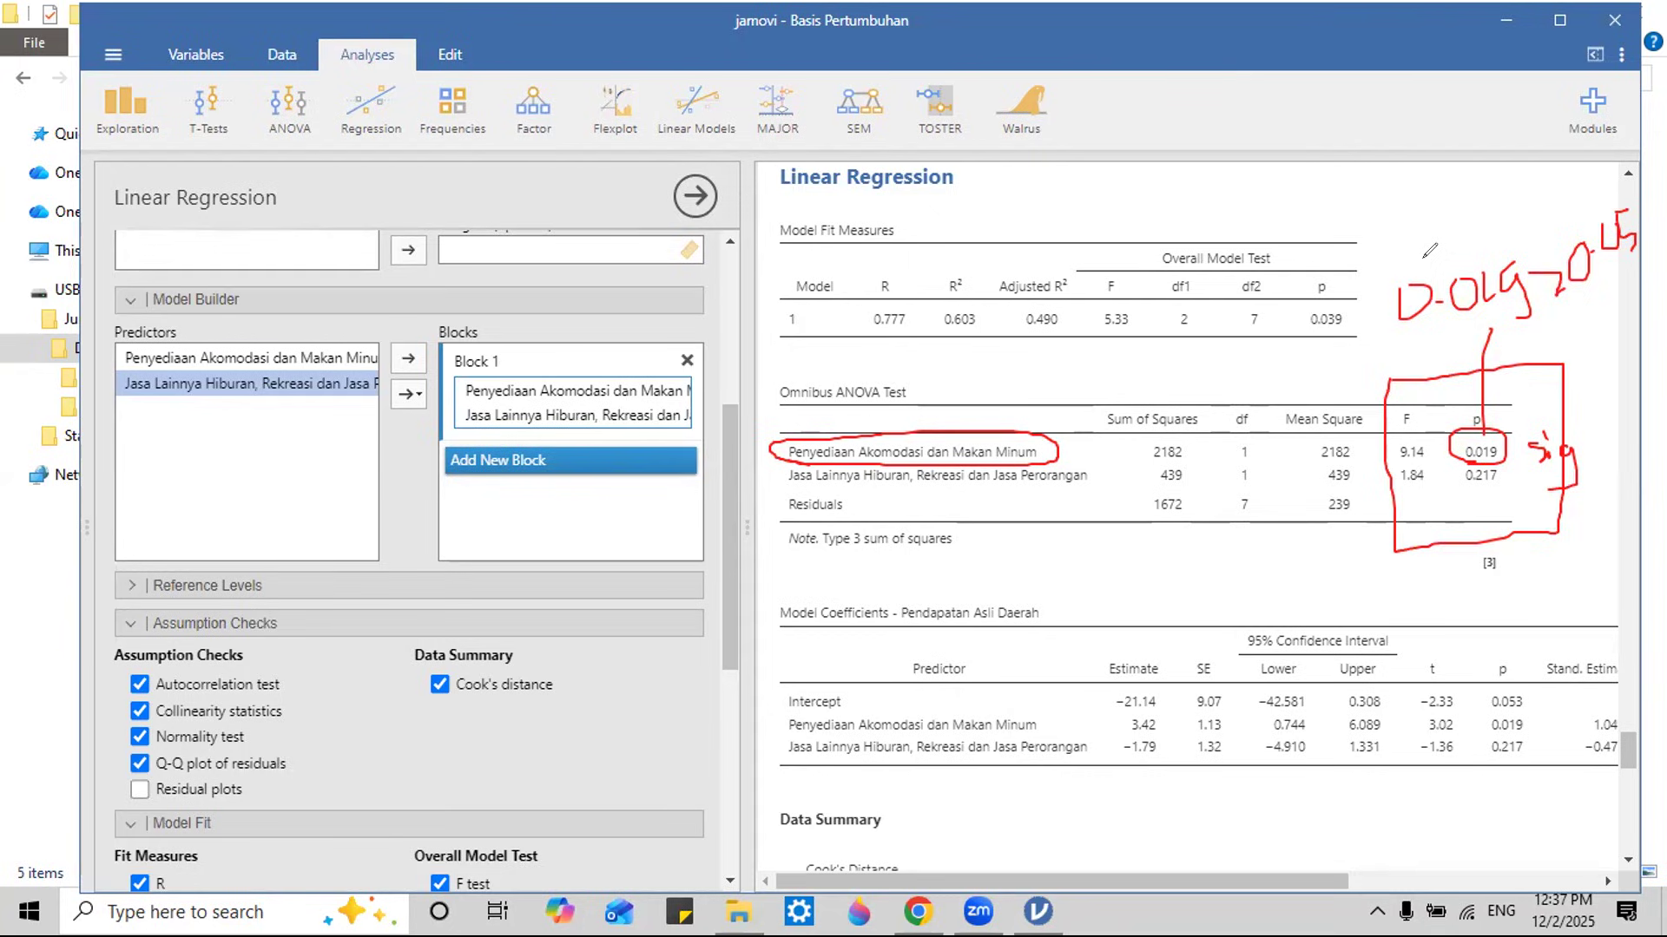
{"action": "left_click_drag", "start_coordinate": [1429, 271], "coordinate": [1601, 202]}
Step: Handwrite 0.02 vs 0.05 below the Omnibus ANOVA Test and circle the second predictor's p value with an arrow
{"action": "left_click", "coordinate": [1089, 571]}
{"action": "mouse_move", "coordinate": [1085, 572]}
{"action": "left_mouse_down"}
{"action": "mouse_move", "coordinate": [1095, 606]}
{"action": "mouse_move", "coordinate": [1083, 571]}
{"action": "mouse_move", "coordinate": [1133, 599]}
{"action": "mouse_move", "coordinate": [1148, 566]}
{"action": "mouse_move", "coordinate": [1155, 605]}
{"action": "mouse_move", "coordinate": [1229, 597]}
{"action": "mouse_move", "coordinate": [1248, 564]}
{"action": "mouse_move", "coordinate": [1256, 599]}
{"action": "mouse_move", "coordinate": [1328, 566]}
{"action": "mouse_move", "coordinate": [1369, 588]}
{"action": "mouse_move", "coordinate": [1425, 563]}
{"action": "mouse_move", "coordinate": [1406, 619]}
{"action": "left_mouse_up"}
{"action": "left_click", "coordinate": [1118, 598]}
{"action": "left_click", "coordinate": [1348, 599]}
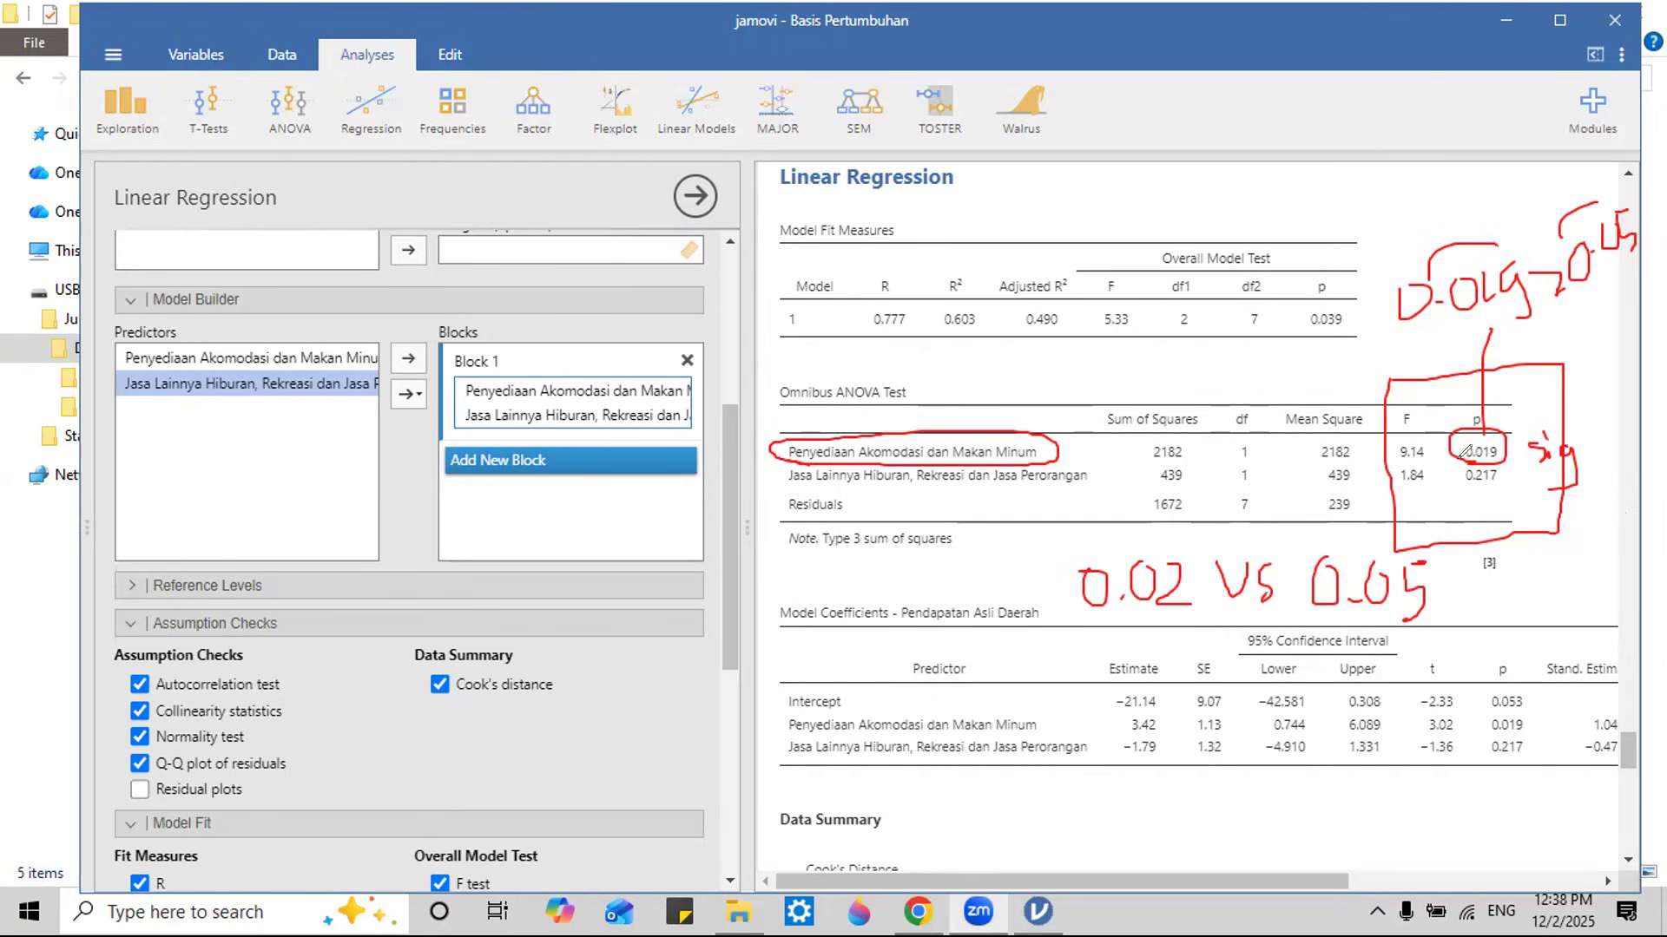
{"action": "mouse_move", "coordinate": [1459, 452]}
{"action": "left_mouse_down"}
{"action": "mouse_move", "coordinate": [1452, 488]}
{"action": "mouse_move", "coordinate": [1515, 469]}
{"action": "mouse_move", "coordinate": [1418, 501]}
{"action": "left_mouse_up"}
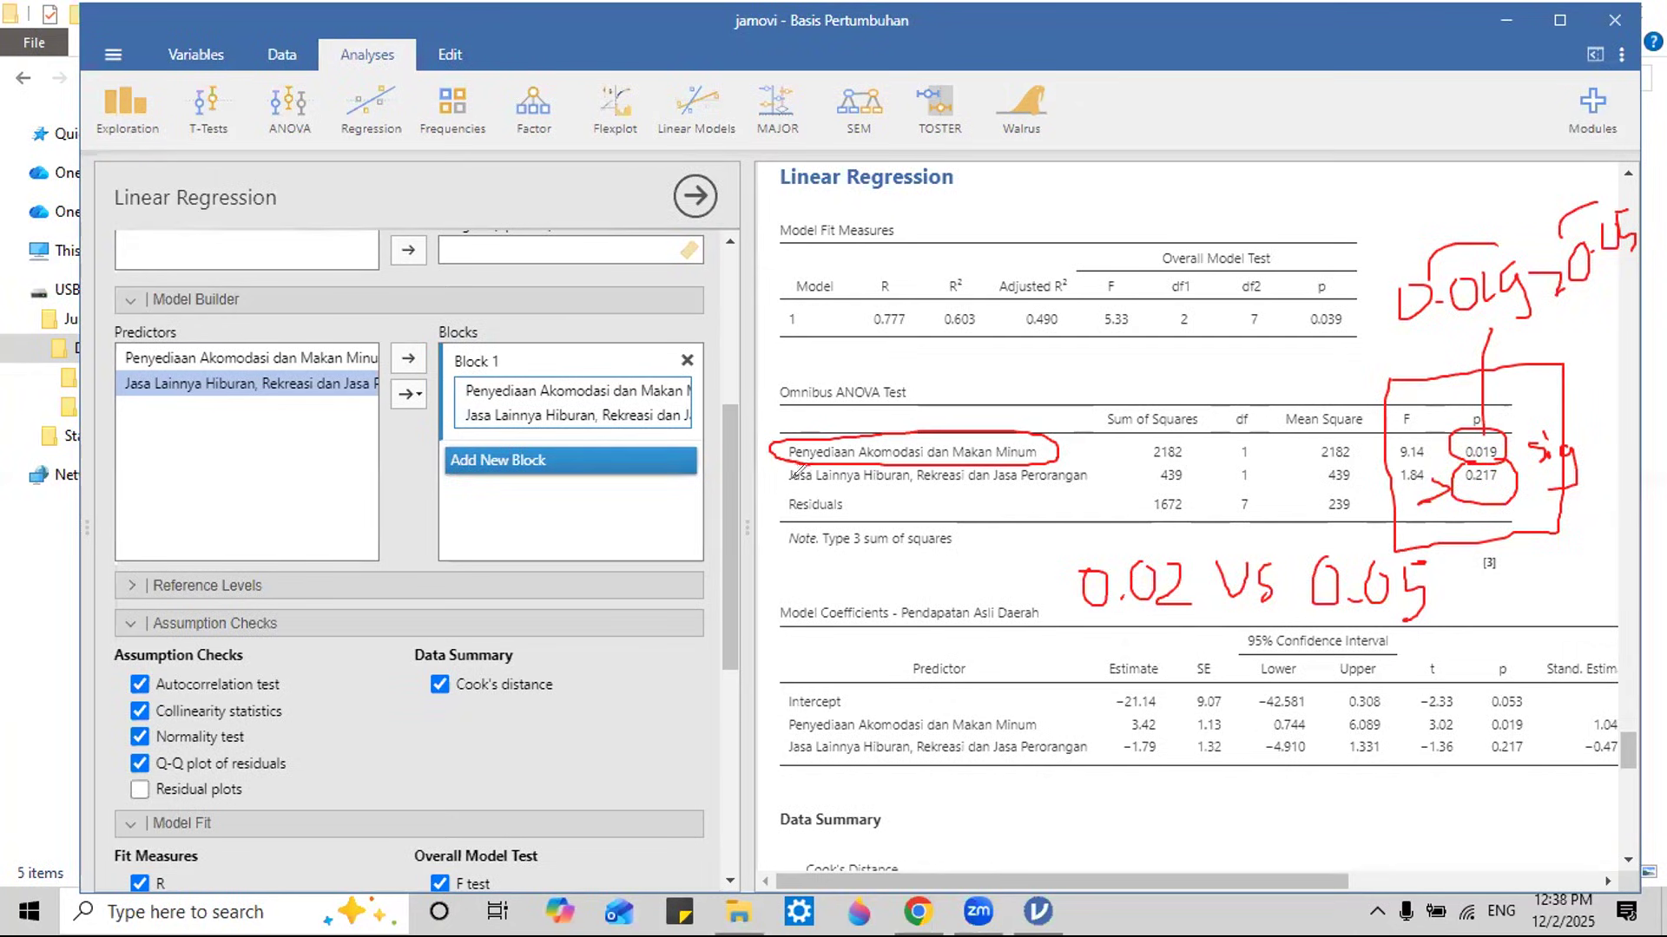
Step: Outline Jasa Lainnya Hiburan, Rekreasi dan Jasa Perorangan, tick its p value and Model Fit Measures, circle the Omnibus ANOVA title, and erase everything
{"action": "mouse_move", "coordinate": [775, 484]}
{"action": "left_mouse_down"}
{"action": "mouse_move", "coordinate": [1101, 484]}
{"action": "mouse_move", "coordinate": [1073, 467]}
{"action": "left_mouse_up"}
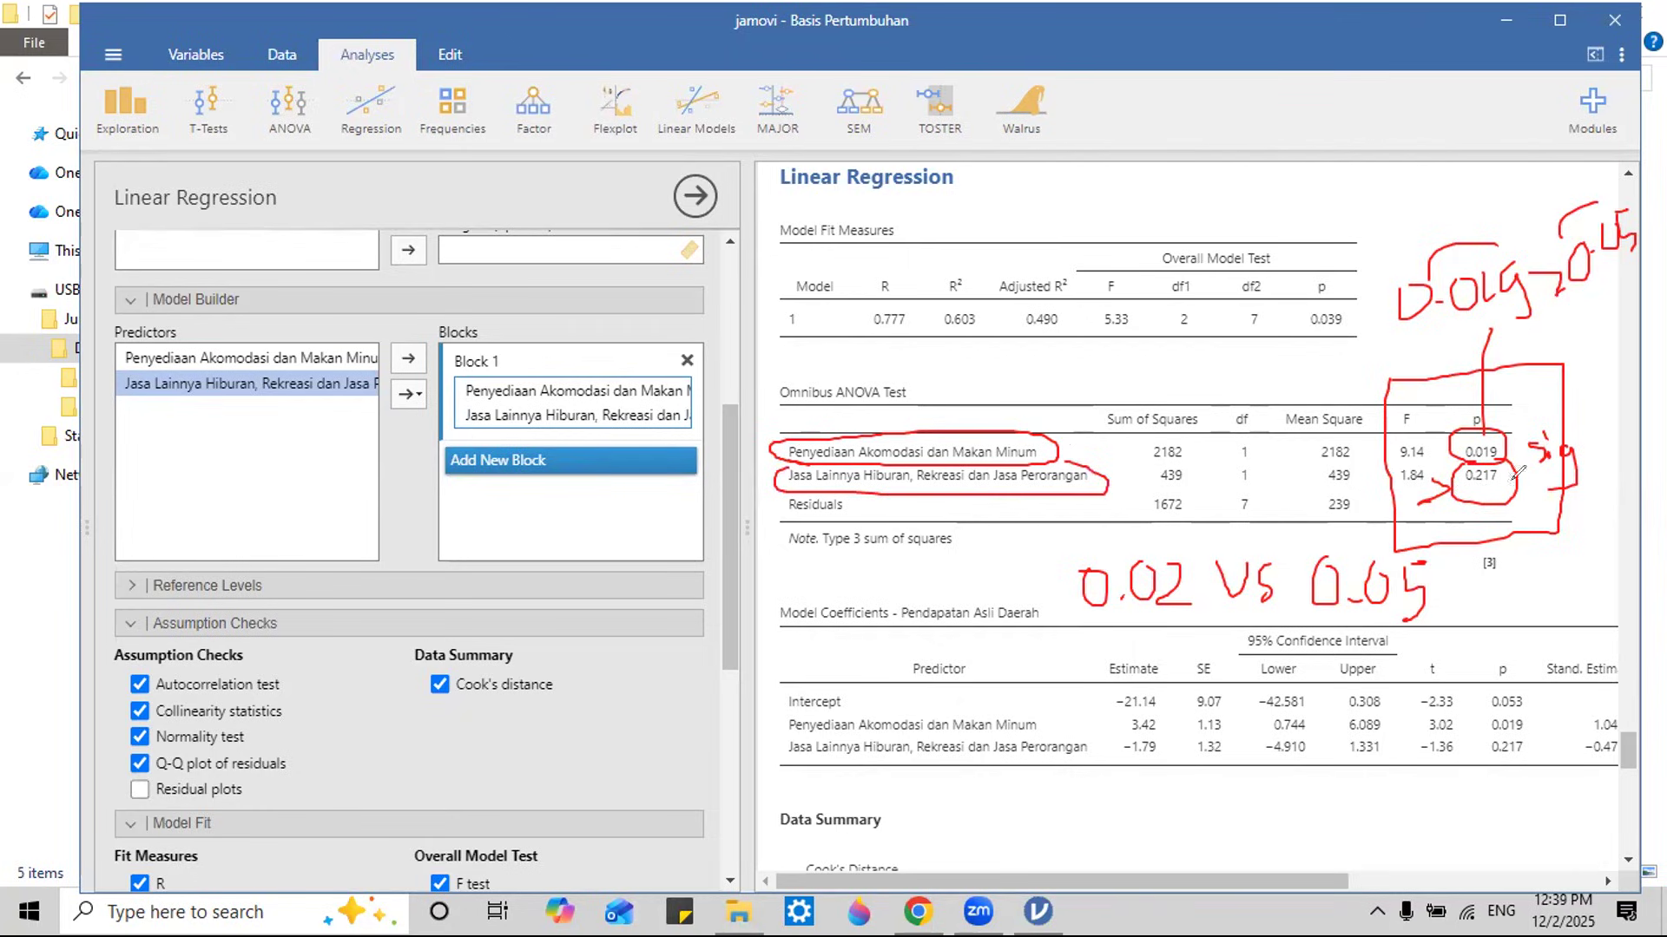
{"action": "left_click_drag", "start_coordinate": [1517, 473], "coordinate": [1564, 457]}
{"action": "left_click_drag", "start_coordinate": [903, 224], "coordinate": [981, 217]}
{"action": "mouse_move", "coordinate": [805, 385]}
{"action": "left_mouse_down"}
{"action": "mouse_move", "coordinate": [780, 401]}
{"action": "mouse_move", "coordinate": [816, 377]}
{"action": "left_mouse_up"}
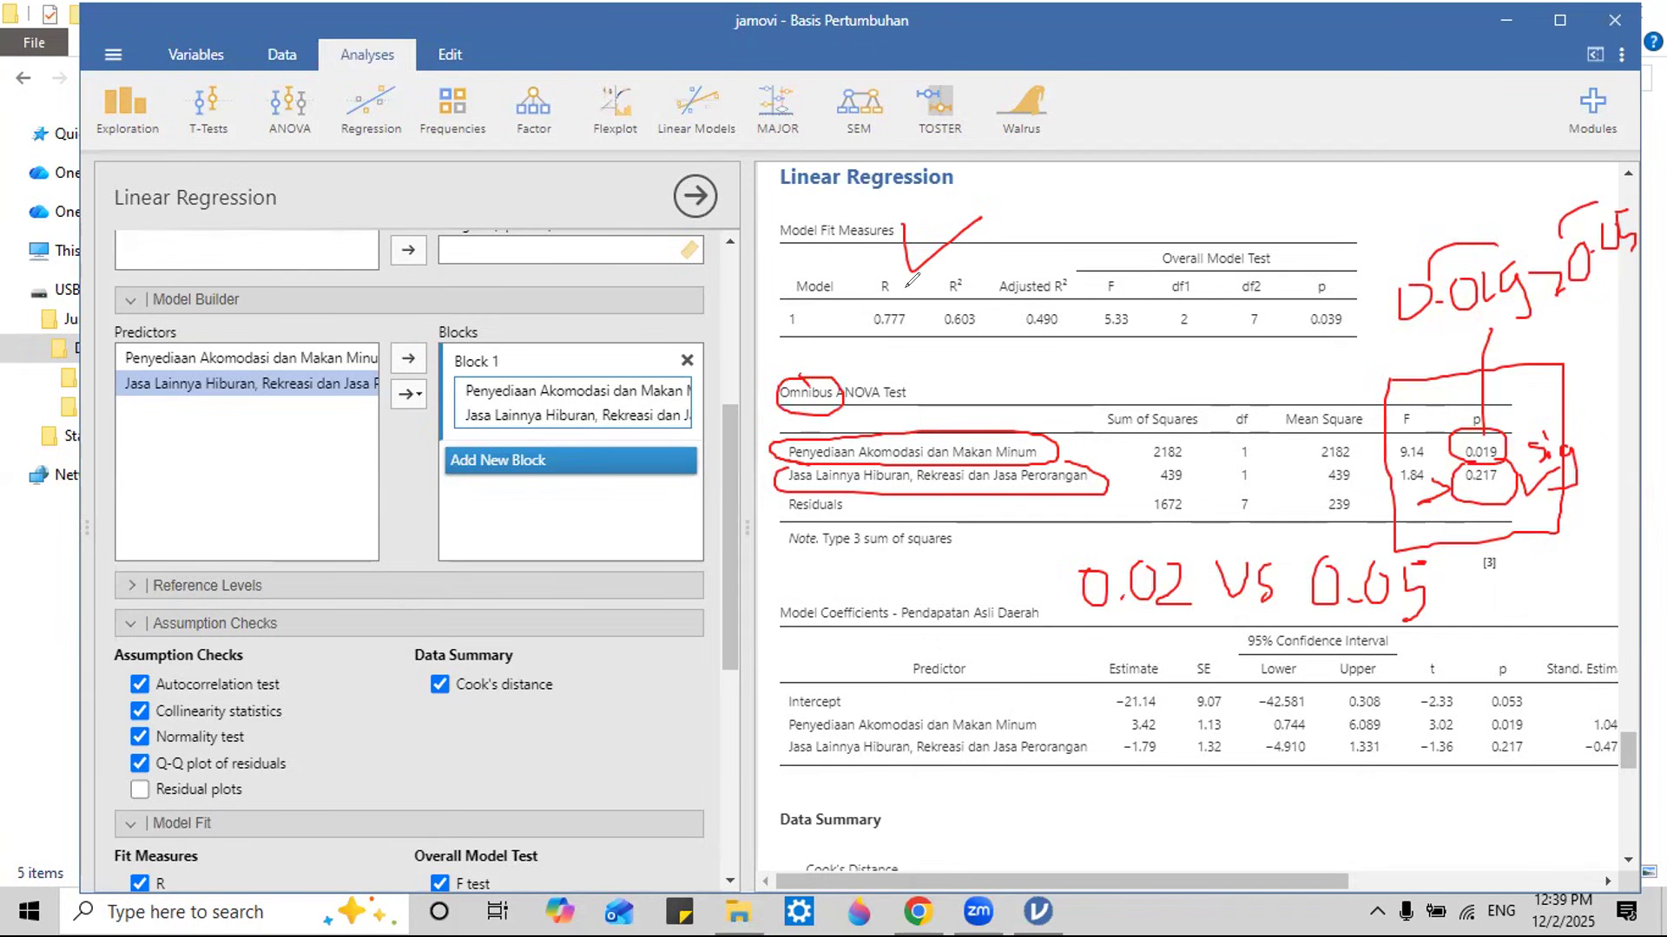
{"action": "mouse_move", "coordinate": [890, 373]}
{"action": "left_mouse_down"}
{"action": "mouse_move", "coordinate": [903, 415]}
{"action": "mouse_move", "coordinate": [966, 397]}
{"action": "left_mouse_up"}
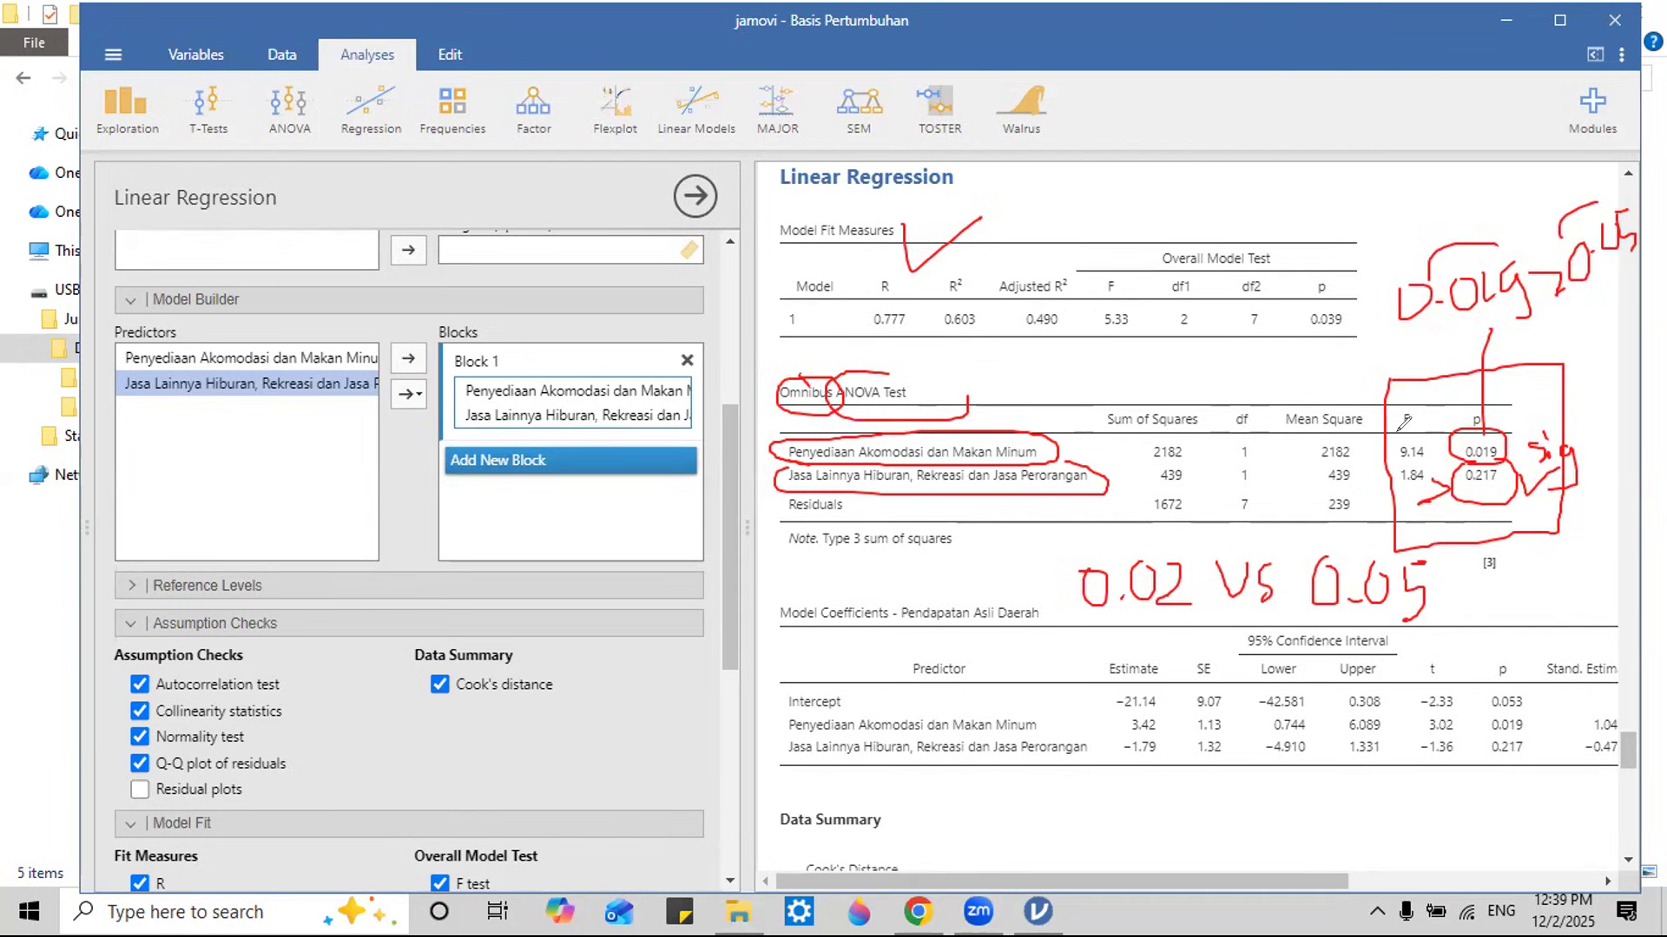
{"action": "key", "text": "e"}
Step: Circle and link R with p in Model Fit Measures, and F with p in the Omnibus ANOVA Test
{"action": "mouse_move", "coordinate": [1357, 280]}
{"action": "left_mouse_down"}
{"action": "mouse_move", "coordinate": [1286, 280]}
{"action": "mouse_move", "coordinate": [1380, 286]}
{"action": "mouse_move", "coordinate": [1360, 272]}
{"action": "left_mouse_up"}
{"action": "mouse_move", "coordinate": [912, 262]}
{"action": "left_mouse_down"}
{"action": "mouse_move", "coordinate": [846, 328]}
{"action": "mouse_move", "coordinate": [950, 210]}
{"action": "mouse_move", "coordinate": [1306, 208]}
{"action": "mouse_move", "coordinate": [1313, 271]}
{"action": "left_mouse_up"}
{"action": "mouse_move", "coordinate": [1426, 398]}
{"action": "left_mouse_down"}
{"action": "mouse_move", "coordinate": [1384, 478]}
{"action": "mouse_move", "coordinate": [1432, 397]}
{"action": "mouse_move", "coordinate": [1467, 493]}
{"action": "mouse_move", "coordinate": [1499, 379]}
{"action": "mouse_move", "coordinate": [1395, 375]}
{"action": "mouse_move", "coordinate": [1510, 360]}
{"action": "left_mouse_up"}
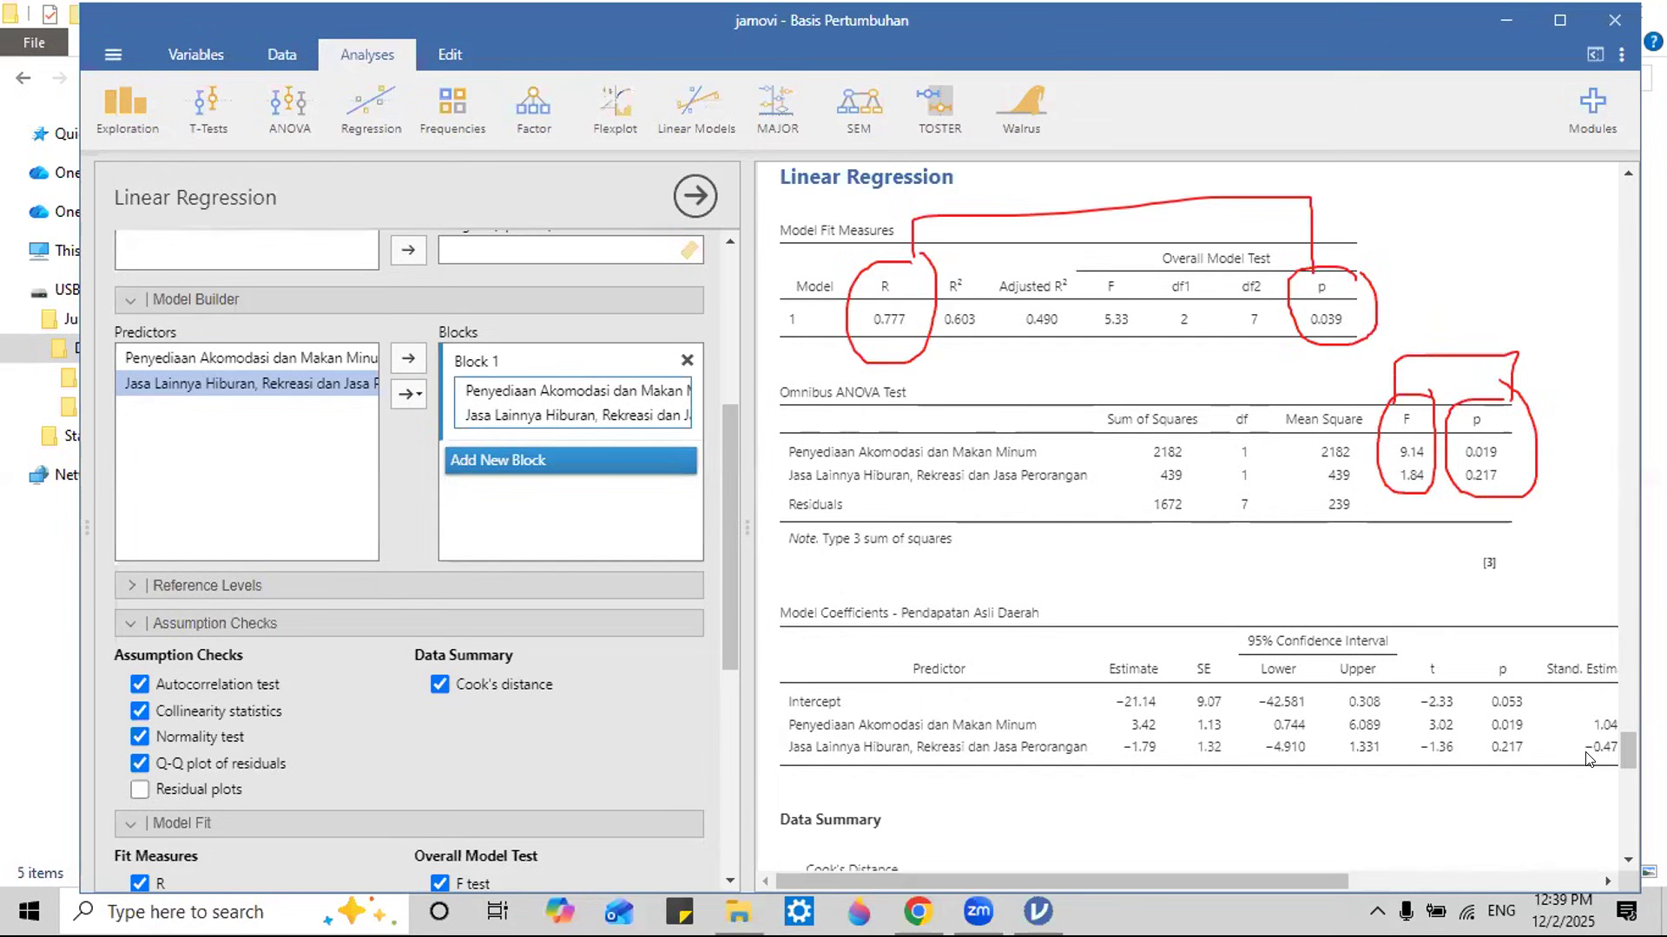
Step: Box the Model Coefficients - Pendapatan Asli Daerah title and handwrite y = a + b1.x1 below the coefficients table
{"action": "scroll", "coordinate": [1587, 759], "scroll_direction": "down", "scroll_amount": 4}
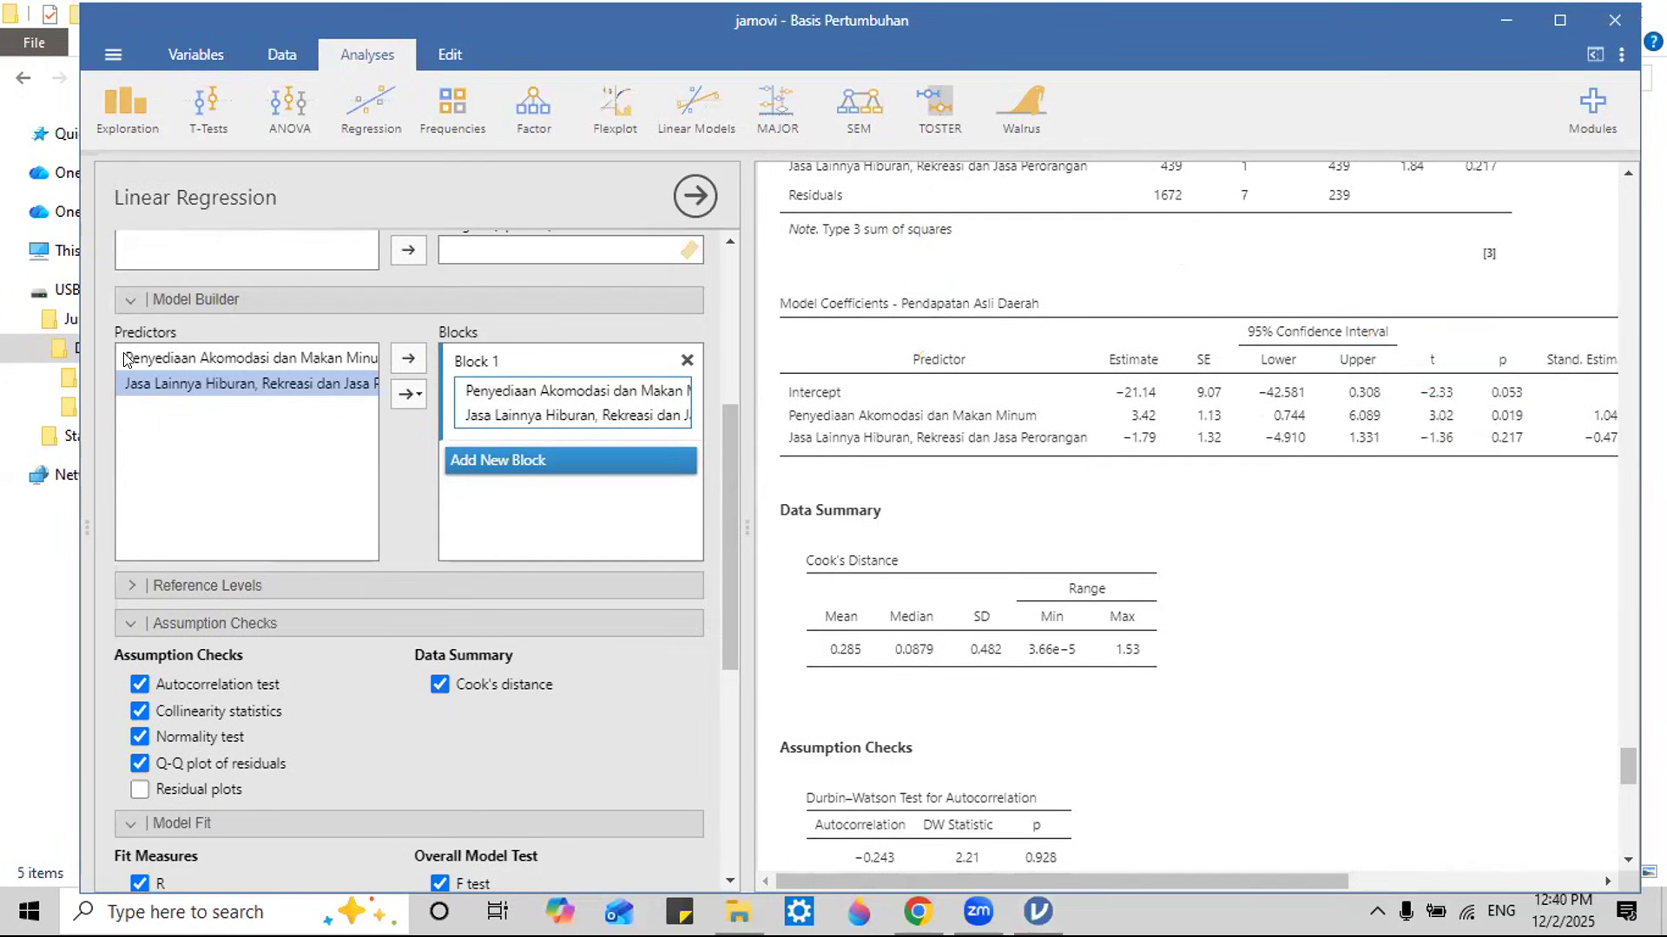
{"action": "mouse_move", "coordinate": [775, 282]}
{"action": "left_mouse_down"}
{"action": "mouse_move", "coordinate": [1008, 302]}
{"action": "mouse_move", "coordinate": [1027, 269]}
{"action": "mouse_move", "coordinate": [772, 269]}
{"action": "left_mouse_up"}
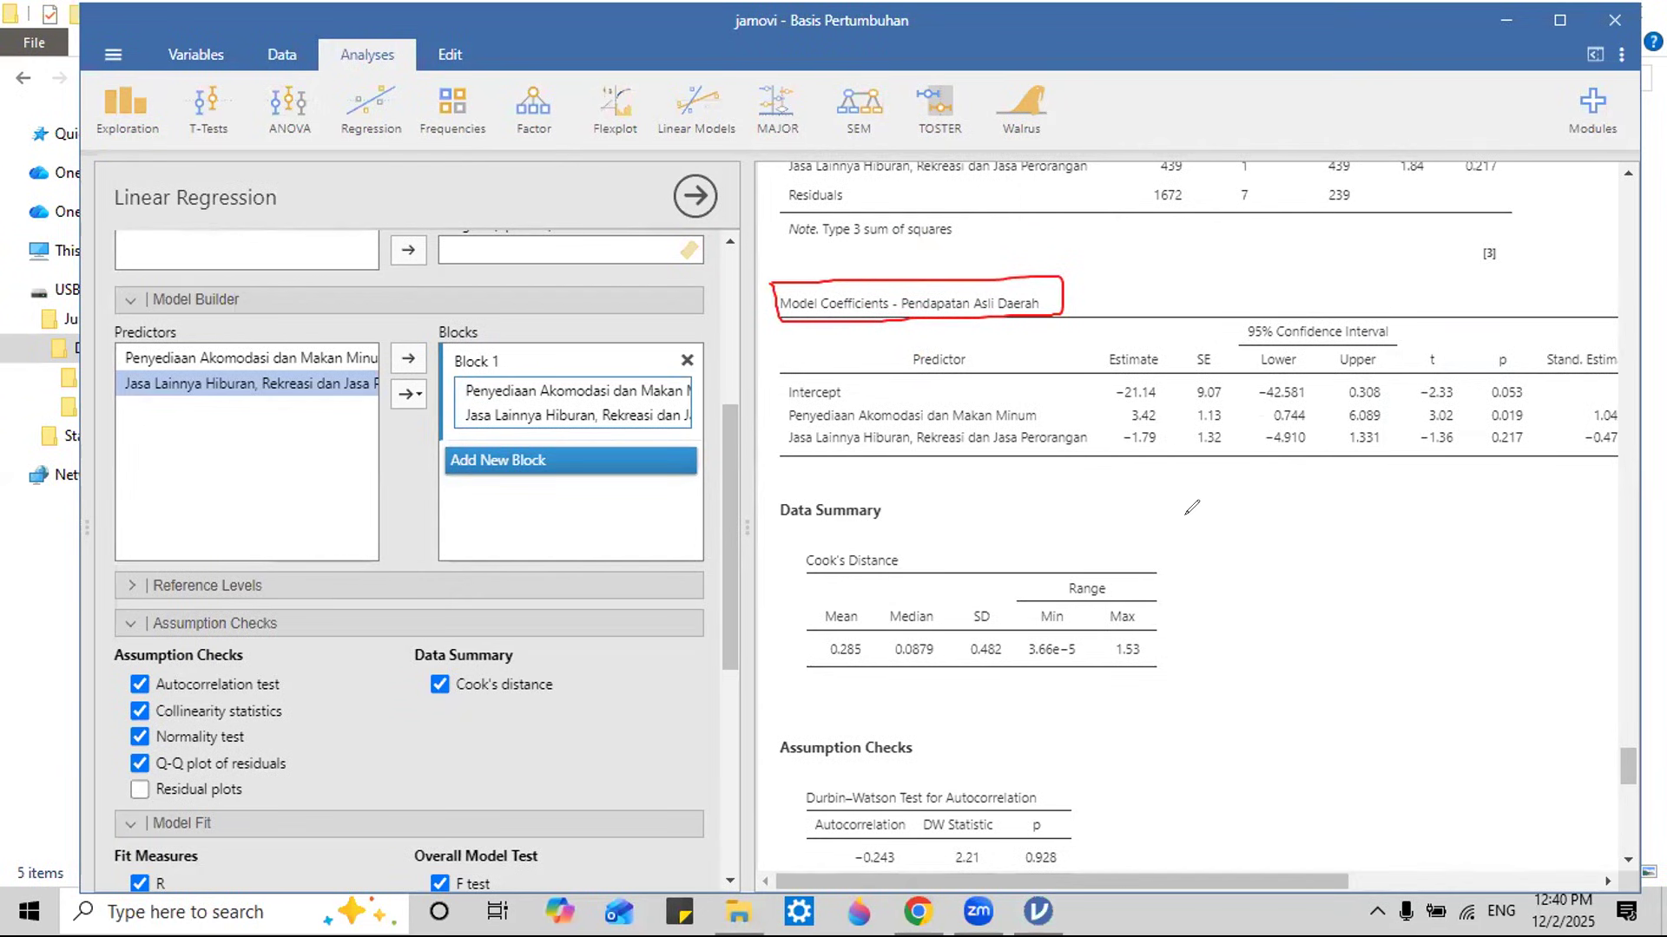
{"action": "mouse_move", "coordinate": [1187, 515]}
{"action": "left_mouse_down"}
{"action": "mouse_move", "coordinate": [1215, 535]}
{"action": "mouse_move", "coordinate": [1195, 559]}
{"action": "mouse_move", "coordinate": [1247, 533]}
{"action": "mouse_move", "coordinate": [1251, 557]}
{"action": "left_mouse_up"}
{"action": "left_click_drag", "start_coordinate": [1220, 533], "coordinate": [1259, 531]}
{"action": "mouse_move", "coordinate": [1221, 549]}
{"action": "left_mouse_down"}
{"action": "mouse_move", "coordinate": [1307, 560]}
{"action": "mouse_move", "coordinate": [1358, 524]}
{"action": "mouse_move", "coordinate": [1373, 559]}
{"action": "mouse_move", "coordinate": [1469, 556]}
{"action": "left_mouse_up"}
{"action": "left_click", "coordinate": [1415, 555]}
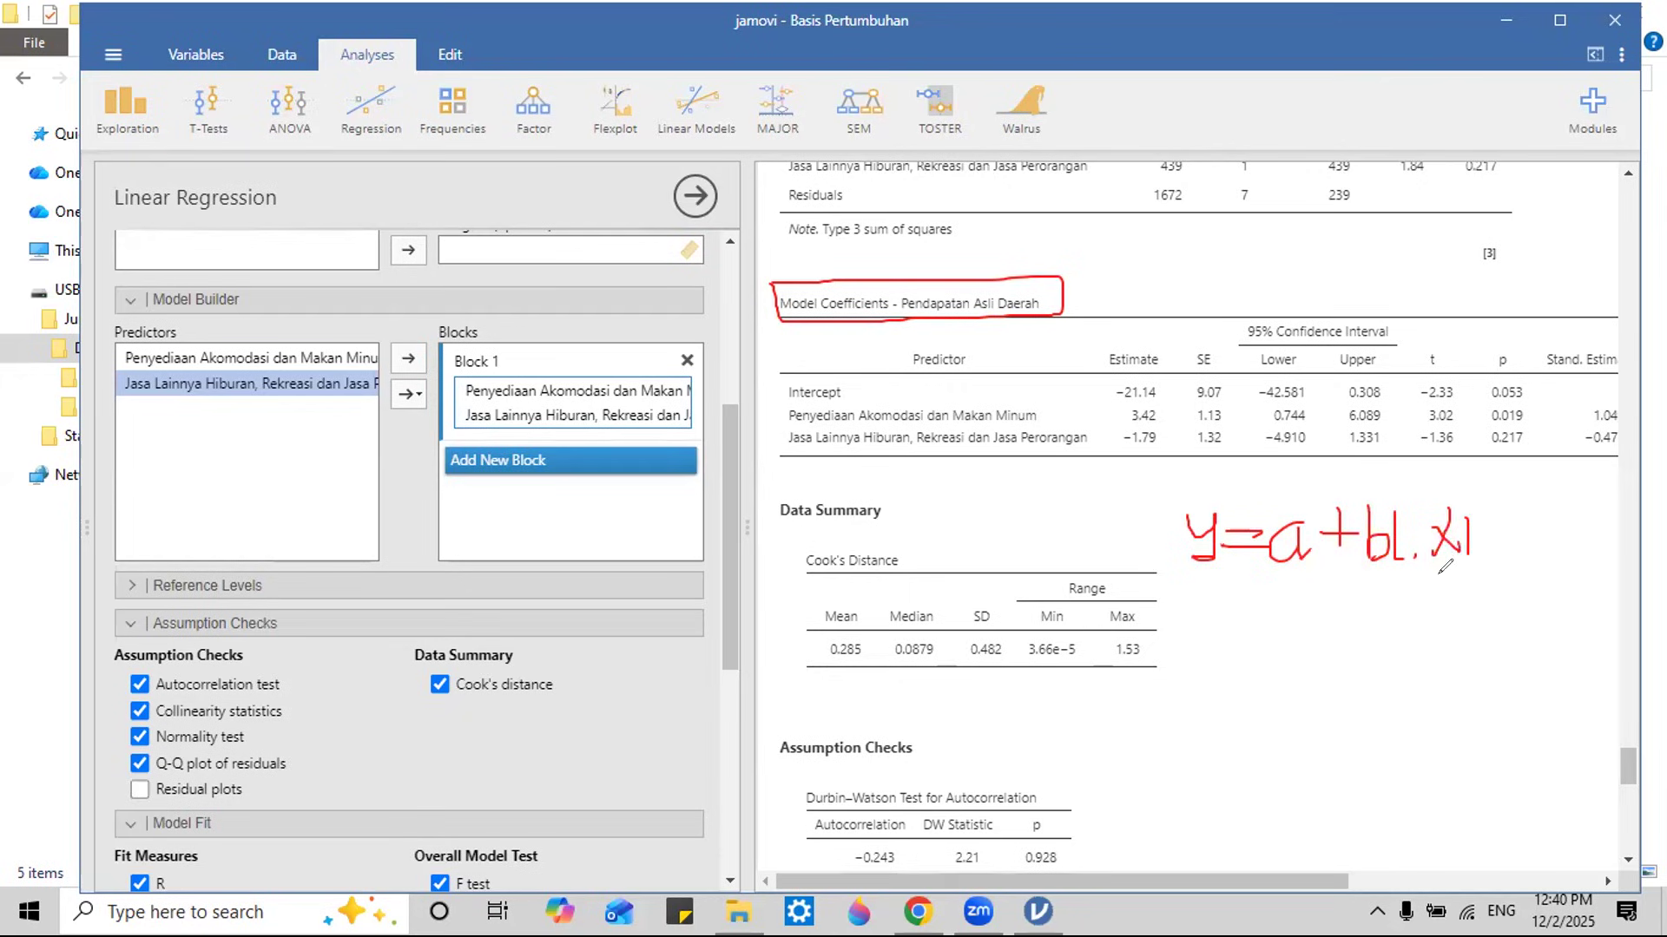
Step: Number the two predictors 1 and 2, label Pendapatan Asli Daerah as y, and extend the equation with + b2.x2
{"action": "mouse_move", "coordinate": [774, 414]}
{"action": "left_mouse_down"}
{"action": "mouse_move", "coordinate": [766, 450]}
{"action": "mouse_move", "coordinate": [785, 451]}
{"action": "left_mouse_up"}
{"action": "left_click_drag", "start_coordinate": [1044, 304], "coordinate": [1133, 291]}
{"action": "left_click_drag", "start_coordinate": [1147, 265], "coordinate": [1147, 313]}
{"action": "mouse_move", "coordinate": [1493, 514]}
{"action": "left_mouse_down"}
{"action": "mouse_move", "coordinate": [1494, 561]}
{"action": "mouse_move", "coordinate": [1510, 537]}
{"action": "mouse_move", "coordinate": [1521, 554]}
{"action": "left_mouse_up"}
{"action": "mouse_move", "coordinate": [1547, 498]}
{"action": "left_mouse_down"}
{"action": "mouse_move", "coordinate": [1564, 500]}
{"action": "mouse_move", "coordinate": [1571, 539]}
{"action": "mouse_move", "coordinate": [1581, 524]}
{"action": "mouse_move", "coordinate": [1611, 545]}
{"action": "left_mouse_up"}
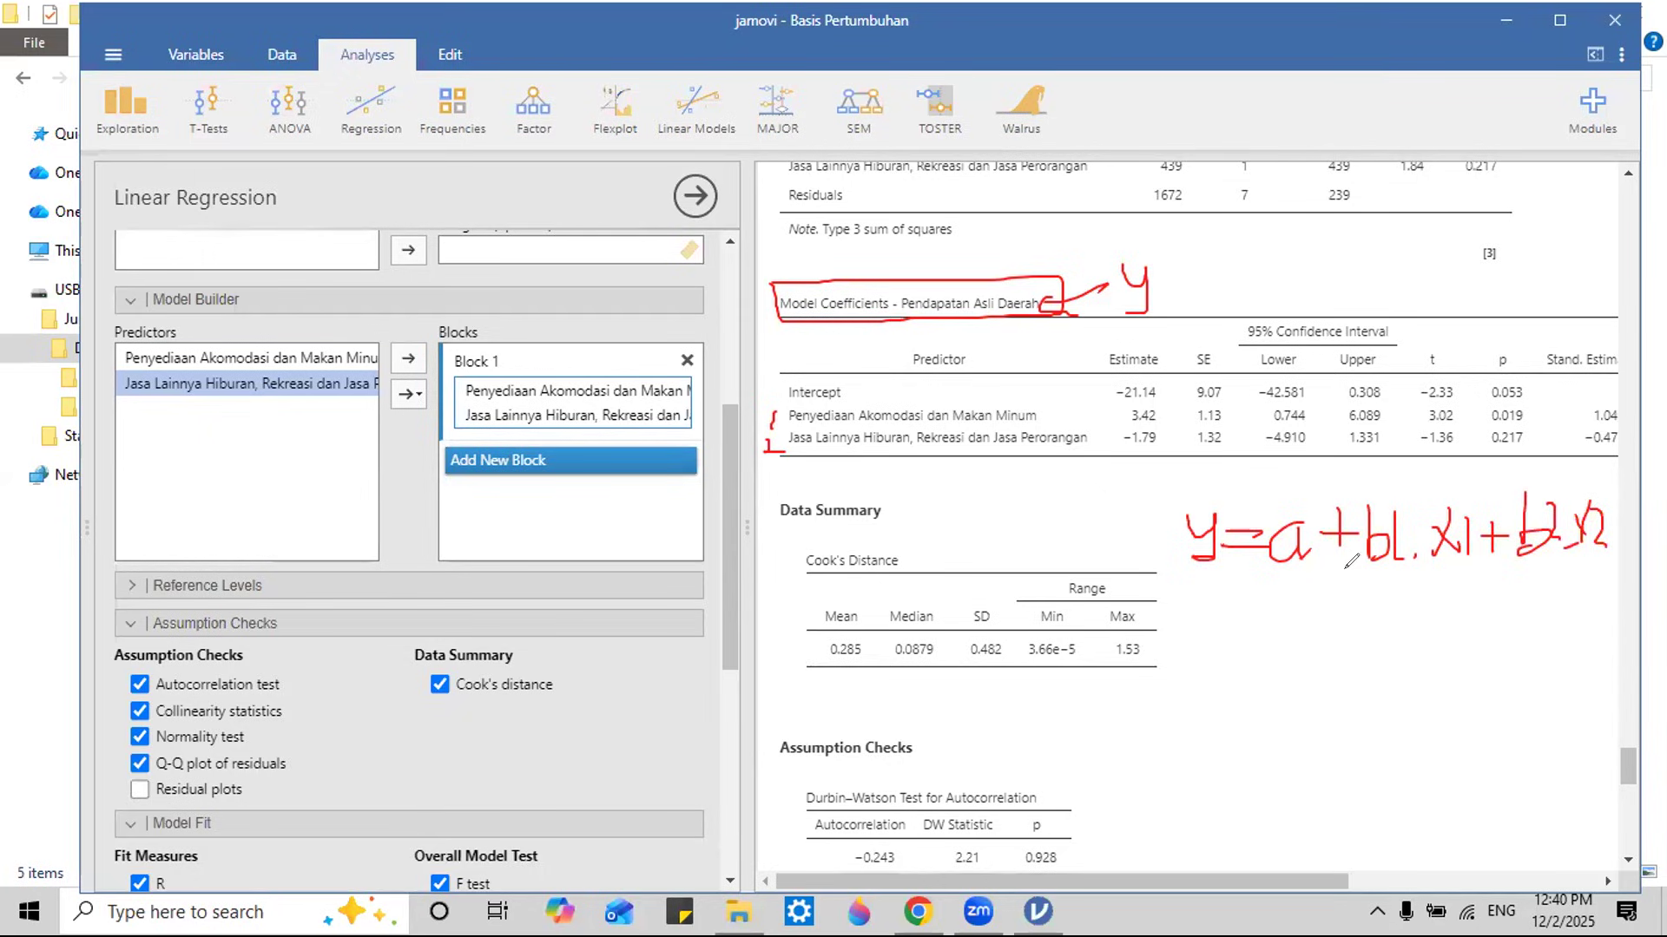
Step: Circle both plus signs in the equation and handwrite a boxed note below it relating x1 and x2 to y
{"action": "mouse_move", "coordinate": [1322, 555]}
{"action": "left_mouse_down"}
{"action": "mouse_move", "coordinate": [1357, 531]}
{"action": "mouse_move", "coordinate": [1324, 491]}
{"action": "mouse_move", "coordinate": [1323, 545]}
{"action": "left_mouse_up"}
{"action": "mouse_move", "coordinate": [1480, 570]}
{"action": "left_mouse_down"}
{"action": "mouse_move", "coordinate": [1506, 519]}
{"action": "mouse_move", "coordinate": [1489, 590]}
{"action": "left_mouse_up"}
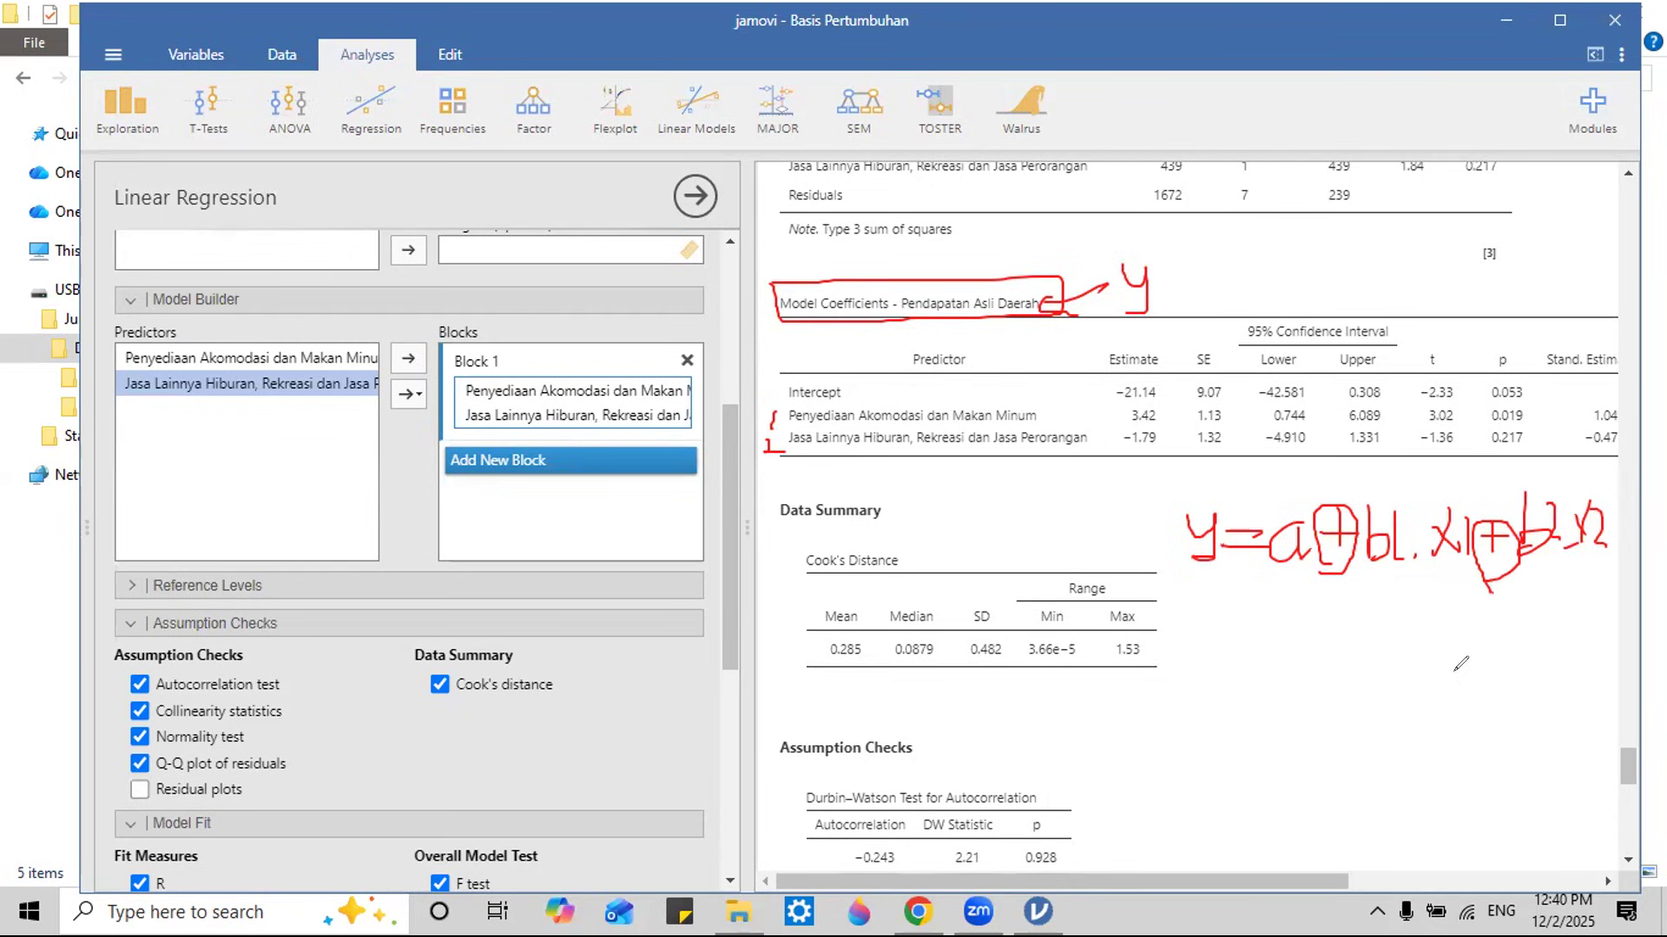
{"action": "left_click_drag", "start_coordinate": [1226, 696], "coordinate": [1213, 734]}
{"action": "mouse_move", "coordinate": [1238, 699]}
{"action": "left_mouse_down"}
{"action": "mouse_move", "coordinate": [1227, 716]}
{"action": "mouse_move", "coordinate": [1253, 736]}
{"action": "mouse_move", "coordinate": [1460, 713]}
{"action": "mouse_move", "coordinate": [1389, 740]}
{"action": "mouse_move", "coordinate": [1337, 716]}
{"action": "mouse_move", "coordinate": [1356, 705]}
{"action": "left_mouse_up"}
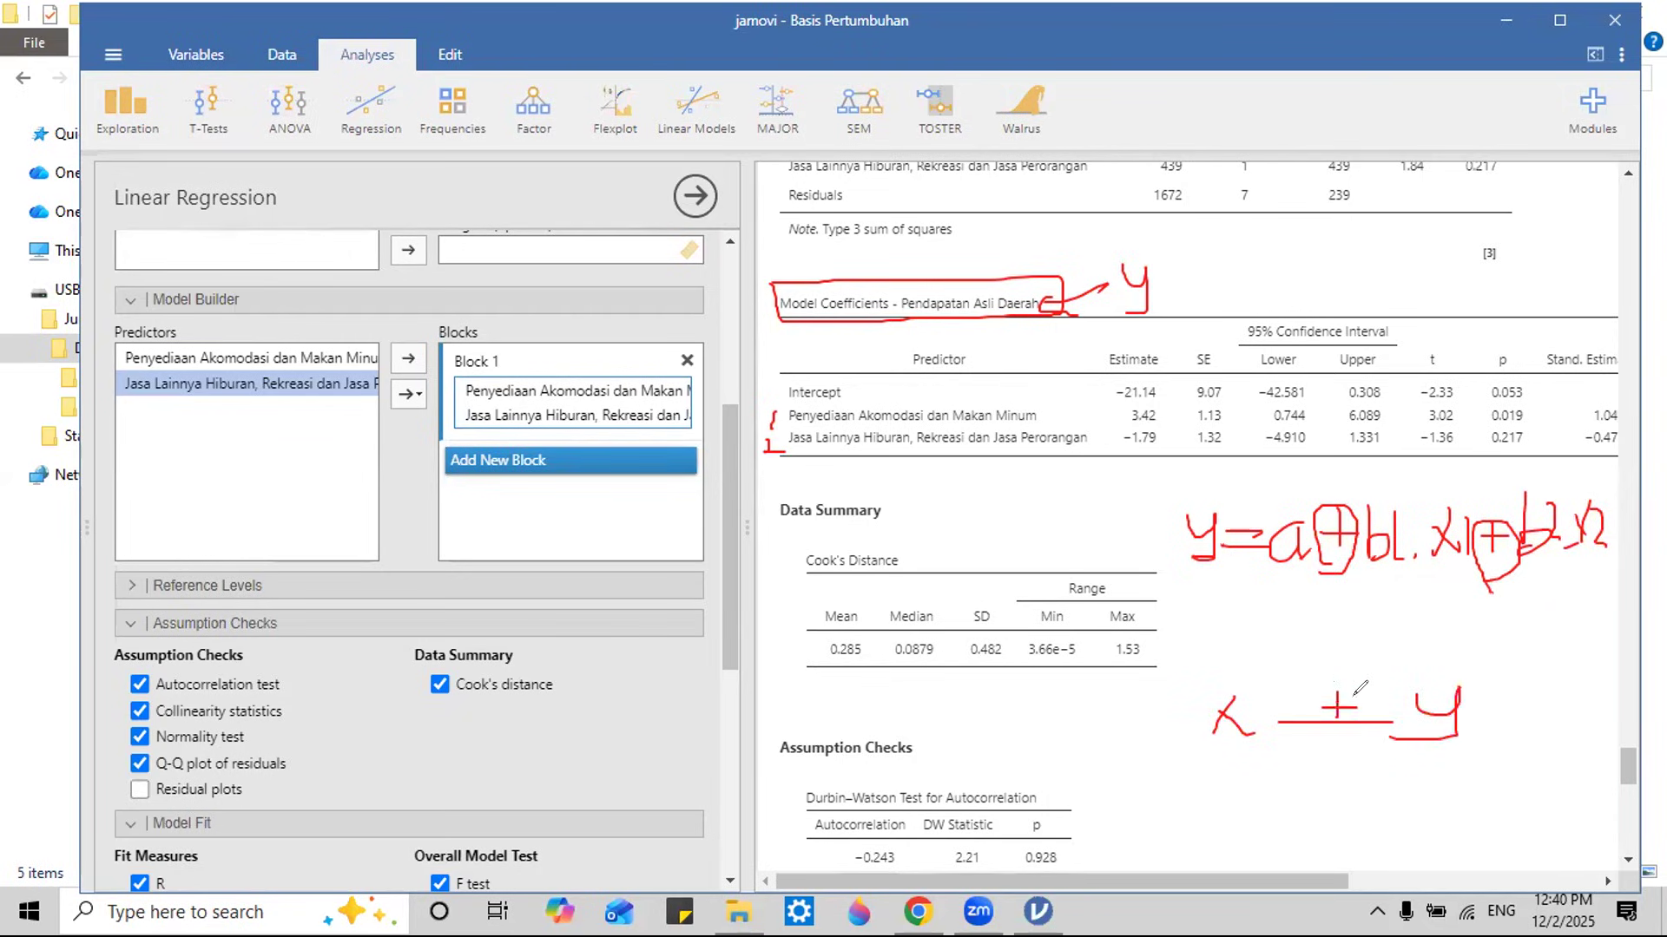
{"action": "mouse_move", "coordinate": [1242, 751]}
{"action": "left_mouse_down"}
{"action": "mouse_move", "coordinate": [1196, 792]}
{"action": "mouse_move", "coordinate": [1270, 792]}
{"action": "left_mouse_up"}
{"action": "mouse_move", "coordinate": [1242, 719]}
{"action": "left_mouse_down"}
{"action": "mouse_move", "coordinate": [1380, 777]}
{"action": "mouse_move", "coordinate": [1321, 786]}
{"action": "mouse_move", "coordinate": [1367, 760]}
{"action": "mouse_move", "coordinate": [1452, 764]}
{"action": "mouse_move", "coordinate": [1402, 815]}
{"action": "left_mouse_up"}
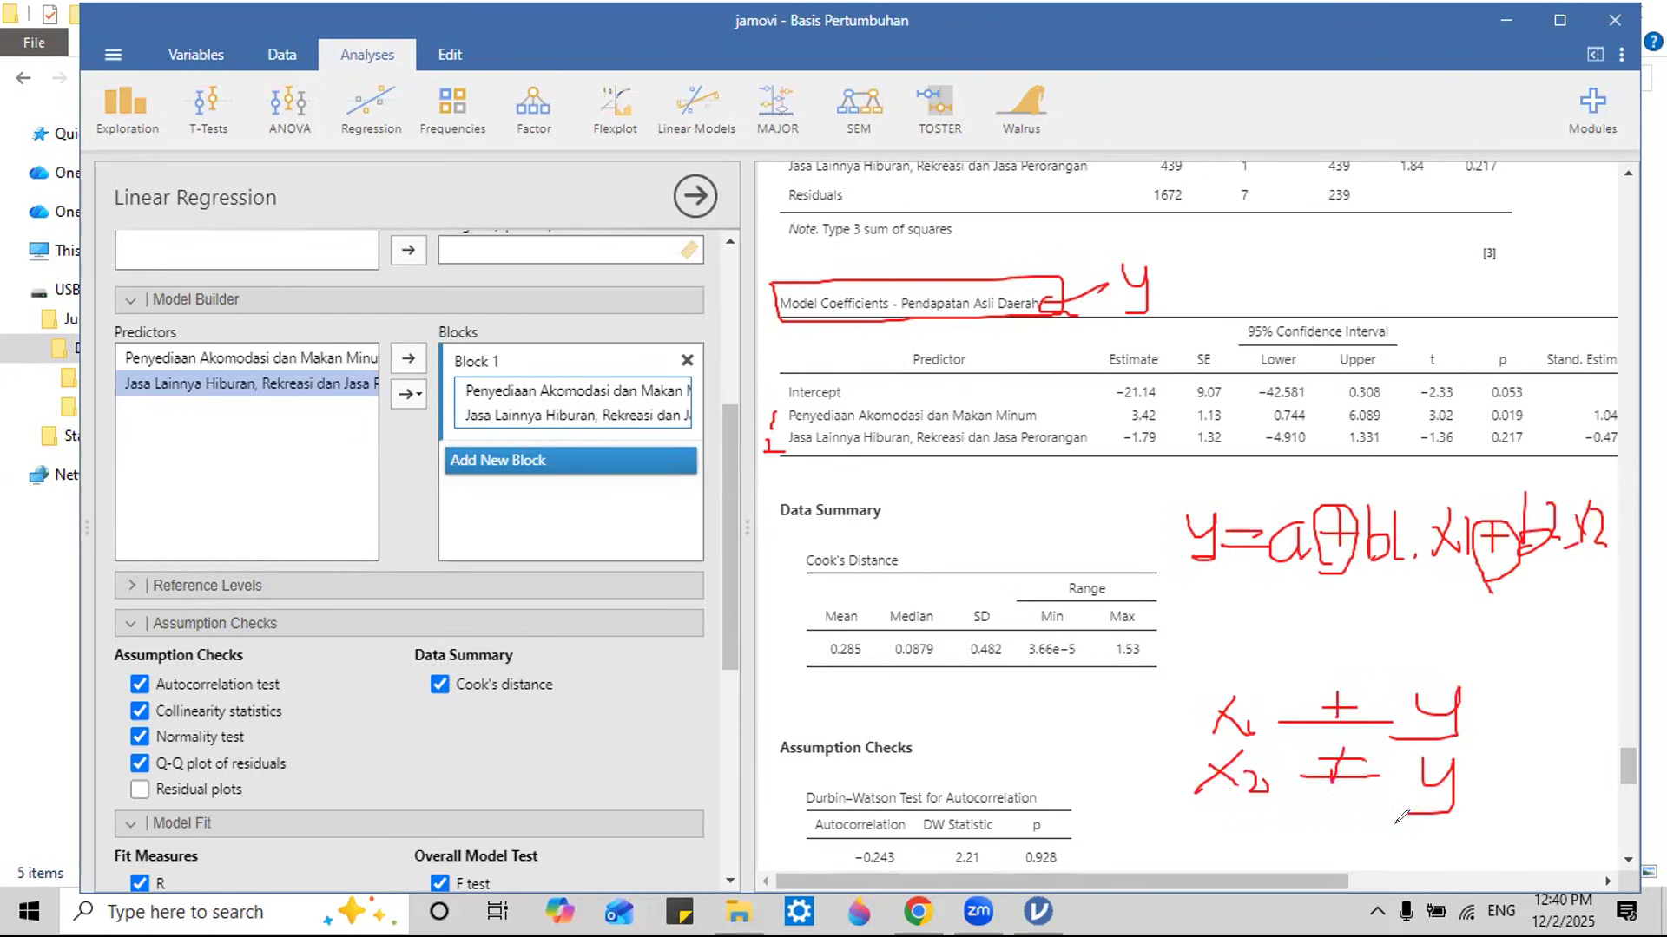
{"action": "mouse_move", "coordinate": [1175, 686]}
{"action": "left_mouse_down"}
{"action": "mouse_move", "coordinate": [1463, 811]}
{"action": "mouse_move", "coordinate": [1486, 701]}
{"action": "mouse_move", "coordinate": [1177, 686]}
{"action": "left_mouse_up"}
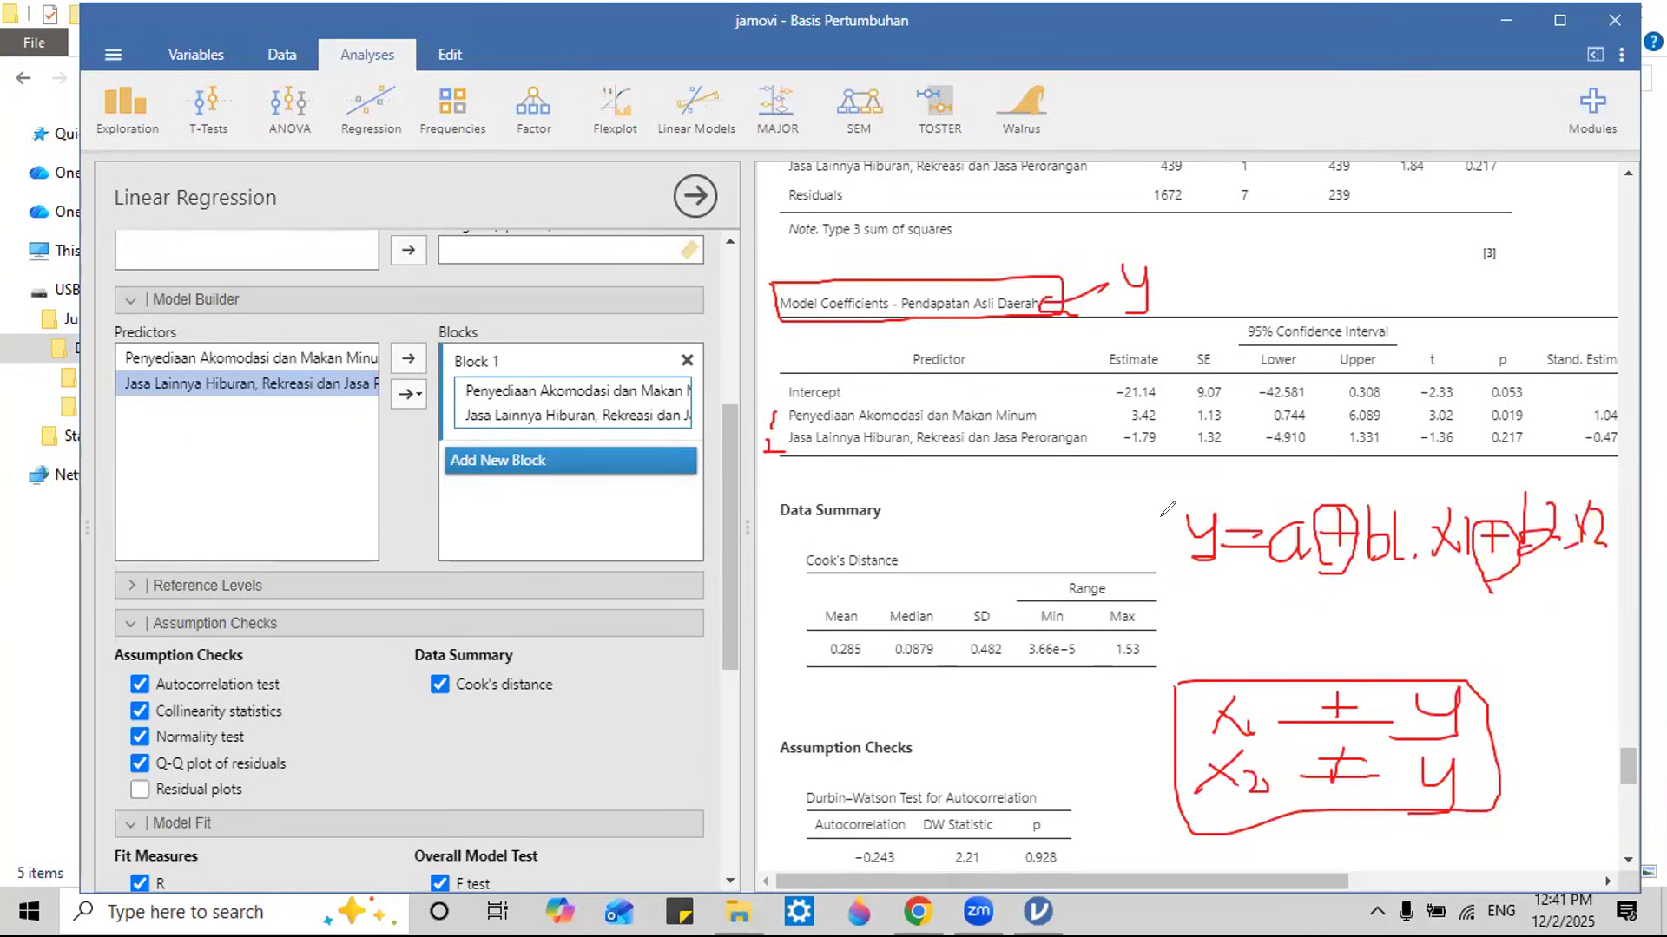
Step: Box the handwritten regression equation and erase the x1 and x2 note below it
{"action": "mouse_move", "coordinate": [1165, 502]}
{"action": "left_mouse_down"}
{"action": "mouse_move", "coordinate": [1191, 582]}
{"action": "mouse_move", "coordinate": [1546, 591]}
{"action": "mouse_move", "coordinate": [1623, 512]}
{"action": "mouse_move", "coordinate": [1167, 490]}
{"action": "left_mouse_up"}
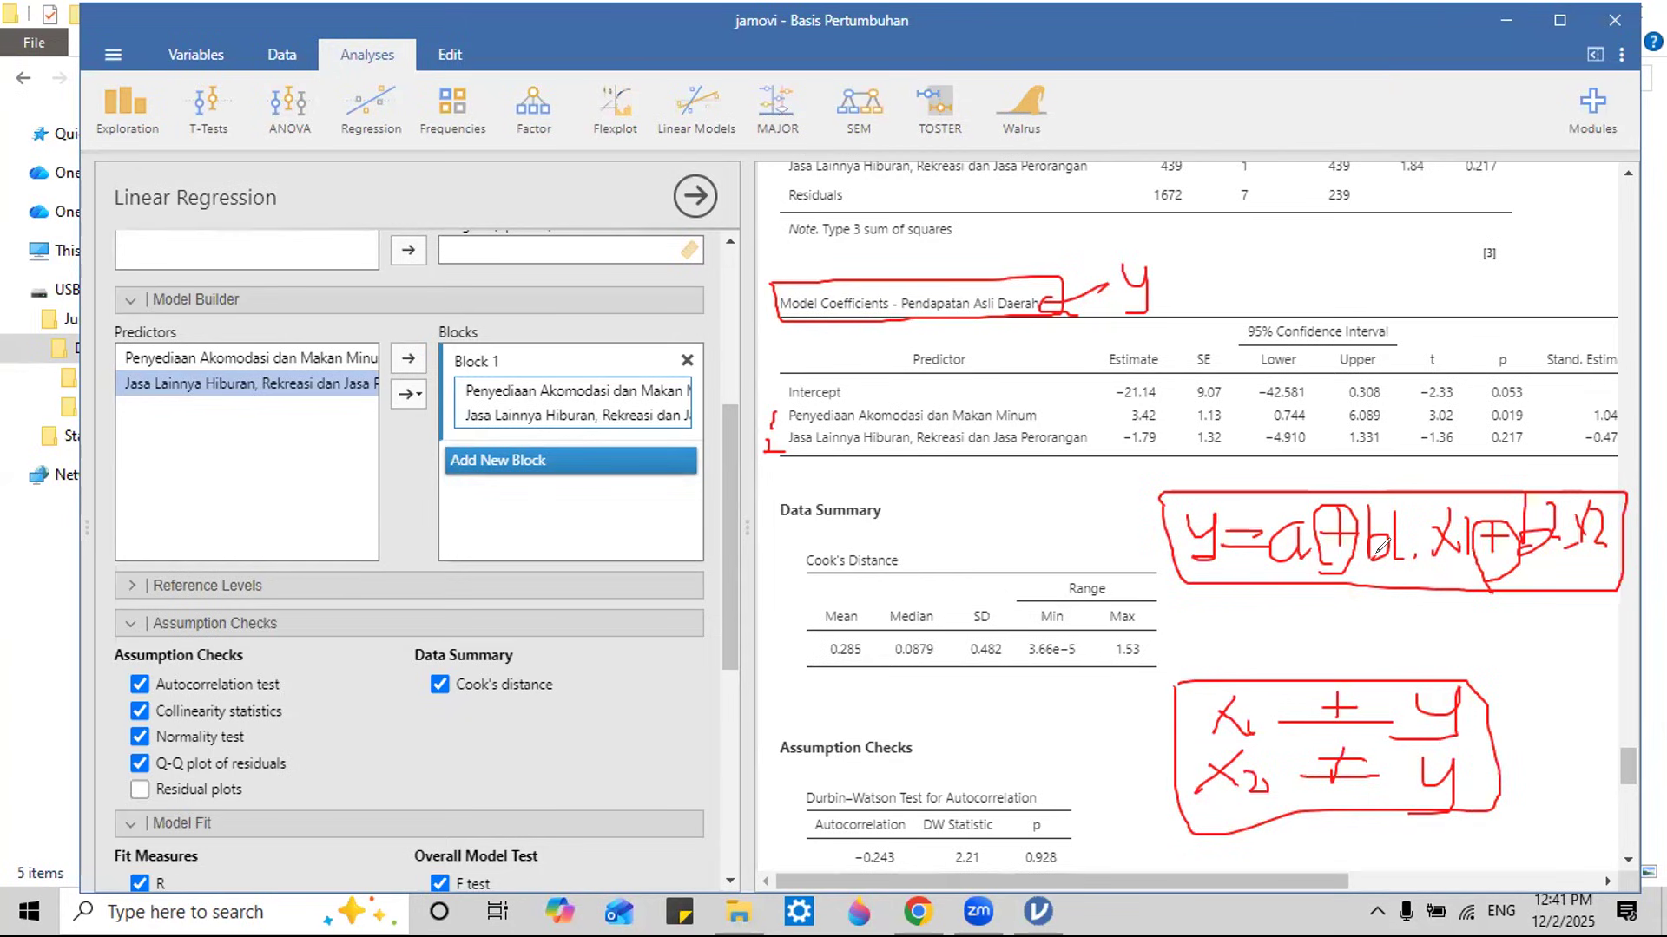
{"action": "mouse_move", "coordinate": [1227, 695]}
{"action": "left_mouse_down"}
{"action": "mouse_move", "coordinate": [1258, 772]}
{"action": "mouse_move", "coordinate": [1467, 694]}
{"action": "mouse_move", "coordinate": [1365, 736]}
{"action": "mouse_move", "coordinate": [1399, 801]}
{"action": "left_mouse_up"}
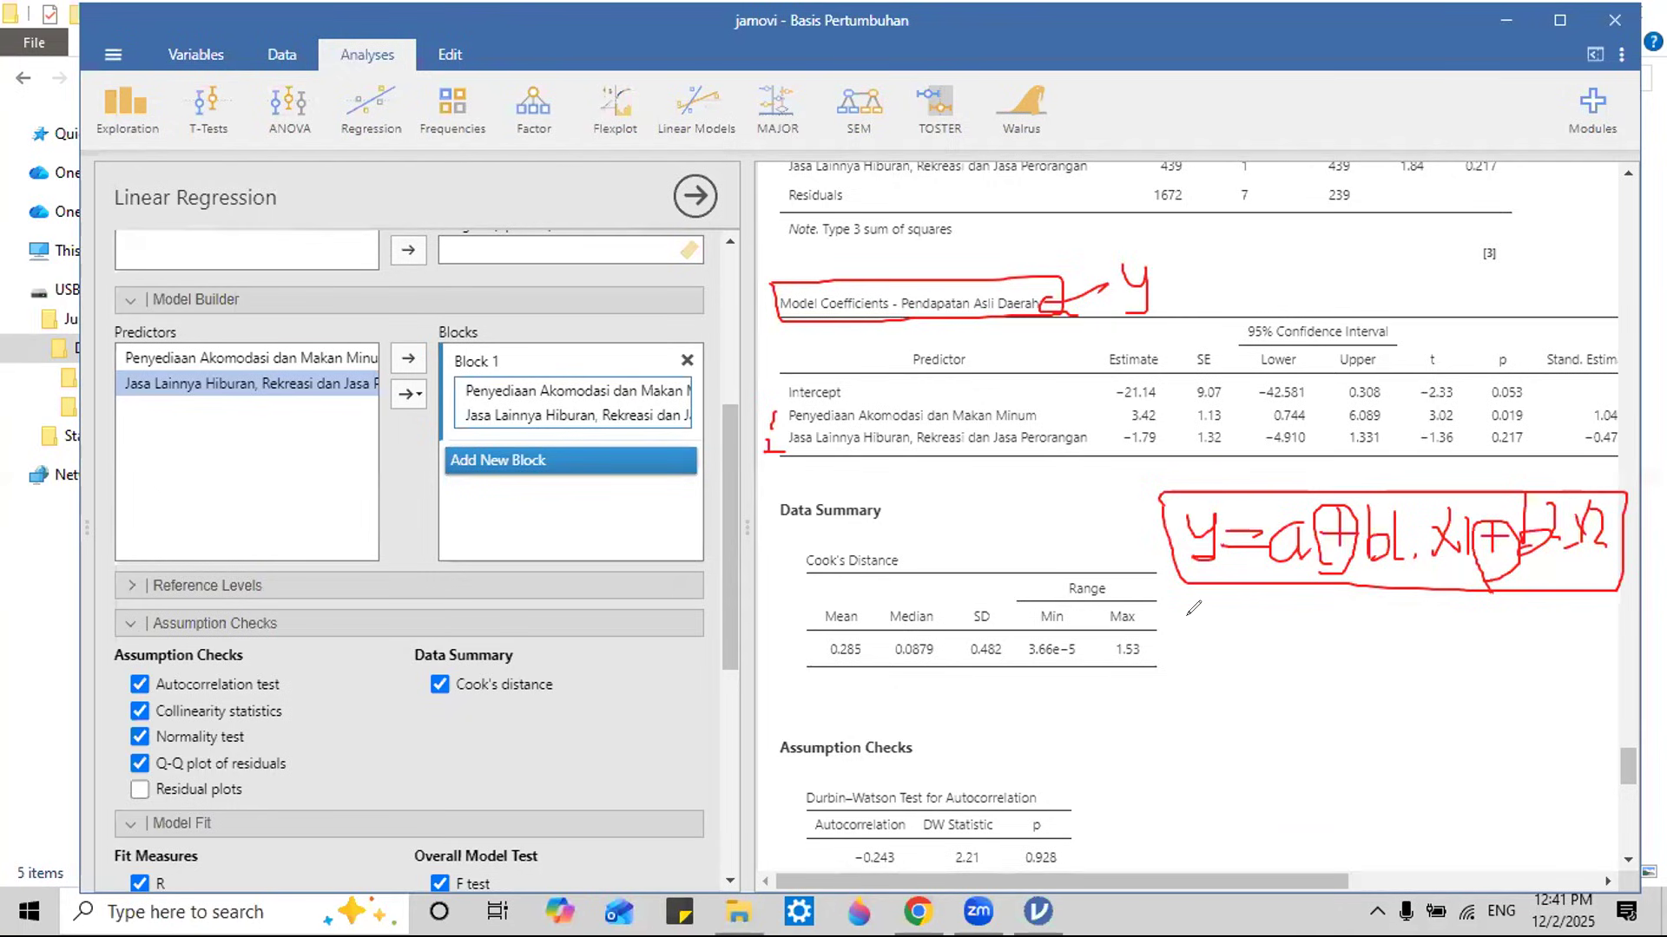
Step: Handwrite the second equation y = -a + b1.x1 - b2.x2 below the first one and box it
{"action": "left_click_drag", "start_coordinate": [1194, 624], "coordinate": [1226, 621]}
{"action": "mouse_move", "coordinate": [1227, 619]}
{"action": "left_mouse_down"}
{"action": "mouse_move", "coordinate": [1215, 670]}
{"action": "mouse_move", "coordinate": [1182, 692]}
{"action": "mouse_move", "coordinate": [1255, 650]}
{"action": "mouse_move", "coordinate": [1255, 665]}
{"action": "mouse_move", "coordinate": [1300, 676]}
{"action": "left_mouse_up"}
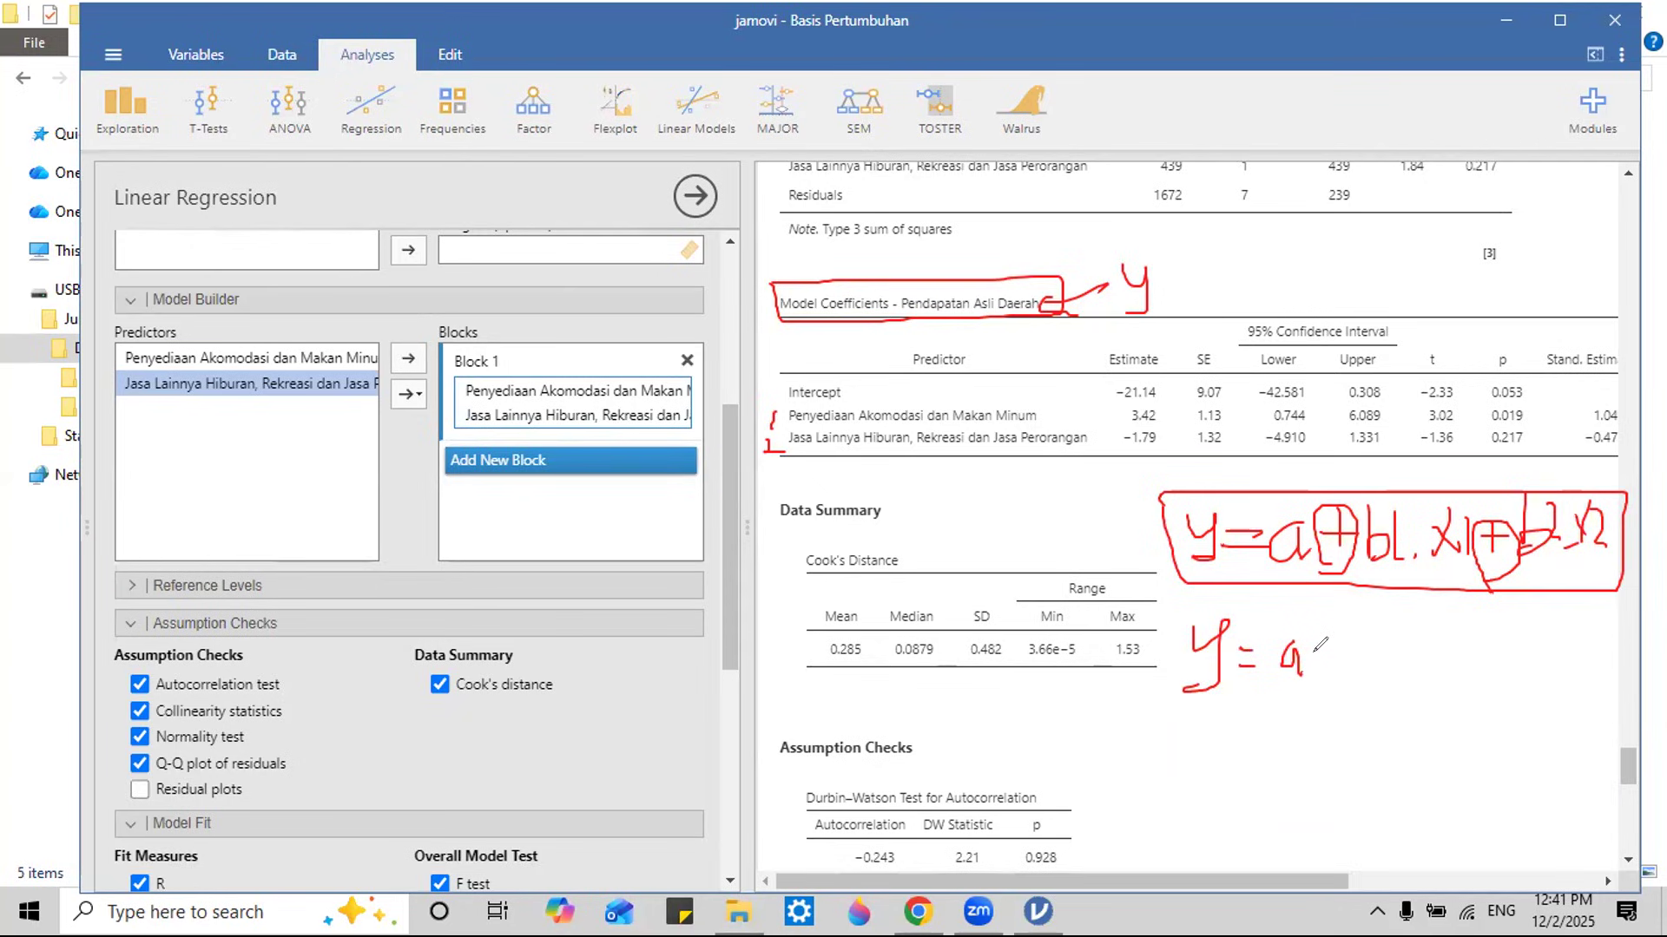
{"action": "mouse_move", "coordinate": [1329, 639]}
{"action": "left_mouse_down"}
{"action": "mouse_move", "coordinate": [1330, 677]}
{"action": "mouse_move", "coordinate": [1344, 665]}
{"action": "mouse_move", "coordinate": [1280, 657]}
{"action": "mouse_move", "coordinate": [1450, 677]}
{"action": "mouse_move", "coordinate": [1529, 657]}
{"action": "mouse_move", "coordinate": [1533, 678]}
{"action": "left_mouse_up"}
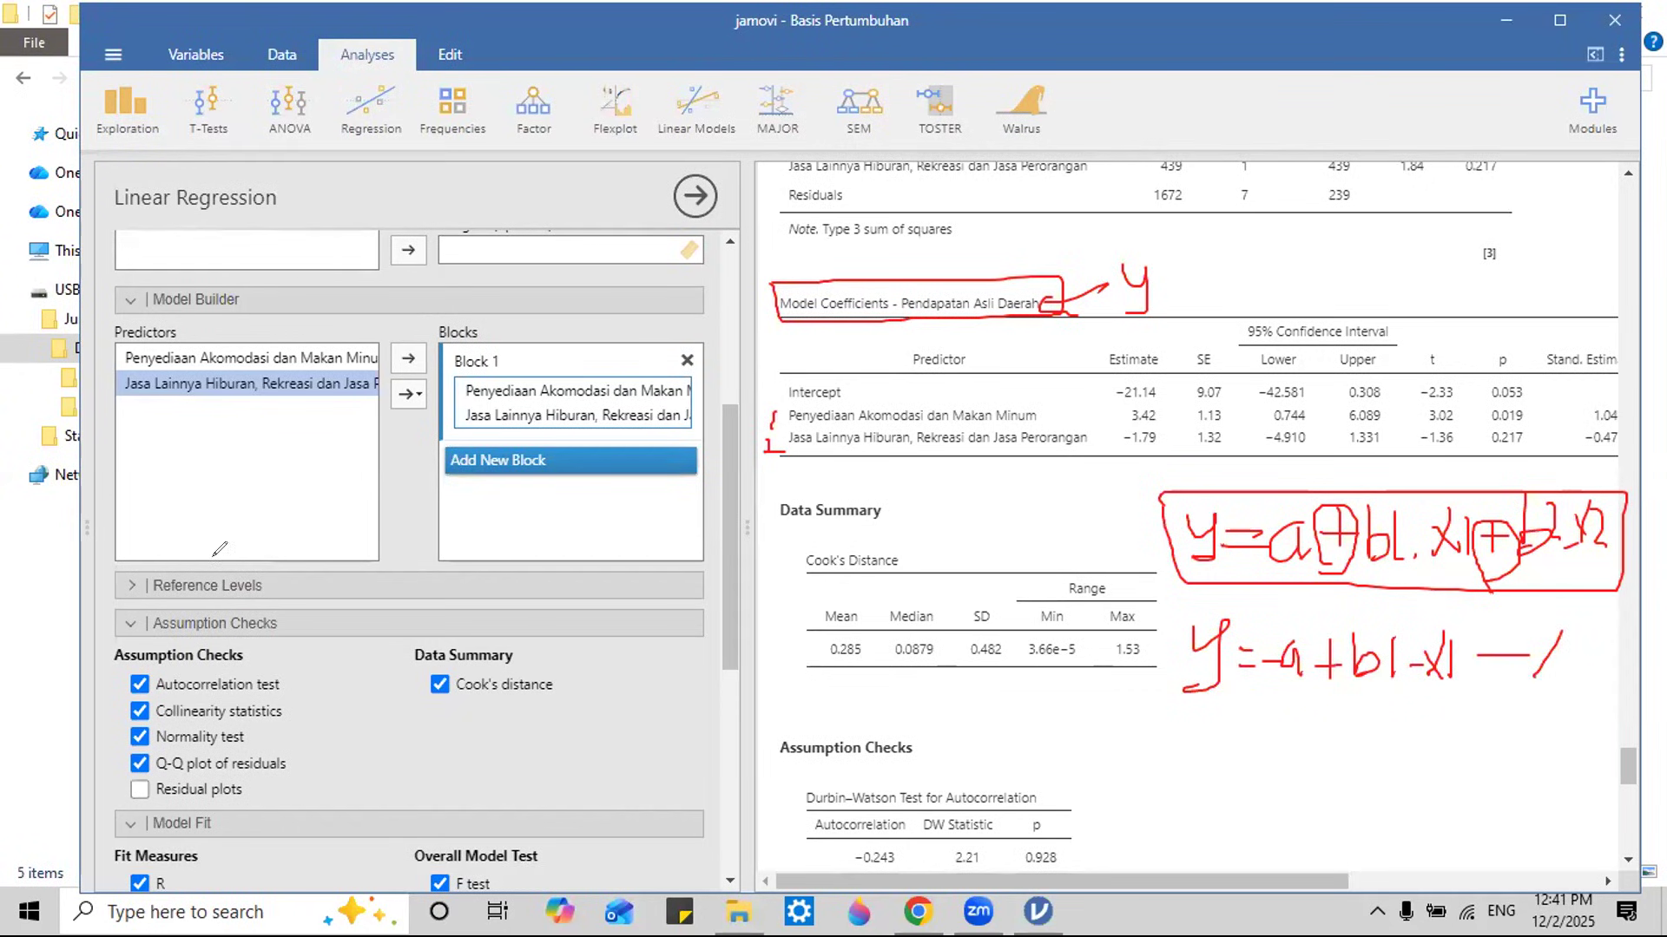
{"action": "key", "text": "ctrl+z"}
{"action": "mouse_move", "coordinate": [1544, 633]}
{"action": "left_mouse_down"}
{"action": "mouse_move", "coordinate": [1535, 694]}
{"action": "mouse_move", "coordinate": [1601, 647]}
{"action": "mouse_move", "coordinate": [1594, 686]}
{"action": "mouse_move", "coordinate": [1616, 664]}
{"action": "left_mouse_up"}
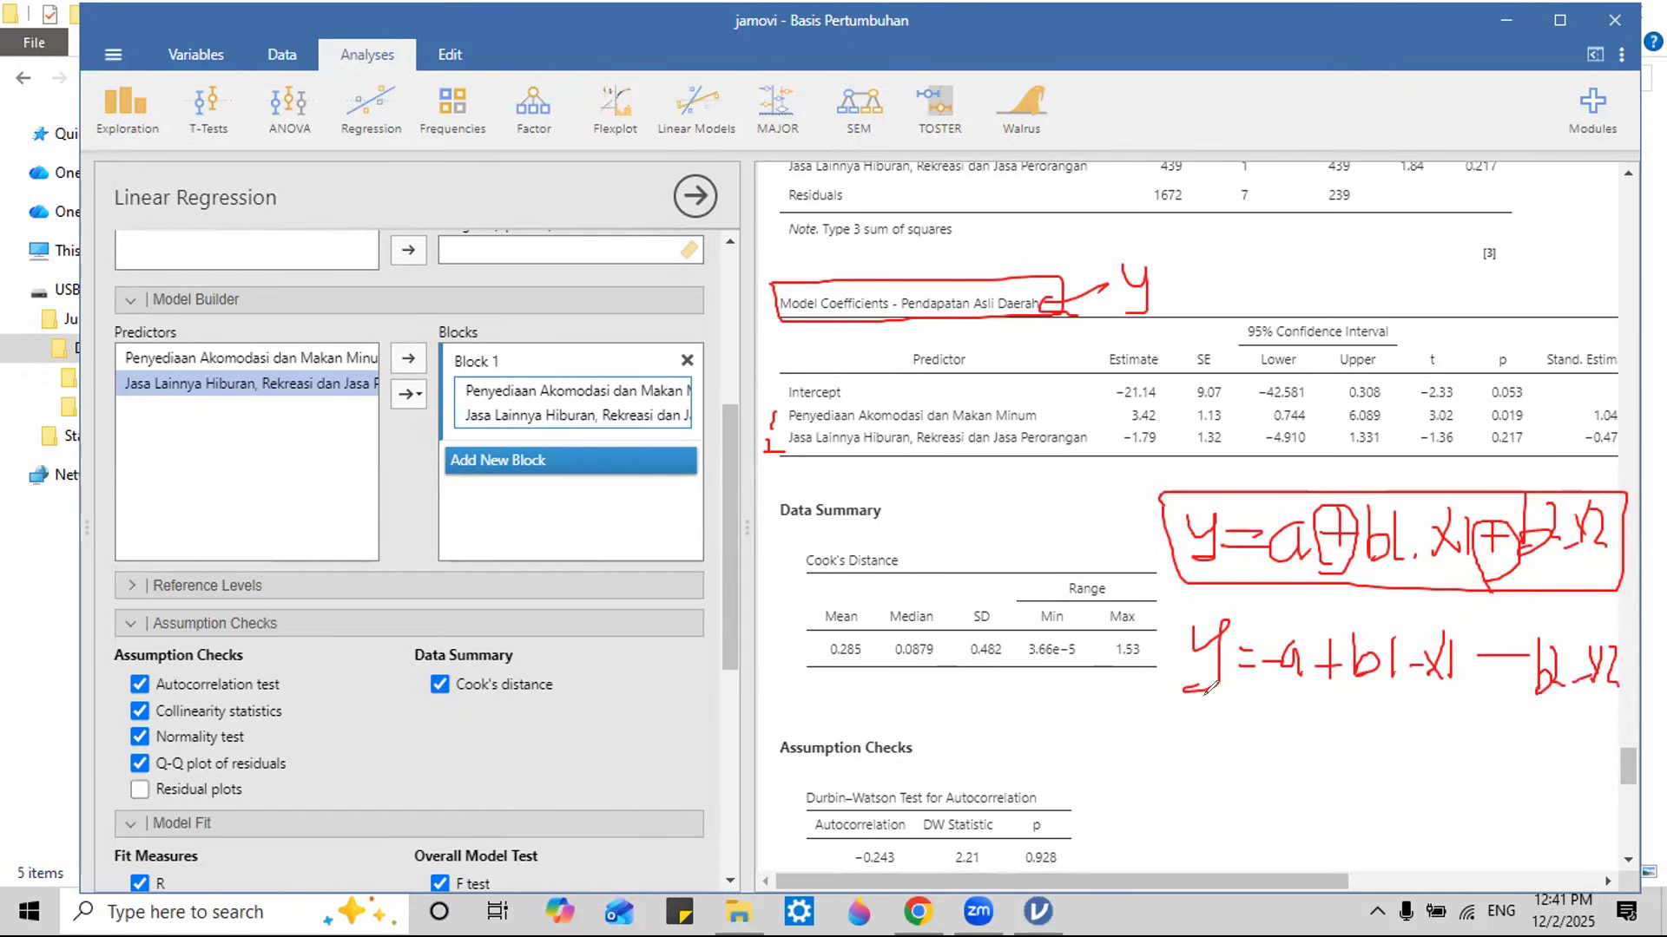
{"action": "mouse_move", "coordinate": [1178, 580]}
{"action": "left_mouse_down"}
{"action": "mouse_move", "coordinate": [1179, 614]}
{"action": "mouse_move", "coordinate": [1542, 705]}
{"action": "mouse_move", "coordinate": [1623, 642]}
{"action": "mouse_move", "coordinate": [1587, 595]}
{"action": "left_mouse_up"}
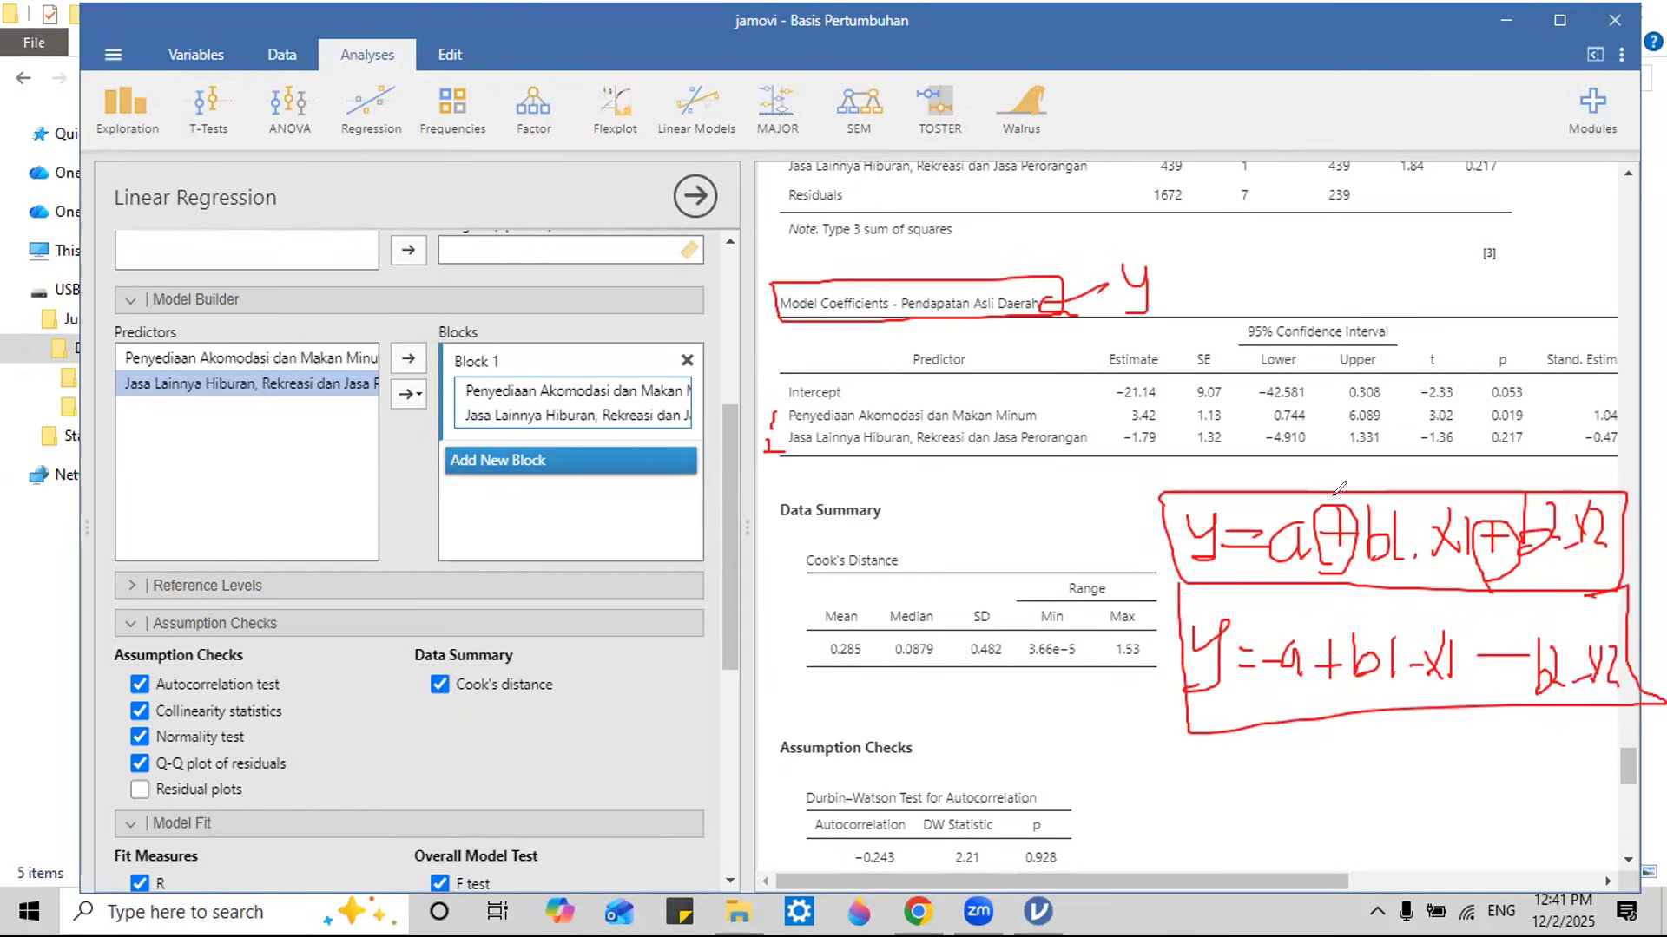
Step: Circle the minus before b2 and the minus signs of the Intercept and second predictor estimates, and erase all annotations
{"action": "mouse_move", "coordinate": [1491, 646]}
{"action": "left_mouse_down"}
{"action": "mouse_move", "coordinate": [1471, 690]}
{"action": "mouse_move", "coordinate": [1521, 644]}
{"action": "left_mouse_up"}
{"action": "left_click_drag", "start_coordinate": [1125, 429], "coordinate": [1125, 401]}
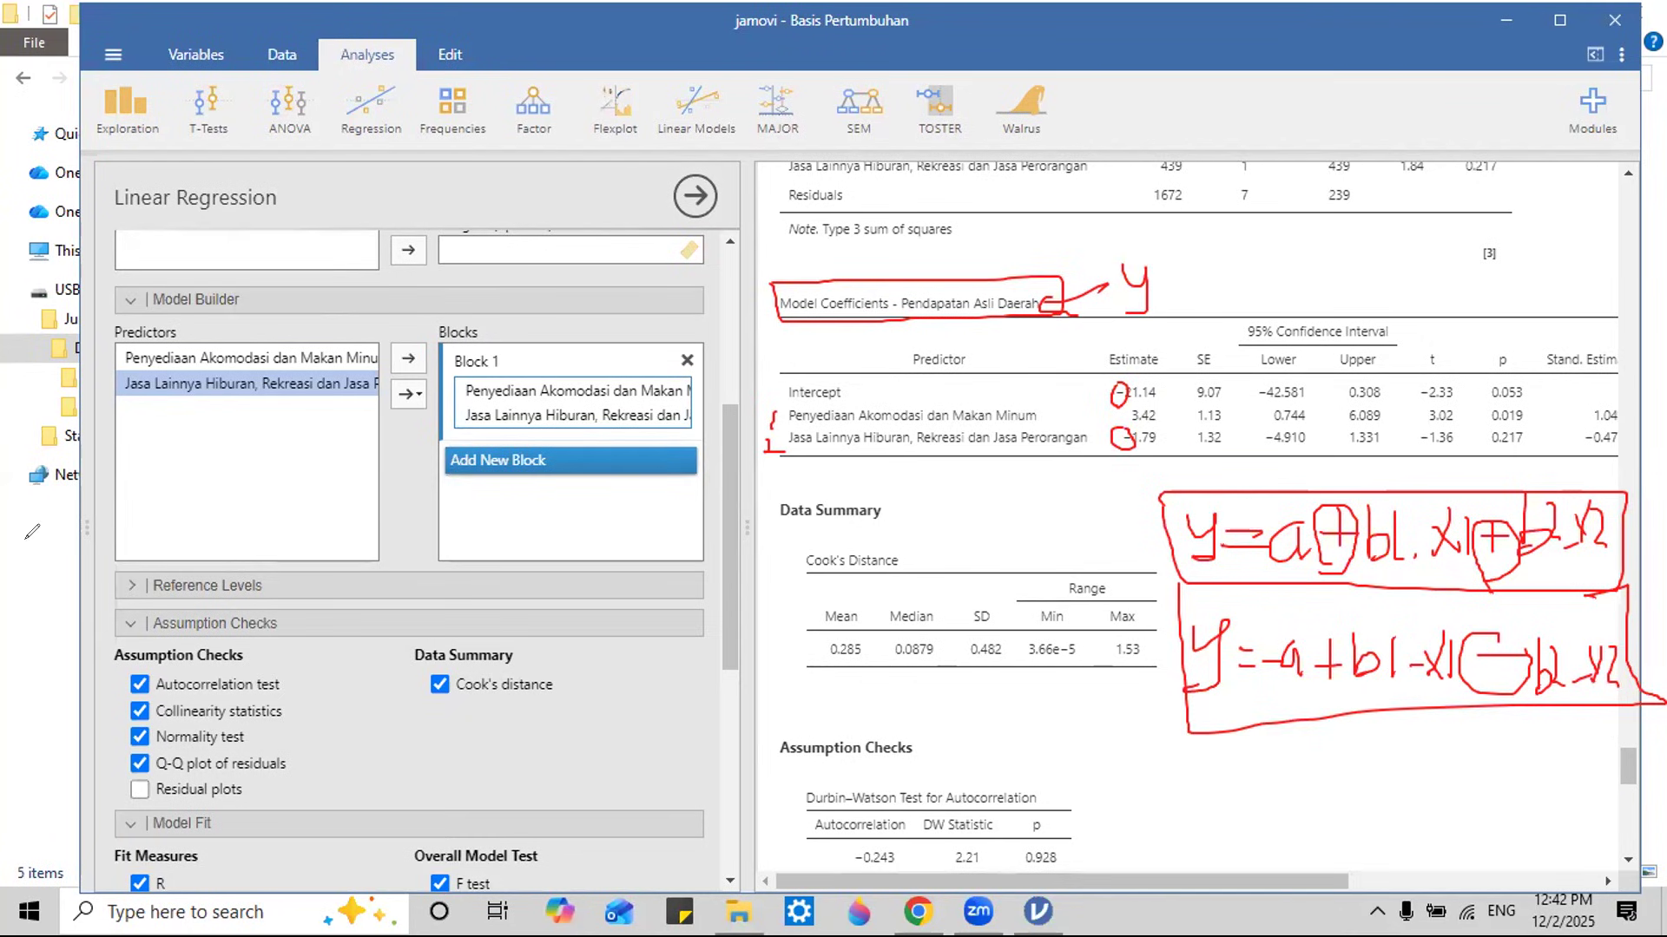
{"action": "key", "text": "e"}
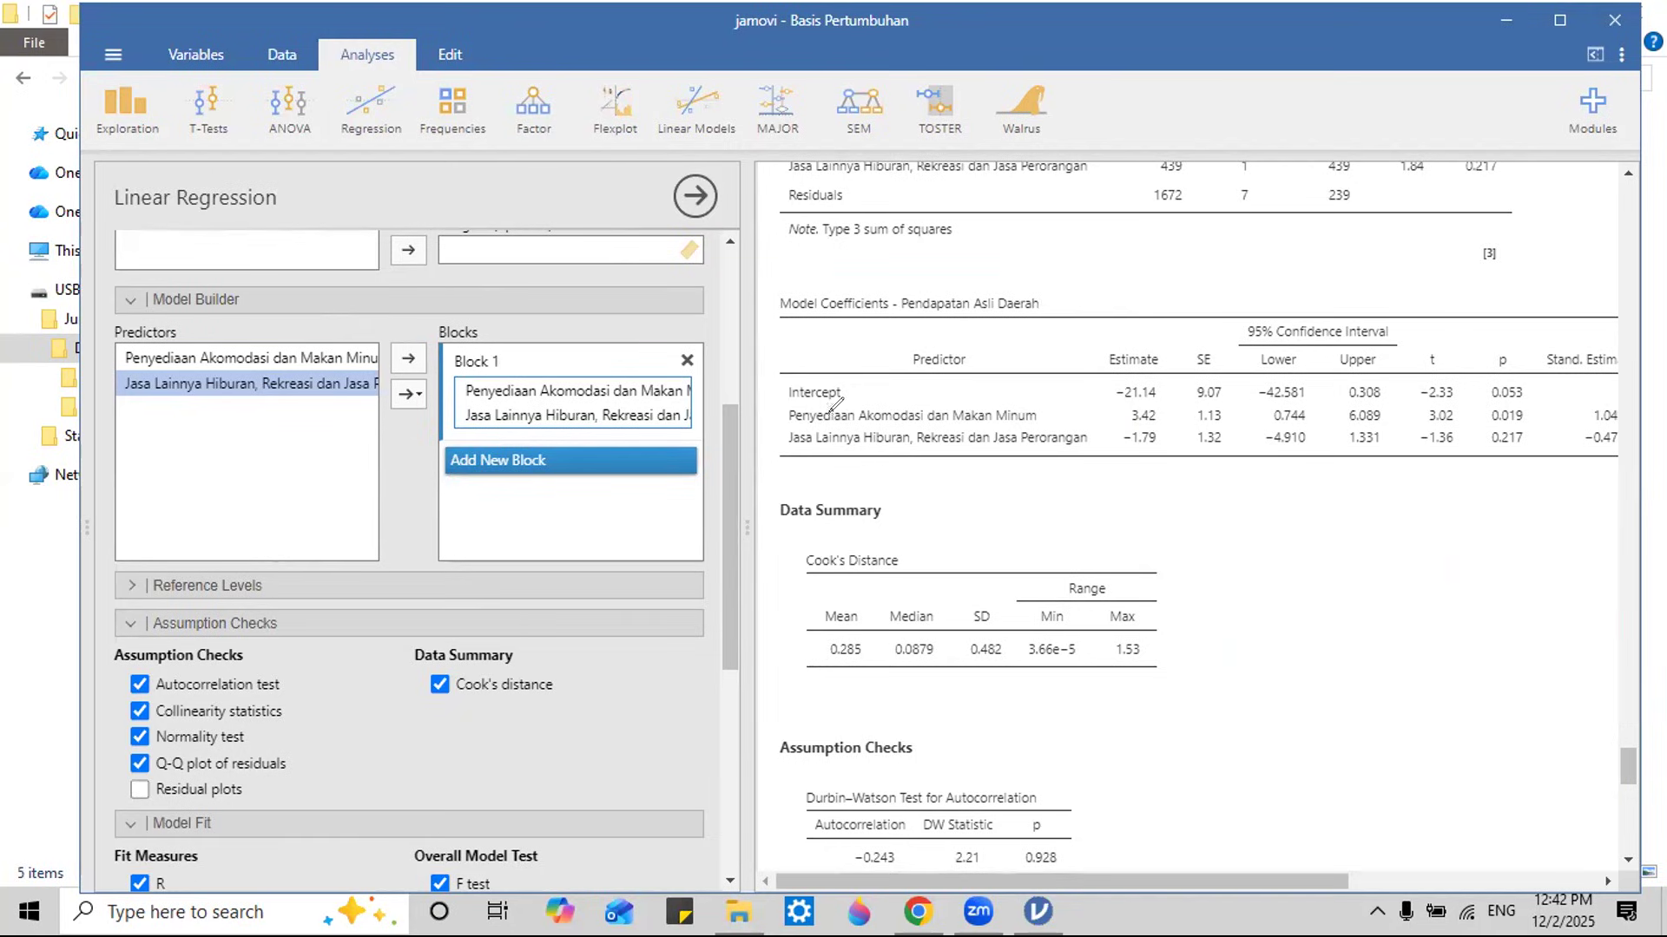
Step: Label Penyediaan Akomodasi dan Makan Minum as x1 and circle the Estimate values of both predictors
{"action": "mouse_move", "coordinate": [767, 408]}
{"action": "left_mouse_down"}
{"action": "mouse_move", "coordinate": [775, 423]}
{"action": "mouse_move", "coordinate": [785, 404]}
{"action": "left_mouse_up"}
{"action": "mouse_move", "coordinate": [1164, 401]}
{"action": "left_mouse_down"}
{"action": "mouse_move", "coordinate": [1122, 398]}
{"action": "mouse_move", "coordinate": [1114, 420]}
{"action": "mouse_move", "coordinate": [1168, 424]}
{"action": "mouse_move", "coordinate": [1168, 400]}
{"action": "left_mouse_up"}
{"action": "mouse_move", "coordinate": [1113, 424]}
{"action": "left_mouse_down"}
{"action": "mouse_move", "coordinate": [1104, 447]}
{"action": "mouse_move", "coordinate": [1161, 456]}
{"action": "mouse_move", "coordinate": [1165, 425]}
{"action": "left_mouse_up"}
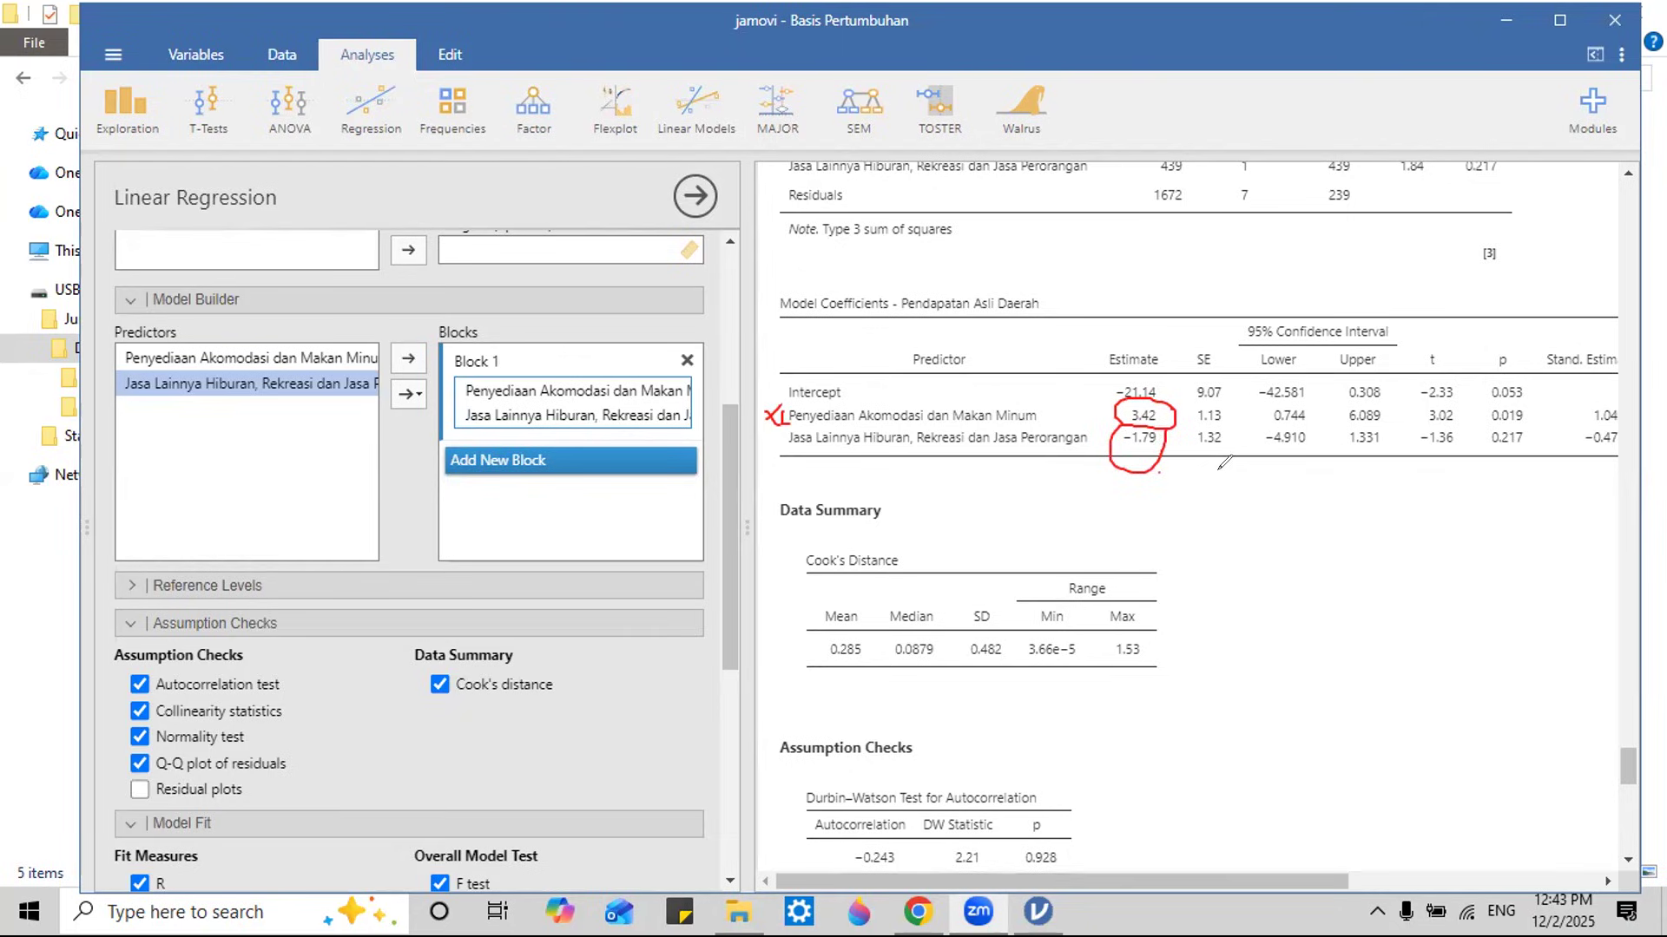
Step: Handwrite jika ↑1%, maka PAD ↓ -1,79% below the coefficients table and link it, labelled x2, to the circled -1.79 estimate
{"action": "mouse_move", "coordinate": [1186, 526]}
{"action": "left_mouse_down"}
{"action": "mouse_move", "coordinate": [1212, 526]}
{"action": "mouse_move", "coordinate": [1183, 549]}
{"action": "mouse_move", "coordinate": [1212, 533]}
{"action": "mouse_move", "coordinate": [1220, 563]}
{"action": "mouse_move", "coordinate": [1237, 545]}
{"action": "mouse_move", "coordinate": [1246, 563]}
{"action": "left_mouse_up"}
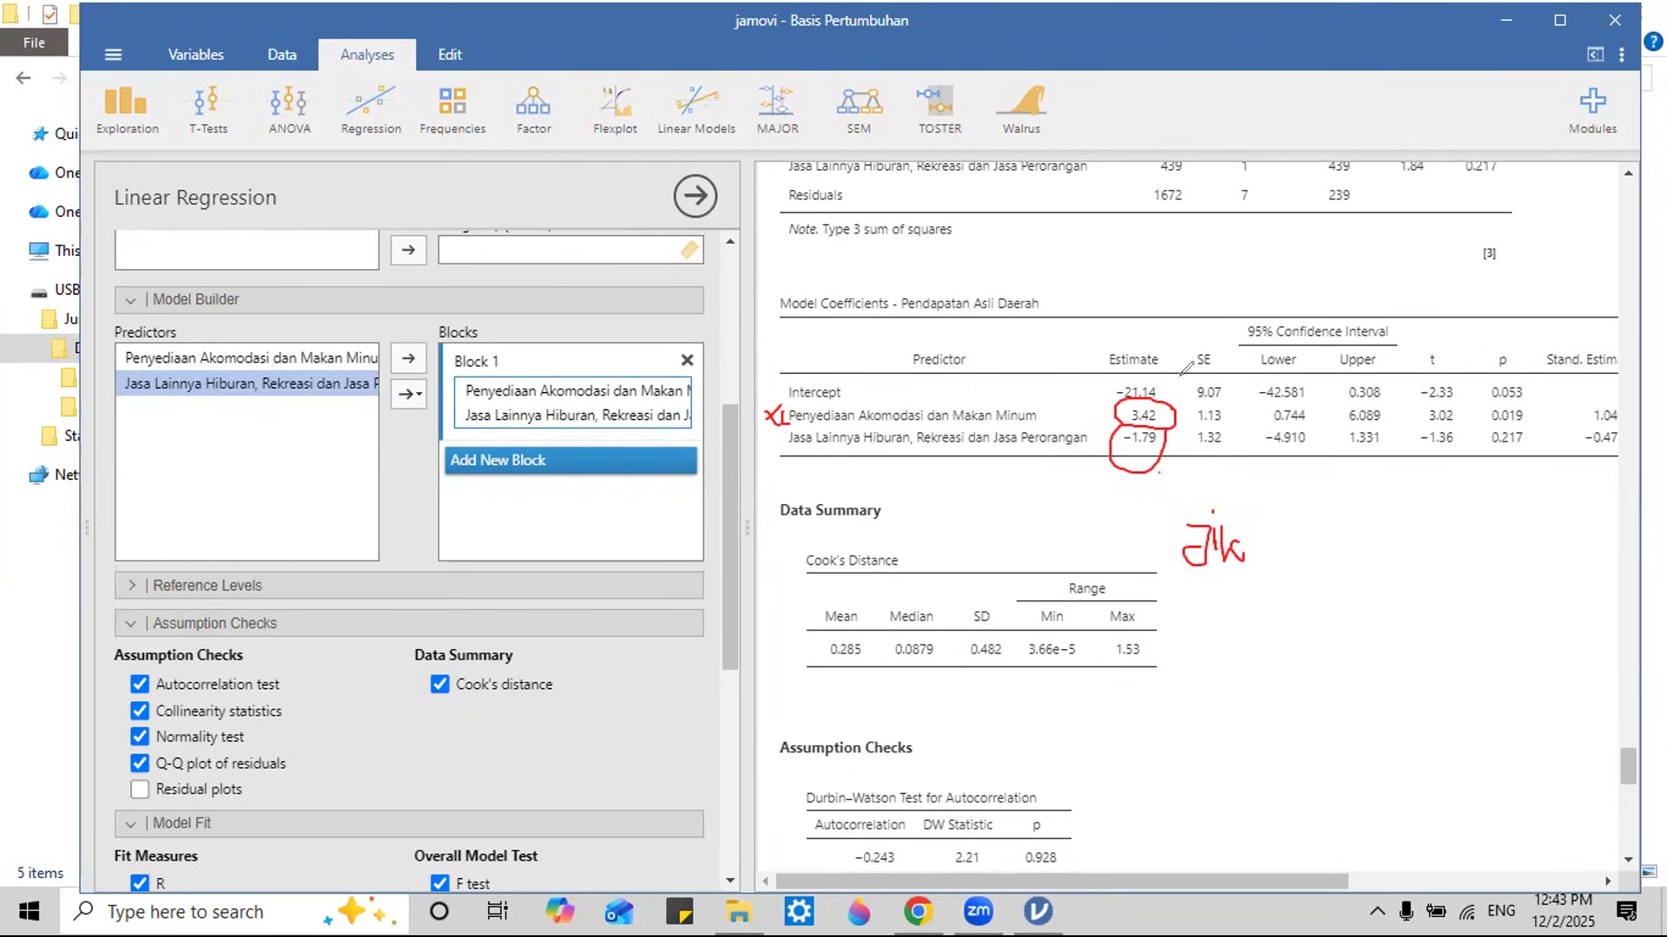
{"action": "mouse_move", "coordinate": [1158, 345]}
{"action": "left_mouse_down"}
{"action": "mouse_move", "coordinate": [1129, 347]}
{"action": "mouse_move", "coordinate": [1175, 370]}
{"action": "left_mouse_up"}
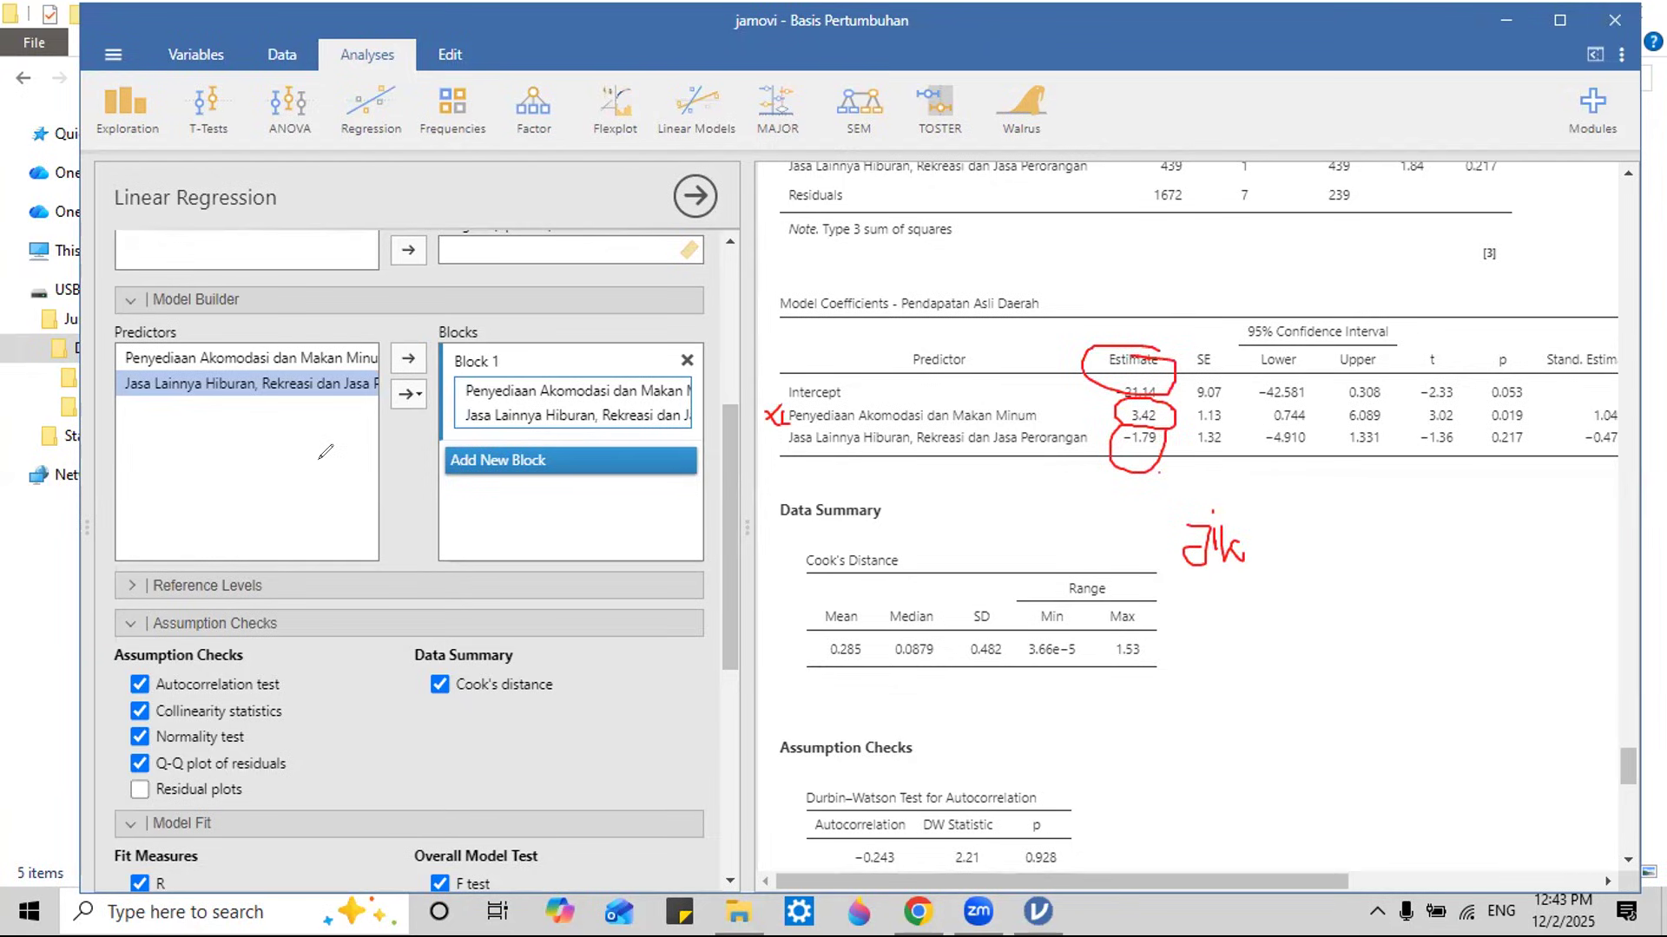
{"action": "key", "text": "ctrl+z"}
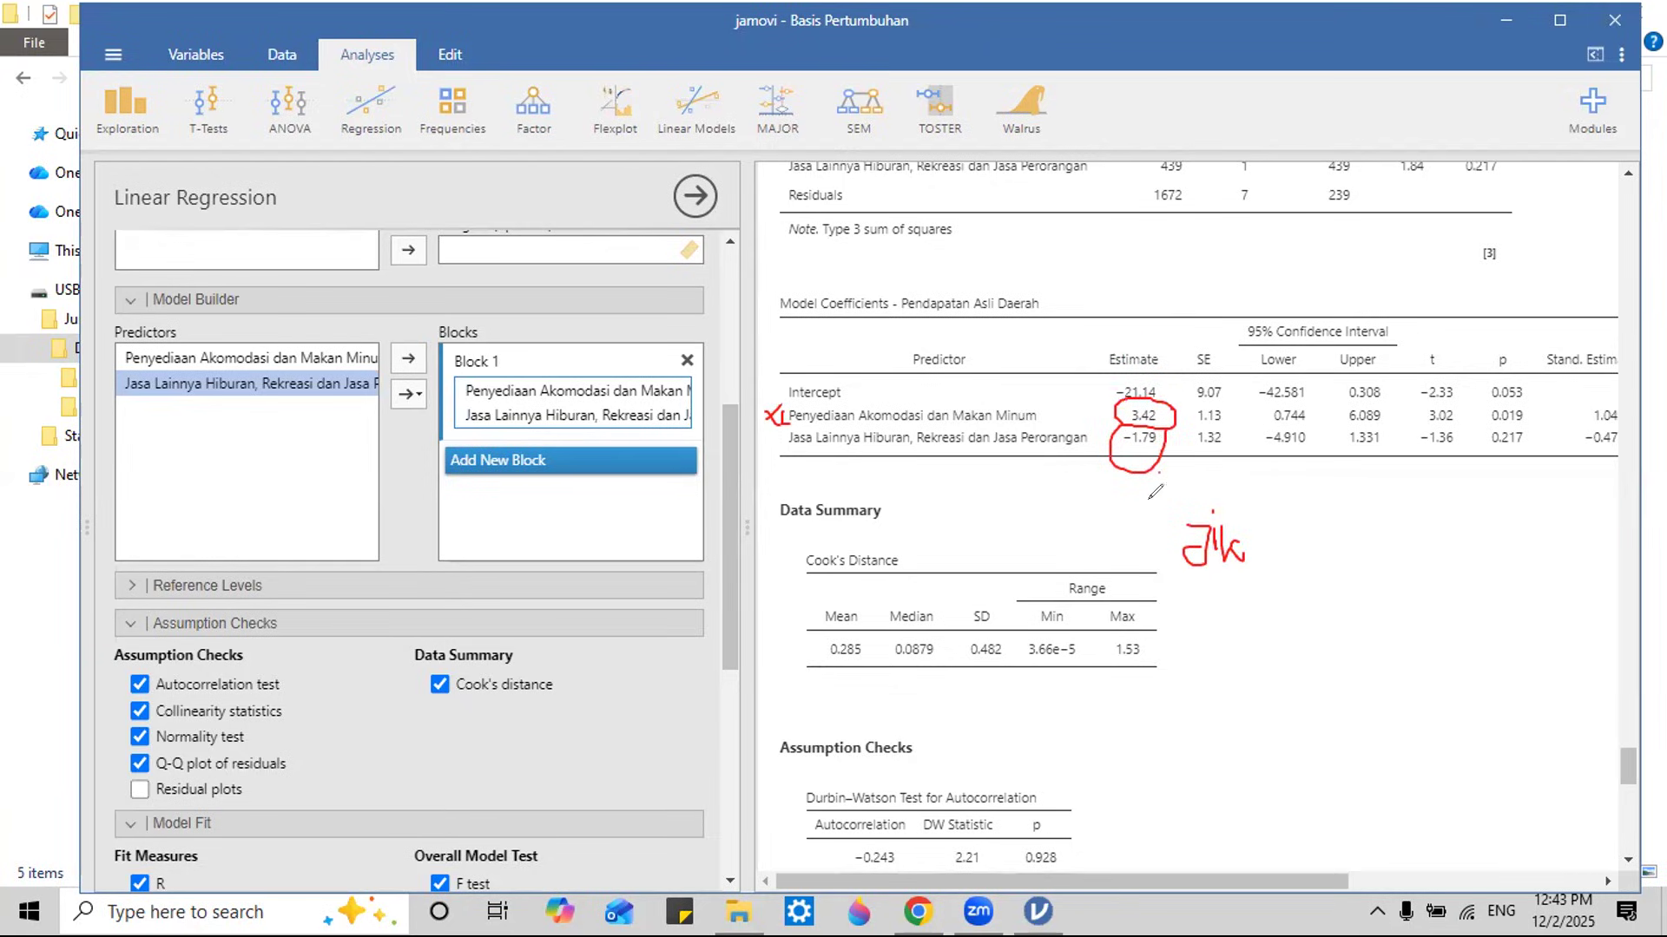
{"action": "mouse_move", "coordinate": [1257, 536]}
{"action": "left_mouse_down"}
{"action": "mouse_move", "coordinate": [1284, 540]}
{"action": "mouse_move", "coordinate": [1302, 574]}
{"action": "left_mouse_up"}
{"action": "mouse_move", "coordinate": [1337, 564]}
{"action": "left_mouse_down"}
{"action": "mouse_move", "coordinate": [1325, 513]}
{"action": "mouse_move", "coordinate": [1342, 508]}
{"action": "mouse_move", "coordinate": [1356, 556]}
{"action": "mouse_move", "coordinate": [1375, 529]}
{"action": "mouse_move", "coordinate": [1375, 558]}
{"action": "mouse_move", "coordinate": [1420, 574]}
{"action": "mouse_move", "coordinate": [1454, 547]}
{"action": "mouse_move", "coordinate": [1480, 556]}
{"action": "mouse_move", "coordinate": [1508, 480]}
{"action": "mouse_move", "coordinate": [1563, 551]}
{"action": "left_mouse_up"}
{"action": "left_click_drag", "start_coordinate": [1198, 607], "coordinate": [1203, 653]}
{"action": "mouse_move", "coordinate": [1199, 608]}
{"action": "left_mouse_down"}
{"action": "mouse_move", "coordinate": [1240, 660]}
{"action": "mouse_move", "coordinate": [1278, 660]}
{"action": "mouse_move", "coordinate": [1288, 640]}
{"action": "left_mouse_up"}
{"action": "left_click_drag", "start_coordinate": [1284, 613], "coordinate": [1289, 649]}
{"action": "left_click_drag", "start_coordinate": [1343, 583], "coordinate": [1350, 675]}
{"action": "mouse_move", "coordinate": [1335, 653]}
{"action": "left_mouse_down"}
{"action": "mouse_move", "coordinate": [1389, 618]}
{"action": "mouse_move", "coordinate": [1425, 647]}
{"action": "mouse_move", "coordinate": [1438, 627]}
{"action": "mouse_move", "coordinate": [1498, 651]}
{"action": "left_mouse_up"}
{"action": "left_click", "coordinate": [1492, 580]}
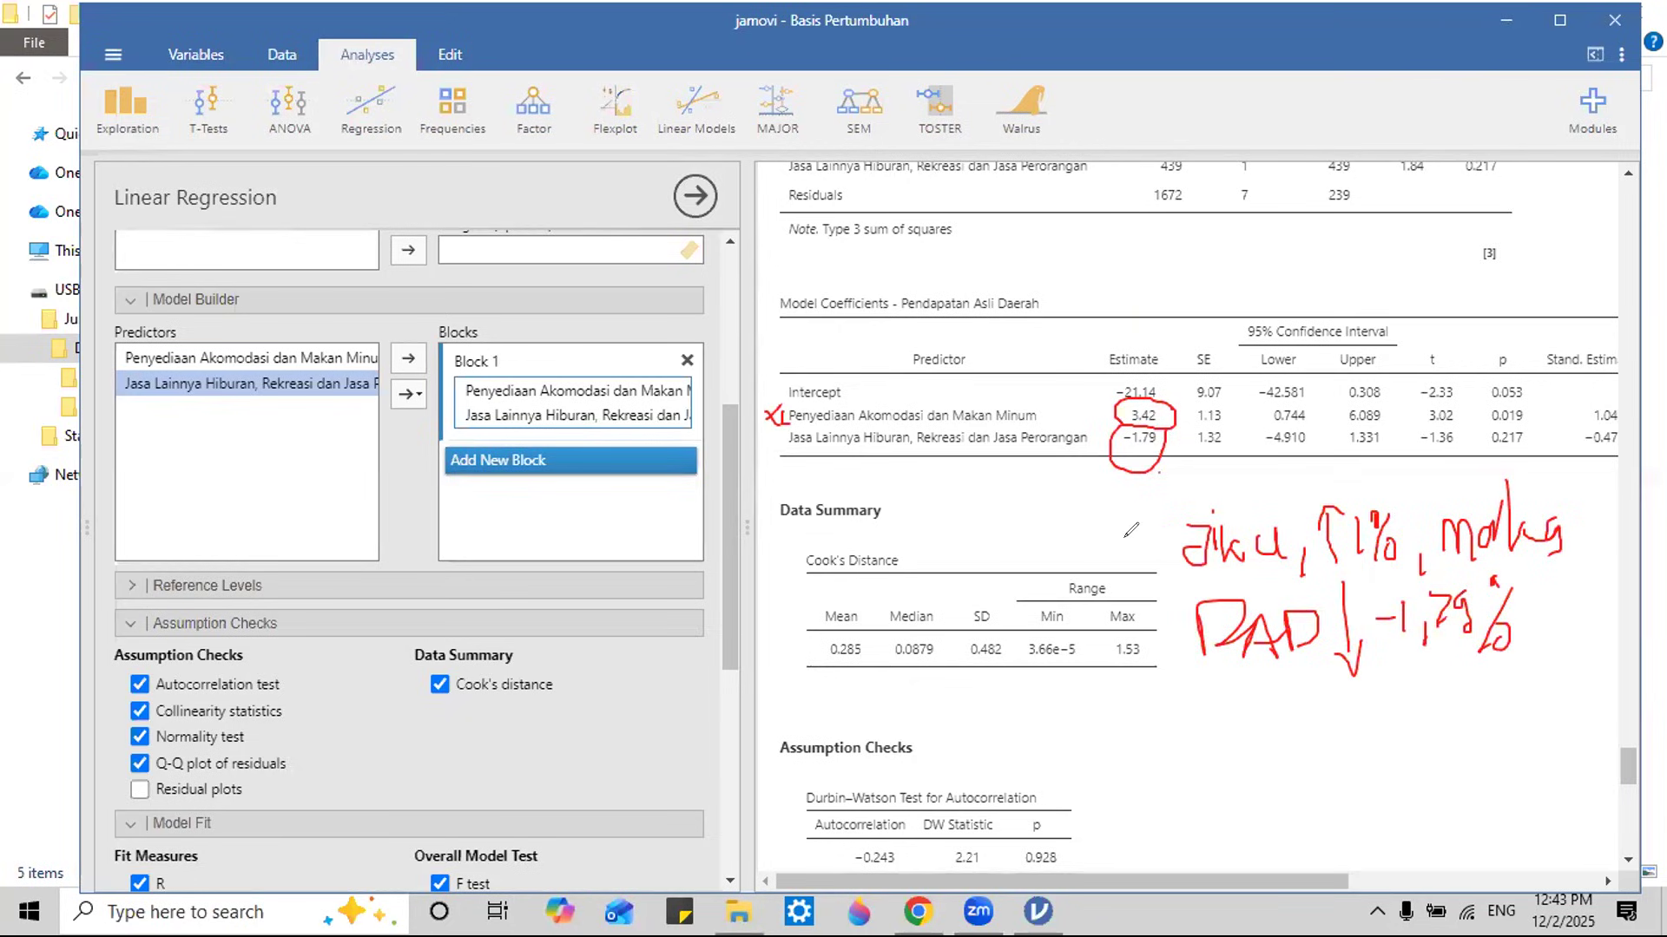
{"action": "mouse_move", "coordinate": [1036, 524]}
{"action": "left_mouse_down"}
{"action": "mouse_move", "coordinate": [1119, 524]}
{"action": "mouse_move", "coordinate": [1107, 540]}
{"action": "mouse_move", "coordinate": [1179, 590]}
{"action": "left_mouse_up"}
{"action": "mouse_move", "coordinate": [1098, 458]}
{"action": "left_mouse_down"}
{"action": "mouse_move", "coordinate": [1032, 508]}
{"action": "mouse_move", "coordinate": [1037, 524]}
{"action": "mouse_move", "coordinate": [1101, 475]}
{"action": "left_mouse_up"}
Step: Draw an arrow from the circled 3.42 estimate to a second handwritten note reading jika ↑1%, maka PAD ↑ 3.42
{"action": "mouse_move", "coordinate": [1118, 418]}
{"action": "left_mouse_down"}
{"action": "mouse_move", "coordinate": [1015, 556]}
{"action": "mouse_move", "coordinate": [1174, 768]}
{"action": "mouse_move", "coordinate": [1162, 783]}
{"action": "mouse_move", "coordinate": [1225, 747]}
{"action": "mouse_move", "coordinate": [1199, 772]}
{"action": "mouse_move", "coordinate": [1234, 785]}
{"action": "left_mouse_up"}
{"action": "mouse_move", "coordinate": [1233, 726]}
{"action": "left_mouse_down"}
{"action": "mouse_move", "coordinate": [1270, 784]}
{"action": "mouse_move", "coordinate": [1295, 771]}
{"action": "mouse_move", "coordinate": [1300, 794]}
{"action": "mouse_move", "coordinate": [1337, 722]}
{"action": "mouse_move", "coordinate": [1375, 734]}
{"action": "mouse_move", "coordinate": [1351, 785]}
{"action": "mouse_move", "coordinate": [1385, 772]}
{"action": "left_mouse_up"}
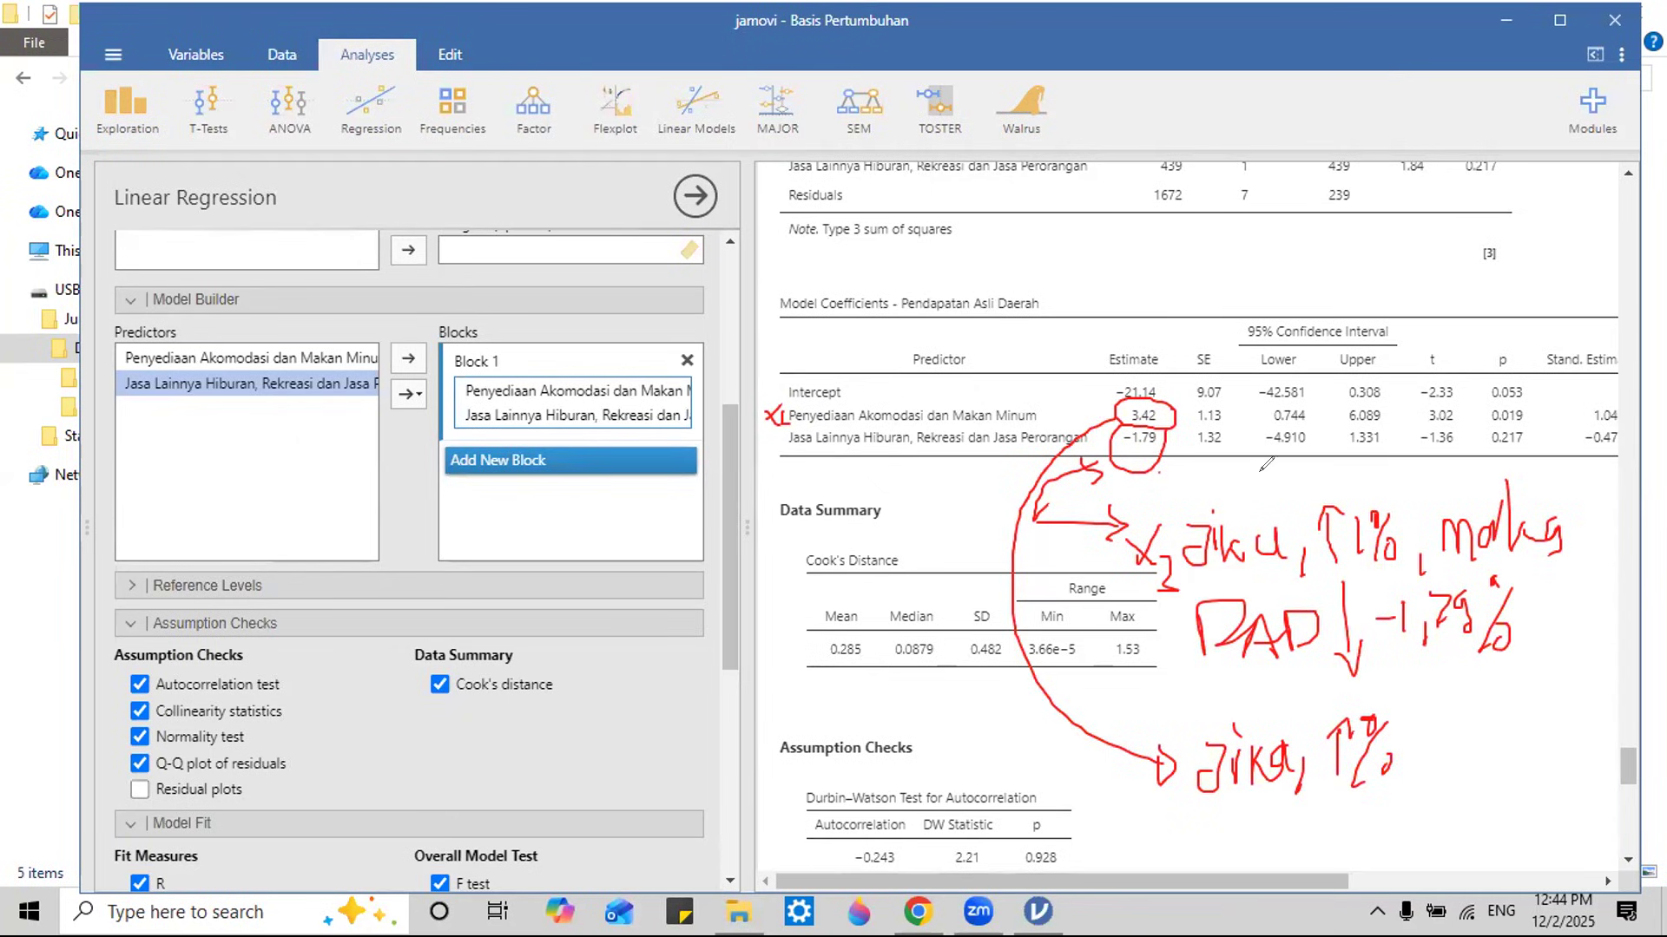
{"action": "mouse_move", "coordinate": [1420, 759]}
{"action": "left_mouse_down"}
{"action": "mouse_move", "coordinate": [1416, 771]}
{"action": "mouse_move", "coordinate": [1446, 712]}
{"action": "mouse_move", "coordinate": [1585, 736]}
{"action": "mouse_move", "coordinate": [1541, 760]}
{"action": "left_mouse_up"}
{"action": "mouse_move", "coordinate": [1230, 812]}
{"action": "left_mouse_down"}
{"action": "mouse_move", "coordinate": [1250, 834]}
{"action": "mouse_move", "coordinate": [1298, 820]}
{"action": "mouse_move", "coordinate": [1299, 860]}
{"action": "mouse_move", "coordinate": [1349, 816]}
{"action": "mouse_move", "coordinate": [1420, 823]}
{"action": "mouse_move", "coordinate": [1431, 846]}
{"action": "mouse_move", "coordinate": [1467, 833]}
{"action": "mouse_move", "coordinate": [1460, 846]}
{"action": "left_mouse_up"}
{"action": "left_click_drag", "start_coordinate": [1472, 820], "coordinate": [1488, 844]}
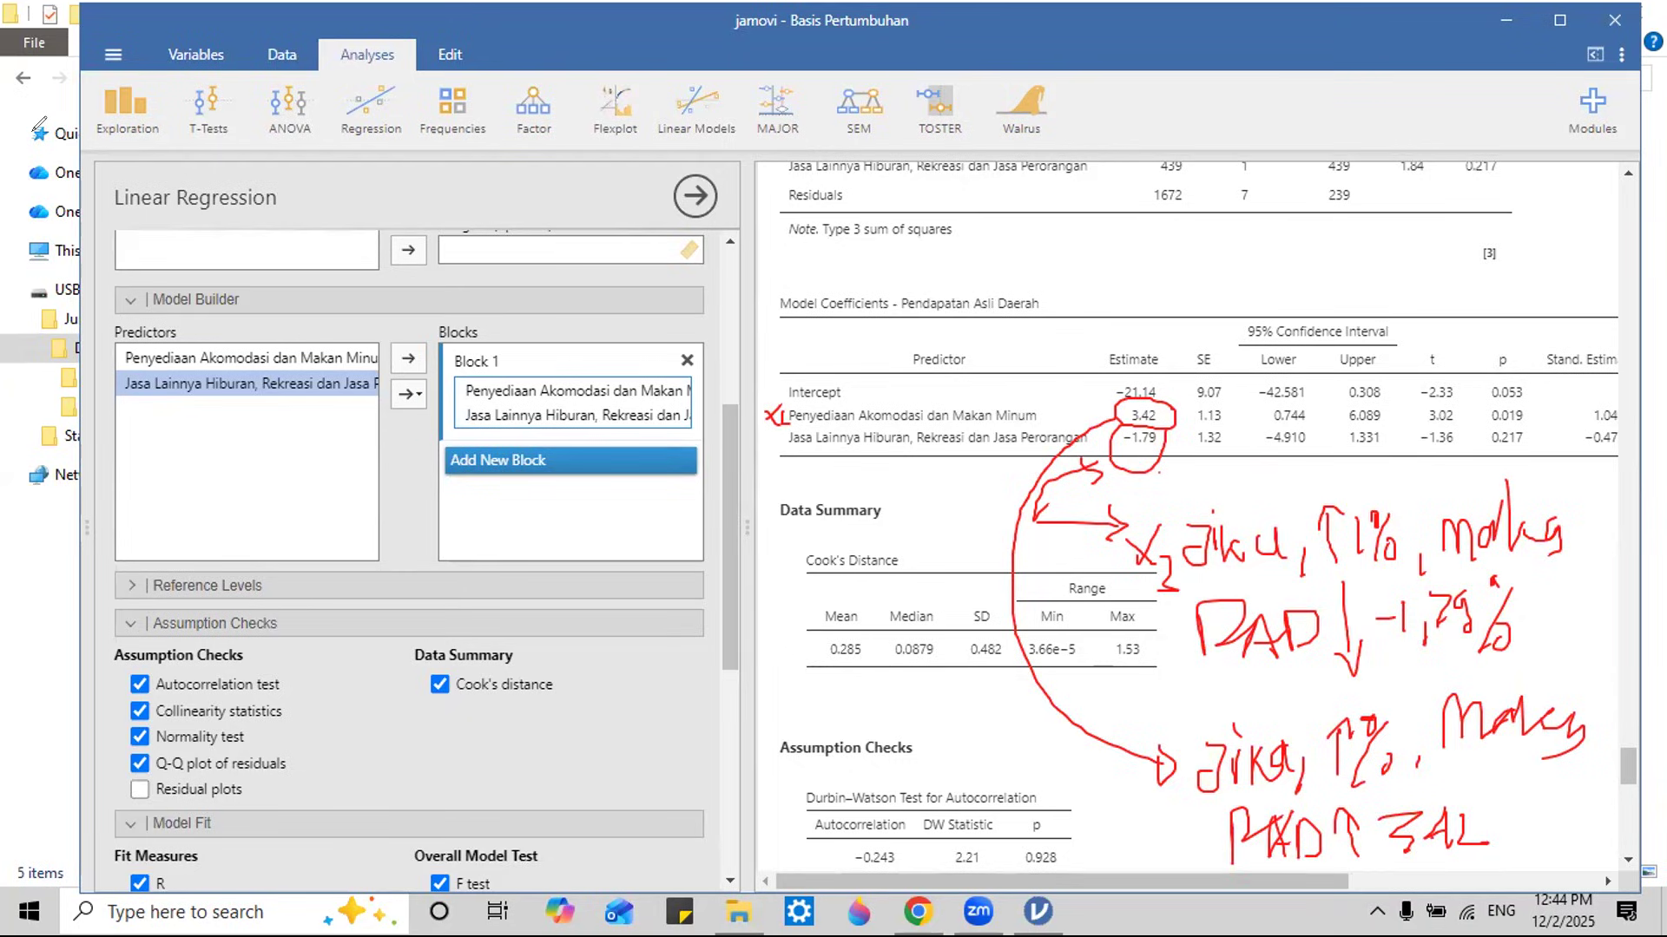
Step: Box the p column of the Model Coefficients table and circle the p value of Penyediaan Akomodasi dan Makan Minum
{"action": "left_click_drag", "start_coordinate": [1136, 877], "coordinate": [1228, 885]}
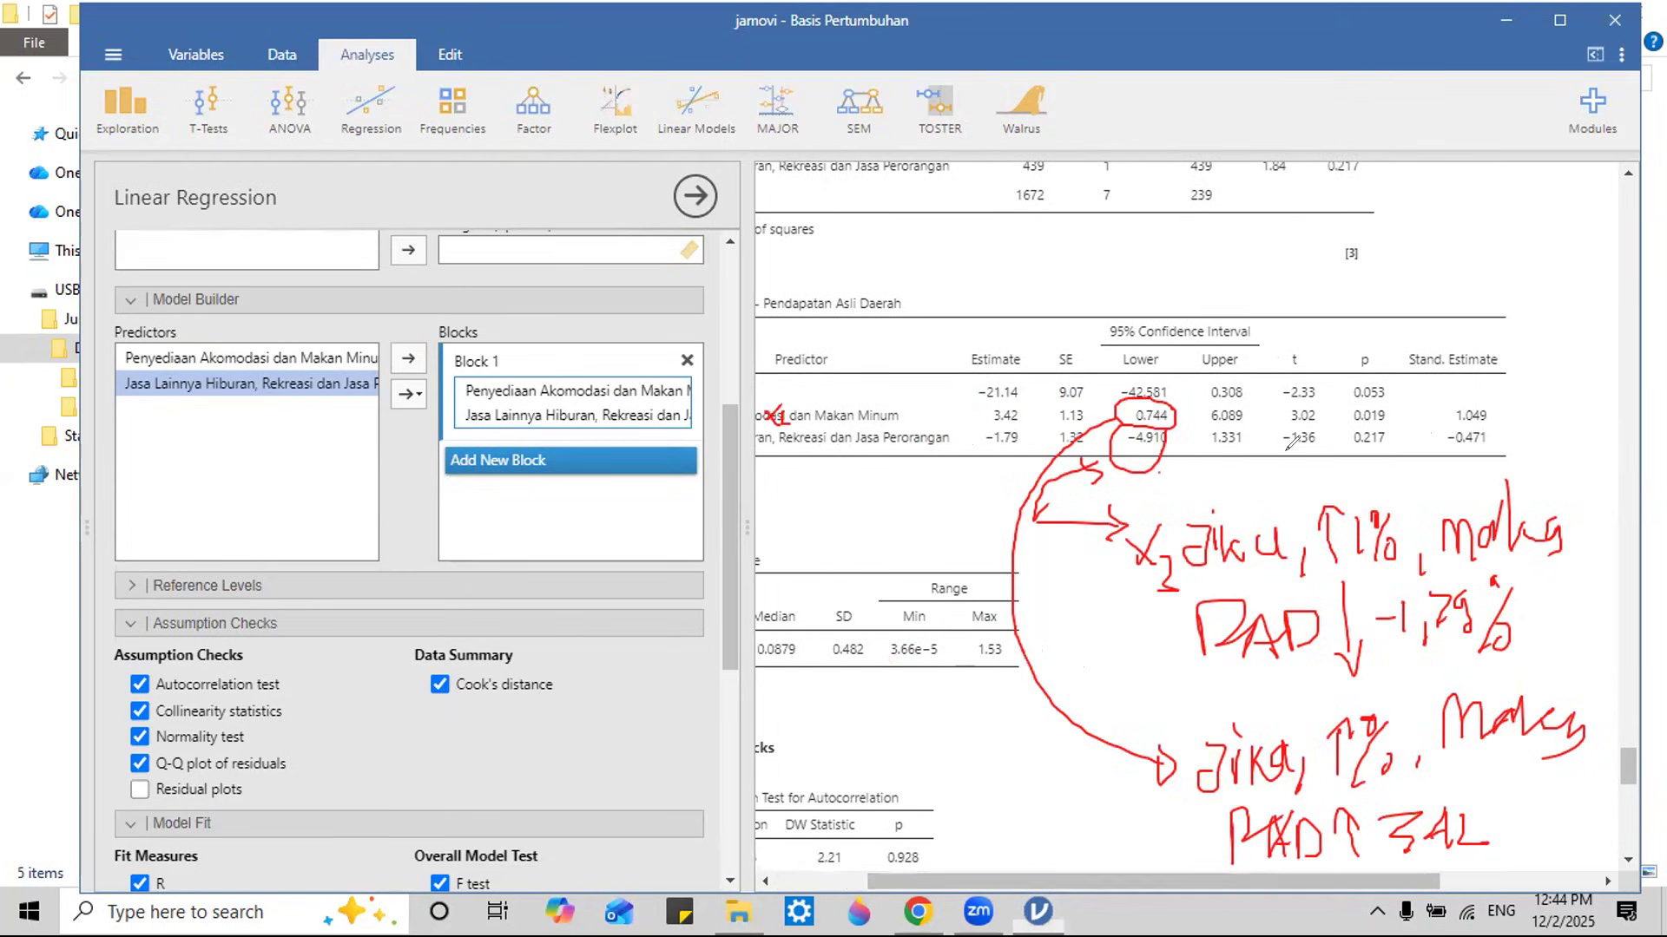
{"action": "mouse_move", "coordinate": [1376, 344]}
{"action": "left_mouse_down"}
{"action": "mouse_move", "coordinate": [1343, 318]}
{"action": "mouse_move", "coordinate": [1325, 356]}
{"action": "mouse_move", "coordinate": [1406, 373]}
{"action": "mouse_move", "coordinate": [1400, 318]}
{"action": "left_mouse_up"}
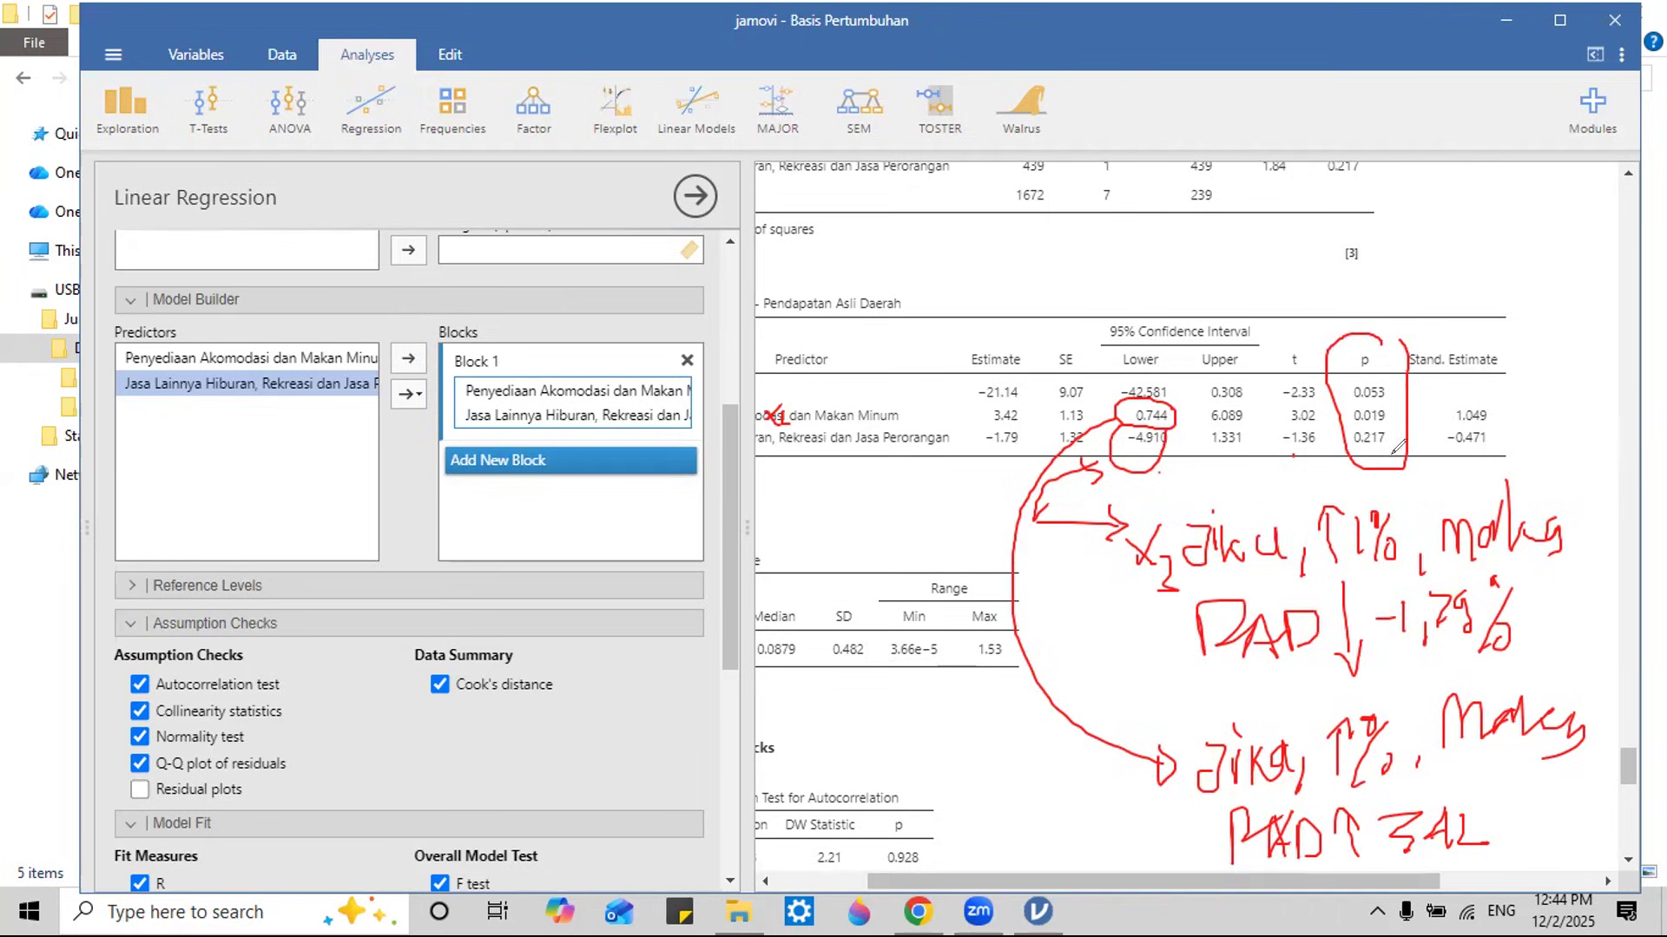
{"action": "mouse_move", "coordinate": [1388, 413]}
{"action": "left_mouse_down"}
{"action": "mouse_move", "coordinate": [1343, 413]}
{"action": "mouse_move", "coordinate": [1381, 424]}
{"action": "mouse_move", "coordinate": [1393, 406]}
{"action": "left_mouse_up"}
Step: Sketch a falling line graph labelled x2 and a rising one labelled x1 above the table, and label the lower note x1
{"action": "mouse_move", "coordinate": [1409, 186]}
{"action": "left_mouse_down"}
{"action": "mouse_move", "coordinate": [1414, 264]}
{"action": "mouse_move", "coordinate": [1551, 265]}
{"action": "left_mouse_up"}
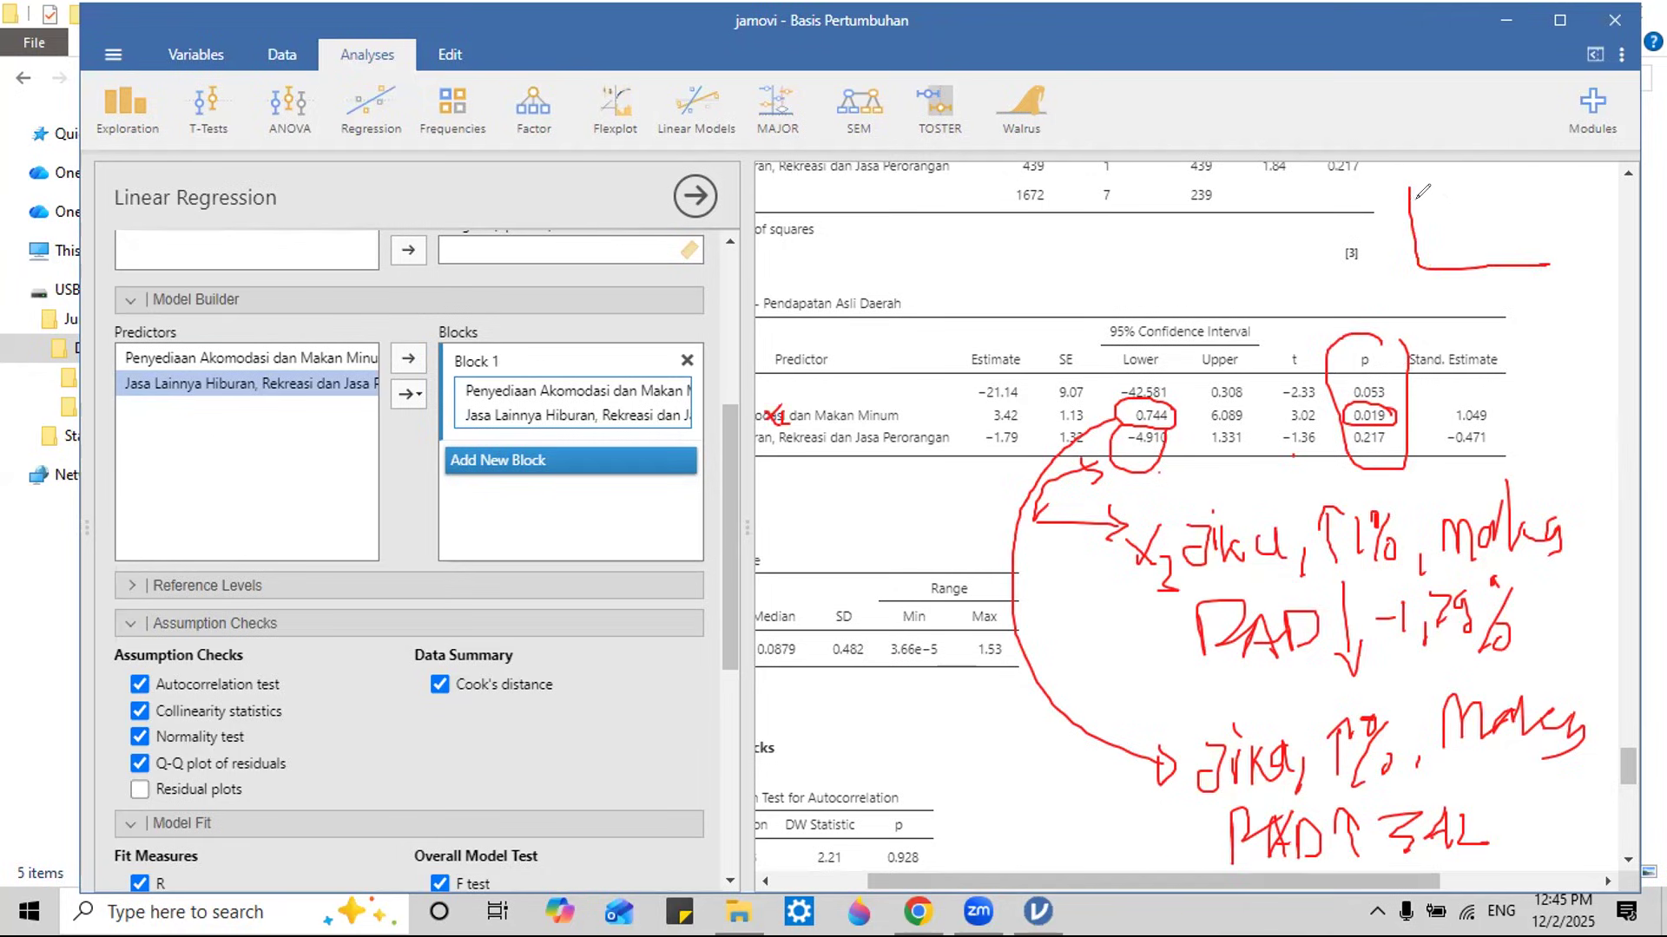
{"action": "left_click_drag", "start_coordinate": [1406, 202], "coordinate": [1512, 260]}
{"action": "mouse_move", "coordinate": [1389, 228]}
{"action": "left_mouse_down"}
{"action": "mouse_move", "coordinate": [1369, 269]}
{"action": "mouse_move", "coordinate": [1416, 263]}
{"action": "left_mouse_up"}
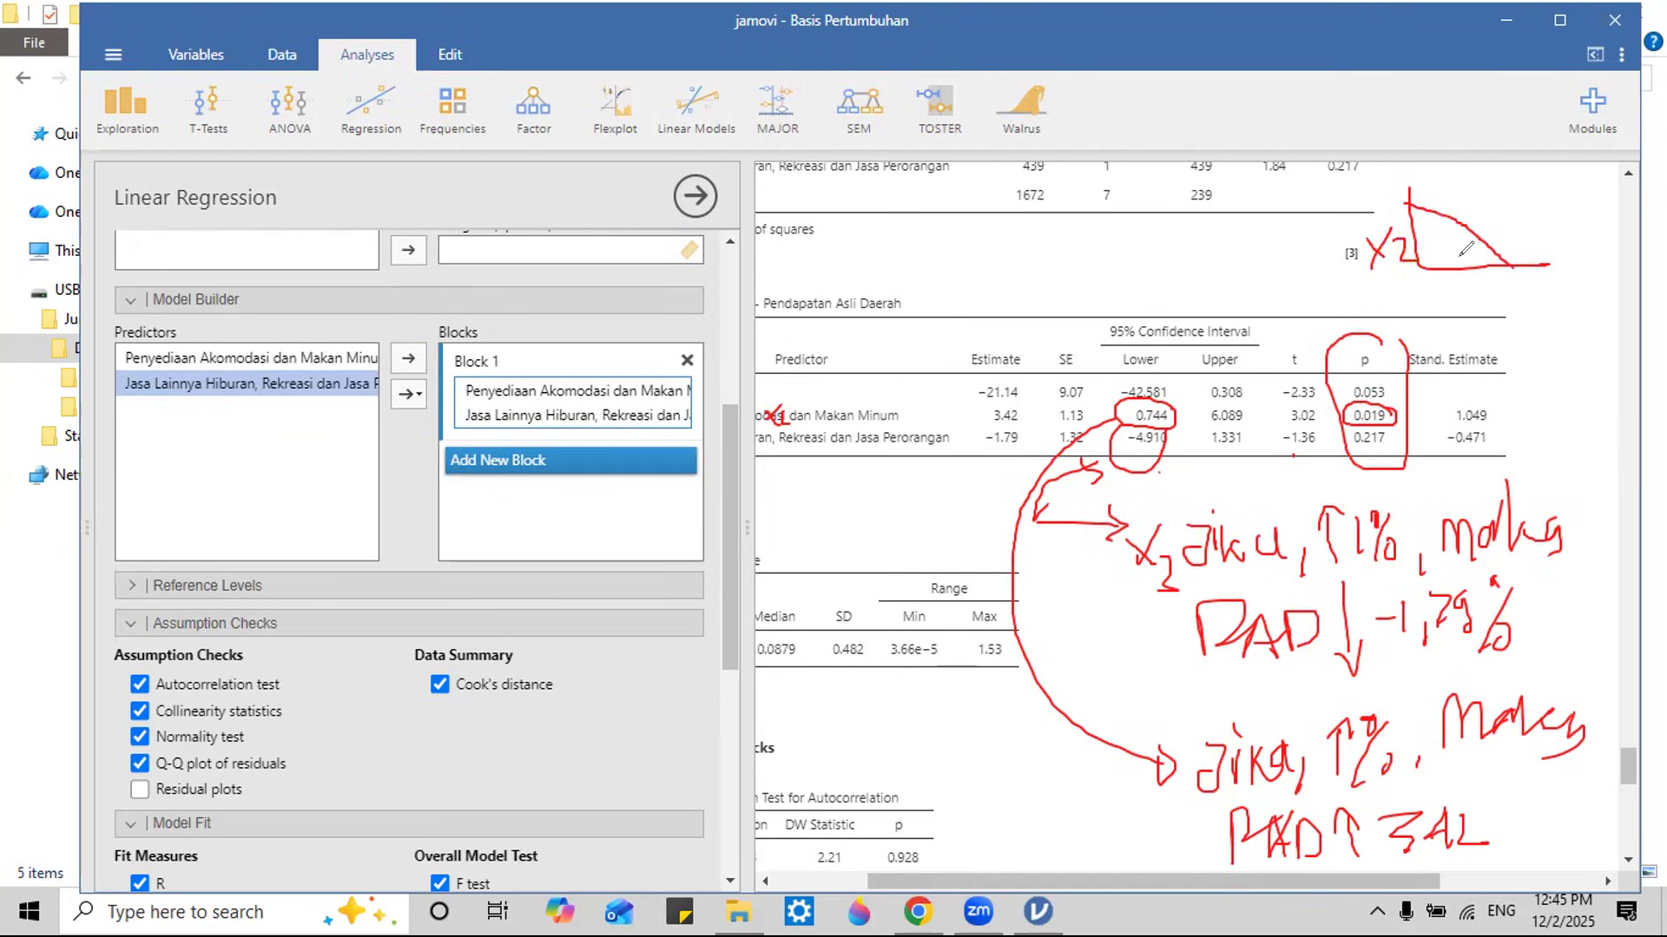
{"action": "mouse_move", "coordinate": [1105, 807]}
{"action": "left_mouse_down"}
{"action": "mouse_move", "coordinate": [1081, 844]}
{"action": "mouse_move", "coordinate": [1122, 842]}
{"action": "left_mouse_up"}
{"action": "mouse_move", "coordinate": [1196, 224]}
{"action": "left_mouse_down"}
{"action": "mouse_move", "coordinate": [1198, 280]}
{"action": "mouse_move", "coordinate": [1285, 281]}
{"action": "mouse_move", "coordinate": [1273, 230]}
{"action": "left_mouse_up"}
{"action": "mouse_move", "coordinate": [1133, 253]}
{"action": "left_mouse_down"}
{"action": "mouse_move", "coordinate": [1159, 264]}
{"action": "mouse_move", "coordinate": [1136, 280]}
{"action": "mouse_move", "coordinate": [1173, 284]}
{"action": "mouse_move", "coordinate": [1267, 232]}
{"action": "left_mouse_up"}
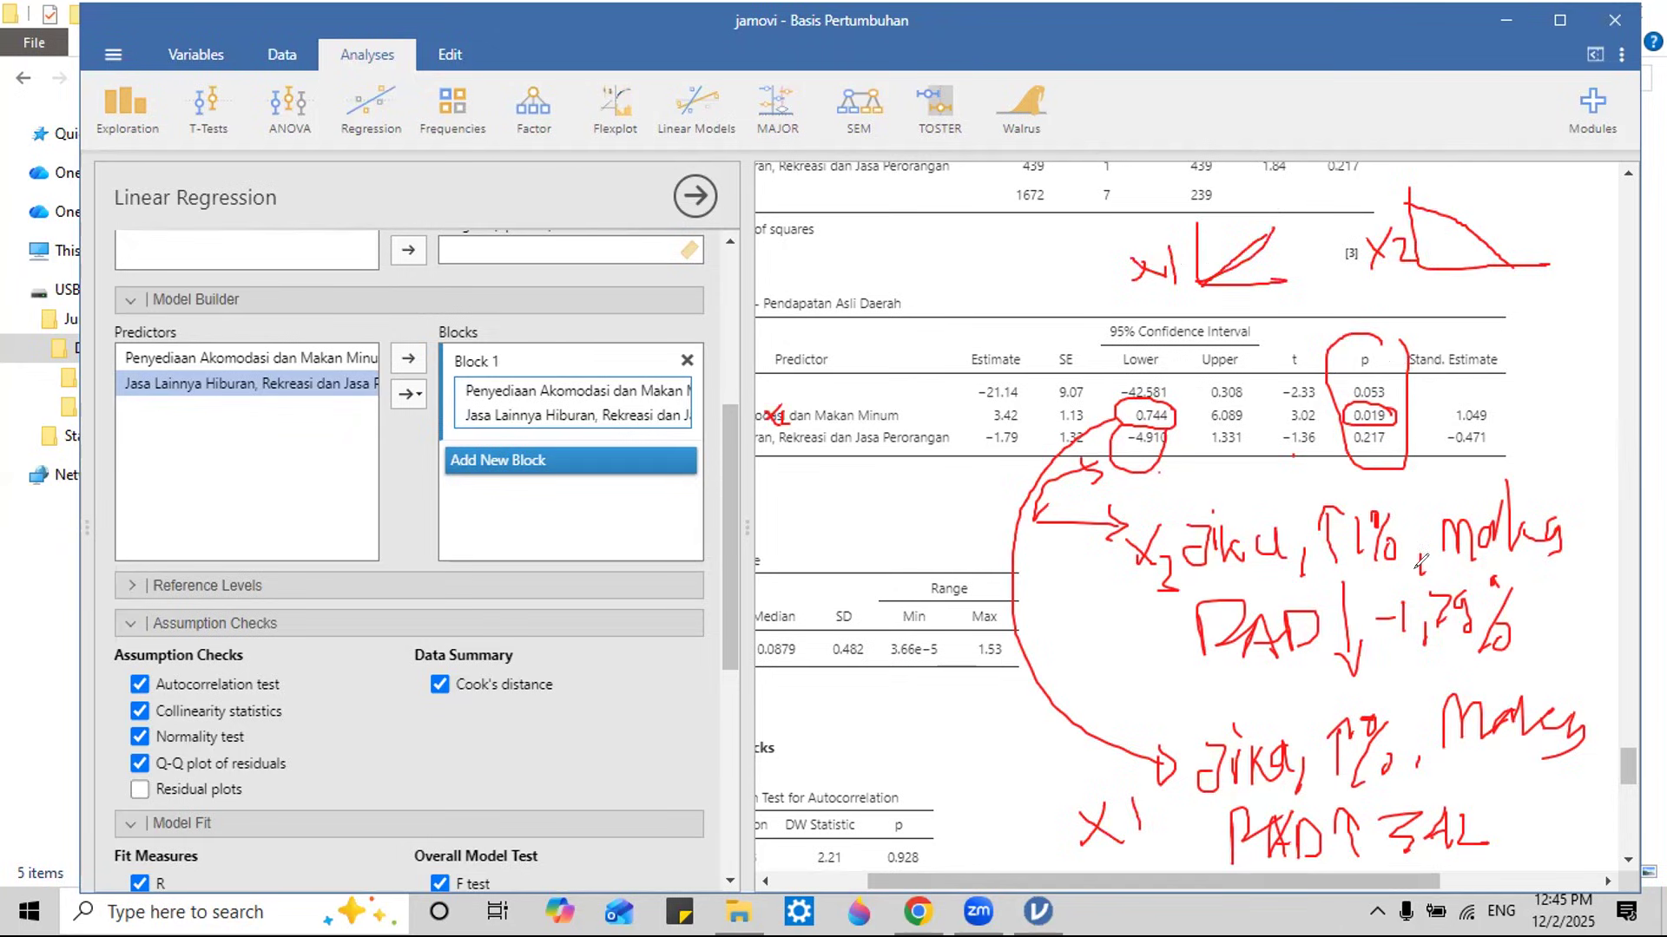
{"action": "left_click_drag", "start_coordinate": [1408, 201], "coordinate": [1504, 255]}
Step: Outline the second predictor's row from Estimate to p, handwrite 0.2 and 0.05 beside it, and erase all annotations
{"action": "mouse_move", "coordinate": [1013, 406]}
{"action": "left_mouse_down"}
{"action": "mouse_move", "coordinate": [964, 430]}
{"action": "mouse_move", "coordinate": [1171, 460]}
{"action": "mouse_move", "coordinate": [1393, 453]}
{"action": "mouse_move", "coordinate": [1268, 428]}
{"action": "mouse_move", "coordinate": [988, 434]}
{"action": "left_mouse_up"}
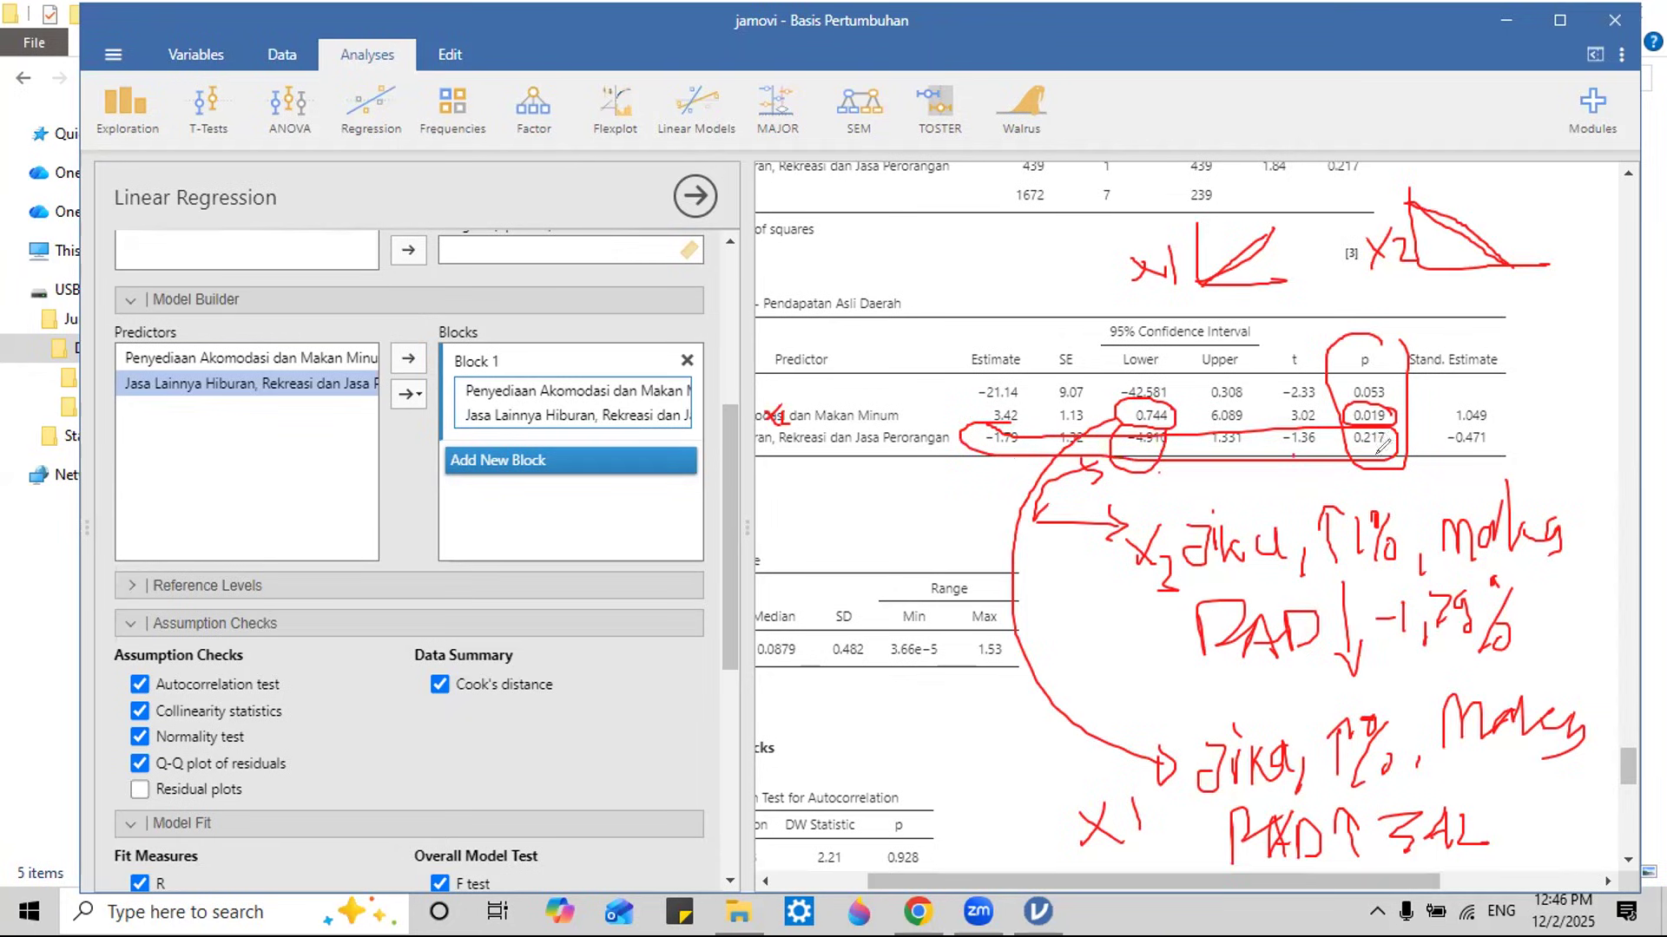
{"action": "mouse_move", "coordinate": [1514, 374]}
{"action": "left_mouse_down"}
{"action": "mouse_move", "coordinate": [1559, 366]}
{"action": "mouse_move", "coordinate": [1602, 389]}
{"action": "mouse_move", "coordinate": [1547, 420]}
{"action": "mouse_move", "coordinate": [1632, 423]}
{"action": "mouse_move", "coordinate": [1619, 456]}
{"action": "left_mouse_up"}
{"action": "left_click", "coordinate": [1570, 382]}
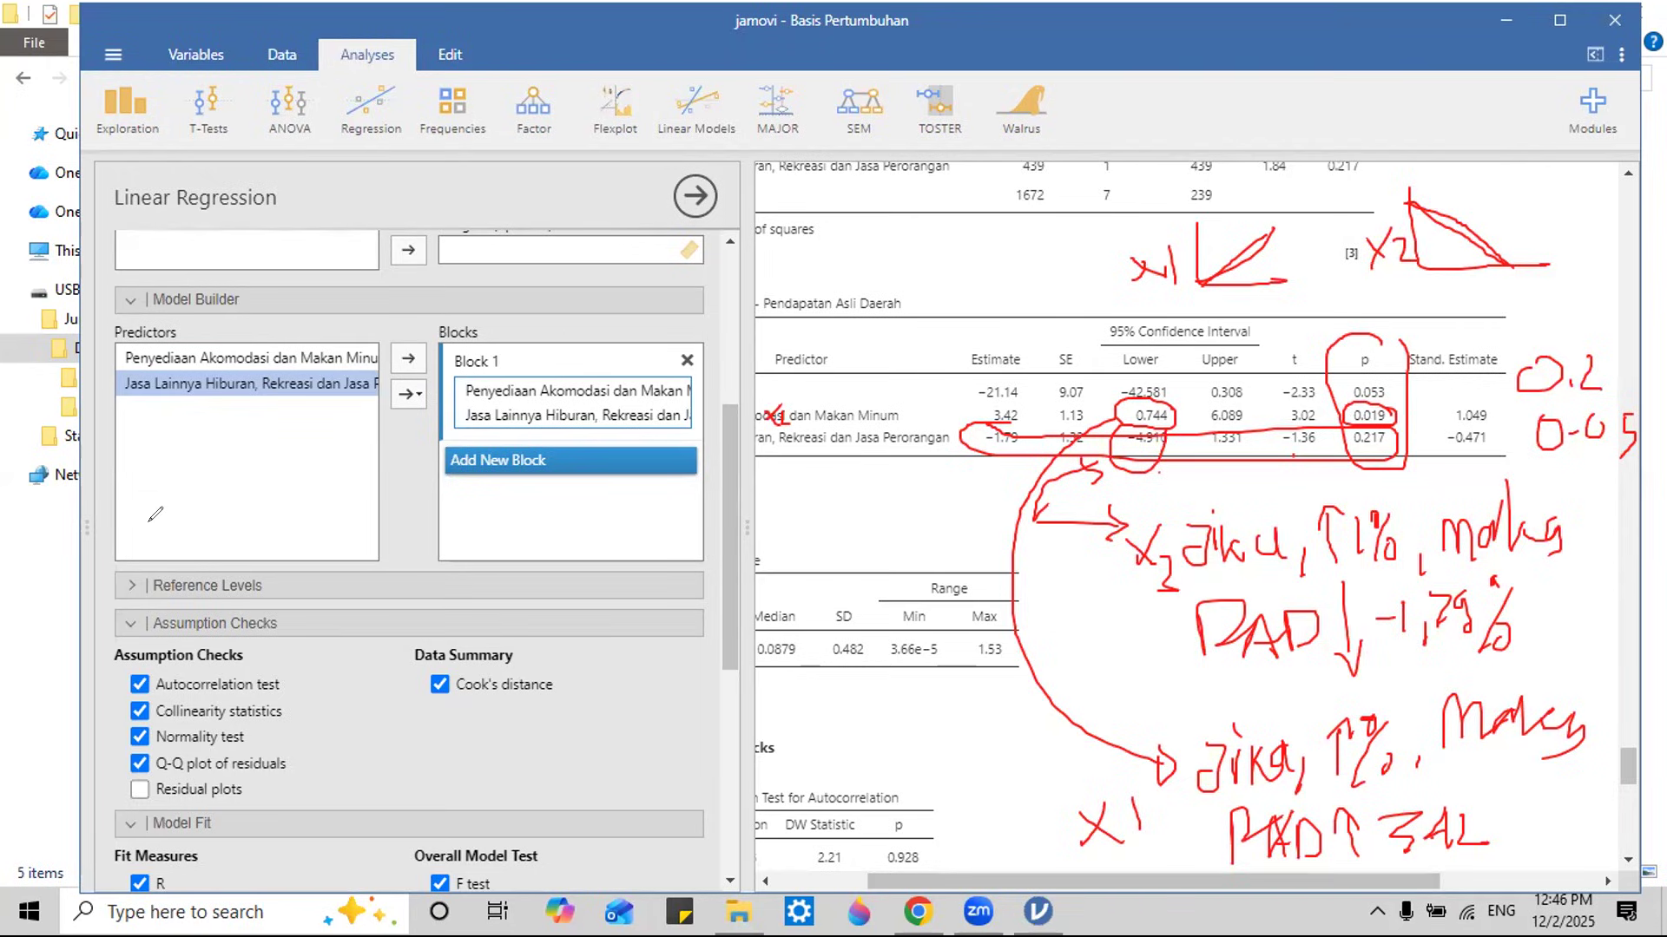
{"action": "key", "text": "e"}
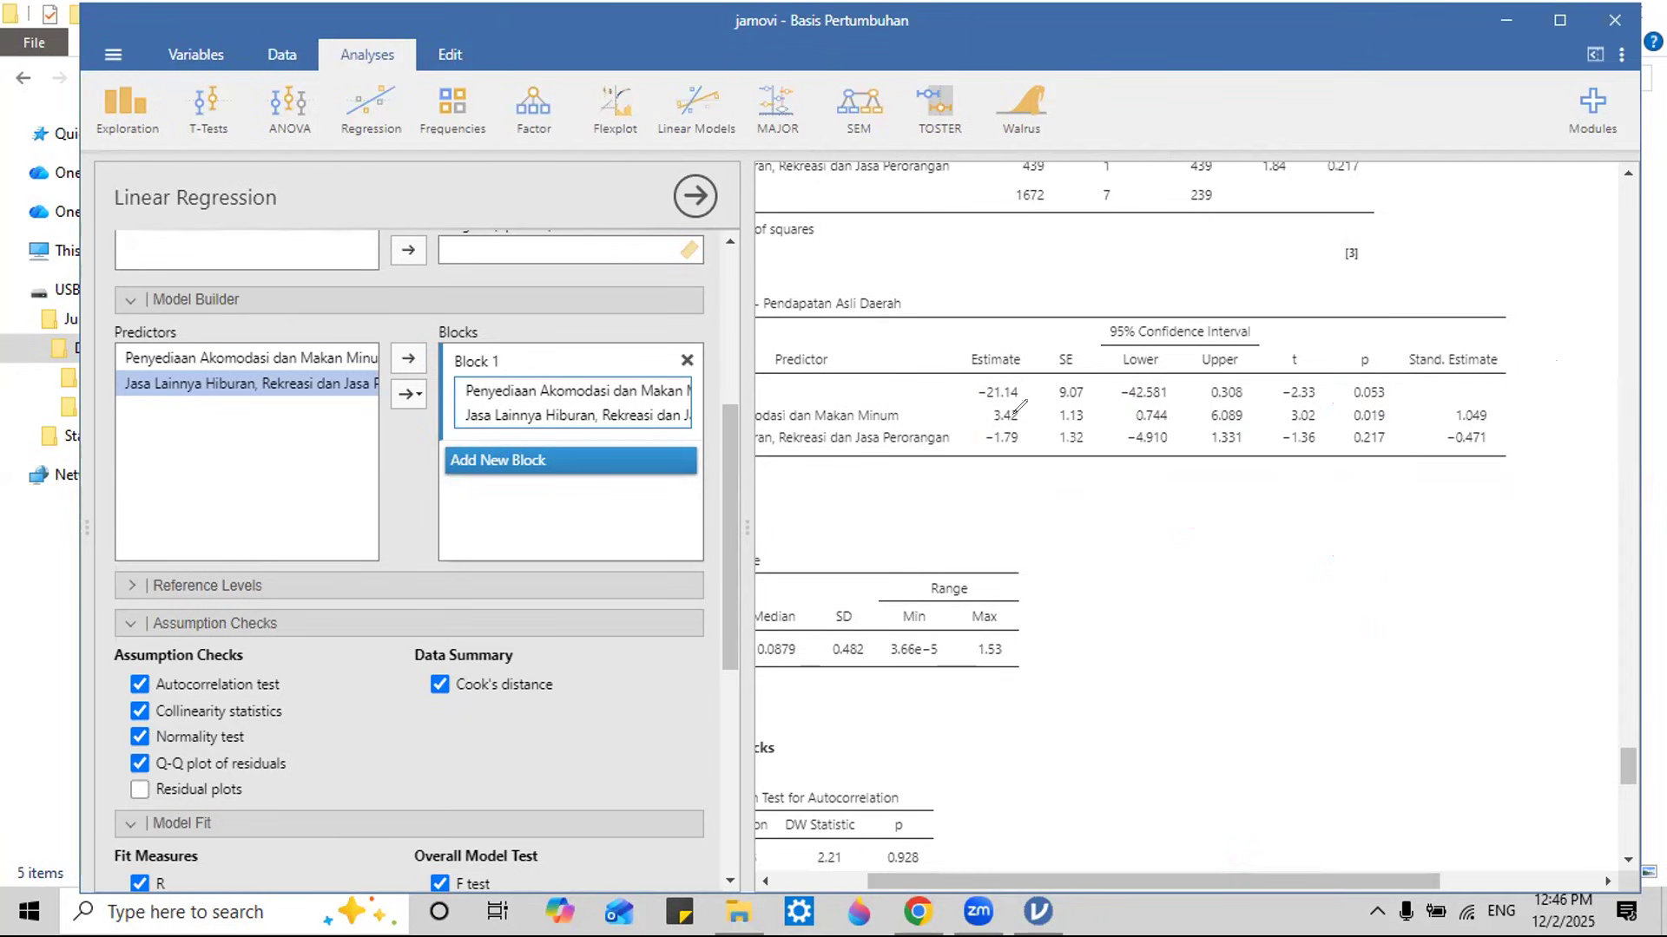
Step: Circle the 3.42 estimate and the 0.019 p value, join them with an arc, and handwrite P-Value and an arrowed mikir note below
{"action": "mouse_move", "coordinate": [1027, 399]}
{"action": "left_mouse_down"}
{"action": "mouse_move", "coordinate": [988, 425]}
{"action": "mouse_move", "coordinate": [1232, 351]}
{"action": "mouse_move", "coordinate": [1394, 399]}
{"action": "mouse_move", "coordinate": [1343, 404]}
{"action": "mouse_move", "coordinate": [1392, 399]}
{"action": "left_mouse_up"}
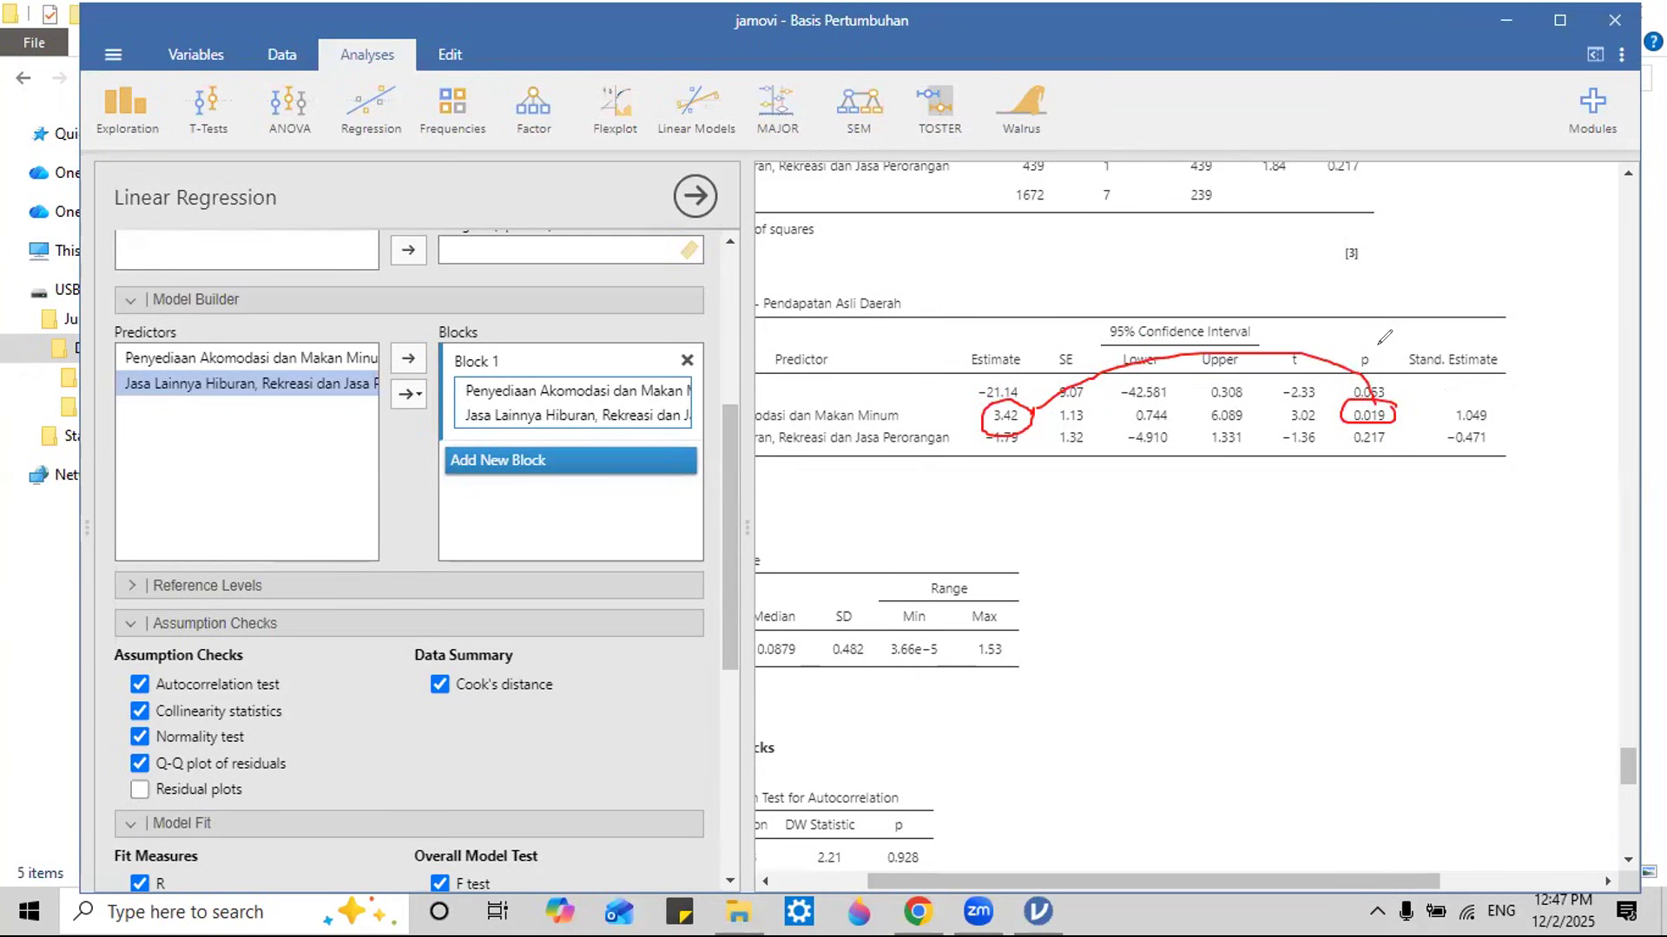
{"action": "mouse_move", "coordinate": [1347, 529]}
{"action": "left_mouse_down"}
{"action": "mouse_move", "coordinate": [1352, 575]}
{"action": "mouse_move", "coordinate": [1515, 521]}
{"action": "mouse_move", "coordinate": [1534, 574]}
{"action": "left_mouse_up"}
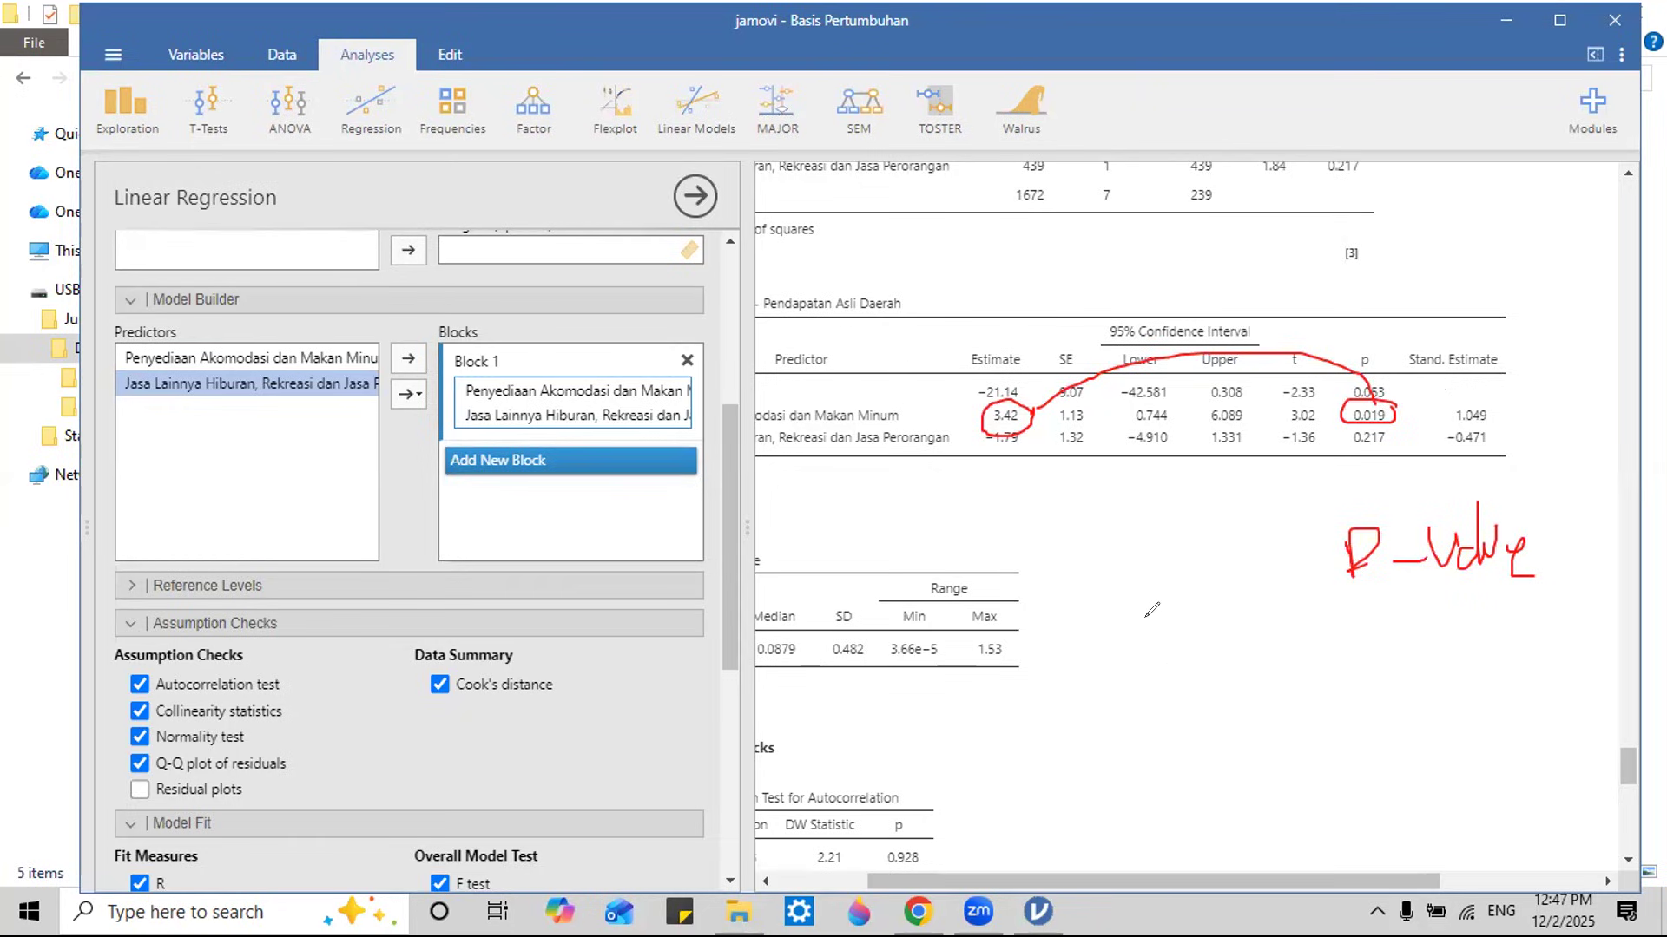
{"action": "mouse_move", "coordinate": [1191, 599]}
{"action": "left_mouse_down"}
{"action": "mouse_move", "coordinate": [1172, 610]}
{"action": "mouse_move", "coordinate": [1250, 635]}
{"action": "mouse_move", "coordinate": [1354, 618]}
{"action": "mouse_move", "coordinate": [1381, 638]}
{"action": "mouse_move", "coordinate": [1384, 599]}
{"action": "mouse_move", "coordinate": [1397, 642]}
{"action": "mouse_move", "coordinate": [1423, 618]}
{"action": "mouse_move", "coordinate": [1411, 578]}
{"action": "mouse_move", "coordinate": [1431, 608]}
{"action": "mouse_move", "coordinate": [1457, 610]}
{"action": "left_mouse_up"}
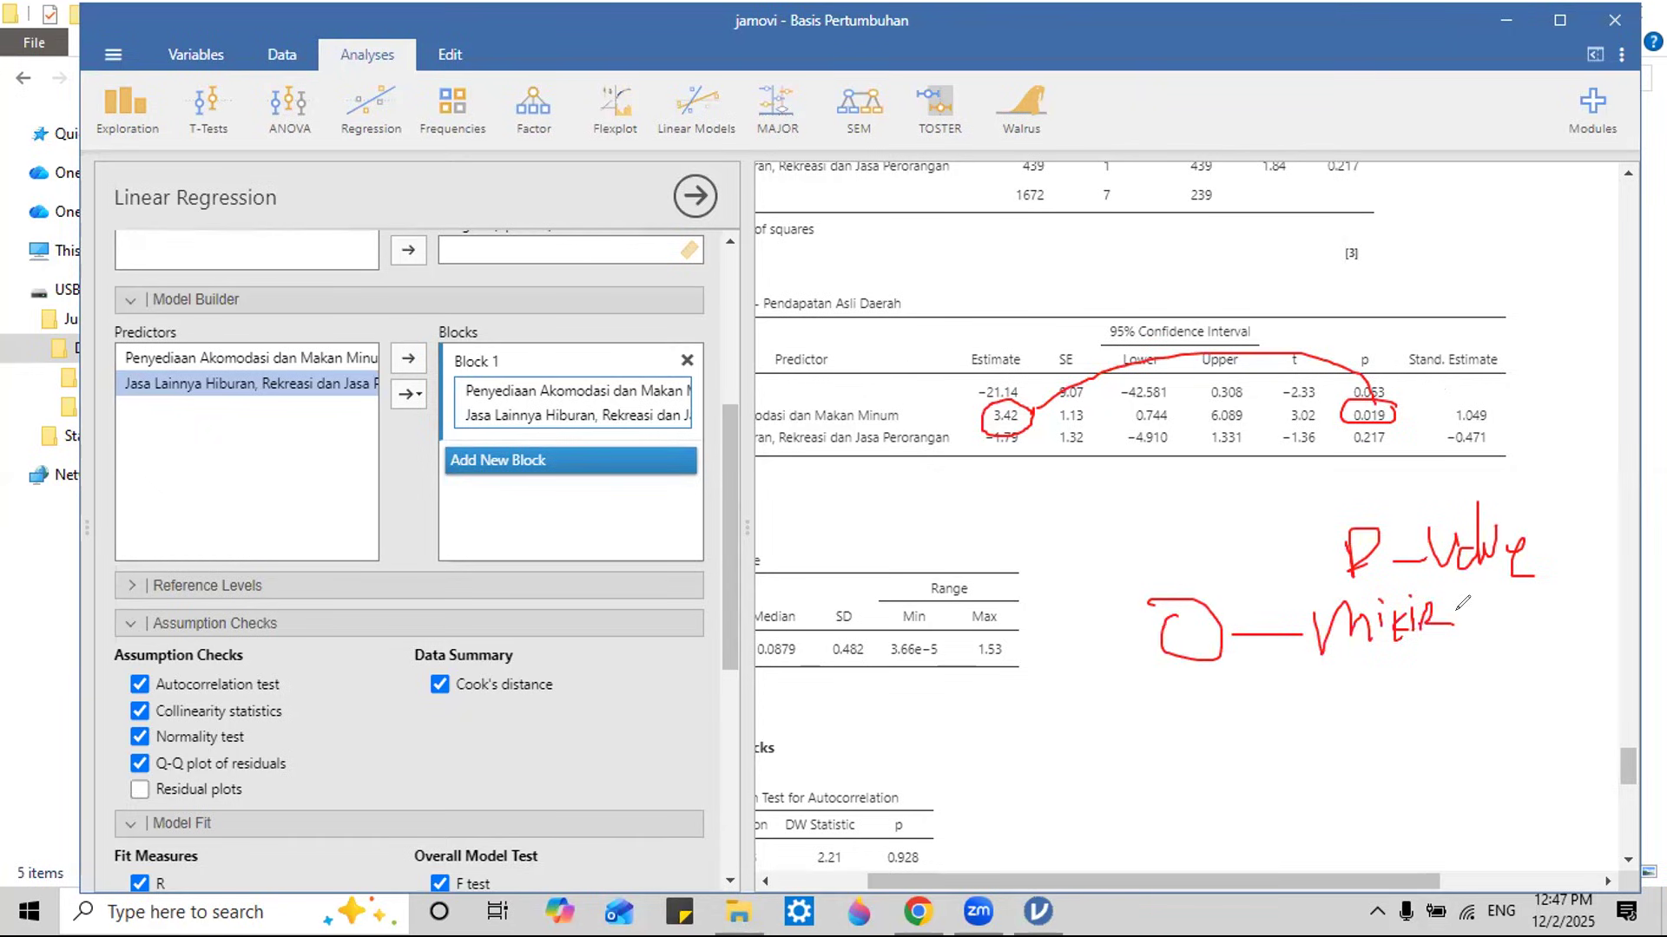
{"action": "left_click_drag", "start_coordinate": [1284, 632], "coordinate": [1306, 651]}
{"action": "mouse_move", "coordinate": [1314, 743]}
{"action": "left_mouse_down"}
{"action": "mouse_move", "coordinate": [1385, 652]}
{"action": "mouse_move", "coordinate": [1388, 685]}
{"action": "left_mouse_up"}
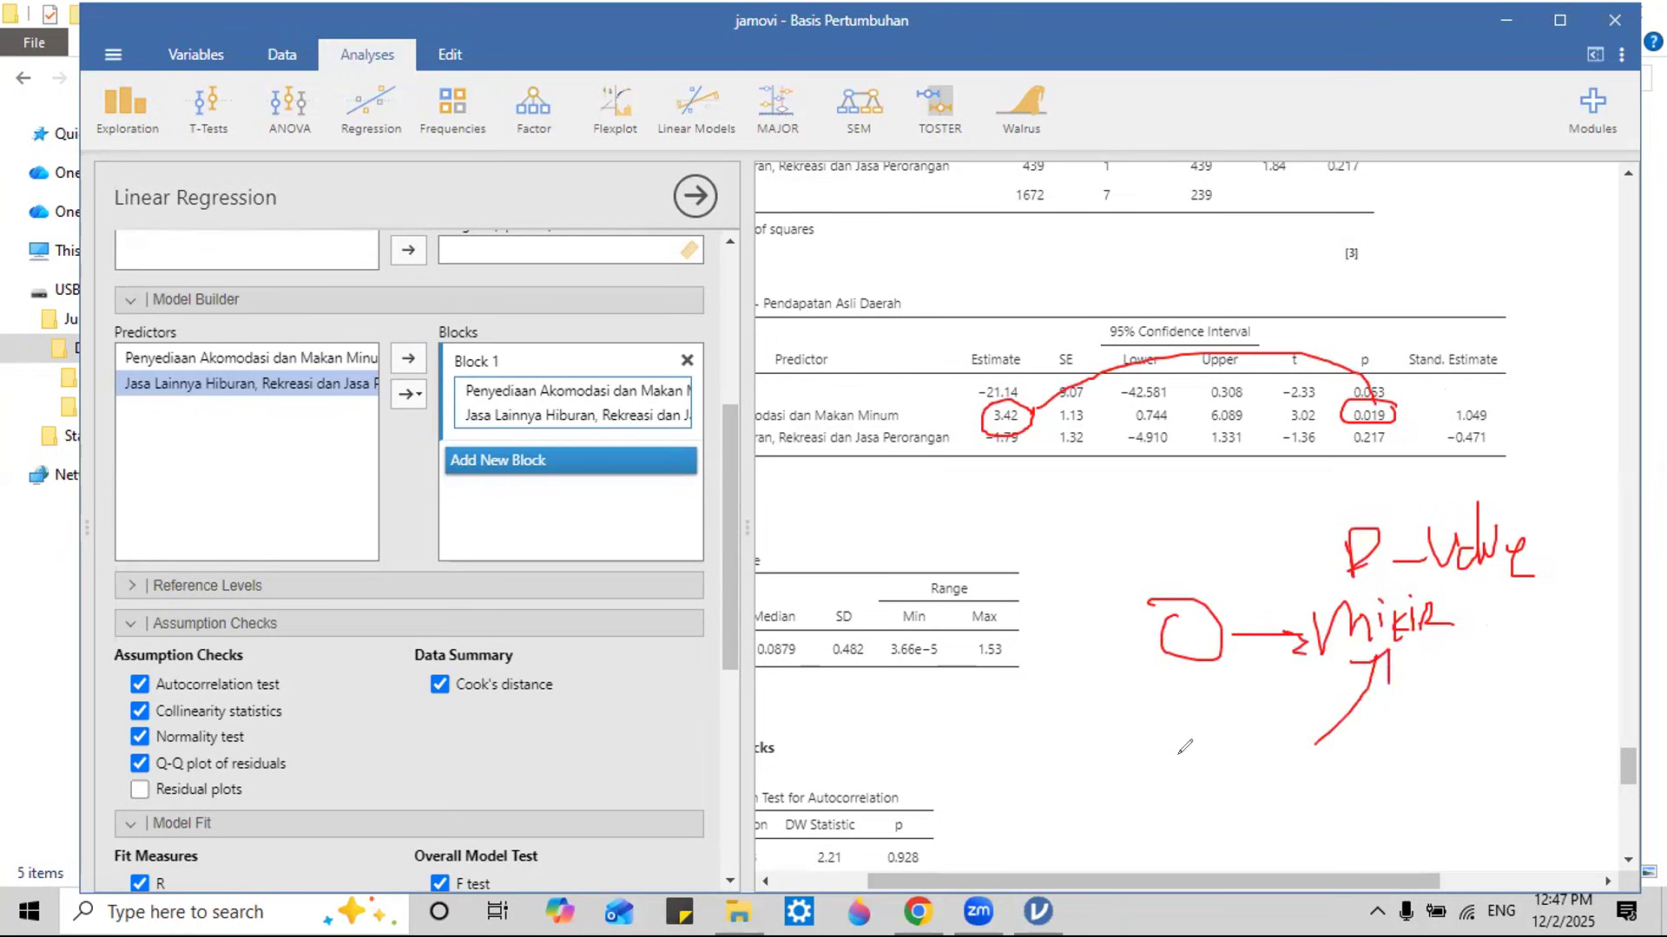
Step: Handwrite S = P-V 0.019 < 0.05 under the mikir note, box the S, and circle the p column heading
{"action": "left_click_drag", "start_coordinate": [1216, 752], "coordinate": [1173, 813]}
{"action": "mouse_move", "coordinate": [1227, 764]}
{"action": "left_mouse_down"}
{"action": "mouse_move", "coordinate": [1258, 761]}
{"action": "mouse_move", "coordinate": [1263, 786]}
{"action": "mouse_move", "coordinate": [1292, 799]}
{"action": "mouse_move", "coordinate": [1290, 781]}
{"action": "mouse_move", "coordinate": [1356, 785]}
{"action": "left_mouse_up"}
{"action": "mouse_move", "coordinate": [1350, 762]}
{"action": "left_mouse_down"}
{"action": "mouse_move", "coordinate": [1458, 768]}
{"action": "mouse_move", "coordinate": [1474, 752]}
{"action": "mouse_move", "coordinate": [1493, 780]}
{"action": "left_mouse_up"}
{"action": "mouse_move", "coordinate": [1509, 740]}
{"action": "left_mouse_down"}
{"action": "mouse_move", "coordinate": [1521, 792]}
{"action": "mouse_move", "coordinate": [1568, 781]}
{"action": "mouse_move", "coordinate": [1646, 722]}
{"action": "mouse_move", "coordinate": [1616, 783]}
{"action": "left_mouse_up"}
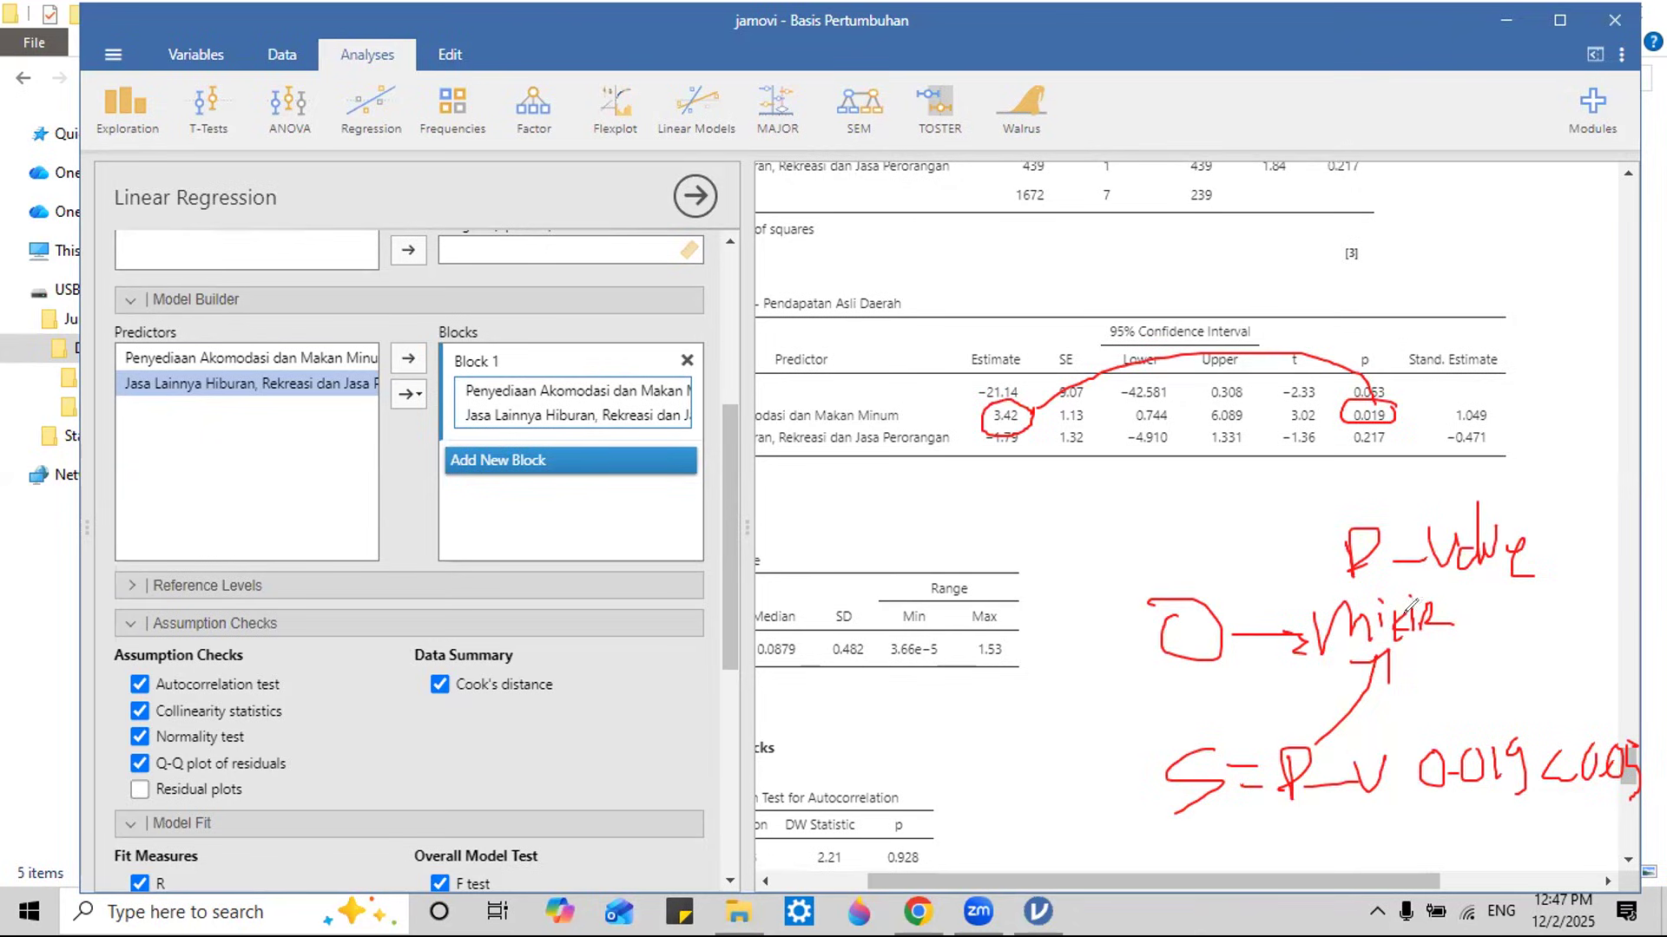
{"action": "mouse_move", "coordinate": [1231, 724]}
{"action": "left_mouse_down"}
{"action": "mouse_move", "coordinate": [1128, 748]}
{"action": "mouse_move", "coordinate": [1222, 749]}
{"action": "left_mouse_up"}
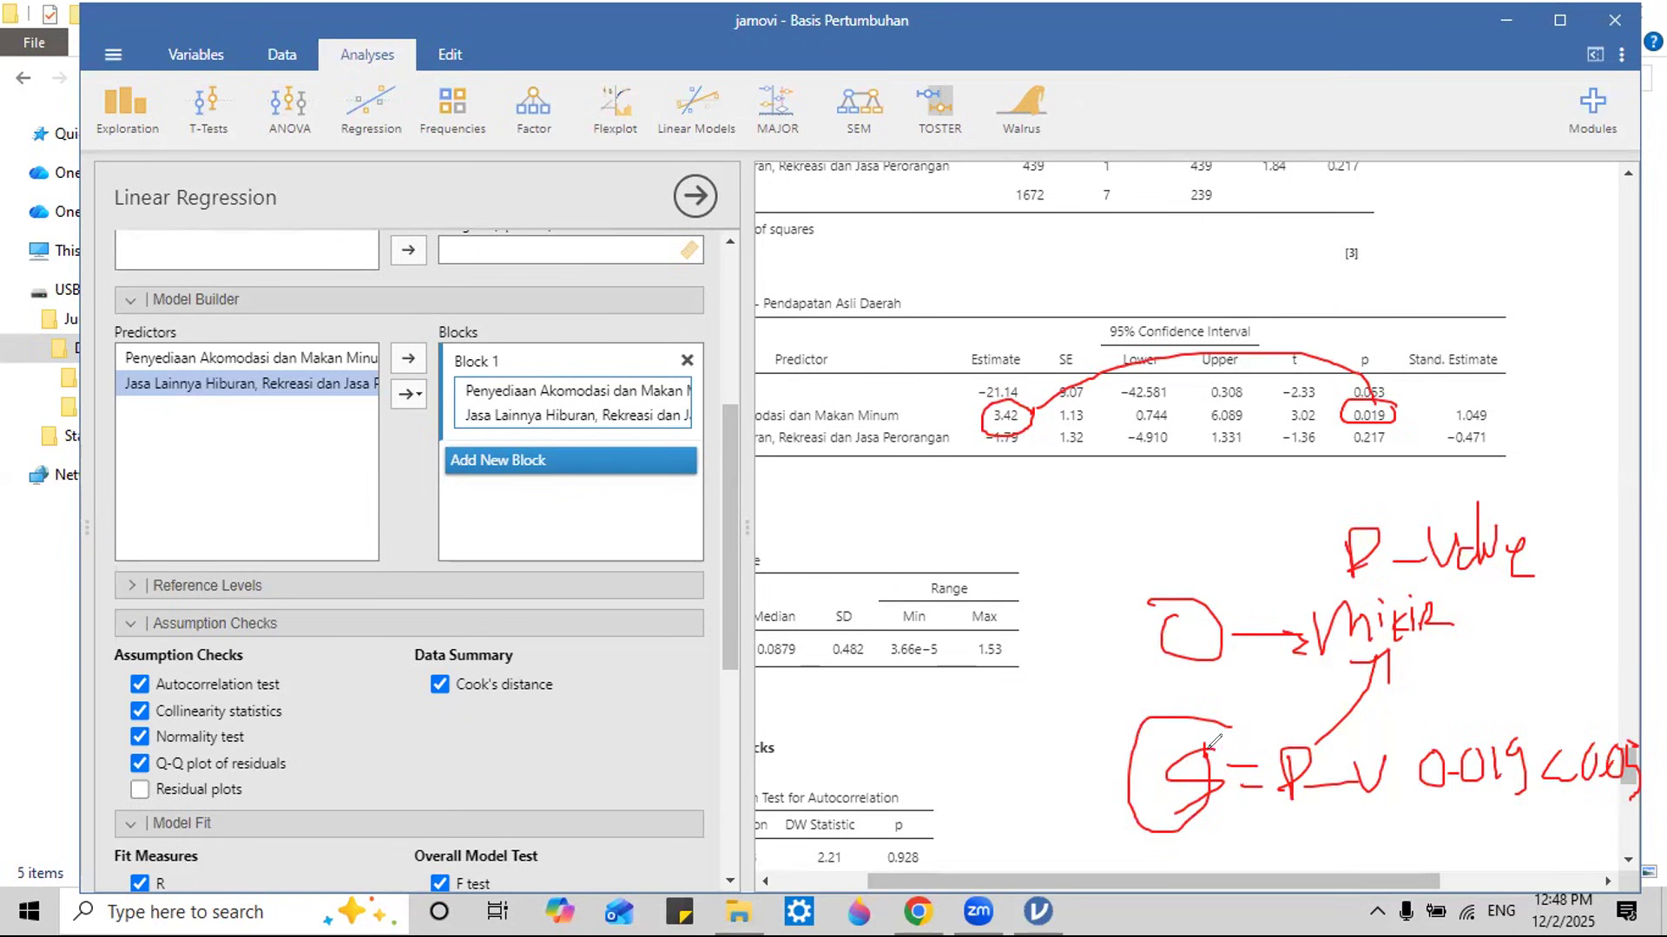
{"action": "left_click_drag", "start_coordinate": [1158, 747], "coordinate": [1206, 771]}
{"action": "left_click_drag", "start_coordinate": [1347, 343], "coordinate": [1381, 347]}
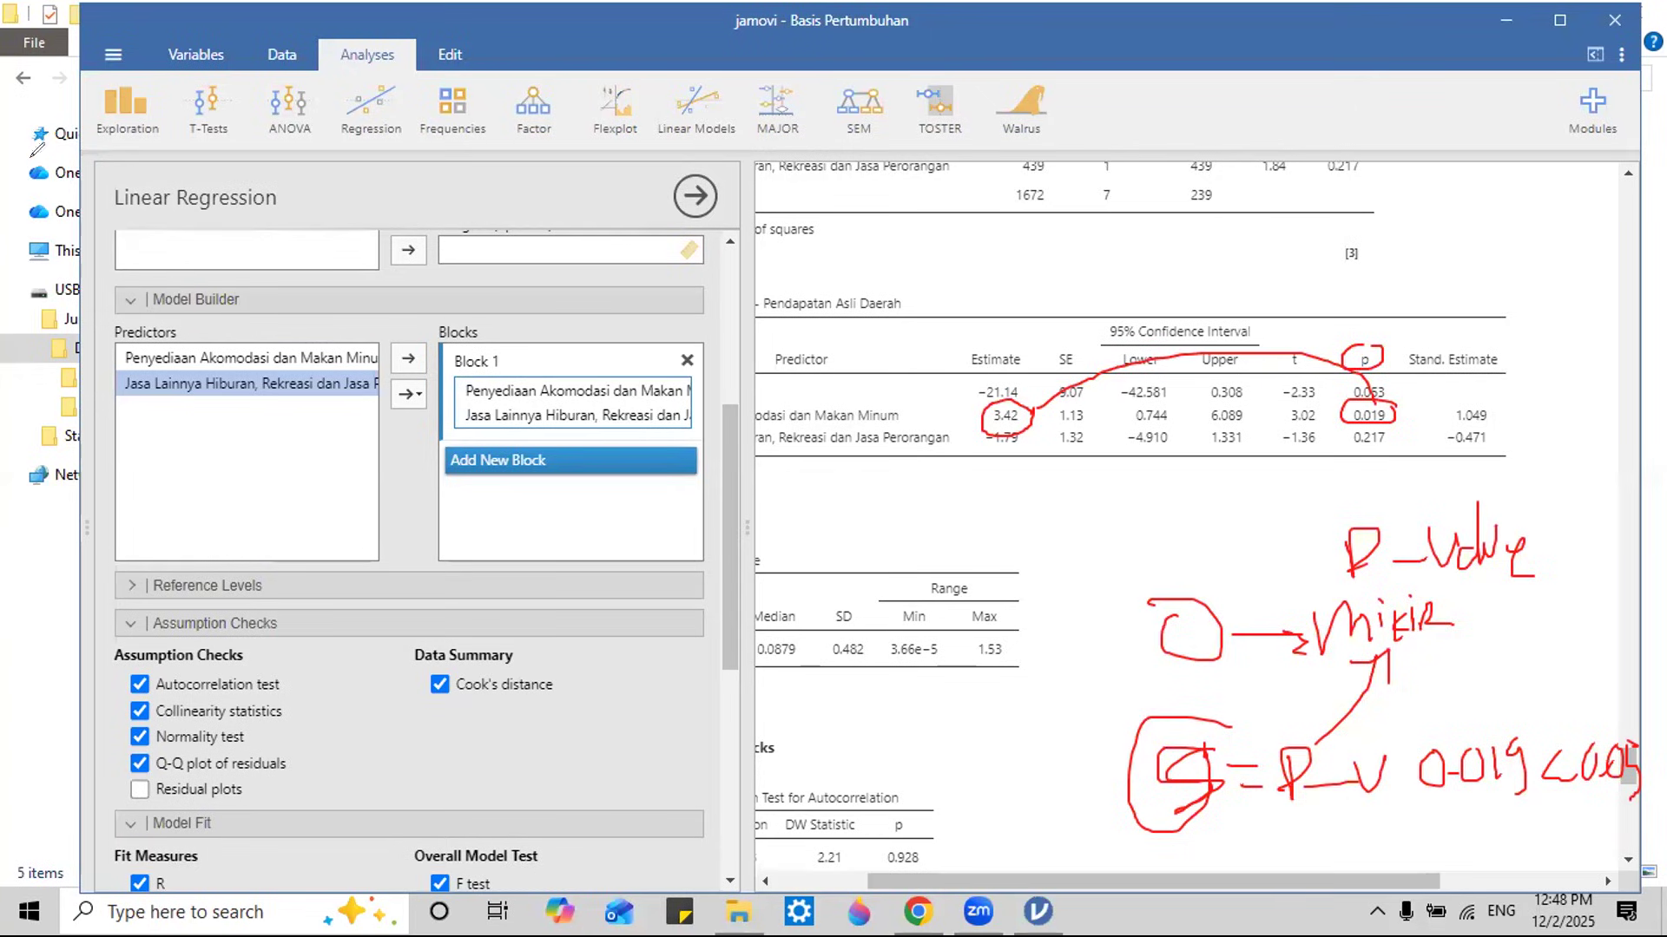
Step: Erase all annotations, outline the Durbin–Watson Test for Autocorrelation table, and draw an arrow from it to a handwritten DN
{"action": "left_click_drag", "start_coordinate": [1095, 876], "coordinate": [1002, 879]}
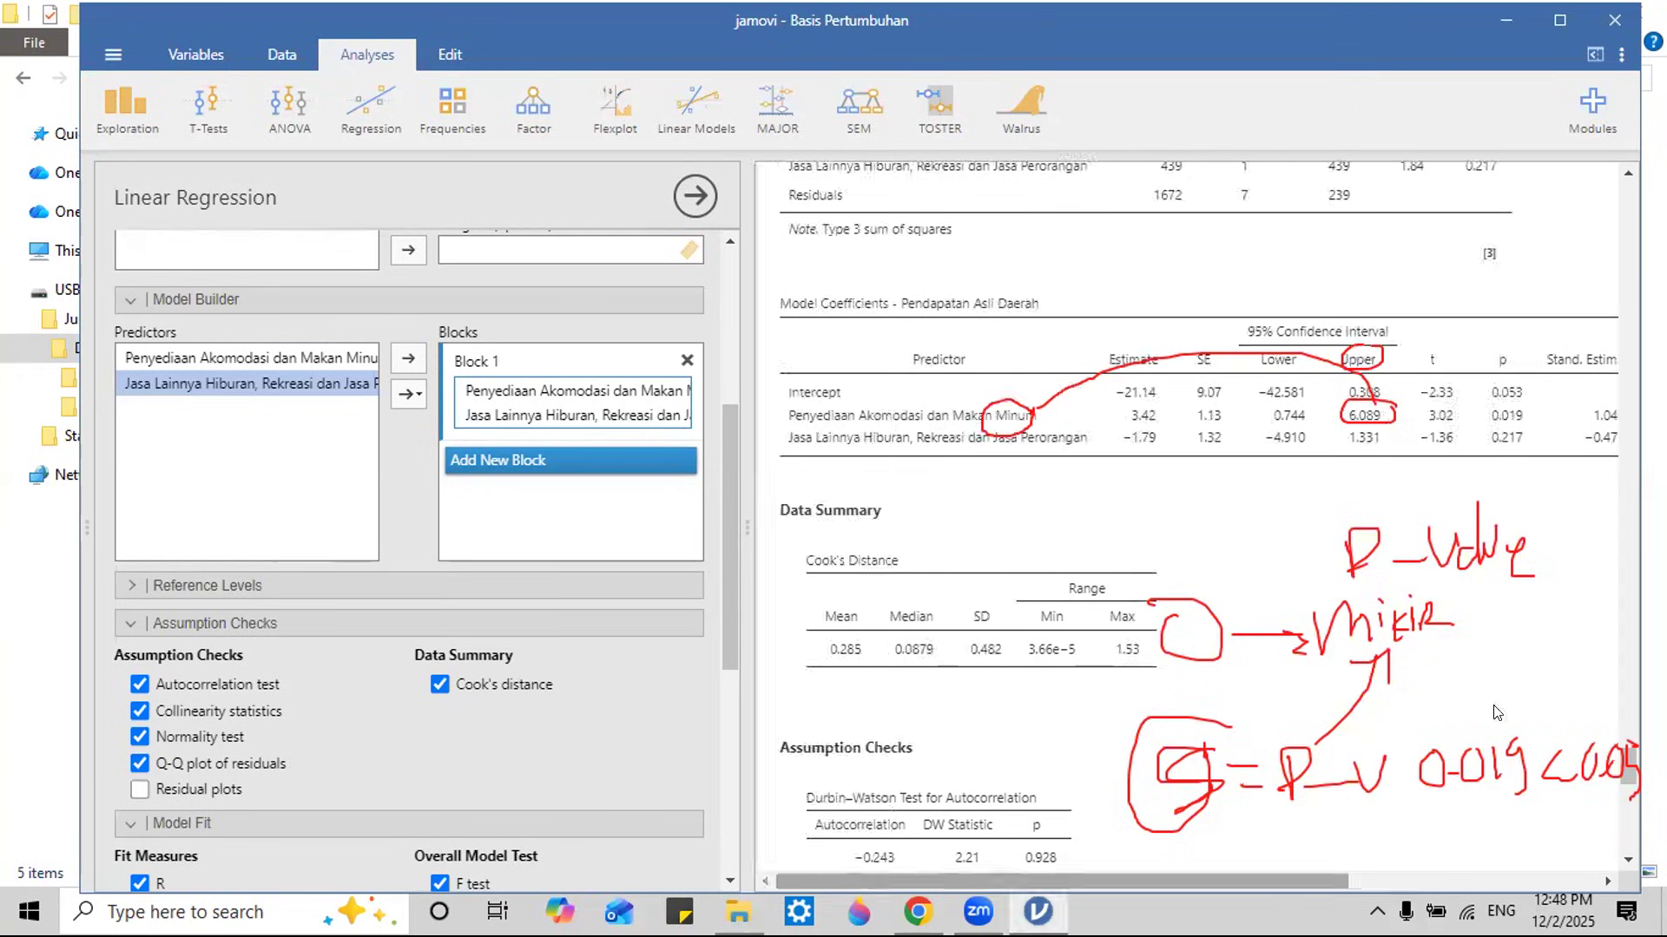
{"action": "left_click_drag", "start_coordinate": [1629, 770], "coordinate": [1630, 805]}
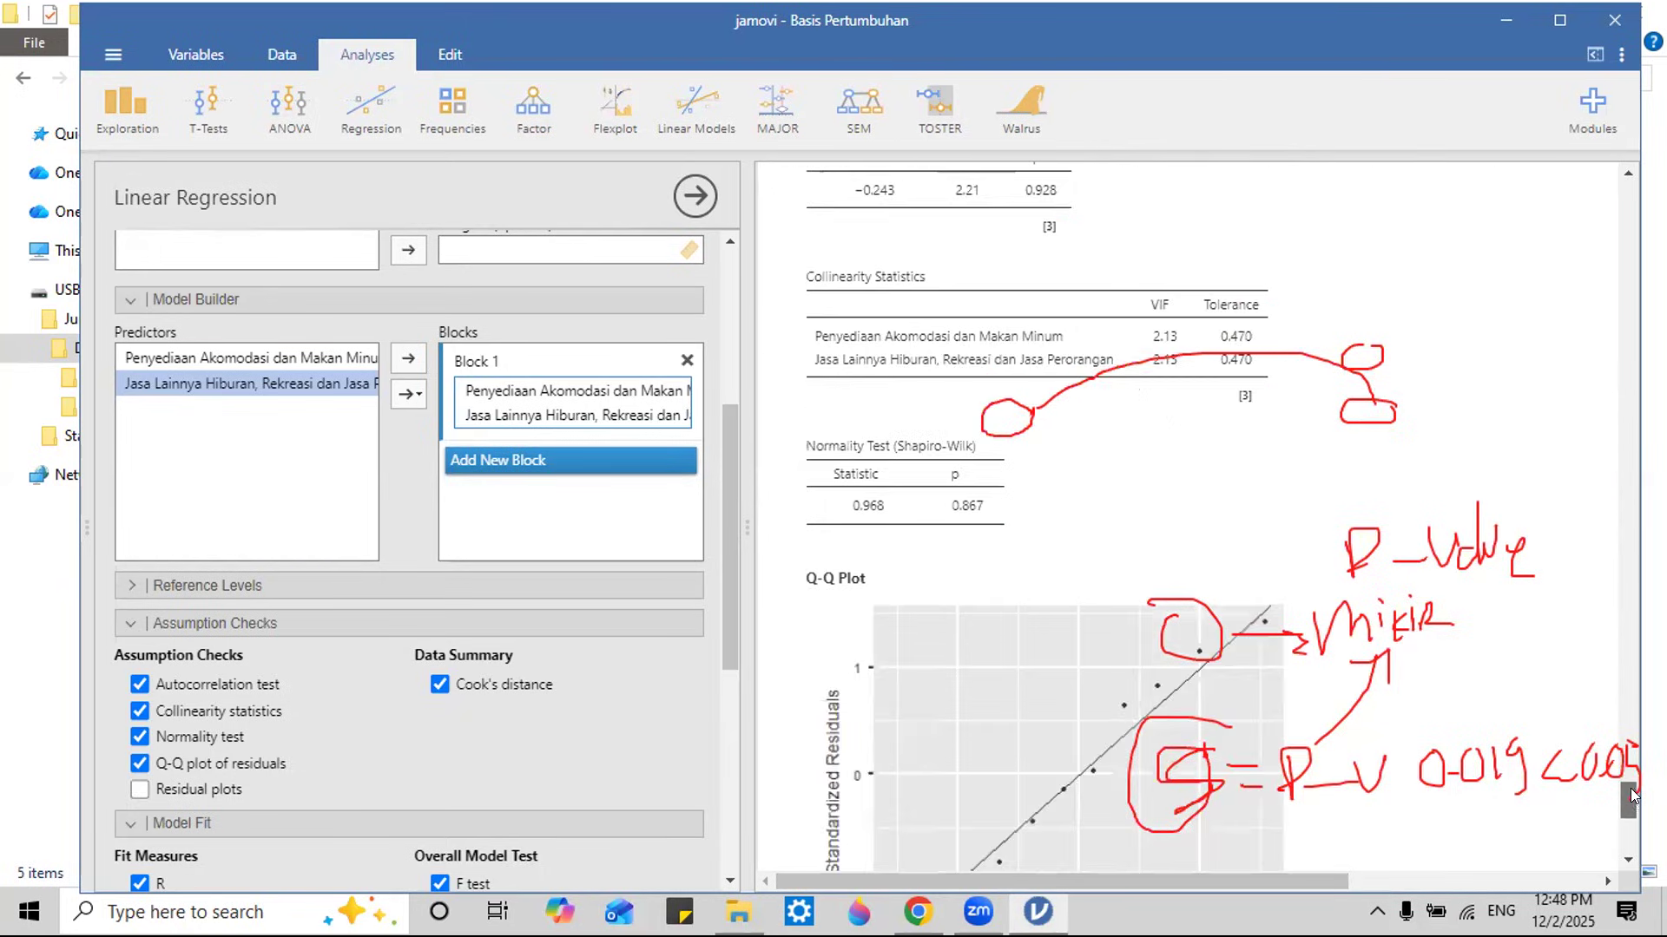
{"action": "scroll", "coordinate": [1631, 795], "scroll_direction": "up", "scroll_amount": 2}
{"action": "scroll", "coordinate": [1631, 795], "scroll_direction": "down", "scroll_amount": 1}
{"action": "scroll", "coordinate": [1631, 795], "scroll_direction": "up", "scroll_amount": 2}
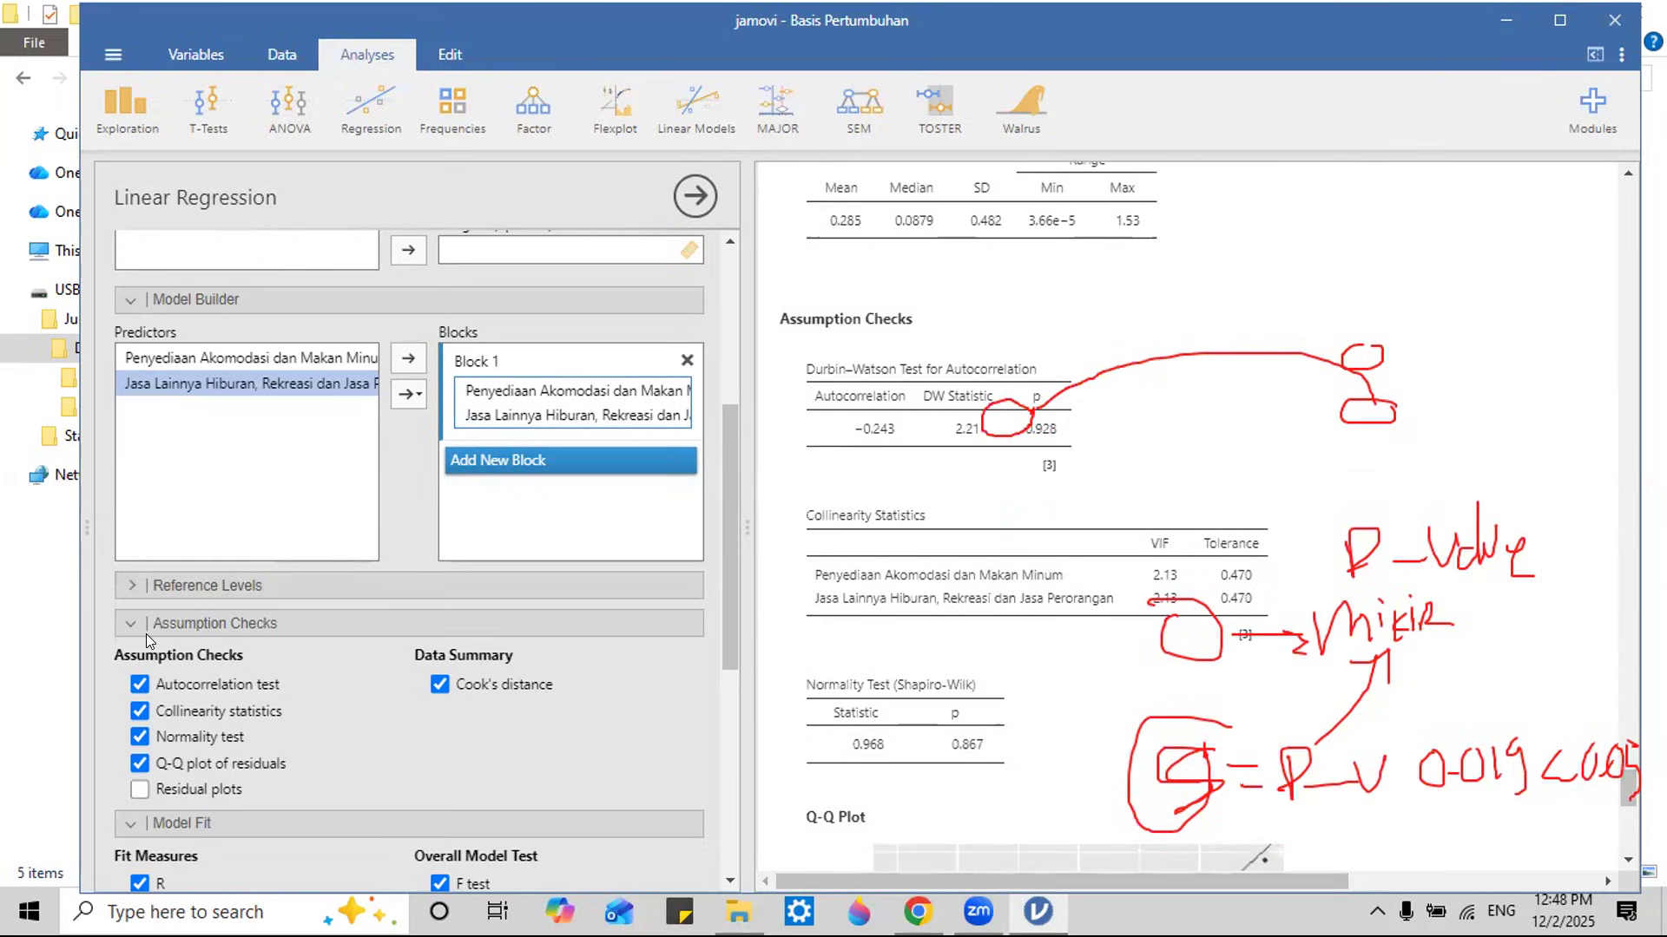
{"action": "key", "text": "Escape"}
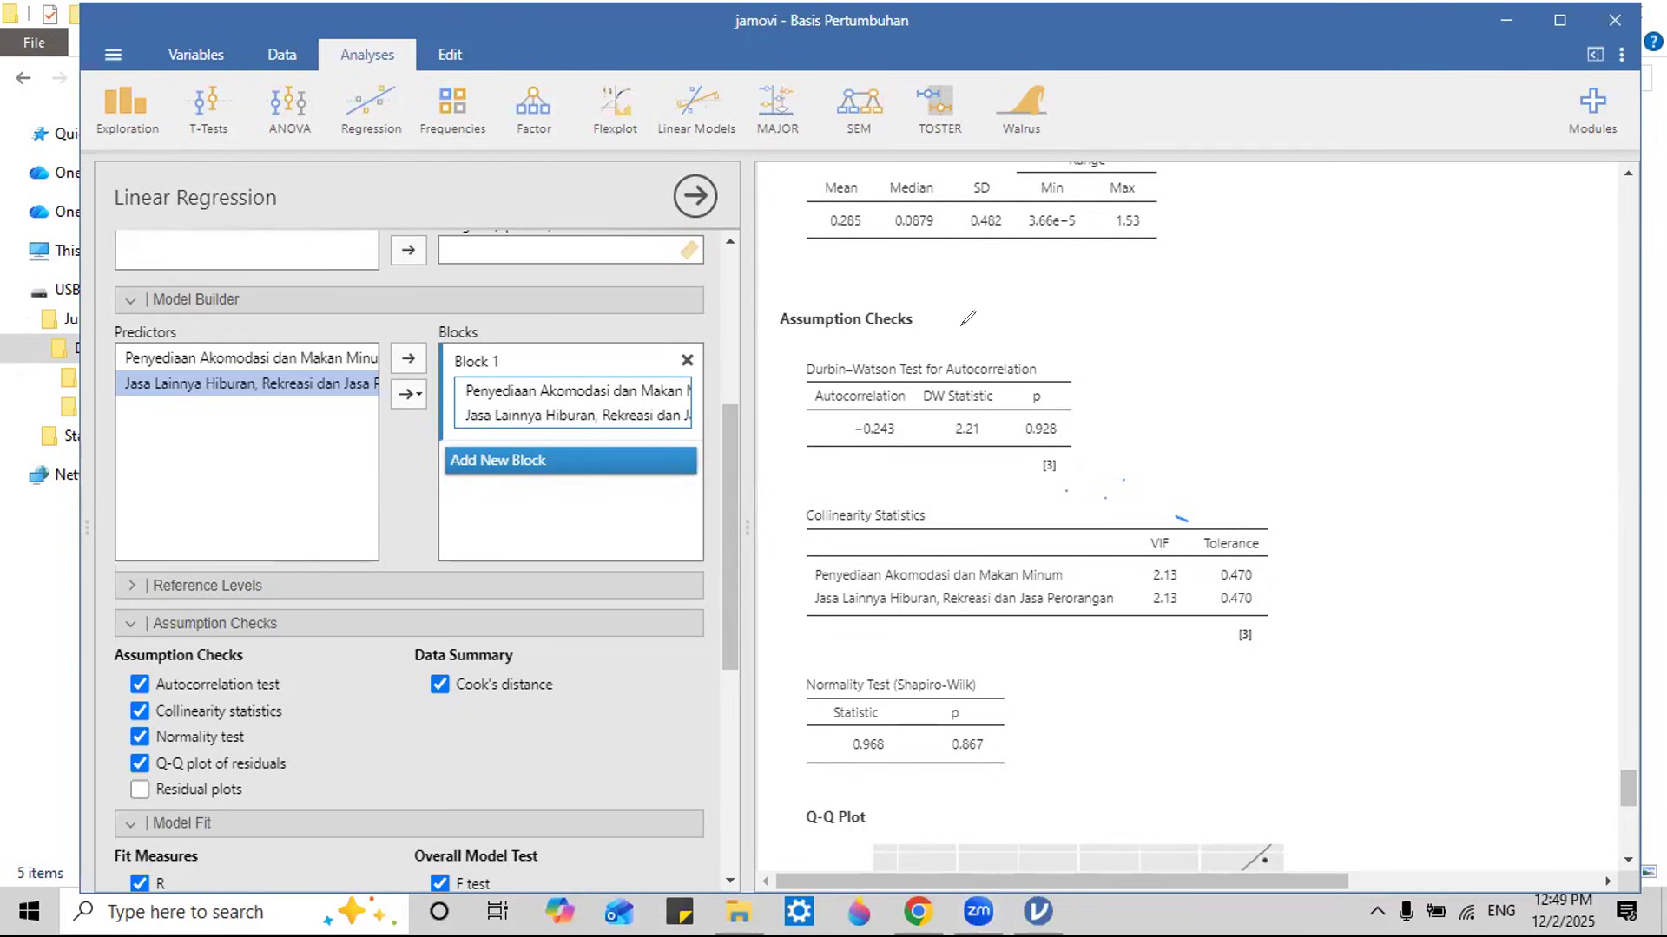
{"action": "mouse_move", "coordinate": [800, 365]}
{"action": "left_mouse_down"}
{"action": "mouse_move", "coordinate": [964, 364]}
{"action": "mouse_move", "coordinate": [1080, 392]}
{"action": "mouse_move", "coordinate": [994, 507]}
{"action": "left_mouse_up"}
{"action": "mouse_move", "coordinate": [805, 470]}
{"action": "left_mouse_down"}
{"action": "mouse_move", "coordinate": [779, 353]}
{"action": "mouse_move", "coordinate": [802, 365]}
{"action": "left_mouse_up"}
{"action": "left_click_drag", "start_coordinate": [1098, 361], "coordinate": [1090, 400]}
{"action": "mouse_move", "coordinate": [1286, 246]}
{"action": "left_mouse_down"}
{"action": "mouse_move", "coordinate": [1305, 258]}
{"action": "mouse_move", "coordinate": [1292, 296]}
{"action": "left_mouse_up"}
{"action": "mouse_move", "coordinate": [1413, 207]}
{"action": "left_mouse_down"}
{"action": "mouse_move", "coordinate": [1364, 281]}
{"action": "mouse_move", "coordinate": [1445, 204]}
{"action": "mouse_move", "coordinate": [1508, 179]}
{"action": "left_mouse_up"}
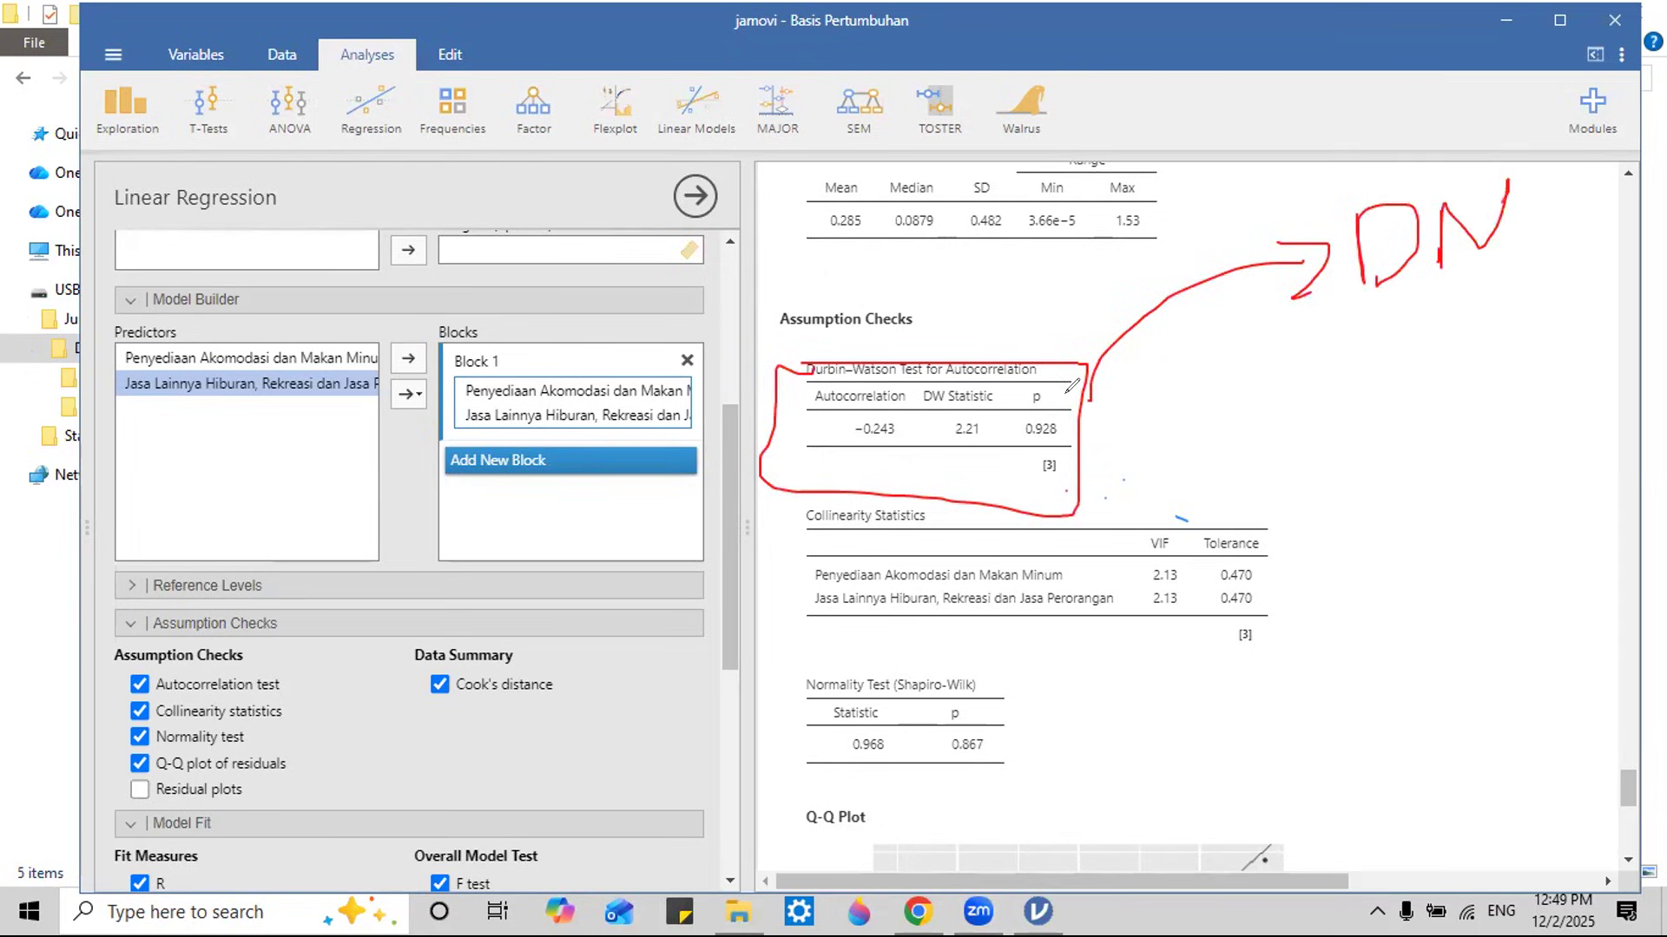
Step: Circle the p value of the Durbin–Watson test and draw an arrow from it to a handwritten 0.05 <
{"action": "mouse_move", "coordinate": [1042, 419]}
{"action": "left_mouse_down"}
{"action": "mouse_move", "coordinate": [1206, 401]}
{"action": "mouse_move", "coordinate": [1250, 424]}
{"action": "mouse_move", "coordinate": [1271, 401]}
{"action": "left_mouse_up"}
{"action": "mouse_move", "coordinate": [1300, 398]}
{"action": "left_mouse_down"}
{"action": "mouse_move", "coordinate": [1325, 395]}
{"action": "mouse_move", "coordinate": [1312, 429]}
{"action": "left_mouse_up"}
{"action": "mouse_move", "coordinate": [1400, 390]}
{"action": "left_mouse_down"}
{"action": "mouse_move", "coordinate": [1352, 419]}
{"action": "mouse_move", "coordinate": [1402, 428]}
{"action": "left_mouse_up"}
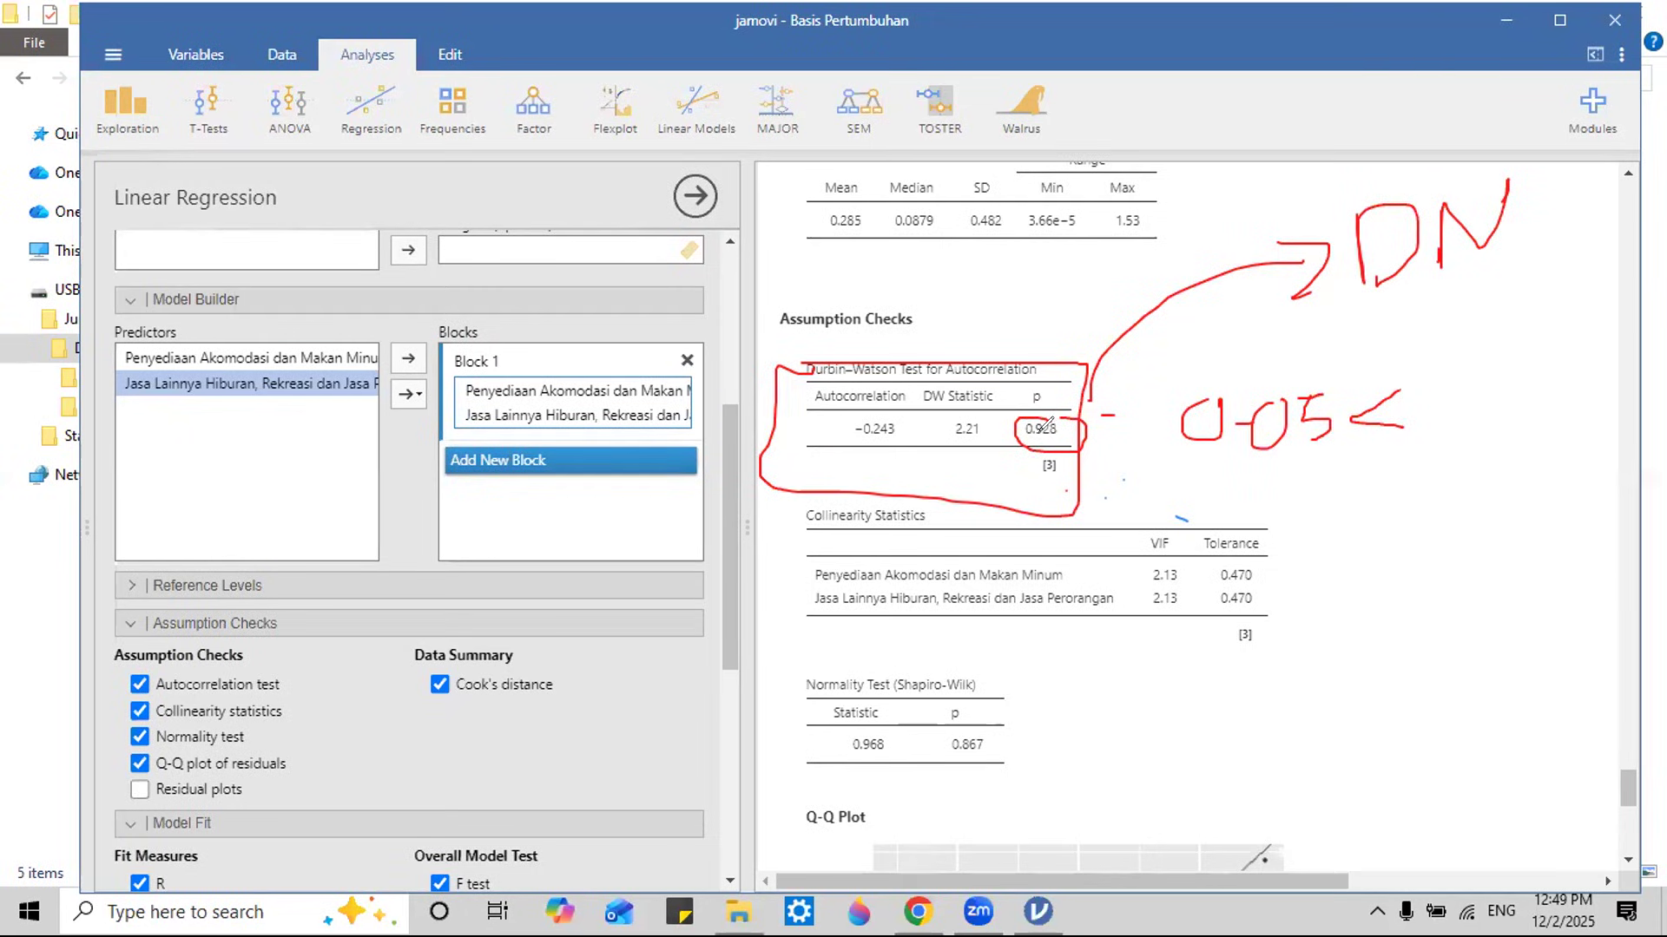
{"action": "mouse_move", "coordinate": [1103, 434]}
{"action": "left_mouse_down"}
{"action": "mouse_move", "coordinate": [1166, 434]}
{"action": "mouse_move", "coordinate": [1157, 462]}
{"action": "left_mouse_up"}
Step: Box the VIF and Tolerance values in the Collinearity Statistics table and bracket them to a handwritten M
{"action": "mouse_move", "coordinate": [1144, 560]}
{"action": "left_mouse_down"}
{"action": "mouse_move", "coordinate": [1149, 623]}
{"action": "mouse_move", "coordinate": [1188, 553]}
{"action": "mouse_move", "coordinate": [1151, 552]}
{"action": "left_mouse_up"}
{"action": "mouse_move", "coordinate": [1265, 560]}
{"action": "left_mouse_down"}
{"action": "mouse_move", "coordinate": [1208, 560]}
{"action": "mouse_move", "coordinate": [1208, 620]}
{"action": "mouse_move", "coordinate": [1270, 587]}
{"action": "mouse_move", "coordinate": [1269, 560]}
{"action": "mouse_move", "coordinate": [1351, 579]}
{"action": "mouse_move", "coordinate": [1306, 618]}
{"action": "left_mouse_up"}
{"action": "mouse_move", "coordinate": [1376, 566]}
{"action": "left_mouse_down"}
{"action": "mouse_move", "coordinate": [1378, 606]}
{"action": "mouse_move", "coordinate": [1426, 599]}
{"action": "left_mouse_up"}
{"action": "left_click", "coordinate": [1436, 590]}
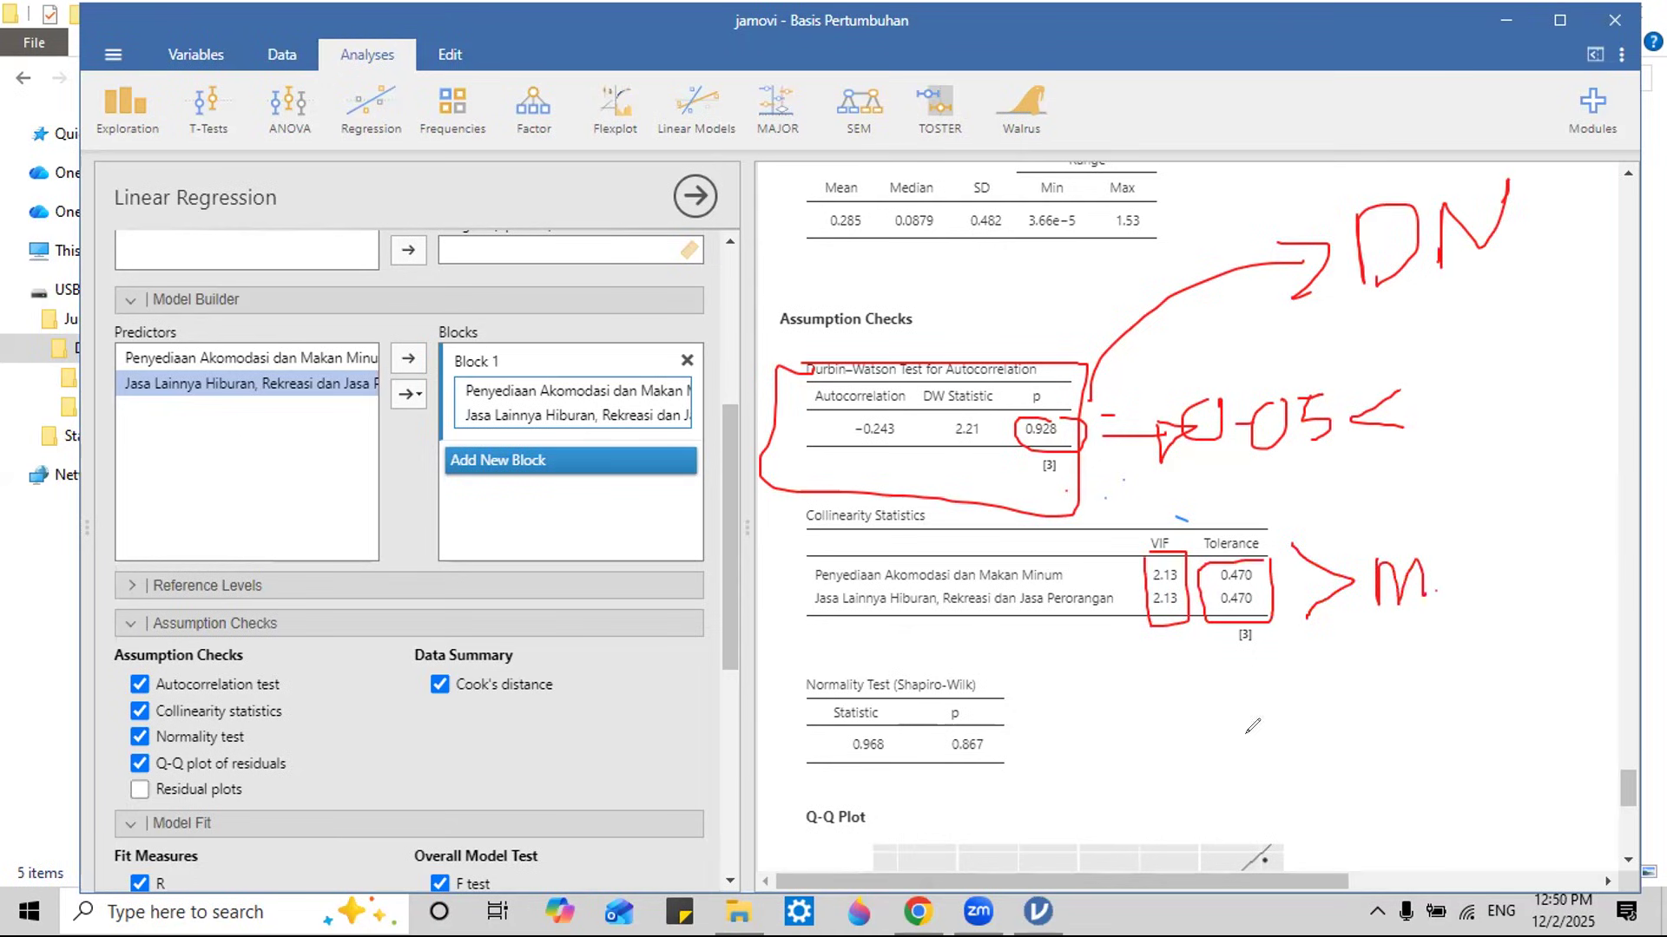
Step: Outline the Normality Test (Shapiro-Wilk) table, and erase all annotations with the Q-Q Plot in view
{"action": "mouse_move", "coordinate": [803, 669]}
{"action": "left_mouse_down"}
{"action": "mouse_move", "coordinate": [1005, 676]}
{"action": "mouse_move", "coordinate": [857, 793]}
{"action": "mouse_move", "coordinate": [816, 670]}
{"action": "left_mouse_up"}
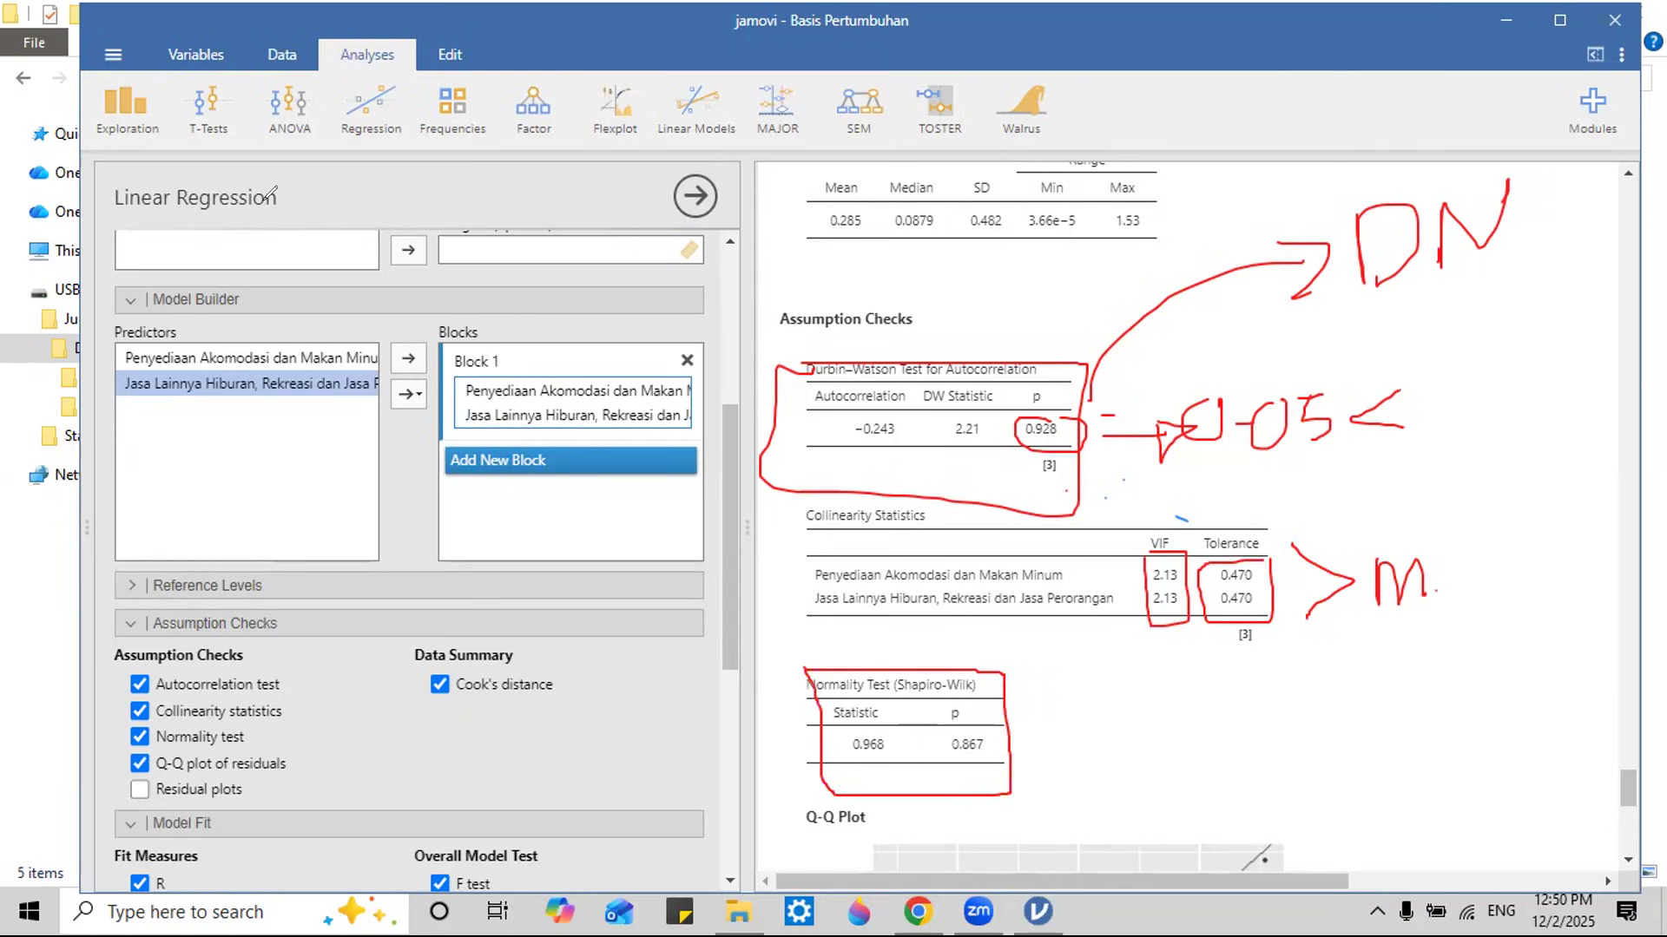
{"action": "left_click_drag", "start_coordinate": [1629, 787], "coordinate": [1628, 814]}
{"action": "left_click", "coordinate": [143, 443]}
{"action": "left_click", "coordinate": [157, 645]}
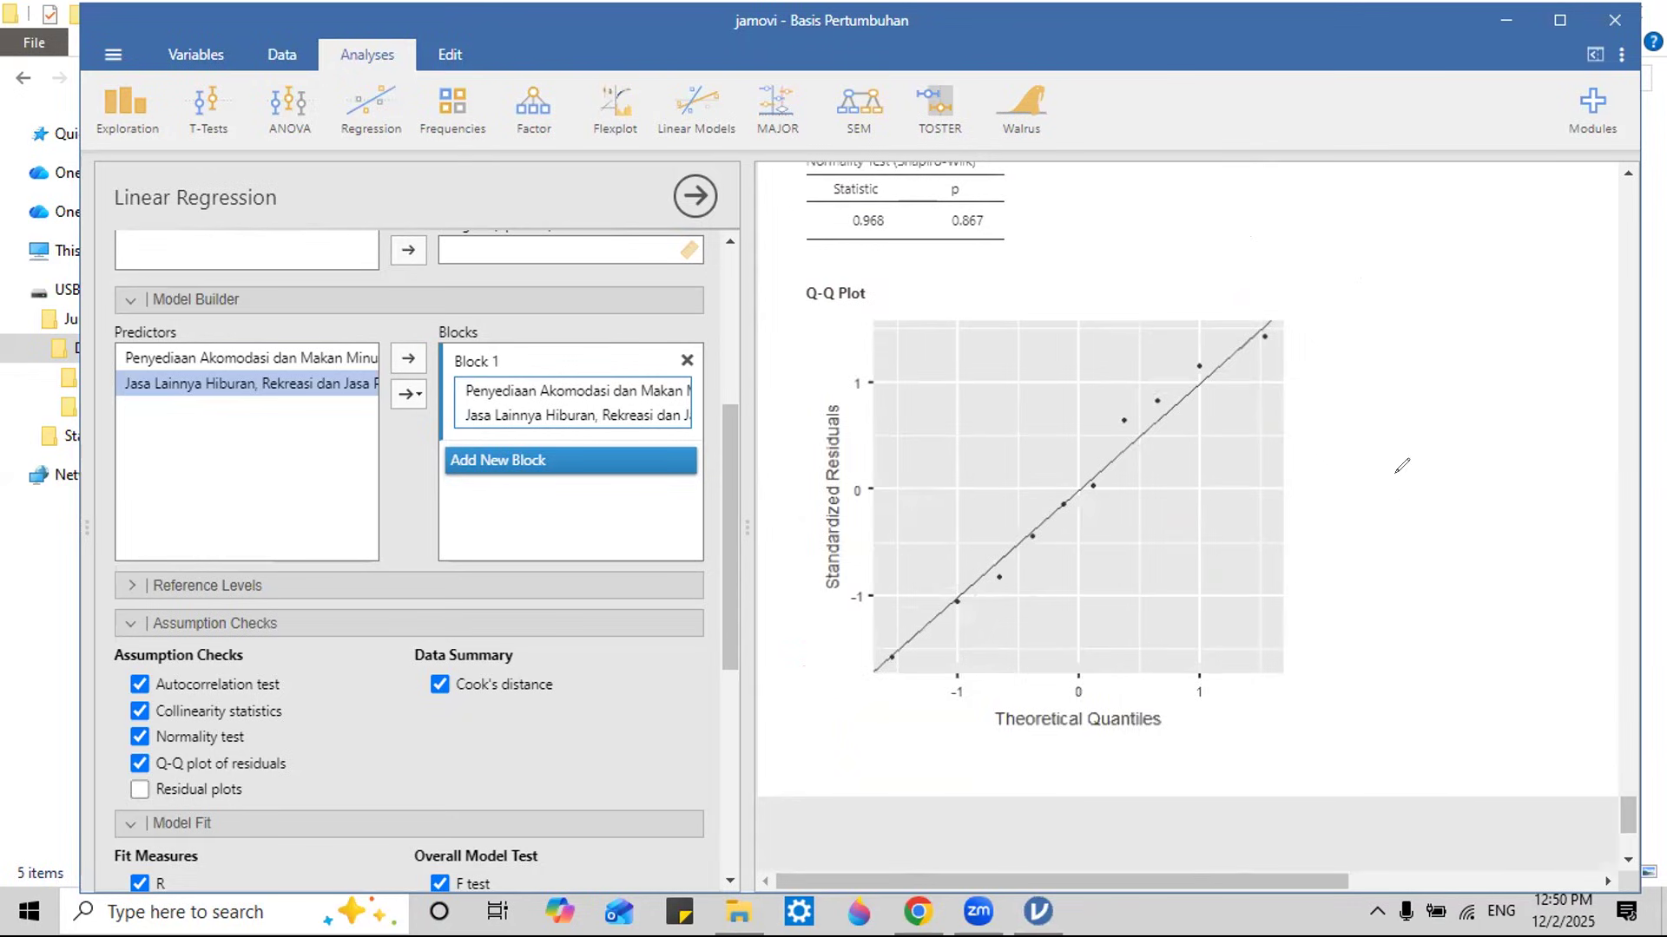
Step: Draw a line from the Q-Q Plot heading to a handwritten n, and an arrow toward the plot's diagonal with a scribble beside it
{"action": "mouse_move", "coordinate": [876, 296]}
{"action": "left_mouse_down"}
{"action": "mouse_move", "coordinate": [1172, 236]}
{"action": "mouse_move", "coordinate": [1287, 233]}
{"action": "left_mouse_up"}
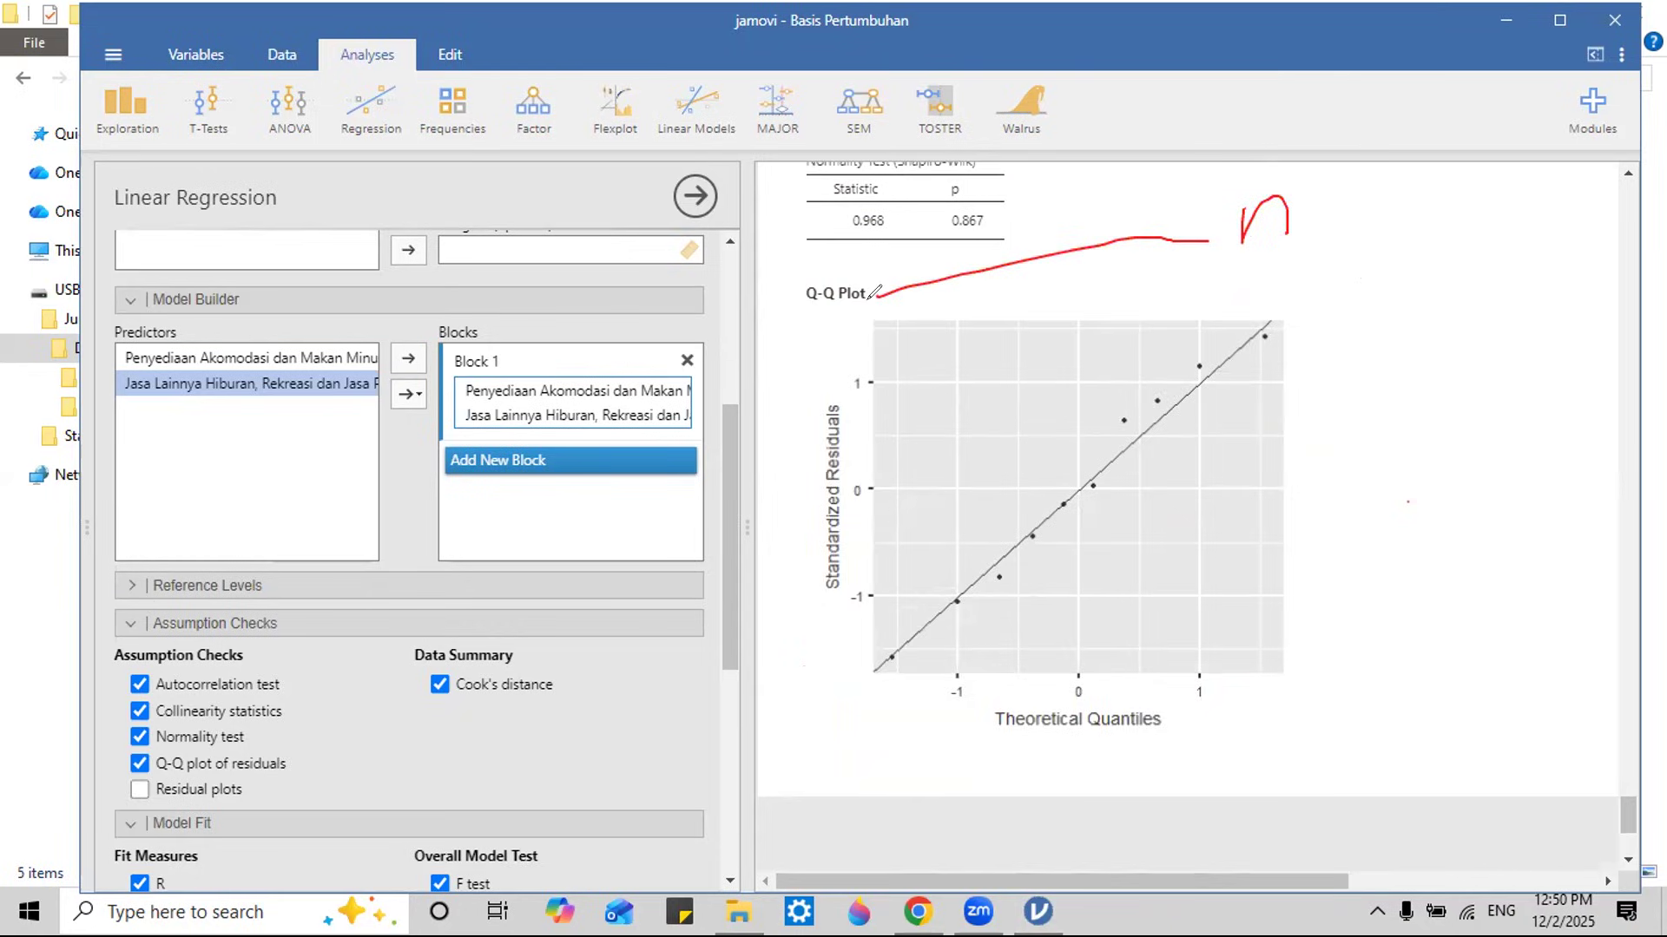
{"action": "mouse_move", "coordinate": [1345, 265]}
{"action": "left_mouse_down"}
{"action": "mouse_move", "coordinate": [1256, 380]}
{"action": "mouse_move", "coordinate": [1307, 380]}
{"action": "left_mouse_up"}
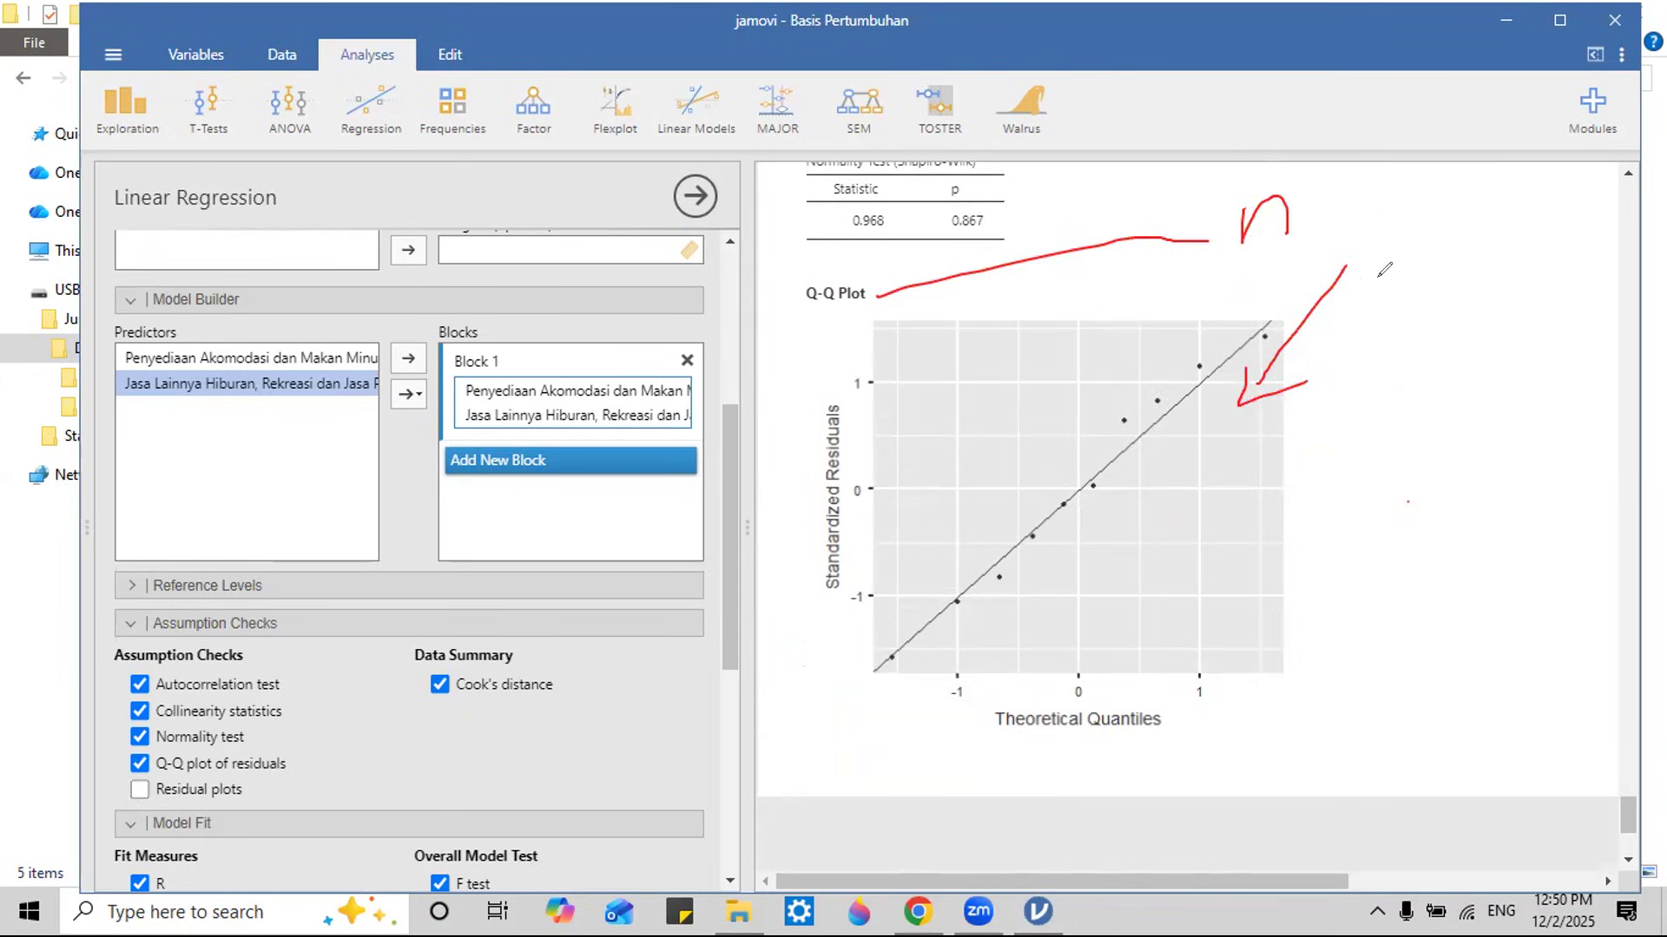
{"action": "mouse_move", "coordinate": [1363, 236]}
{"action": "left_mouse_down"}
{"action": "mouse_move", "coordinate": [1408, 296]}
{"action": "mouse_move", "coordinate": [1511, 265]}
{"action": "mouse_move", "coordinate": [1389, 234]}
{"action": "mouse_move", "coordinate": [1424, 321]}
{"action": "left_mouse_up"}
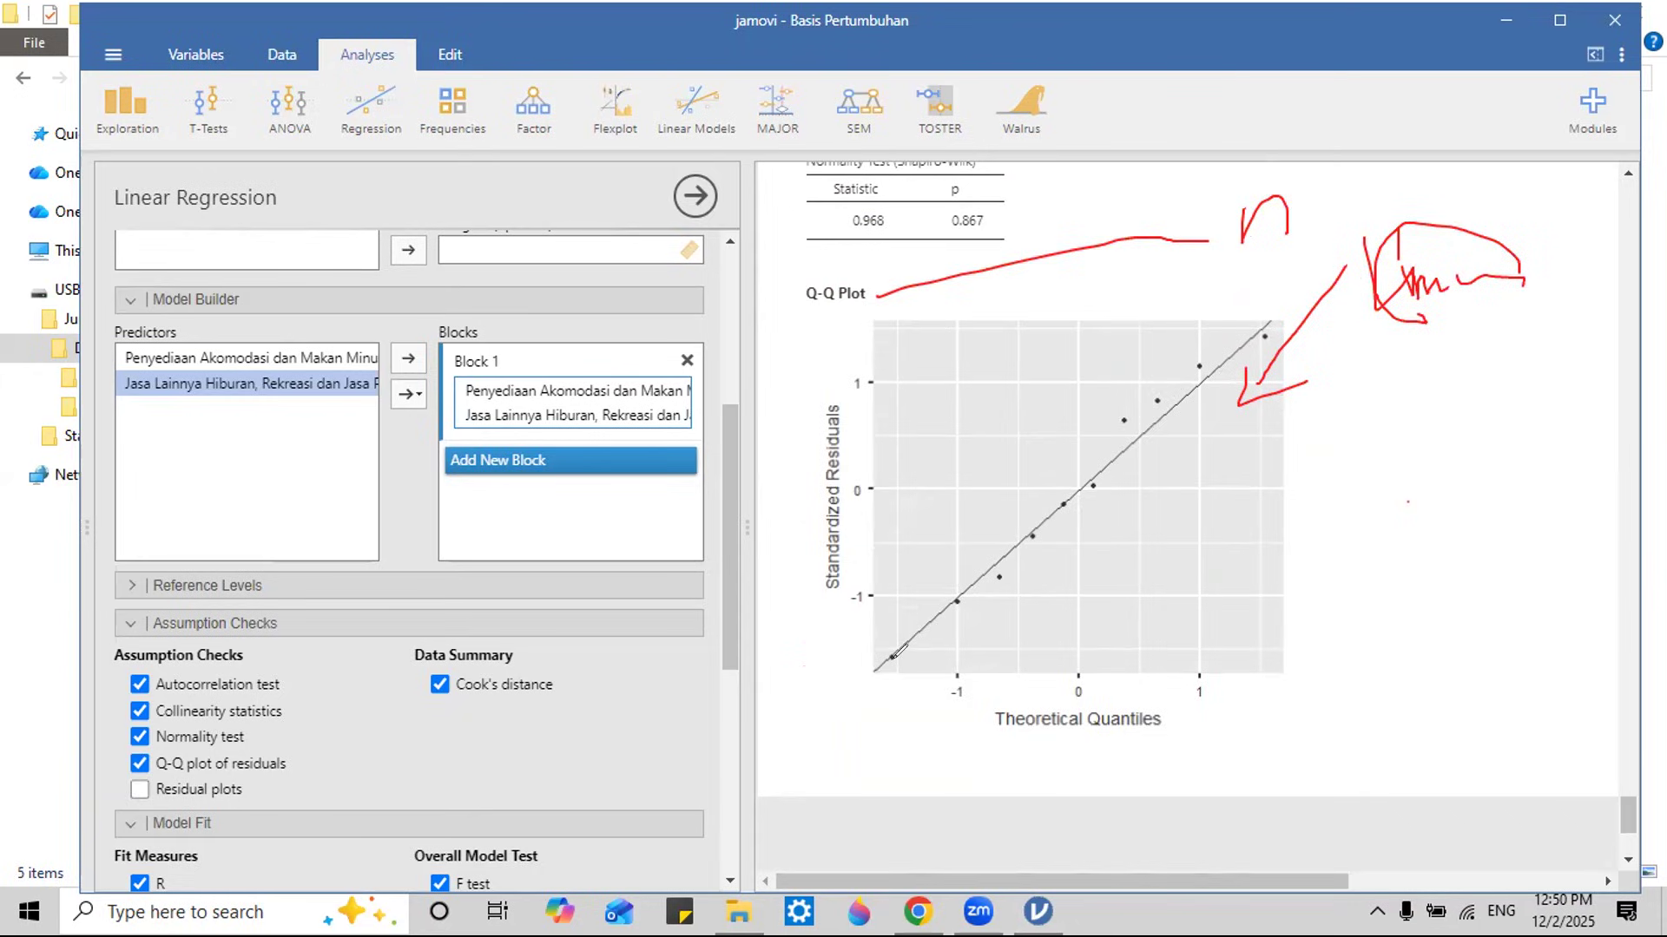
Step: Trace a doubled curve bending away below the Q-Q plot's diagonal, and add an arrow and a handwritten ols beside it
{"action": "mouse_move", "coordinate": [899, 670]}
{"action": "left_mouse_down"}
{"action": "mouse_move", "coordinate": [1068, 517]}
{"action": "mouse_move", "coordinate": [1186, 452]}
{"action": "mouse_move", "coordinate": [1277, 483]}
{"action": "mouse_move", "coordinate": [1302, 514]}
{"action": "left_mouse_up"}
{"action": "mouse_move", "coordinate": [1333, 461]}
{"action": "left_mouse_down"}
{"action": "mouse_move", "coordinate": [1429, 444]}
{"action": "mouse_move", "coordinate": [1395, 481]}
{"action": "left_mouse_up"}
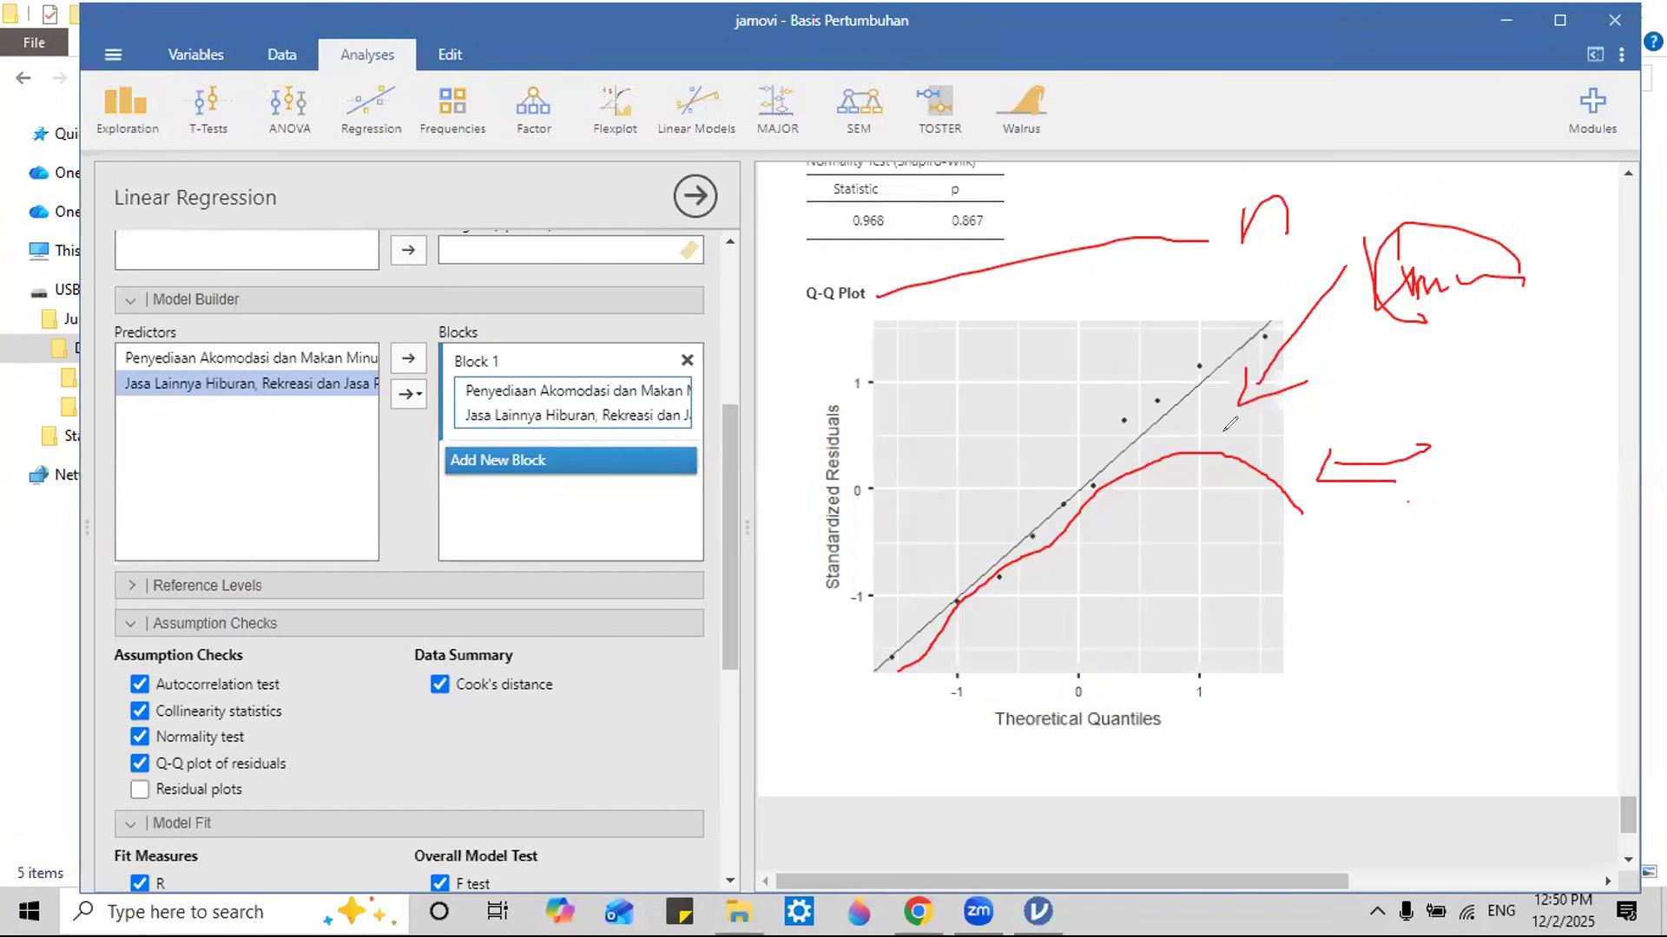
{"action": "mouse_move", "coordinate": [1356, 526]}
{"action": "left_mouse_down"}
{"action": "mouse_move", "coordinate": [1328, 572]}
{"action": "mouse_move", "coordinate": [1359, 531]}
{"action": "left_mouse_up"}
{"action": "mouse_move", "coordinate": [1379, 508]}
{"action": "left_mouse_down"}
{"action": "mouse_move", "coordinate": [1380, 557]}
{"action": "mouse_move", "coordinate": [1427, 555]}
{"action": "left_mouse_up"}
{"action": "mouse_move", "coordinate": [1437, 523]}
{"action": "left_mouse_down"}
{"action": "mouse_move", "coordinate": [1448, 552]}
{"action": "mouse_move", "coordinate": [1460, 519]}
{"action": "mouse_move", "coordinate": [1445, 569]}
{"action": "left_mouse_up"}
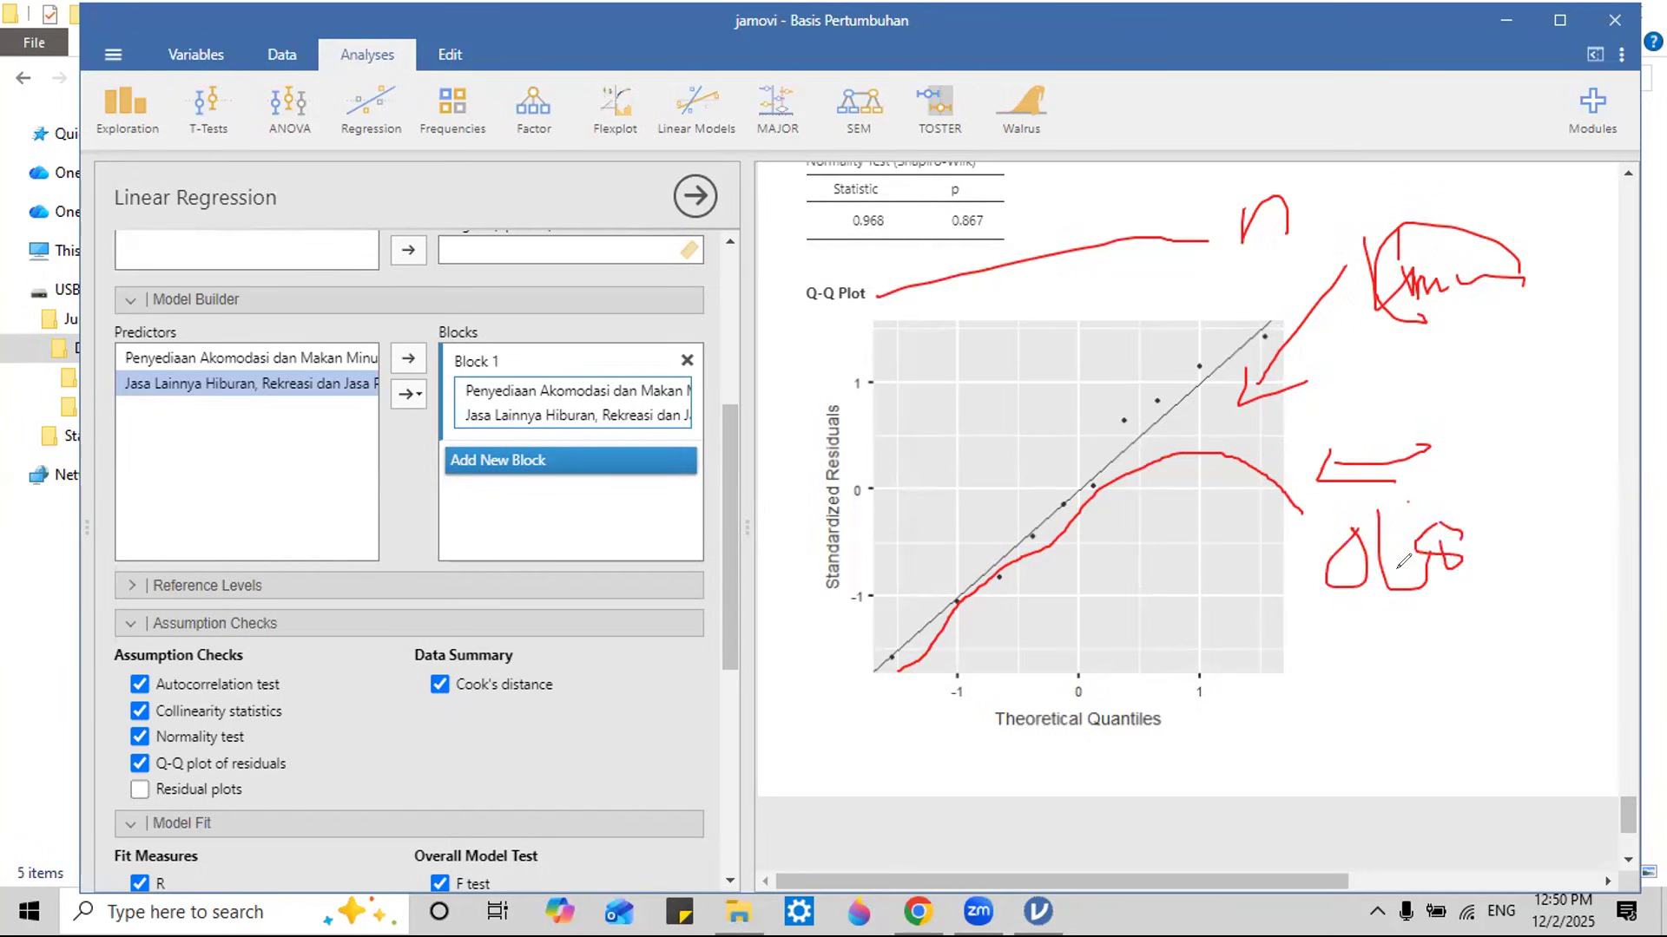
{"action": "mouse_move", "coordinate": [1300, 513]}
{"action": "left_mouse_down"}
{"action": "mouse_move", "coordinate": [1202, 457]}
{"action": "mouse_move", "coordinate": [1103, 501]}
{"action": "mouse_move", "coordinate": [931, 608]}
{"action": "mouse_move", "coordinate": [933, 678]}
{"action": "left_mouse_up"}
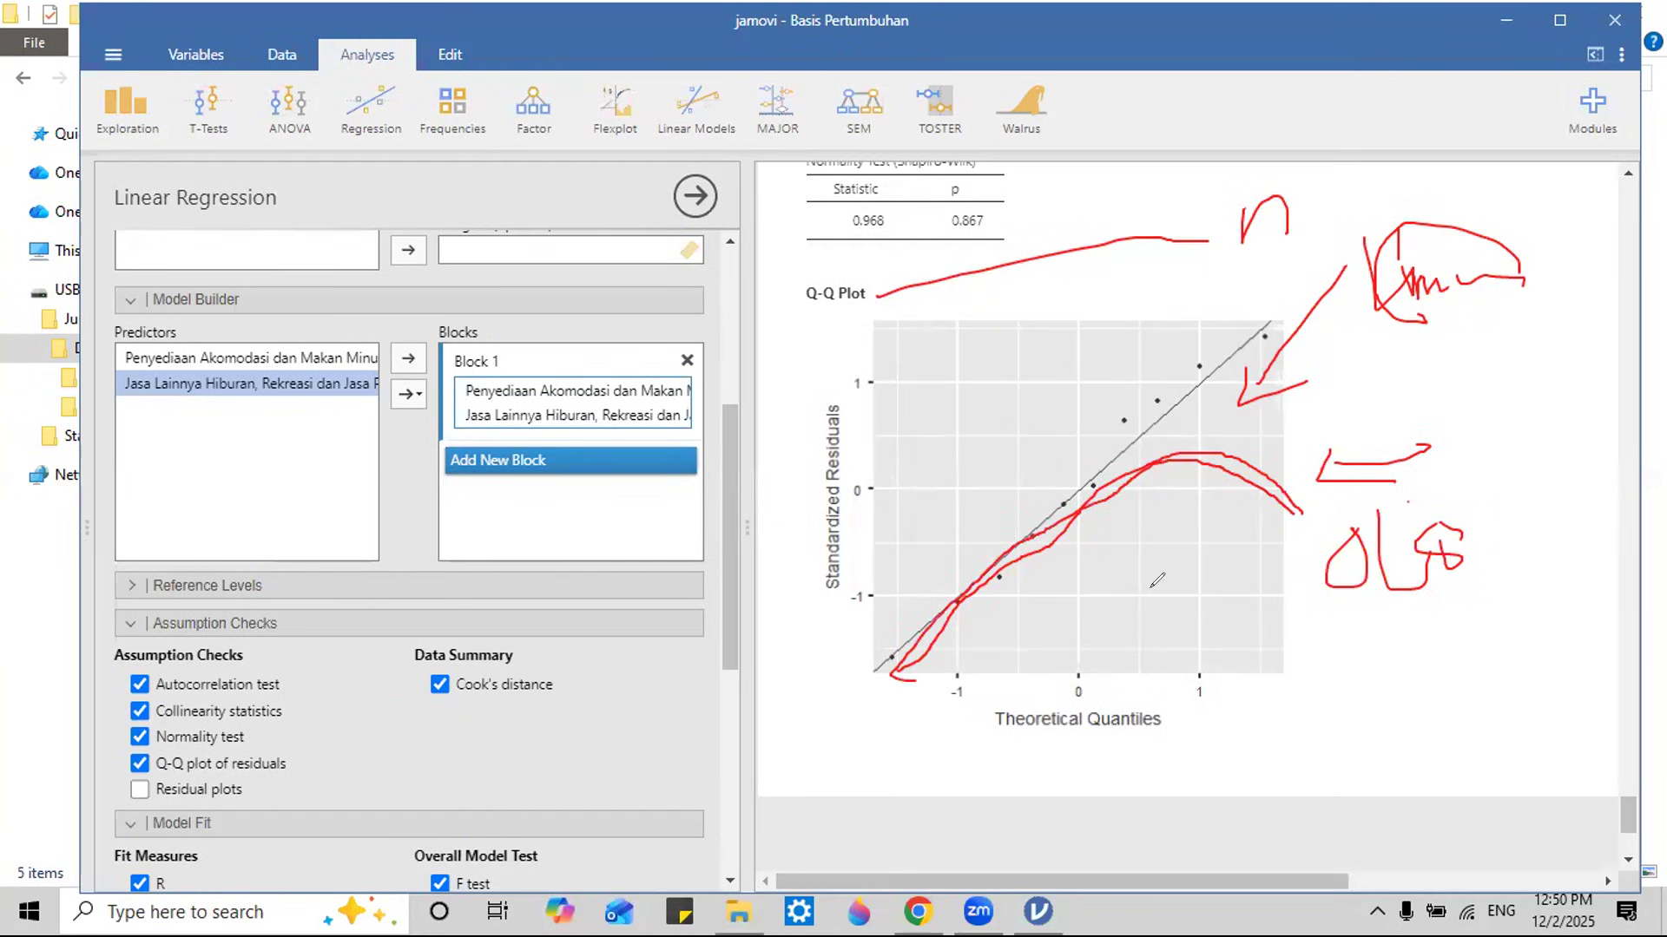
Step: Circle the Linear Regression title, underline Regression in it, and sketch an arched curve across the lower edge of the Q-Q plot
{"action": "mouse_move", "coordinate": [308, 189]}
{"action": "left_mouse_down"}
{"action": "mouse_move", "coordinate": [122, 179]}
{"action": "mouse_move", "coordinate": [122, 228]}
{"action": "mouse_move", "coordinate": [299, 180]}
{"action": "left_mouse_up"}
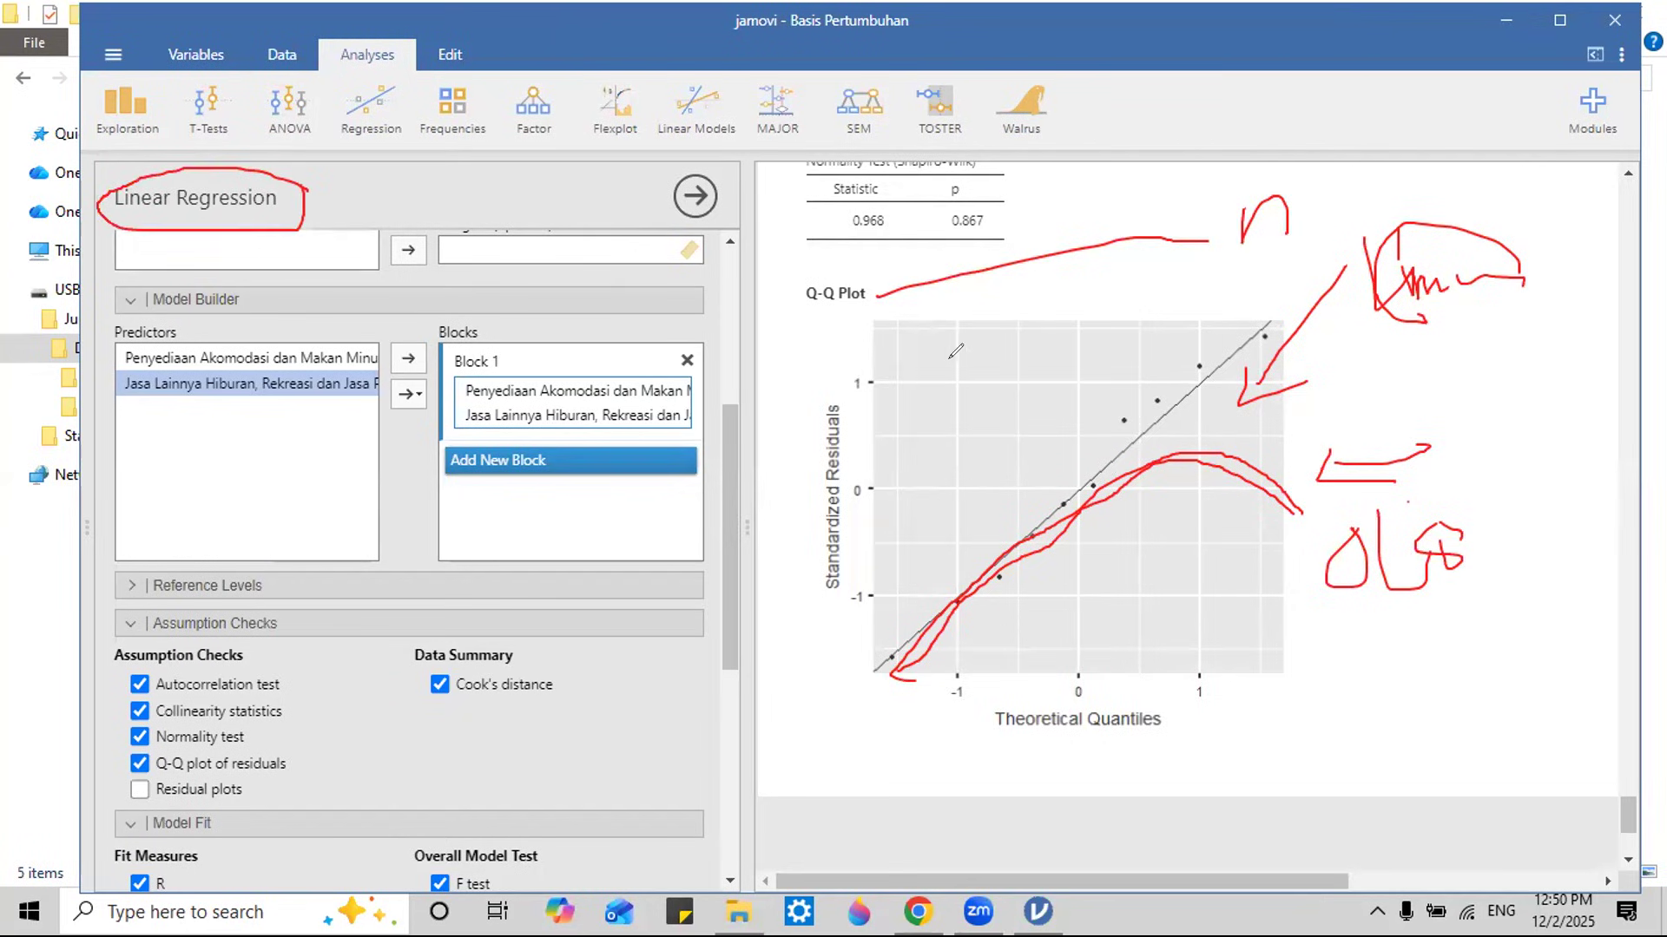
{"action": "mouse_move", "coordinate": [1117, 795]}
{"action": "left_mouse_down"}
{"action": "mouse_move", "coordinate": [1342, 640]}
{"action": "mouse_move", "coordinate": [1403, 686]}
{"action": "left_mouse_up"}
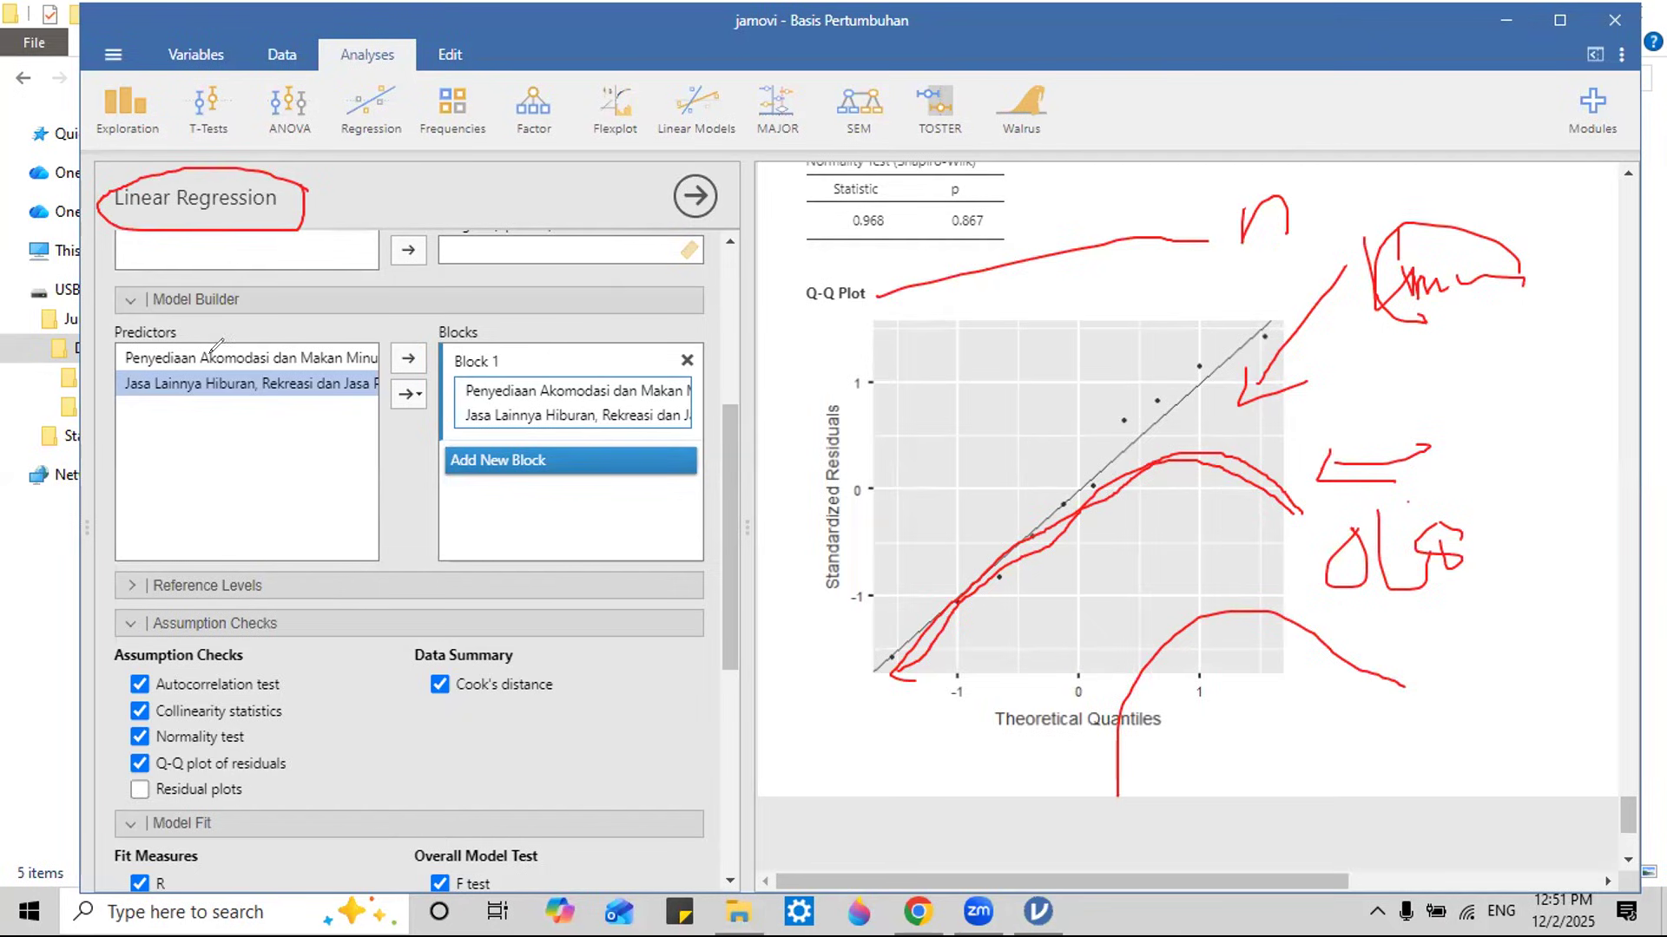
{"action": "left_click_drag", "start_coordinate": [276, 212], "coordinate": [178, 220]}
Step: Look over the available regression analyses, and erase all annotations with the Cook's Distance table in view
{"action": "left_click", "coordinate": [370, 106]}
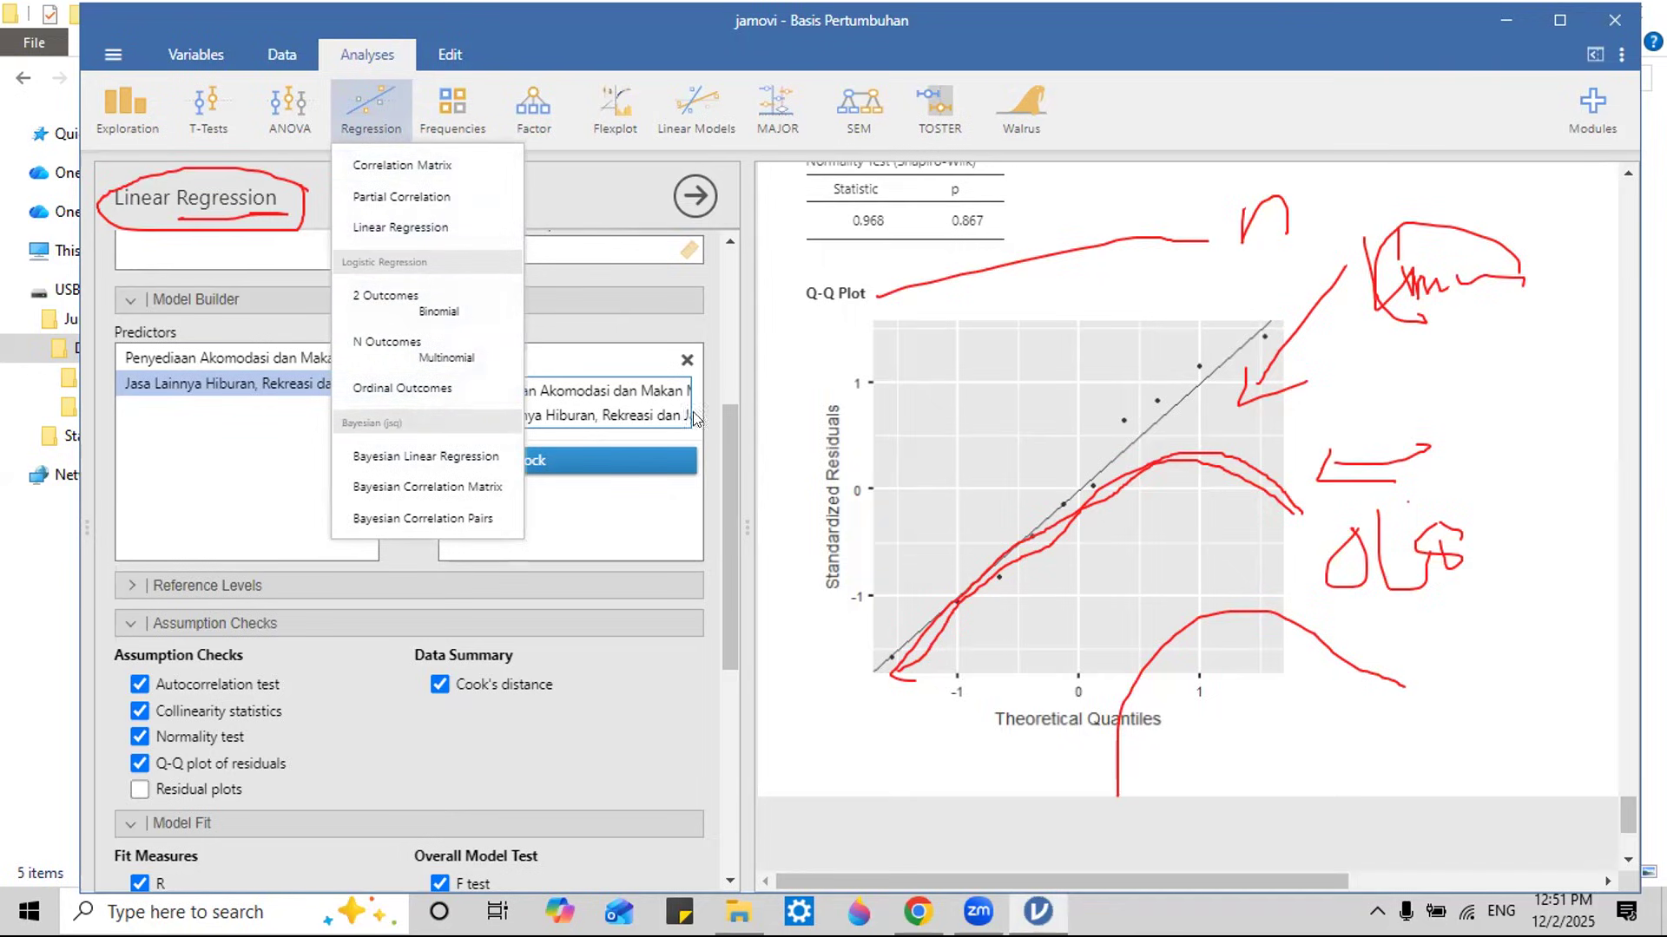
{"action": "left_click", "coordinate": [733, 448]}
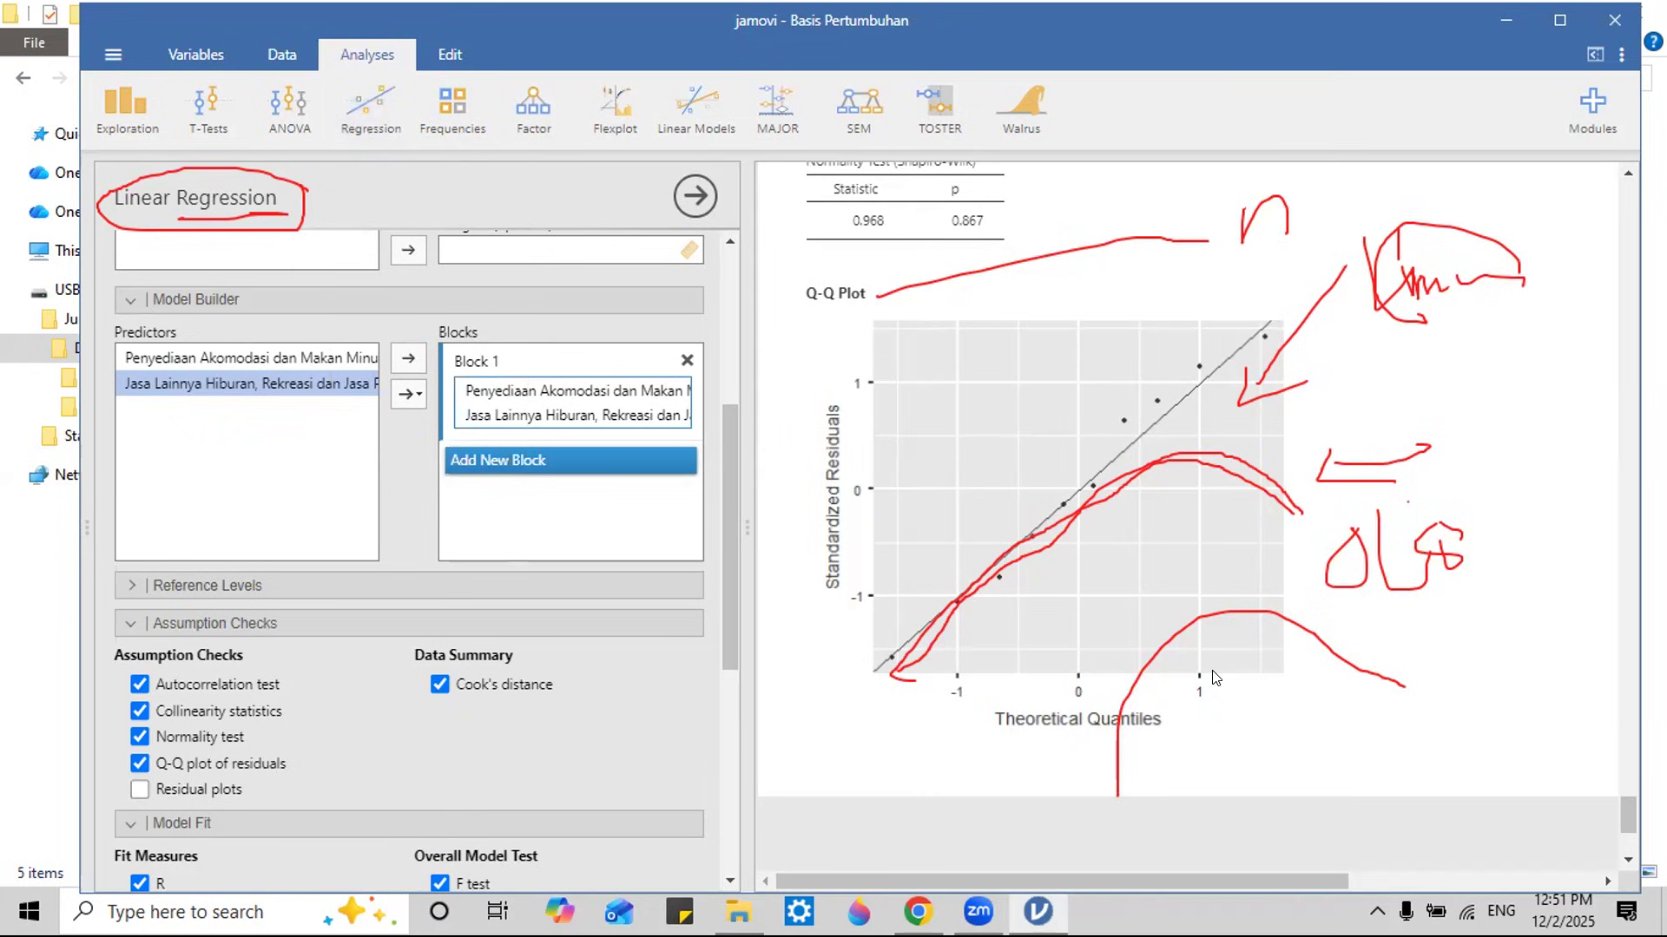
{"action": "left_click_drag", "start_coordinate": [1631, 816], "coordinate": [1631, 770]}
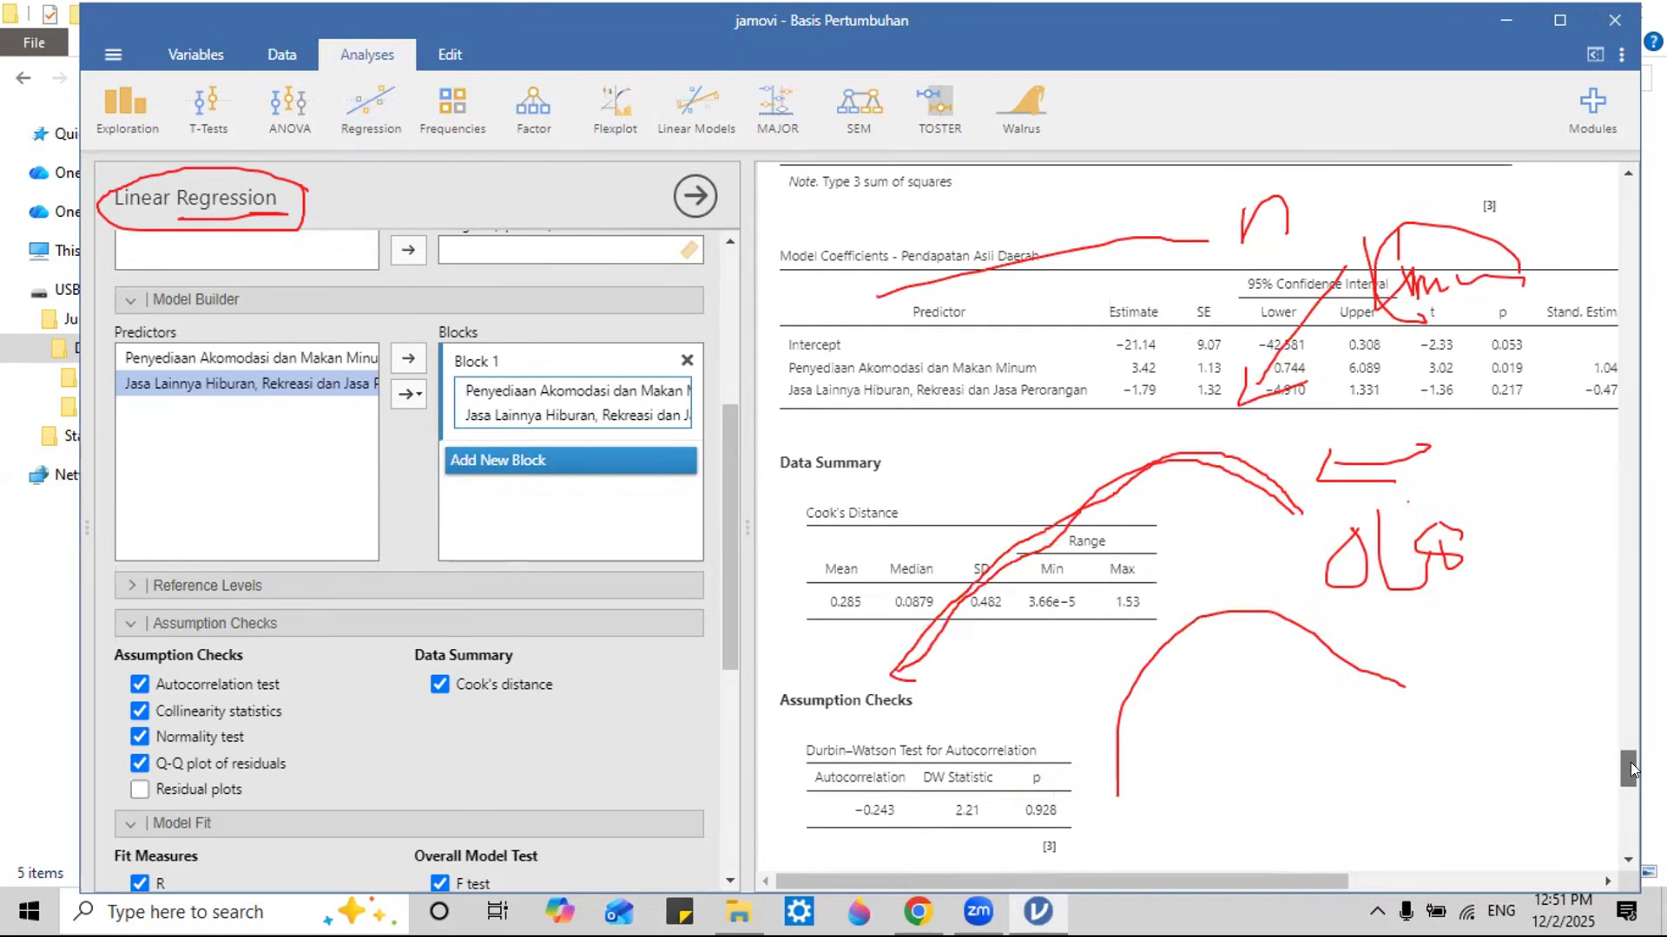
{"action": "left_click_drag", "start_coordinate": [1630, 762], "coordinate": [1630, 766]}
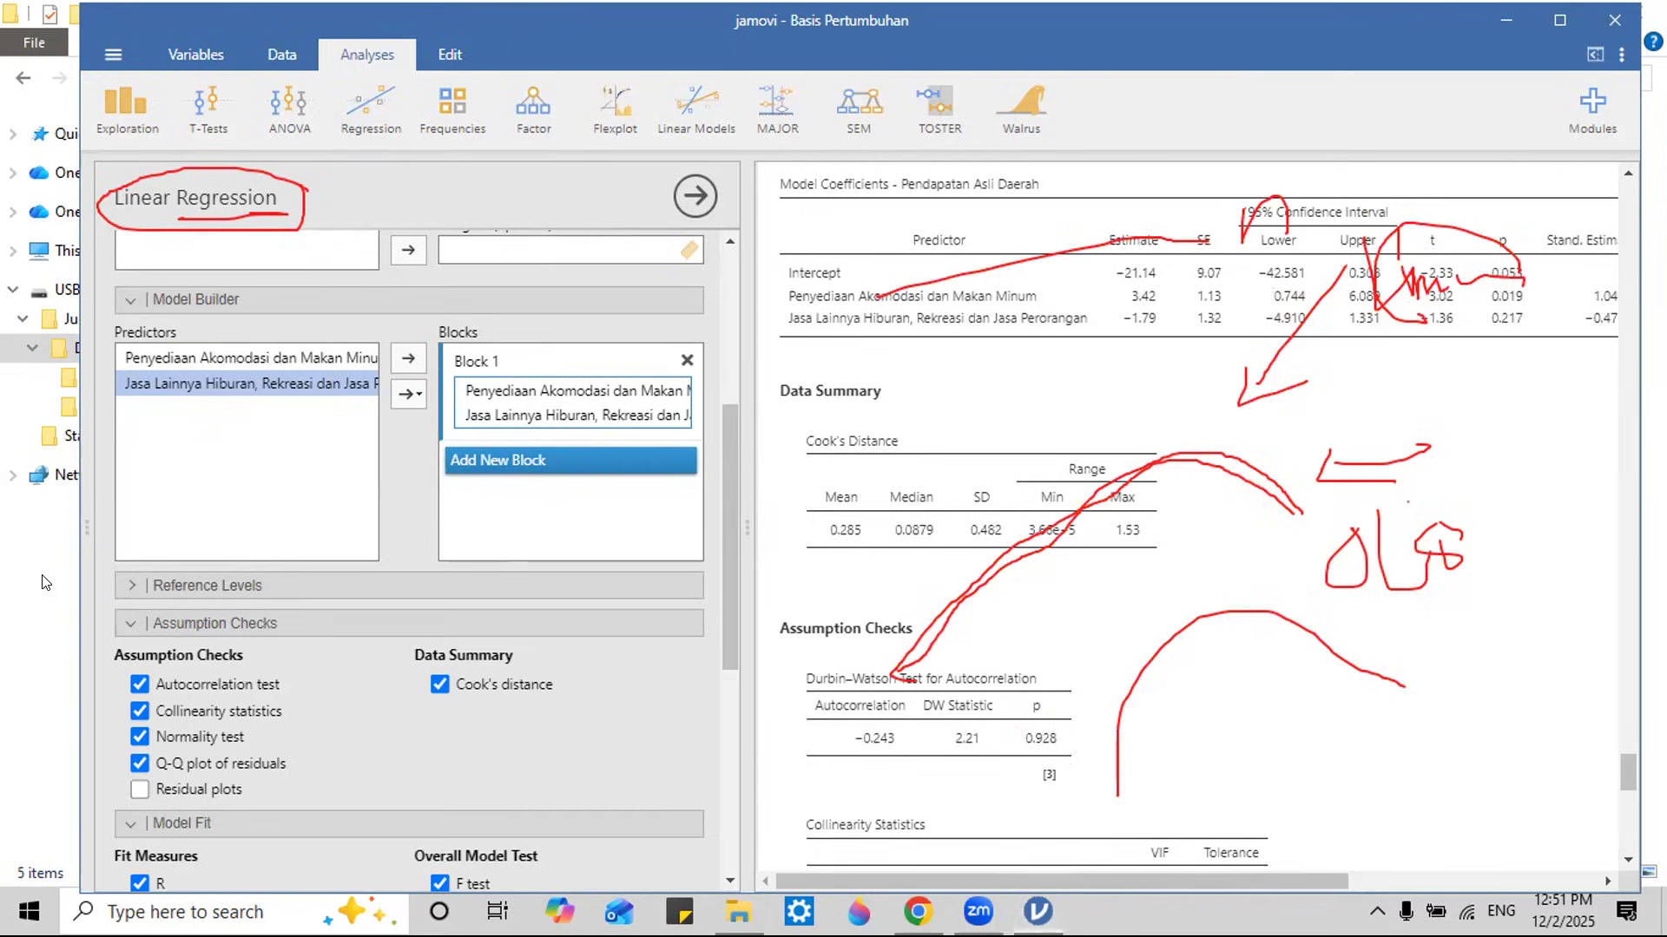
{"action": "left_click", "coordinate": [686, 537]}
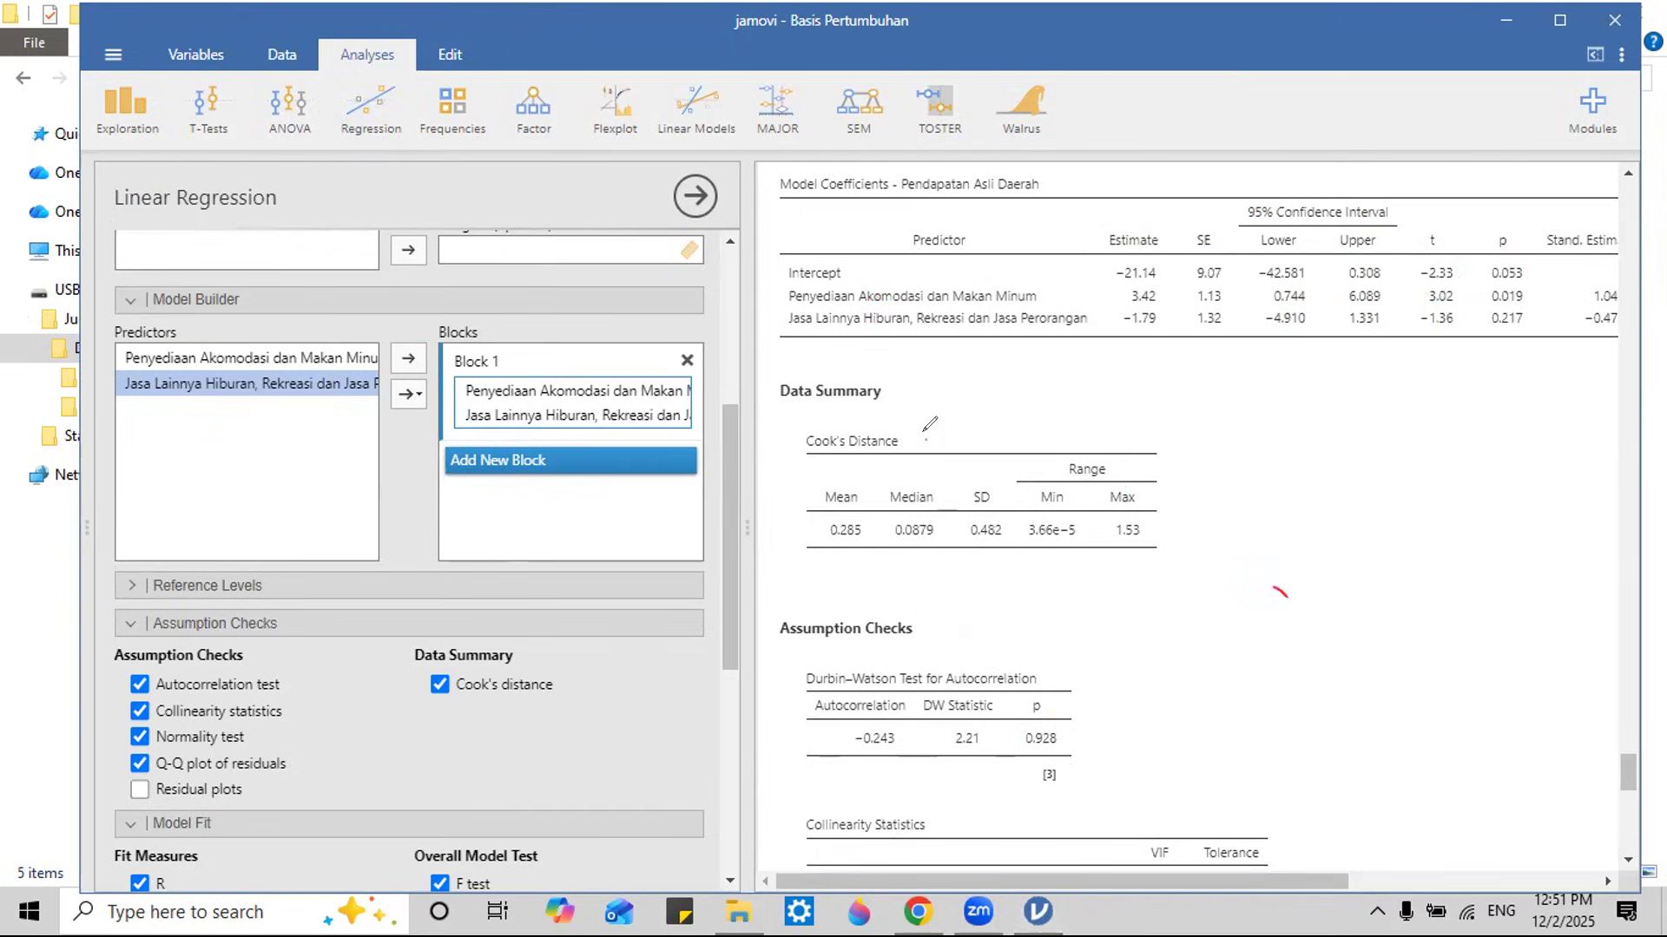
Step: Circle the Data Summary section and link Cook's Distance by an arrow to a handwritten Pencilan D note
{"action": "mouse_move", "coordinate": [1111, 414]}
{"action": "left_mouse_down"}
{"action": "mouse_move", "coordinate": [1024, 444]}
{"action": "mouse_move", "coordinate": [1163, 406]}
{"action": "mouse_move", "coordinate": [1291, 427]}
{"action": "left_mouse_up"}
{"action": "left_click_drag", "start_coordinate": [1304, 369], "coordinate": [1416, 431]}
{"action": "mouse_move", "coordinate": [1473, 393]}
{"action": "left_mouse_down"}
{"action": "mouse_move", "coordinate": [1472, 450]}
{"action": "mouse_move", "coordinate": [1451, 446]}
{"action": "left_mouse_up"}
{"action": "mouse_move", "coordinate": [911, 380]}
{"action": "left_mouse_down"}
{"action": "mouse_move", "coordinate": [1064, 569]}
{"action": "mouse_move", "coordinate": [1064, 386]}
{"action": "mouse_move", "coordinate": [932, 383]}
{"action": "left_mouse_up"}
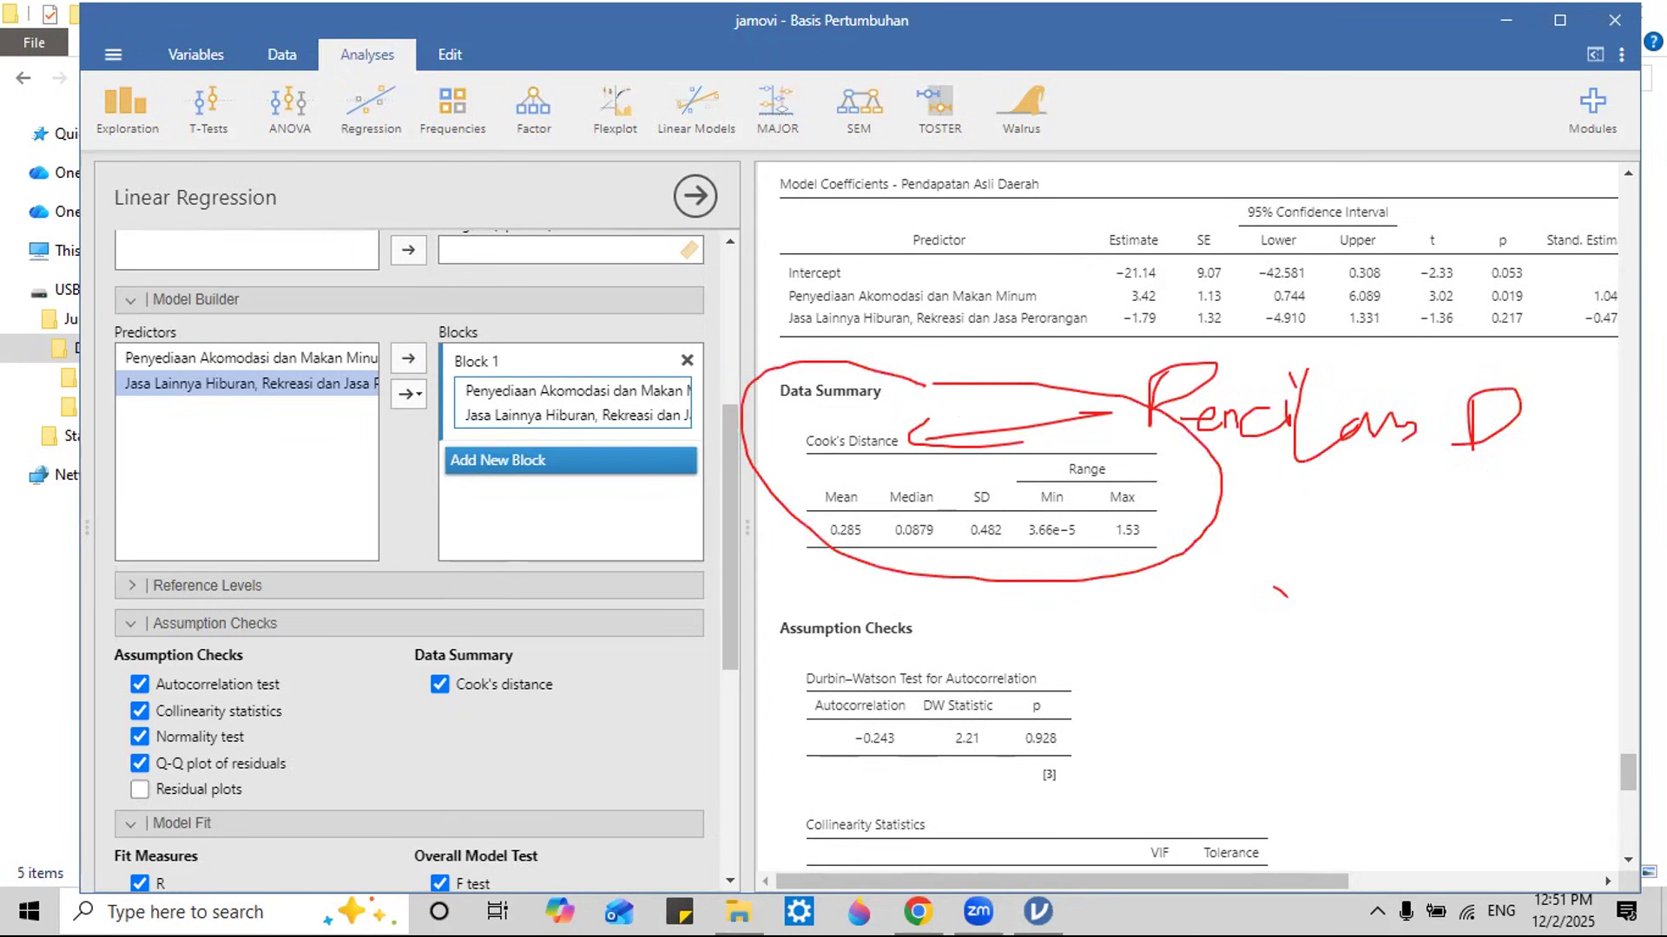
Step: Erase all annotations and box the Predictor, Estimate and p columns of the Model Coefficients table
{"action": "mouse_move", "coordinate": [1630, 776]}
{"action": "left_mouse_down"}
{"action": "mouse_move", "coordinate": [1630, 672]}
{"action": "mouse_move", "coordinate": [1632, 788]}
{"action": "left_mouse_up"}
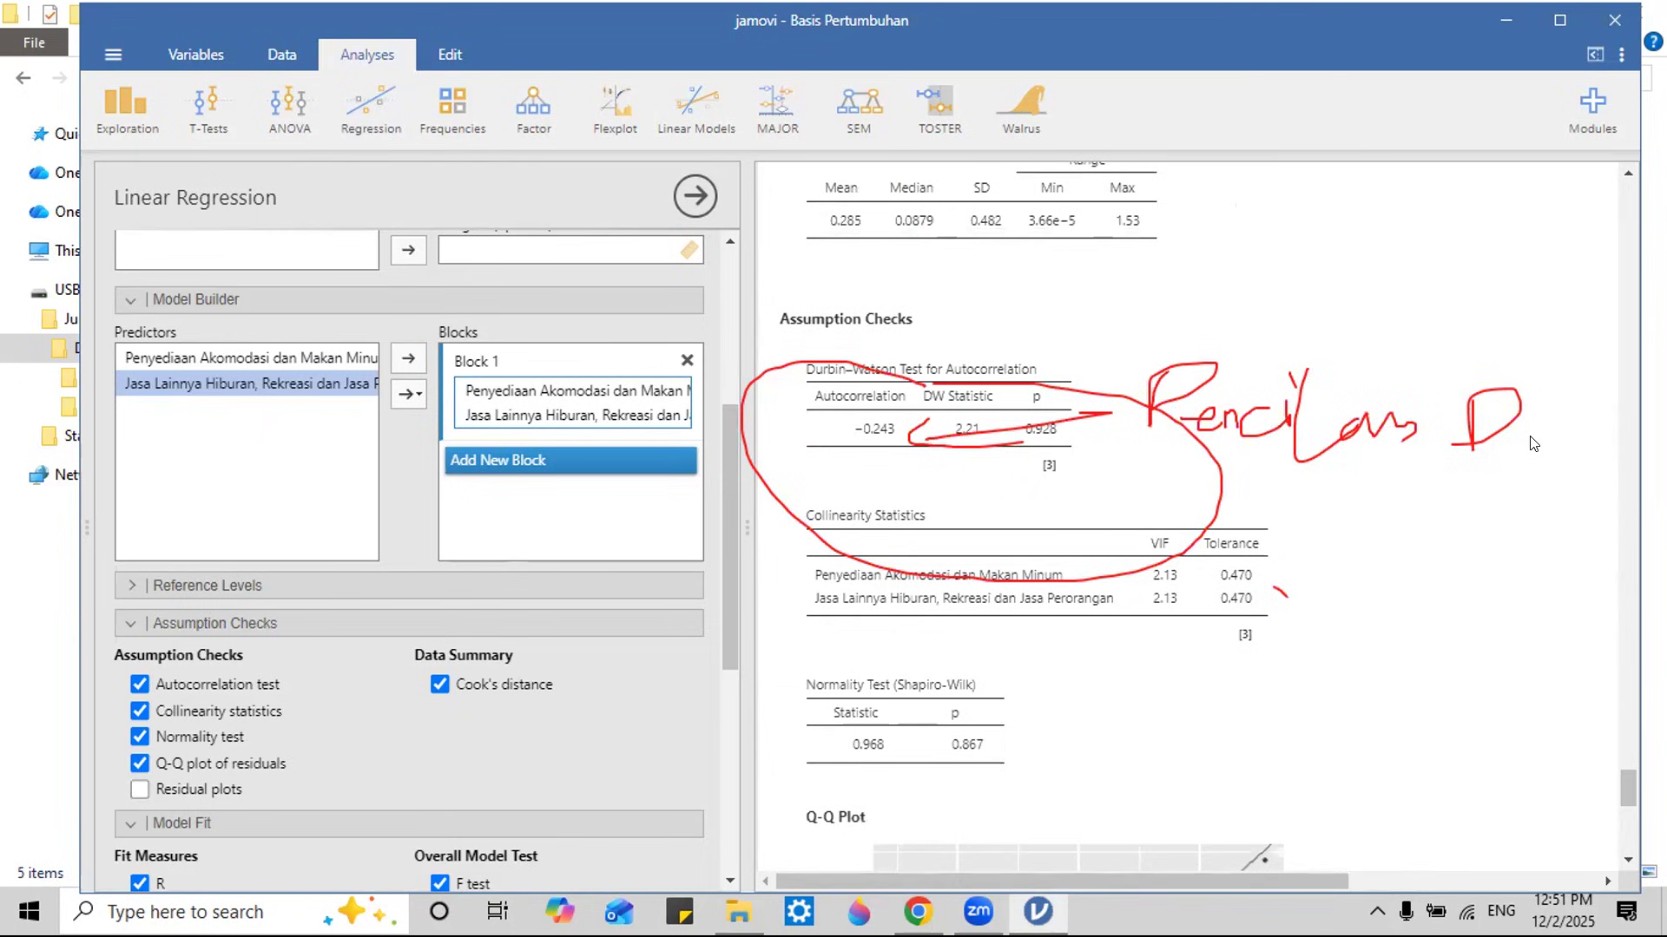
{"action": "left_click_drag", "start_coordinate": [730, 538], "coordinate": [730, 444]}
{"action": "left_click_drag", "start_coordinate": [1629, 788], "coordinate": [1628, 763]}
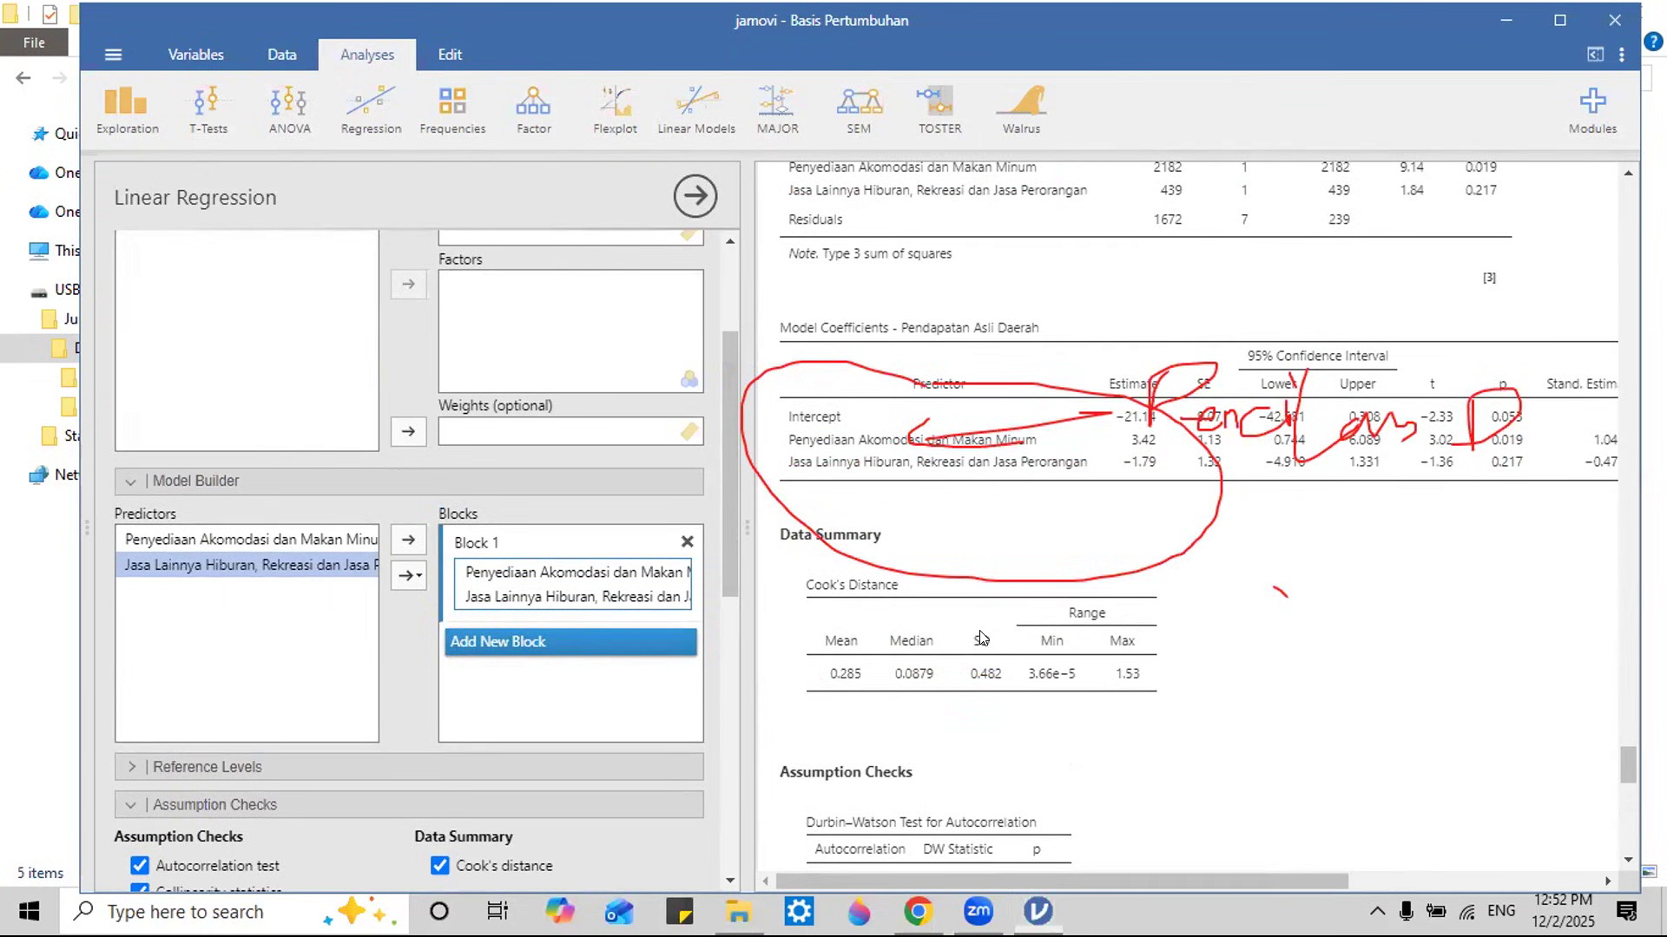
{"action": "key", "text": "Escape"}
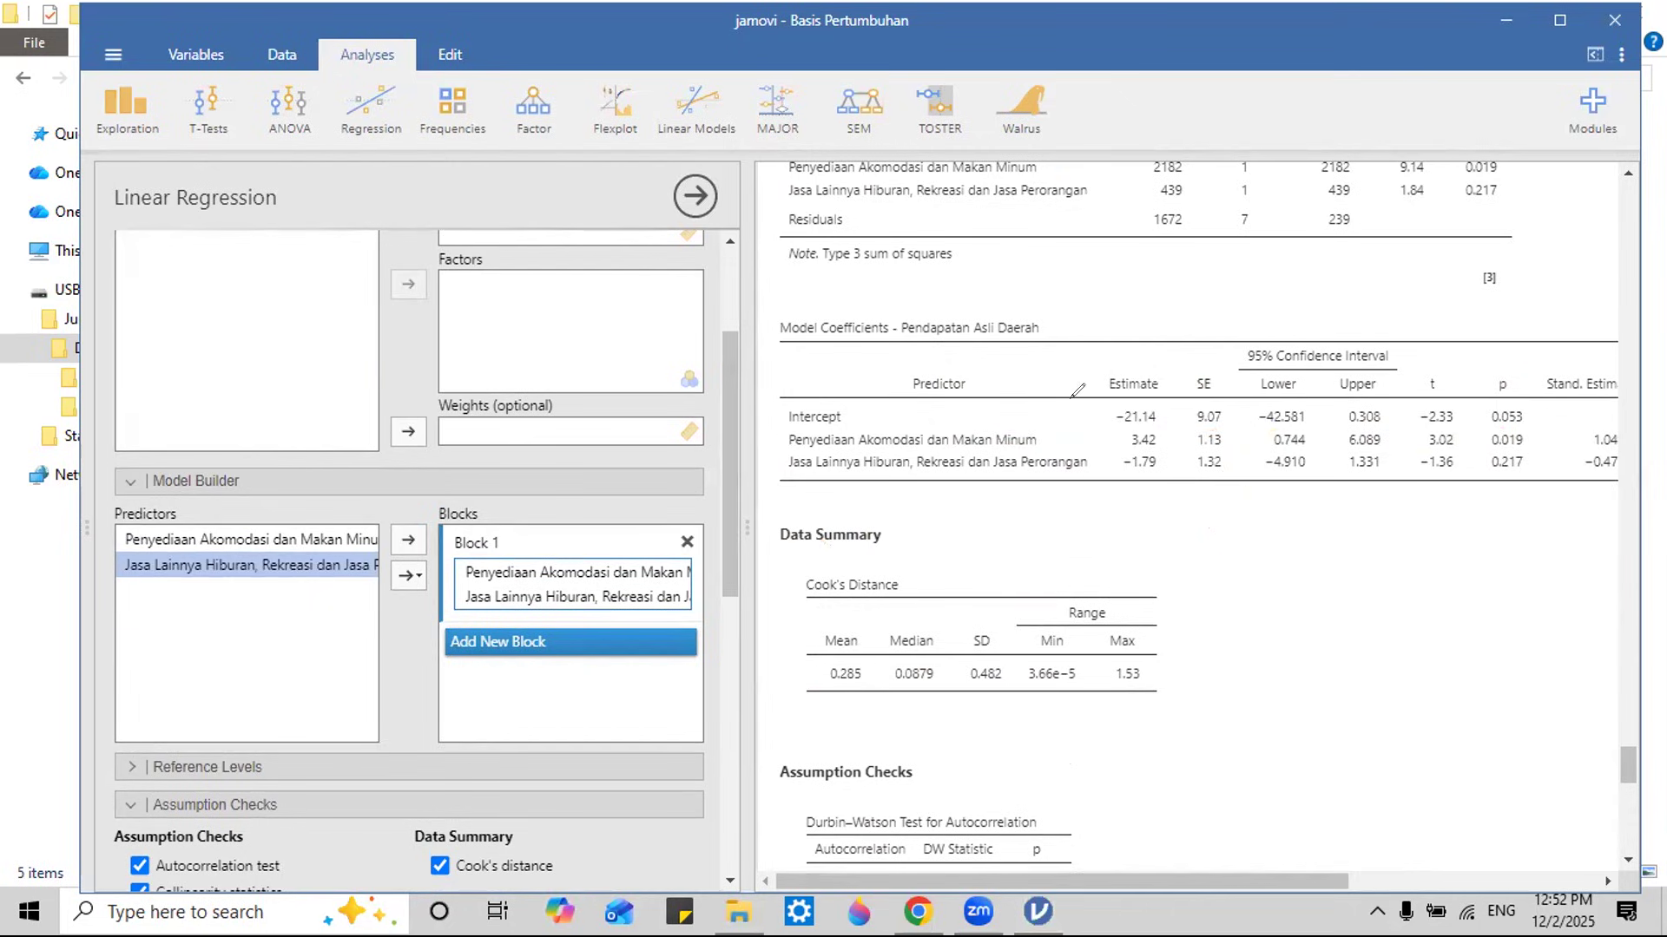
{"action": "mouse_move", "coordinate": [1056, 300]}
{"action": "left_mouse_down"}
{"action": "mouse_move", "coordinate": [835, 288]}
{"action": "mouse_move", "coordinate": [767, 306]}
{"action": "mouse_move", "coordinate": [777, 491]}
{"action": "mouse_move", "coordinate": [1067, 502]}
{"action": "mouse_move", "coordinate": [1087, 295]}
{"action": "mouse_move", "coordinate": [940, 301]}
{"action": "left_mouse_up"}
{"action": "left_click_drag", "start_coordinate": [1162, 376], "coordinate": [1095, 351]}
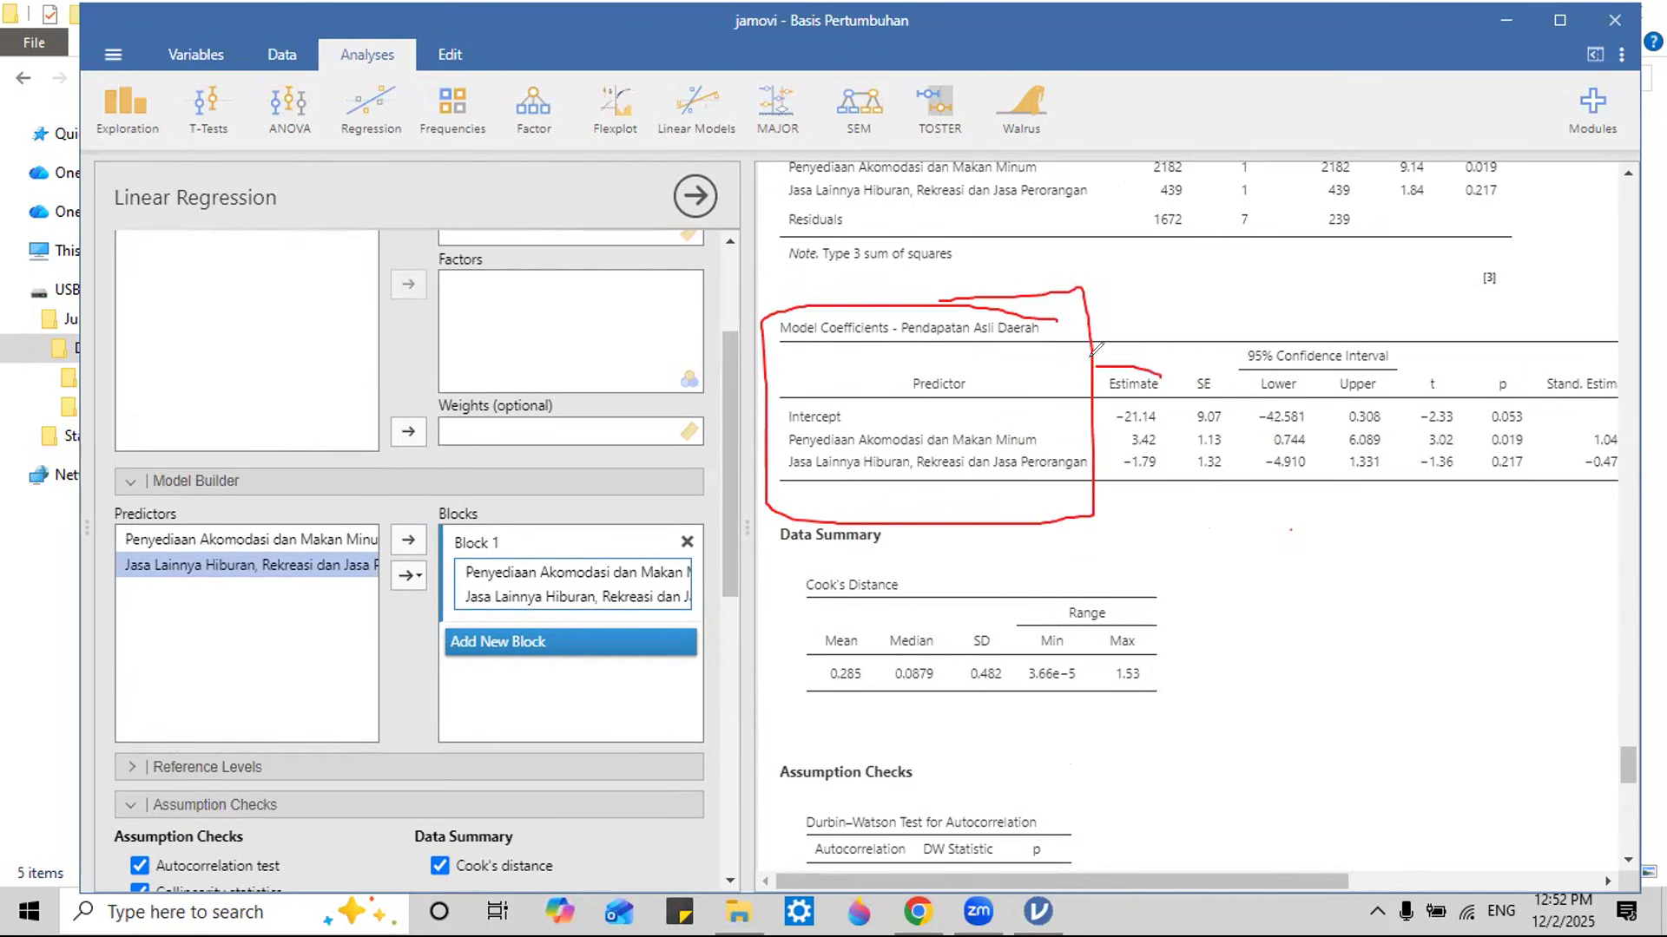
{"action": "mouse_move", "coordinate": [1098, 508]}
{"action": "left_mouse_down"}
{"action": "mouse_move", "coordinate": [1164, 473]}
{"action": "mouse_move", "coordinate": [1162, 374]}
{"action": "left_mouse_up"}
{"action": "mouse_move", "coordinate": [1528, 377]}
{"action": "left_mouse_down"}
{"action": "mouse_move", "coordinate": [1475, 396]}
{"action": "mouse_move", "coordinate": [1541, 461]}
{"action": "mouse_move", "coordinate": [1529, 375]}
{"action": "left_mouse_up"}
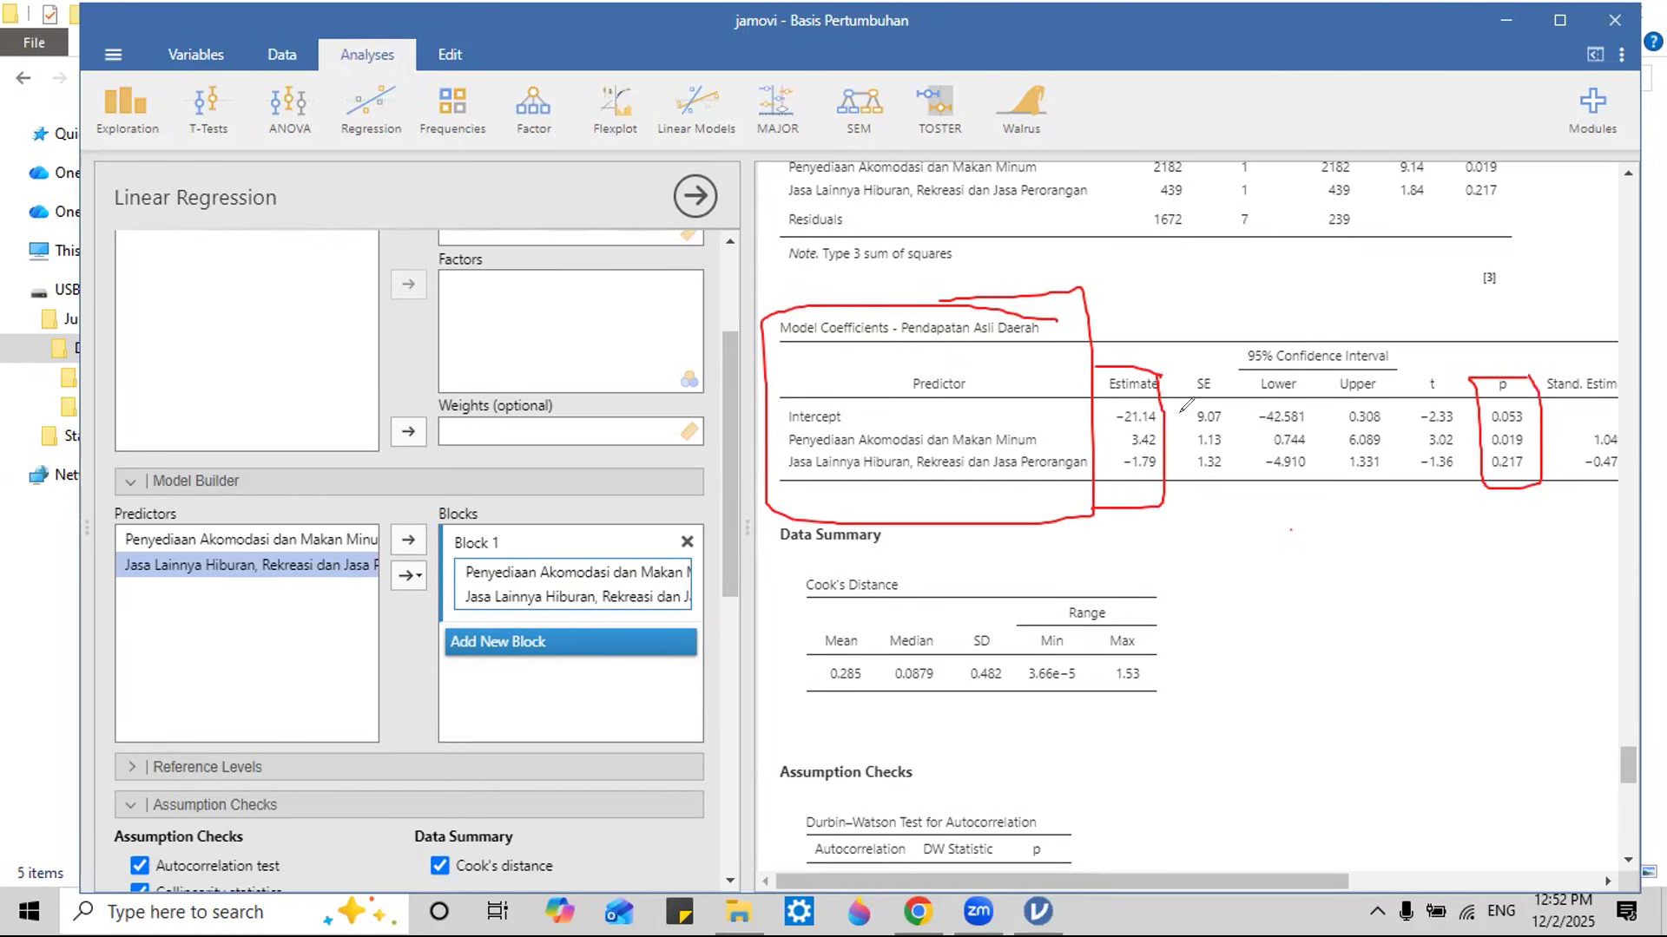
Step: Circle the Intercept estimate, mark a dash beside each estimate in the Model Coefficients table, and view the Stand. Estimate column
{"action": "mouse_move", "coordinate": [1148, 404]}
{"action": "left_mouse_down"}
{"action": "mouse_move", "coordinate": [1115, 422]}
{"action": "mouse_move", "coordinate": [1154, 406]}
{"action": "mouse_move", "coordinate": [1191, 445]}
{"action": "mouse_move", "coordinate": [1190, 476]}
{"action": "left_mouse_up"}
{"action": "scroll", "coordinate": [944, 879], "scroll_direction": "right", "scroll_amount": 3}
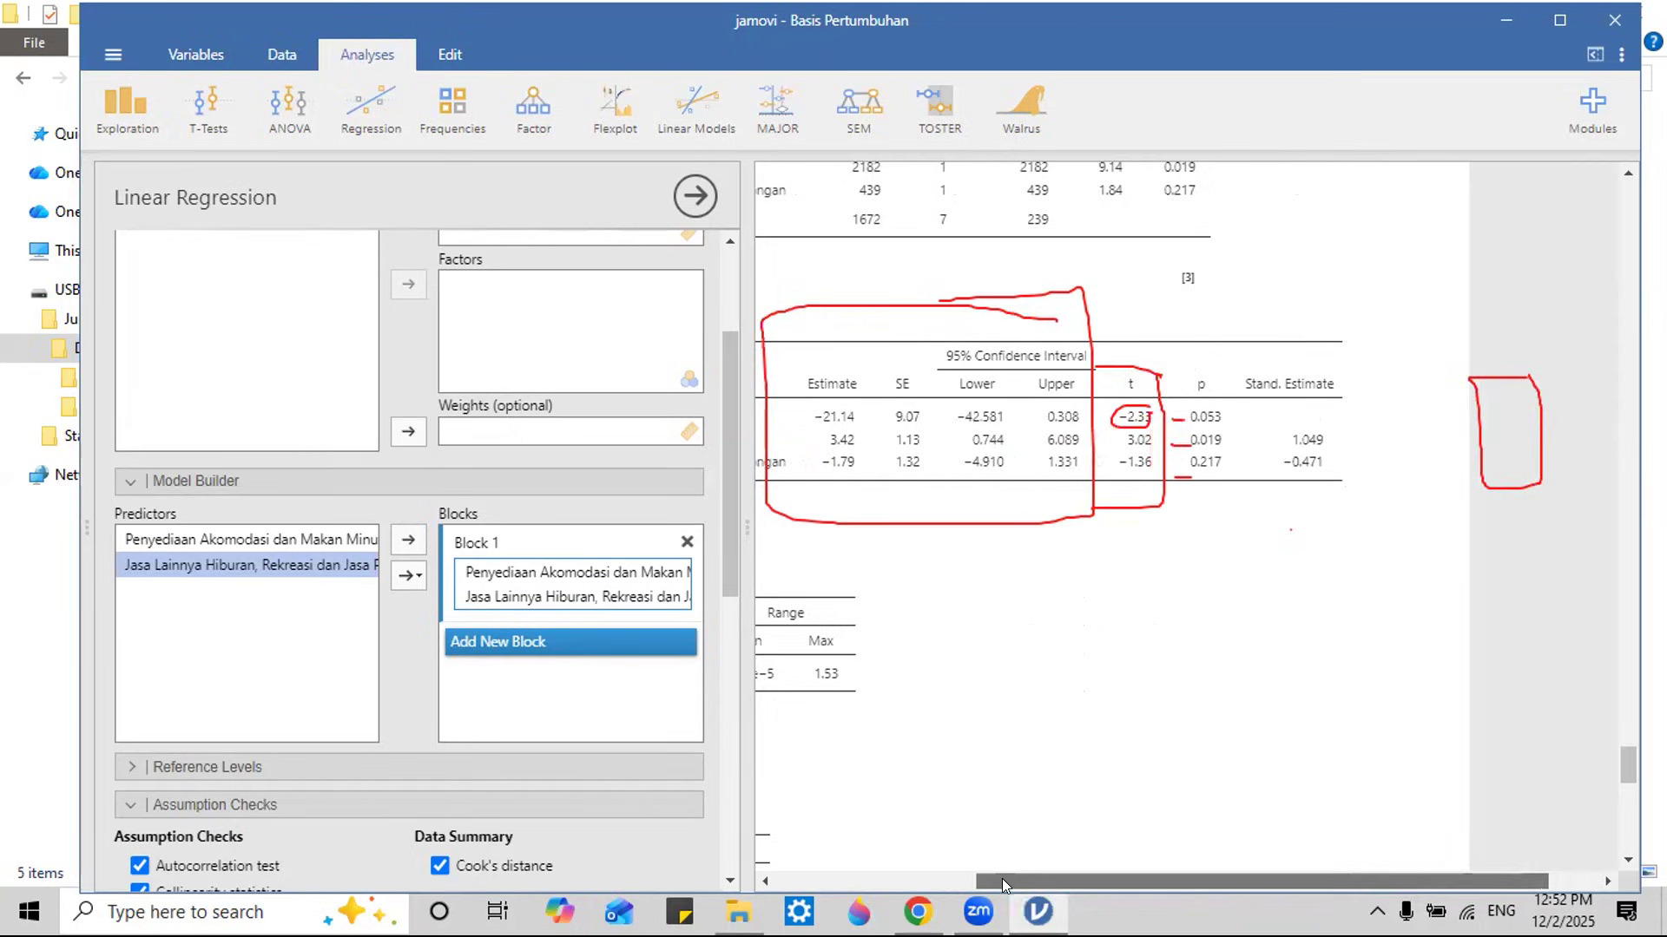
{"action": "left_click_drag", "start_coordinate": [1002, 878], "coordinate": [826, 864]}
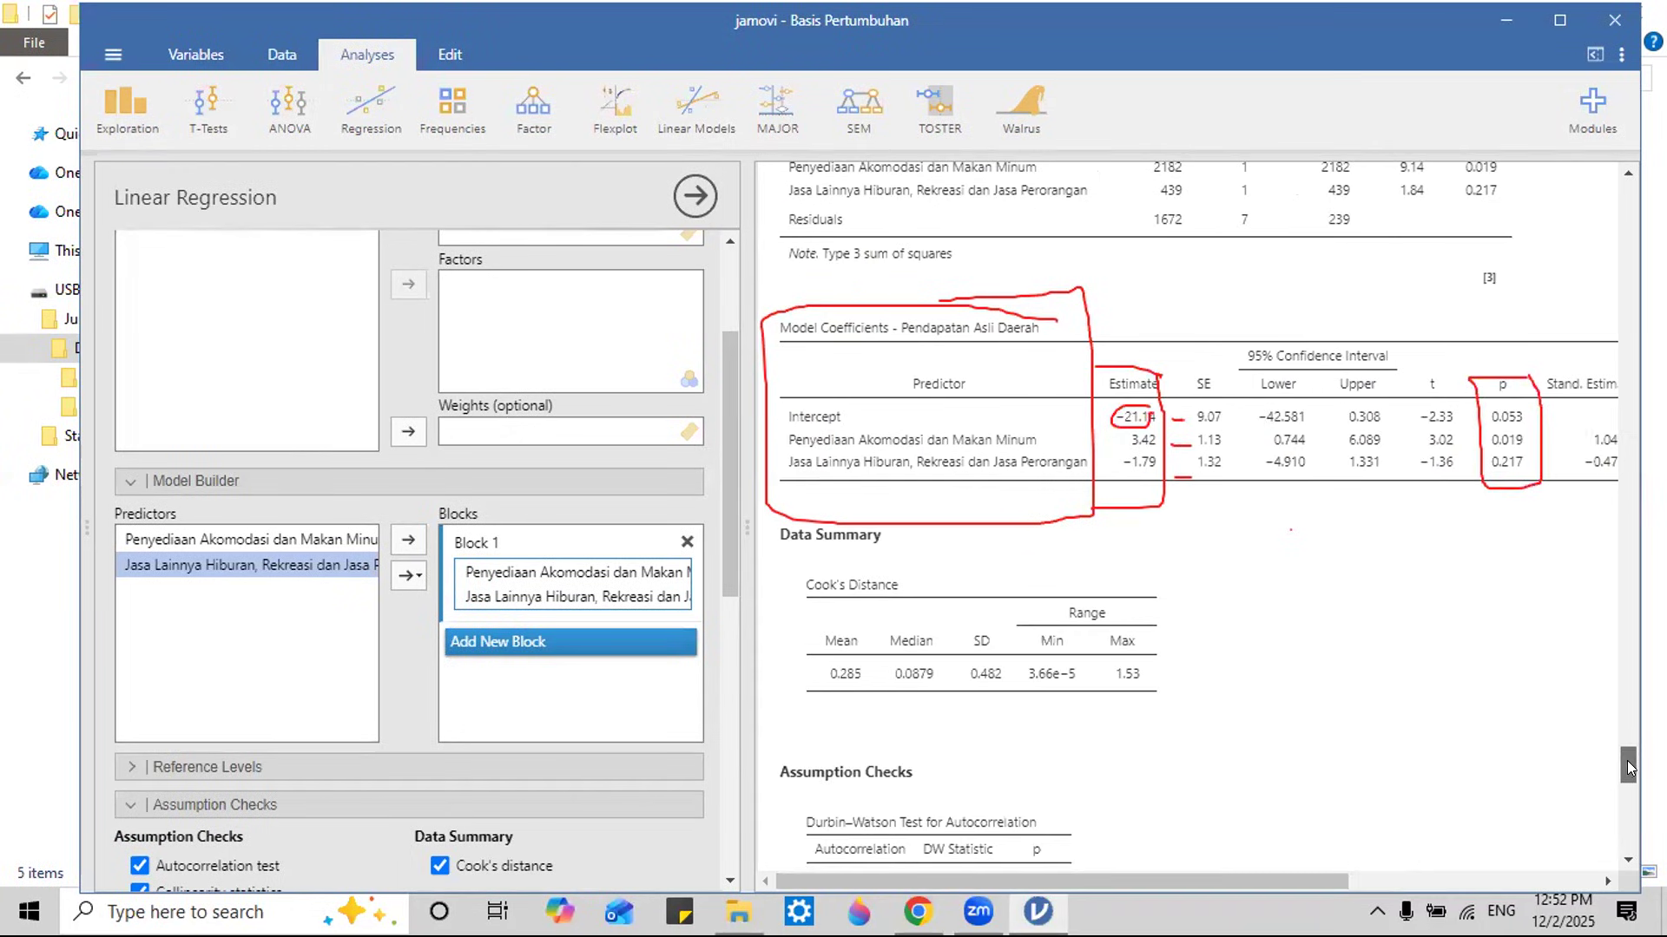
{"action": "scroll", "coordinate": [1630, 767], "scroll_direction": "up", "scroll_amount": 3}
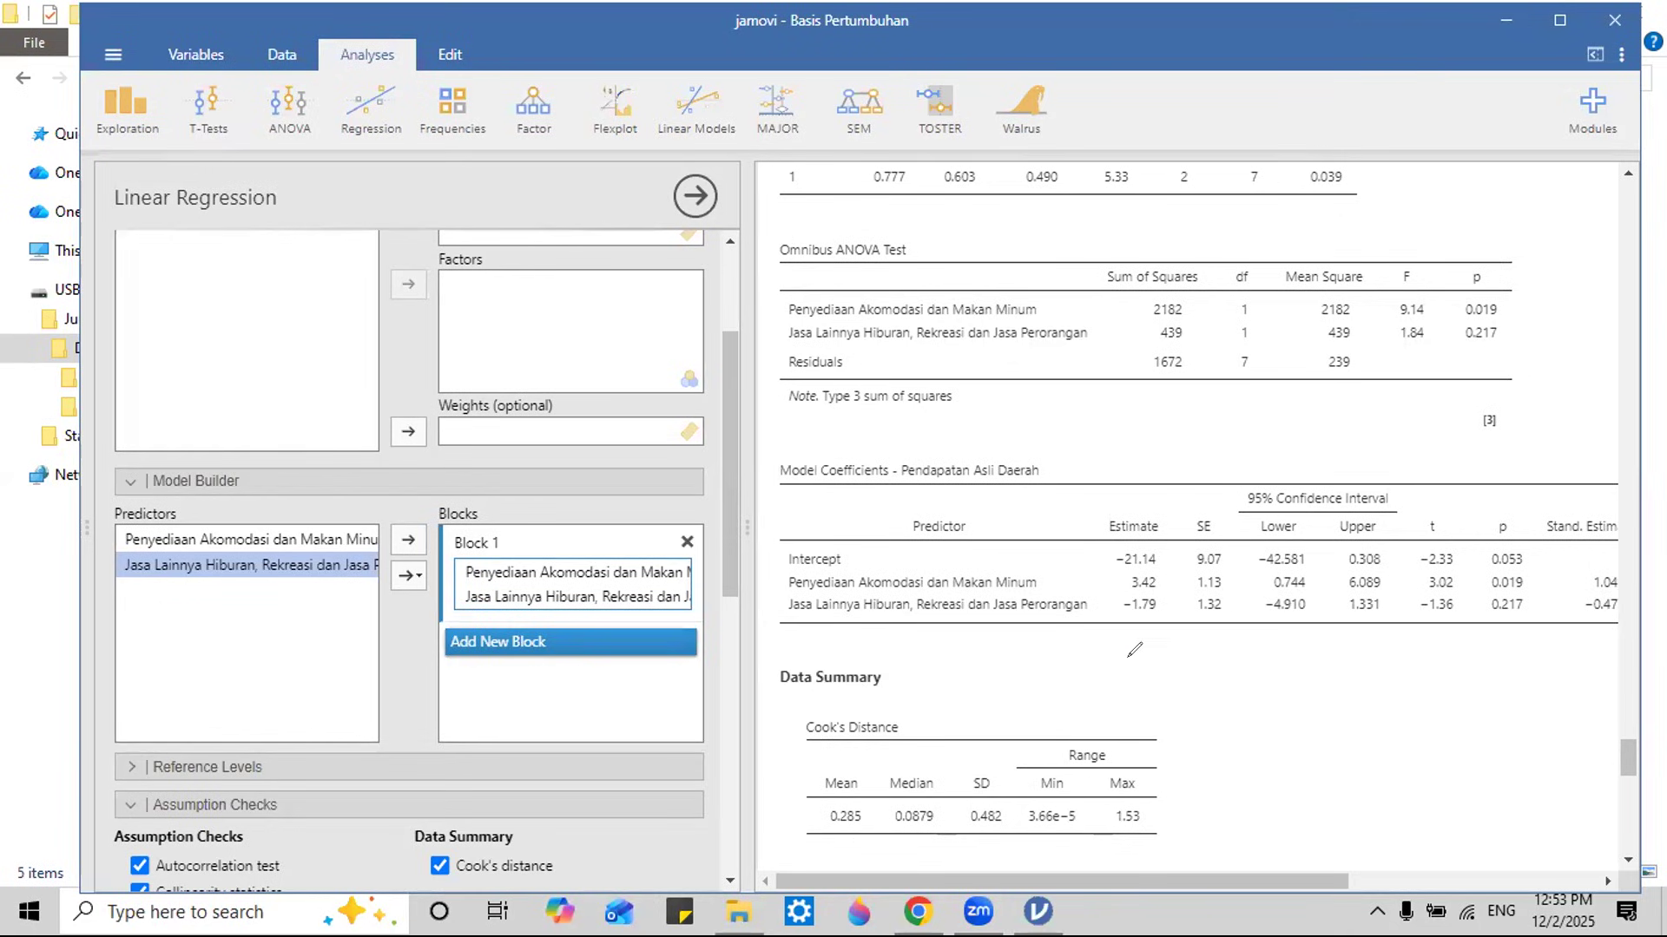
Step: Handwrite the regression equation y = a + b1.x1 + b2.x2 below the Model Coefficients table and circle its second plus sign
{"action": "left_click_drag", "start_coordinate": [1161, 653], "coordinate": [1187, 680]}
{"action": "mouse_move", "coordinate": [1187, 655]}
{"action": "left_mouse_down"}
{"action": "mouse_move", "coordinate": [1187, 693]}
{"action": "mouse_move", "coordinate": [1147, 710]}
{"action": "mouse_move", "coordinate": [1234, 672]}
{"action": "mouse_move", "coordinate": [1341, 697]}
{"action": "mouse_move", "coordinate": [1475, 696]}
{"action": "mouse_move", "coordinate": [1521, 668]}
{"action": "mouse_move", "coordinate": [1526, 703]}
{"action": "mouse_move", "coordinate": [1553, 679]}
{"action": "mouse_move", "coordinate": [1602, 700]}
{"action": "mouse_move", "coordinate": [1585, 700]}
{"action": "mouse_move", "coordinate": [1616, 688]}
{"action": "left_mouse_up"}
{"action": "left_click", "coordinate": [1393, 684]}
{"action": "left_click", "coordinate": [1575, 686]}
{"action": "mouse_move", "coordinate": [1477, 663]}
{"action": "left_mouse_down"}
{"action": "mouse_move", "coordinate": [1452, 690]}
{"action": "mouse_move", "coordinate": [1495, 670]}
{"action": "left_mouse_up"}
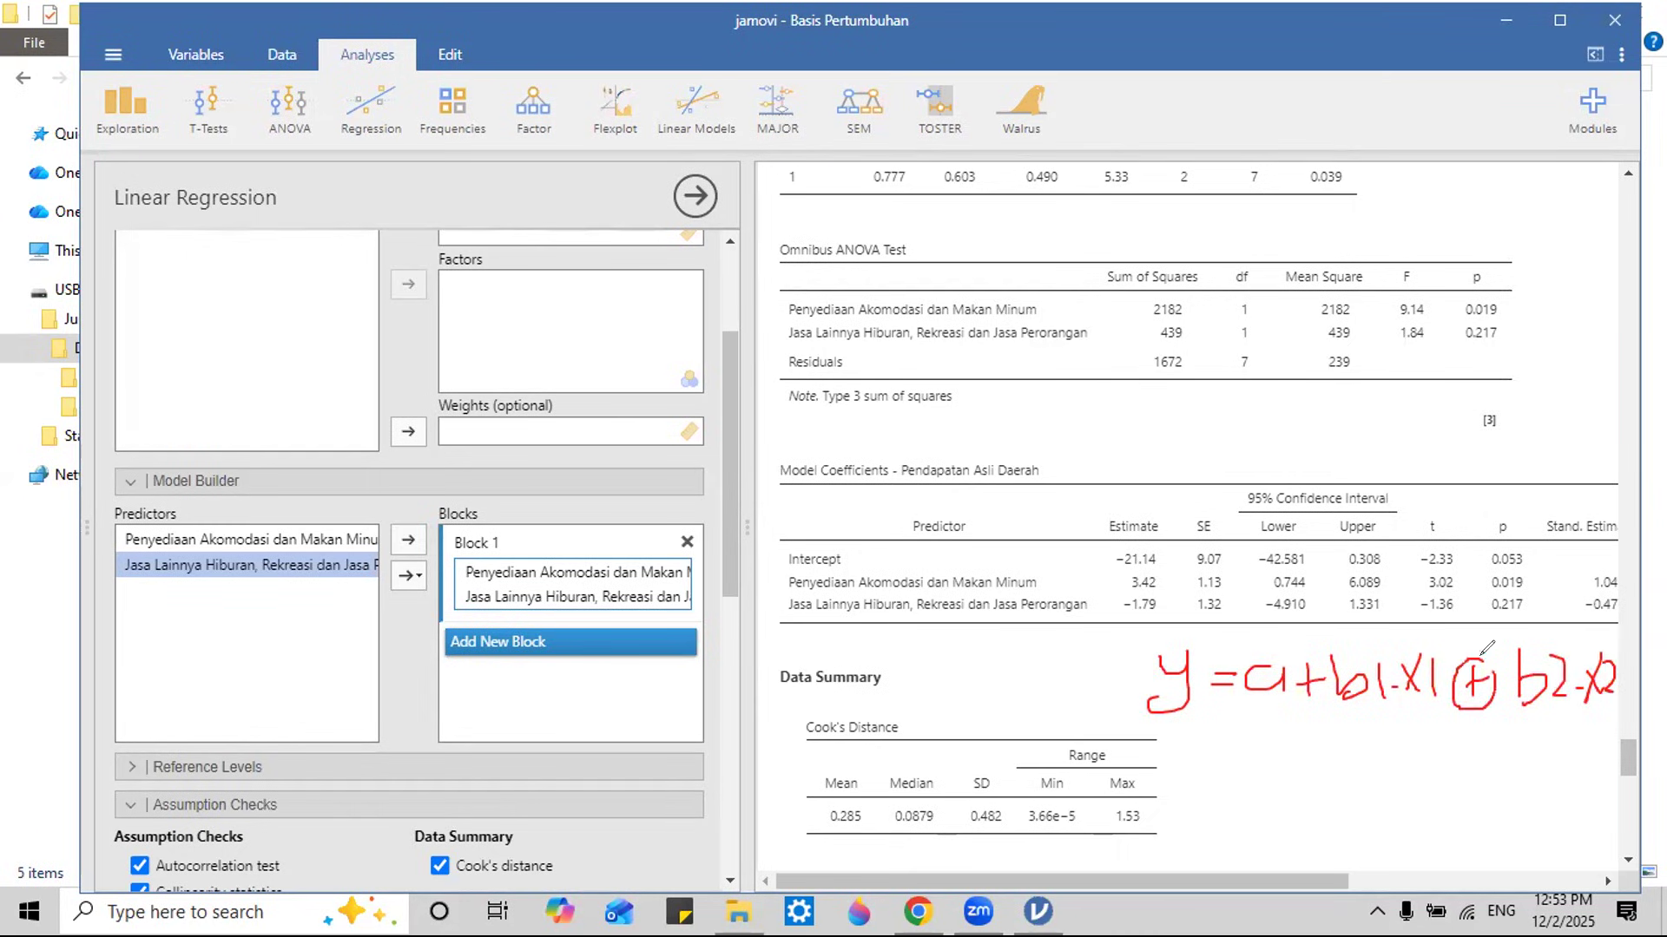
Step: Box the equation's first plus sign and handwrite y = a x b1 beneath it, with a − + note below
{"action": "mouse_move", "coordinate": [1307, 667]}
{"action": "left_mouse_down"}
{"action": "mouse_move", "coordinate": [1304, 701]}
{"action": "mouse_move", "coordinate": [1321, 660]}
{"action": "left_mouse_up"}
{"action": "left_click_drag", "start_coordinate": [1268, 806], "coordinate": [1353, 805]}
{"action": "mouse_move", "coordinate": [1195, 732]}
{"action": "left_mouse_down"}
{"action": "mouse_move", "coordinate": [1220, 731]}
{"action": "mouse_move", "coordinate": [1195, 779]}
{"action": "mouse_move", "coordinate": [1285, 745]}
{"action": "left_mouse_up"}
{"action": "mouse_move", "coordinate": [1257, 760]}
{"action": "left_mouse_down"}
{"action": "mouse_move", "coordinate": [1330, 743]}
{"action": "mouse_move", "coordinate": [1359, 778]}
{"action": "mouse_move", "coordinate": [1399, 777]}
{"action": "left_mouse_up"}
{"action": "mouse_move", "coordinate": [1408, 726]}
{"action": "left_mouse_down"}
{"action": "mouse_move", "coordinate": [1406, 782]}
{"action": "mouse_move", "coordinate": [1443, 771]}
{"action": "mouse_move", "coordinate": [1443, 750]}
{"action": "left_mouse_up"}
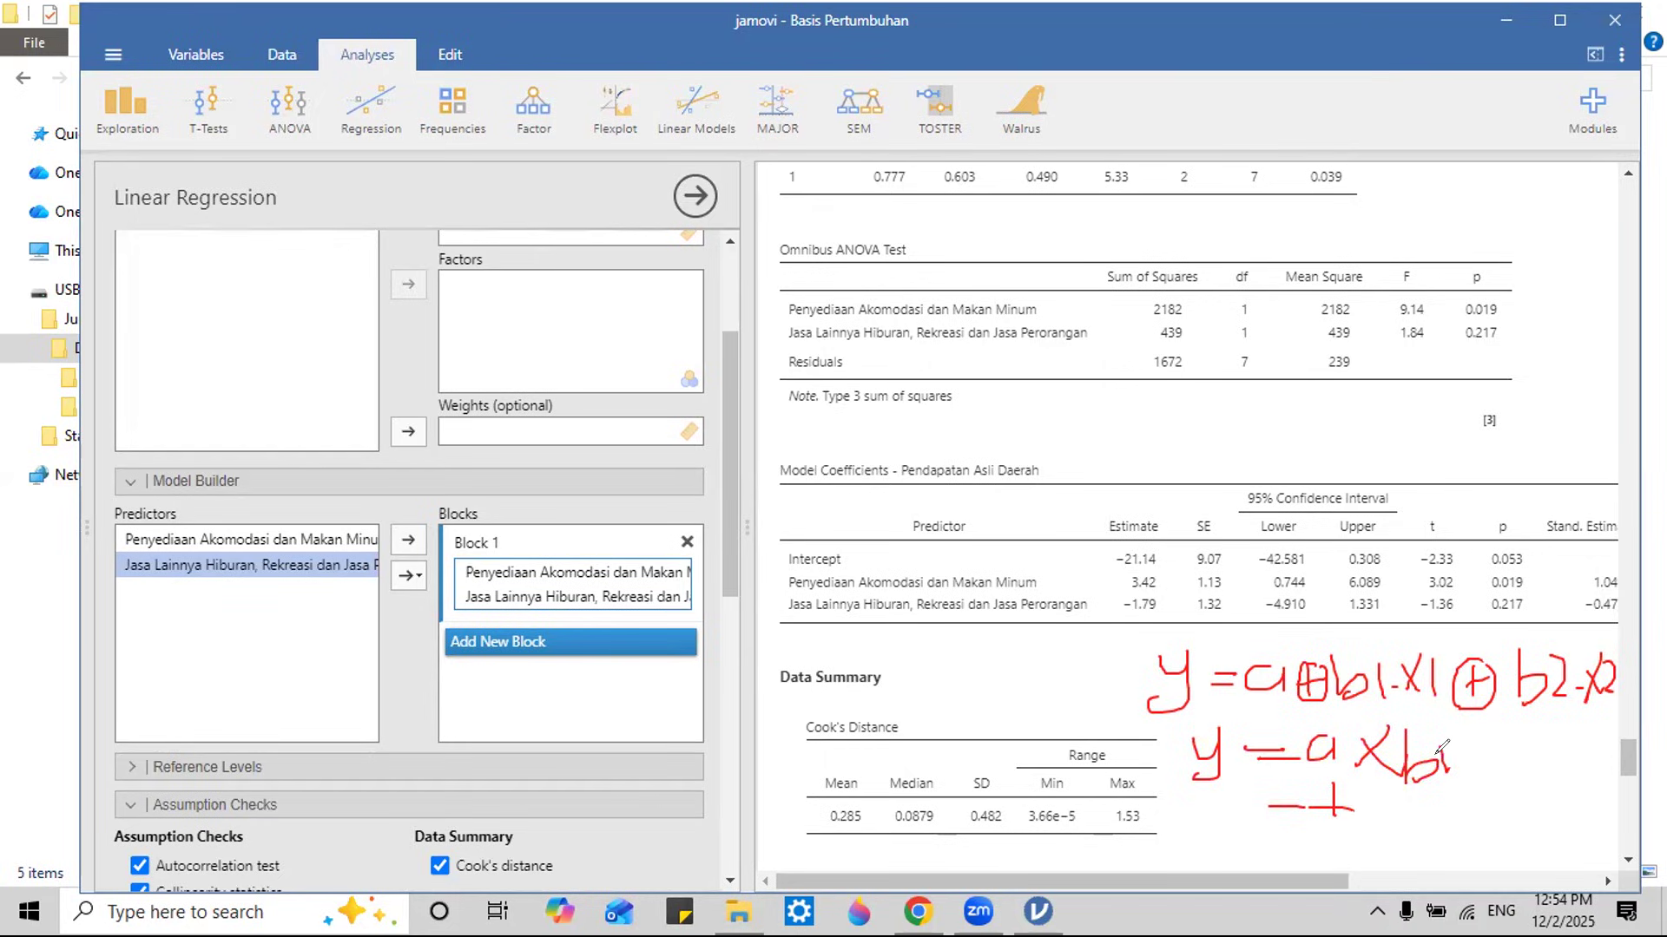
Step: Replace the x b1 strokes after y = a with a handwritten +/−, and erase all annotations
{"action": "key", "text": "ctrl+z"}
{"action": "key", "text": "ctrl+z"}
{"action": "key", "text": "ctrl+z"}
{"action": "key", "text": "ctrl+z"}
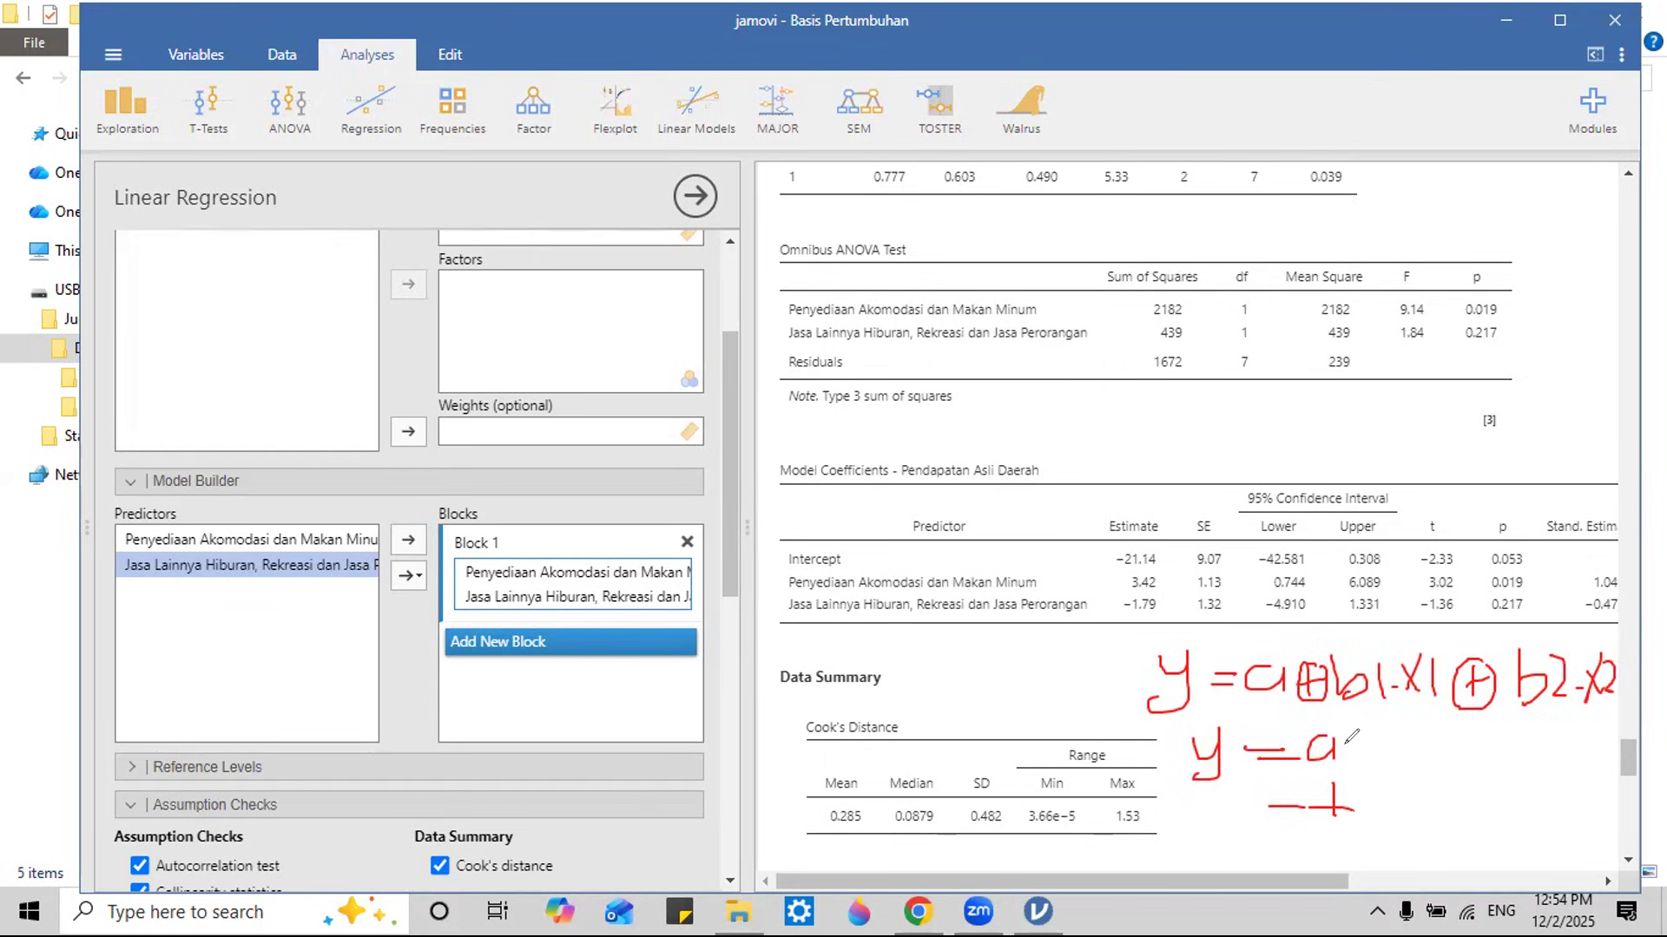
{"action": "mouse_move", "coordinate": [1371, 734]}
{"action": "left_mouse_down"}
{"action": "mouse_move", "coordinate": [1373, 783]}
{"action": "mouse_move", "coordinate": [1424, 750]}
{"action": "left_mouse_up"}
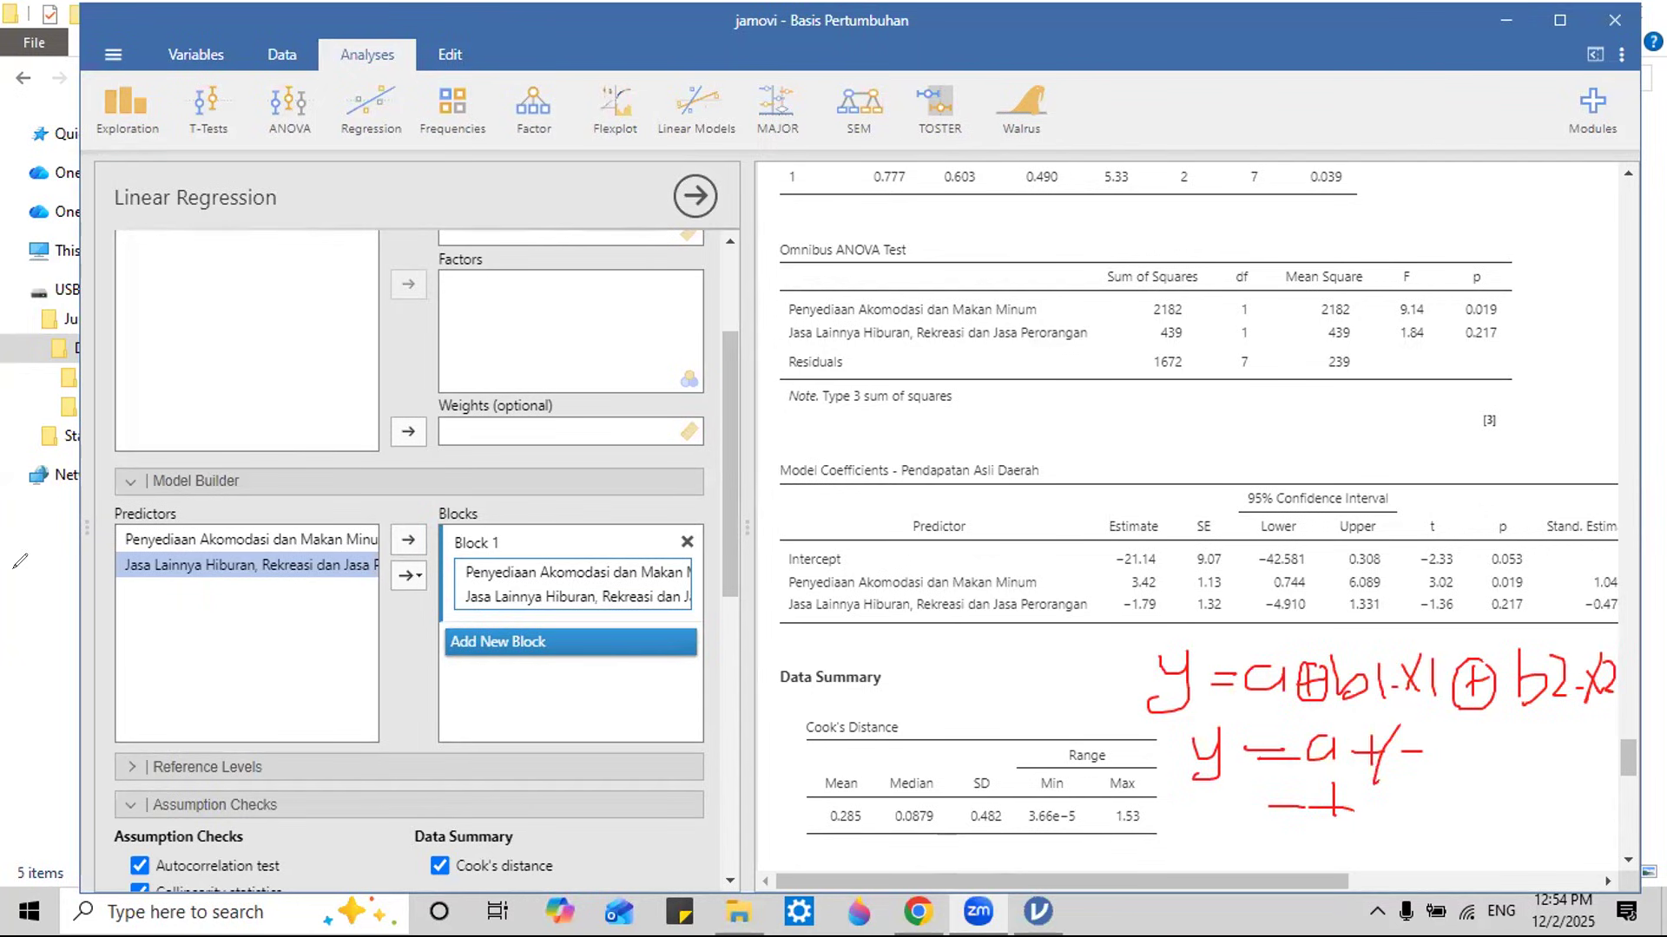
{"action": "key", "text": "e"}
Step: Handwrite y = a + b1 and, beneath it, y = a − b1 below the coefficients table, and box the plus sign
{"action": "mouse_move", "coordinate": [1243, 665]}
{"action": "left_mouse_down"}
{"action": "mouse_move", "coordinate": [1289, 662]}
{"action": "mouse_move", "coordinate": [1265, 712]}
{"action": "mouse_move", "coordinate": [1383, 664]}
{"action": "mouse_move", "coordinate": [1386, 693]}
{"action": "mouse_move", "coordinate": [1424, 678]}
{"action": "left_mouse_up"}
{"action": "mouse_move", "coordinate": [1438, 640]}
{"action": "left_mouse_down"}
{"action": "mouse_move", "coordinate": [1438, 692]}
{"action": "mouse_move", "coordinate": [1468, 699]}
{"action": "left_mouse_up"}
{"action": "mouse_move", "coordinate": [1269, 724]}
{"action": "left_mouse_down"}
{"action": "mouse_move", "coordinate": [1301, 788]}
{"action": "mouse_move", "coordinate": [1357, 757]}
{"action": "mouse_move", "coordinate": [1393, 774]}
{"action": "left_mouse_up"}
{"action": "left_click_drag", "start_coordinate": [1406, 764], "coordinate": [1480, 781]}
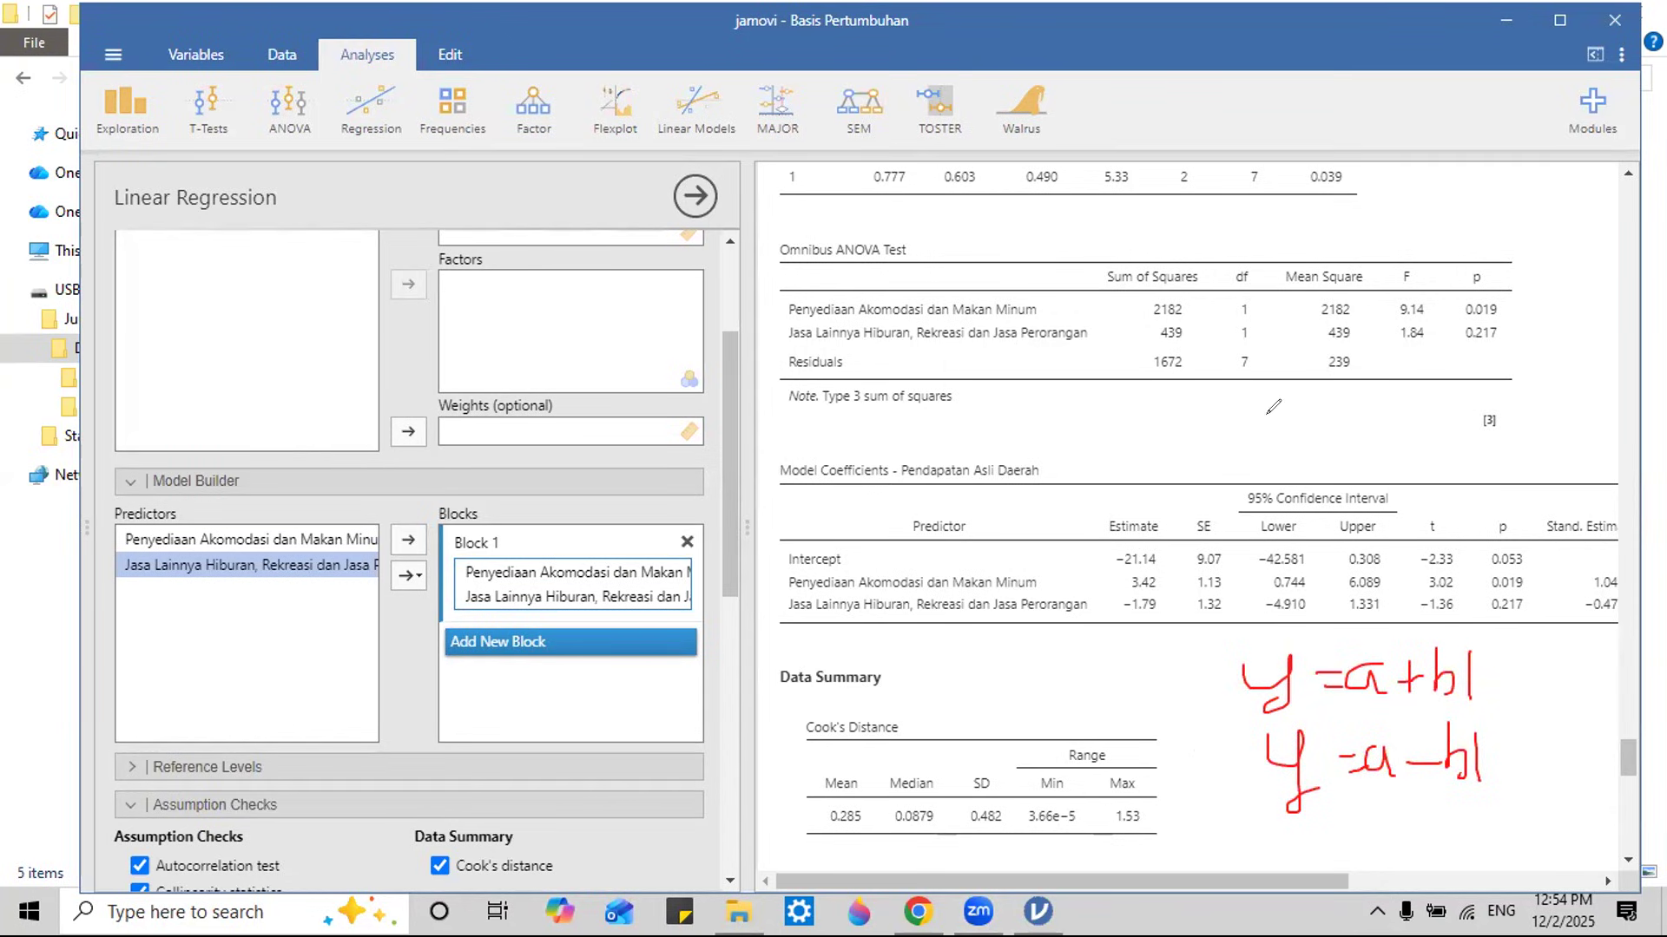
{"action": "mouse_move", "coordinate": [1420, 649]}
{"action": "left_mouse_down"}
{"action": "mouse_move", "coordinate": [1383, 651]}
{"action": "mouse_move", "coordinate": [1425, 695]}
{"action": "mouse_move", "coordinate": [1426, 640]}
{"action": "left_mouse_up"}
Step: Circle Penyediaan Akomodasi dan Makan Minum in the Omnibus ANOVA table and handwrite a circled PAD, a plus sign and T.M around it
{"action": "mouse_move", "coordinate": [792, 323]}
{"action": "left_mouse_down"}
{"action": "mouse_move", "coordinate": [1039, 322]}
{"action": "mouse_move", "coordinate": [1038, 295]}
{"action": "mouse_move", "coordinate": [797, 304]}
{"action": "left_mouse_up"}
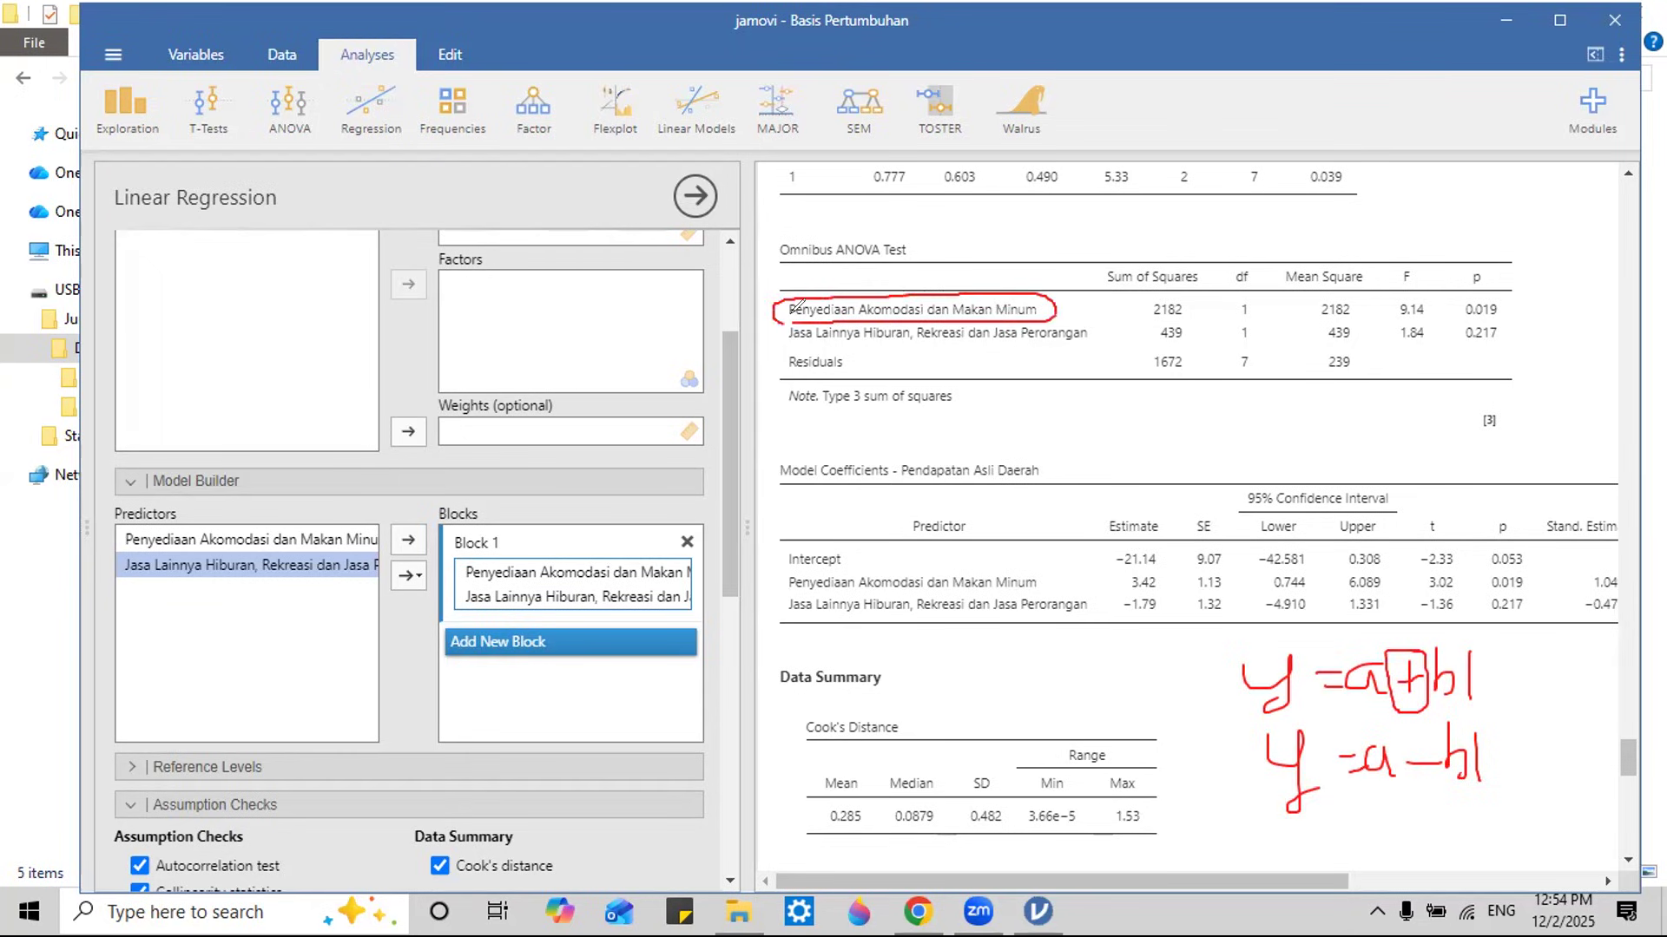
{"action": "mouse_move", "coordinate": [962, 258]}
{"action": "left_mouse_down"}
{"action": "mouse_move", "coordinate": [996, 233]}
{"action": "mouse_move", "coordinate": [1014, 261]}
{"action": "left_mouse_up"}
{"action": "mouse_move", "coordinate": [998, 202]}
{"action": "left_mouse_down"}
{"action": "mouse_move", "coordinate": [1015, 261]}
{"action": "mouse_move", "coordinate": [964, 206]}
{"action": "left_mouse_up"}
{"action": "mouse_move", "coordinate": [1101, 260]}
{"action": "left_mouse_down"}
{"action": "mouse_move", "coordinate": [1100, 302]}
{"action": "mouse_move", "coordinate": [1119, 280]}
{"action": "left_mouse_up"}
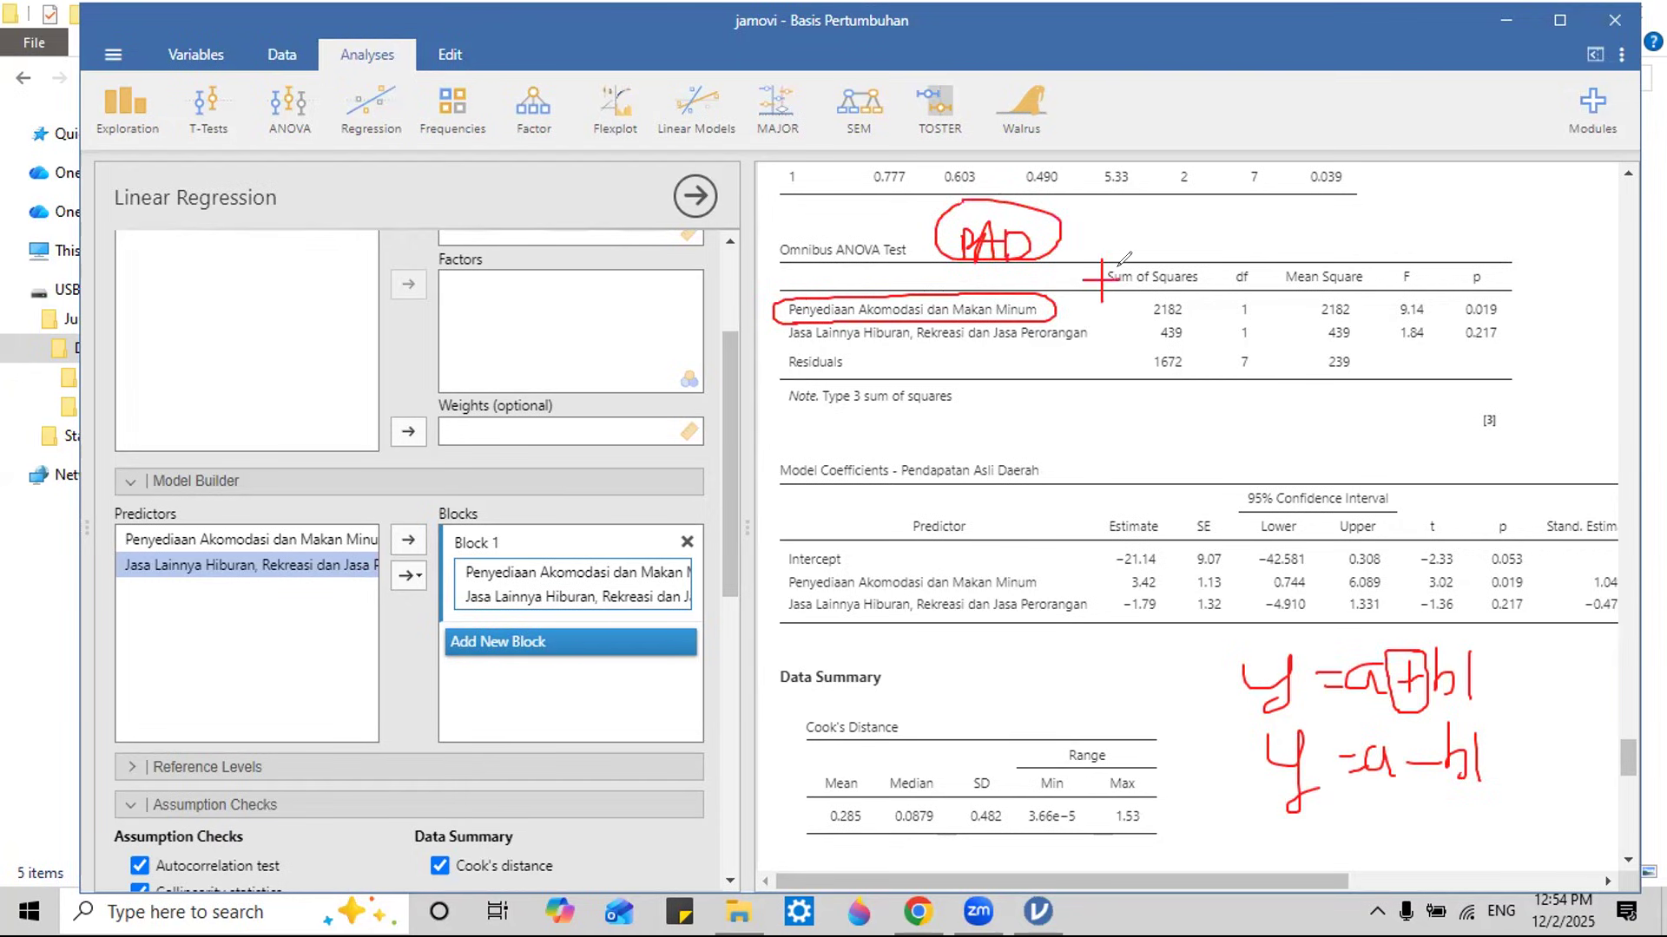
{"action": "mouse_move", "coordinate": [1239, 223]}
{"action": "left_mouse_down"}
{"action": "mouse_move", "coordinate": [1273, 199]}
{"action": "mouse_move", "coordinate": [1281, 235]}
{"action": "left_mouse_up"}
{"action": "mouse_move", "coordinate": [1294, 250]}
{"action": "left_mouse_down"}
{"action": "mouse_move", "coordinate": [1294, 201]}
{"action": "mouse_move", "coordinate": [1329, 264]}
{"action": "left_mouse_up"}
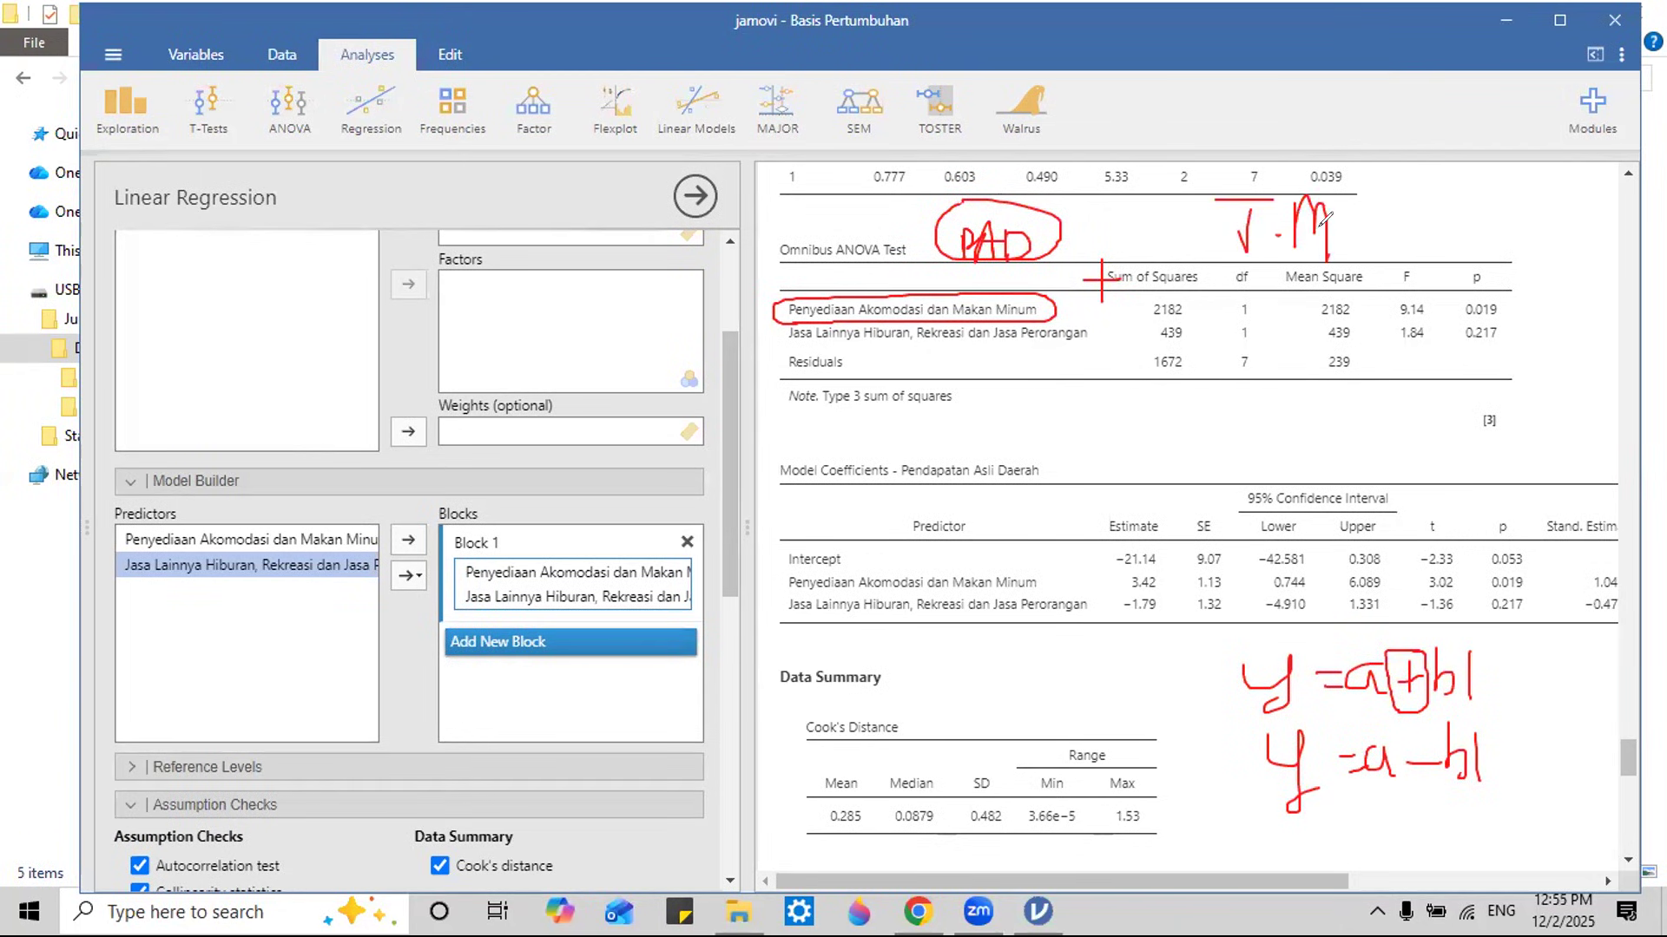
Step: Sketch an E branching to M, S and T between the ANOVA and coefficients tables, with underlined minus and plus signs beside T
{"action": "mouse_move", "coordinate": [1129, 412]}
{"action": "left_mouse_down"}
{"action": "mouse_move", "coordinate": [1128, 450]}
{"action": "mouse_move", "coordinate": [1172, 408]}
{"action": "mouse_move", "coordinate": [1169, 430]}
{"action": "mouse_move", "coordinate": [1273, 368]}
{"action": "left_mouse_up"}
{"action": "mouse_move", "coordinate": [1189, 431]}
{"action": "left_mouse_down"}
{"action": "mouse_move", "coordinate": [1282, 441]}
{"action": "mouse_move", "coordinate": [1293, 483]}
{"action": "left_mouse_up"}
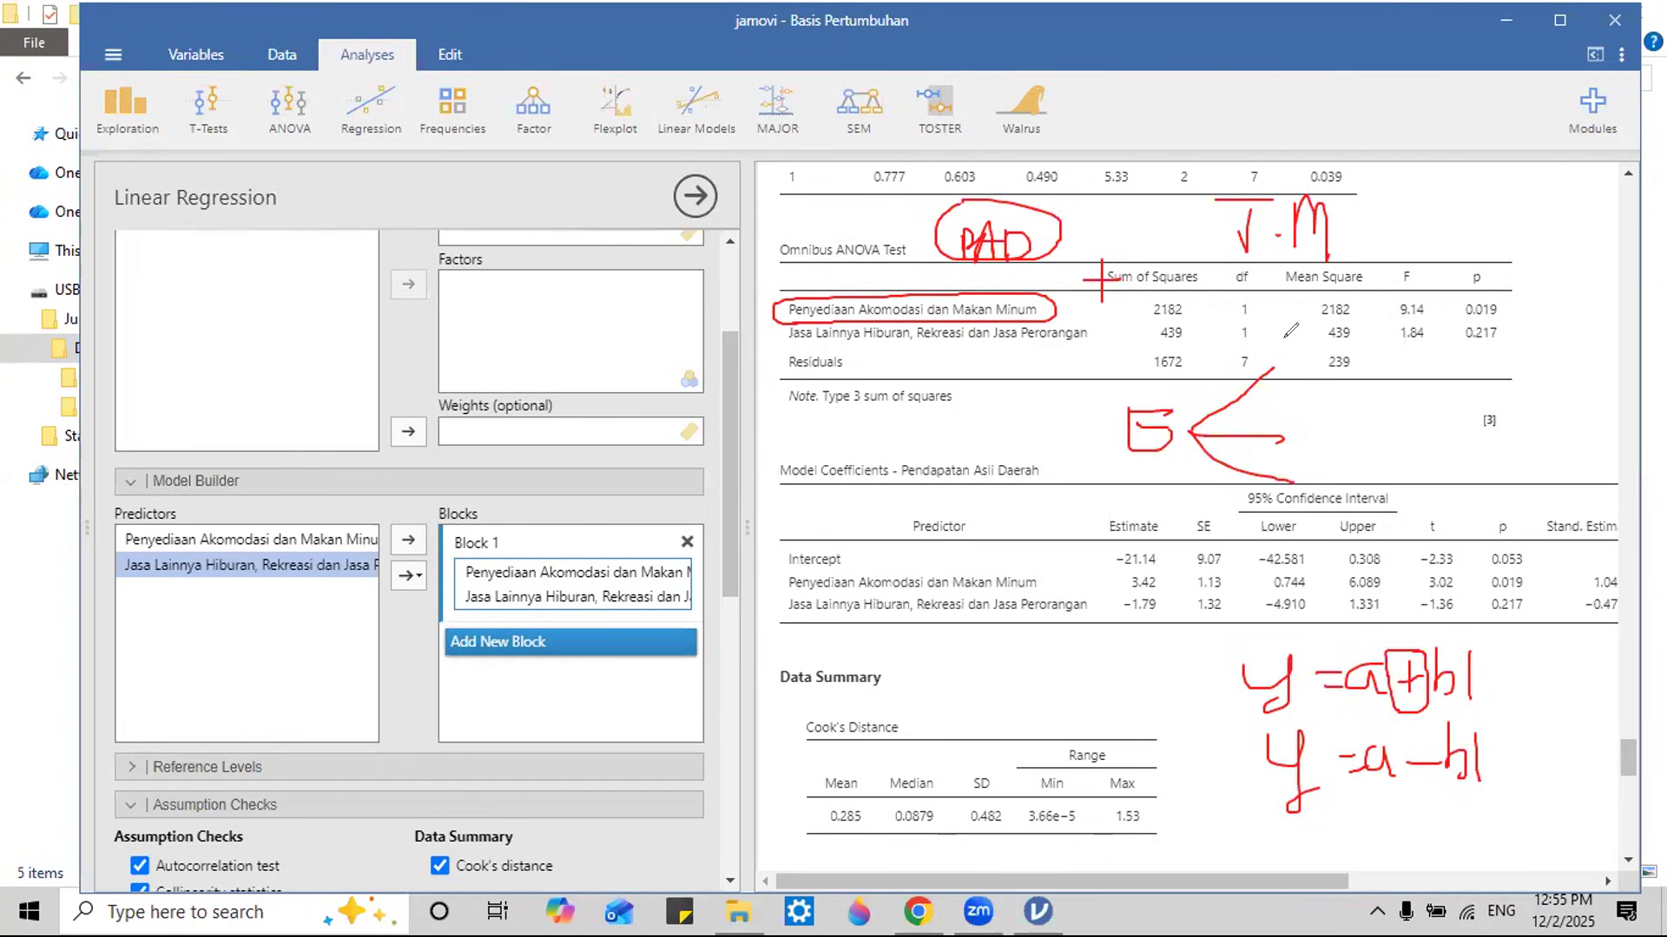
{"action": "mouse_move", "coordinate": [1292, 370]}
{"action": "left_mouse_down"}
{"action": "mouse_move", "coordinate": [1302, 347]}
{"action": "mouse_move", "coordinate": [1319, 356]}
{"action": "left_mouse_up"}
{"action": "mouse_move", "coordinate": [1326, 424]}
{"action": "left_mouse_down"}
{"action": "mouse_move", "coordinate": [1306, 438]}
{"action": "mouse_move", "coordinate": [1325, 475]}
{"action": "left_mouse_up"}
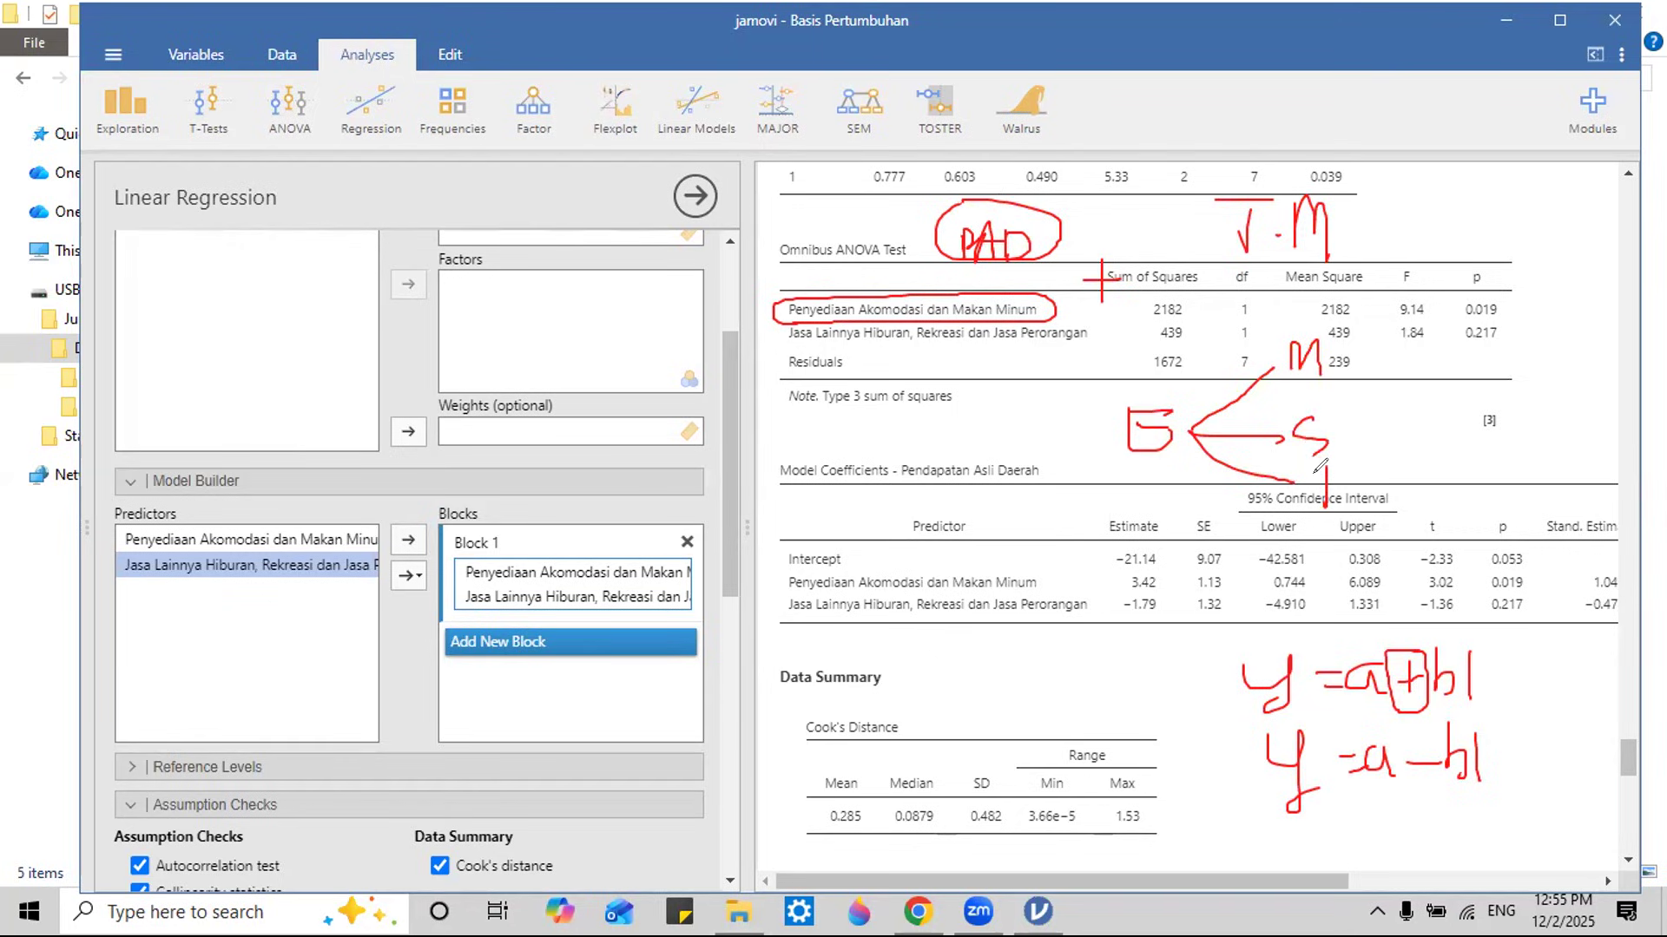
{"action": "left_click_drag", "start_coordinate": [1309, 474], "coordinate": [1399, 466]}
{"action": "left_click_drag", "start_coordinate": [1417, 480], "coordinate": [1492, 491]}
{"action": "left_click", "coordinate": [1473, 476]}
Step: Retrace the boxed plus sign, circle the −1.79 estimate, and link y = a + b1 by an arrow to a handwritten P/T
{"action": "left_click_drag", "start_coordinate": [1395, 684], "coordinate": [1421, 682]}
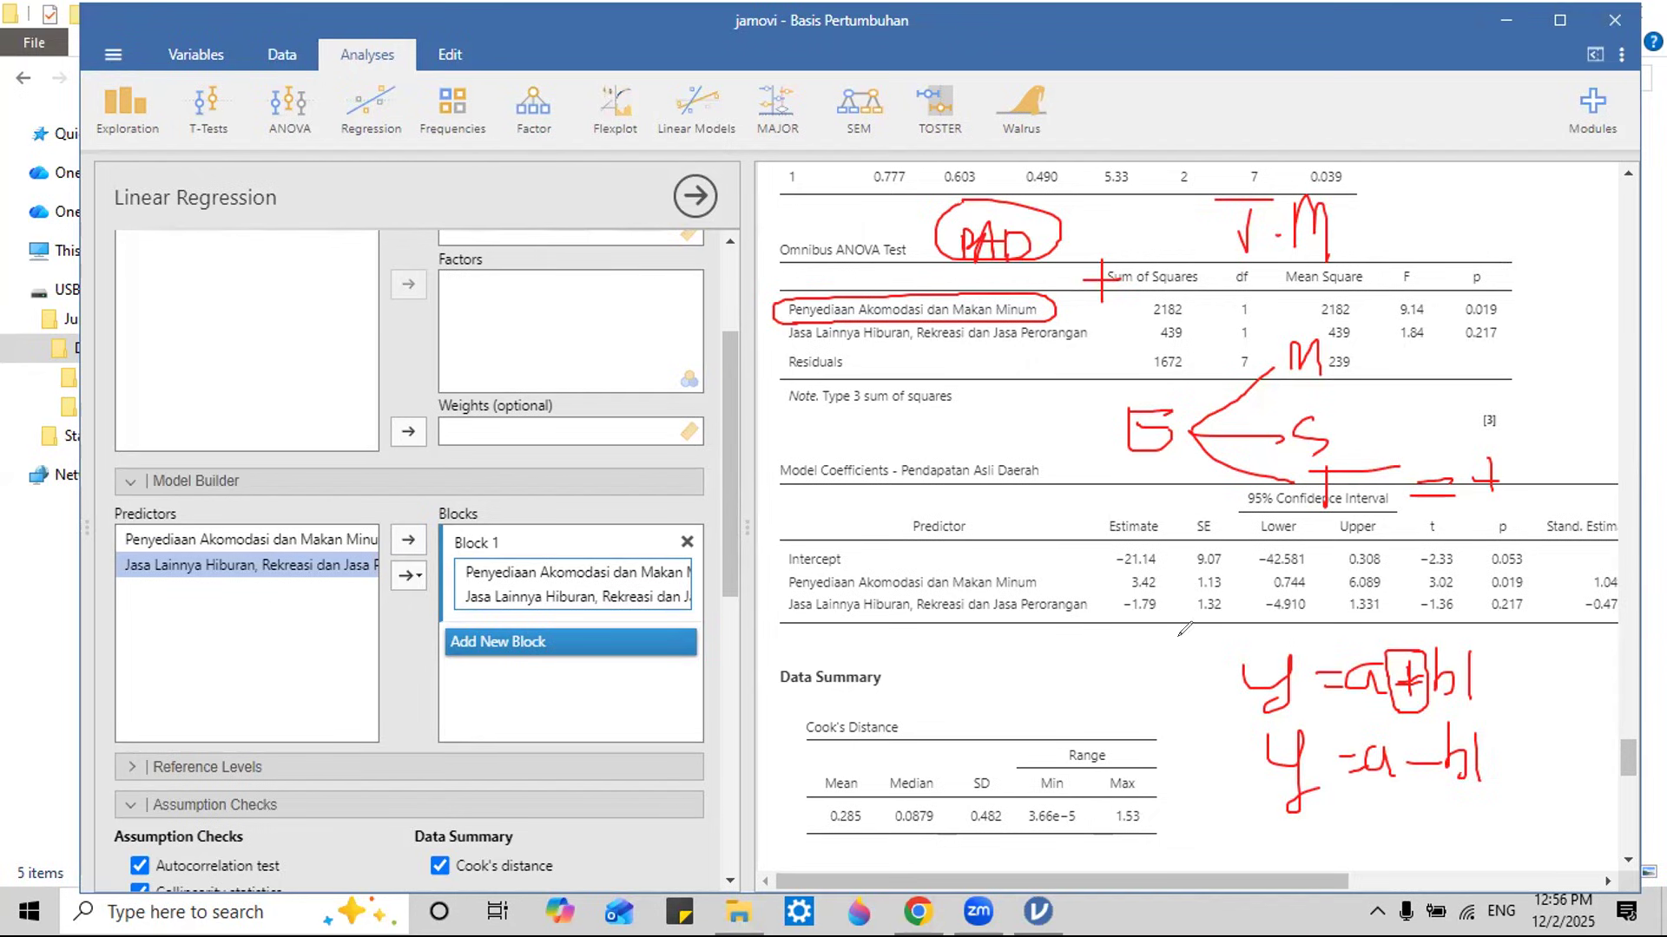
{"action": "mouse_move", "coordinate": [1163, 597]}
{"action": "left_mouse_down"}
{"action": "mouse_move", "coordinate": [1129, 595]}
{"action": "mouse_move", "coordinate": [1144, 618]}
{"action": "mouse_move", "coordinate": [1159, 584]}
{"action": "left_mouse_up"}
{"action": "mouse_move", "coordinate": [1209, 660]}
{"action": "left_mouse_down"}
{"action": "mouse_move", "coordinate": [1211, 717]}
{"action": "mouse_move", "coordinate": [1232, 657]}
{"action": "mouse_move", "coordinate": [1145, 707]}
{"action": "left_mouse_up"}
{"action": "mouse_move", "coordinate": [1063, 703]}
{"action": "left_mouse_down"}
{"action": "mouse_move", "coordinate": [1065, 722]}
{"action": "mouse_move", "coordinate": [1080, 677]}
{"action": "mouse_move", "coordinate": [998, 761]}
{"action": "left_mouse_up"}
{"action": "mouse_move", "coordinate": [956, 691]}
{"action": "left_mouse_down"}
{"action": "mouse_move", "coordinate": [955, 723]}
{"action": "mouse_move", "coordinate": [952, 687]}
{"action": "left_mouse_up"}
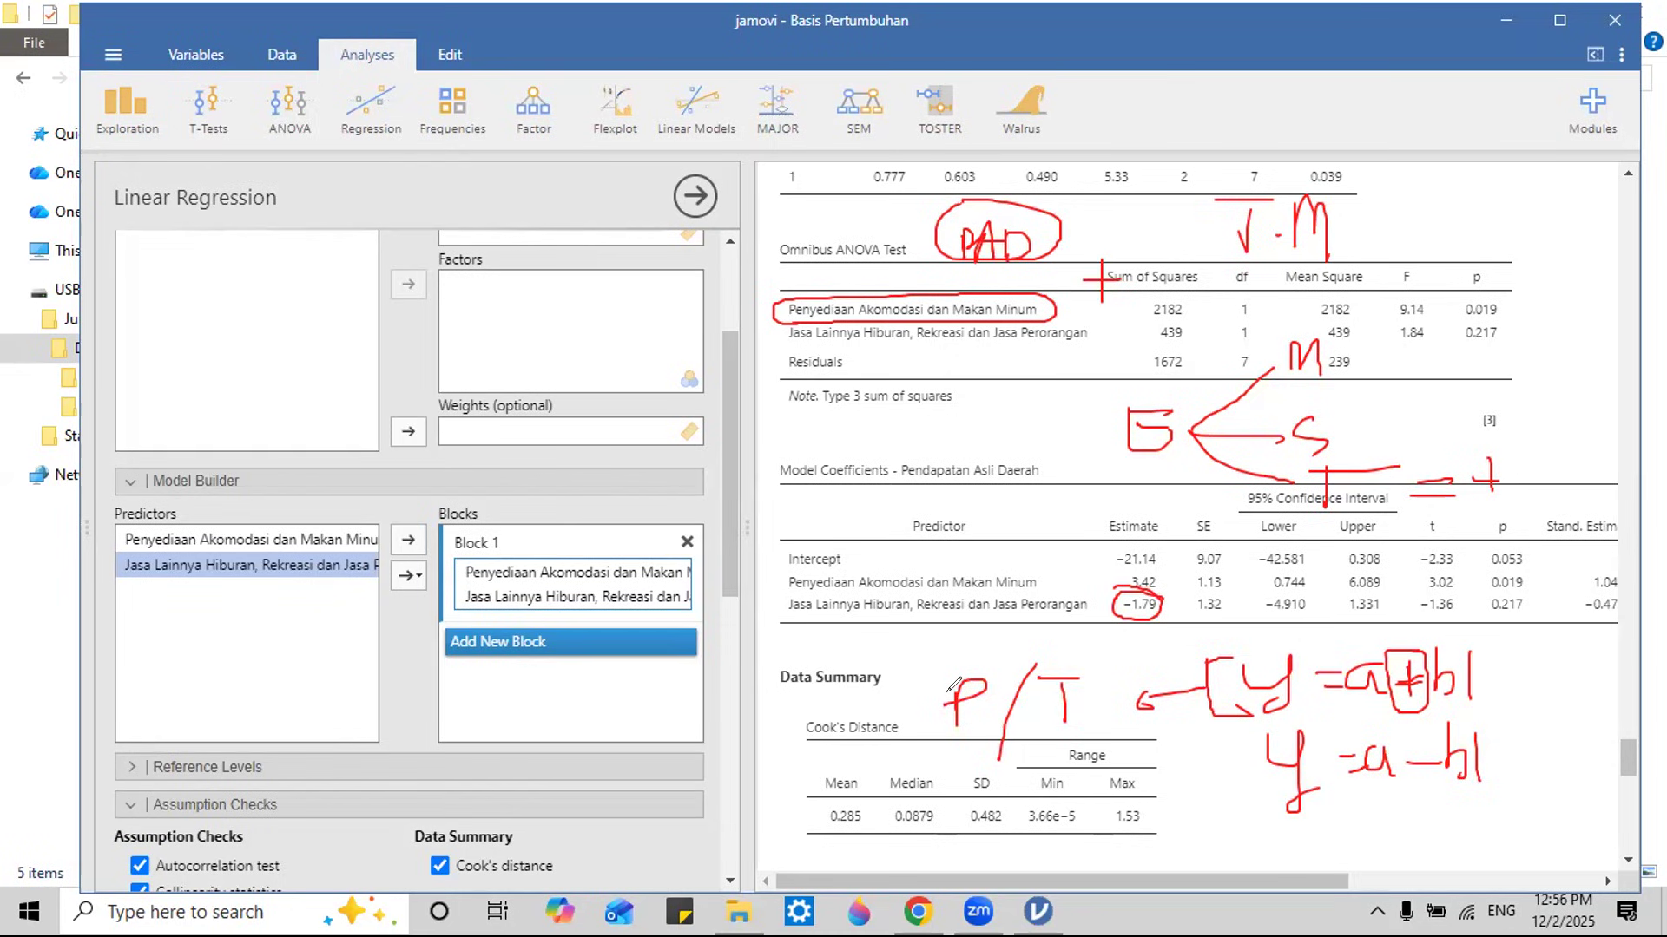
Step: Draw an arrow from y = a − b1 toward the Cook's Distance table and handwrite T ≠ P/T over the table
{"action": "mouse_move", "coordinate": [1258, 781]}
{"action": "left_mouse_down"}
{"action": "mouse_move", "coordinate": [1164, 785]}
{"action": "mouse_move", "coordinate": [1189, 795]}
{"action": "left_mouse_up"}
{"action": "mouse_move", "coordinate": [833, 791]}
{"action": "left_mouse_down"}
{"action": "mouse_move", "coordinate": [835, 829]}
{"action": "mouse_move", "coordinate": [865, 791]}
{"action": "mouse_move", "coordinate": [883, 805]}
{"action": "left_mouse_up"}
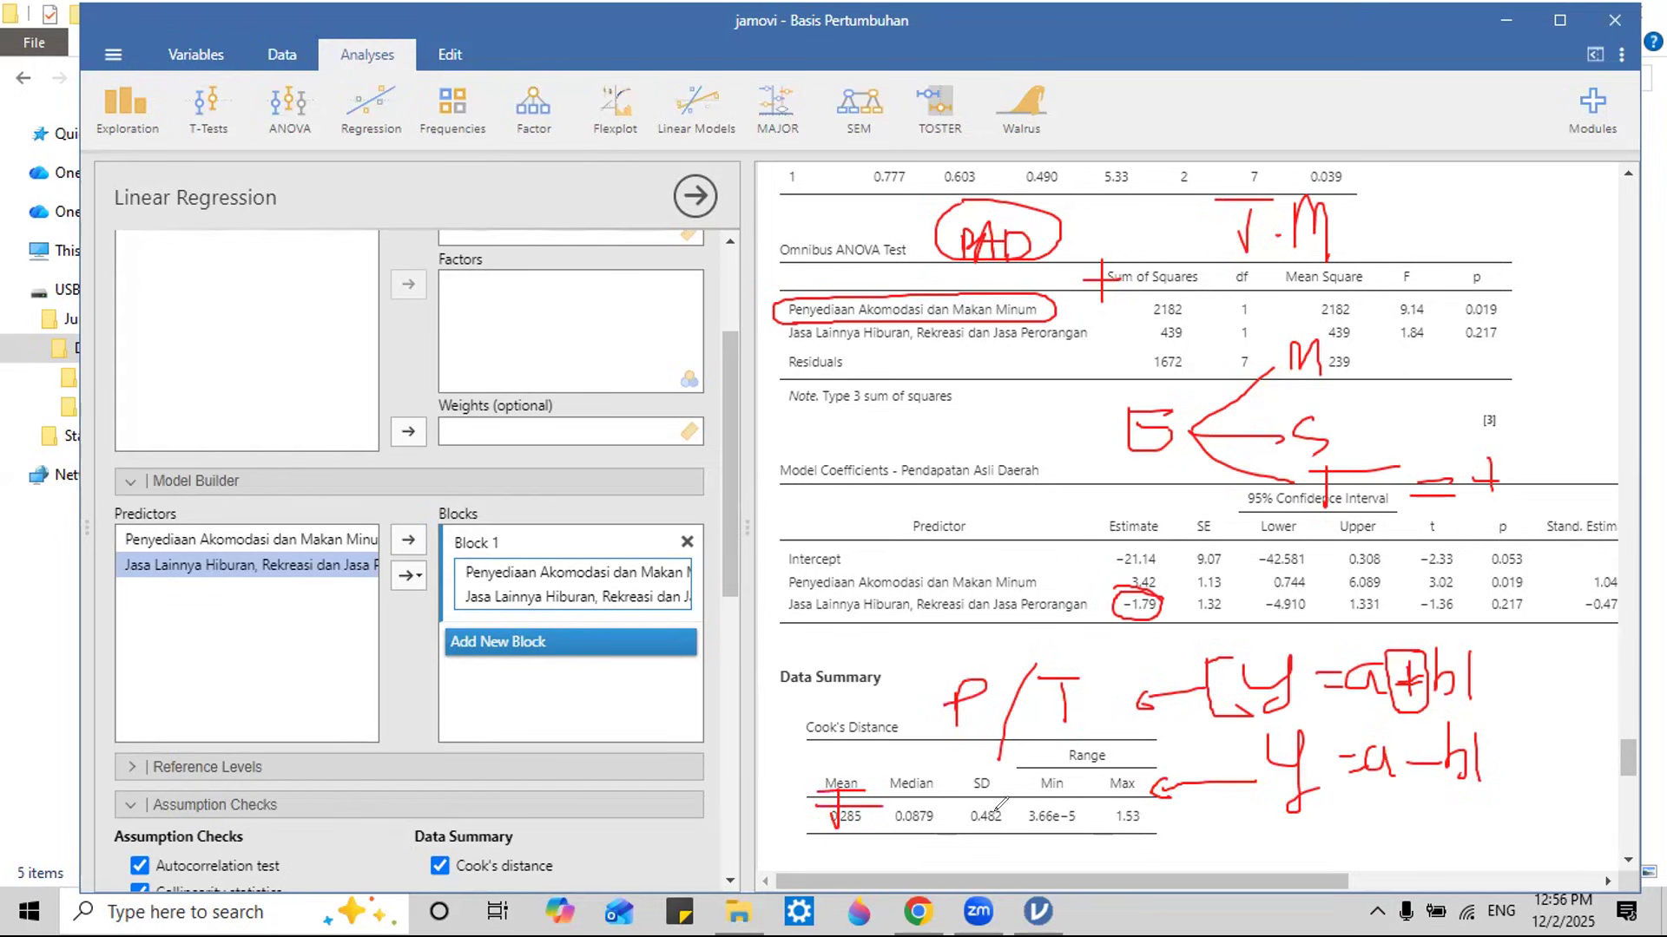
{"action": "mouse_move", "coordinate": [902, 786]}
{"action": "left_mouse_down"}
{"action": "mouse_move", "coordinate": [946, 806]}
{"action": "mouse_move", "coordinate": [922, 819]}
{"action": "mouse_move", "coordinate": [978, 837]}
{"action": "left_mouse_up"}
{"action": "left_click_drag", "start_coordinate": [971, 786], "coordinate": [985, 816]}
{"action": "mouse_move", "coordinate": [1042, 765]}
{"action": "left_mouse_down"}
{"action": "mouse_move", "coordinate": [1018, 853]}
{"action": "mouse_move", "coordinate": [1083, 785]}
{"action": "left_mouse_up"}
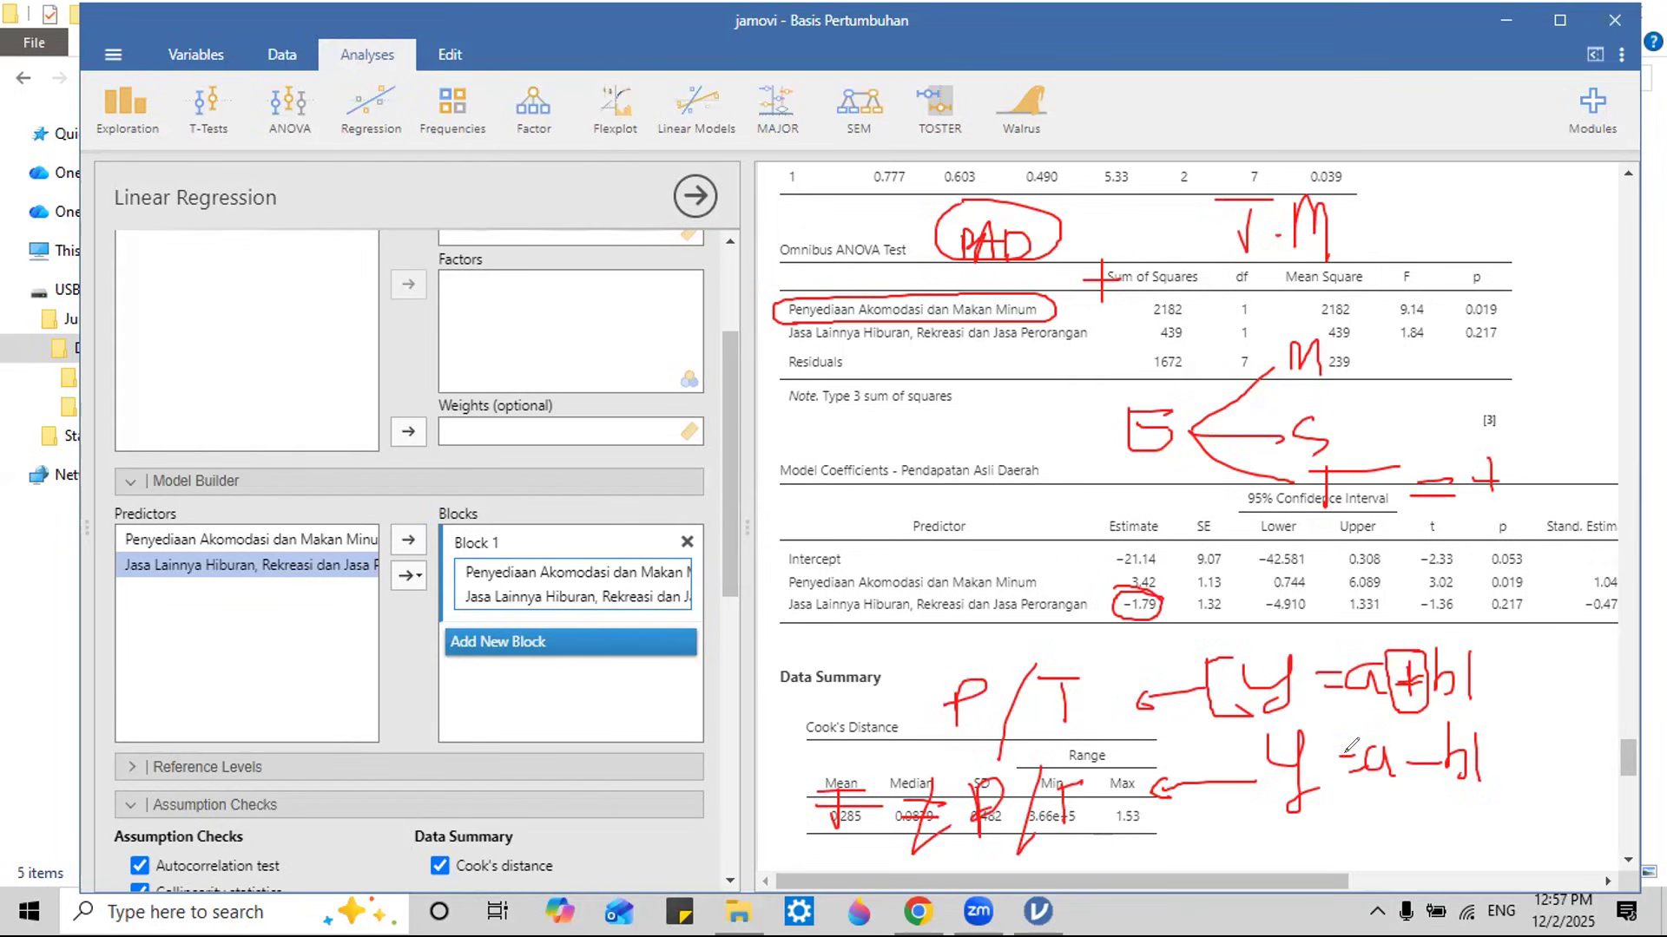
Step: Connect the b1 terms of the two handwritten equations with curved arrows
{"action": "mouse_move", "coordinate": [1501, 774]}
{"action": "left_mouse_down"}
{"action": "mouse_move", "coordinate": [1523, 661]}
{"action": "mouse_move", "coordinate": [1486, 664]}
{"action": "mouse_move", "coordinate": [1502, 682]}
{"action": "left_mouse_up"}
{"action": "mouse_move", "coordinate": [1493, 754]}
{"action": "left_mouse_down"}
{"action": "mouse_move", "coordinate": [1493, 780]}
{"action": "mouse_move", "coordinate": [1500, 750]}
{"action": "left_mouse_up"}
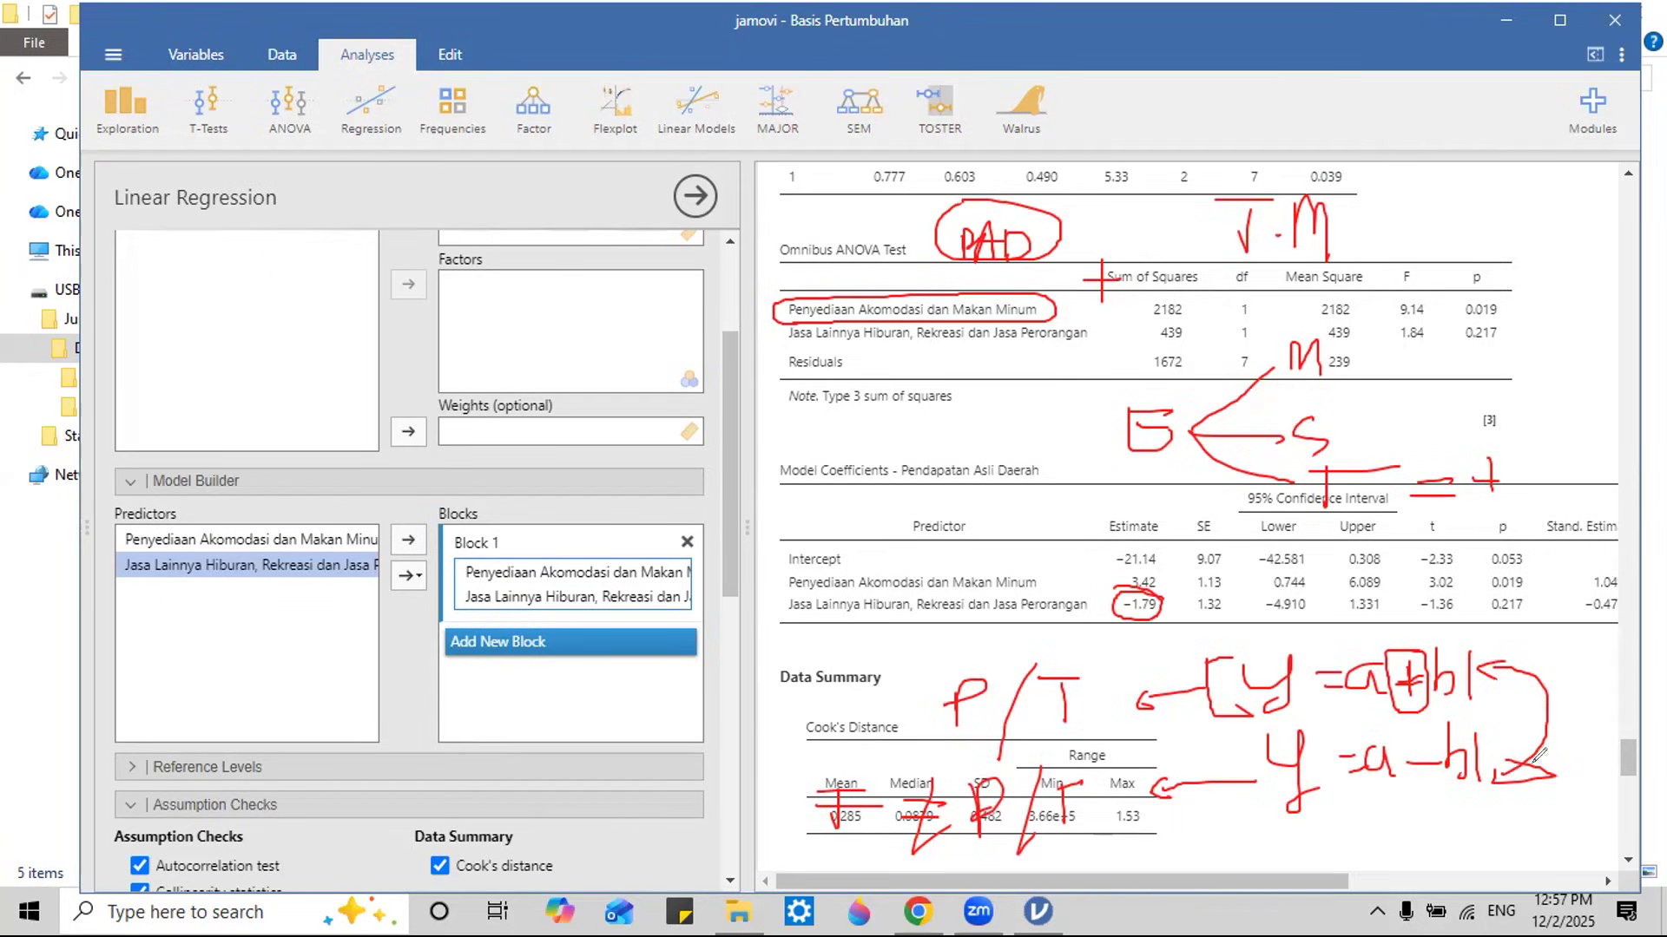
{"action": "mouse_move", "coordinate": [1476, 786]}
{"action": "left_mouse_down"}
{"action": "mouse_move", "coordinate": [1537, 803]}
{"action": "mouse_move", "coordinate": [1578, 611]}
{"action": "mouse_move", "coordinate": [1443, 608]}
{"action": "mouse_move", "coordinate": [1446, 644]}
{"action": "left_mouse_up"}
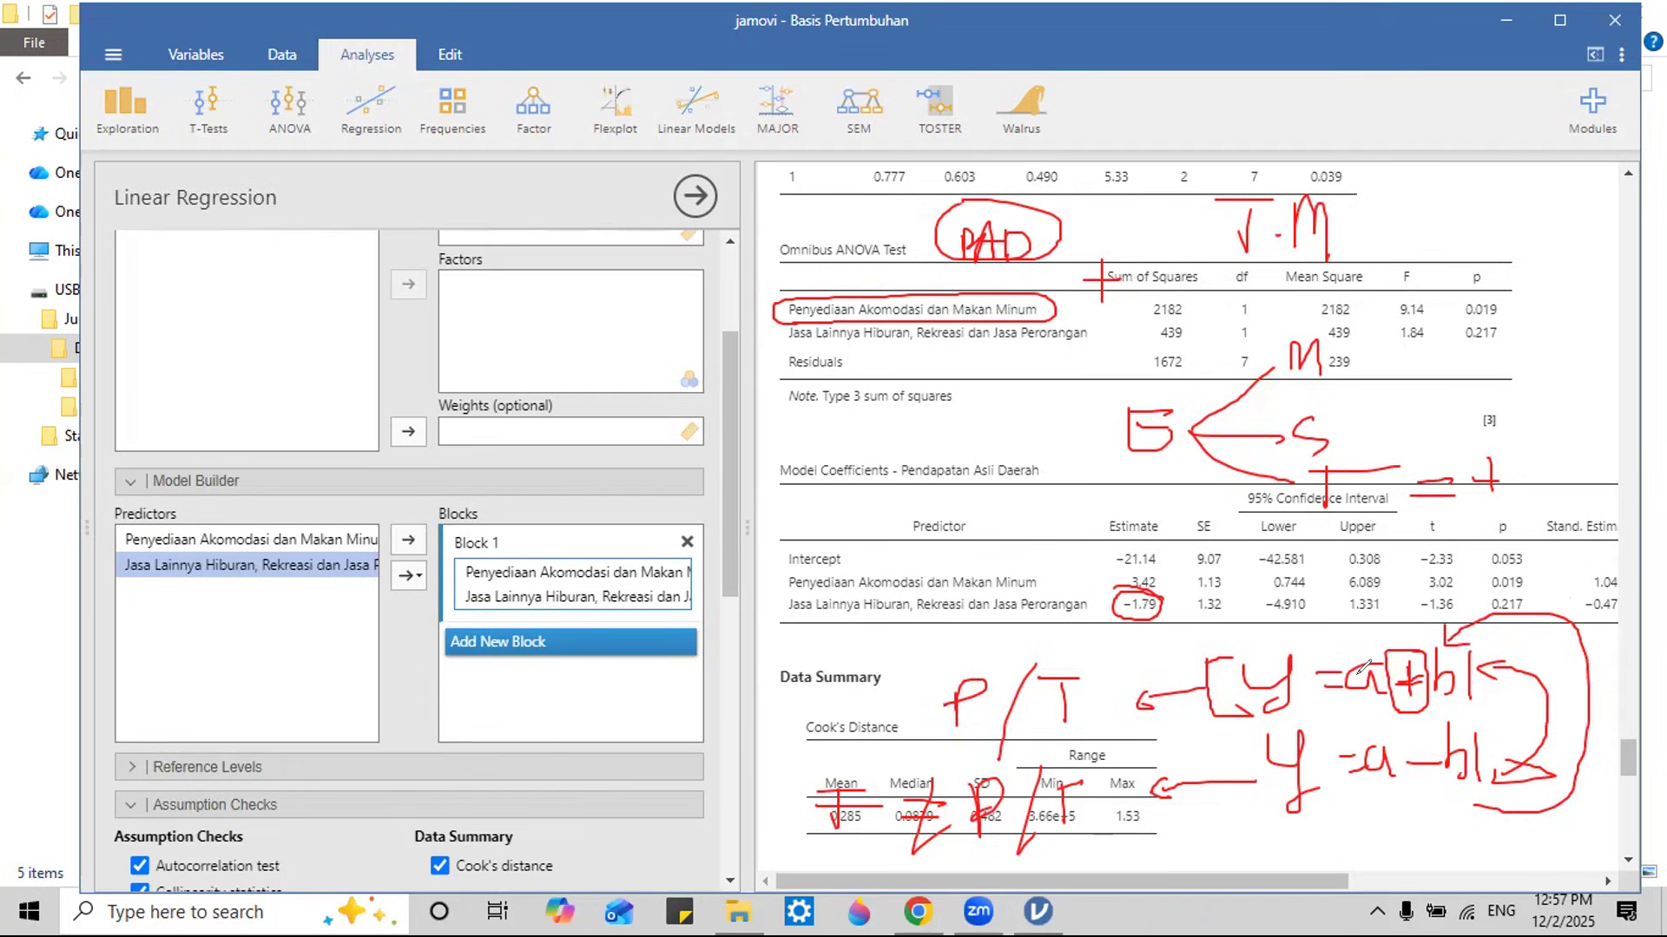
Step: Draw a long arrow from the equations across the Model Coefficients table and handwrite T.B at its end
{"action": "mouse_move", "coordinate": [1600, 705]}
{"action": "left_mouse_down"}
{"action": "mouse_move", "coordinate": [1461, 543]}
{"action": "mouse_move", "coordinate": [927, 547]}
{"action": "mouse_move", "coordinate": [994, 555]}
{"action": "left_mouse_up"}
{"action": "mouse_move", "coordinate": [803, 491]}
{"action": "left_mouse_down"}
{"action": "mouse_move", "coordinate": [792, 561]}
{"action": "mouse_move", "coordinate": [821, 492]}
{"action": "mouse_move", "coordinate": [856, 546]}
{"action": "left_mouse_up"}
{"action": "left_click", "coordinate": [822, 521]}
{"action": "mouse_move", "coordinate": [855, 486]}
{"action": "left_mouse_down"}
{"action": "mouse_move", "coordinate": [896, 519]}
{"action": "mouse_move", "coordinate": [857, 552]}
{"action": "left_mouse_up"}
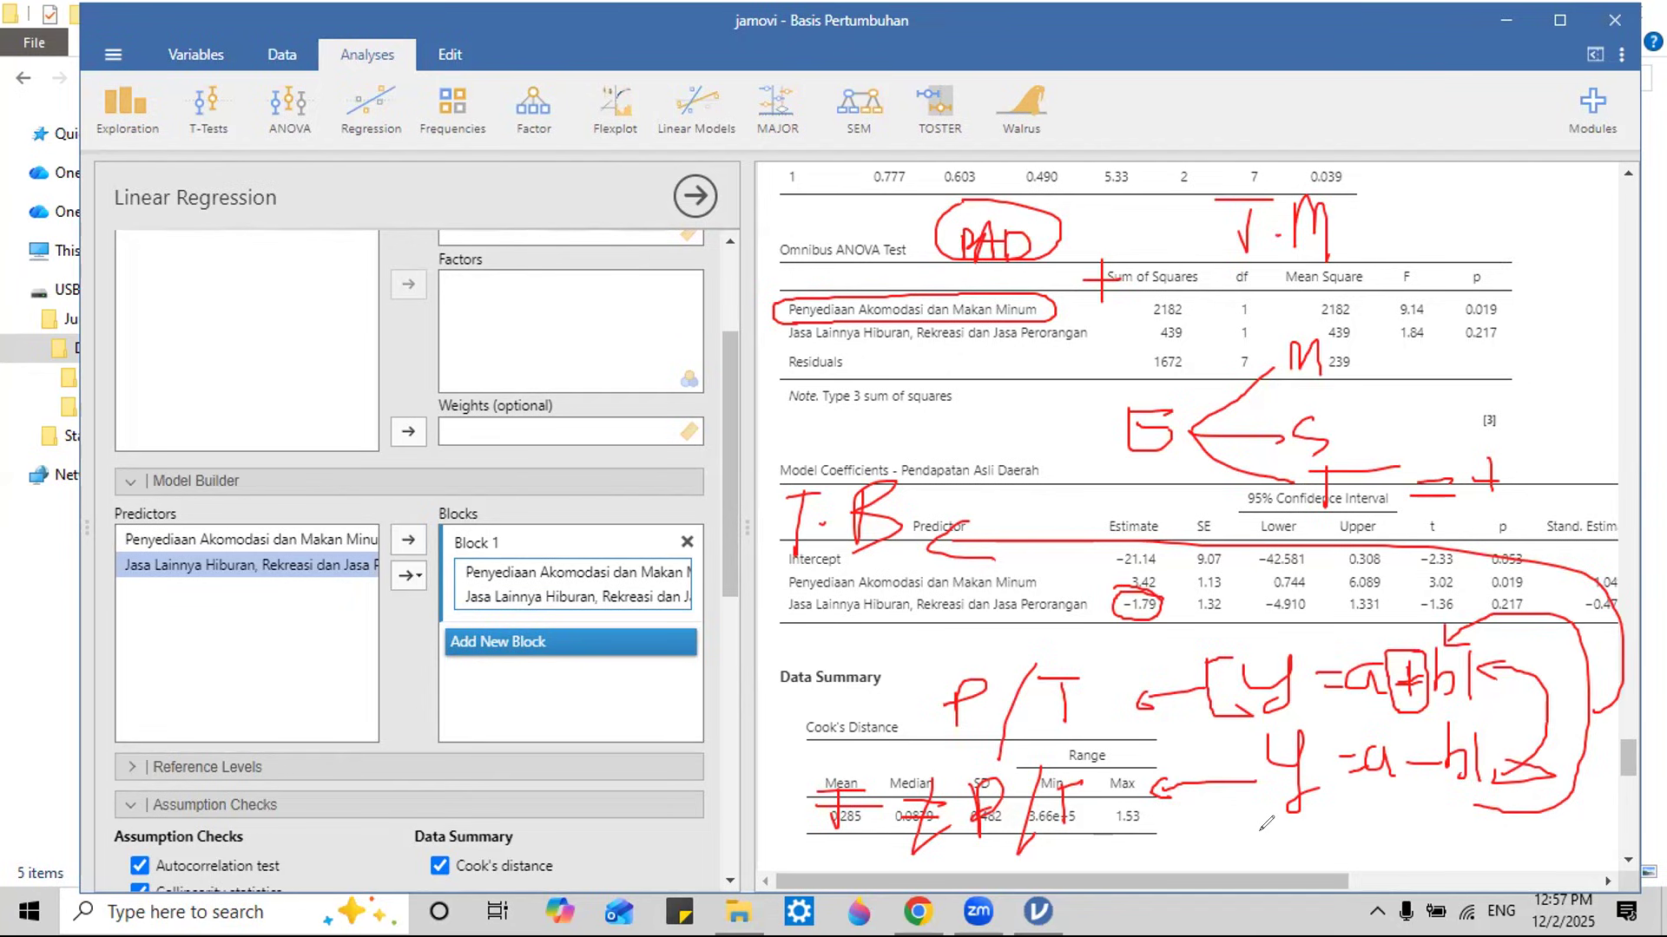
Step: Handwrite a + b − x² beneath the two equations, and circle x² and a + b separately
{"action": "mouse_move", "coordinate": [1194, 844]}
{"action": "left_mouse_down"}
{"action": "mouse_move", "coordinate": [1227, 868]}
{"action": "mouse_move", "coordinate": [1254, 848]}
{"action": "left_mouse_up"}
{"action": "mouse_move", "coordinate": [1273, 820]}
{"action": "left_mouse_down"}
{"action": "mouse_move", "coordinate": [1273, 866]}
{"action": "mouse_move", "coordinate": [1407, 861]}
{"action": "left_mouse_up"}
{"action": "mouse_move", "coordinate": [1401, 801]}
{"action": "left_mouse_down"}
{"action": "mouse_move", "coordinate": [1434, 816]}
{"action": "mouse_move", "coordinate": [1360, 839]}
{"action": "mouse_move", "coordinate": [1459, 819]}
{"action": "left_mouse_up"}
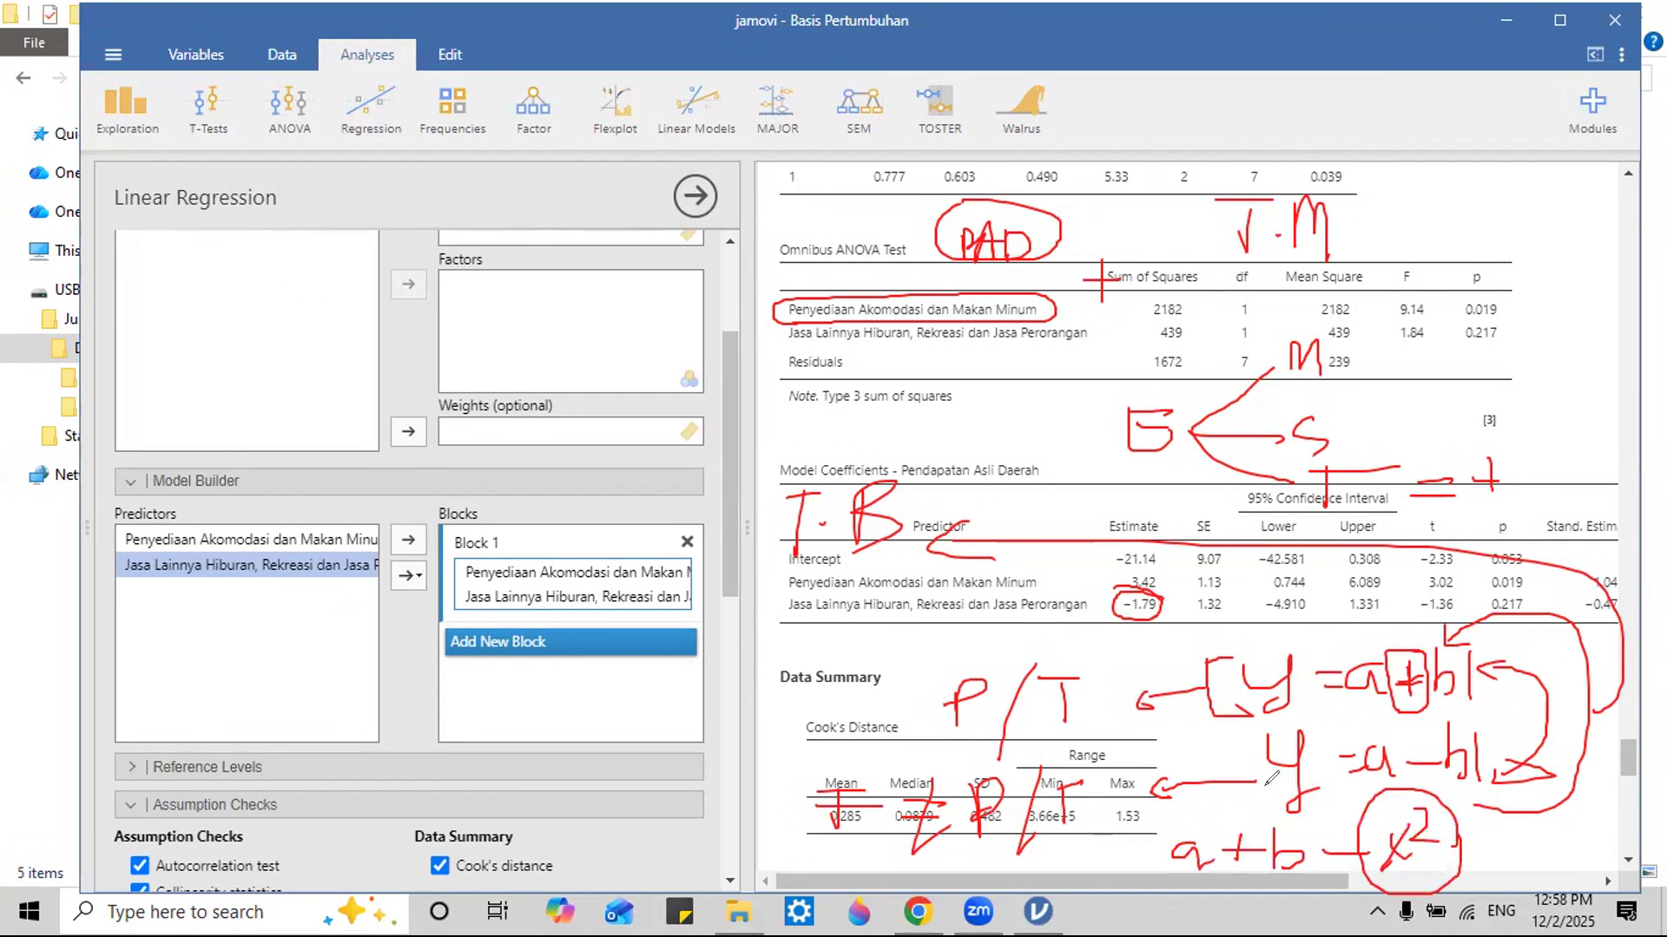
{"action": "mouse_move", "coordinate": [1302, 811]}
{"action": "left_mouse_down"}
{"action": "mouse_move", "coordinate": [1173, 829]}
{"action": "mouse_move", "coordinate": [1321, 855]}
{"action": "mouse_move", "coordinate": [1290, 826]}
{"action": "left_mouse_up"}
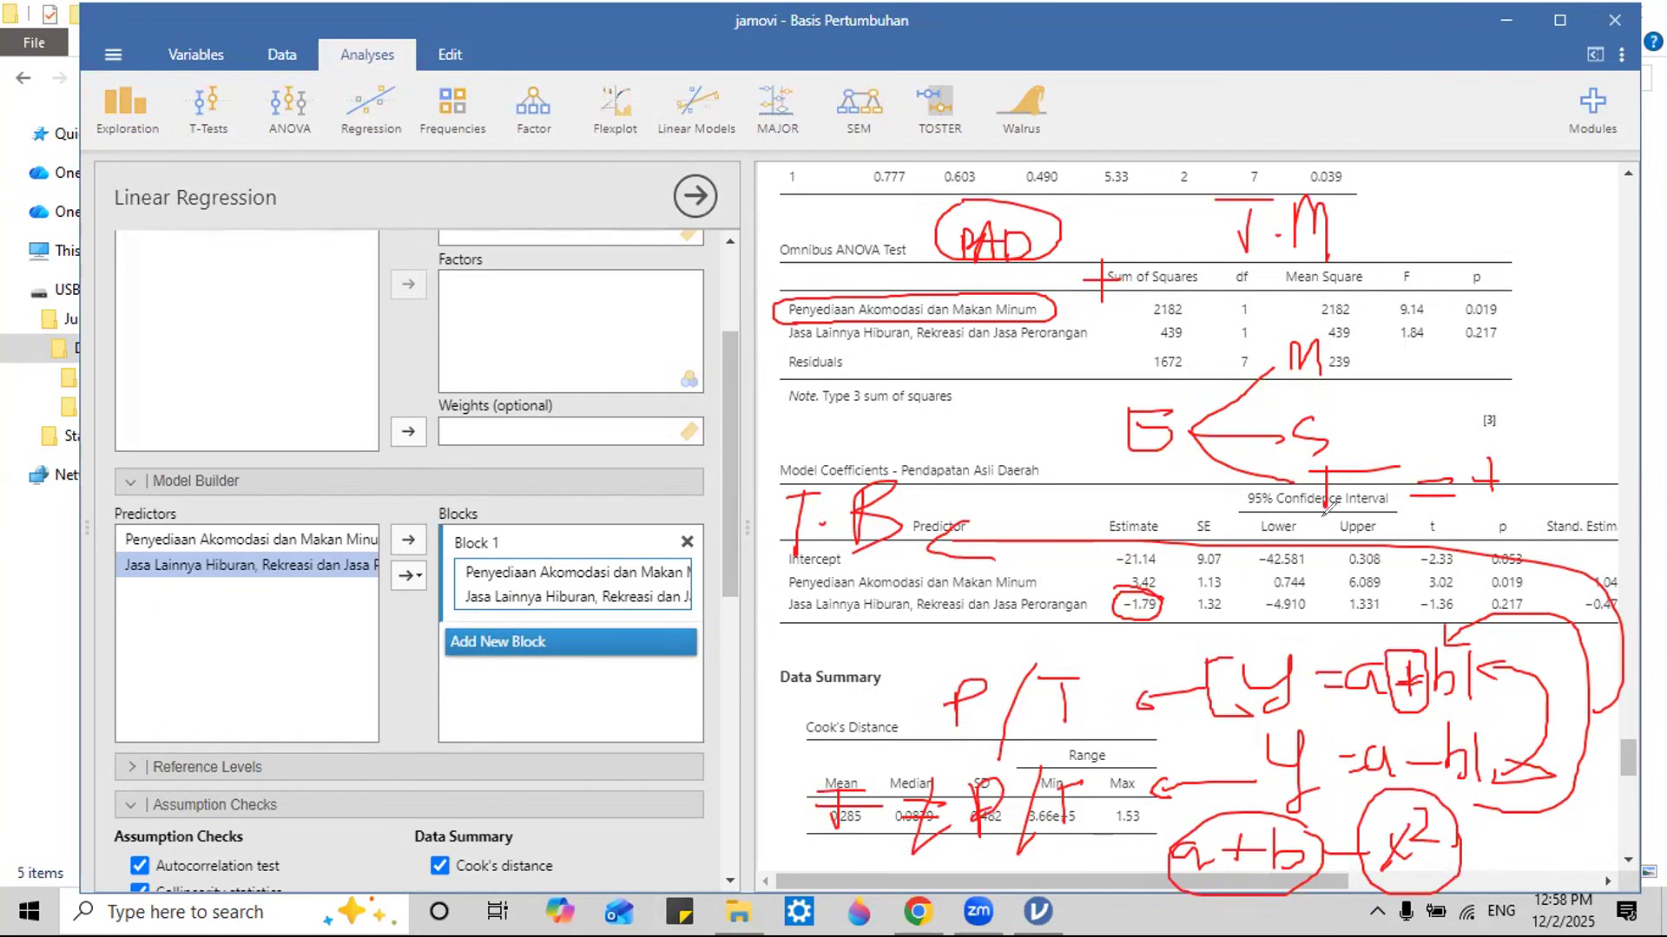
Step: Mark up the notes with a line over the first equation, a tick and box on M, a + − pair, and a circle around T
{"action": "left_click_drag", "start_coordinate": [1173, 644], "coordinate": [1441, 644]}
{"action": "left_click_drag", "start_coordinate": [1345, 351], "coordinate": [1401, 262]}
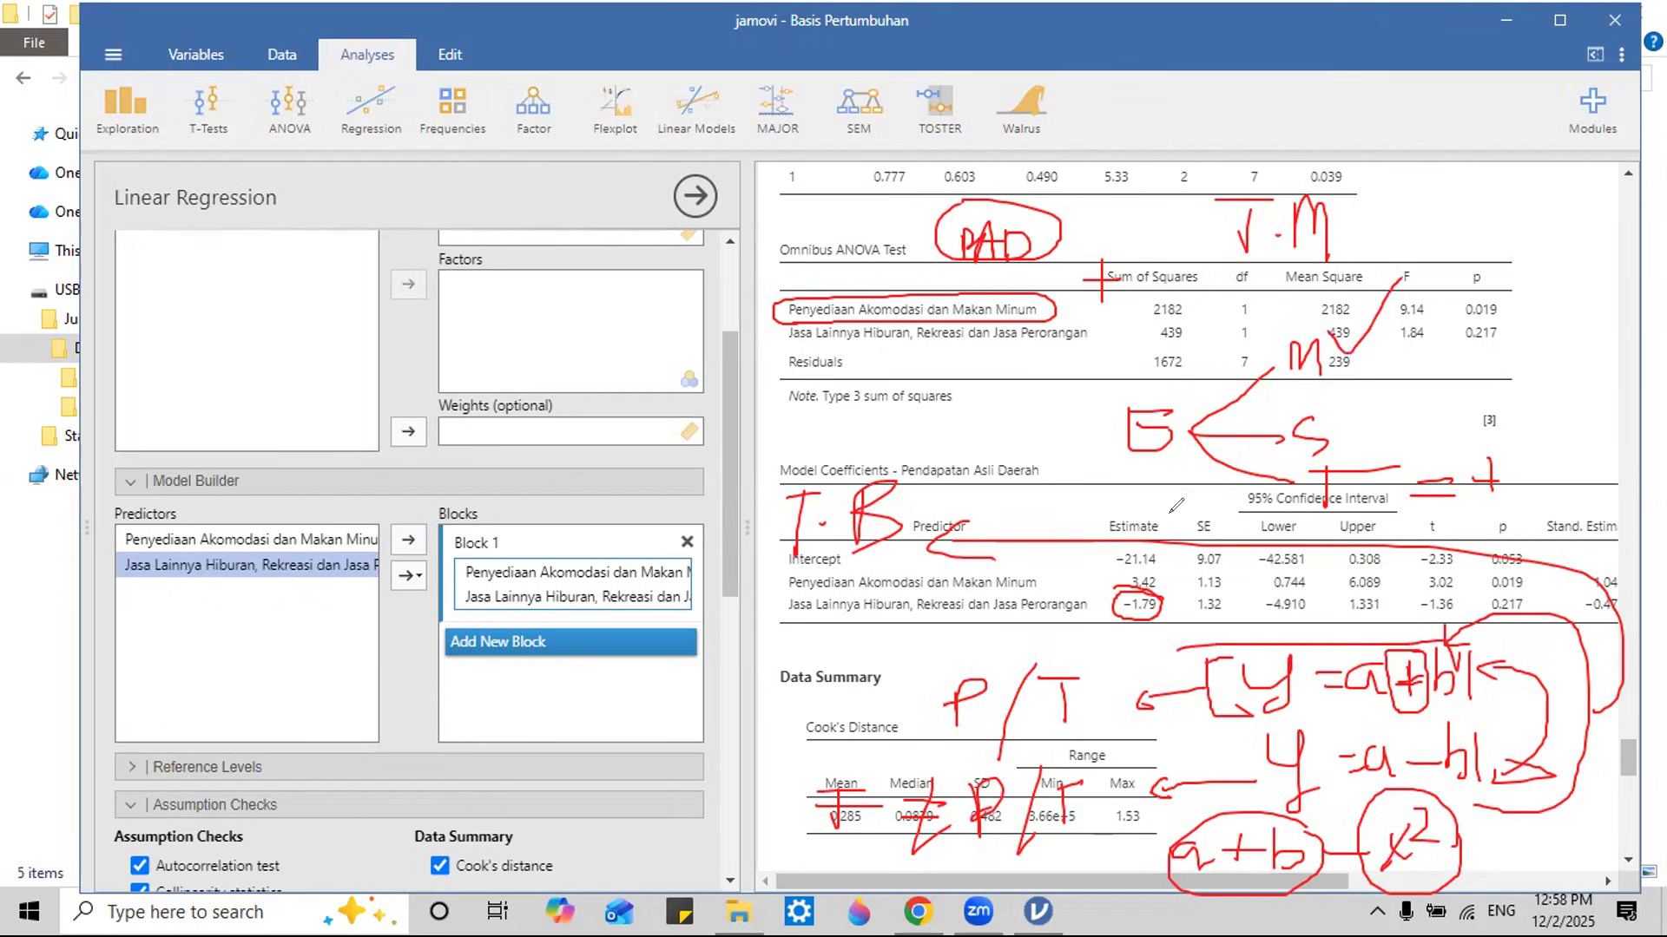
{"action": "mouse_move", "coordinate": [818, 408]}
{"action": "left_mouse_down"}
{"action": "mouse_move", "coordinate": [819, 452]}
{"action": "mouse_move", "coordinate": [843, 431]}
{"action": "mouse_move", "coordinate": [926, 426]}
{"action": "left_mouse_up"}
{"action": "mouse_move", "coordinate": [1337, 318]}
{"action": "left_mouse_down"}
{"action": "mouse_move", "coordinate": [1281, 347]}
{"action": "mouse_move", "coordinate": [1341, 313]}
{"action": "left_mouse_up"}
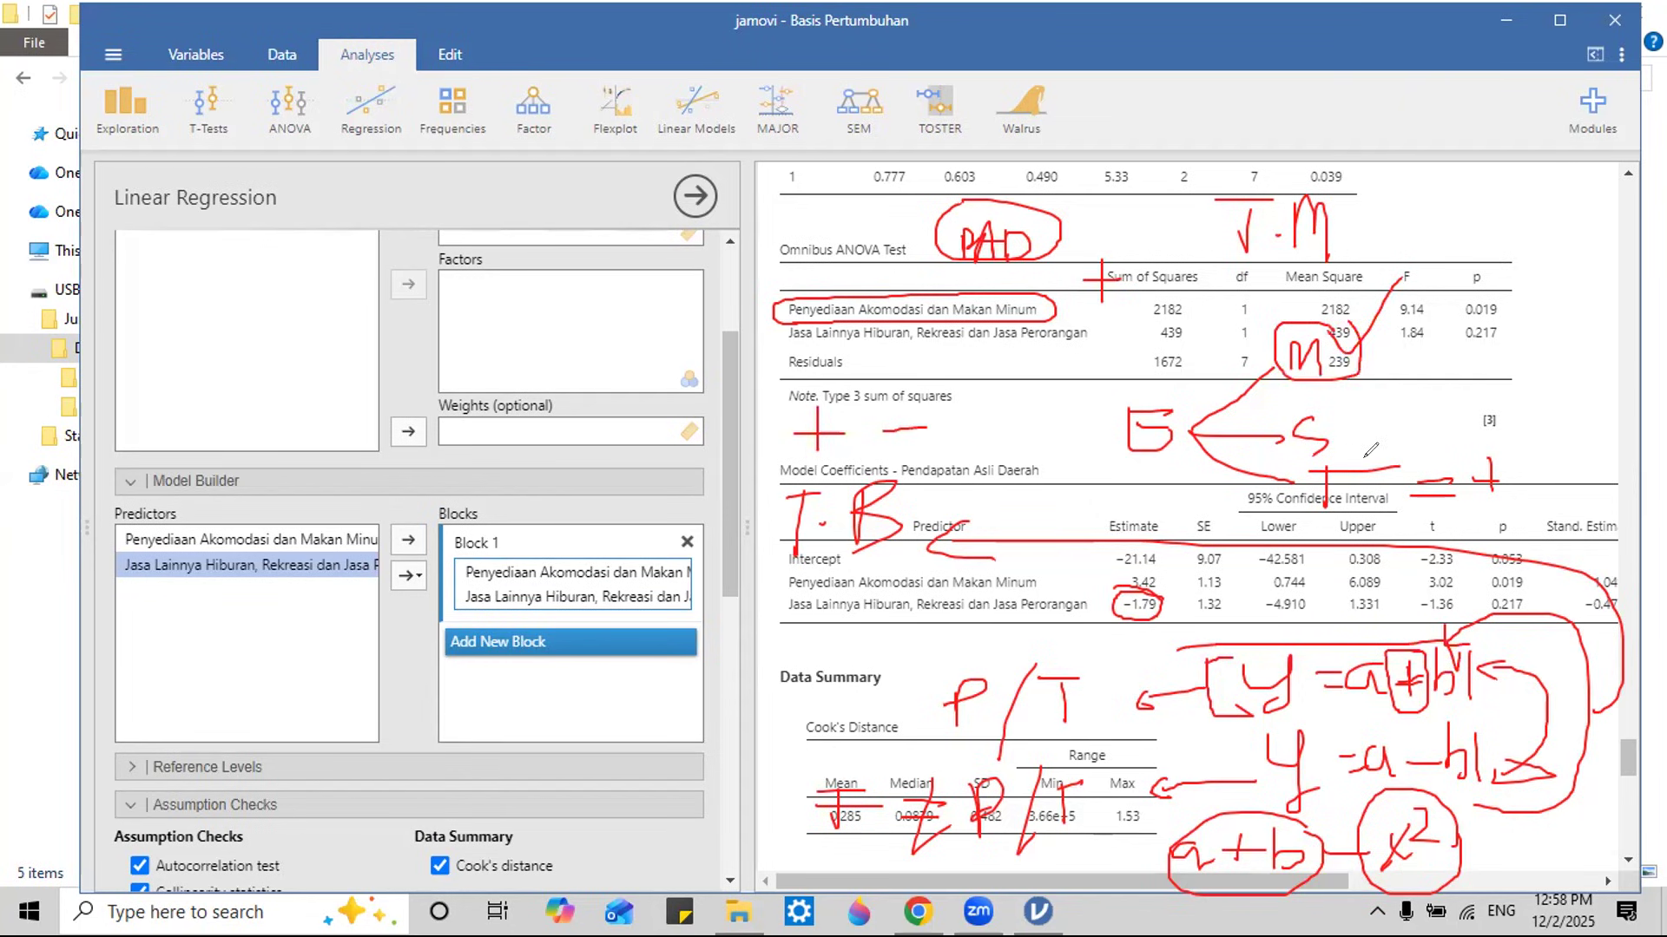
{"action": "mouse_move", "coordinate": [1394, 457]}
{"action": "left_mouse_down"}
{"action": "mouse_move", "coordinate": [1351, 450]}
{"action": "mouse_move", "coordinate": [1378, 524]}
{"action": "left_mouse_up"}
{"action": "mouse_move", "coordinate": [1415, 510]}
{"action": "left_mouse_down"}
{"action": "mouse_move", "coordinate": [1437, 483]}
{"action": "mouse_move", "coordinate": [1379, 472]}
{"action": "left_mouse_up"}
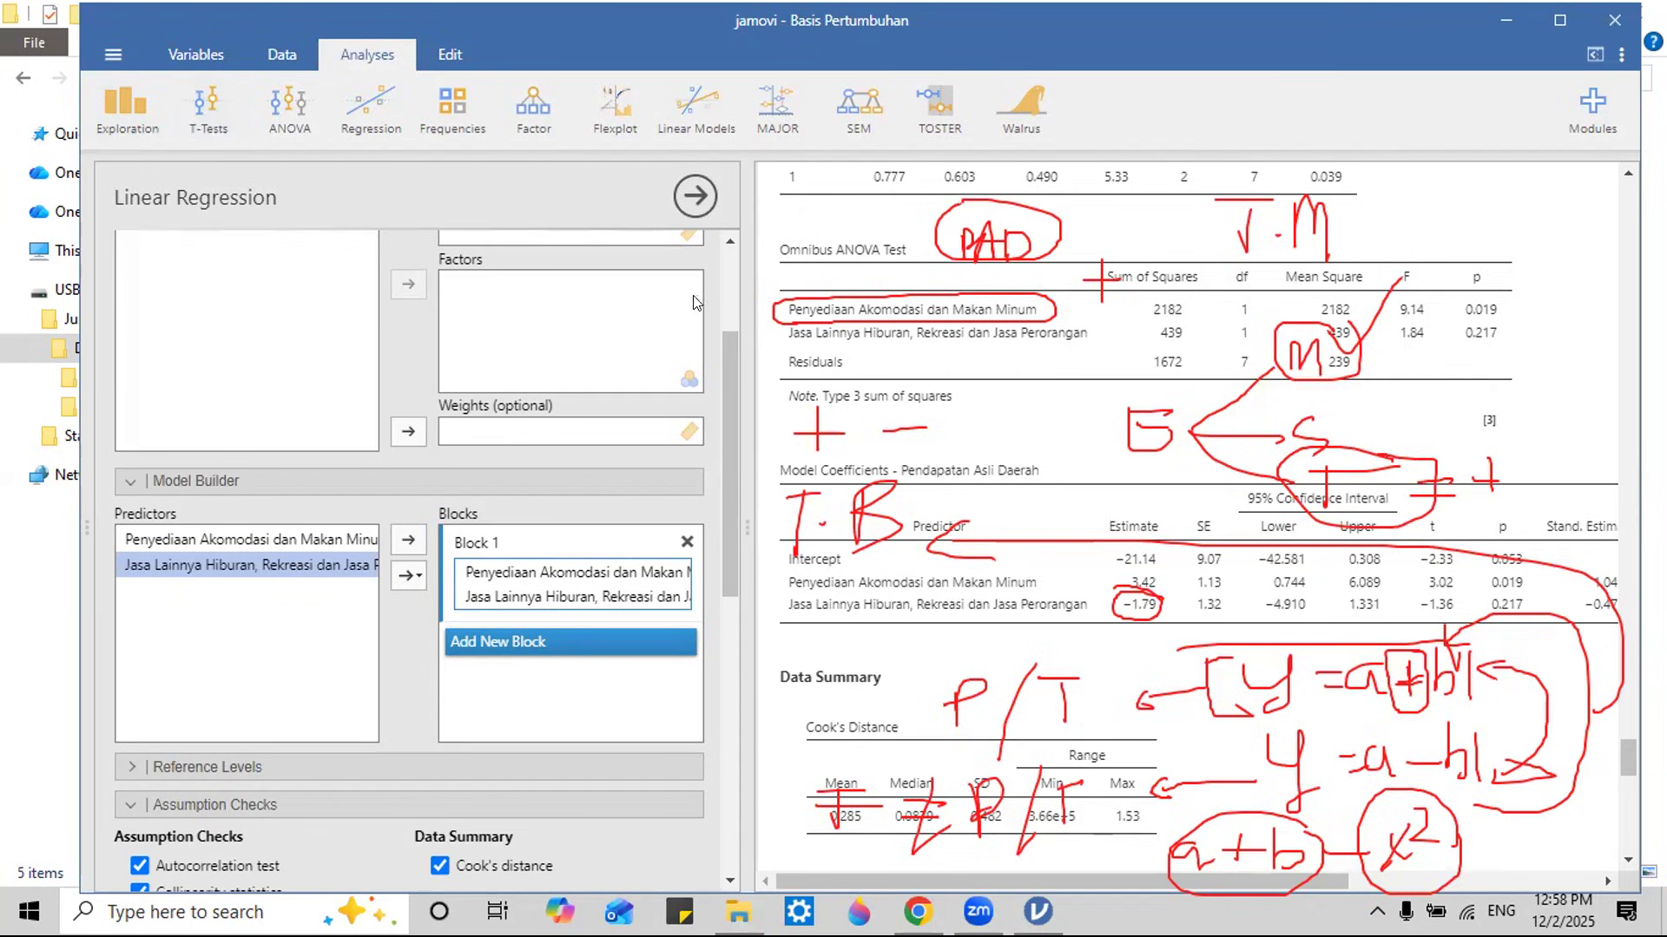
{"action": "left_click_drag", "start_coordinate": [727, 356], "coordinate": [728, 271]}
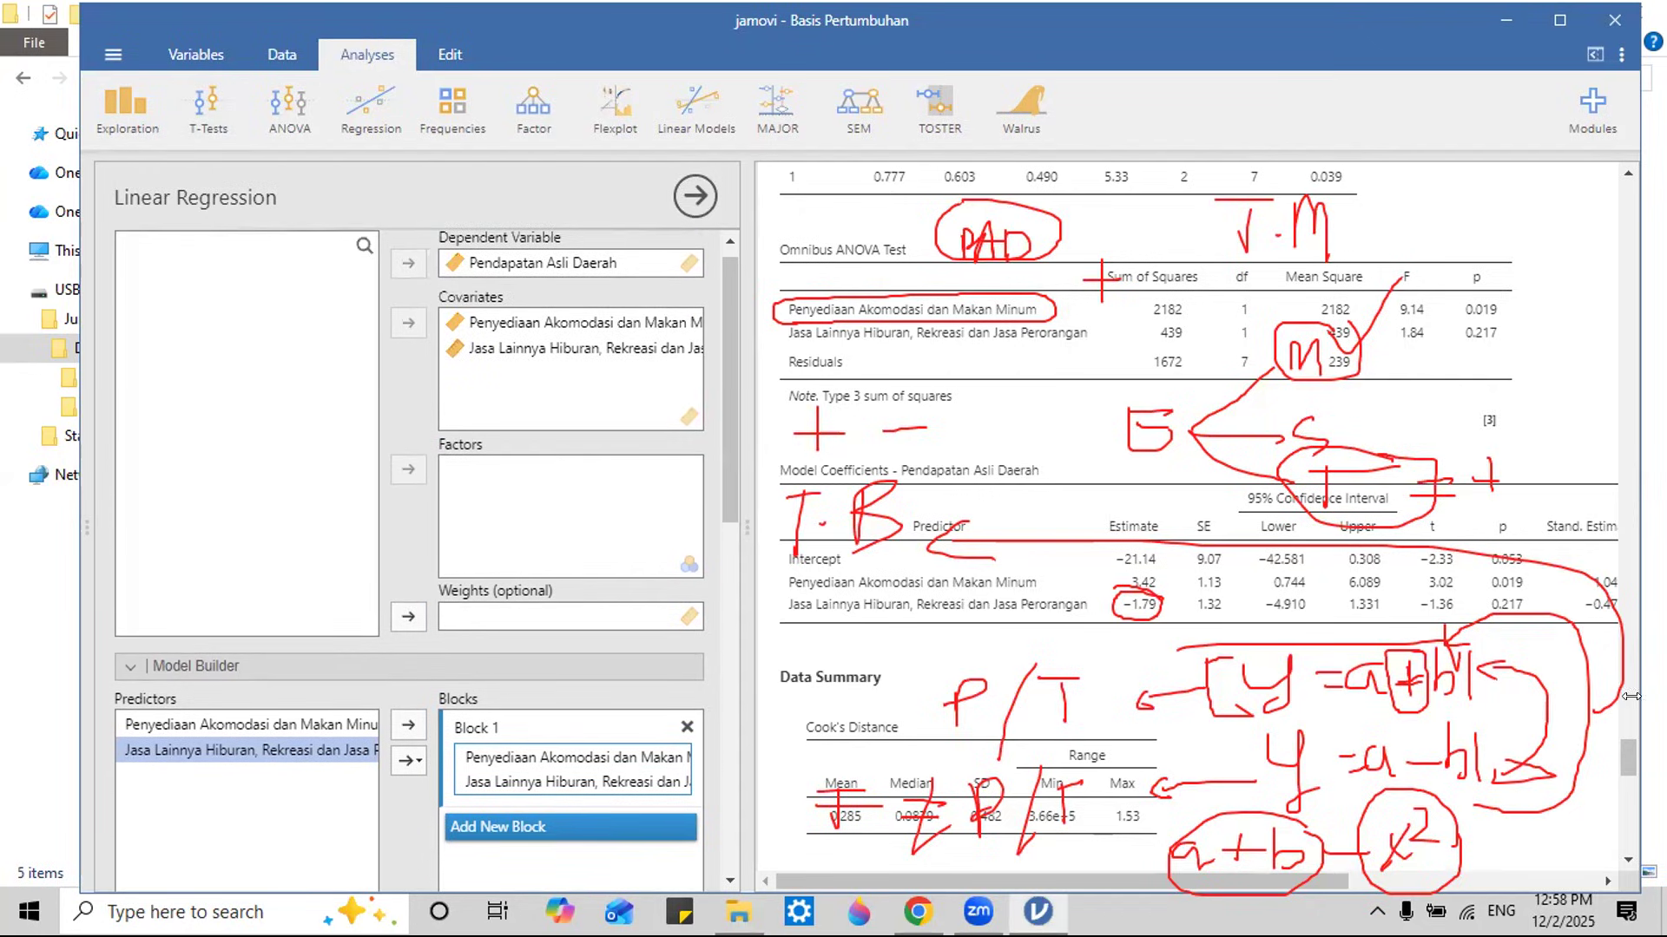